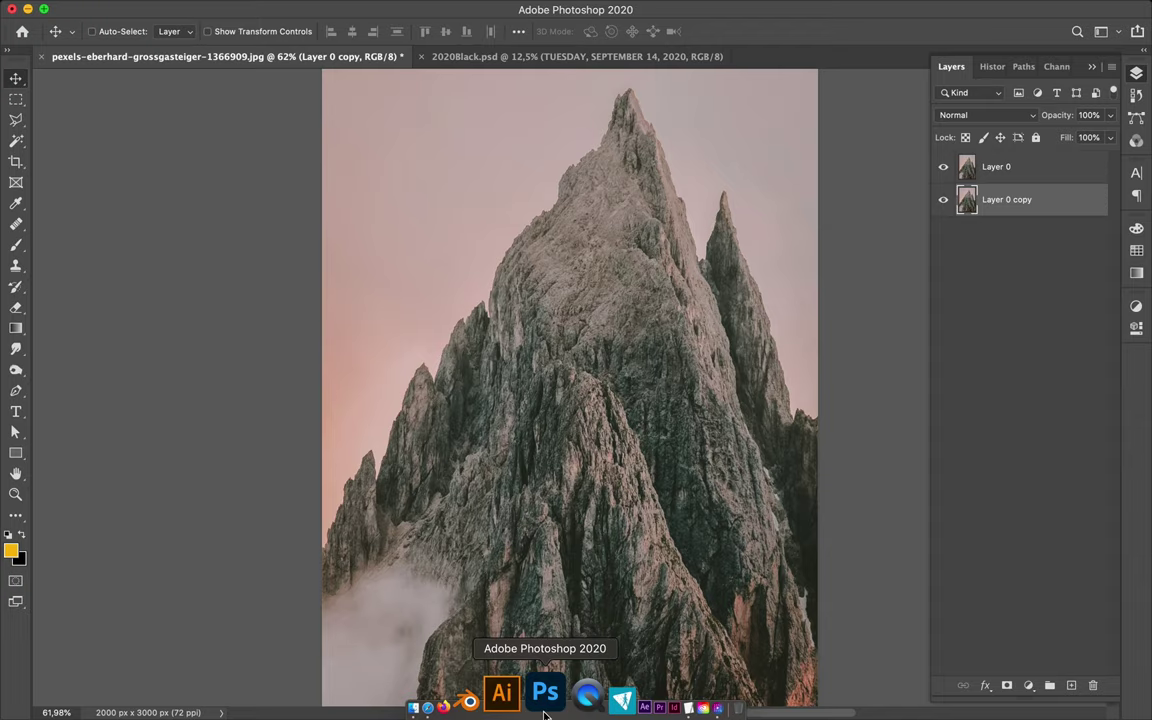
Step: Return to the mountain photo and choose the Quick Selection Tool
{"action": "left_click", "coordinate": [581, 58]}
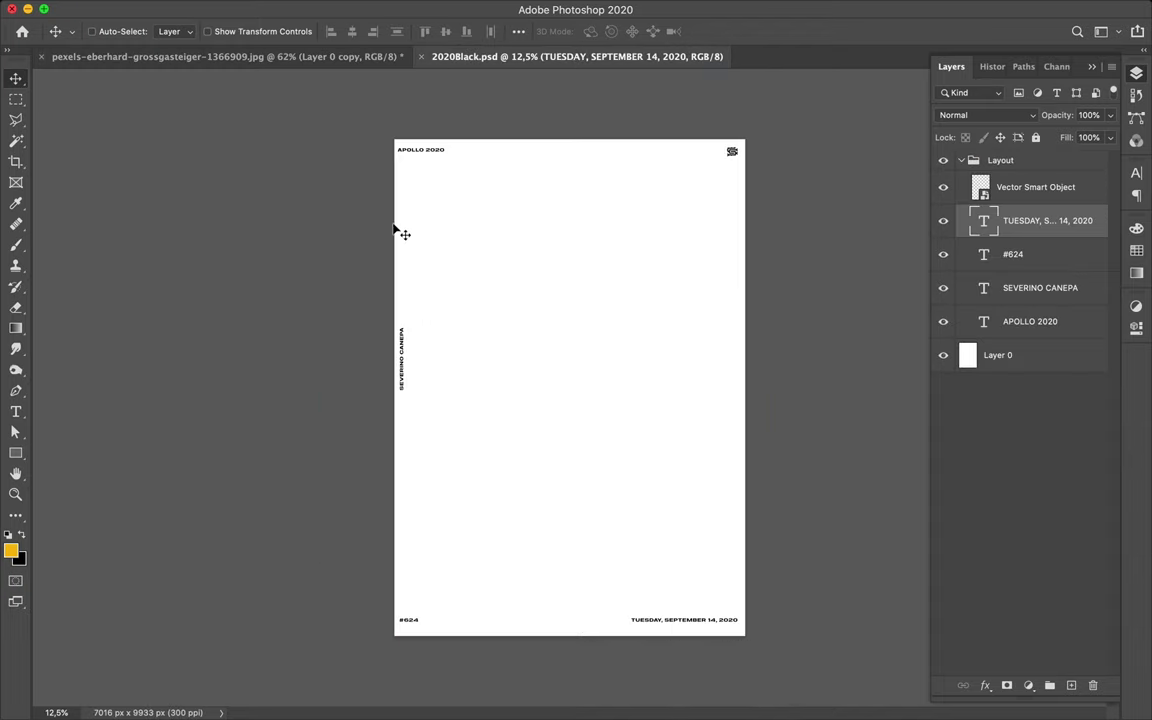
{"action": "left_click", "coordinate": [329, 55]}
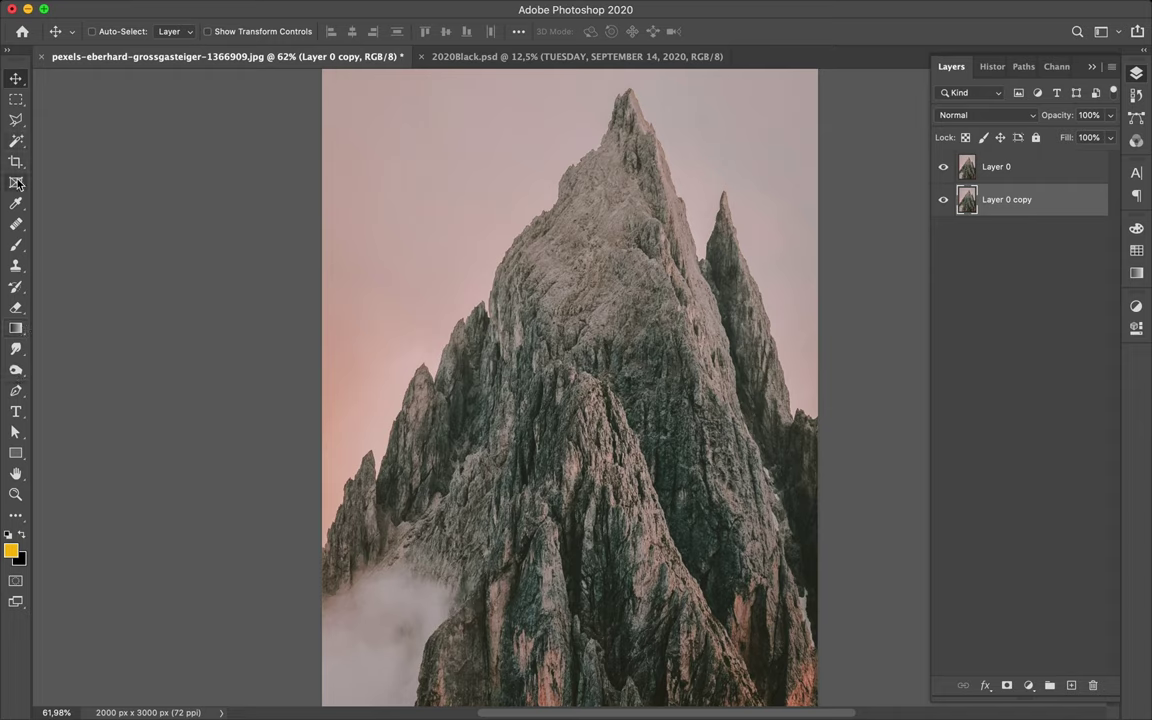
{"action": "key", "text": "w"}
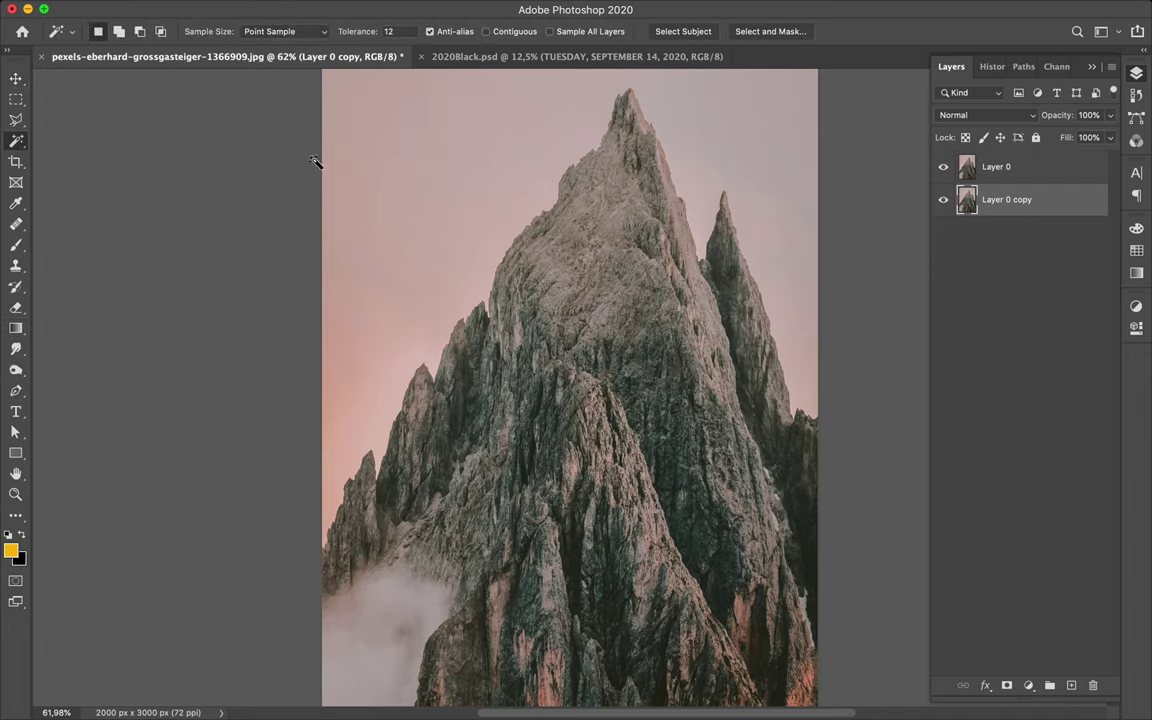
{"action": "right_click", "coordinate": [16, 141]}
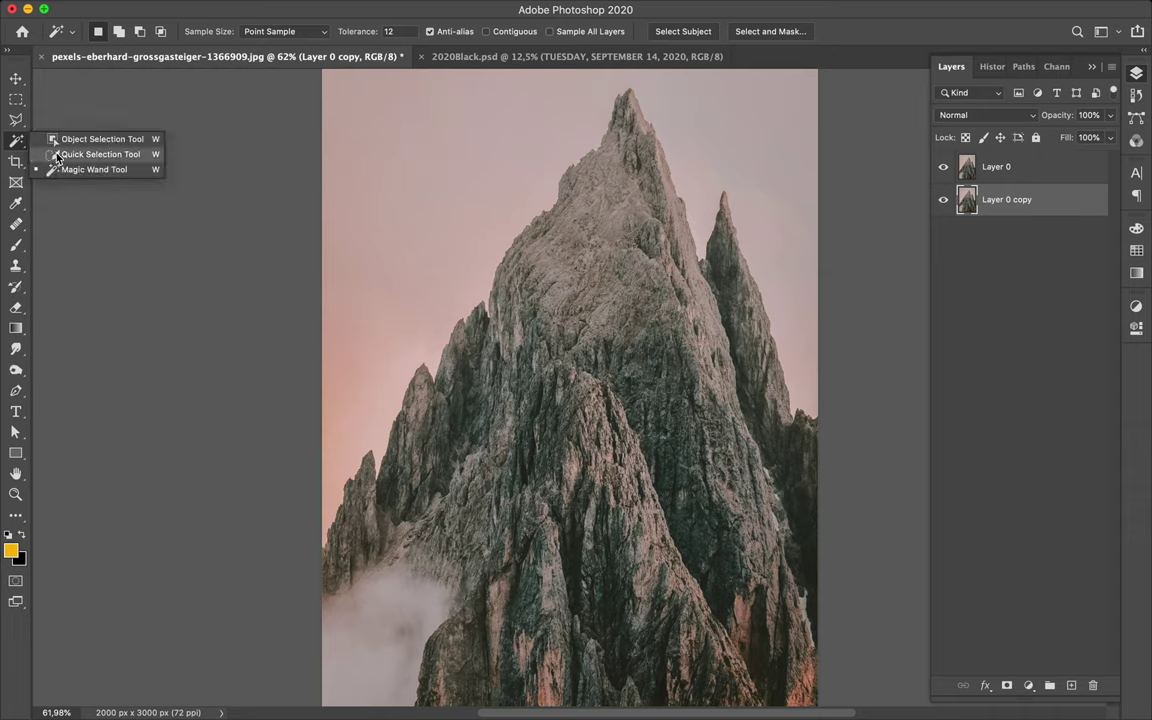
{"action": "left_click", "coordinate": [100, 154]}
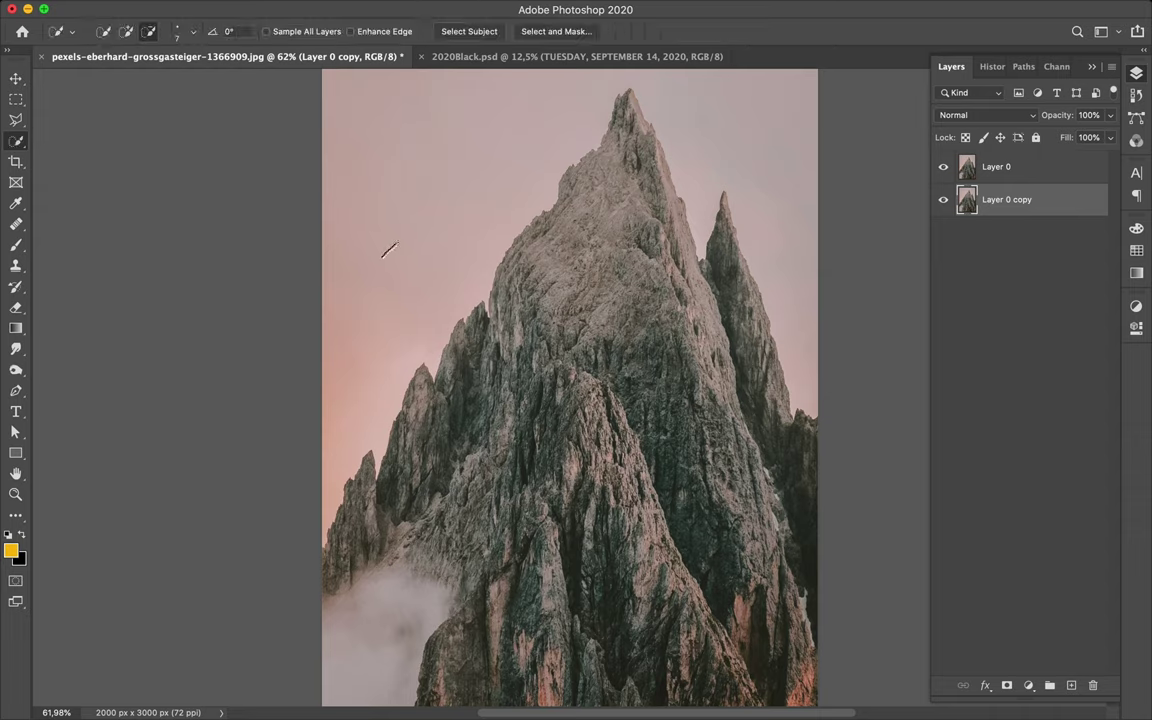
Step: Set the Quick Selection brush size to 69 px
{"action": "left_click", "coordinate": [396, 272]}
{"action": "left_click", "coordinate": [180, 31]}
{"action": "left_click_drag", "start_coordinate": [107, 75], "coordinate": [155, 77]}
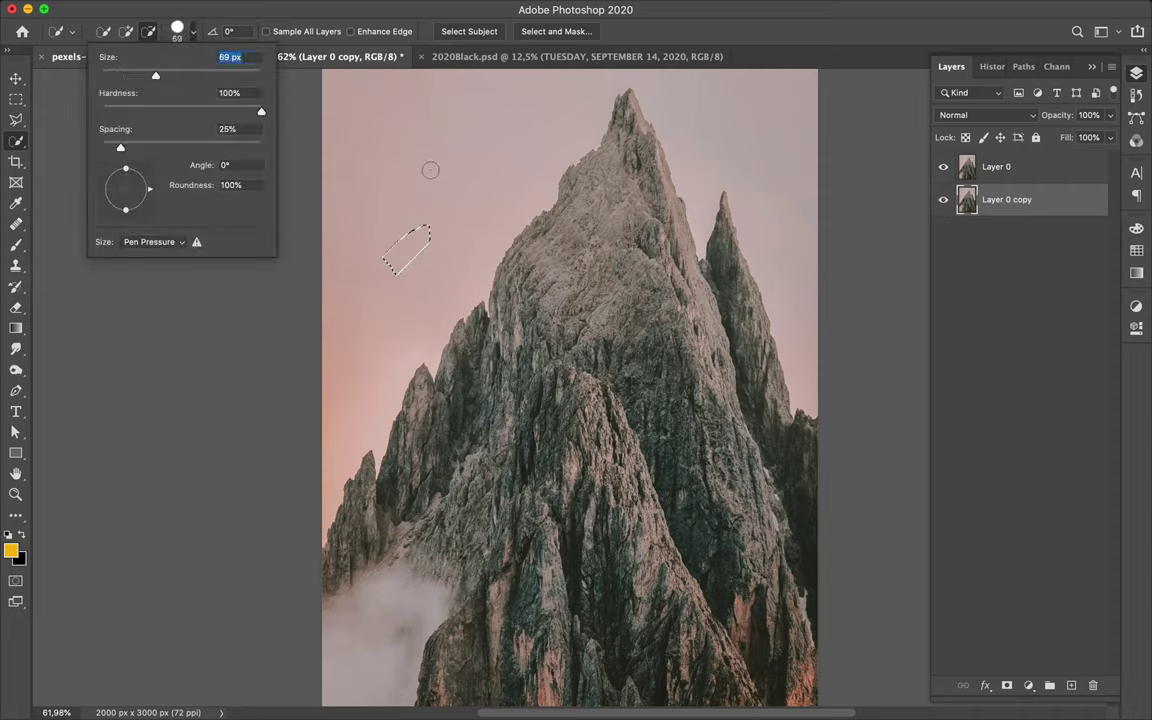
{"action": "left_click", "coordinate": [420, 200]}
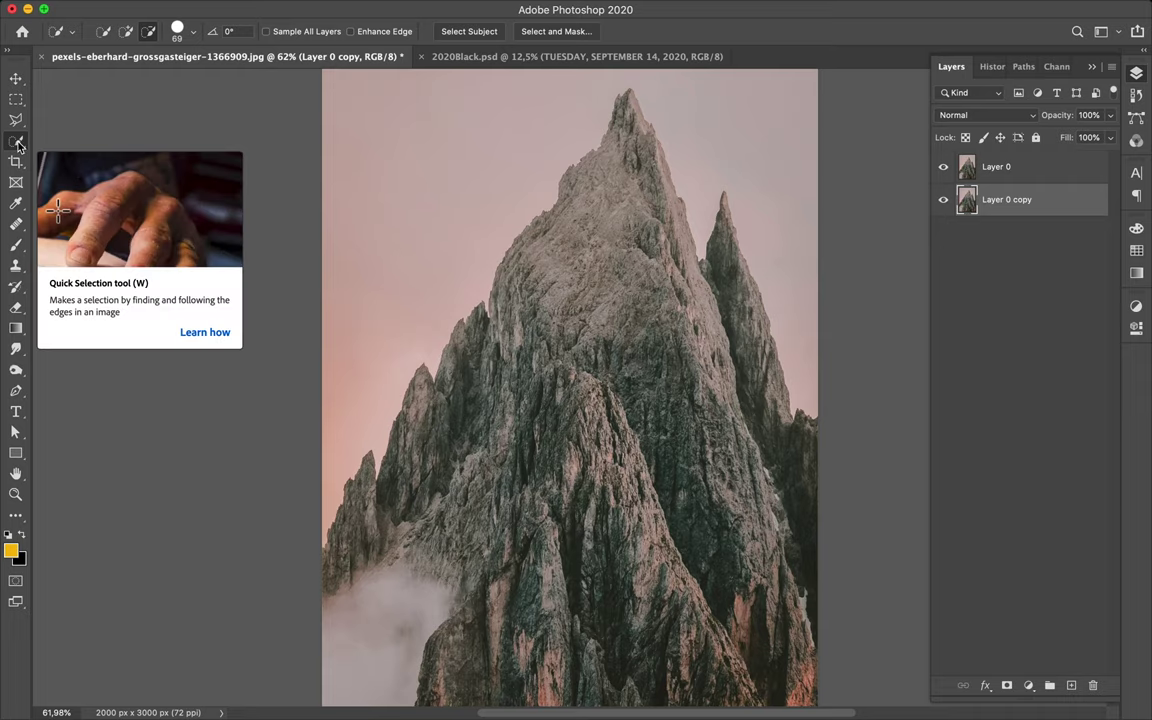
Step: Paint a new selection over the pink sky left and right of the peak
{"action": "left_click_drag", "start_coordinate": [520, 165], "coordinate": [496, 182]}
{"action": "left_click", "coordinate": [103, 31]}
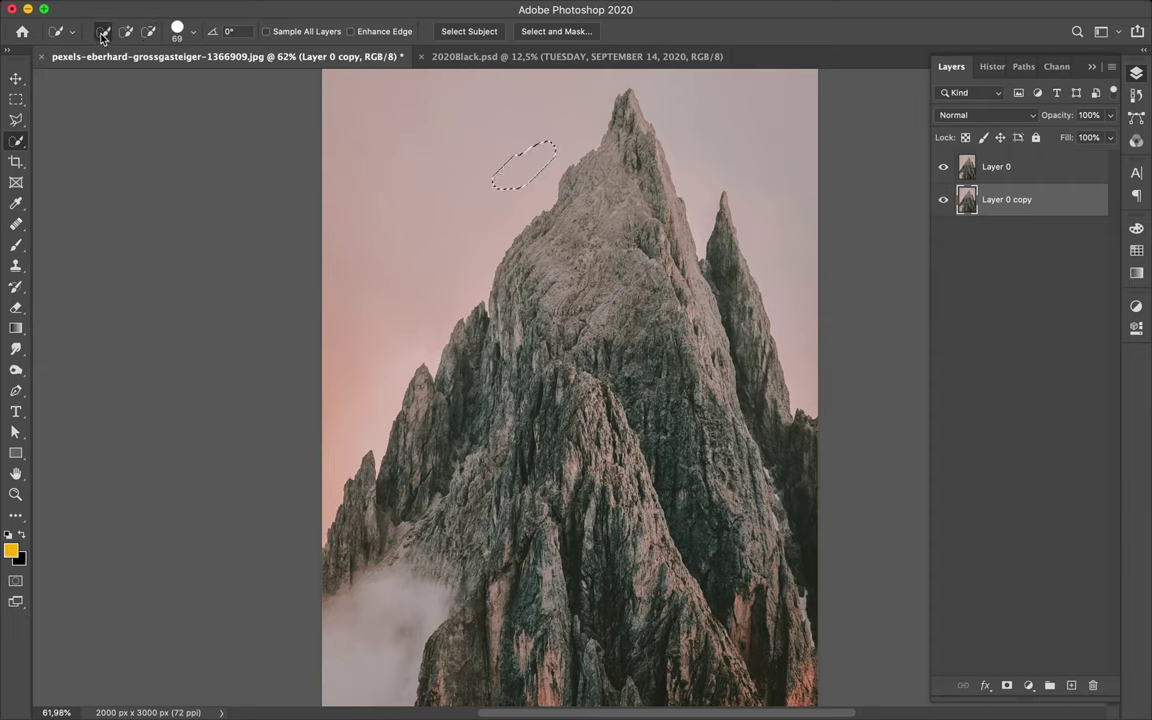
{"action": "left_click_drag", "start_coordinate": [485, 150], "coordinate": [479, 217]}
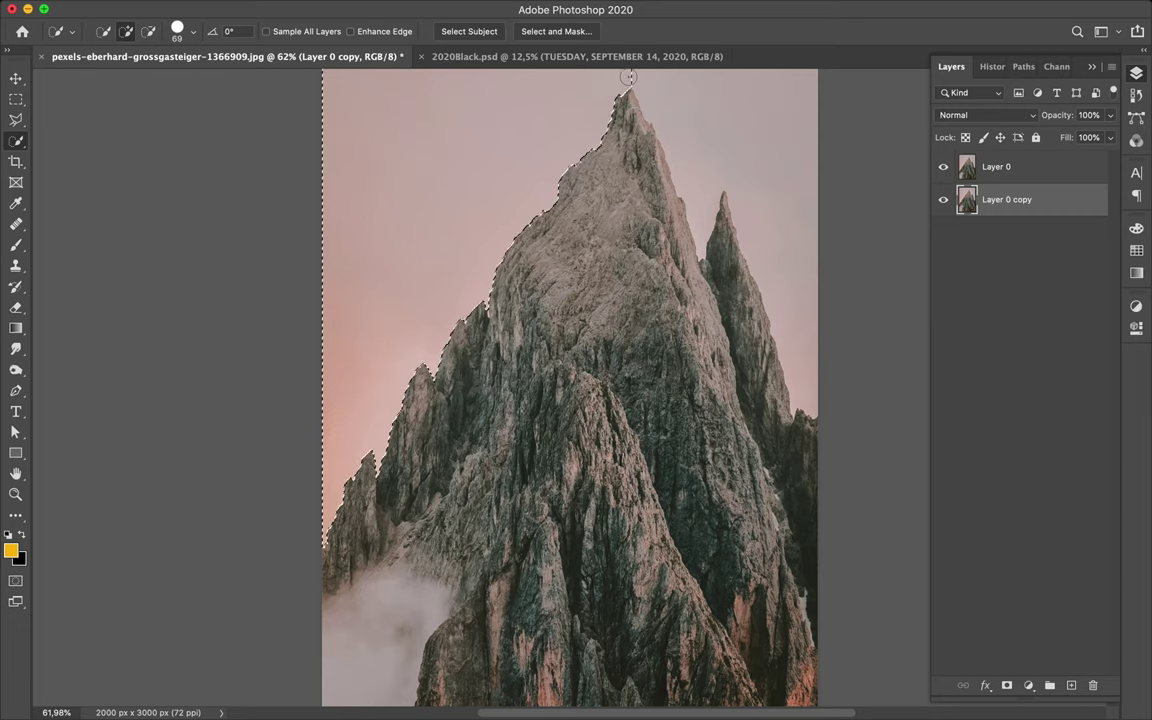
{"action": "left_click_drag", "start_coordinate": [628, 77], "coordinate": [713, 109]}
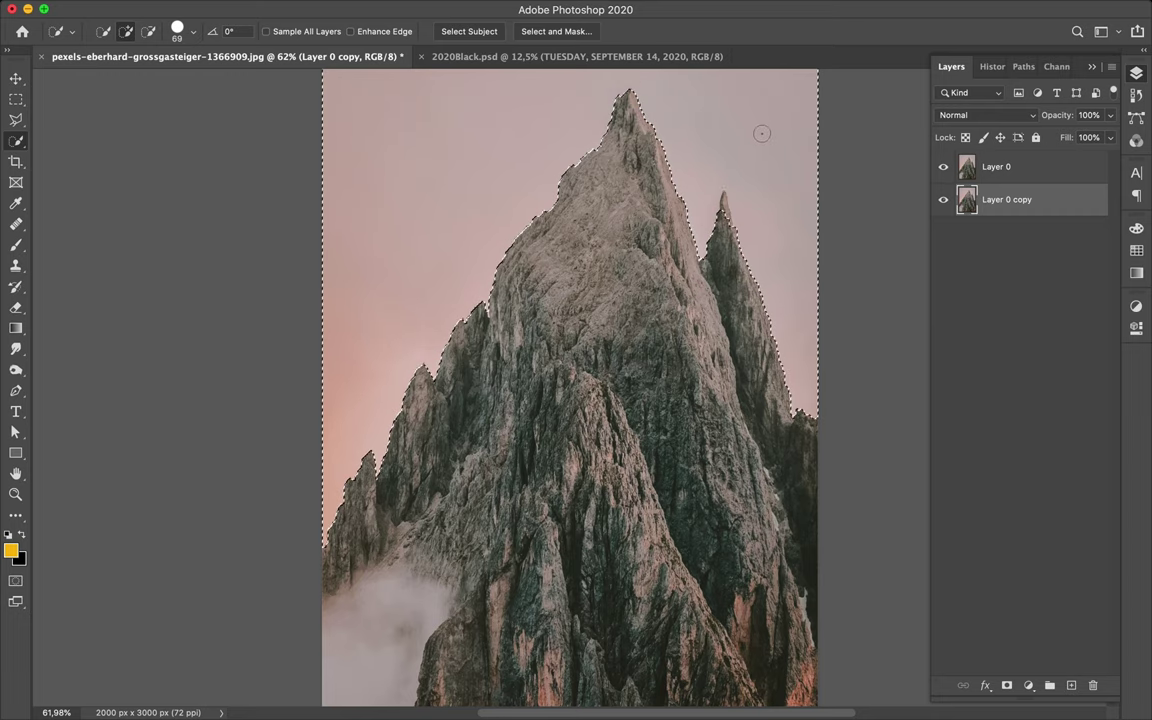
{"action": "scroll", "coordinate": [571, 396], "scroll_direction": "up", "scroll_amount": 2}
{"action": "scroll", "coordinate": [571, 396], "scroll_direction": "up", "scroll_amount": 4}
{"action": "scroll", "coordinate": [265, 342], "scroll_direction": "up", "scroll_amount": 1}
{"action": "scroll", "coordinate": [265, 342], "scroll_direction": "up", "scroll_amount": 2}
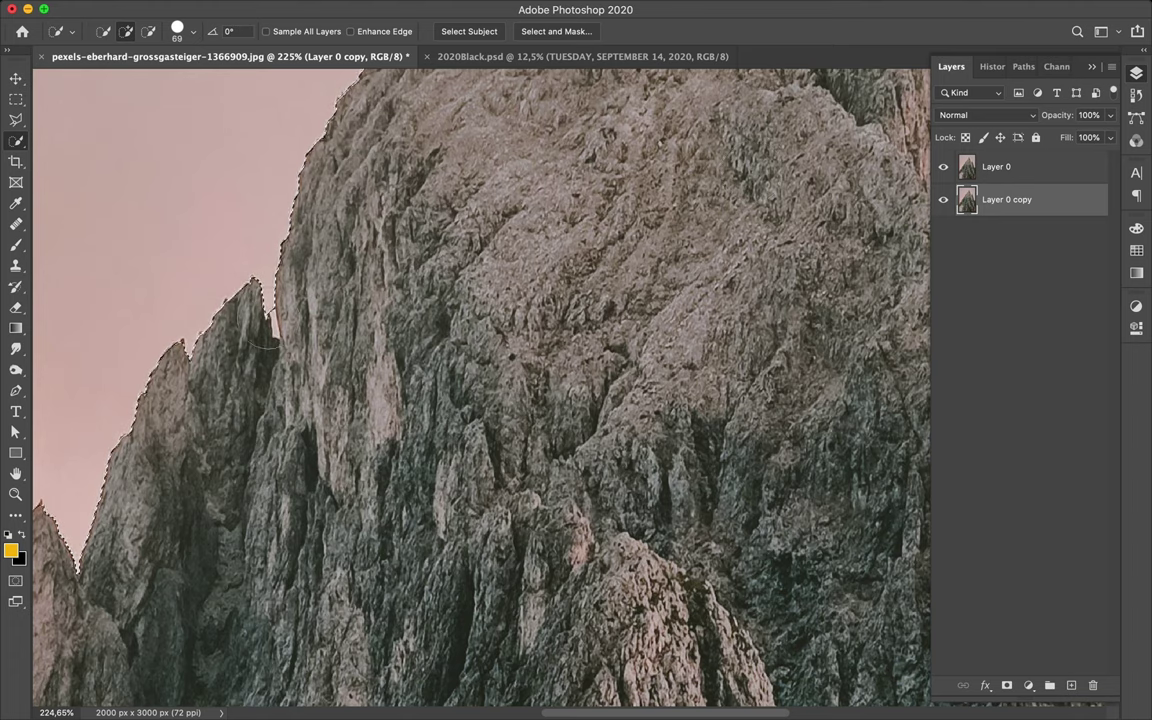
Step: Shrink the selection brush to 6 px in Subtract from selection mode
{"action": "left_click", "coordinate": [177, 31]}
{"action": "left_click_drag", "start_coordinate": [145, 72], "coordinate": [109, 74]}
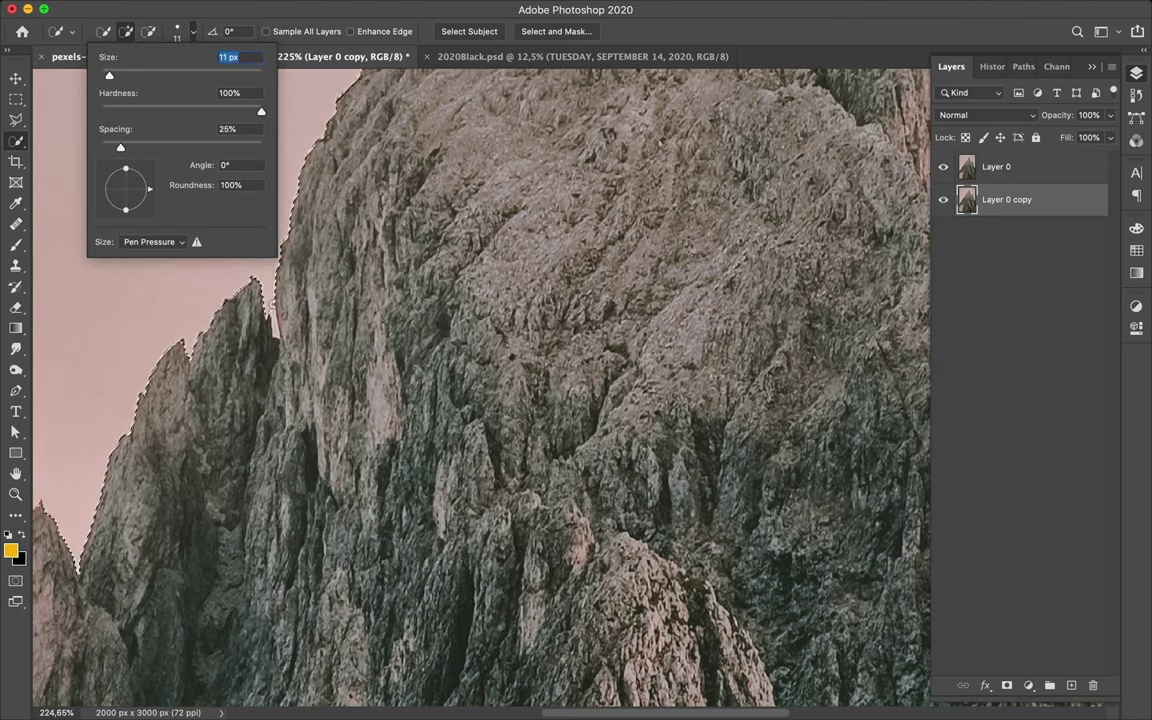
{"action": "key", "text": "Return"}
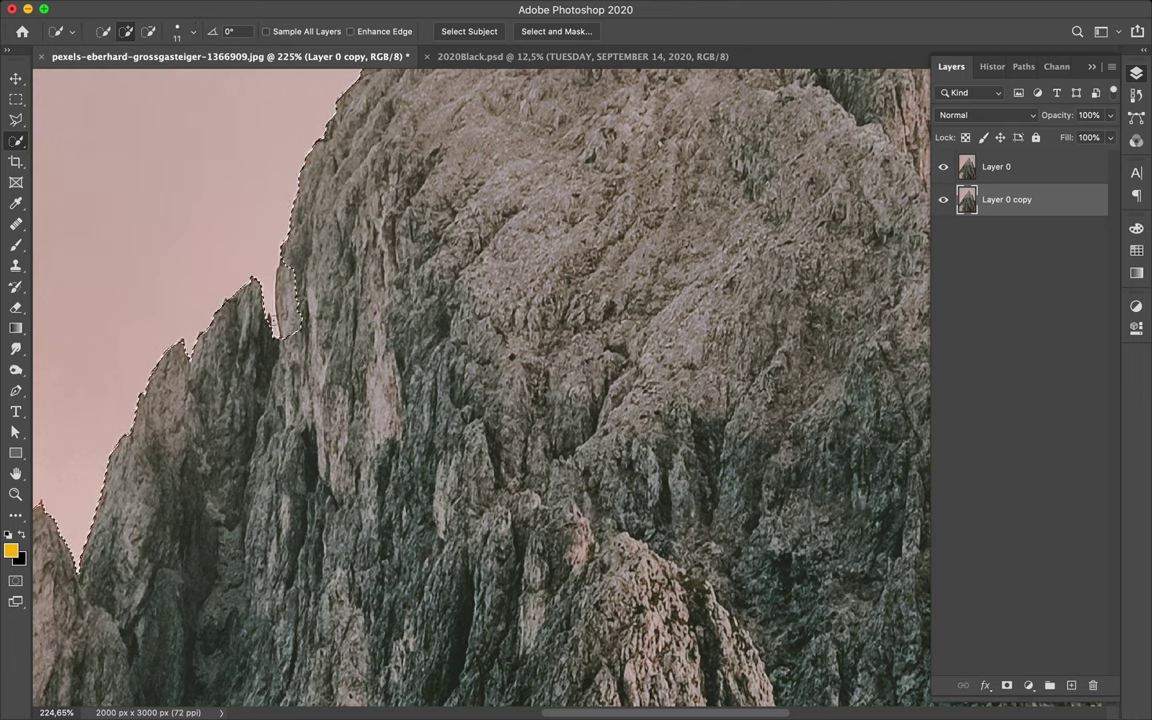
{"action": "left_click", "coordinate": [148, 31]}
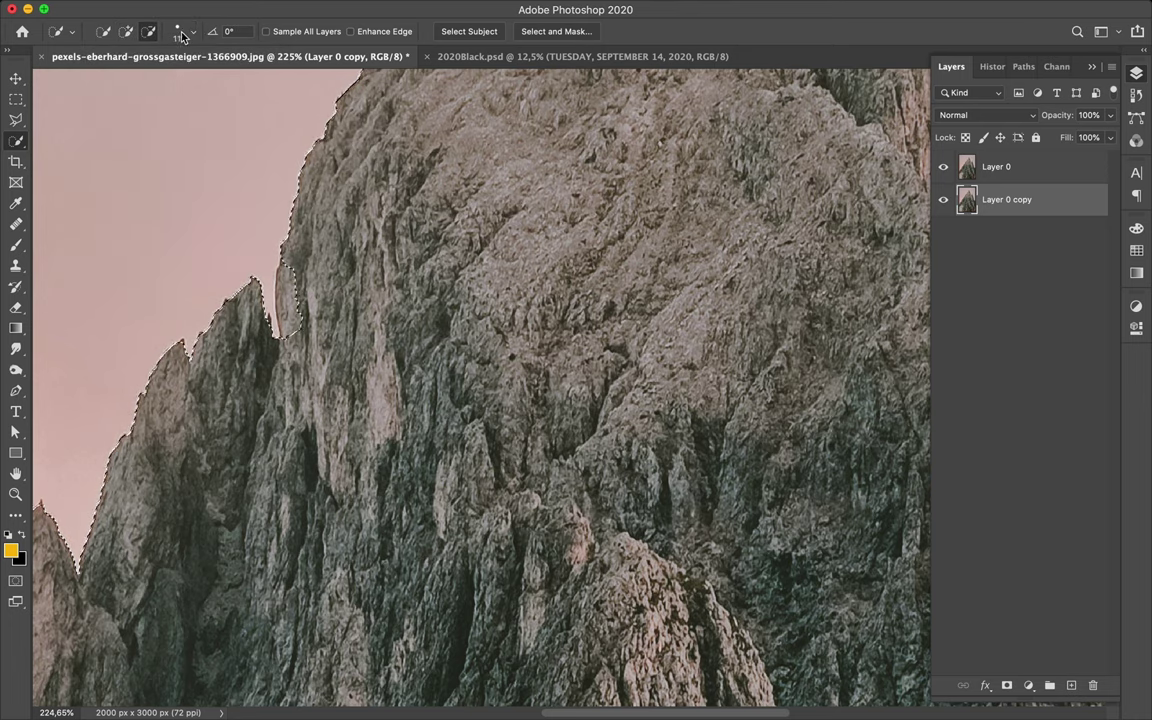
{"action": "left_click", "coordinate": [193, 33]}
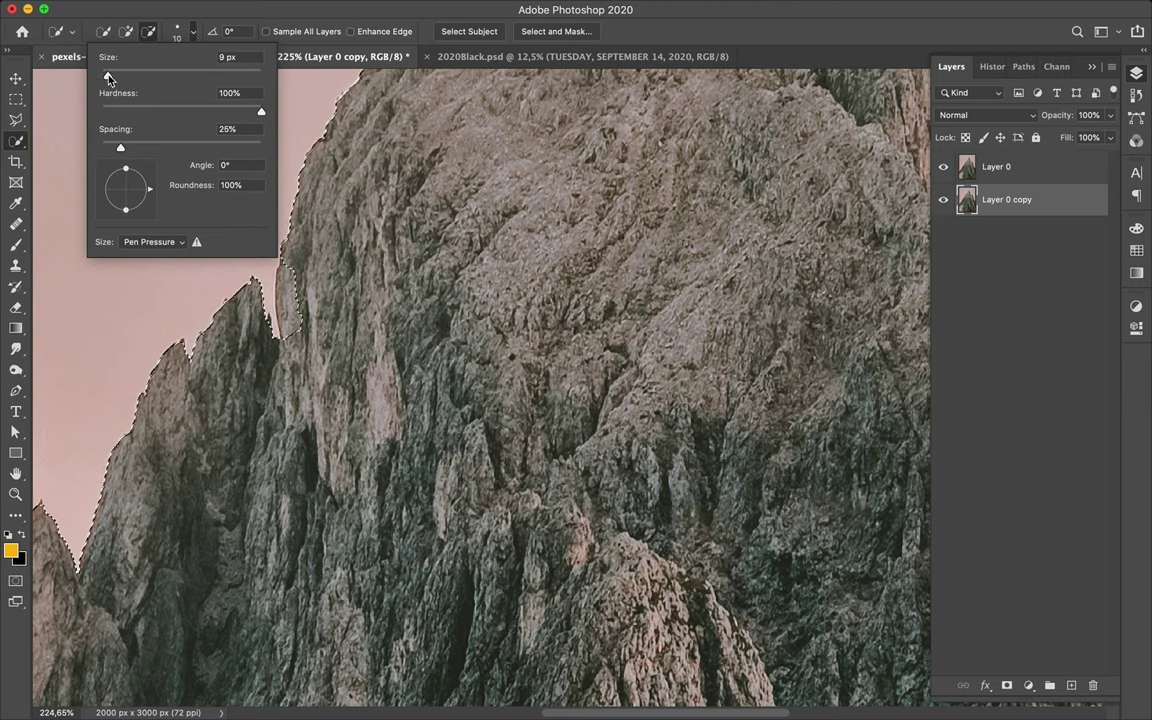
{"action": "left_click_drag", "start_coordinate": [110, 80], "coordinate": [108, 80]}
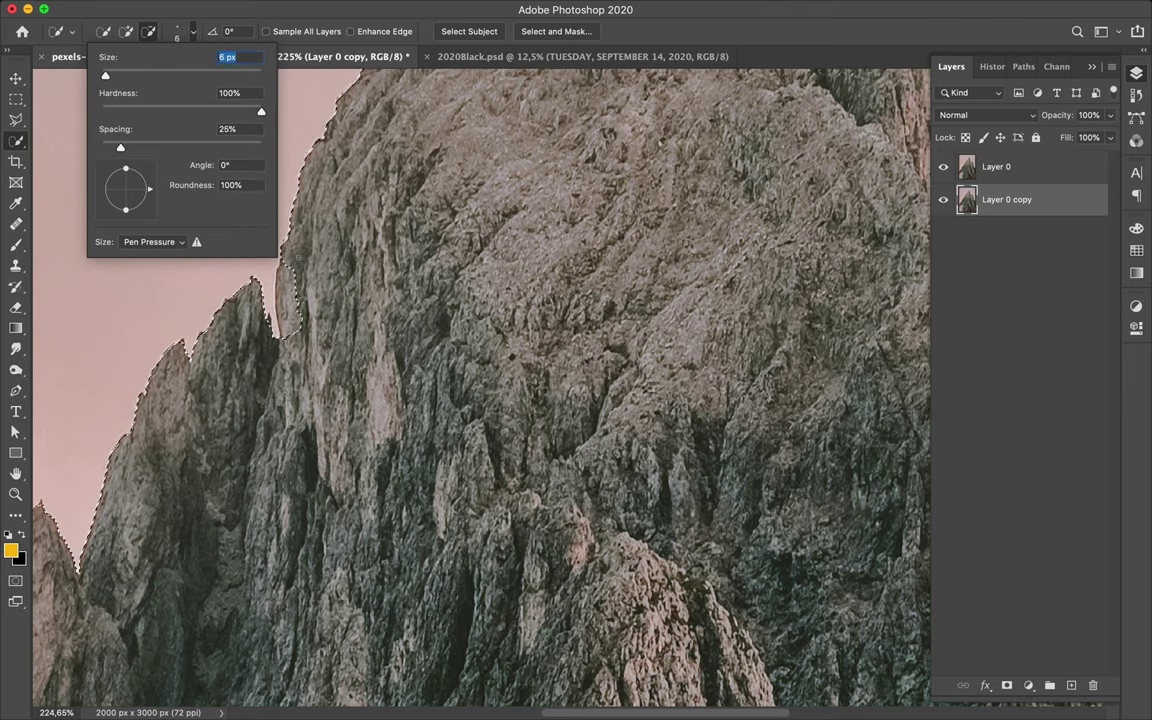
{"action": "key", "text": "Return"}
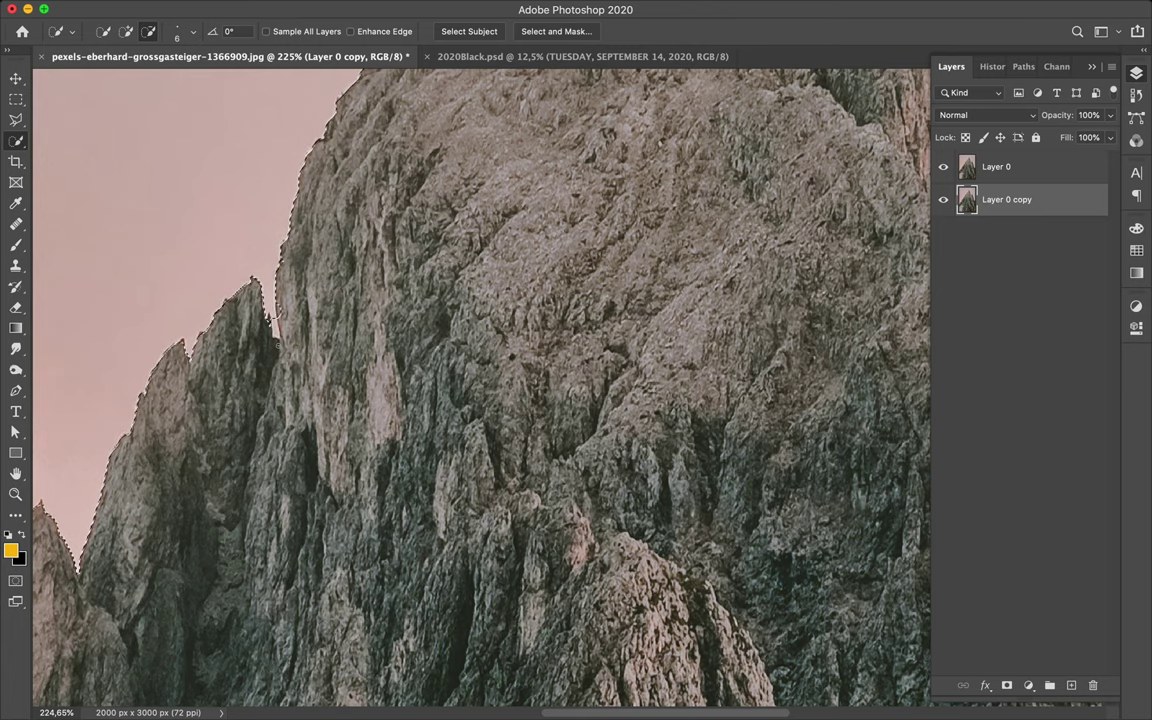
Step: Zoom out and choose Select Subject to auto-select the mountain
{"action": "scroll", "coordinate": [571, 392], "scroll_direction": "down", "scroll_amount": 2}
{"action": "scroll", "coordinate": [571, 392], "scroll_direction": "down", "scroll_amount": 2}
{"action": "scroll", "coordinate": [571, 392], "scroll_direction": "down", "scroll_amount": 2}
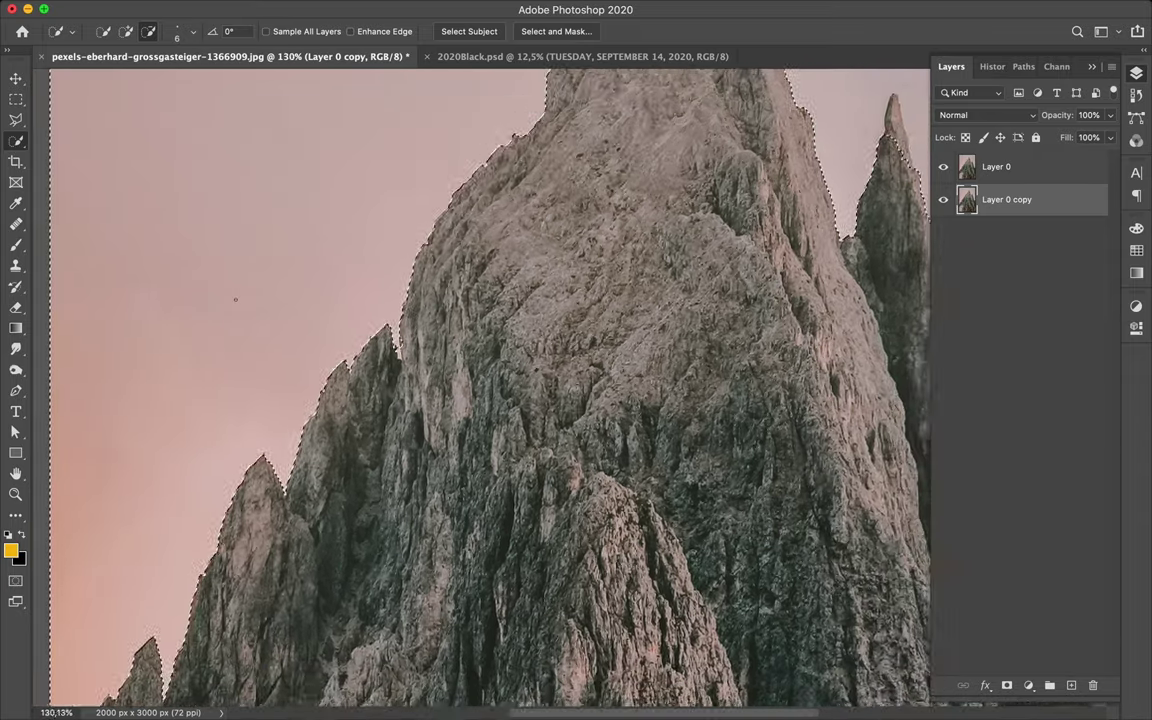
{"action": "scroll", "coordinate": [571, 392], "scroll_direction": "down", "scroll_amount": 1}
{"action": "scroll", "coordinate": [236, 299], "scroll_direction": "down", "scroll_amount": 2}
{"action": "scroll", "coordinate": [236, 299], "scroll_direction": "down", "scroll_amount": 2}
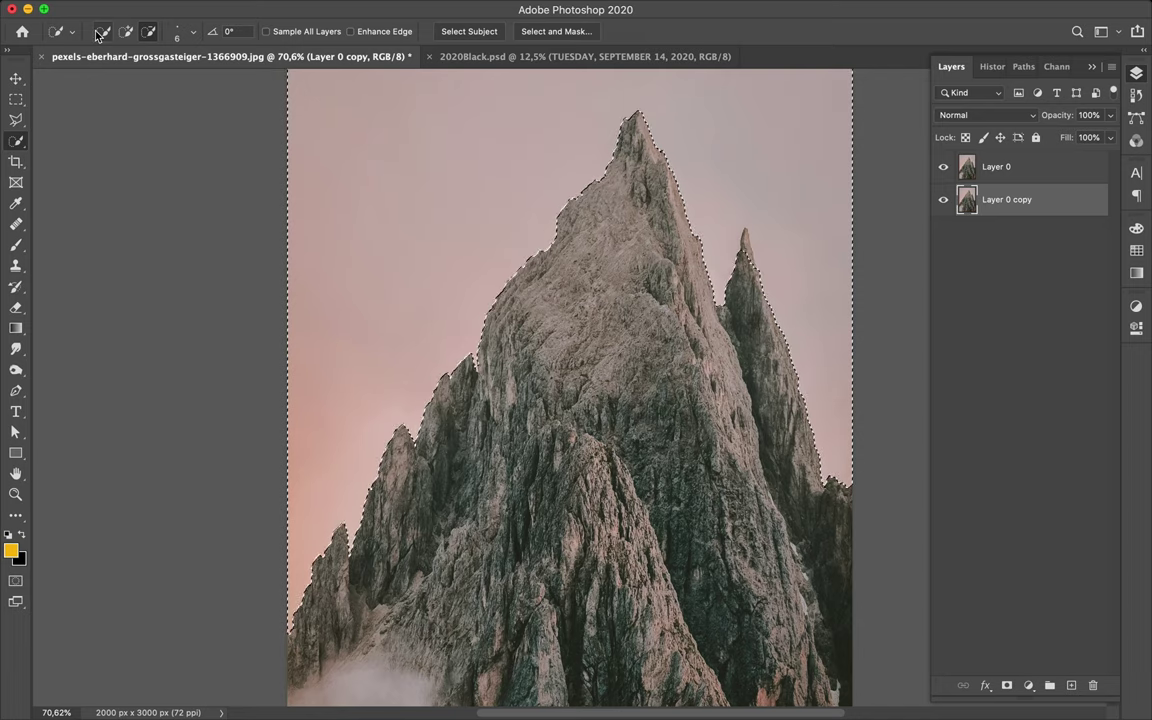
{"action": "left_click", "coordinate": [486, 34]}
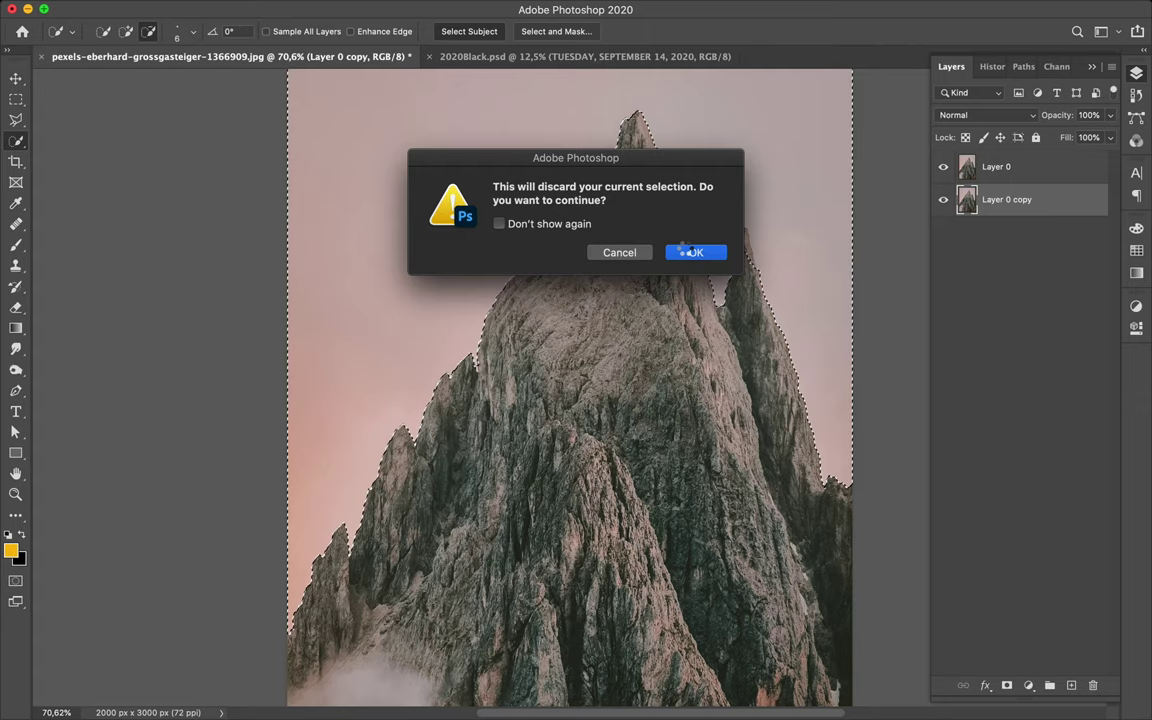
Step: Discard the sky selection for the automatic mountain selection and zoom in on the left flank
{"action": "left_click", "coordinate": [688, 248]}
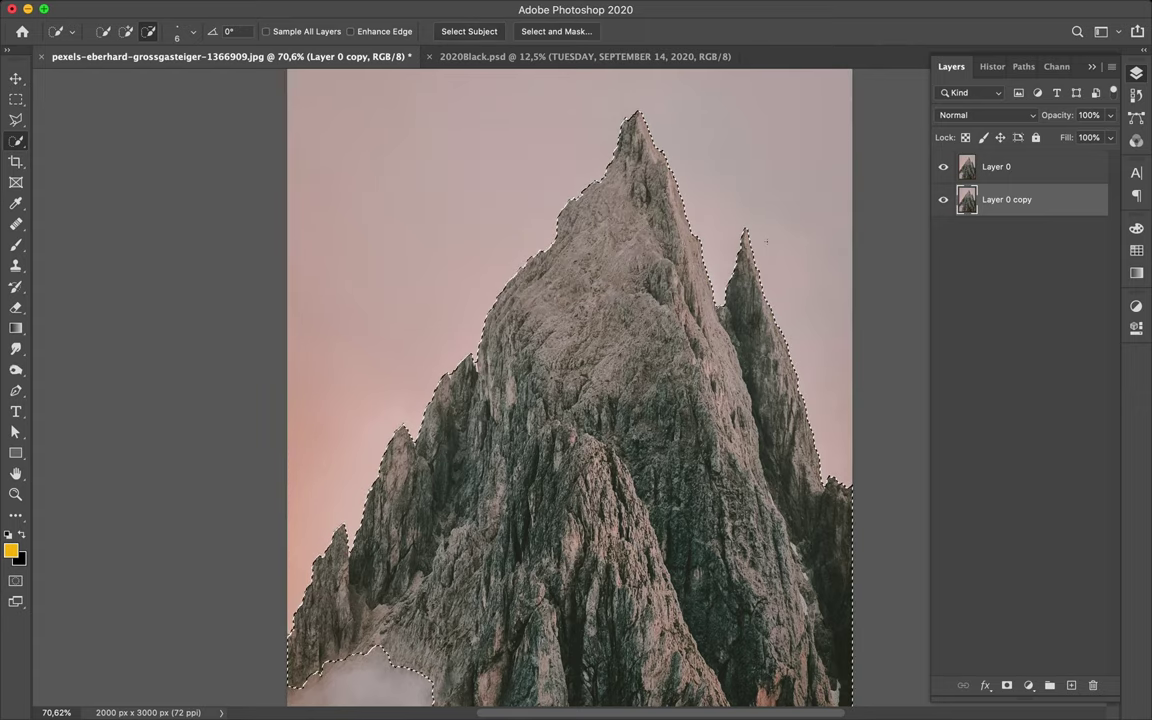
{"action": "scroll", "coordinate": [572, 393], "scroll_direction": "up", "scroll_amount": 10}
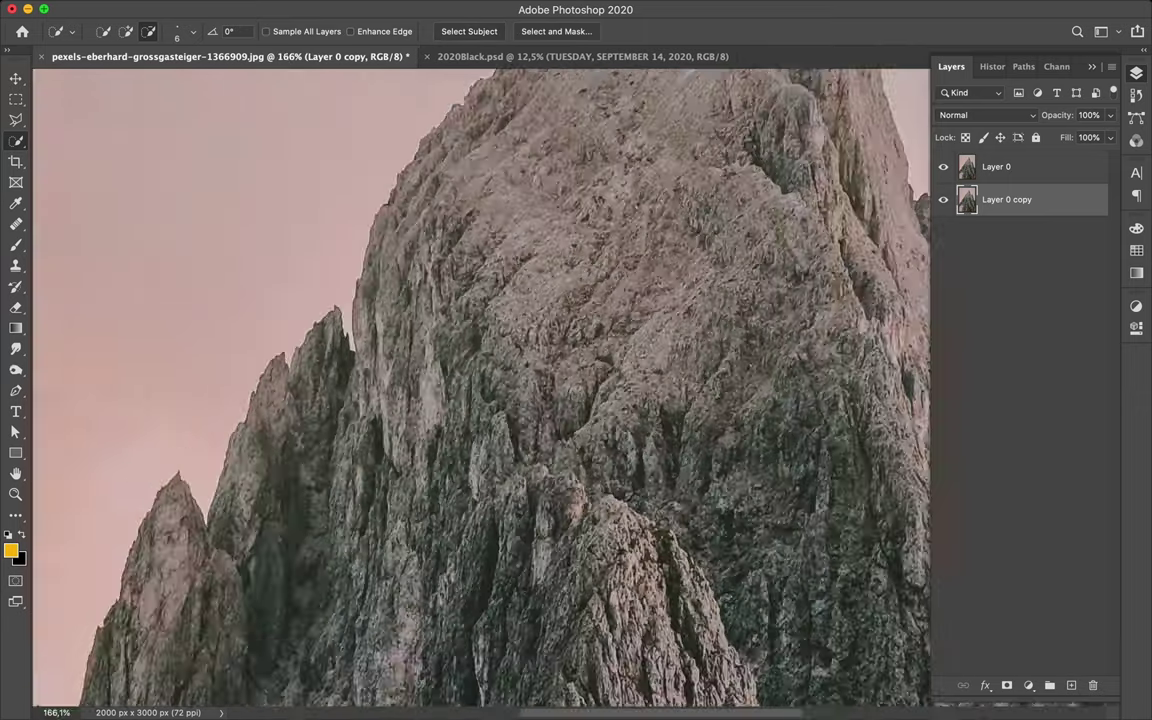
{"action": "scroll", "coordinate": [184, 318], "scroll_direction": "up", "scroll_amount": 5}
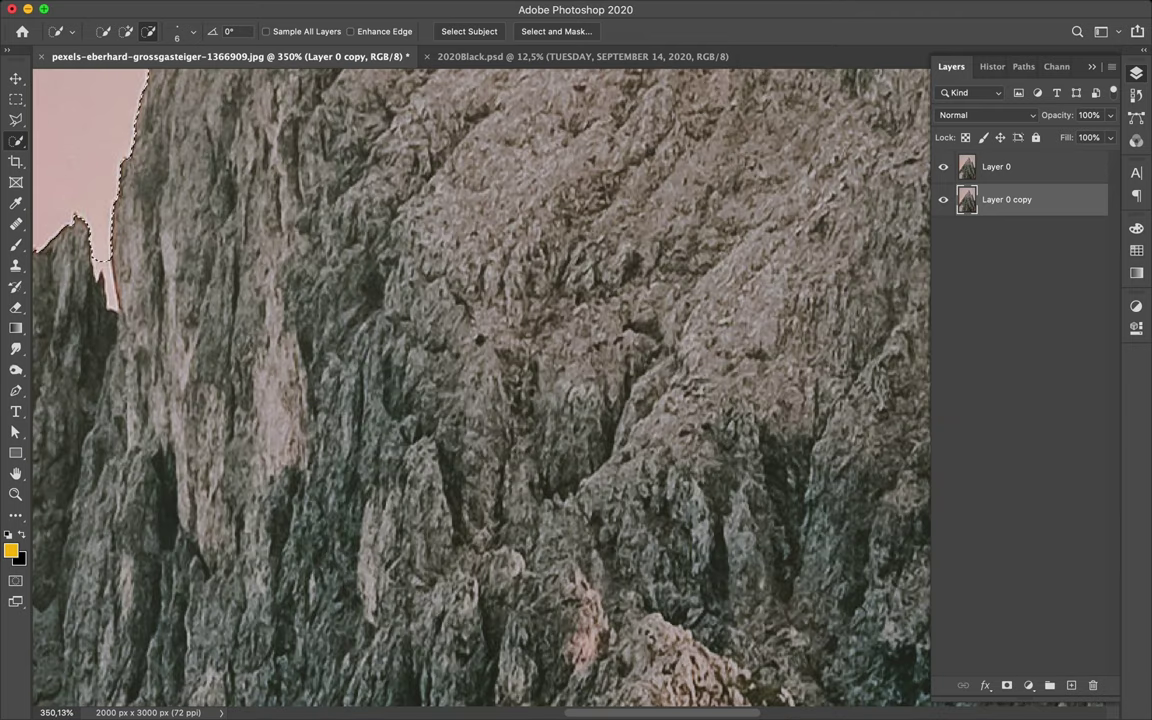
{"action": "right_click", "coordinate": [13, 144]}
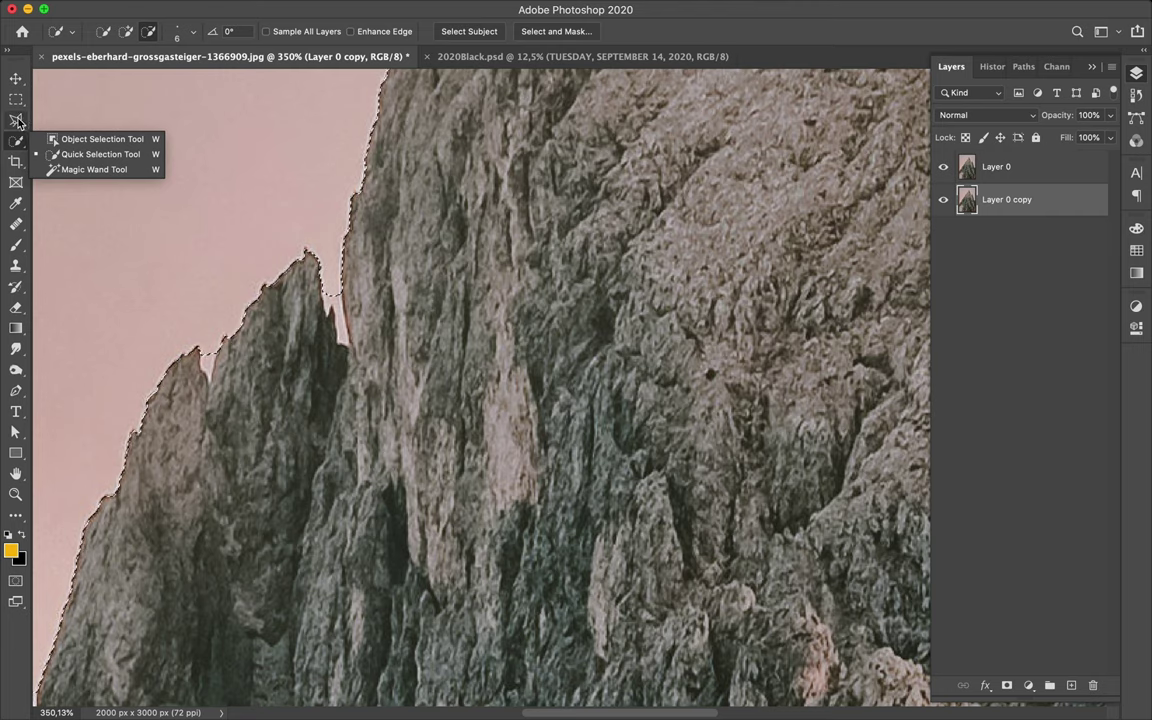
{"action": "left_click", "coordinate": [17, 121]}
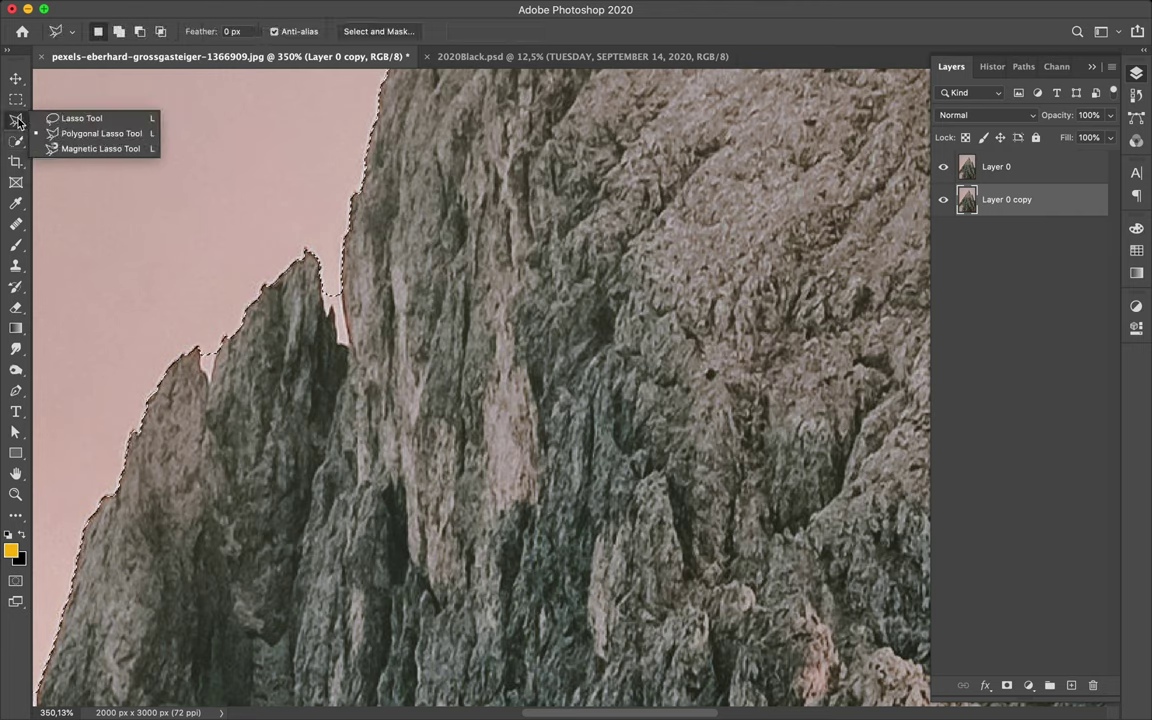
Step: Cut the sky notch between two spires out using the Magnetic Lasso in Subtract mode
{"action": "left_click", "coordinate": [83, 149]}
{"action": "left_click", "coordinate": [118, 31]}
{"action": "left_click", "coordinate": [139, 32]}
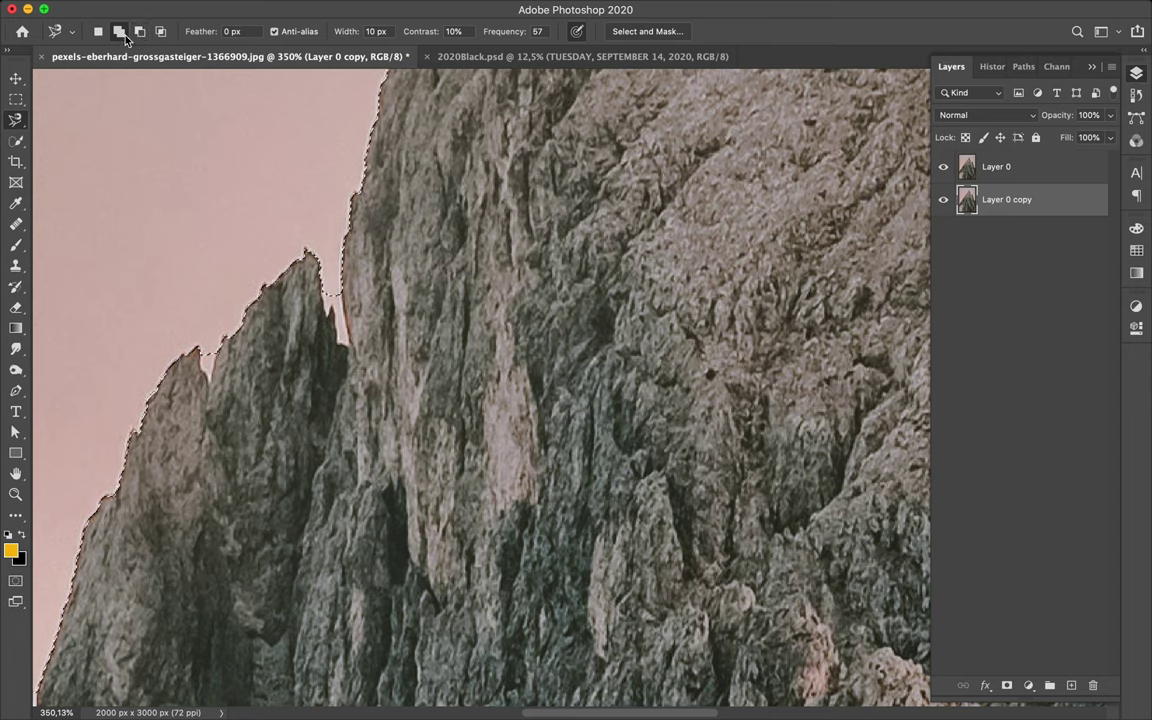
{"action": "left_click", "coordinate": [324, 284]}
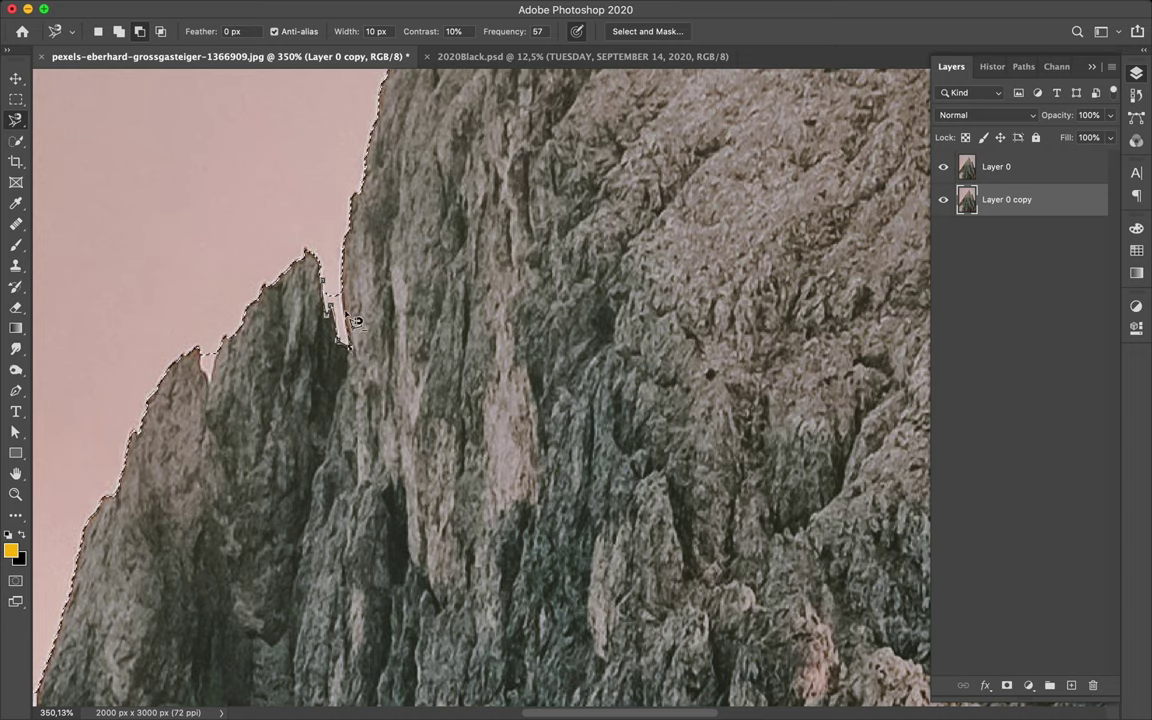
{"action": "double_click", "coordinate": [333, 288]}
Step: Trace and subtract a second sky notch lower on the left ridge
{"action": "left_click", "coordinate": [205, 355]}
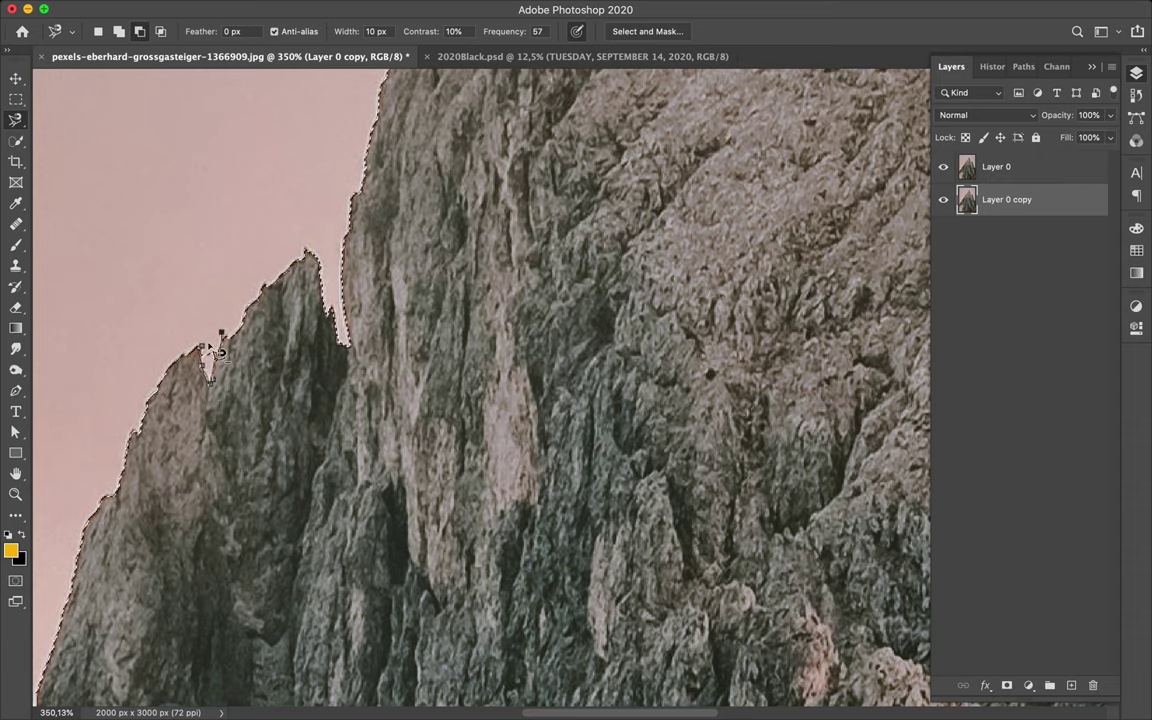
{"action": "double_click", "coordinate": [205, 342]}
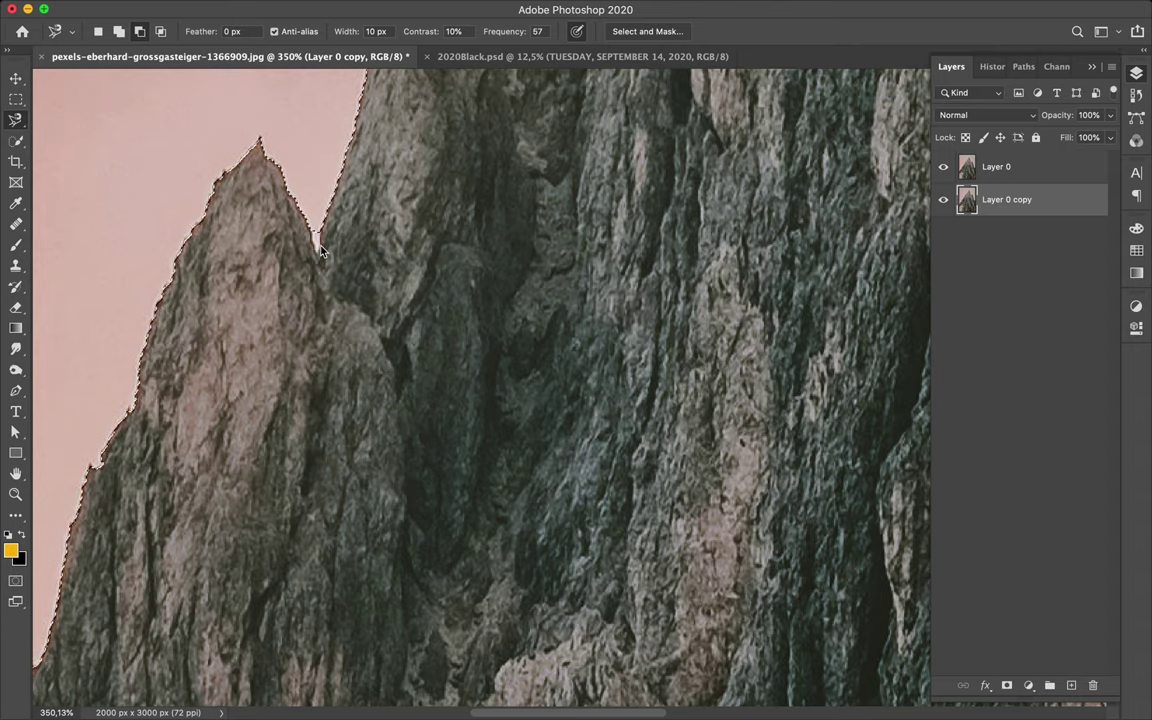
{"action": "scroll", "coordinate": [322, 260], "scroll_direction": "up", "scroll_amount": 5}
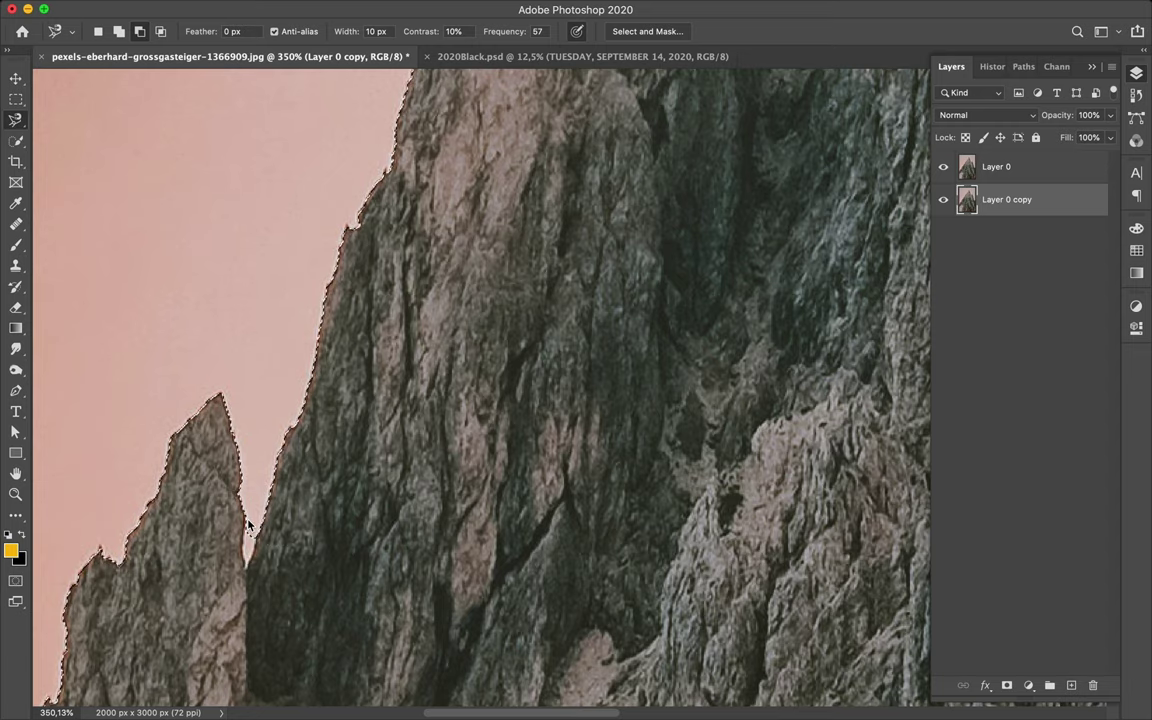
Step: Pan along the ridge and anchor the lasso outline on the rock edge, removing a misplaced point
{"action": "scroll", "coordinate": [250, 527], "scroll_direction": "down", "scroll_amount": 5}
{"action": "scroll", "coordinate": [250, 527], "scroll_direction": "left", "scroll_amount": 5}
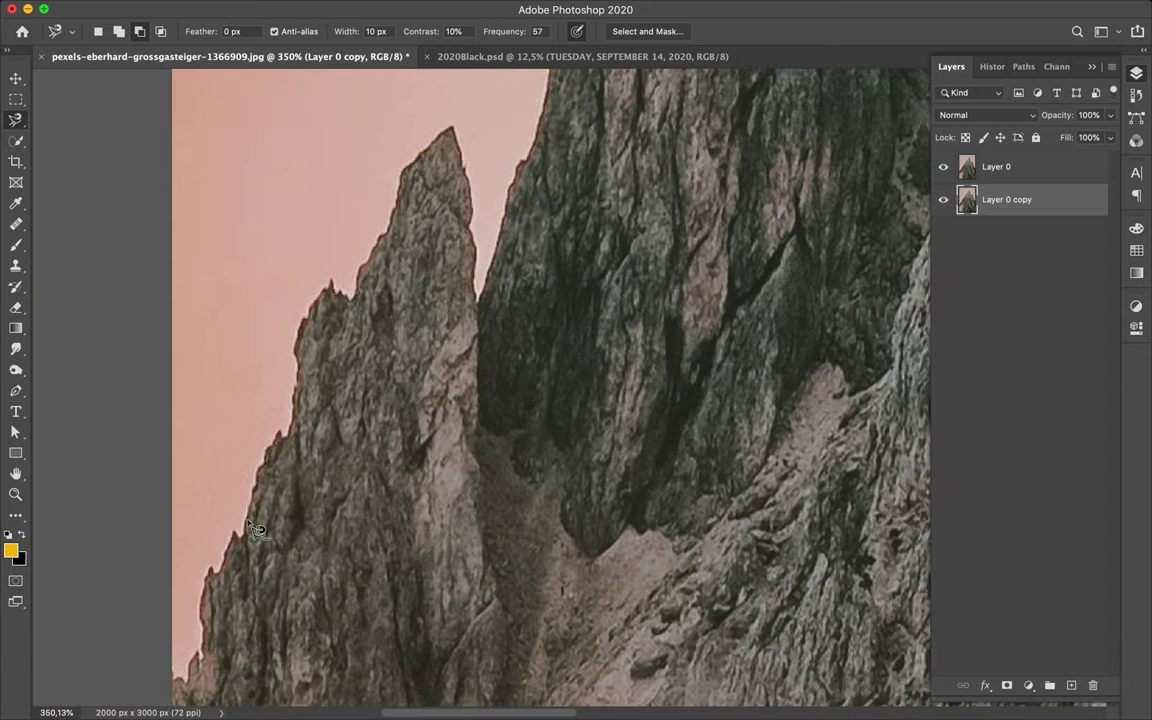
{"action": "scroll", "coordinate": [255, 530], "scroll_direction": "down", "scroll_amount": 2}
{"action": "scroll", "coordinate": [255, 530], "scroll_direction": "left", "scroll_amount": 1}
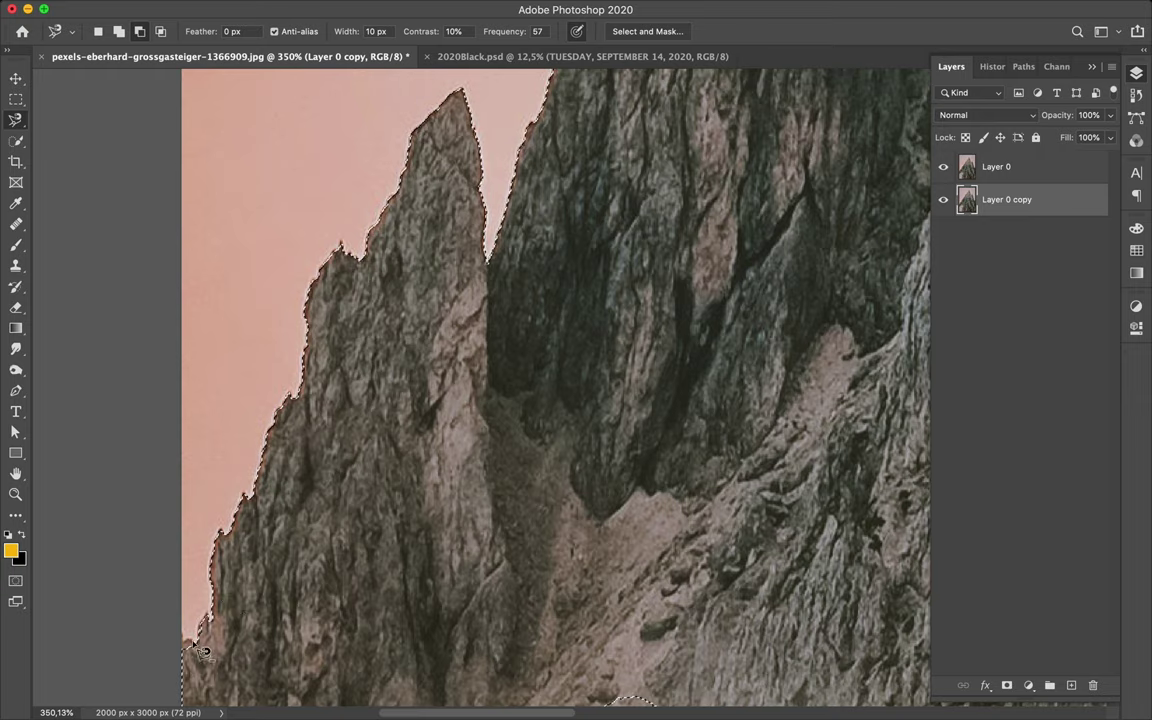
{"action": "scroll", "coordinate": [240, 635], "scroll_direction": "up", "scroll_amount": 2}
{"action": "scroll", "coordinate": [240, 635], "scroll_direction": "left", "scroll_amount": 4}
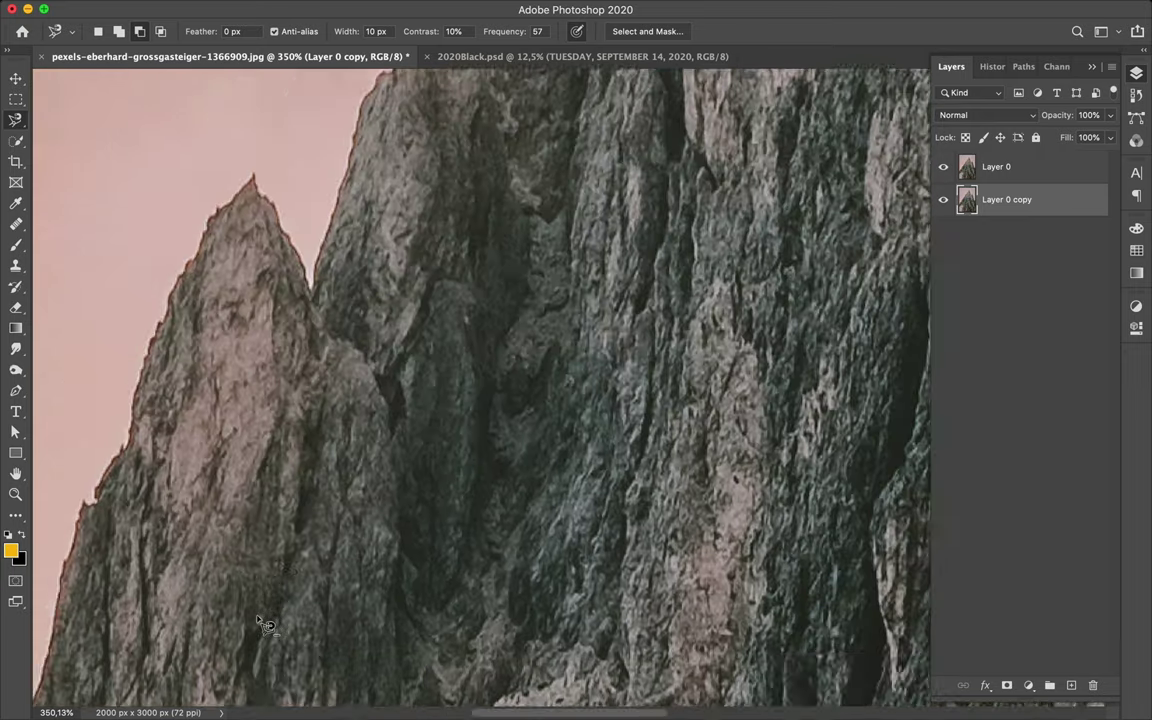
{"action": "scroll", "coordinate": [262, 625], "scroll_direction": "left", "scroll_amount": 5}
{"action": "scroll", "coordinate": [262, 625], "scroll_direction": "up", "scroll_amount": 3}
{"action": "scroll", "coordinate": [262, 625], "scroll_direction": "up", "scroll_amount": 1}
{"action": "scroll", "coordinate": [262, 625], "scroll_direction": "right", "scroll_amount": 2}
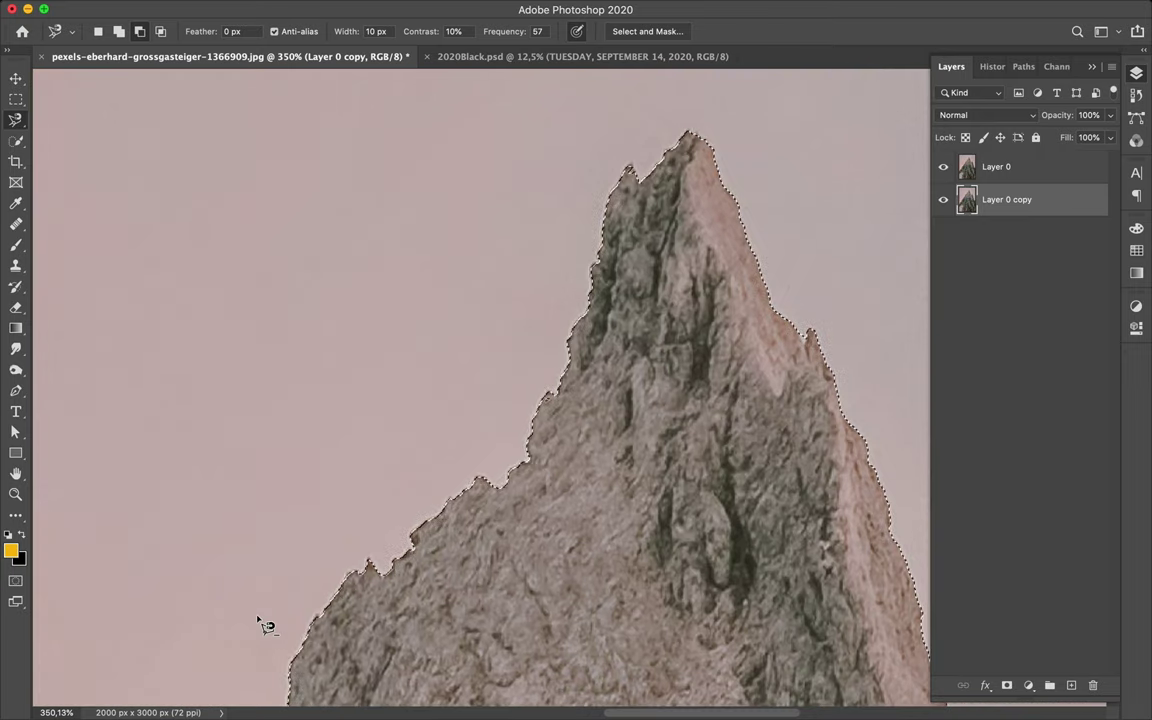
{"action": "scroll", "coordinate": [424, 527], "scroll_direction": "right", "scroll_amount": 6}
{"action": "scroll", "coordinate": [424, 527], "scroll_direction": "right", "scroll_amount": 4}
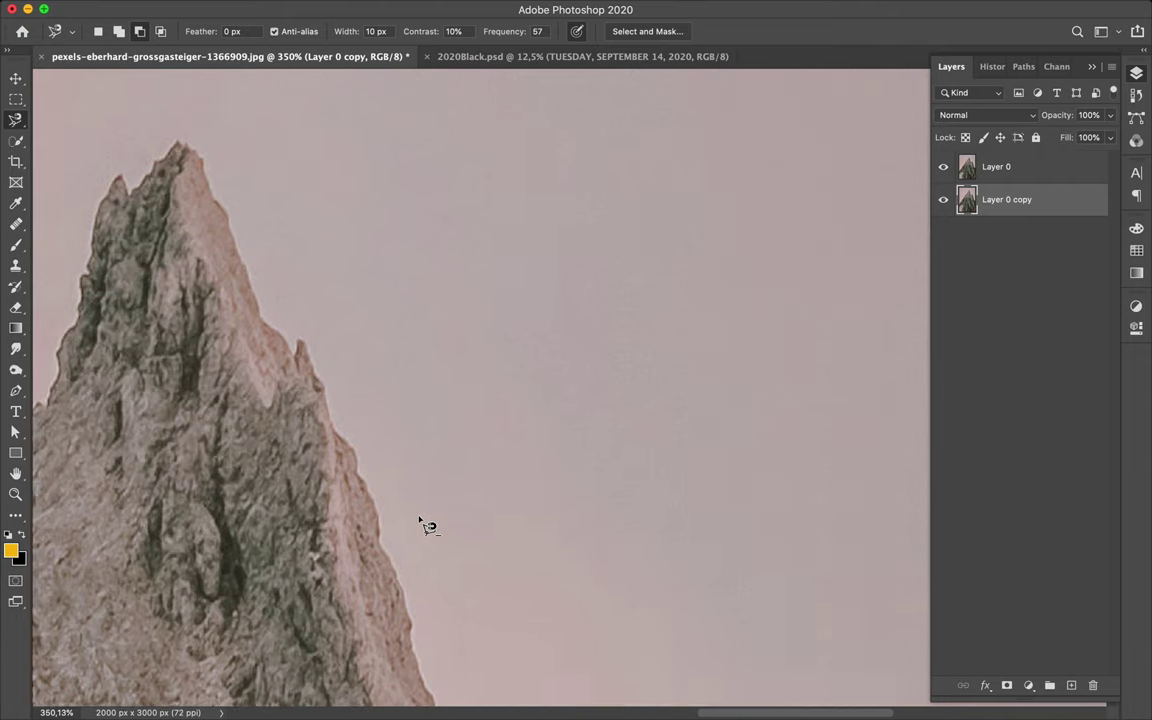
{"action": "scroll", "coordinate": [424, 524], "scroll_direction": "down", "scroll_amount": 5}
{"action": "scroll", "coordinate": [424, 524], "scroll_direction": "right", "scroll_amount": 1}
{"action": "left_click", "coordinate": [245, 192]}
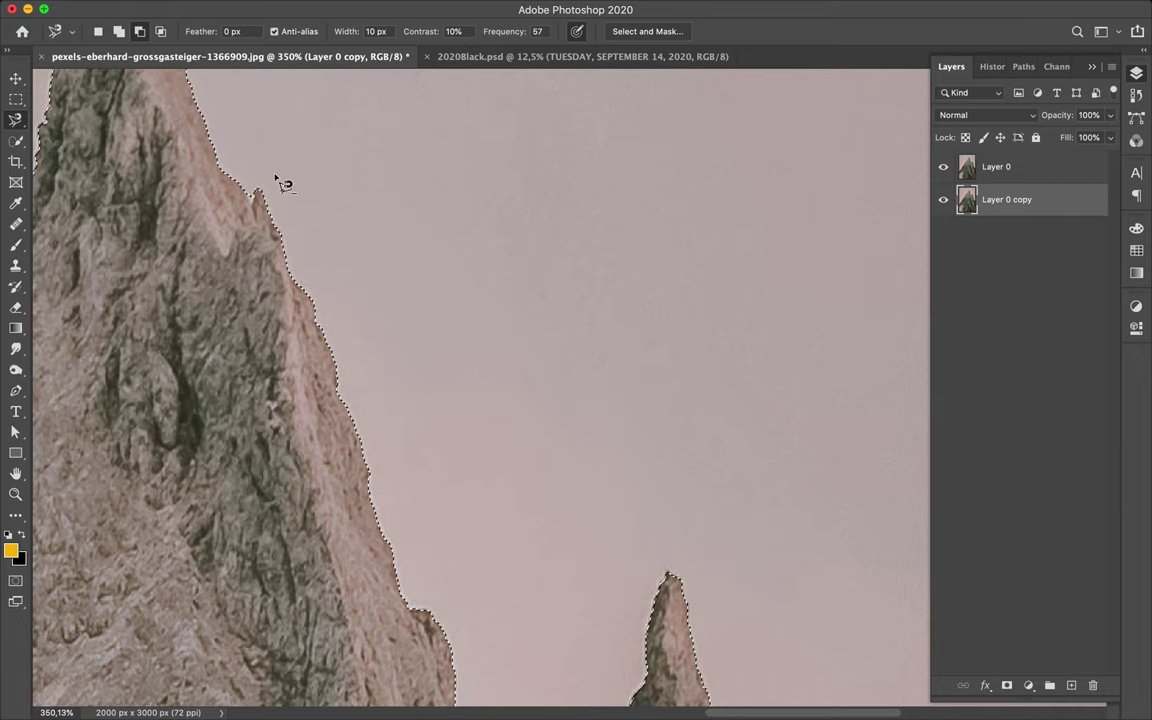
{"action": "key", "text": "Escape"}
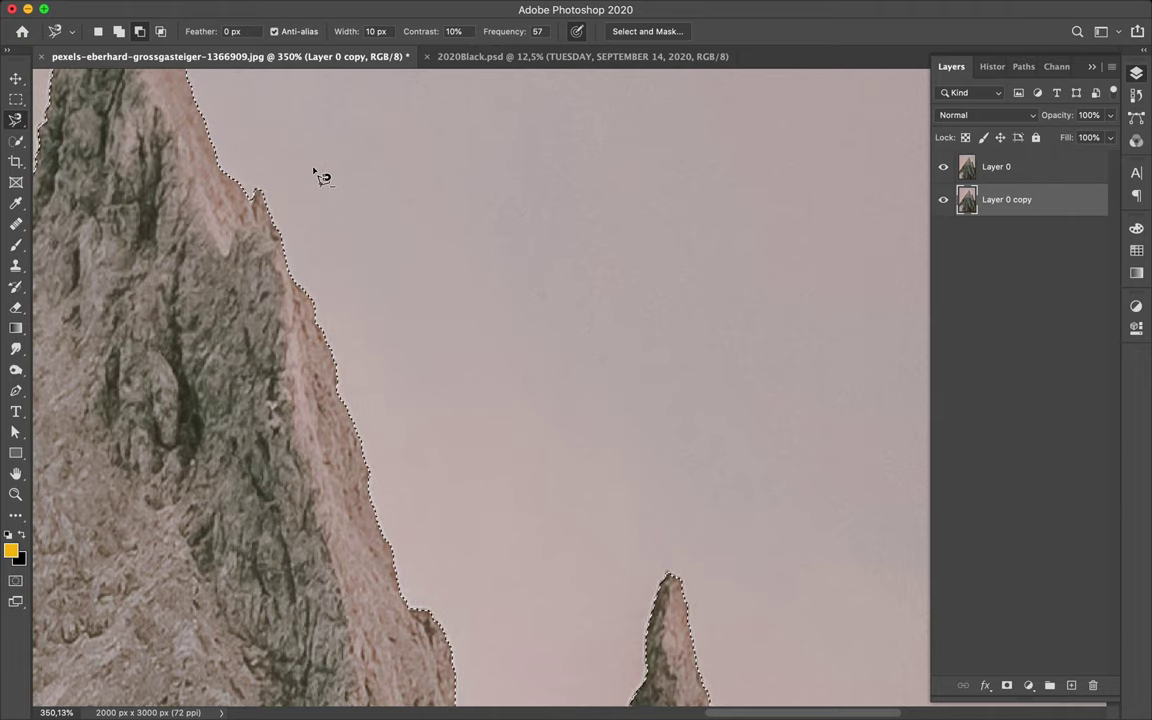
Step: Pan down the right cliff edge to complete the full mountain outline
{"action": "scroll", "coordinate": [420, 226], "scroll_direction": "down", "scroll_amount": 5}
{"action": "scroll", "coordinate": [420, 226], "scroll_direction": "down", "scroll_amount": 4}
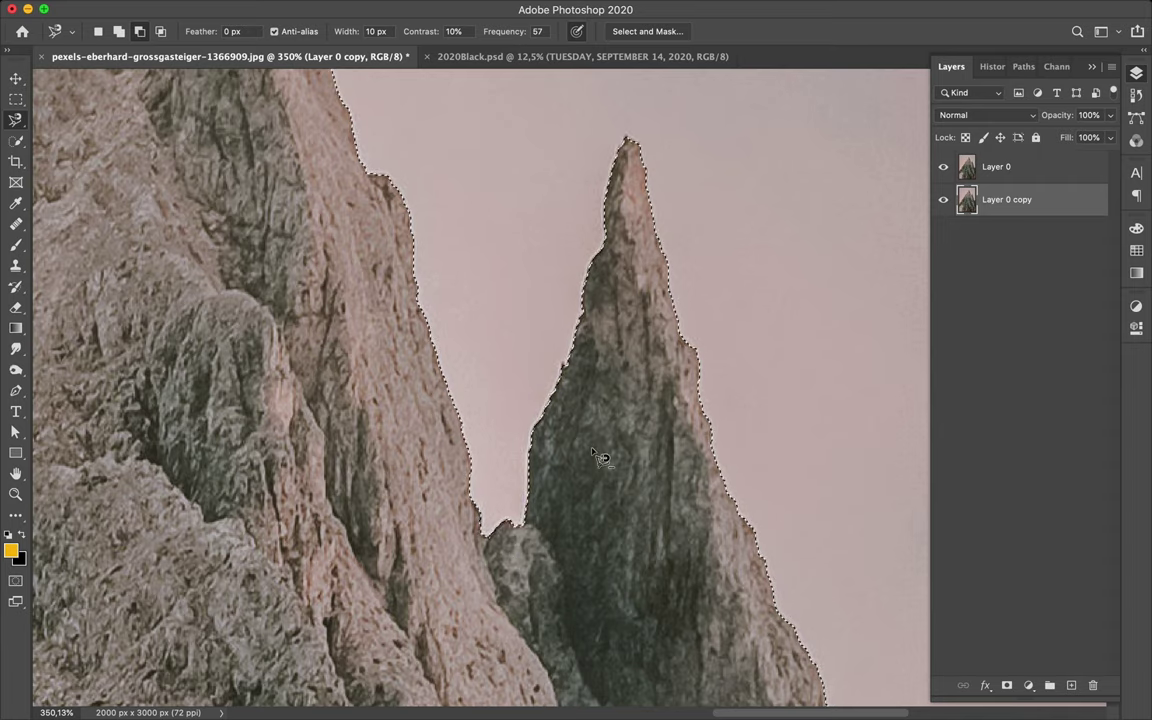
{"action": "scroll", "coordinate": [597, 455], "scroll_direction": "right", "scroll_amount": 5}
{"action": "scroll", "coordinate": [597, 455], "scroll_direction": "down", "scroll_amount": 5}
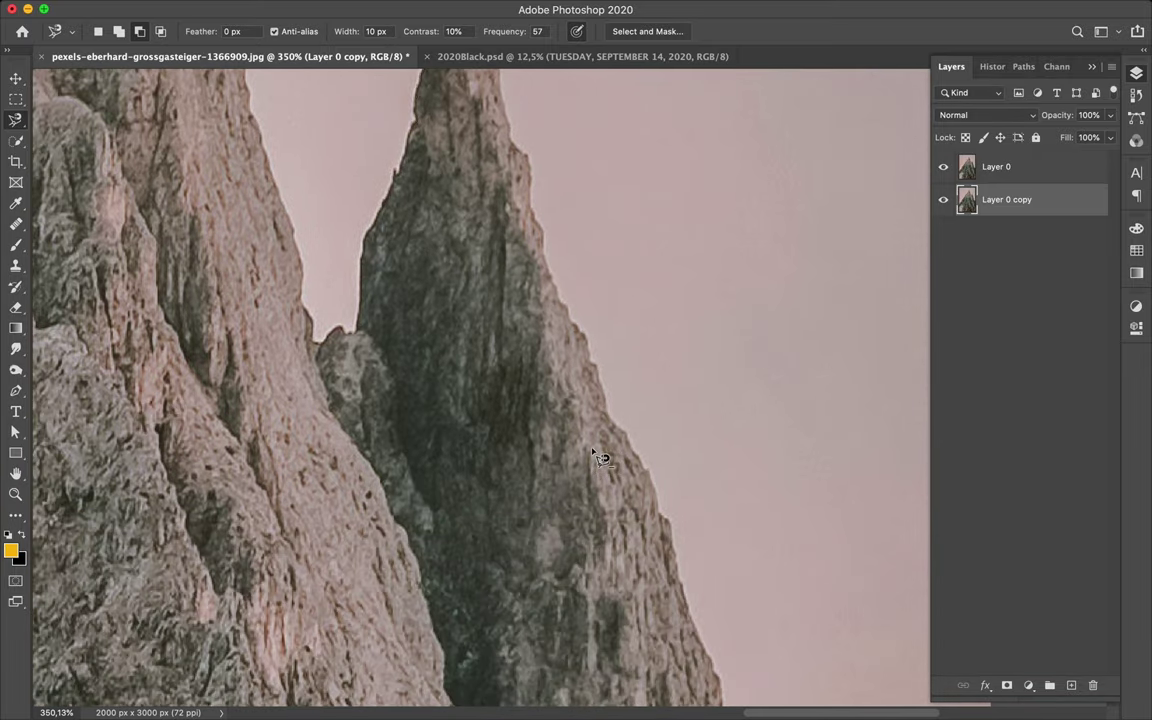
{"action": "scroll", "coordinate": [597, 455], "scroll_direction": "right", "scroll_amount": 3}
{"action": "scroll", "coordinate": [597, 455], "scroll_direction": "right", "scroll_amount": 4}
{"action": "scroll", "coordinate": [597, 455], "scroll_direction": "down", "scroll_amount": 3}
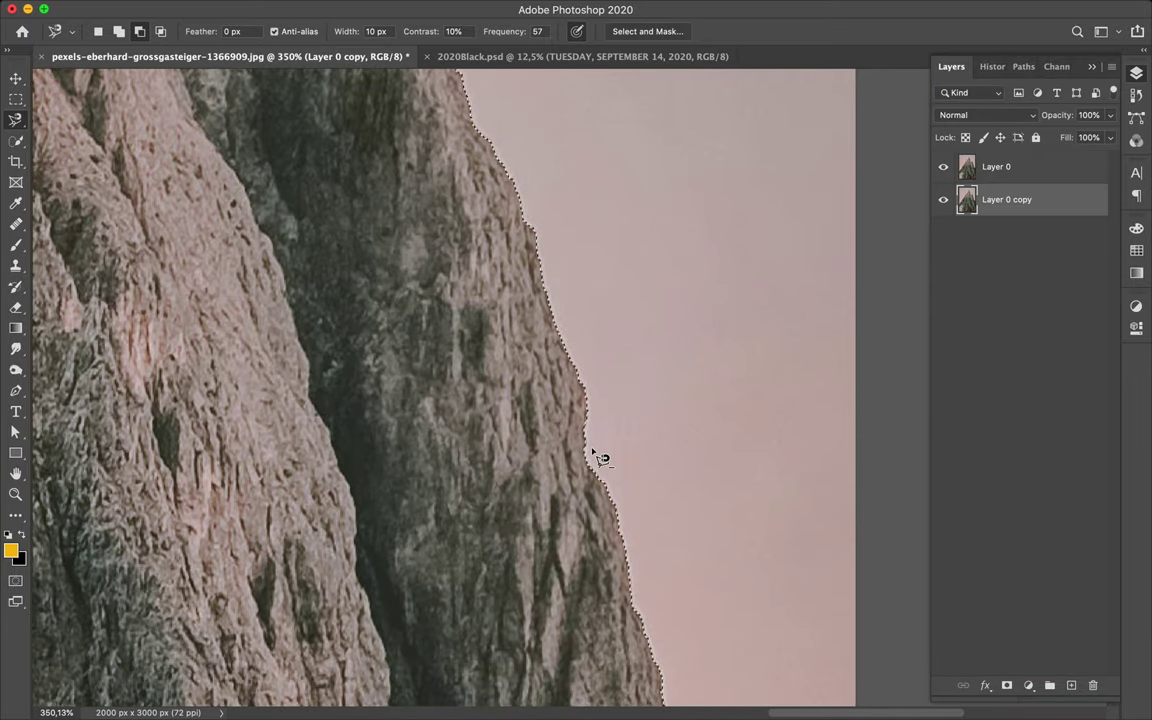
{"action": "scroll", "coordinate": [597, 455], "scroll_direction": "down", "scroll_amount": 5}
{"action": "scroll", "coordinate": [597, 455], "scroll_direction": "down", "scroll_amount": 2}
{"action": "scroll", "coordinate": [597, 455], "scroll_direction": "right", "scroll_amount": 3}
{"action": "scroll", "coordinate": [597, 455], "scroll_direction": "down", "scroll_amount": 5}
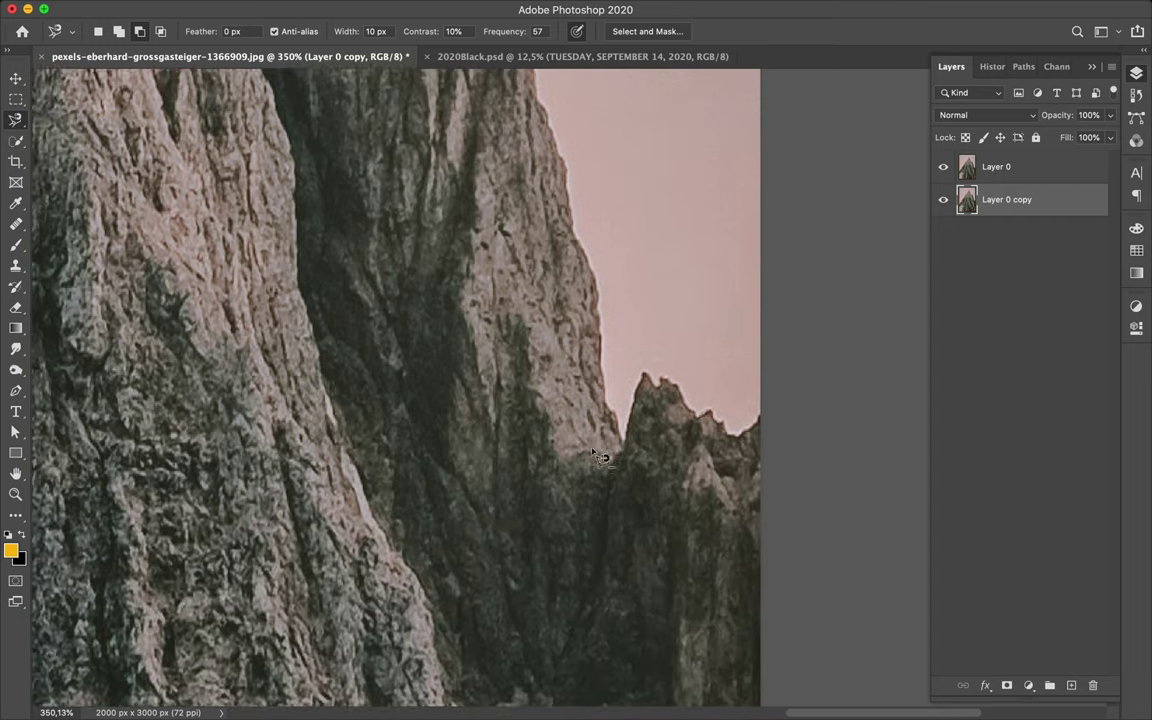
{"action": "scroll", "coordinate": [600, 457], "scroll_direction": "down", "scroll_amount": 2}
{"action": "scroll", "coordinate": [600, 457], "scroll_direction": "right", "scroll_amount": 1}
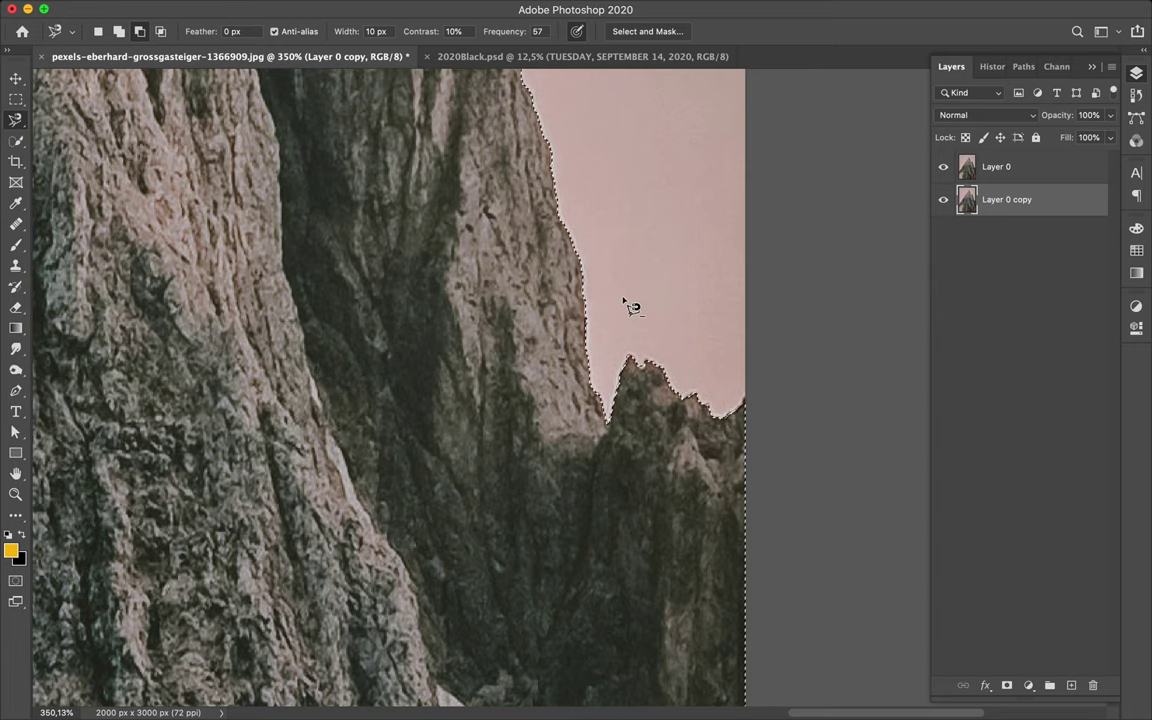
{"action": "scroll", "coordinate": [630, 307], "scroll_direction": "down", "scroll_amount": 3}
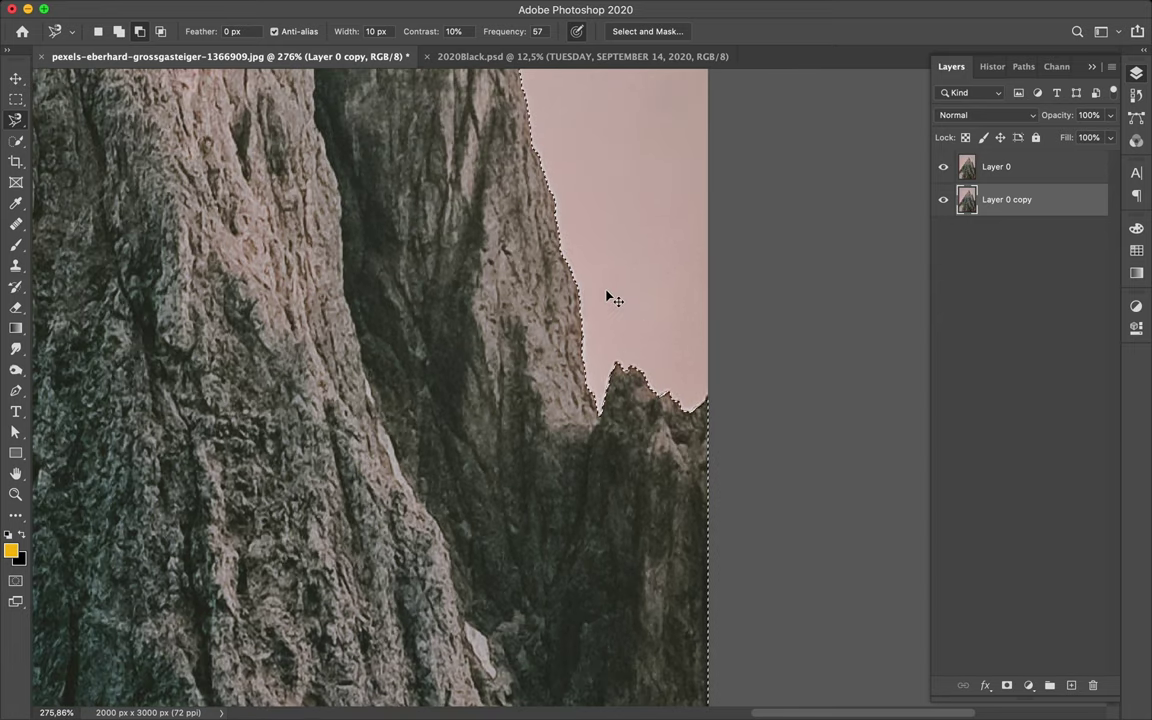
{"action": "scroll", "coordinate": [612, 300], "scroll_direction": "down", "scroll_amount": 10}
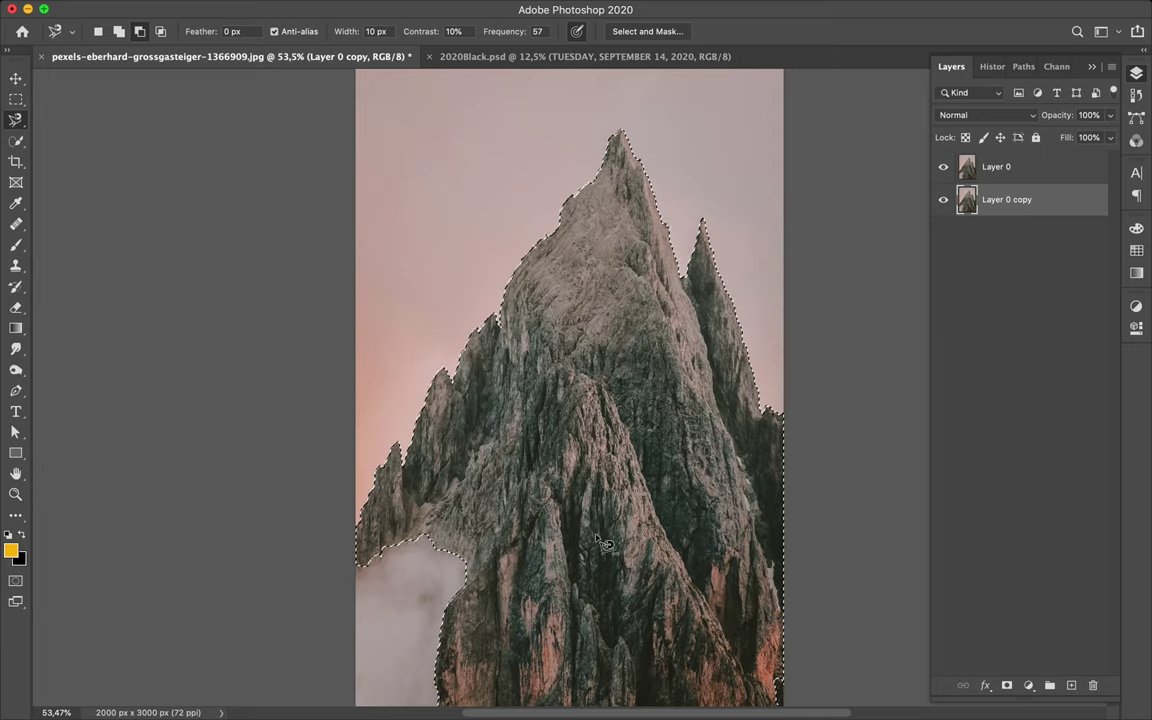
Step: Restore the mountain selection and contract it by 4 px
{"action": "key", "text": "ctrl+d"}
{"action": "key", "text": "ctrl+shift+alt+n"}
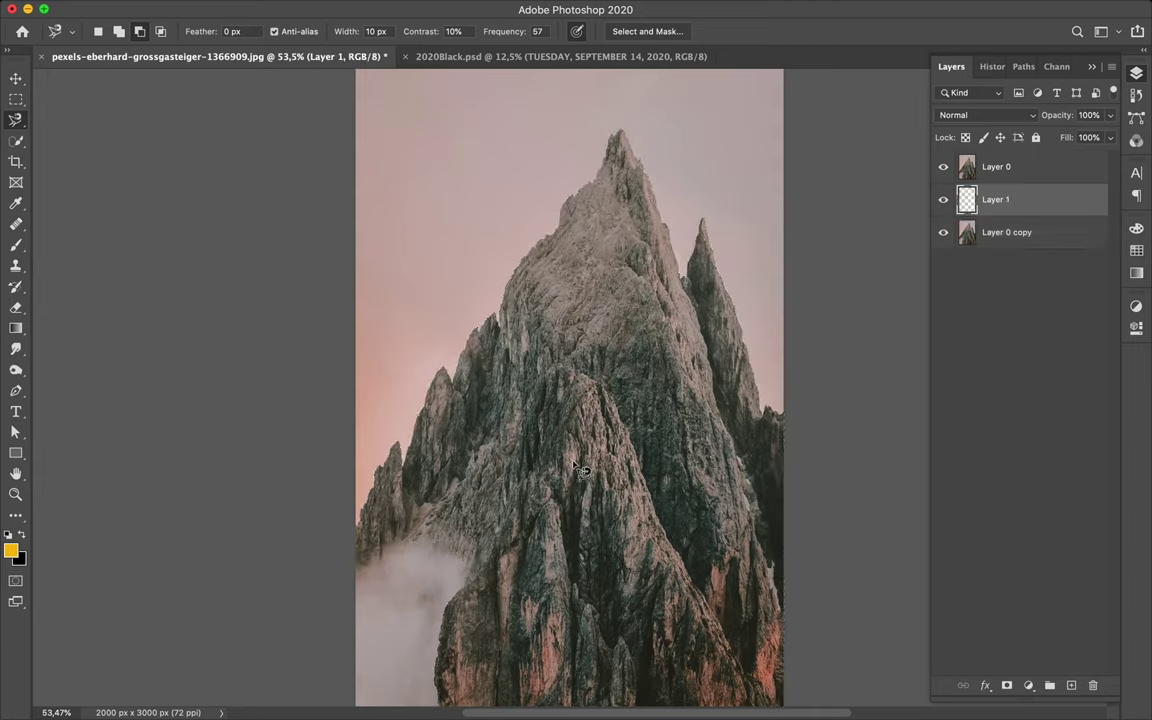
{"action": "key", "text": "ctrl+z"}
{"action": "key", "text": "ctrl+z"}
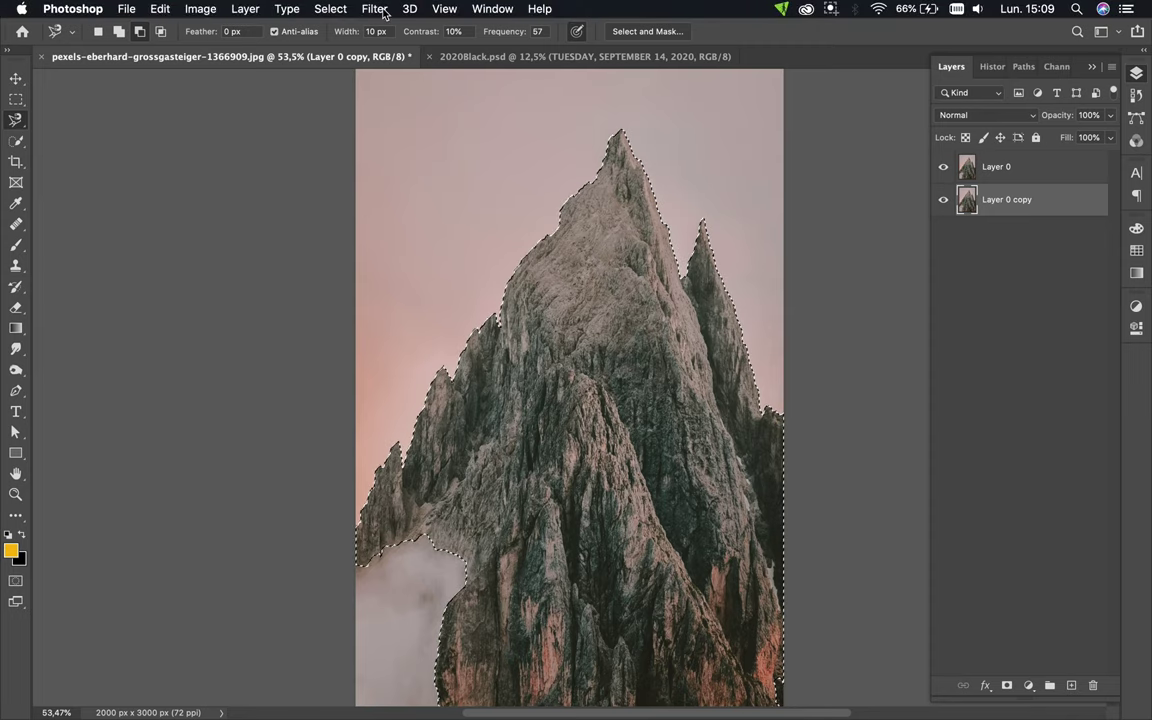
{"action": "left_click", "coordinate": [365, 10]}
{"action": "left_click", "coordinate": [332, 10]}
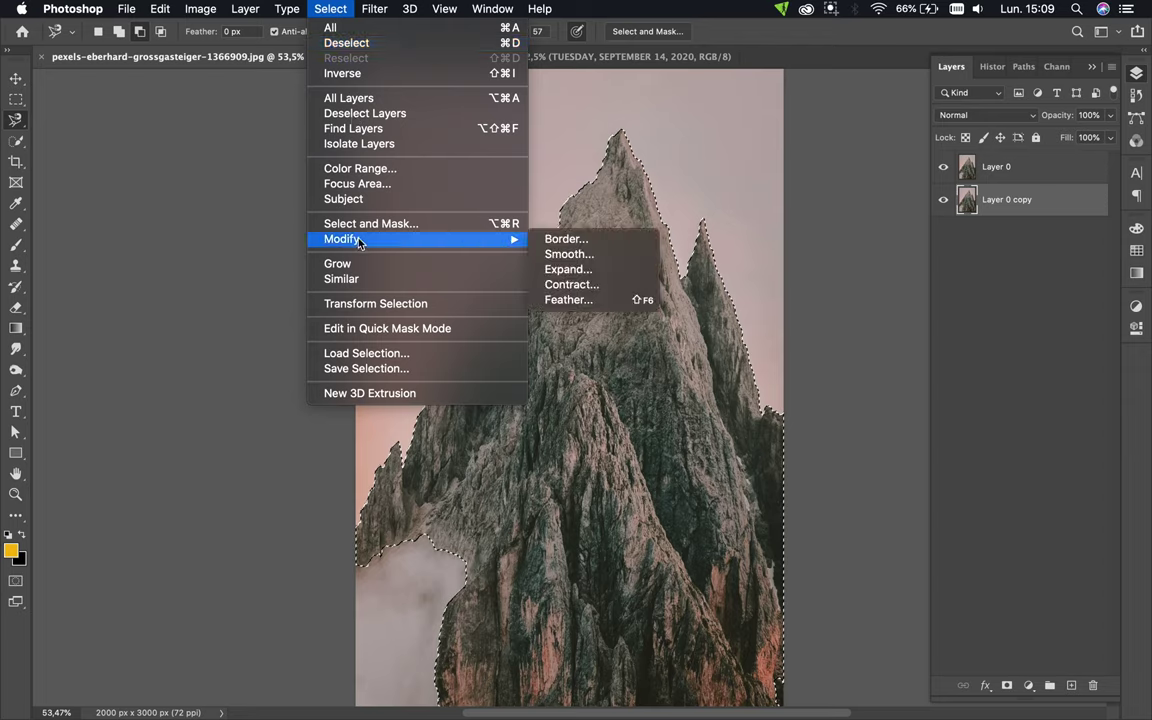
{"action": "mouse_move", "coordinate": [341, 239]}
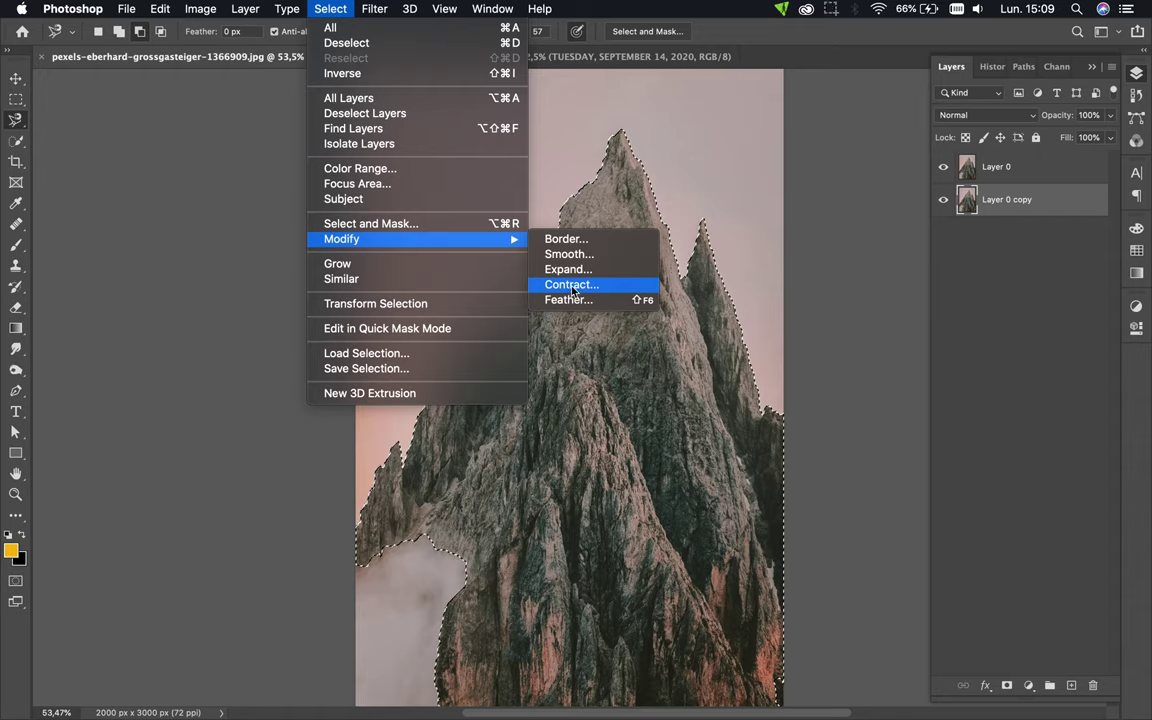
{"action": "left_click", "coordinate": [572, 287]}
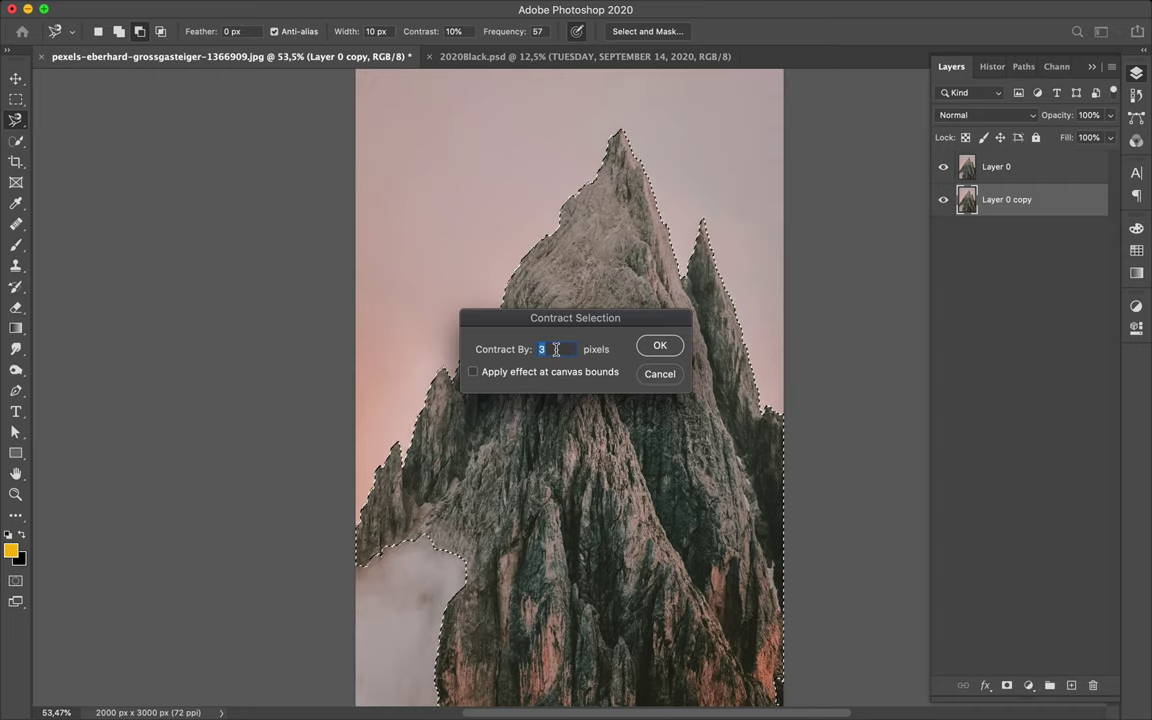
{"action": "type", "text": "4"}
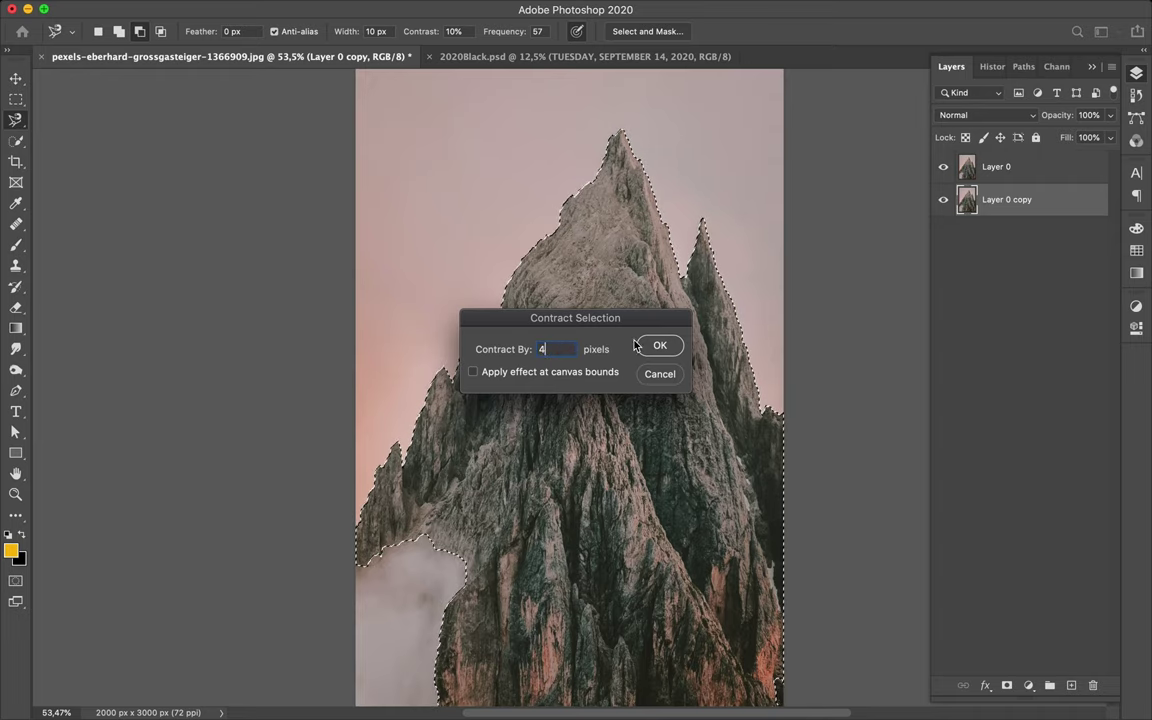
{"action": "left_click", "coordinate": [652, 346]}
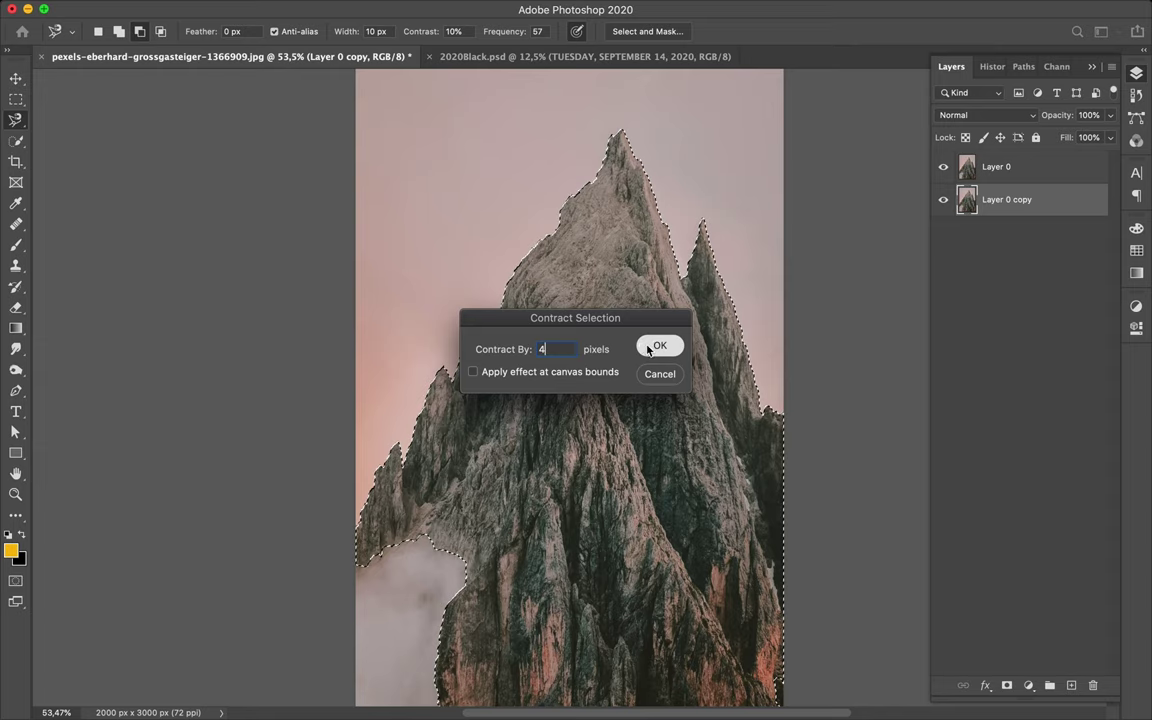
{"action": "left_click", "coordinate": [652, 346]}
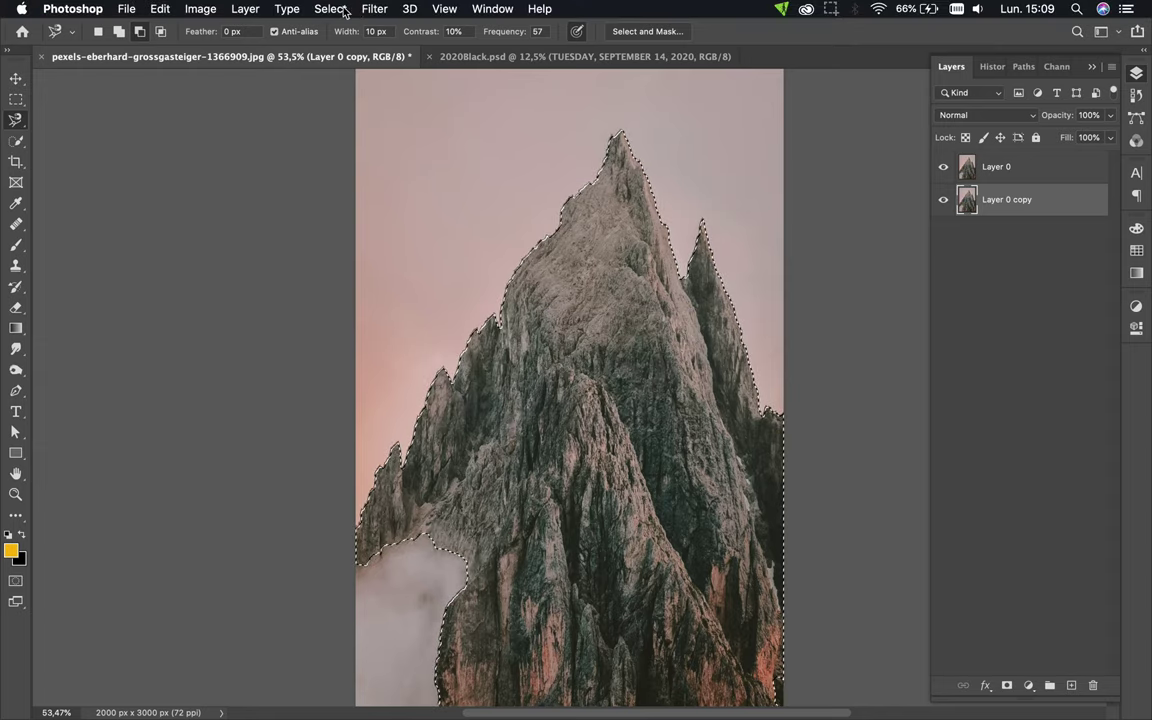
Step: Feather the mountain selection edge by 2.5 px
{"action": "left_click", "coordinate": [331, 9]}
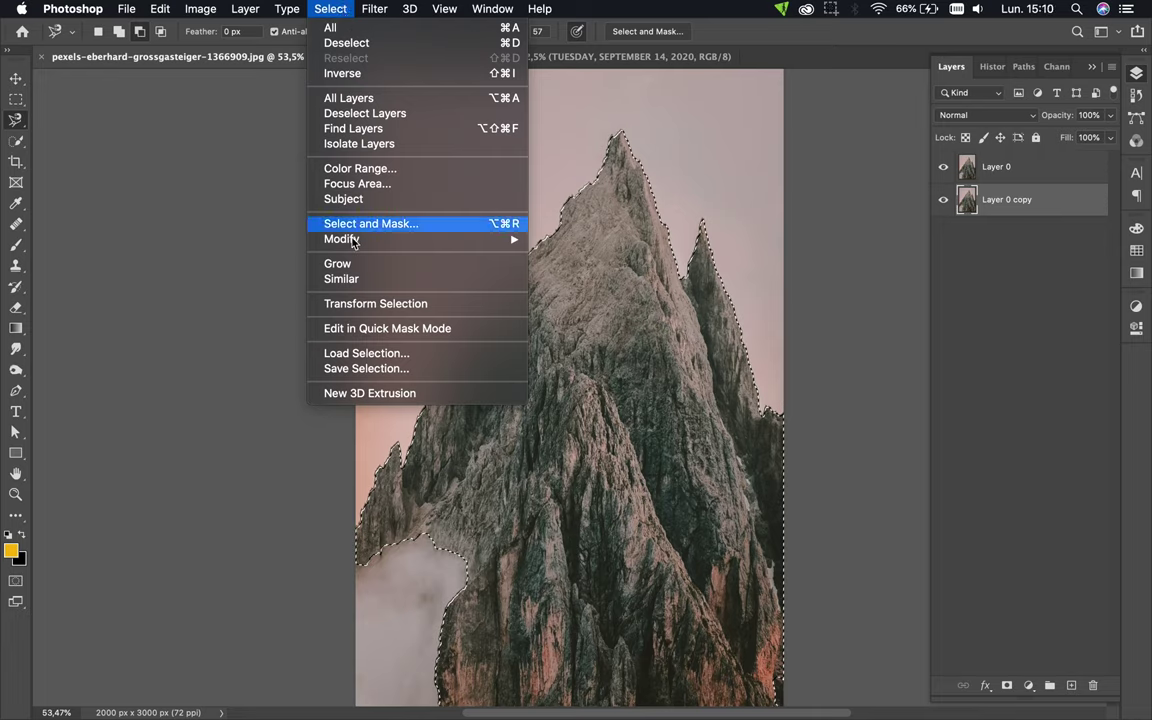
{"action": "mouse_move", "coordinate": [342, 239]}
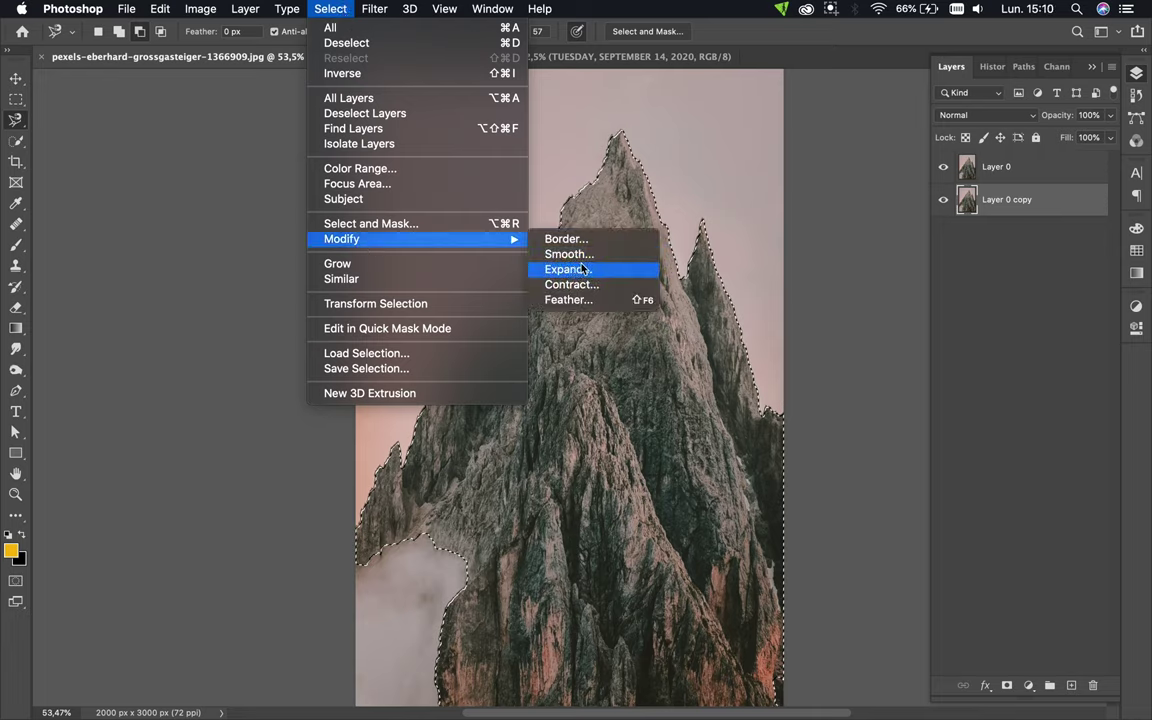
{"action": "left_click", "coordinate": [586, 302]}
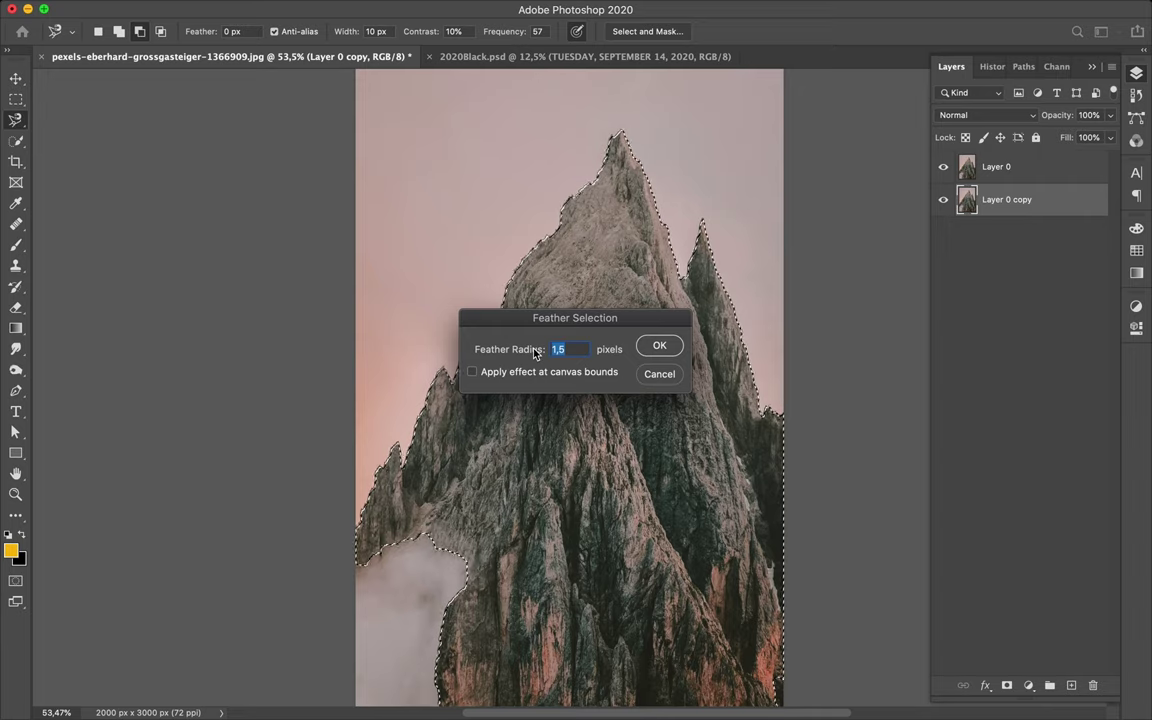
{"action": "type", "text": "2,5"}
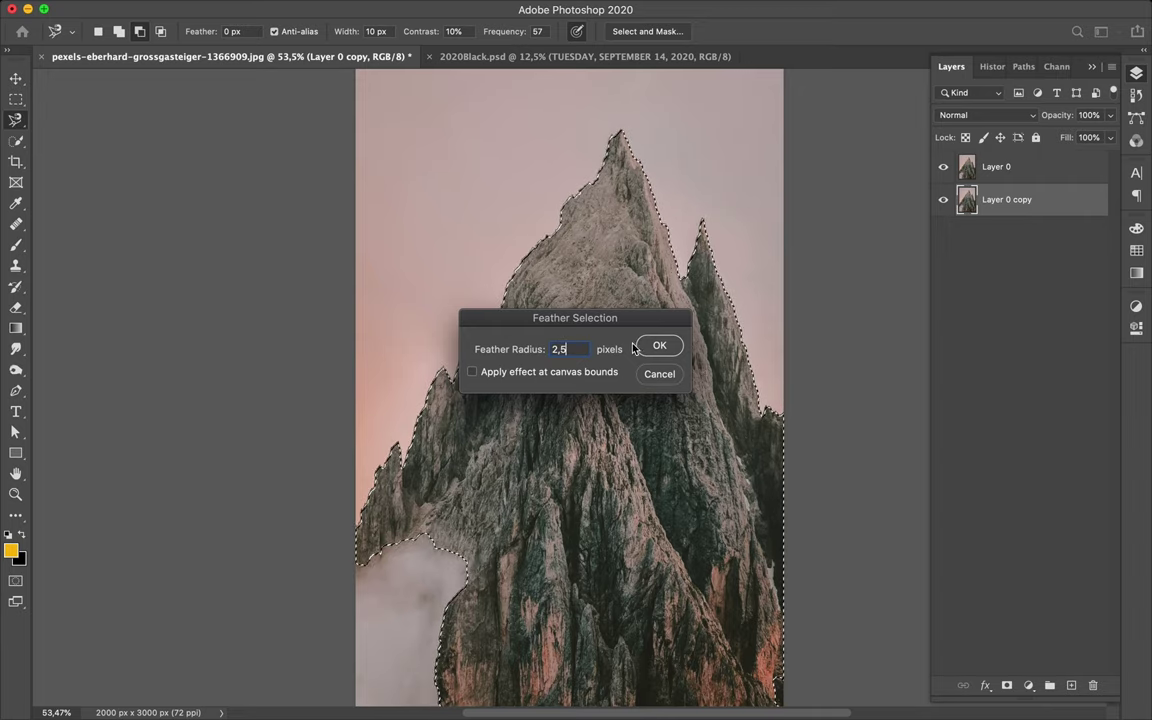
{"action": "left_click", "coordinate": [660, 348]}
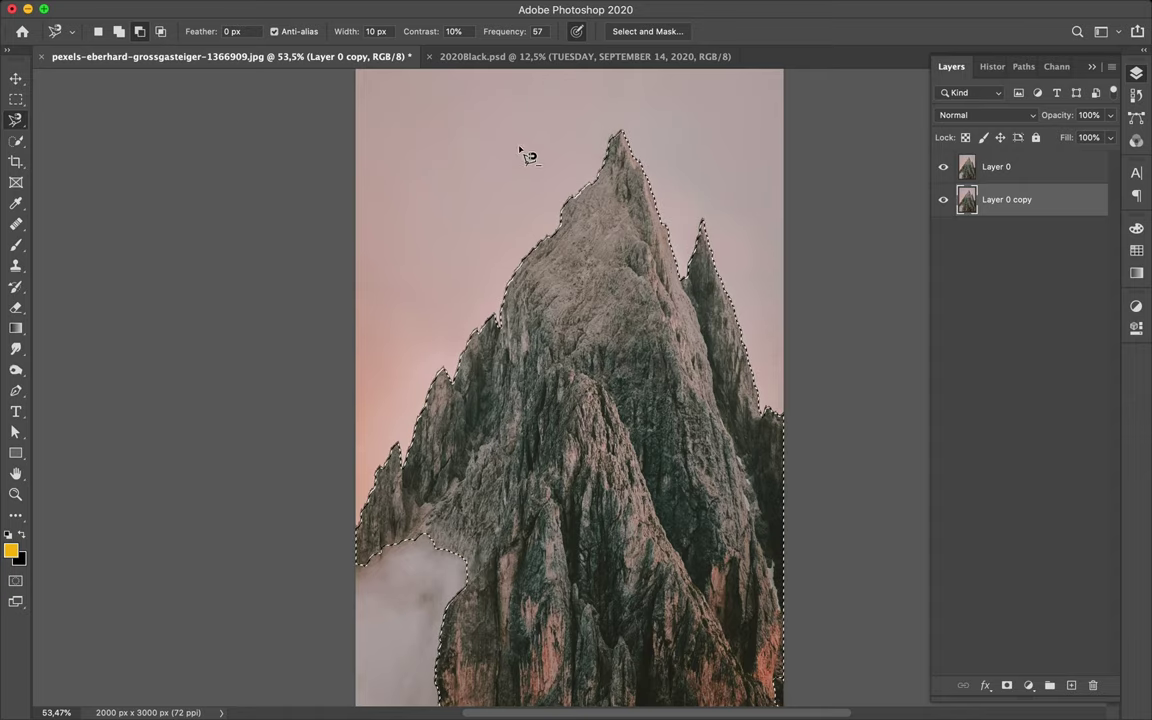
{"action": "left_click", "coordinate": [486, 60]}
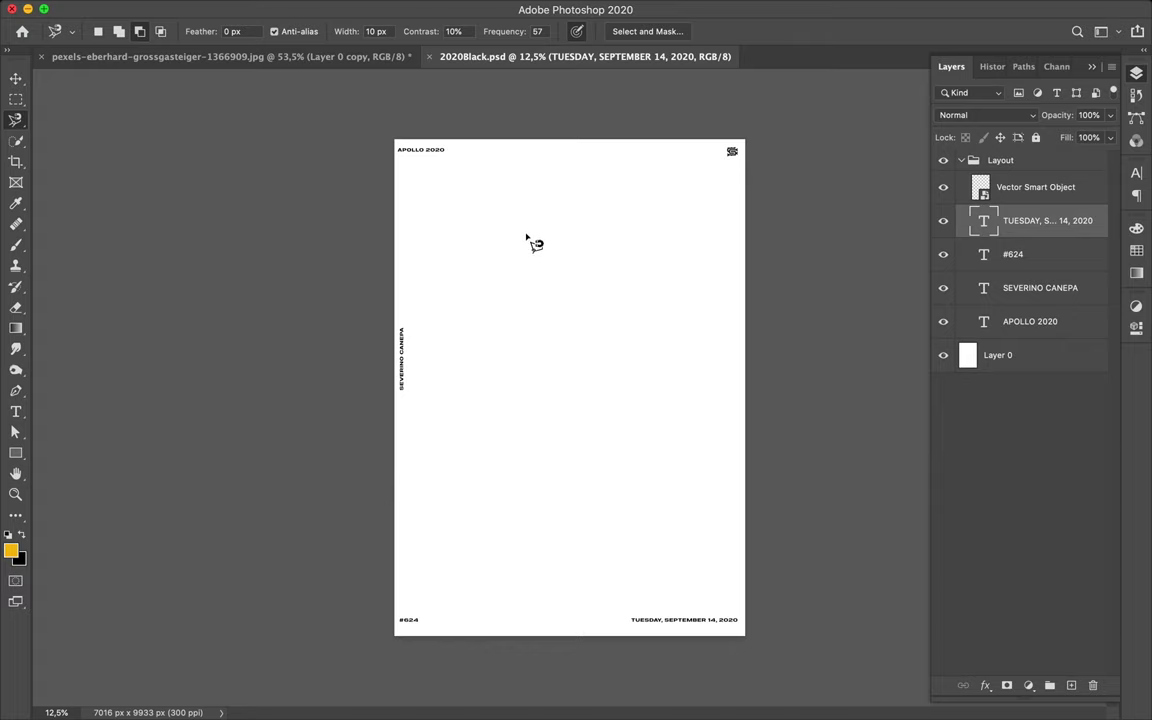
Step: Paste the mountain cutout into 2020Black.psd as Layer 1, just above the white background
{"action": "key", "text": "ctrl+shift+alt+n"}
{"action": "key", "text": "ctrl+v"}
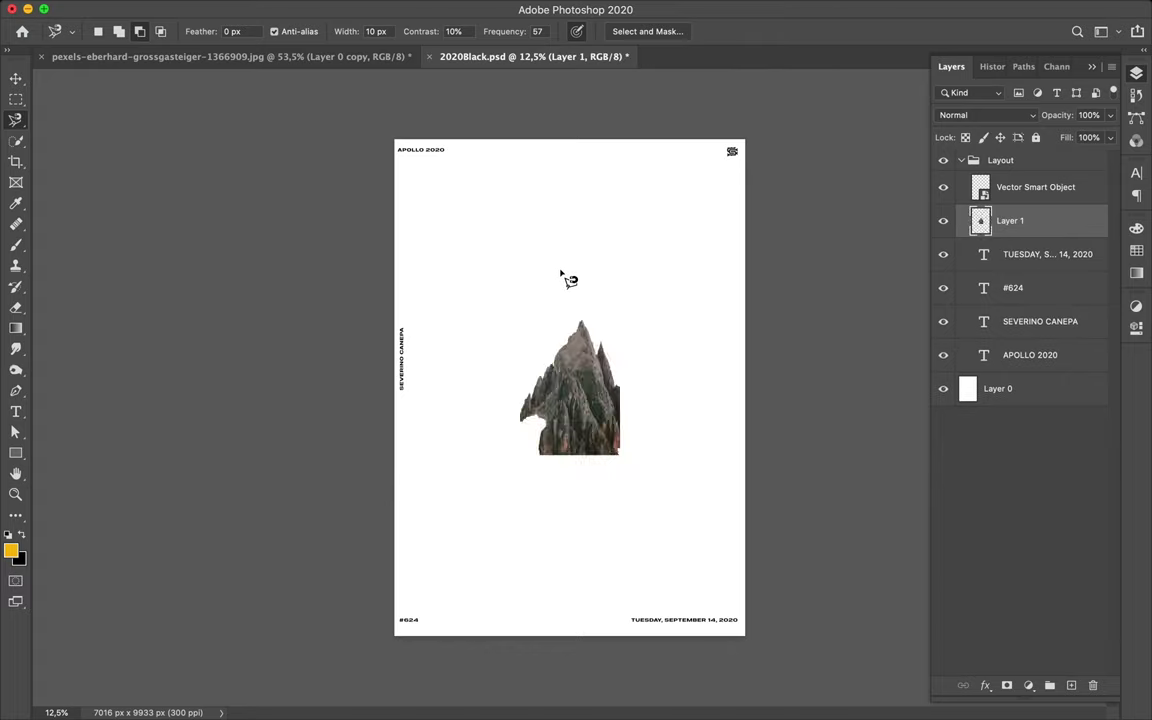
{"action": "key", "text": "v"}
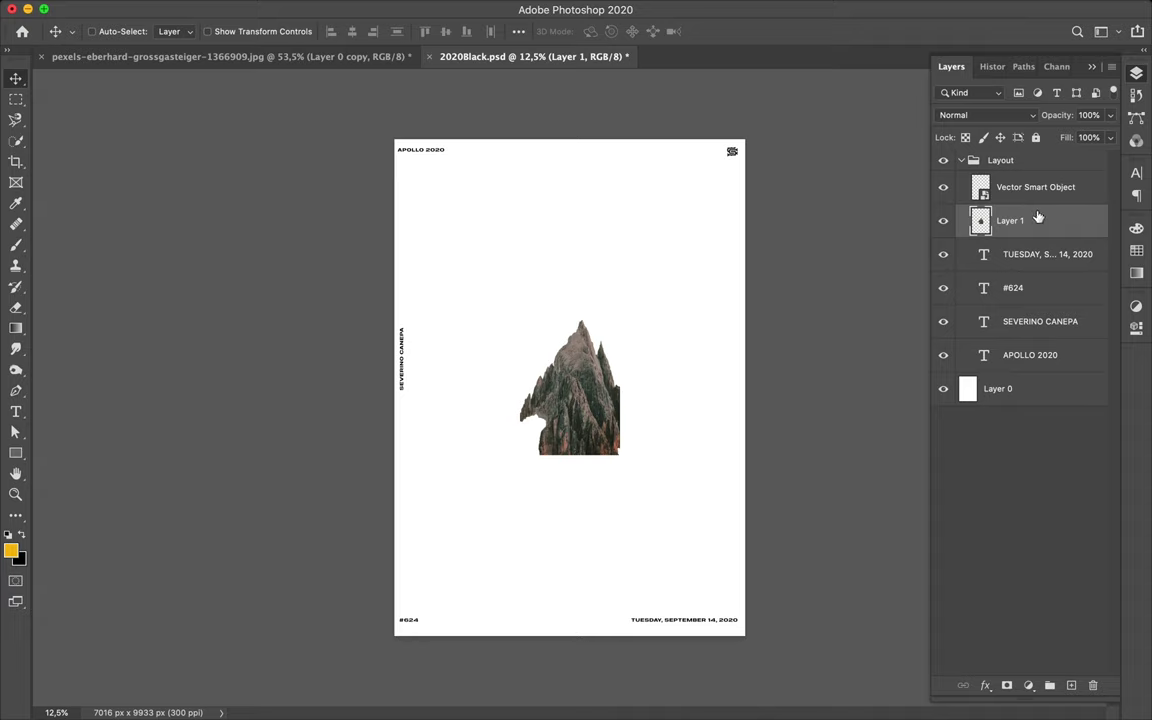
{"action": "left_click_drag", "start_coordinate": [1020, 221], "coordinate": [1042, 361]}
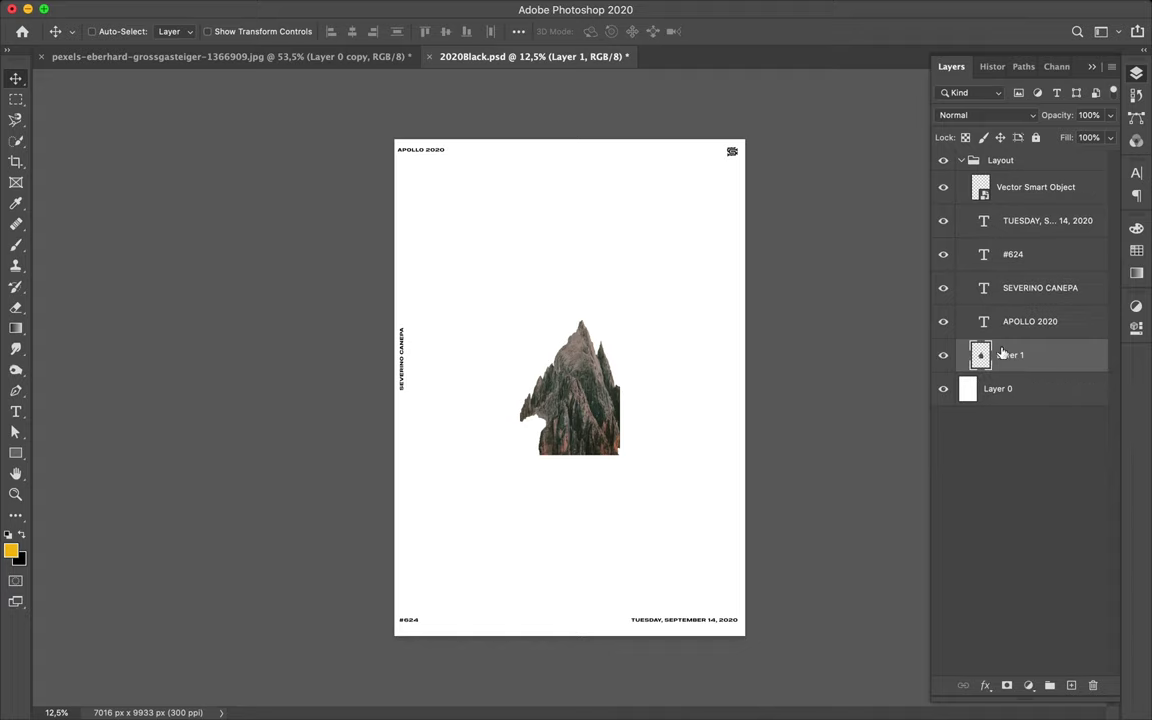
{"action": "mouse_move", "coordinate": [1023, 354]}
{"action": "left_mouse_down"}
{"action": "mouse_move", "coordinate": [998, 358]}
{"action": "mouse_move", "coordinate": [998, 376]}
{"action": "left_mouse_up"}
{"action": "left_click_drag", "start_coordinate": [998, 376], "coordinate": [998, 377]}
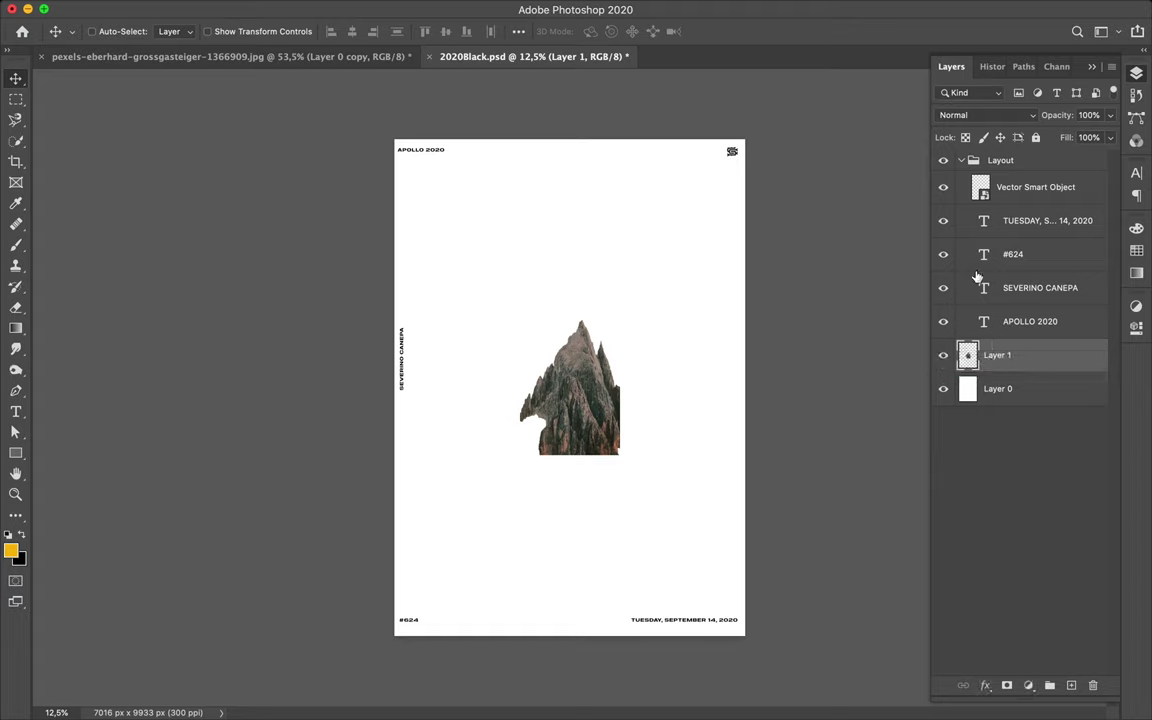
Step: Collapse the Layout group and scale Layer 1 to 125% with Free Transform
{"action": "left_click", "coordinate": [962, 161]}
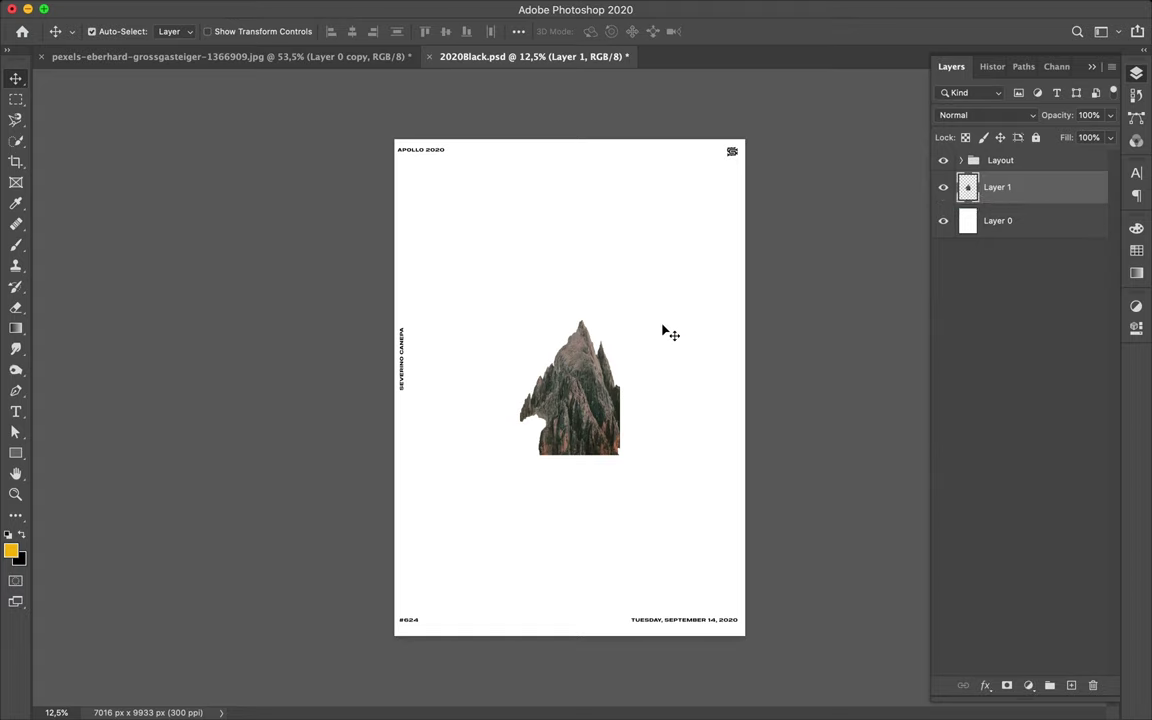
{"action": "key", "text": "super"}
{"action": "key", "text": "super+t"}
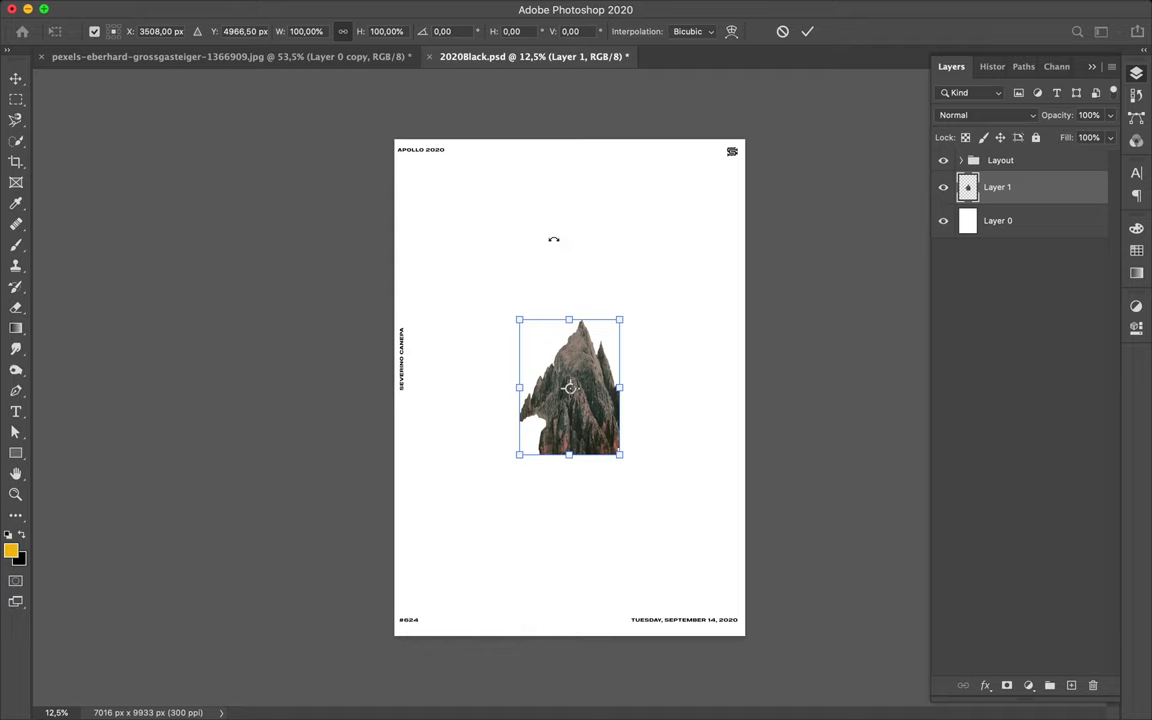
{"action": "left_click", "coordinate": [312, 29]}
{"action": "type", "text": "125"}
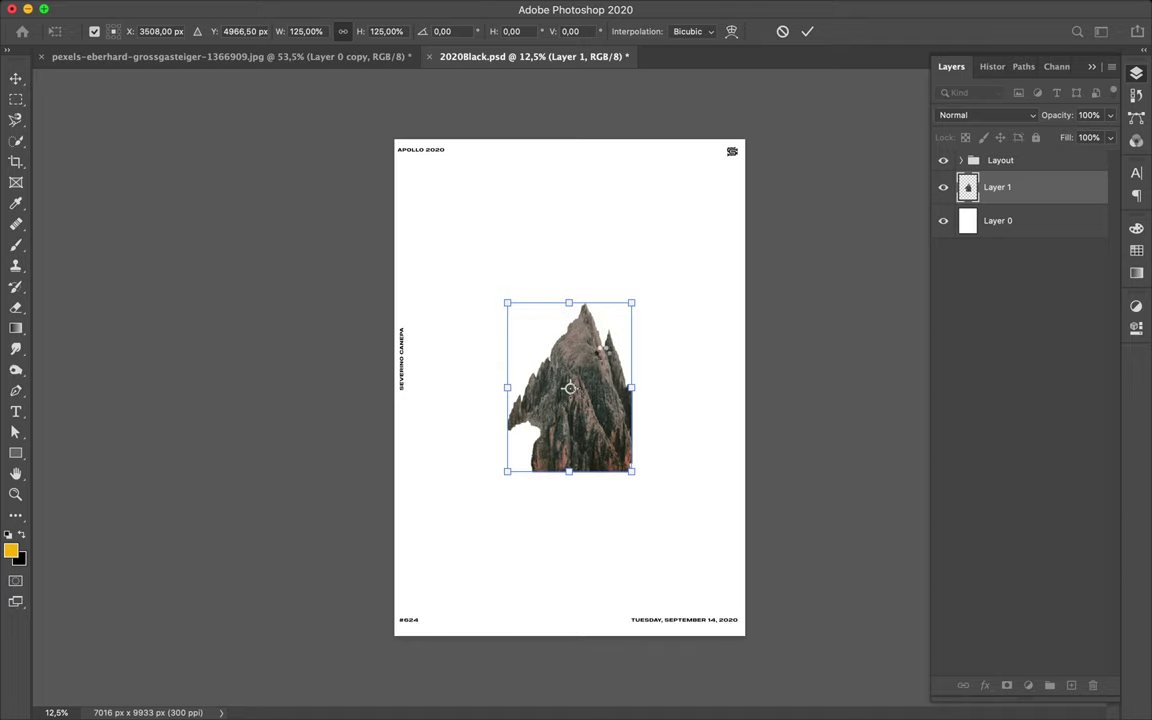
{"action": "key", "text": "Return"}
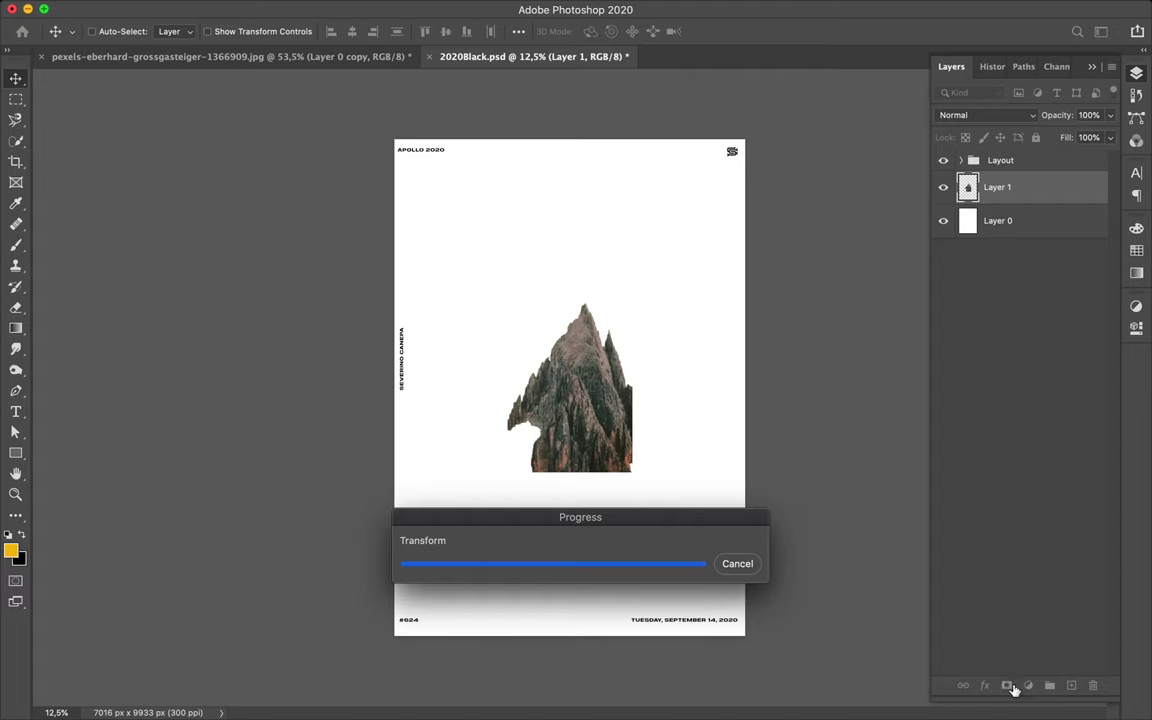
{"action": "left_click", "coordinate": [1007, 687]}
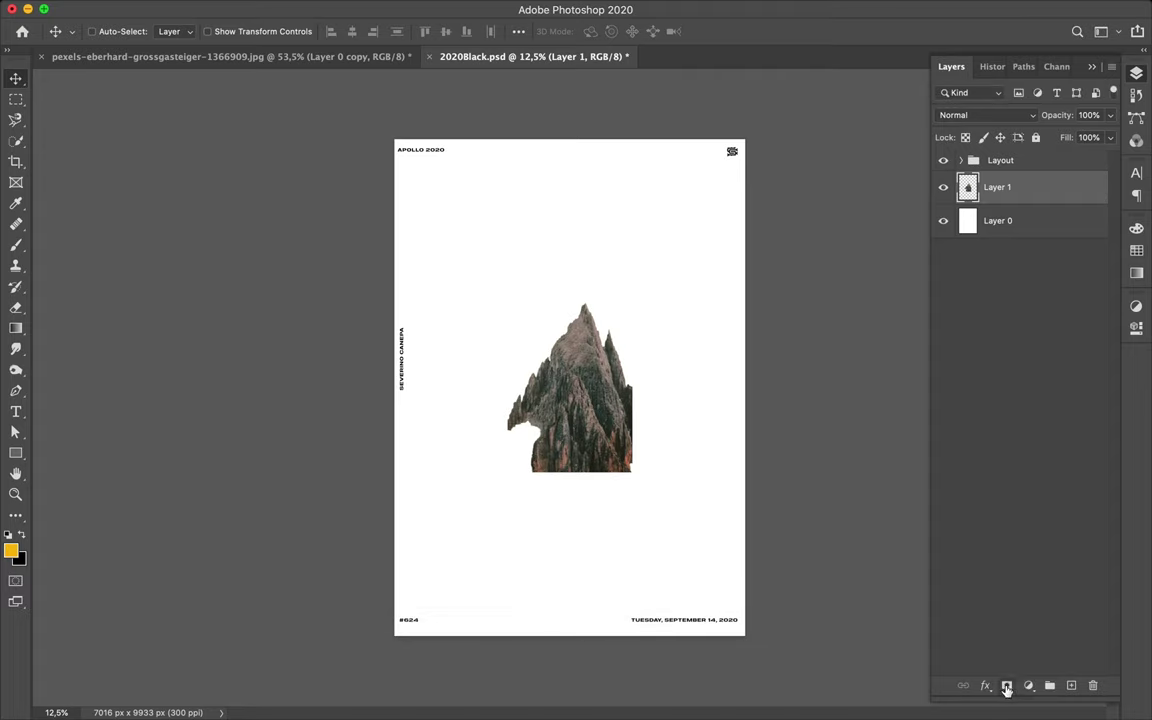
Step: Undo the layer mask and add a Hue/Saturation adjustment layer with Saturation -100
{"action": "key", "text": "super"}
{"action": "key", "text": "super+z"}
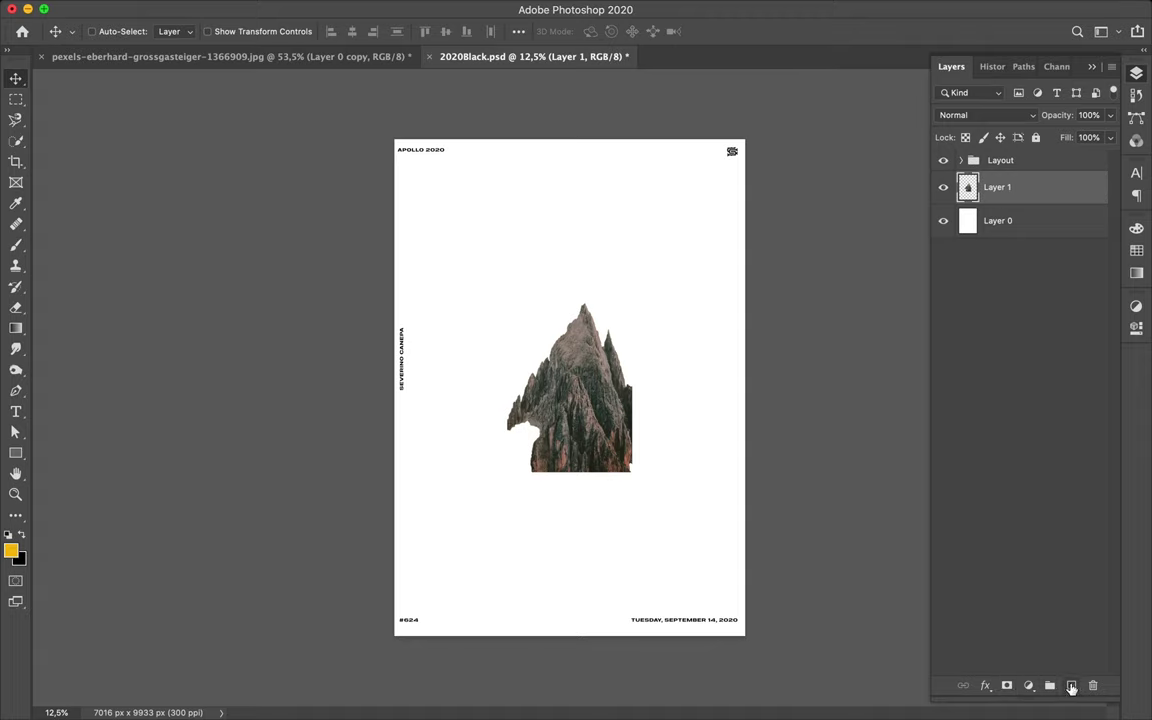
{"action": "left_click", "coordinate": [1028, 686]}
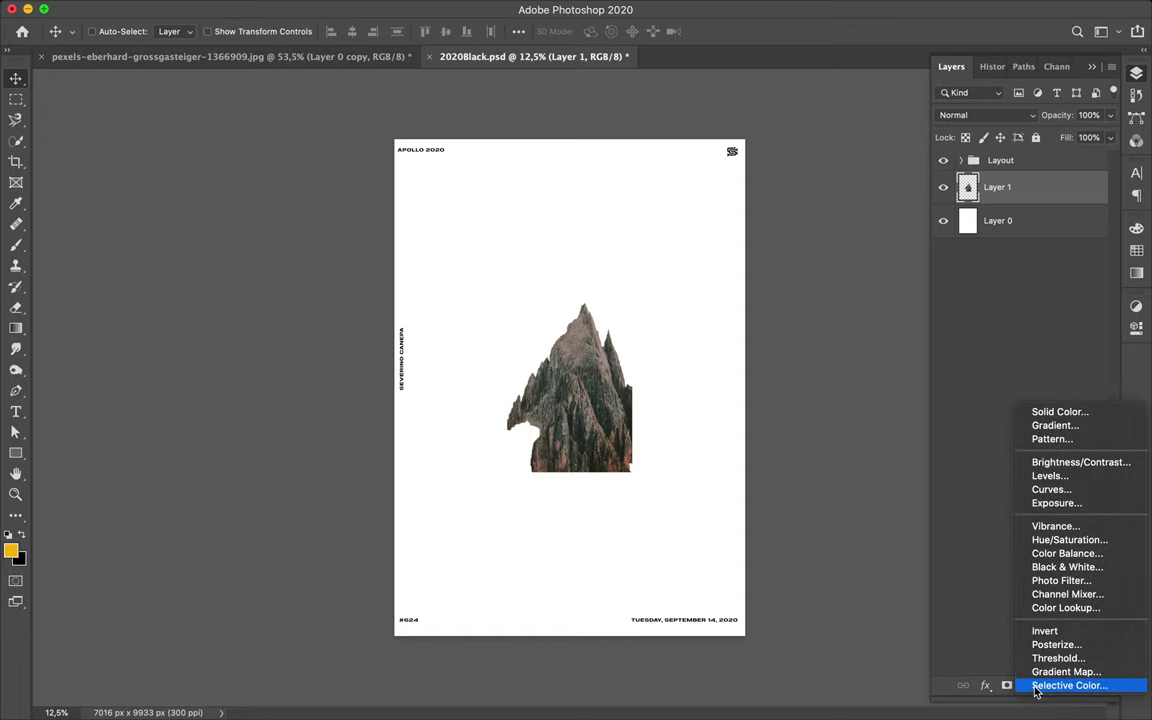
{"action": "left_click", "coordinate": [1027, 687]}
{"action": "left_click", "coordinate": [1030, 687]}
{"action": "left_click", "coordinate": [1070, 540]}
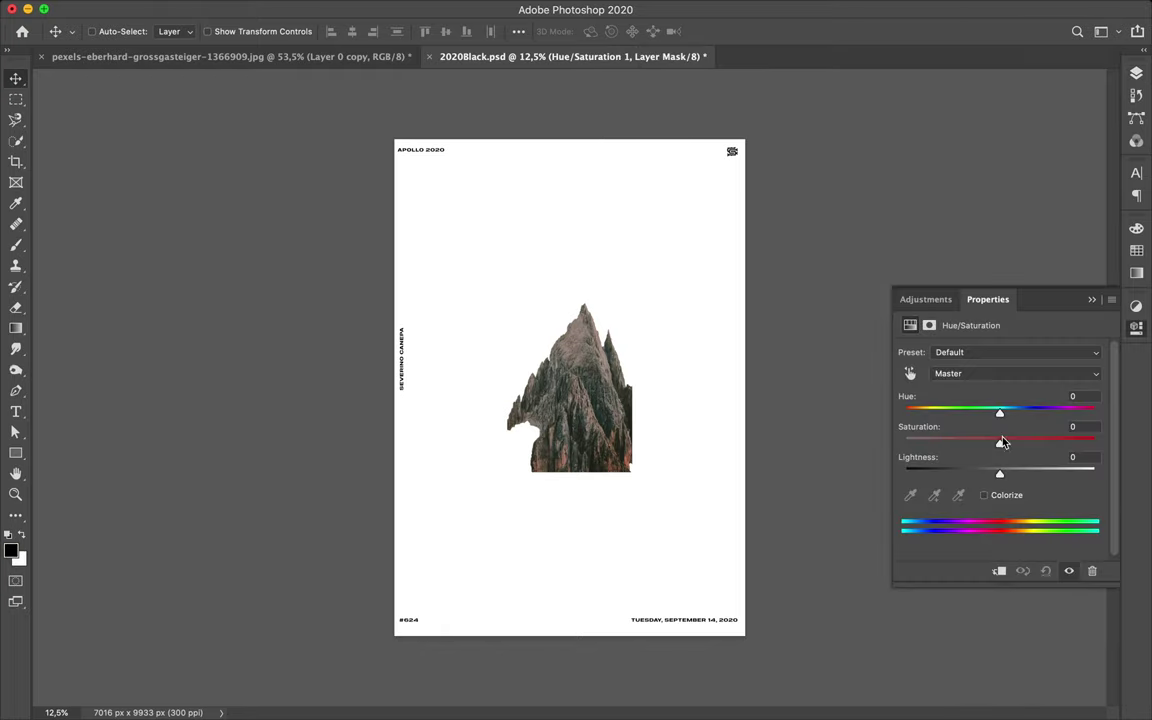
{"action": "left_click_drag", "start_coordinate": [1001, 446], "coordinate": [822, 451]}
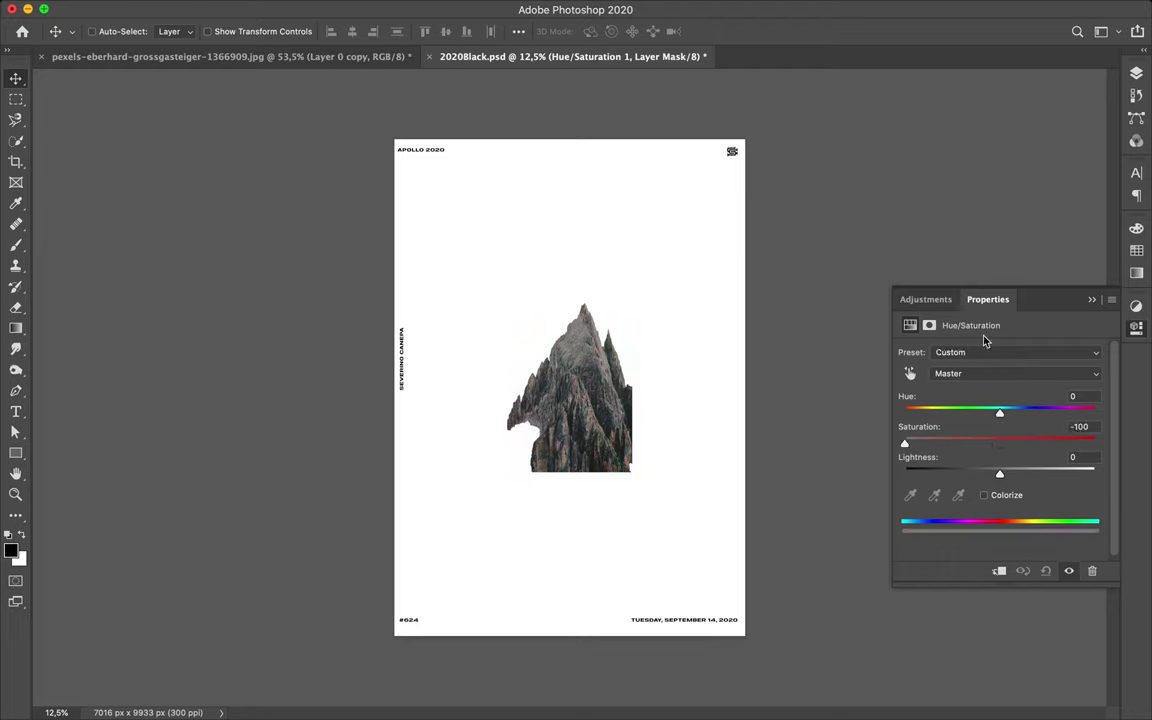
{"action": "left_click", "coordinate": [1136, 76]}
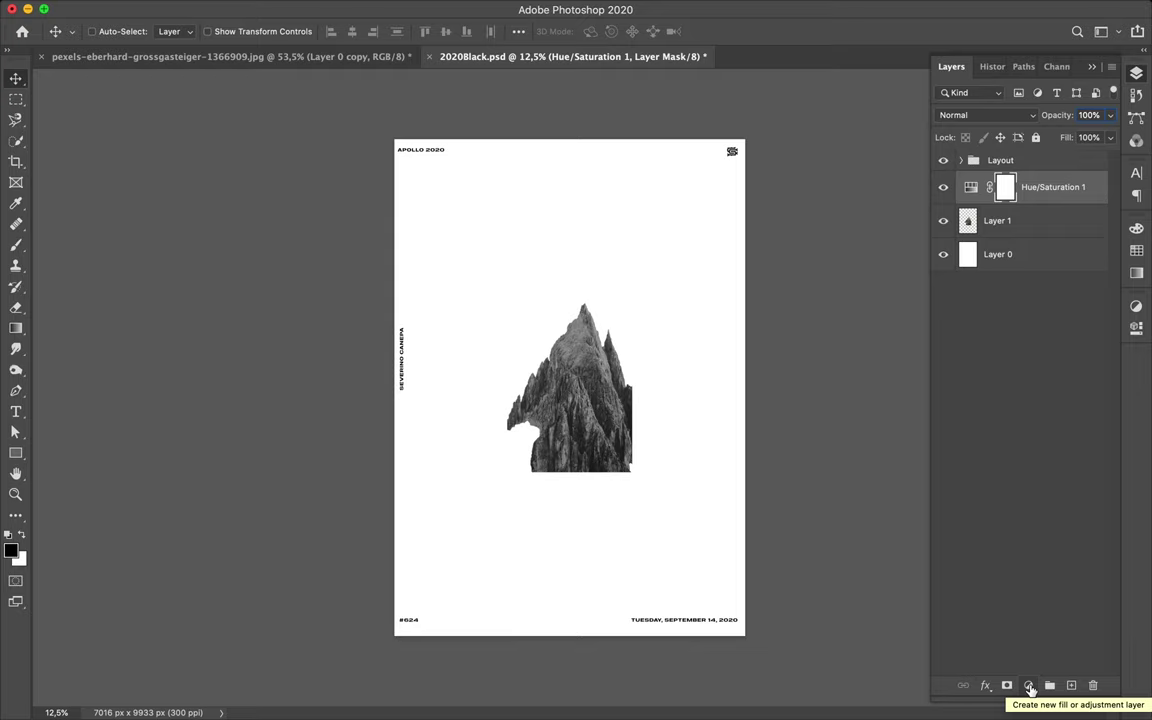
{"action": "left_click", "coordinate": [1030, 687]}
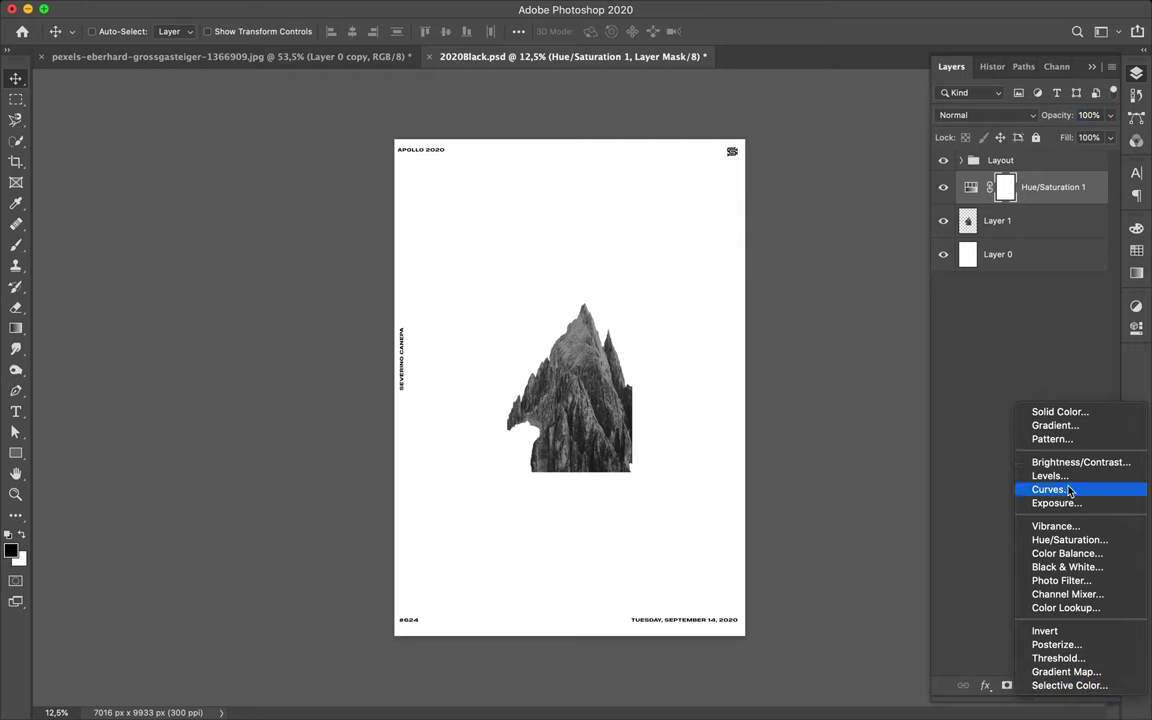
Step: Add a Levels adjustment with input levels 14 and 231, zoom in, and duplicate it
{"action": "key", "text": "Escape"}
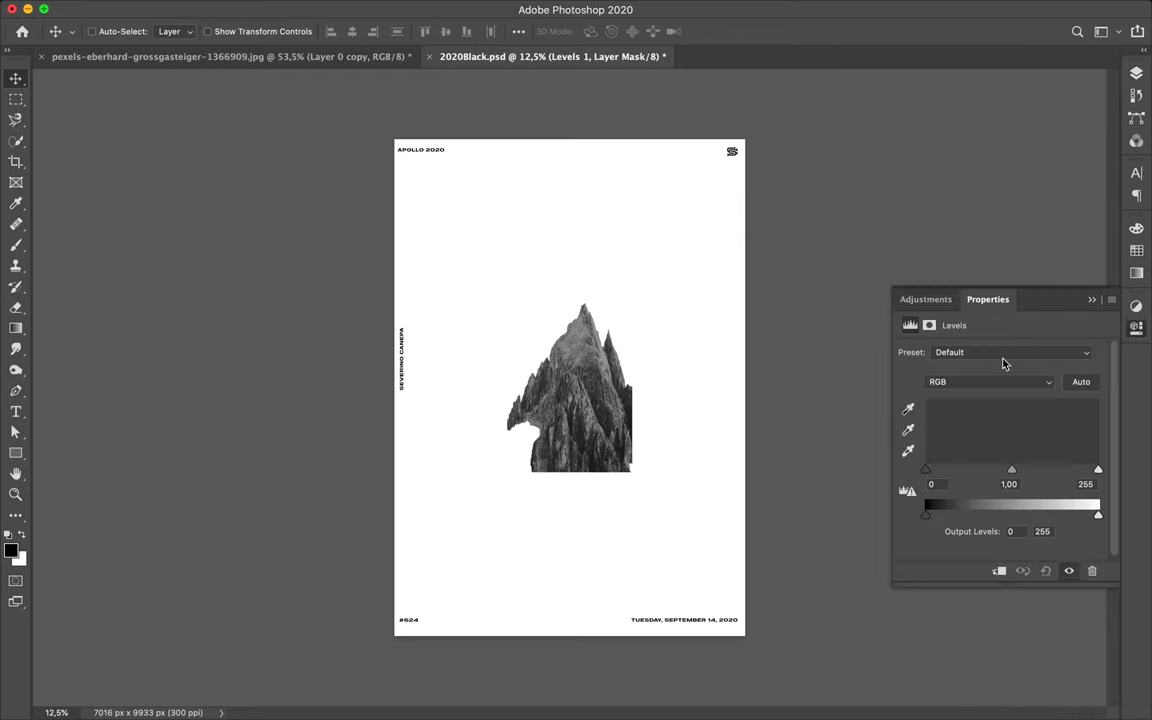
{"action": "left_click_drag", "start_coordinate": [926, 477], "coordinate": [937, 477]}
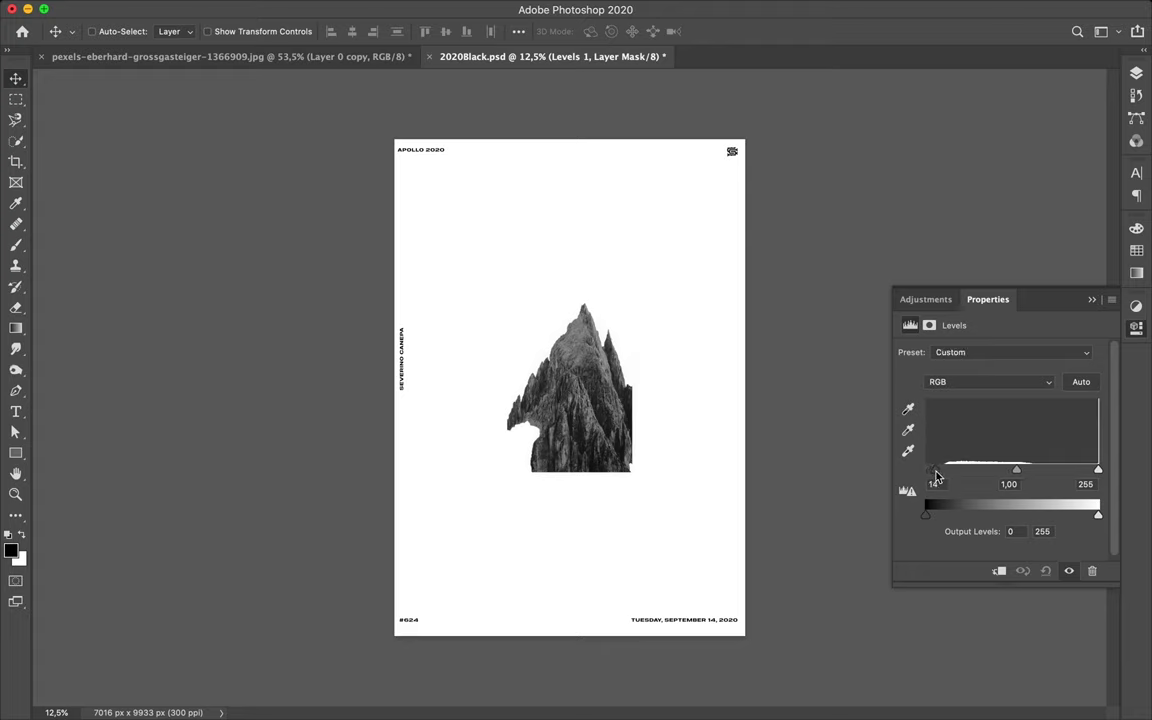
{"action": "left_click_drag", "start_coordinate": [1099, 474], "coordinate": [1093, 474]}
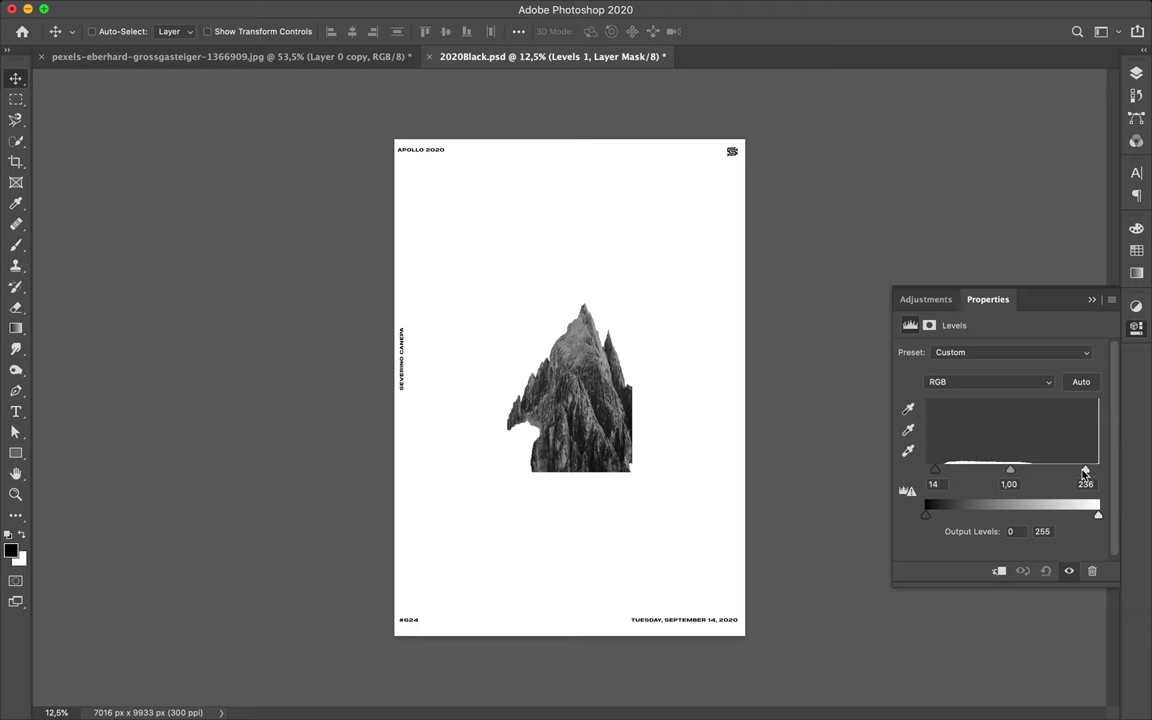
{"action": "mouse_move", "coordinate": [1087, 474]}
{"action": "left_mouse_down"}
{"action": "mouse_move", "coordinate": [1047, 480]}
{"action": "mouse_move", "coordinate": [1088, 476]}
{"action": "left_mouse_up"}
{"action": "scroll", "coordinate": [592, 382], "scroll_direction": "up", "scroll_amount": 3}
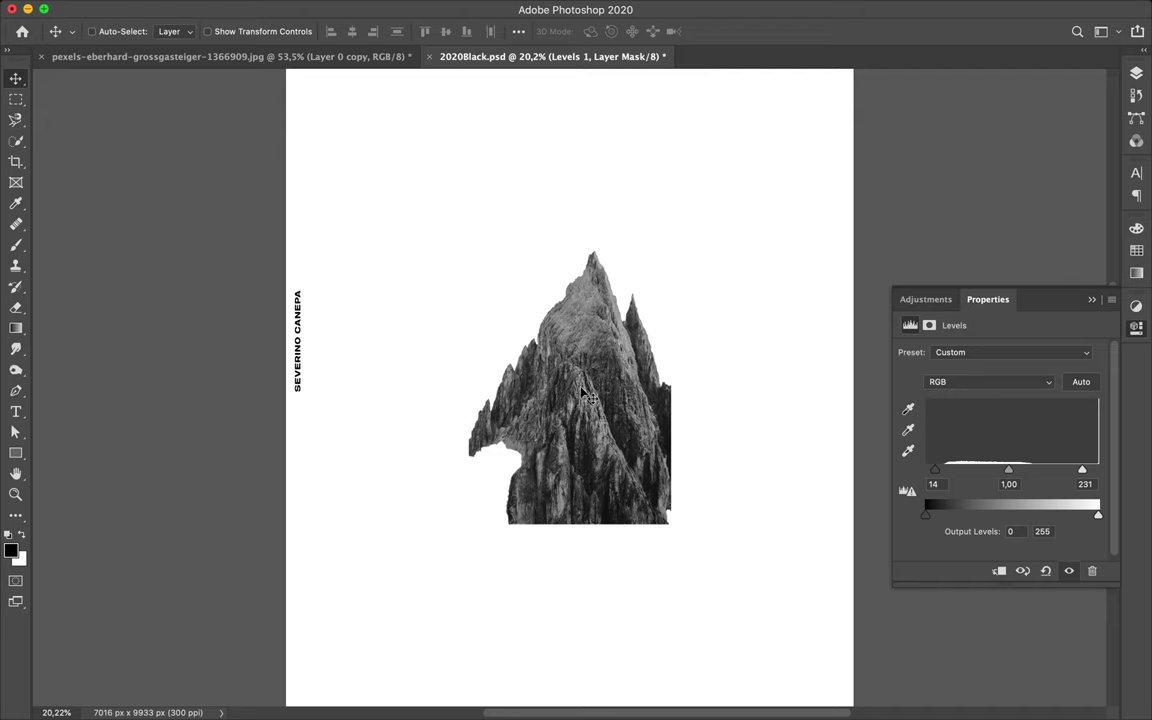
{"action": "scroll", "coordinate": [585, 394], "scroll_direction": "up", "scroll_amount": 2}
{"action": "scroll", "coordinate": [585, 394], "scroll_direction": "up", "scroll_amount": 1}
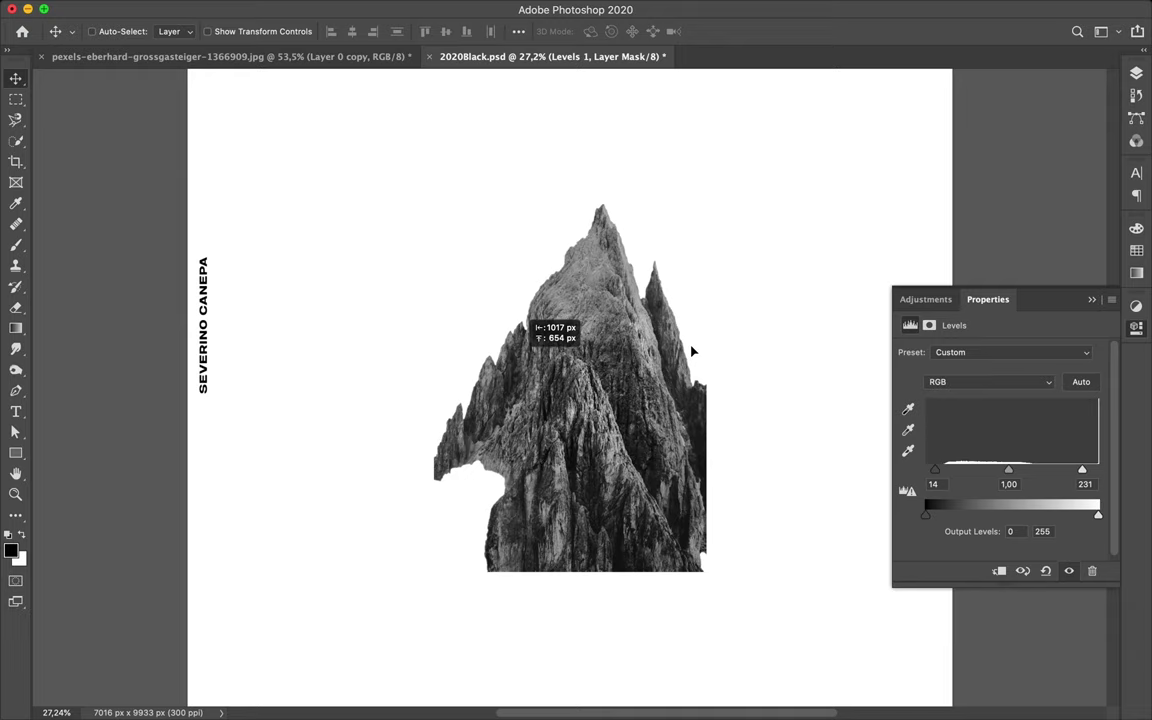
{"action": "left_click_drag", "start_coordinate": [691, 351], "coordinate": [998, 219]}
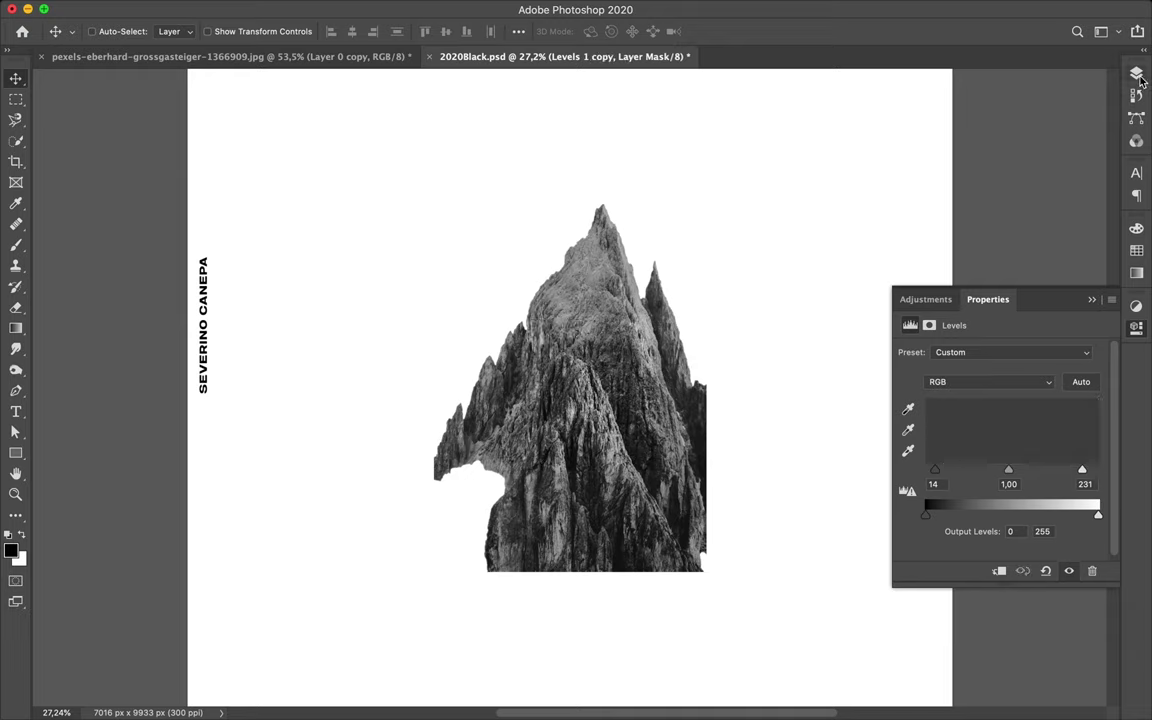
Step: Delete the duplicate Levels 1 copy, then select Levels 1, Hue/Saturation 1 and Layer 1
{"action": "left_click", "coordinate": [1137, 76]}
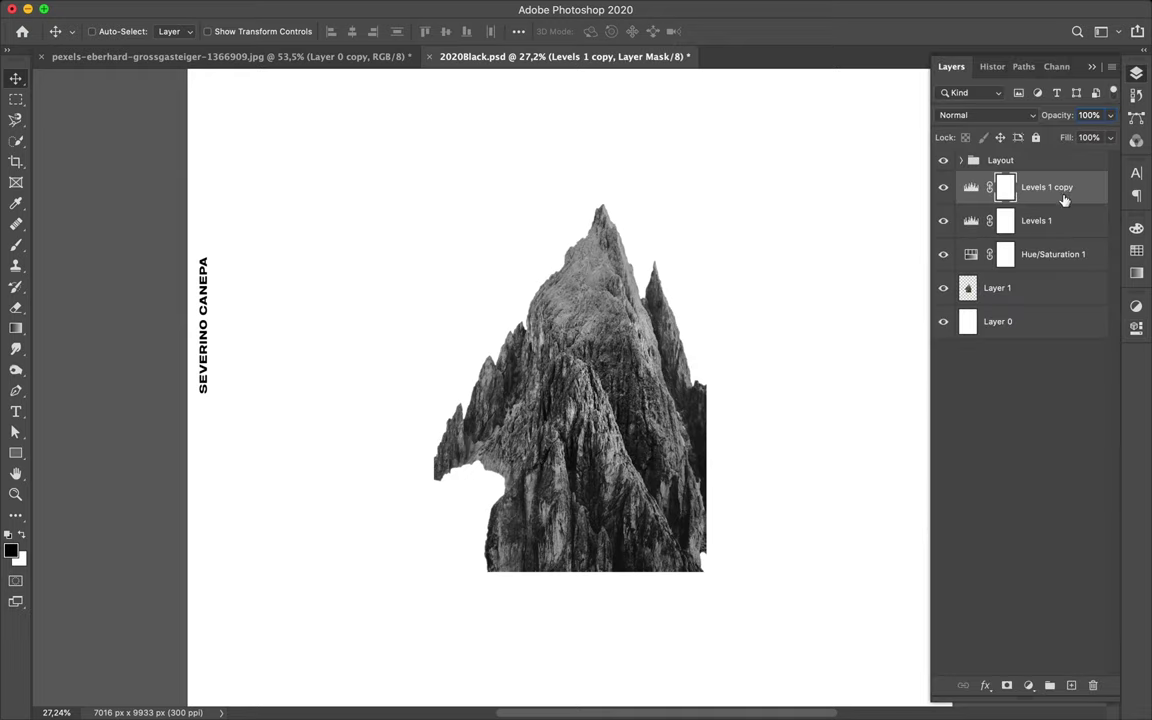
{"action": "left_click", "coordinate": [1032, 289], "text": "shift"}
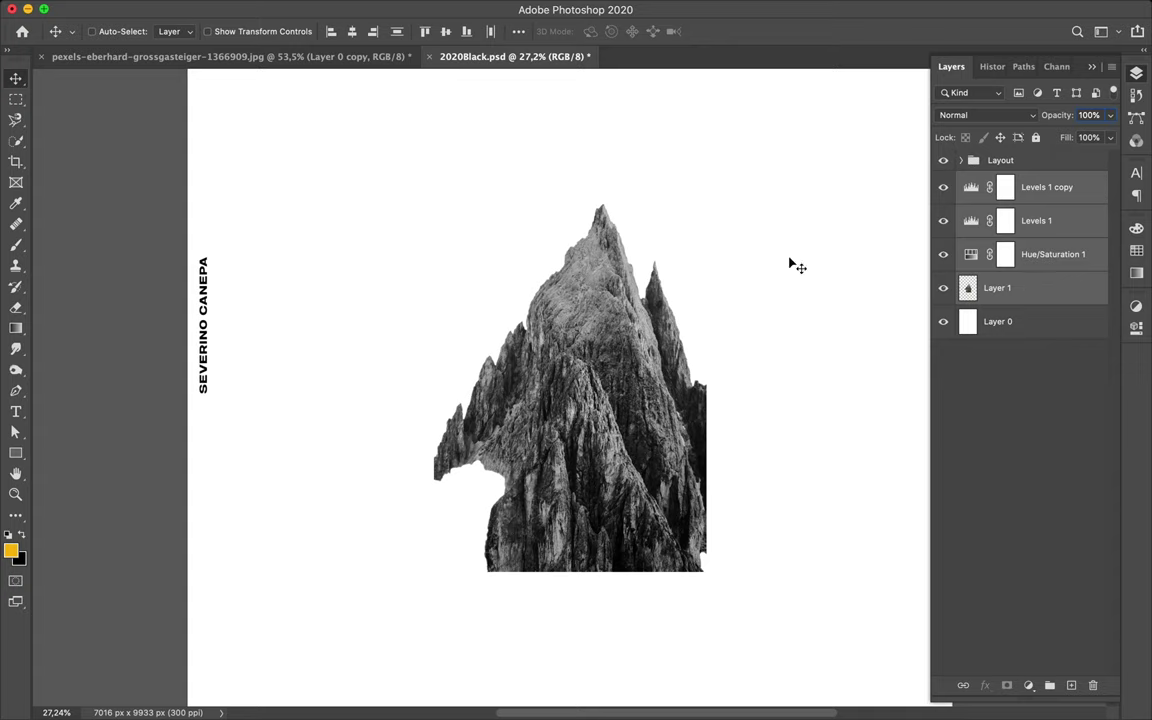
{"action": "key", "text": "ctrl"}
{"action": "left_click", "coordinate": [1090, 187]}
{"action": "key", "text": "Delete"}
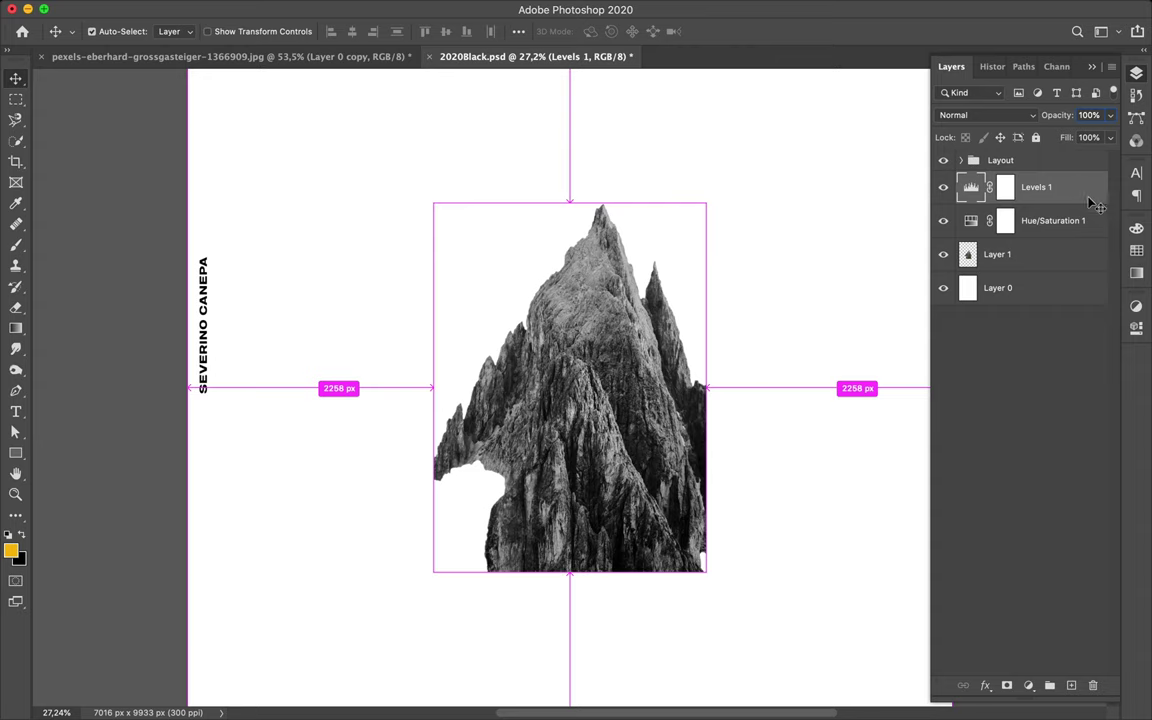
{"action": "left_click", "coordinate": [1028, 259], "text": "shift"}
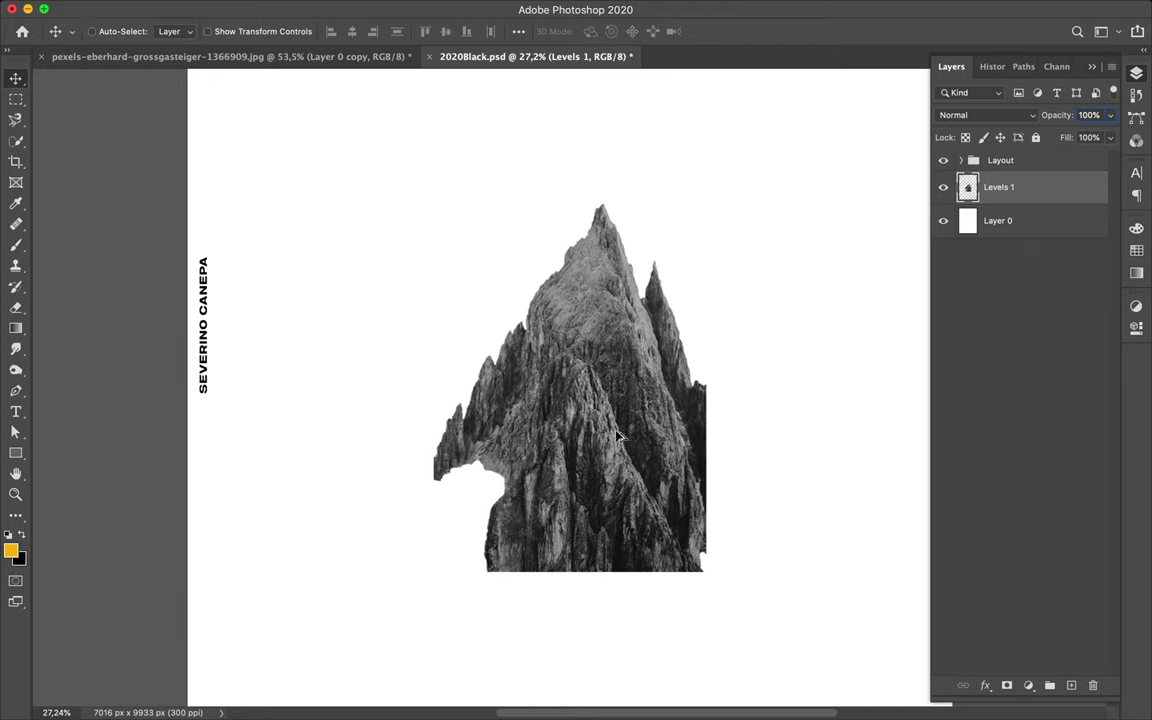
Step: Duplicate the mountain layer and flip the copy horizontally via Edit > Transform
{"action": "mouse_move", "coordinate": [632, 428]}
{"action": "left_mouse_down"}
{"action": "mouse_move", "coordinate": [683, 422]}
{"action": "mouse_move", "coordinate": [750, 440]}
{"action": "left_mouse_up"}
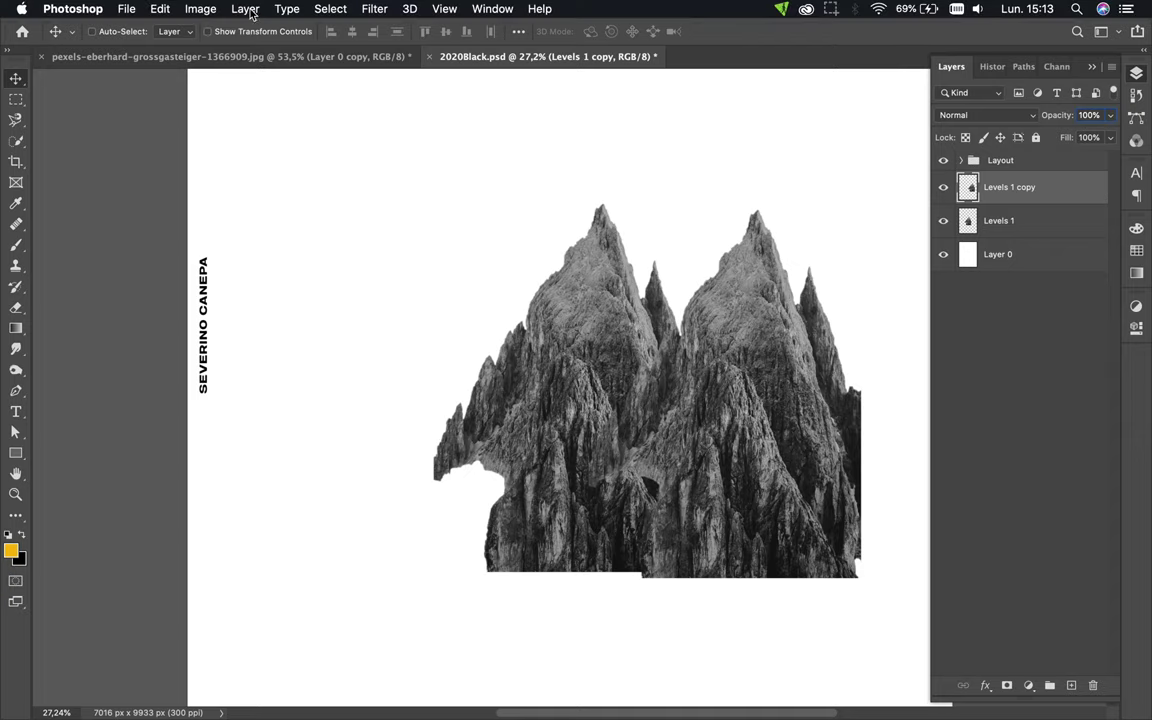
{"action": "left_click", "coordinate": [200, 9]}
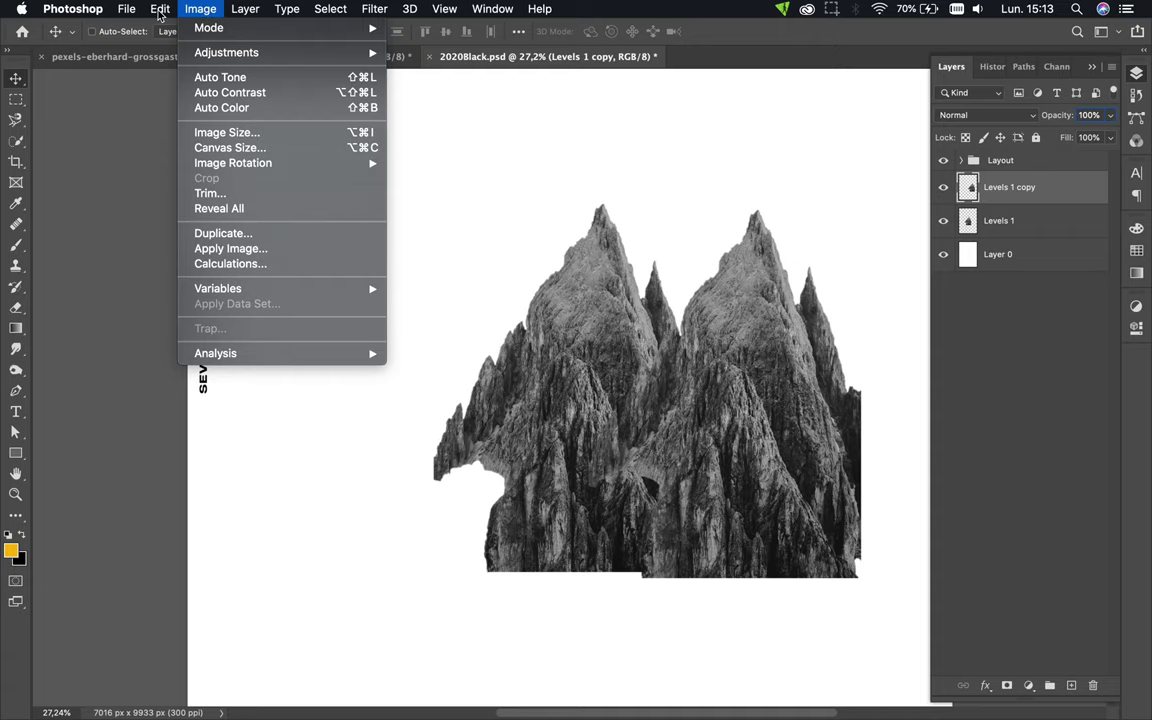
{"action": "left_click", "coordinate": [160, 9]}
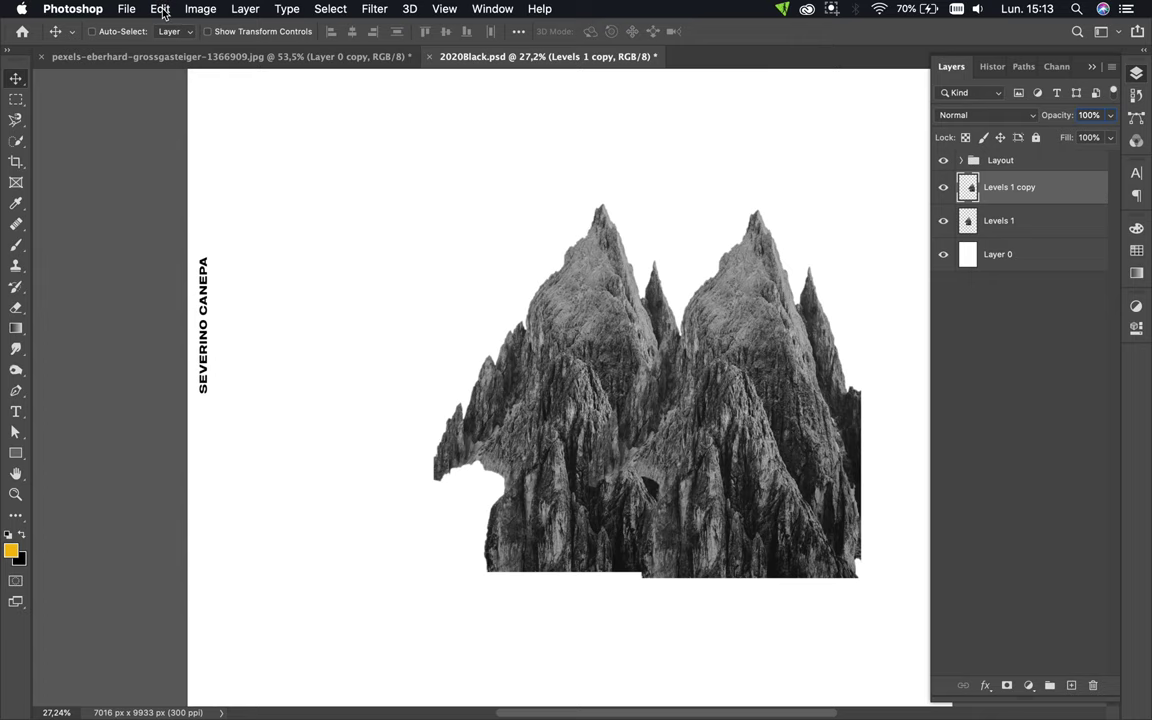
{"action": "left_click", "coordinate": [161, 10]}
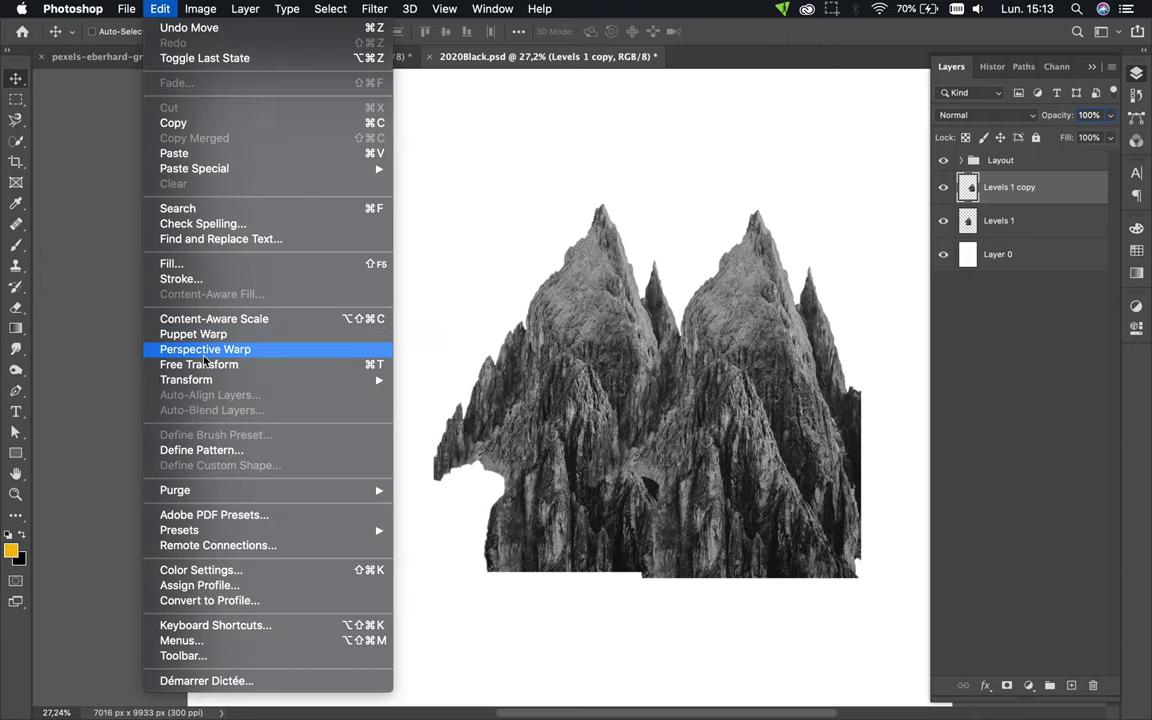
{"action": "mouse_move", "coordinate": [186, 380]}
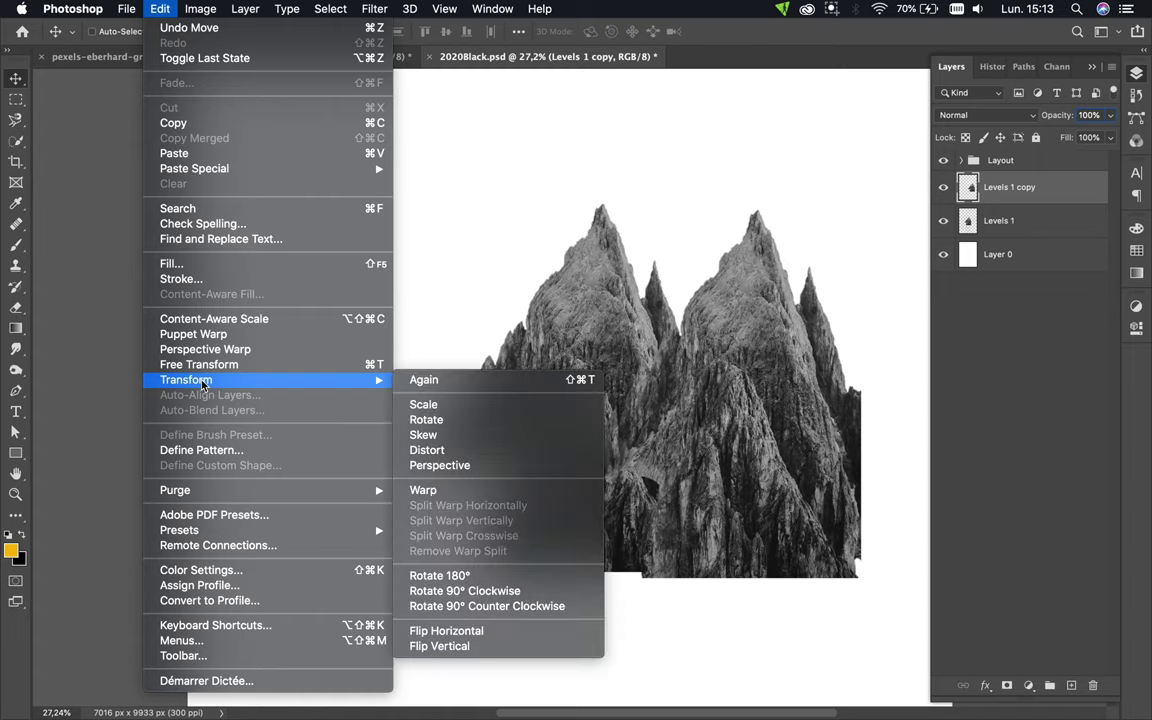
{"action": "left_click", "coordinate": [441, 631]}
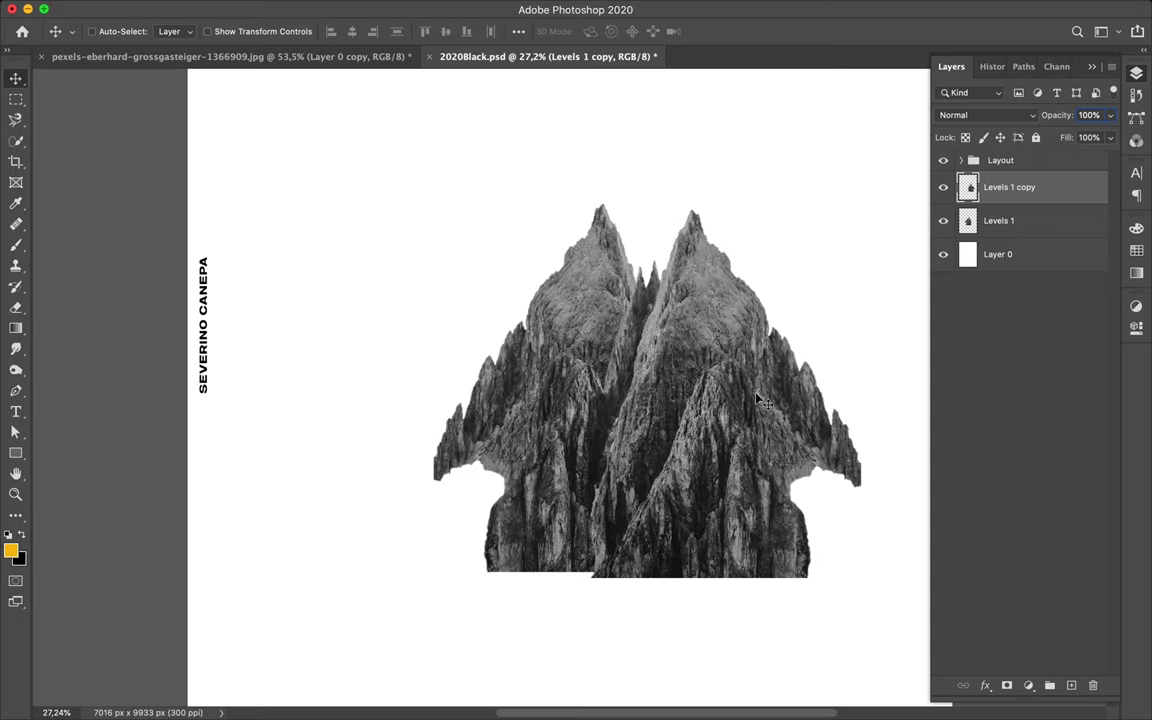
Step: Position the flipped copy beside the original to form a symmetrical twin peak
{"action": "left_click_drag", "start_coordinate": [729, 443], "coordinate": [790, 393]}
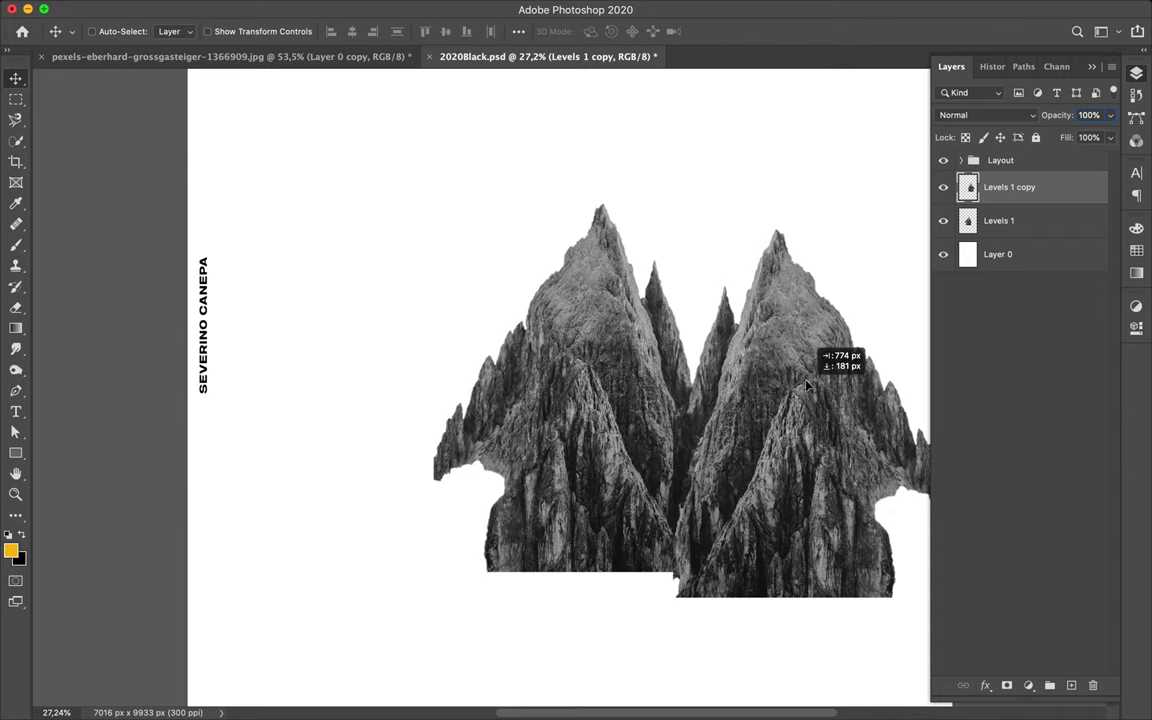
{"action": "mouse_move", "coordinate": [802, 391]}
{"action": "left_mouse_down"}
{"action": "mouse_move", "coordinate": [808, 360]}
{"action": "mouse_move", "coordinate": [729, 363]}
{"action": "left_mouse_up"}
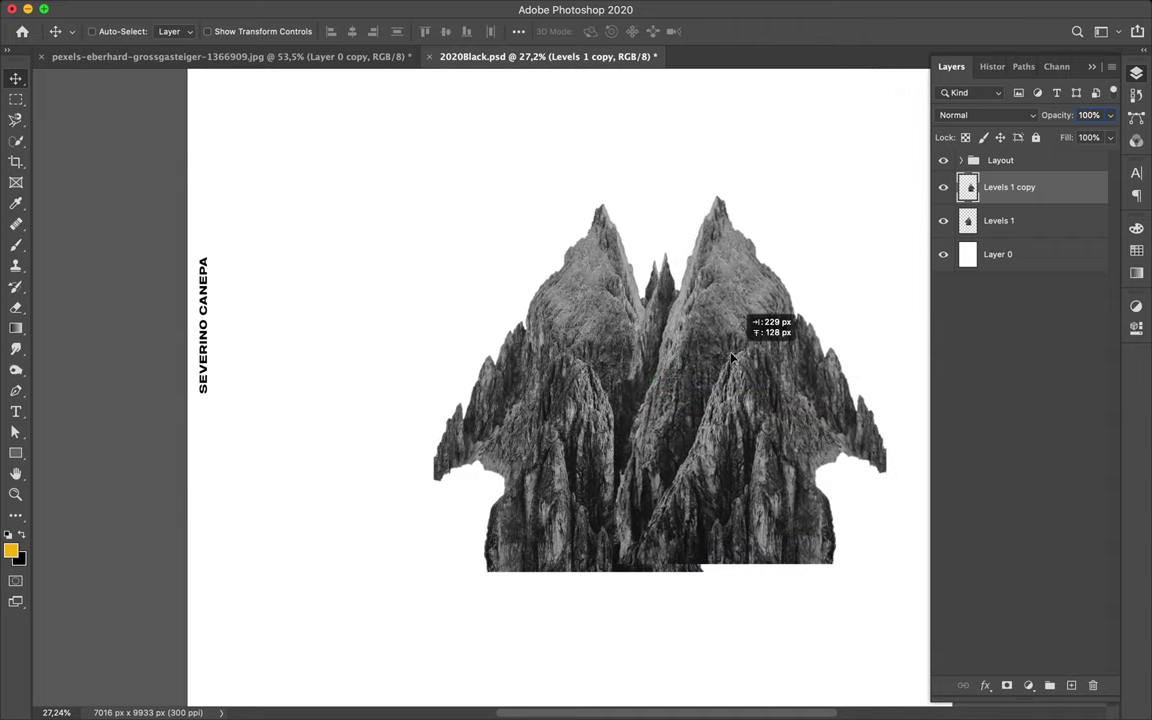
{"action": "left_click_drag", "start_coordinate": [729, 363], "coordinate": [725, 364]}
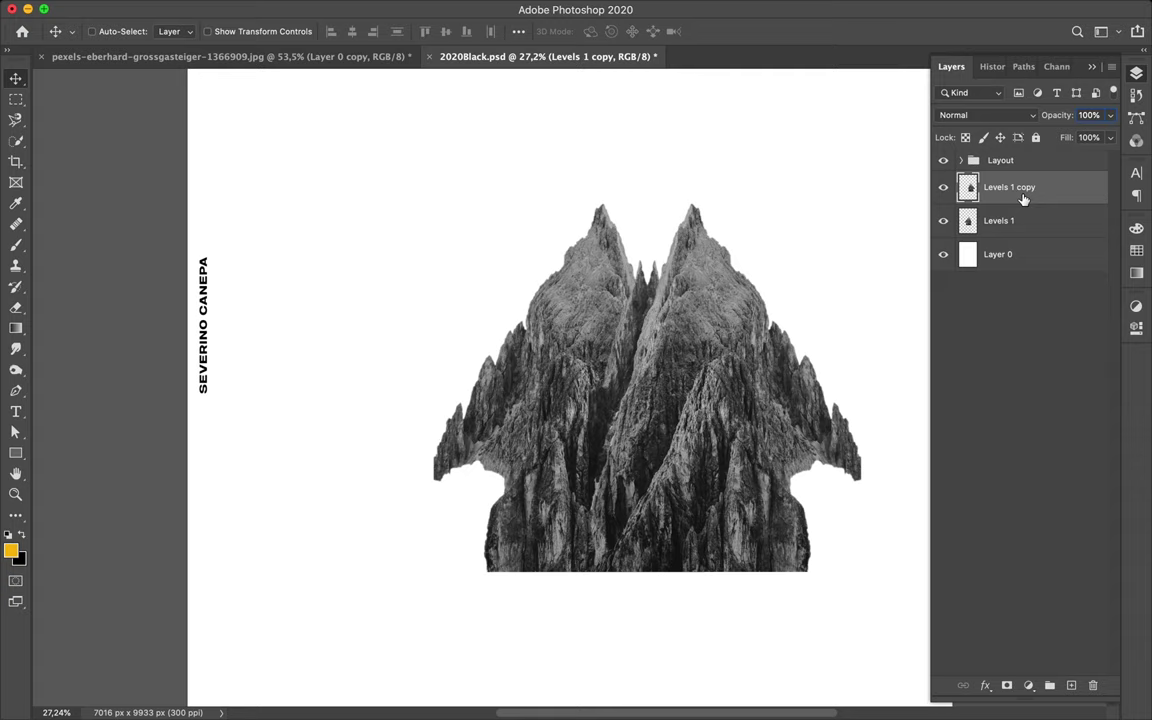
{"action": "left_click", "coordinate": [1069, 688]}
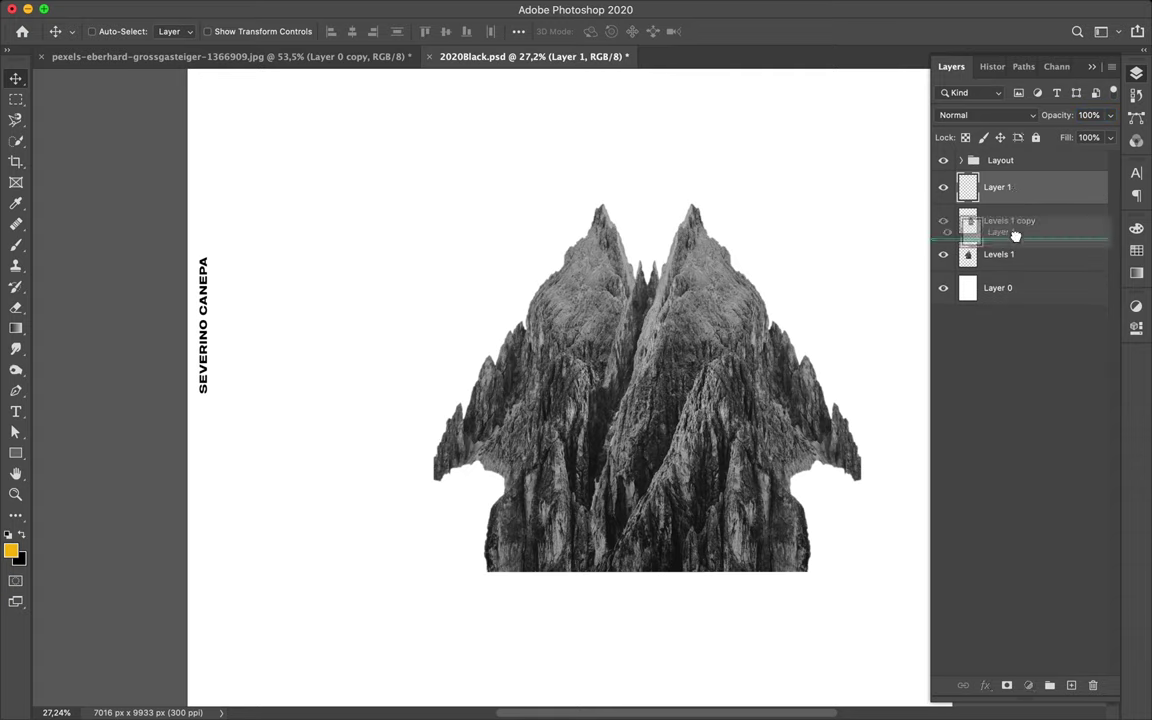
Step: Below Levels 1 copy, paint its outline solid black with a Hard Round brush
{"action": "left_click_drag", "start_coordinate": [1015, 236], "coordinate": [966, 197]}
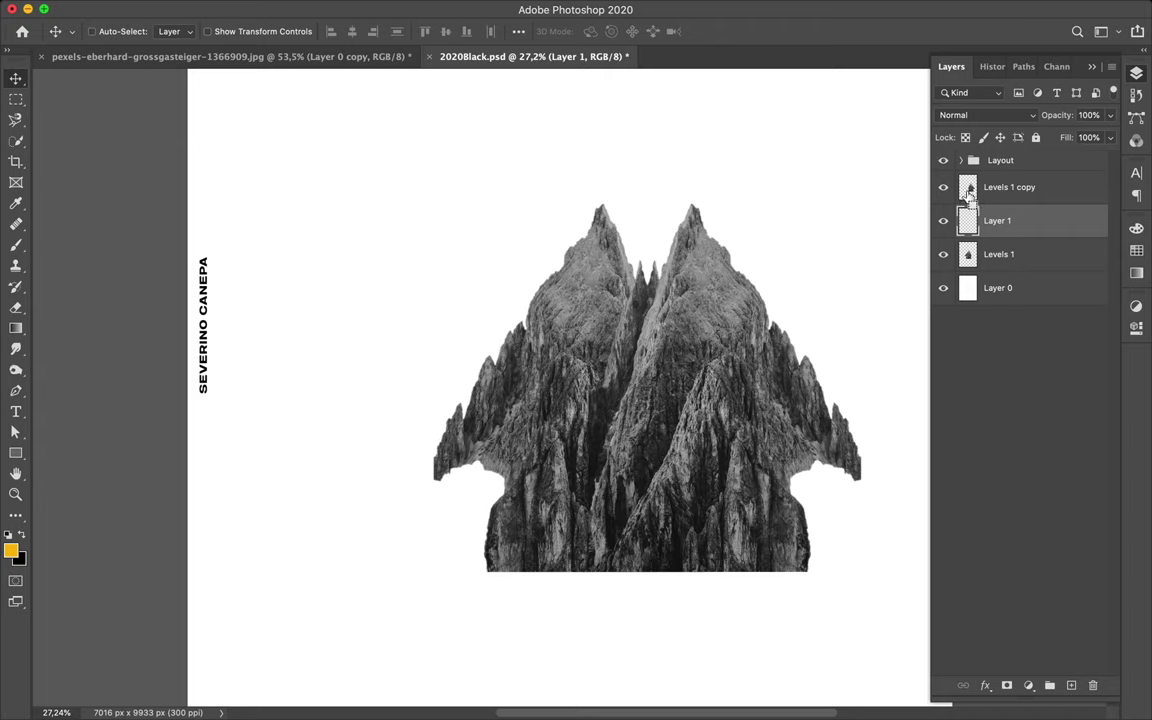
{"action": "left_click", "coordinate": [968, 190], "text": "super"}
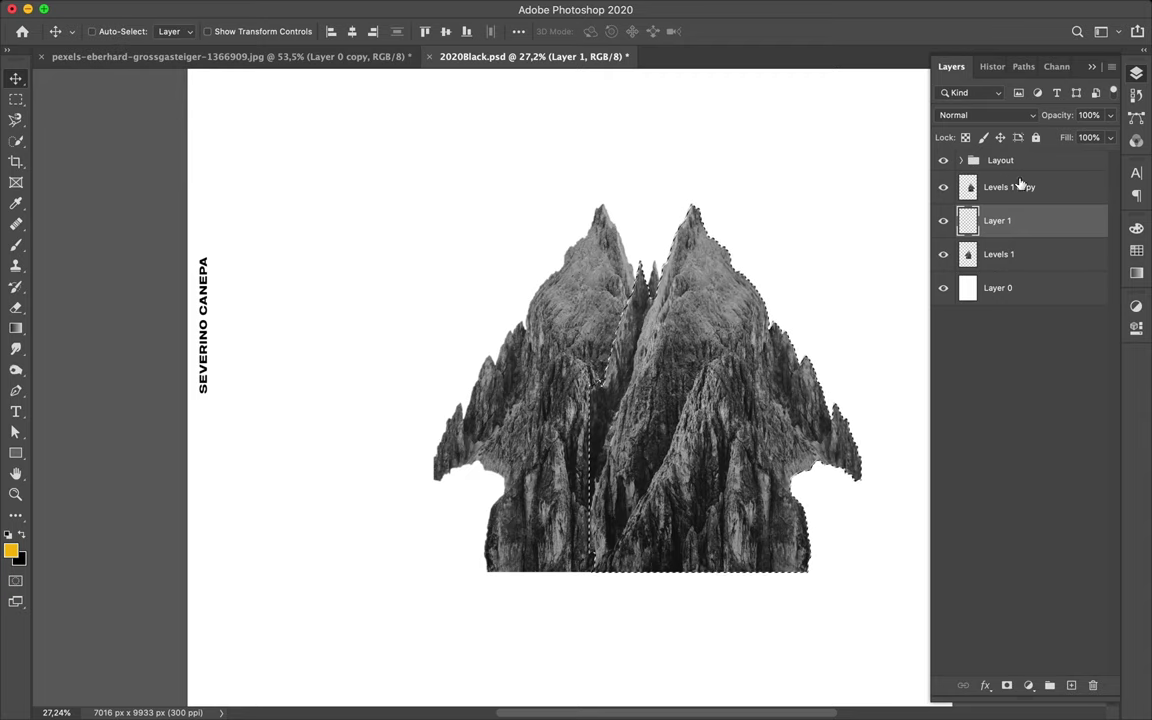
{"action": "key", "text": "b"}
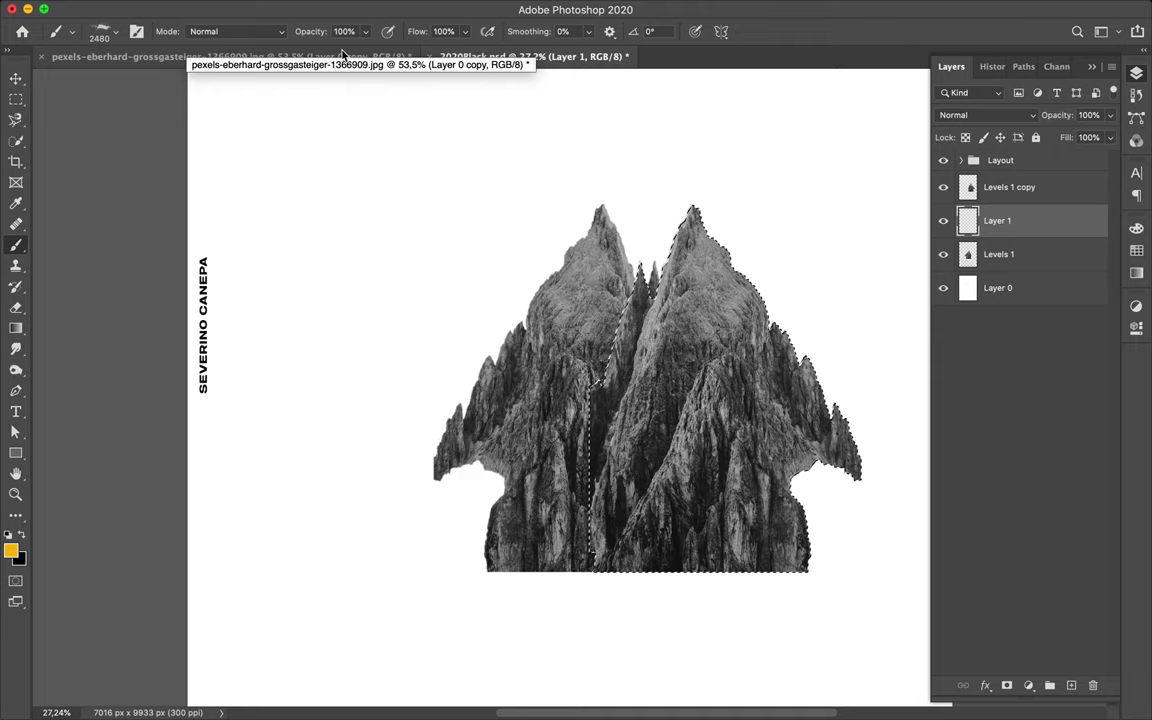
{"action": "right_click", "coordinate": [148, 186]}
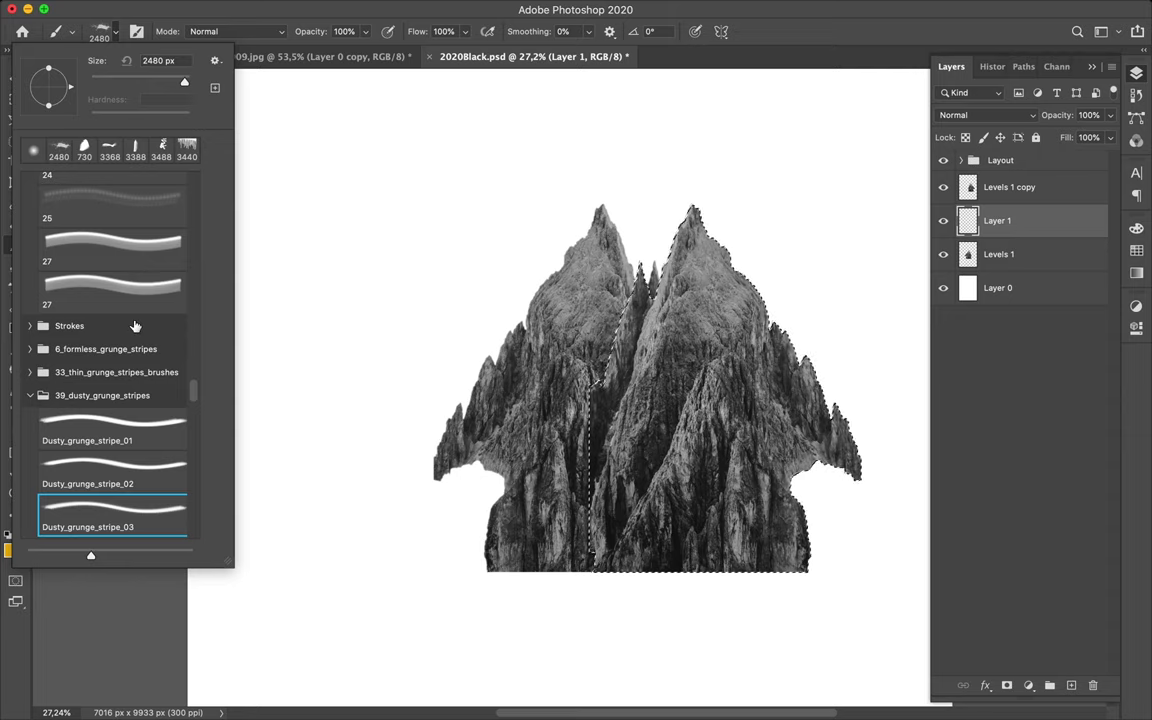
{"action": "scroll", "coordinate": [135, 326], "scroll_direction": "down", "scroll_amount": 2}
{"action": "scroll", "coordinate": [135, 326], "scroll_direction": "down", "scroll_amount": 2}
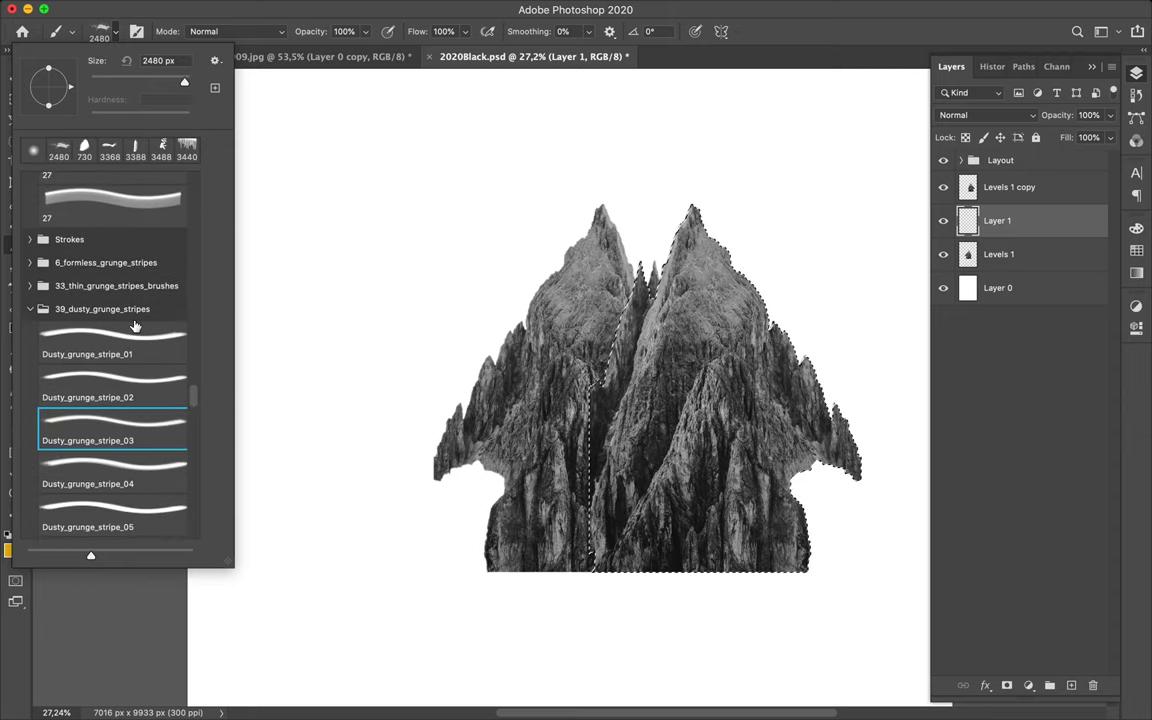
{"action": "scroll", "coordinate": [135, 326], "scroll_direction": "up", "scroll_amount": 5}
{"action": "scroll", "coordinate": [135, 326], "scroll_direction": "up", "scroll_amount": 5}
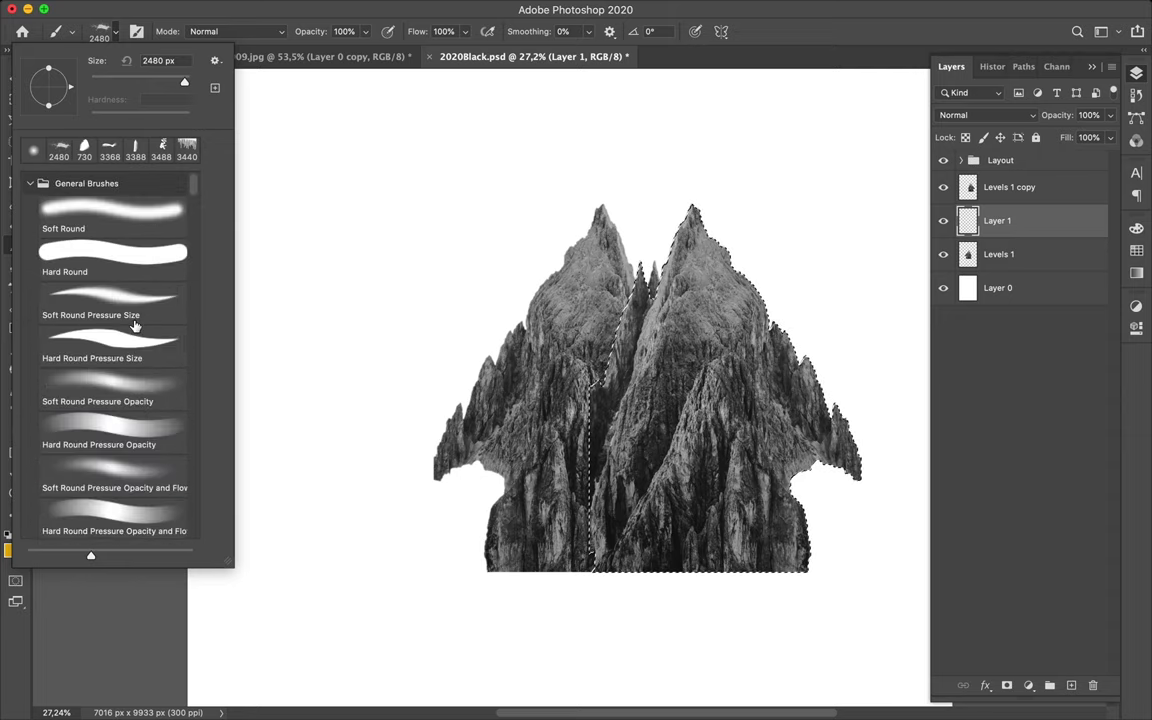
{"action": "left_click", "coordinate": [115, 262]}
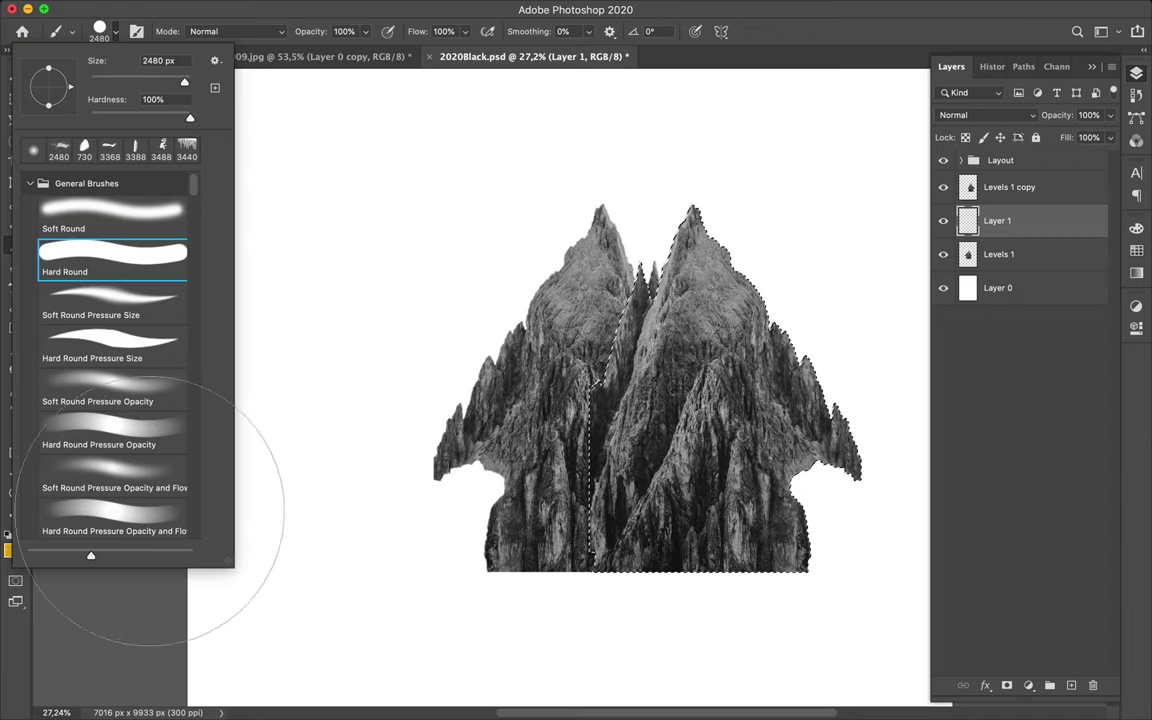
{"action": "left_click", "coordinate": [7, 538]}
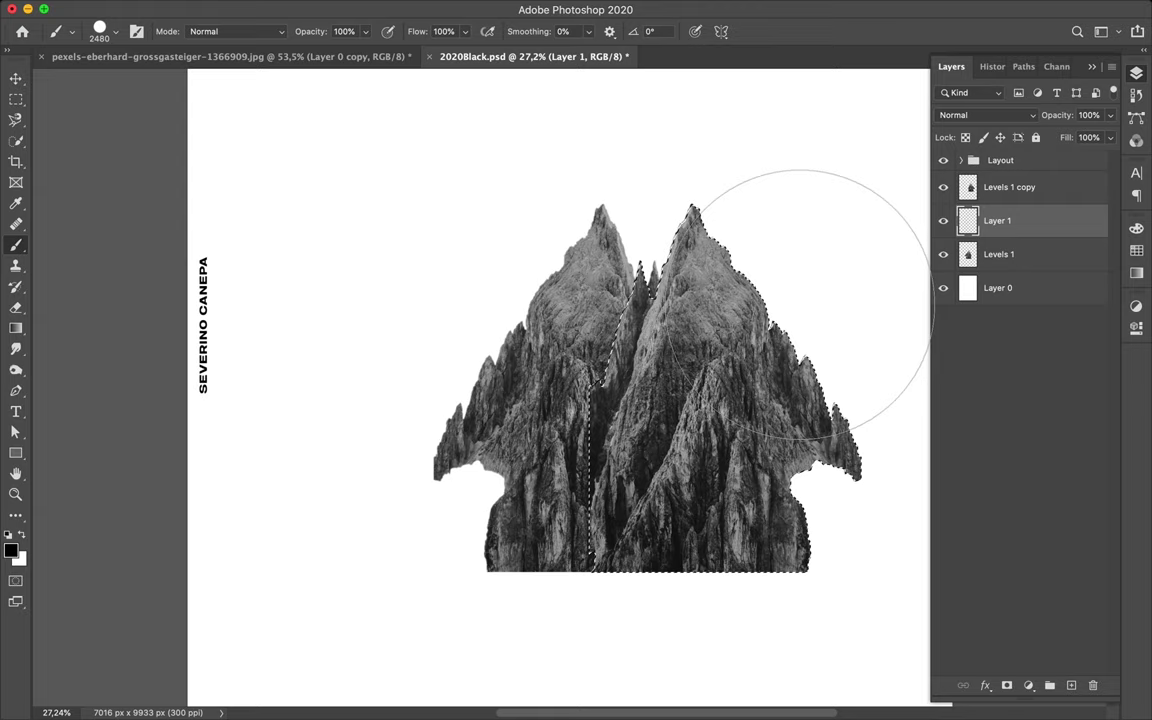
{"action": "key", "text": "m"}
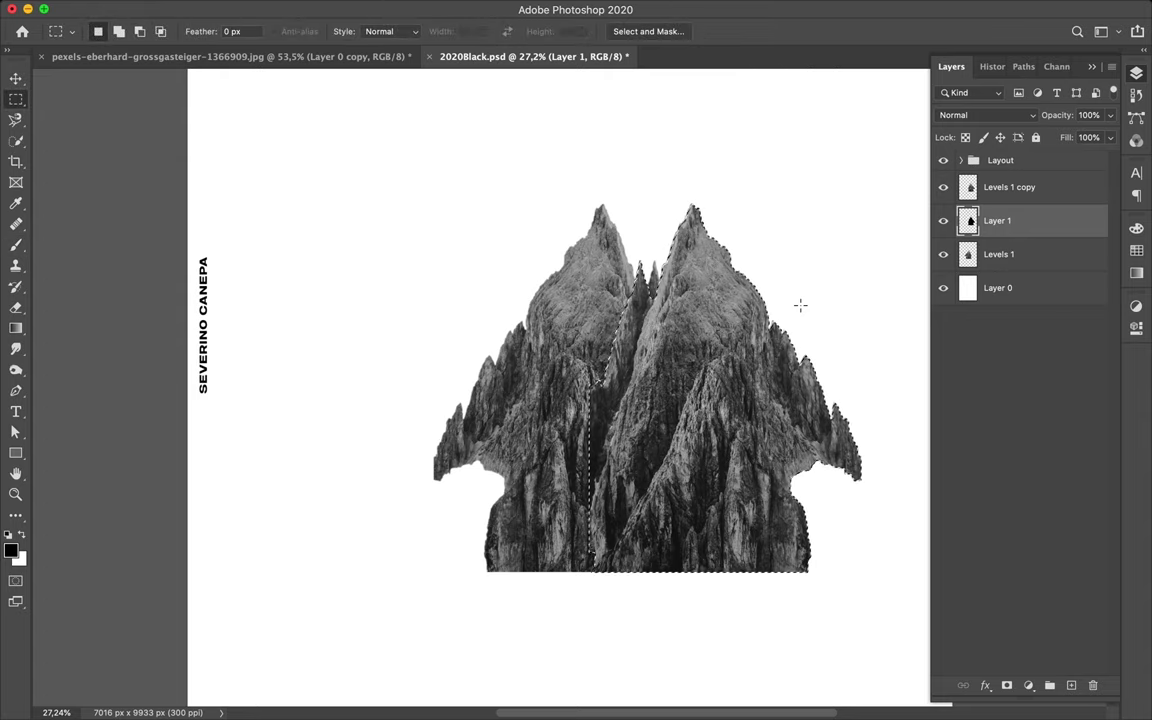
Step: Deselect and apply a 153-pixel Gaussian Blur to the black silhouette
{"action": "left_click", "coordinate": [787, 296]}
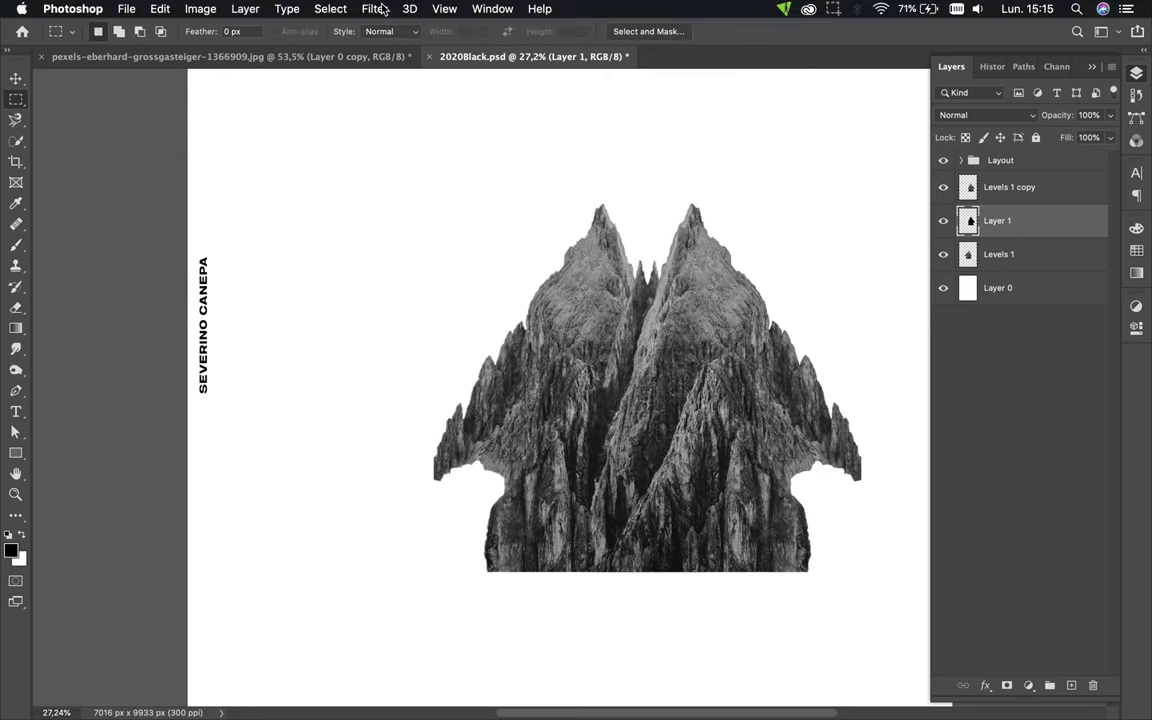
{"action": "left_click", "coordinate": [377, 9]}
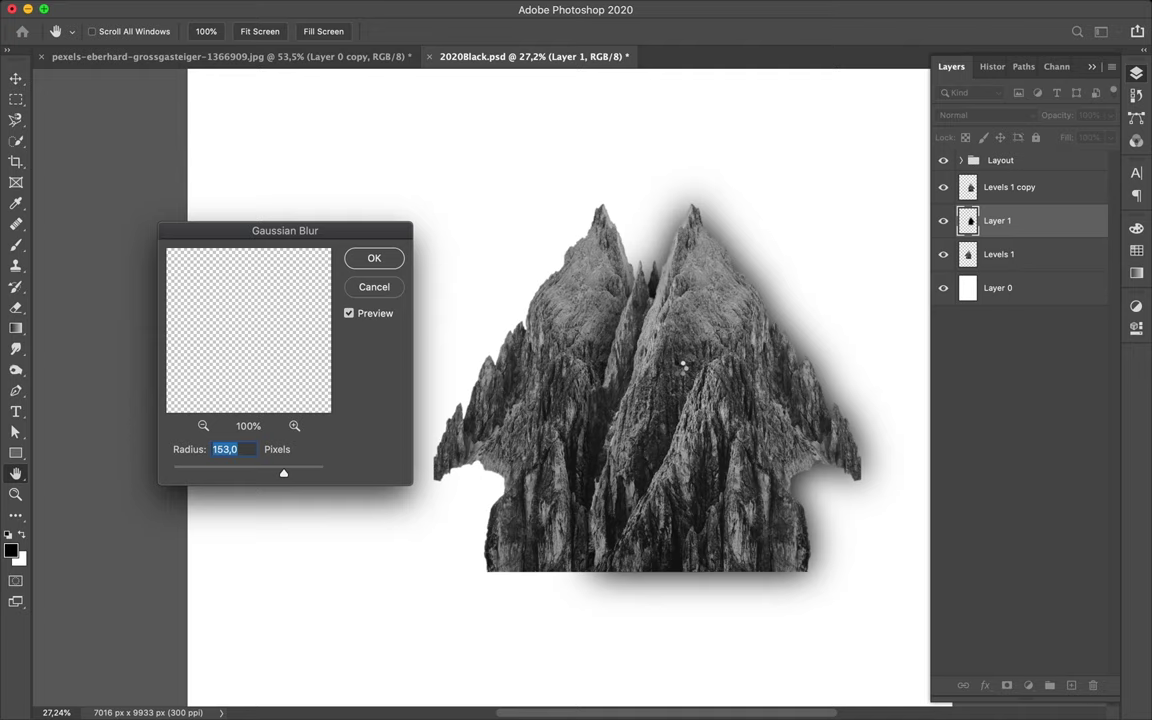
{"action": "key", "text": "Return"}
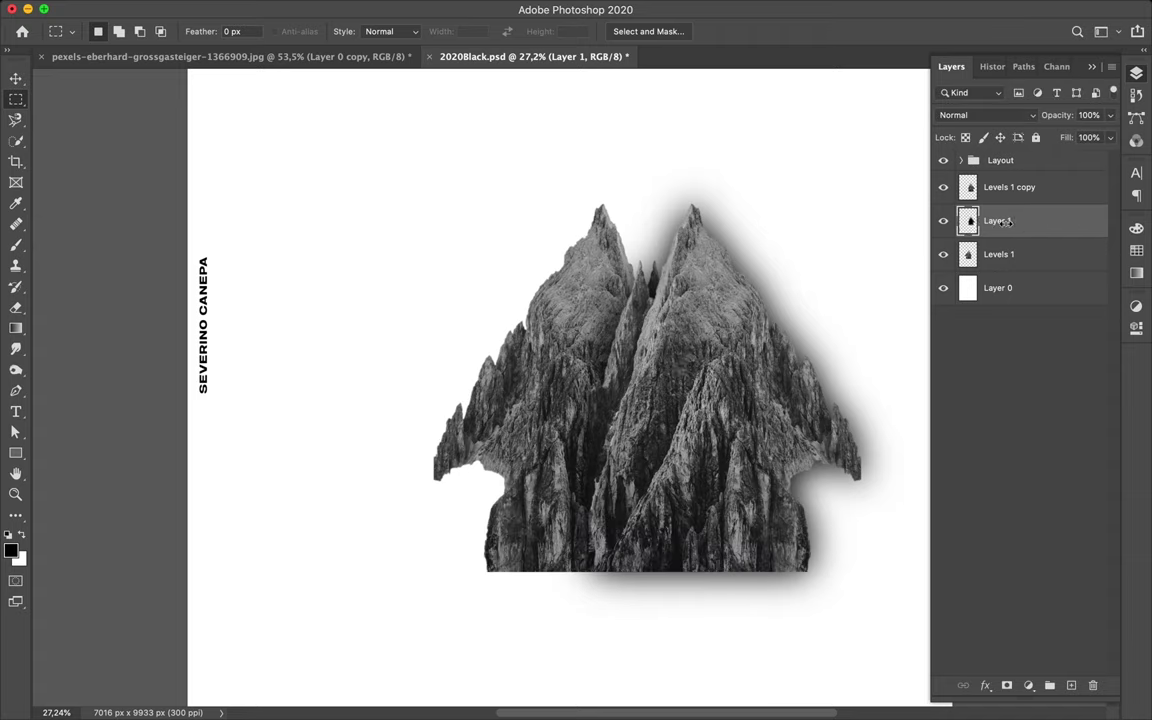
Step: Trace a rock fragment with the Magnetic Lasso and copy it from Levels 1, then undo
{"action": "left_click", "coordinate": [1003, 254]}
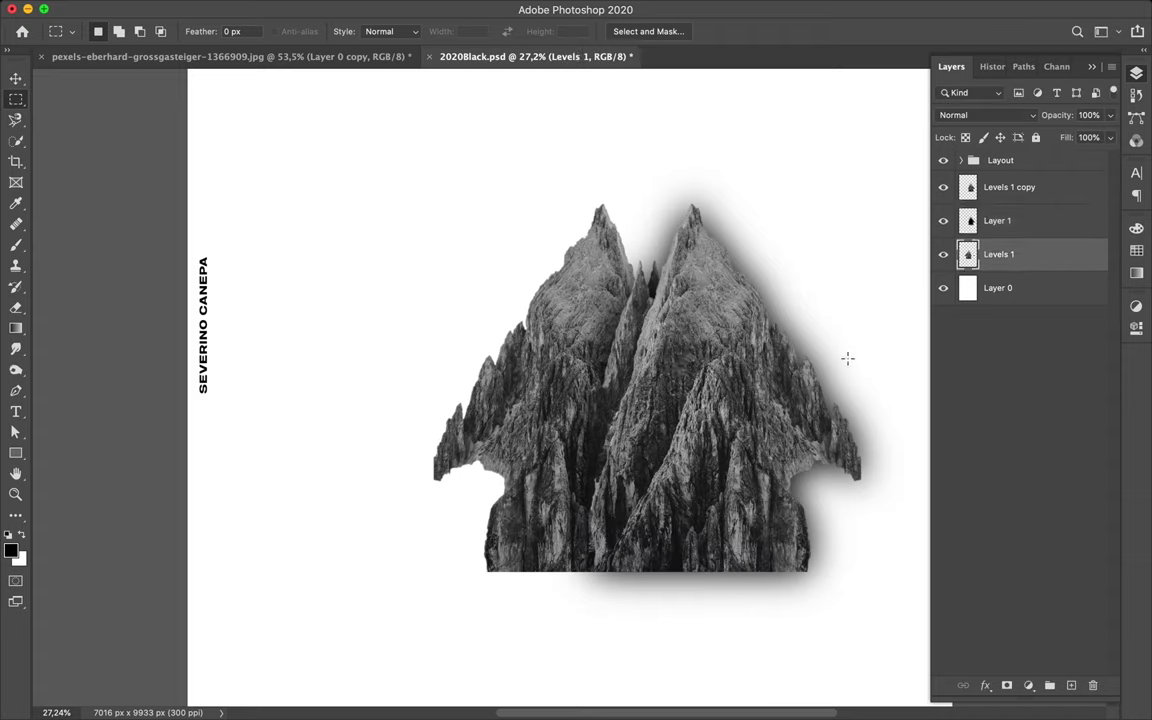
{"action": "key", "text": "l"}
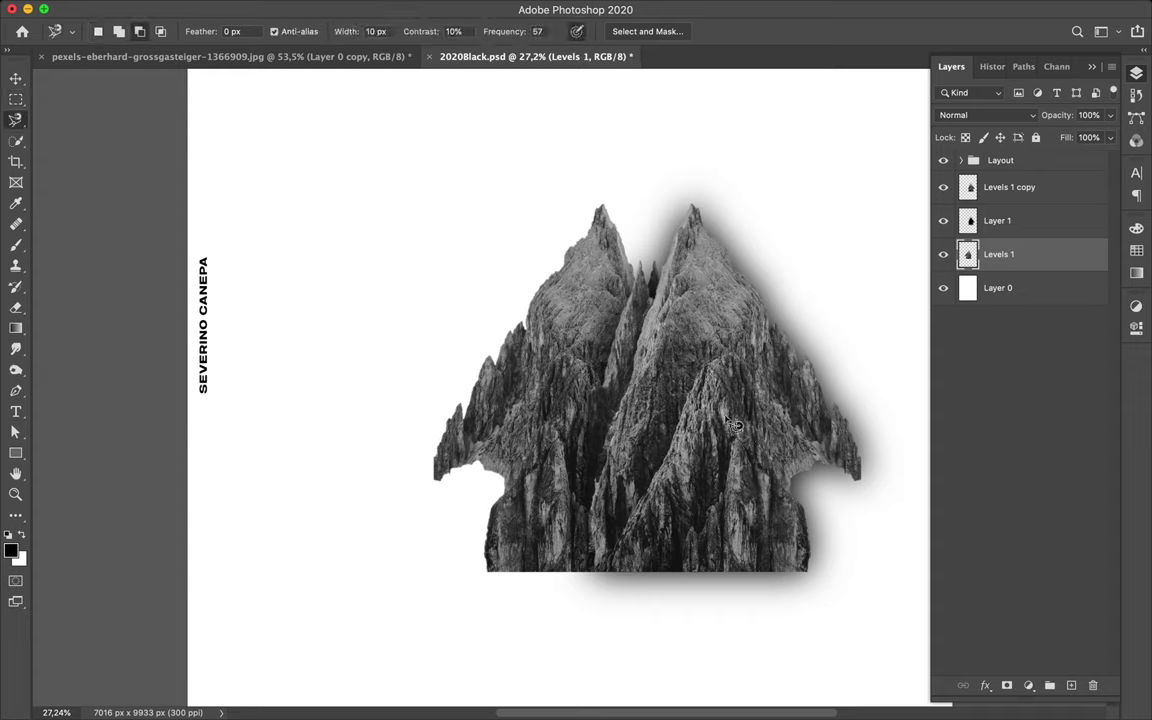
{"action": "left_click", "coordinate": [705, 368]}
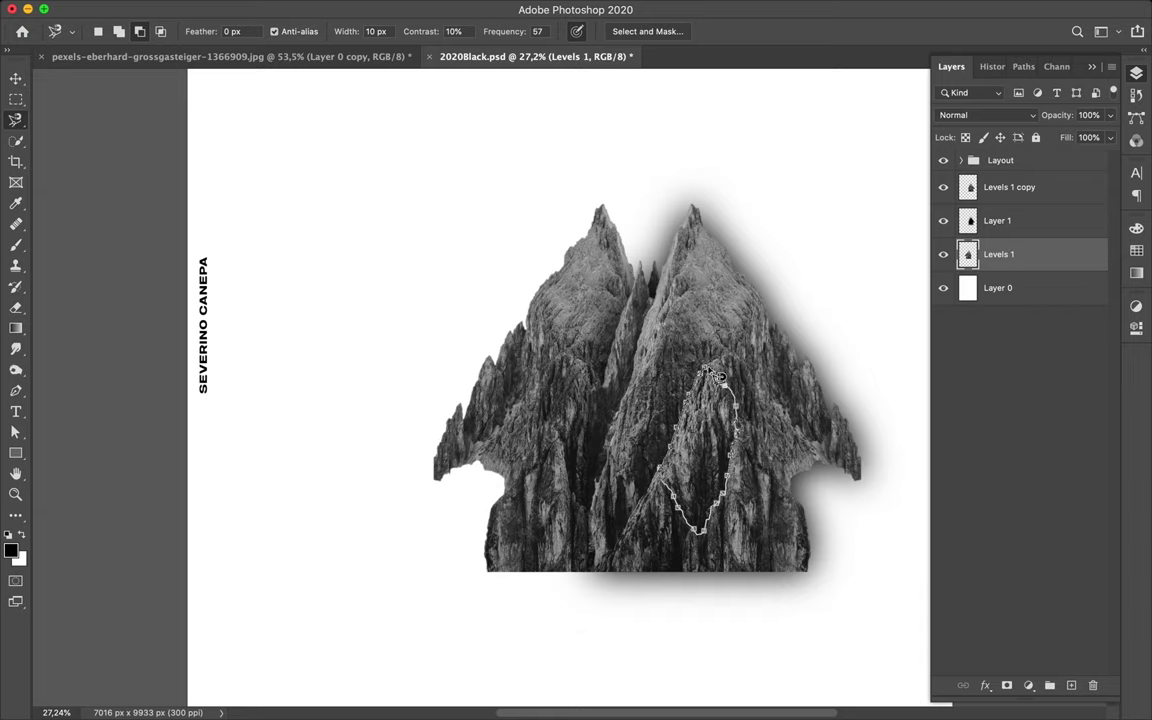
{"action": "left_click", "coordinate": [705, 368]}
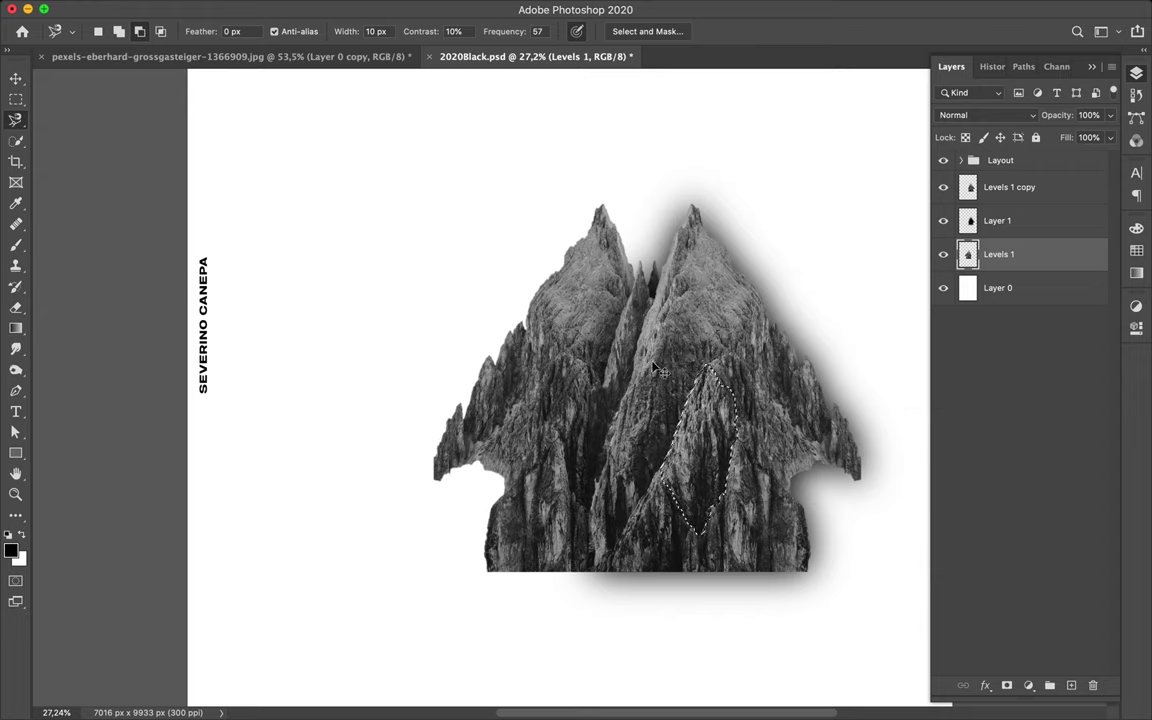
{"action": "key", "text": "ctrl+j"}
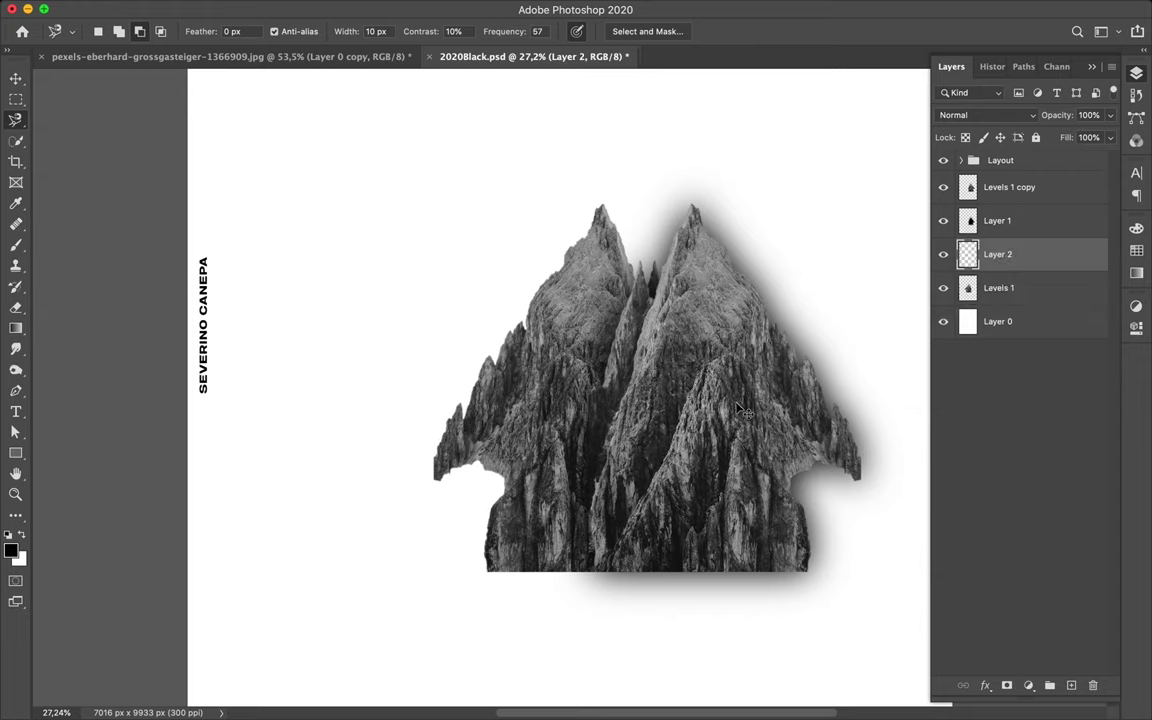
{"action": "key", "text": "v"}
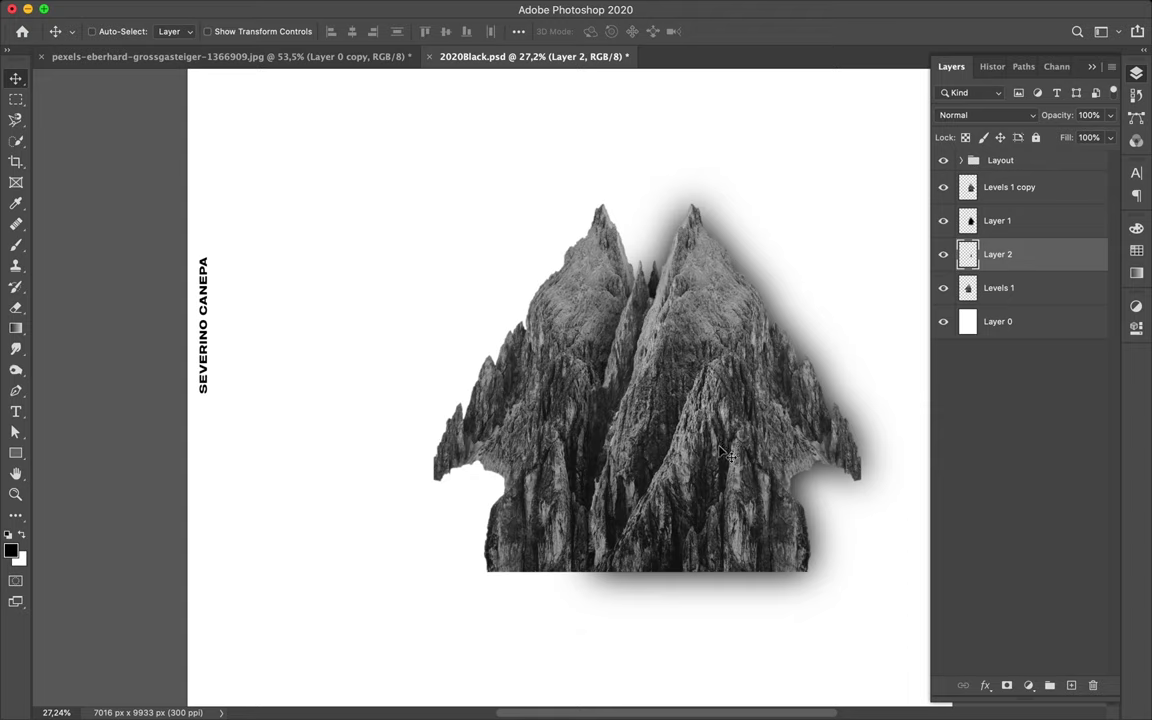
{"action": "mouse_move", "coordinate": [650, 408]}
{"action": "left_mouse_down"}
{"action": "mouse_move", "coordinate": [675, 437]}
{"action": "mouse_move", "coordinate": [607, 388]}
{"action": "mouse_move", "coordinate": [562, 432]}
{"action": "left_mouse_up"}
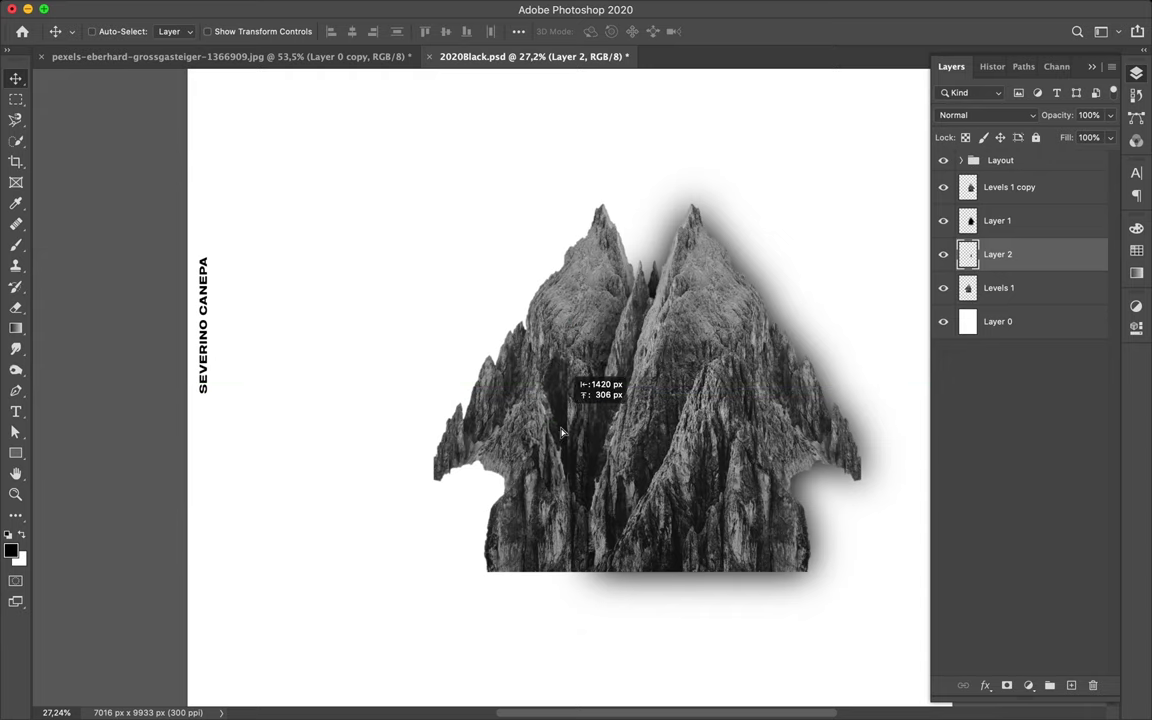
{"action": "left_click_drag", "start_coordinate": [562, 432], "coordinate": [490, 482]}
{"action": "key", "text": "ctrl+z"}
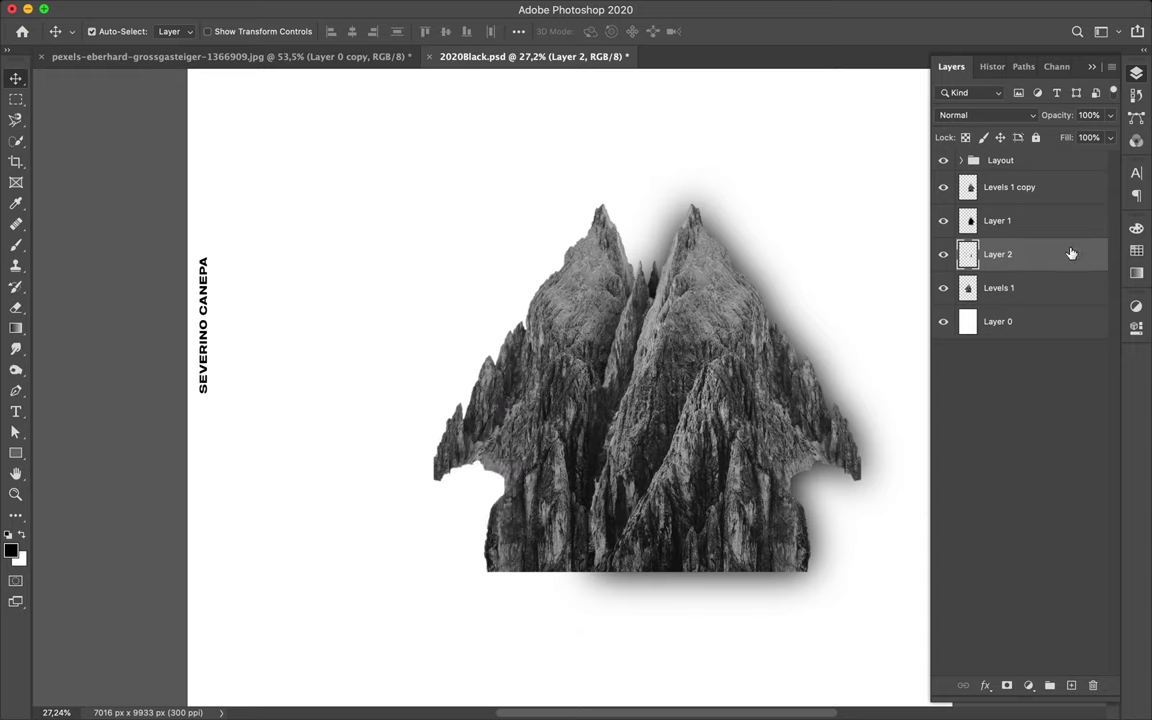
{"action": "key", "text": "BackSpace"}
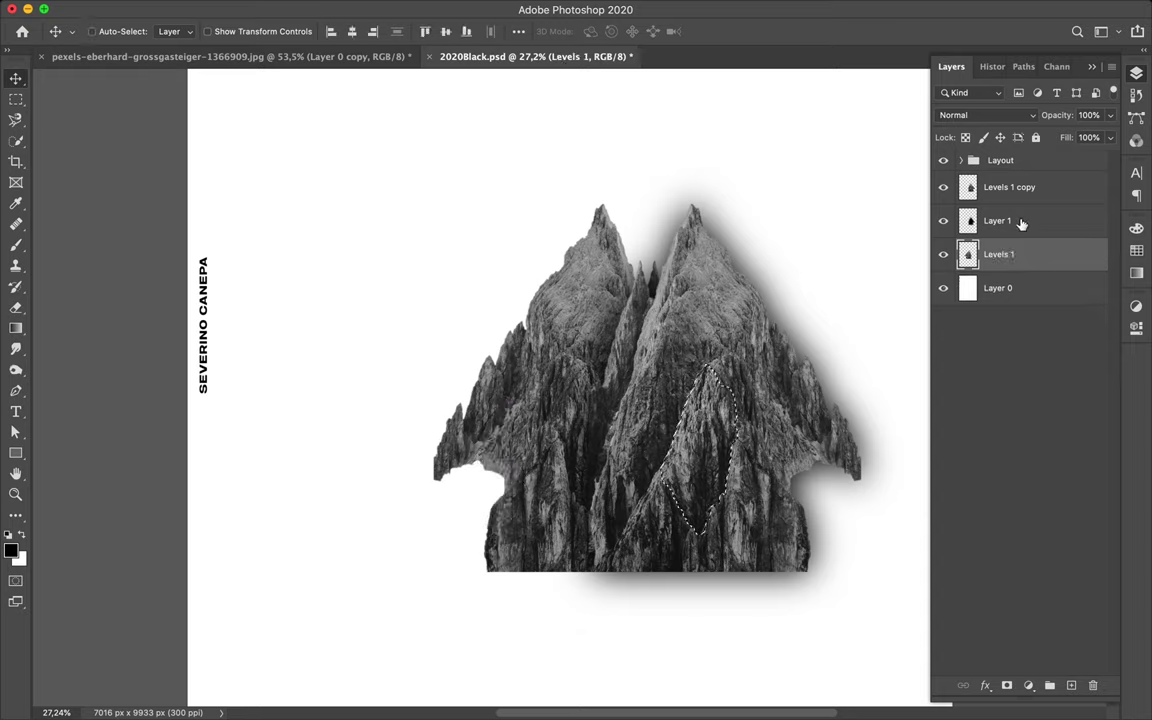
Step: Copy the traced rocks from Levels 1 copy onto Layer 2 and hang them below-left
{"action": "left_click", "coordinate": [997, 187]}
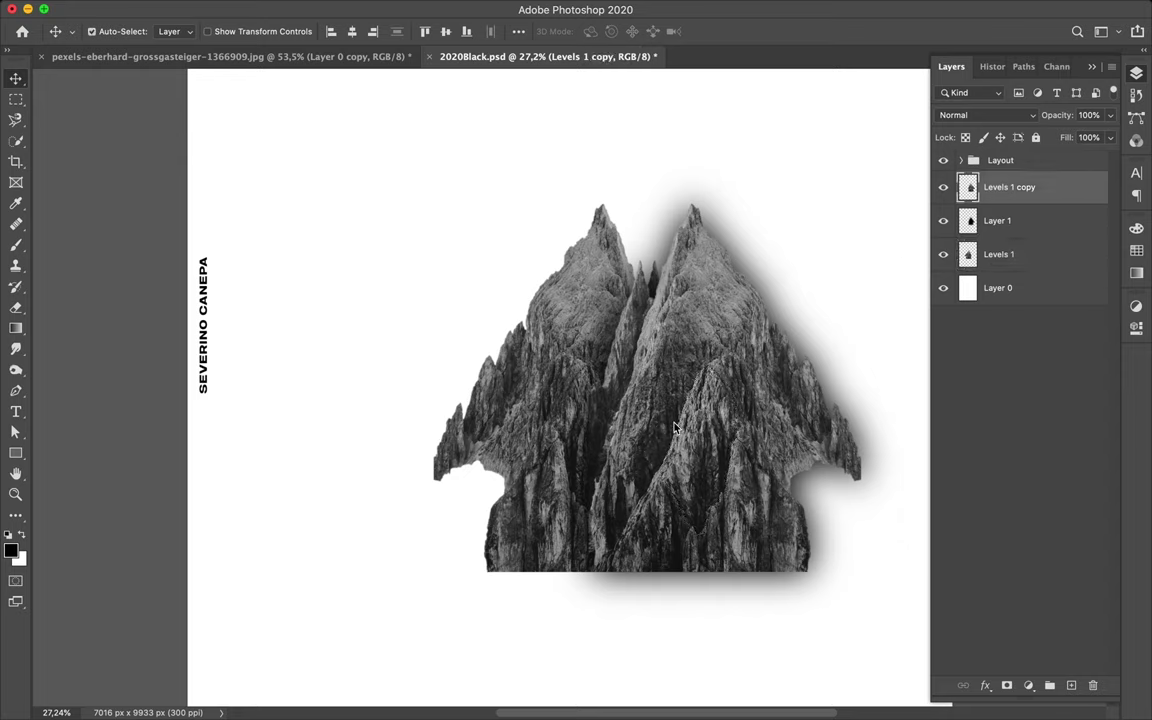
{"action": "key", "text": "ctrl+j"}
{"action": "mouse_move", "coordinate": [719, 452]}
{"action": "left_mouse_down"}
{"action": "mouse_move", "coordinate": [577, 552]}
{"action": "mouse_move", "coordinate": [598, 556]}
{"action": "left_mouse_up"}
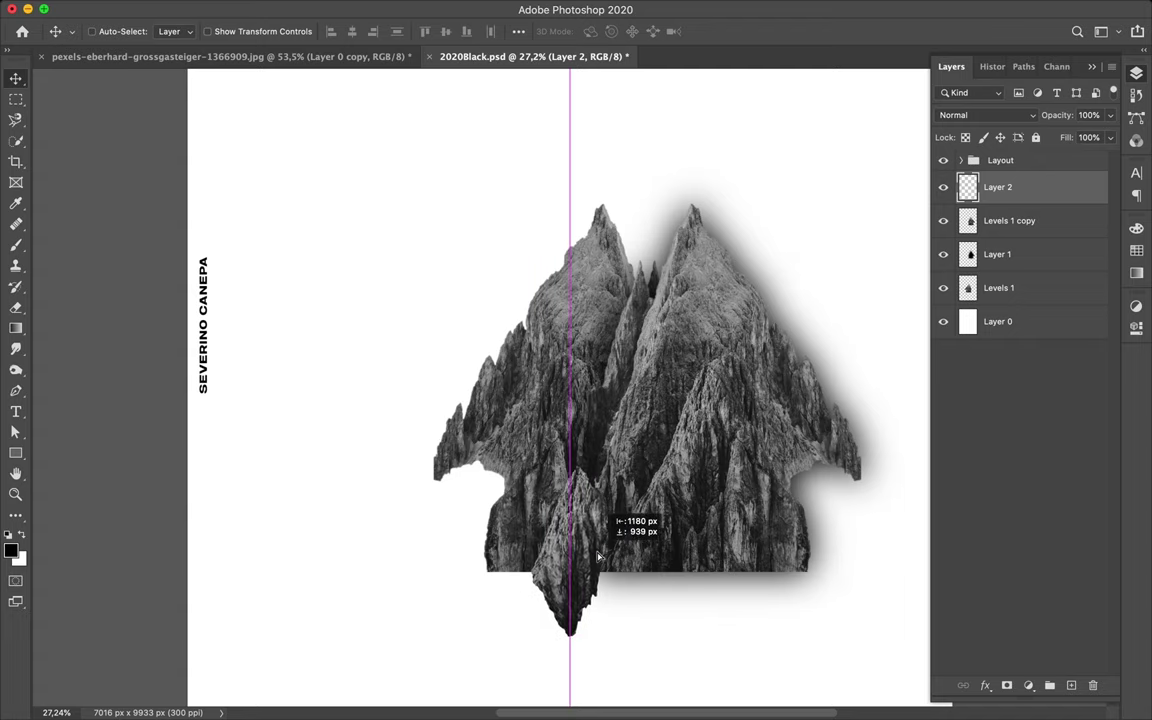
{"action": "left_click_drag", "start_coordinate": [598, 556], "coordinate": [598, 556]}
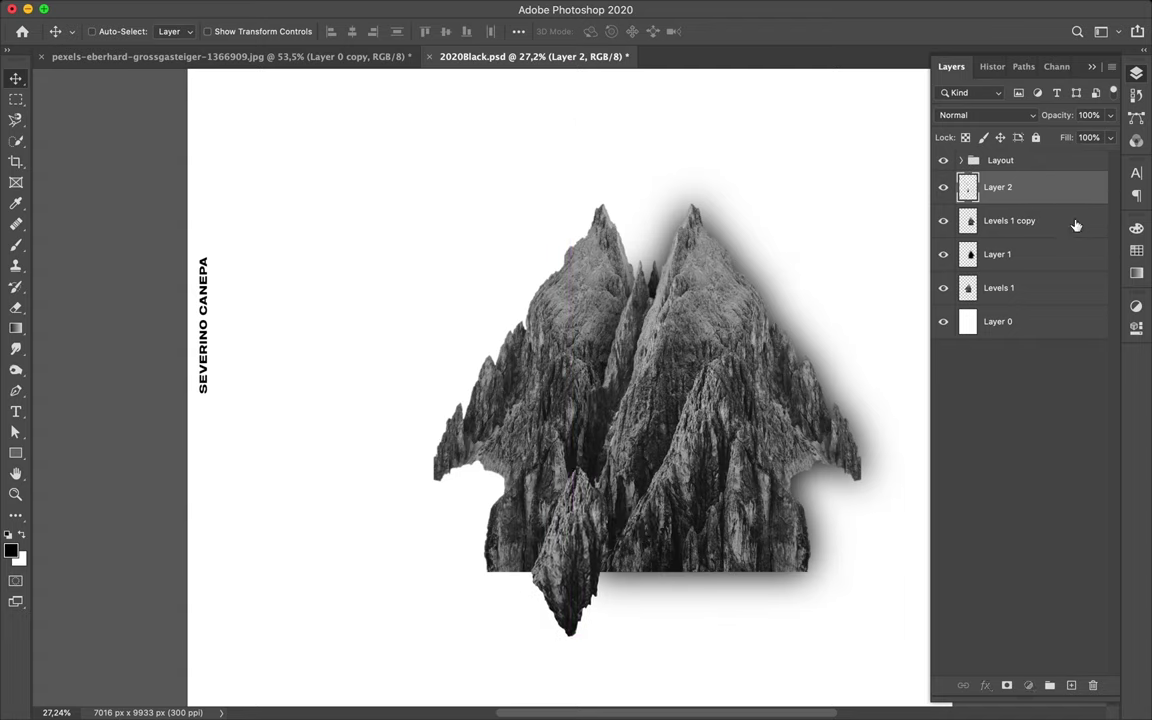
{"action": "left_click", "coordinate": [1072, 226]}
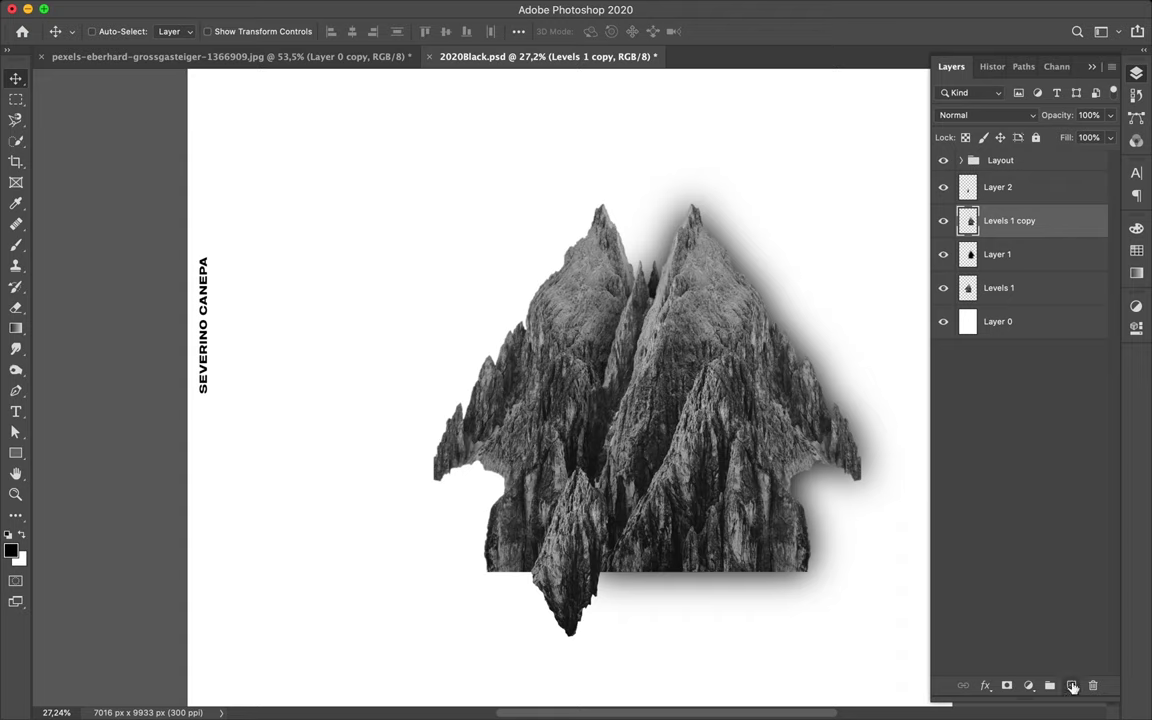
{"action": "key", "text": "super+alt+shift+n"}
Step: Give the hanging rock fragment a Gaussian-blurred dark shadow on Layer 3, then target Layer 0
{"action": "left_click", "coordinate": [967, 187], "text": "super"}
{"action": "key", "text": "b"}
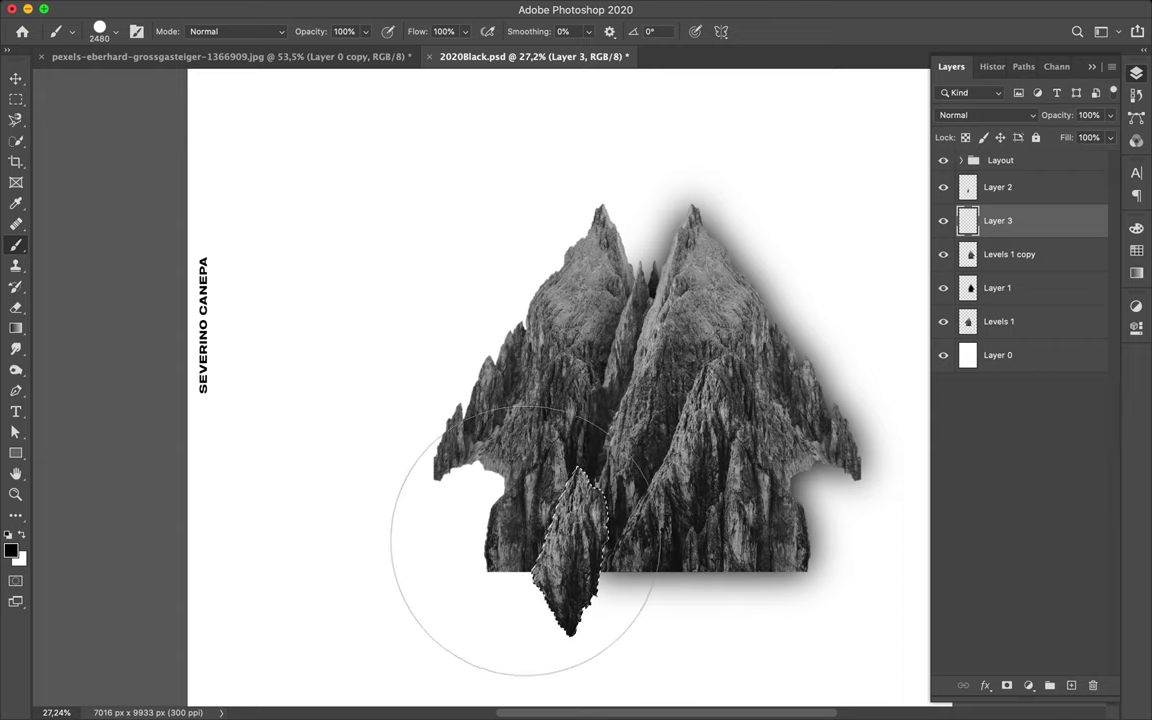
{"action": "key", "text": "ctrl+d"}
{"action": "key", "text": "m"}
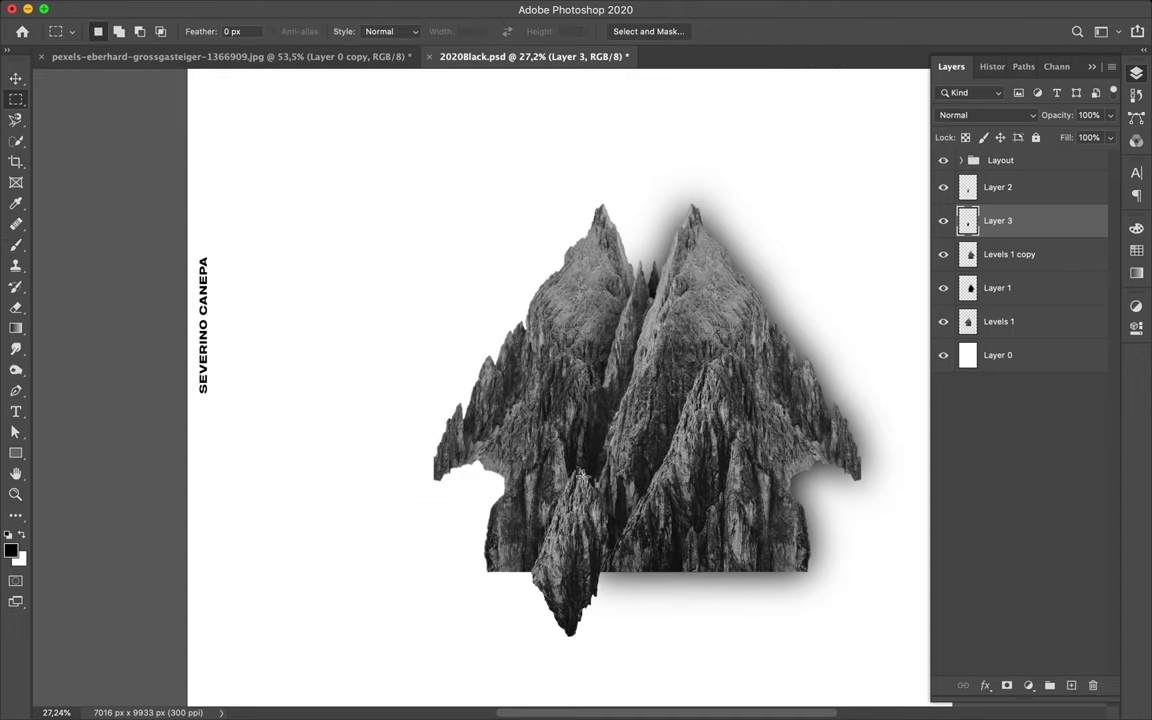
{"action": "mouse_move", "coordinate": [383, 6]}
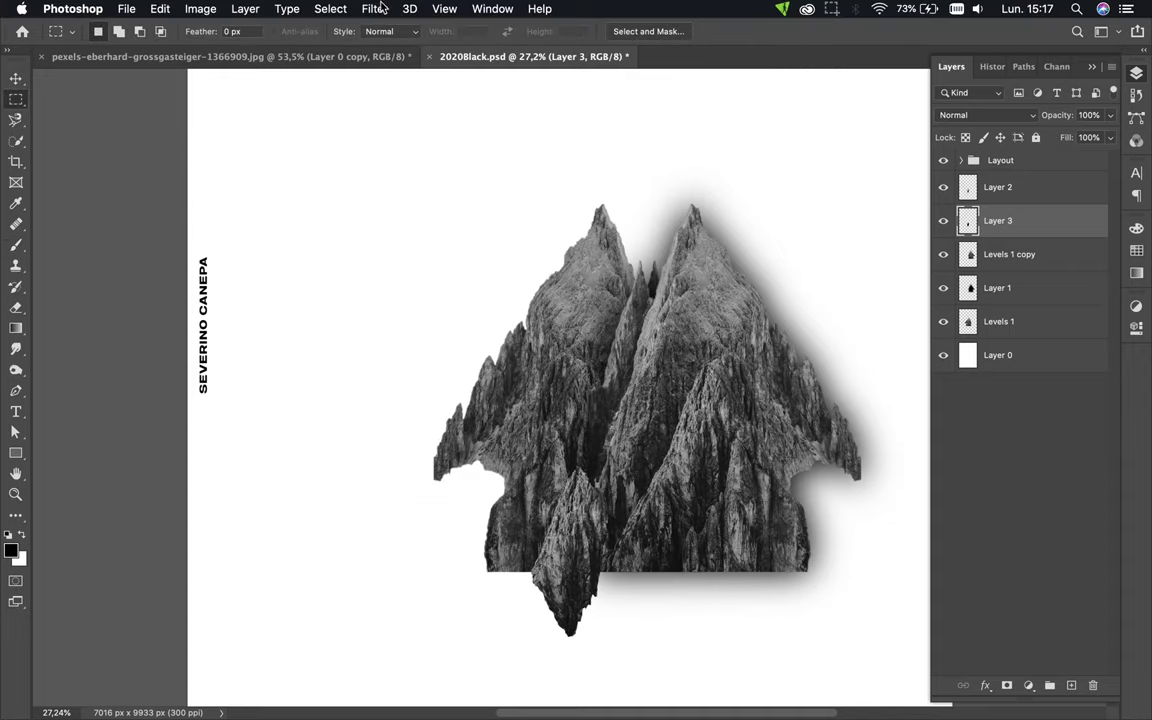
{"action": "left_click", "coordinate": [384, 10]}
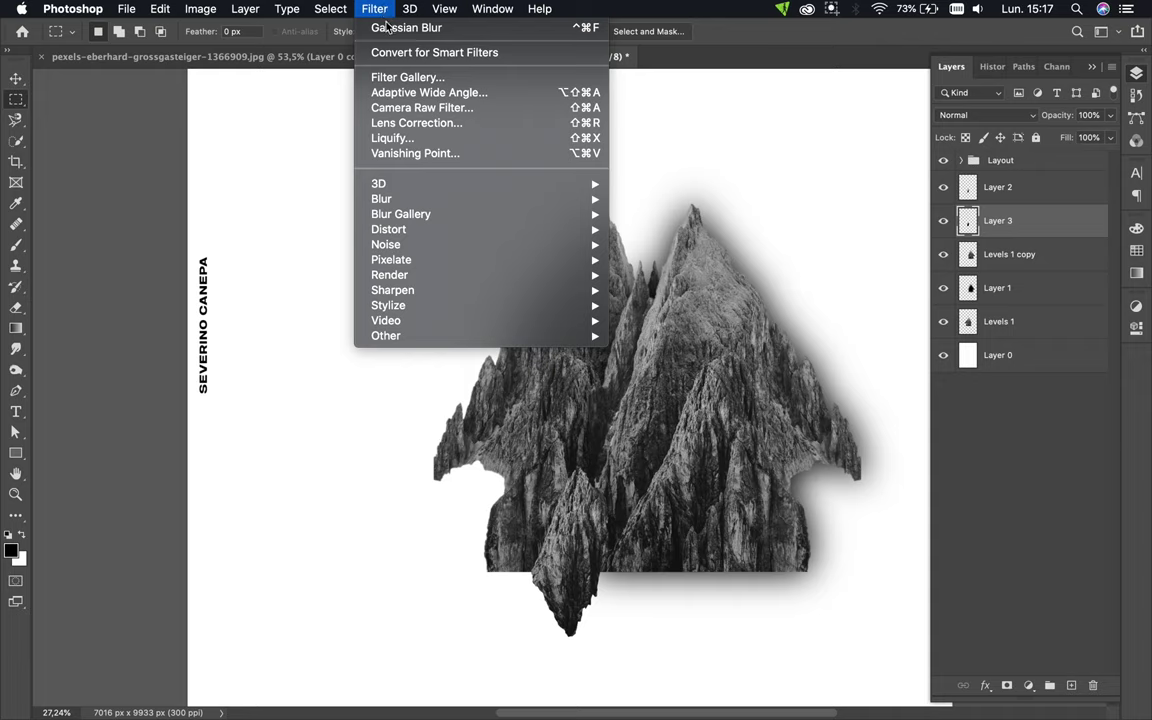
{"action": "left_click", "coordinate": [373, 21]}
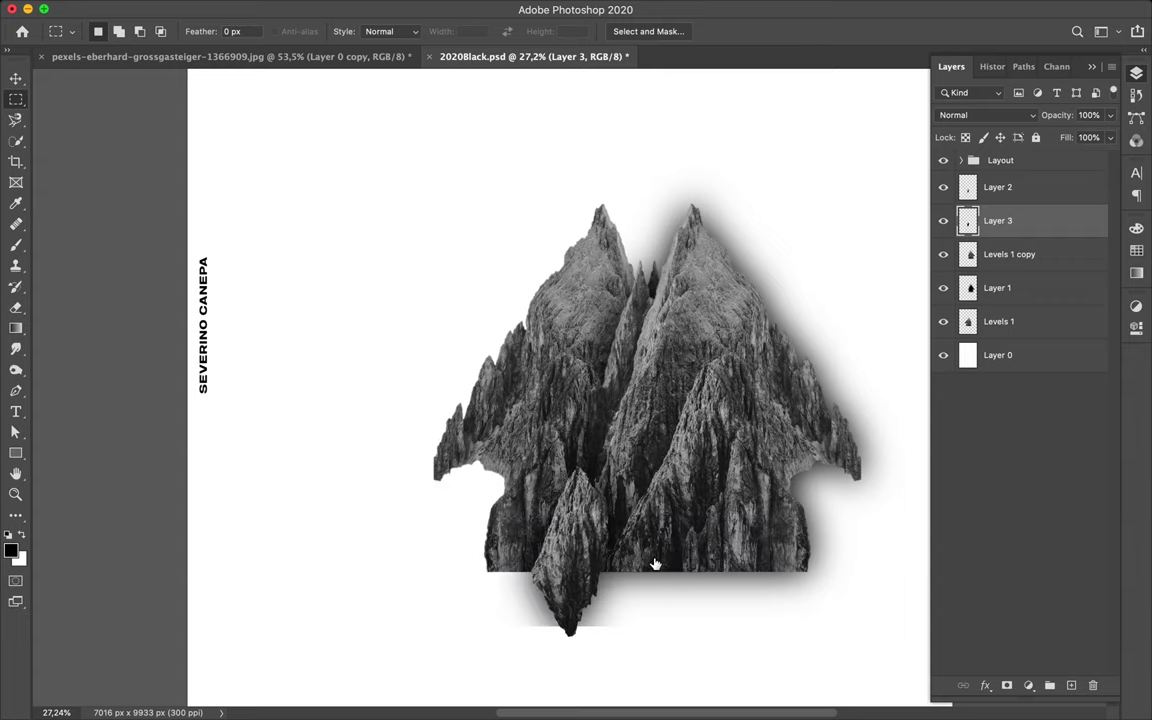
{"action": "key", "text": "alt+shift+bracketleft"}
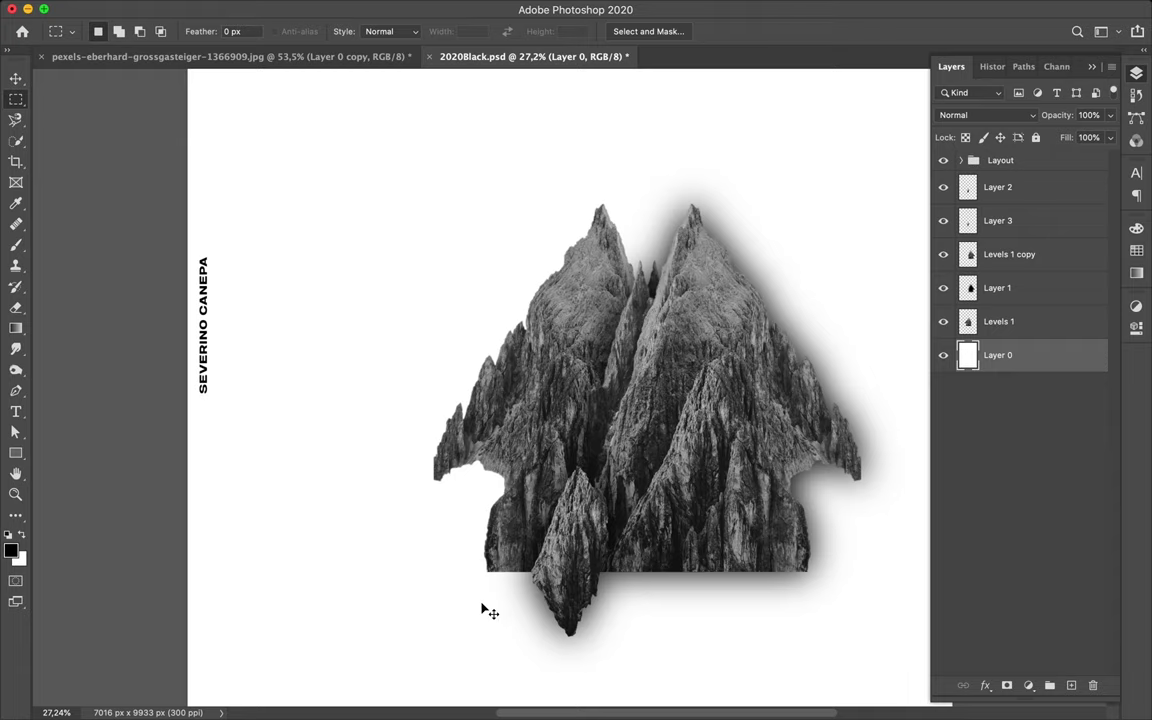
Step: Fit the poster in view and draw a rectangle covering the whole canvas
{"action": "key", "text": "ctrl+0"}
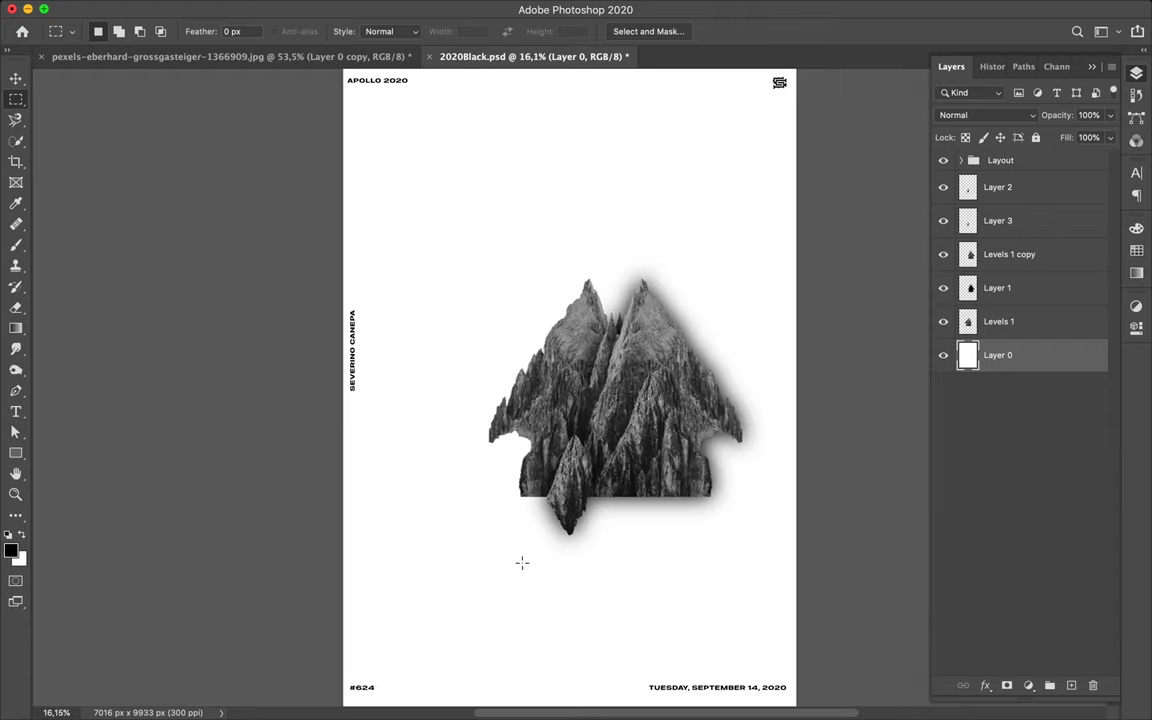
{"action": "scroll", "coordinate": [521, 563], "scroll_direction": "down", "scroll_amount": 2}
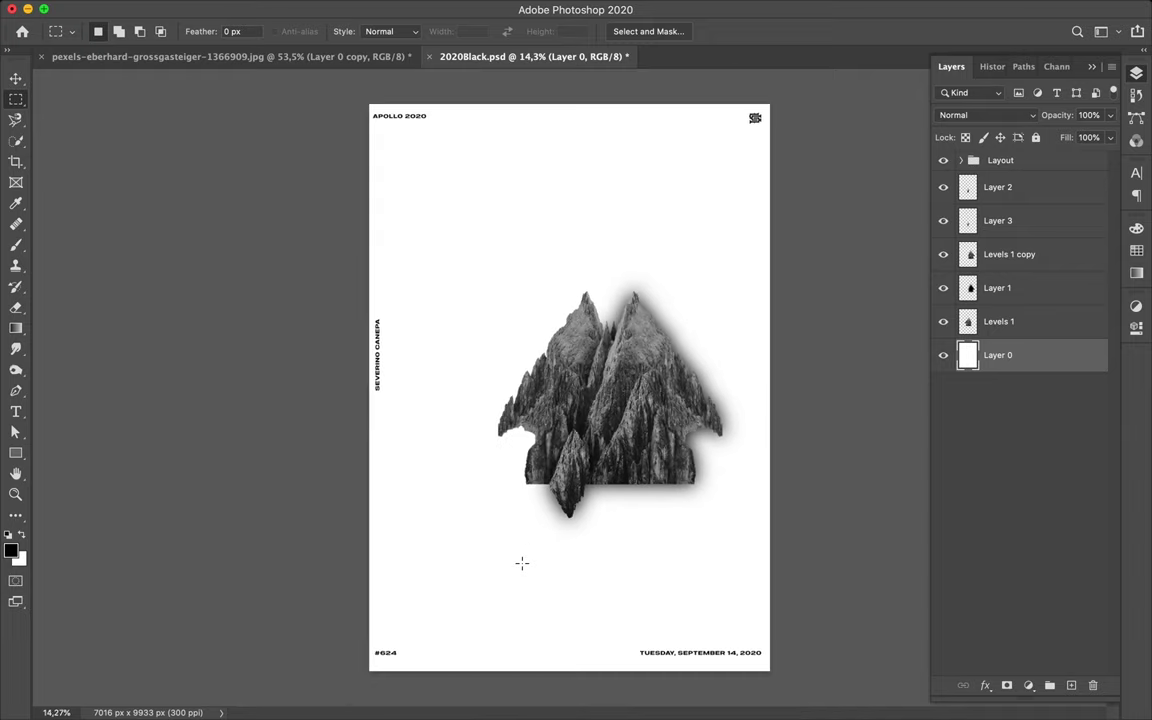
{"action": "key", "text": "u"}
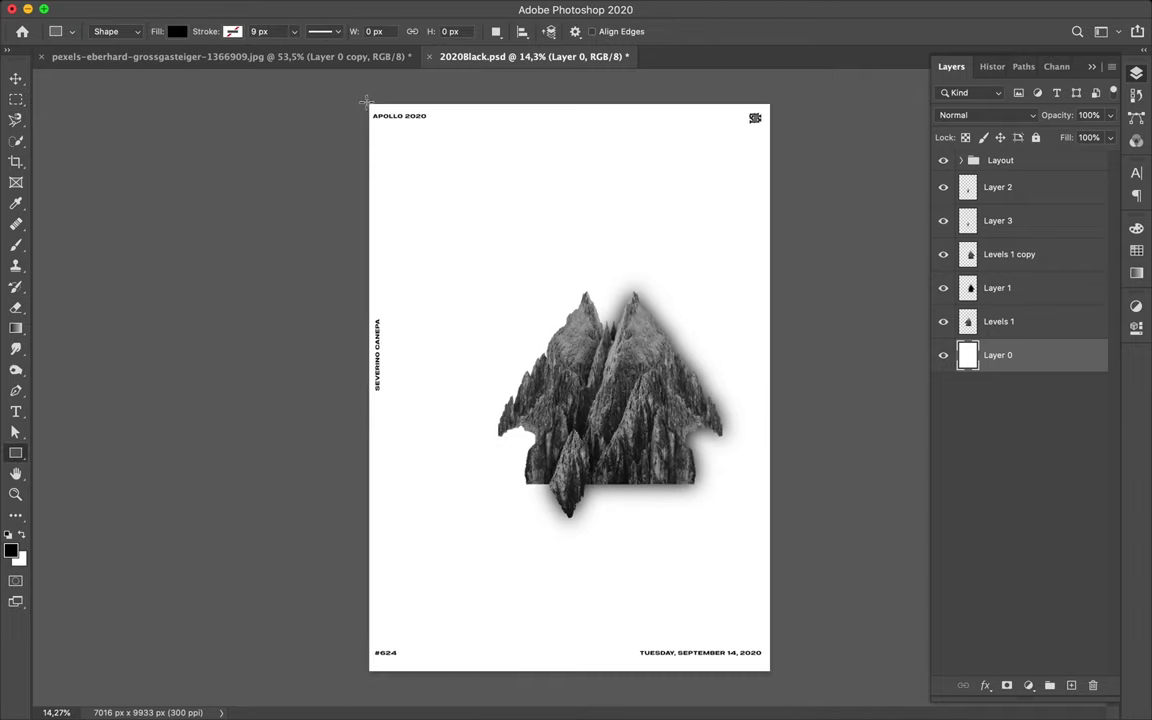
{"action": "left_click_drag", "start_coordinate": [367, 98], "coordinate": [774, 674]}
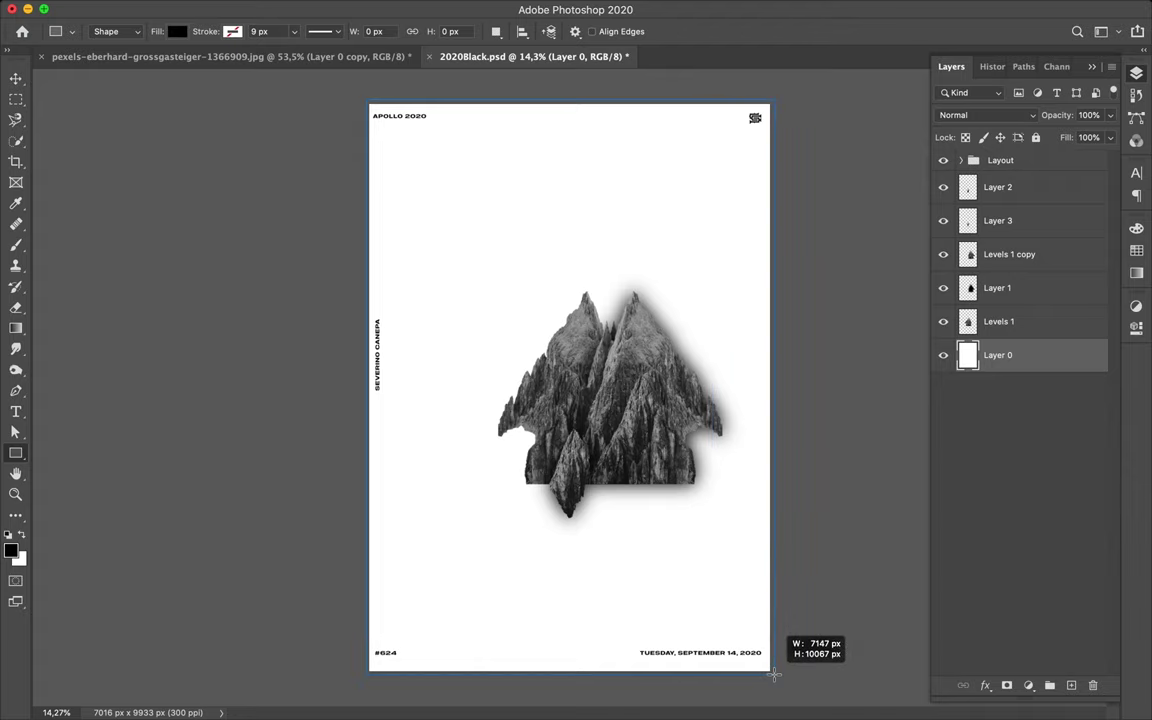
Step: Fill the rectangle with the soft red #d95d5d
{"action": "left_click", "coordinate": [172, 31]}
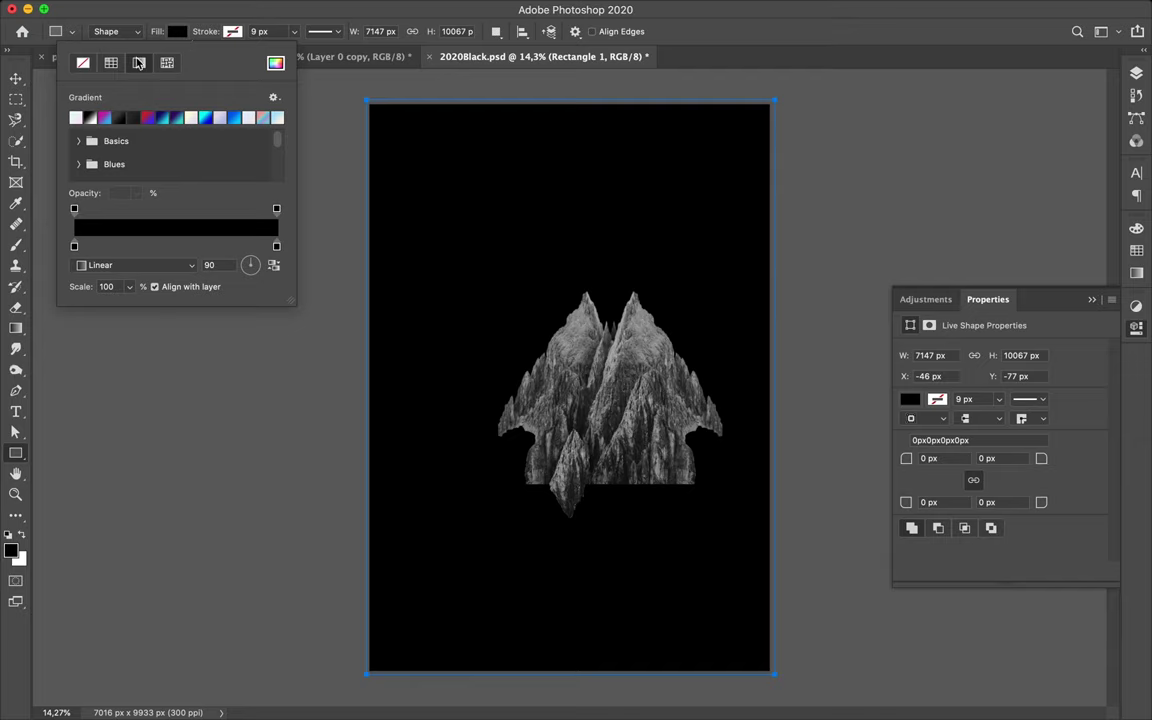
{"action": "left_click", "coordinate": [111, 63]}
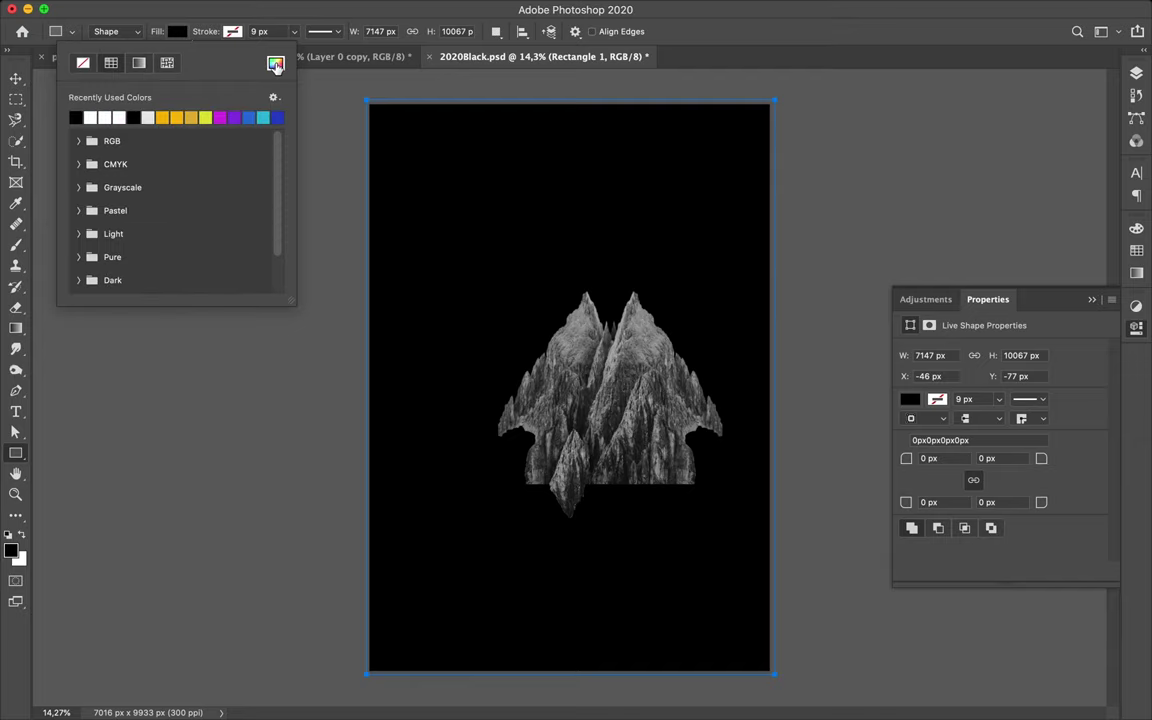
{"action": "left_click", "coordinate": [276, 64]}
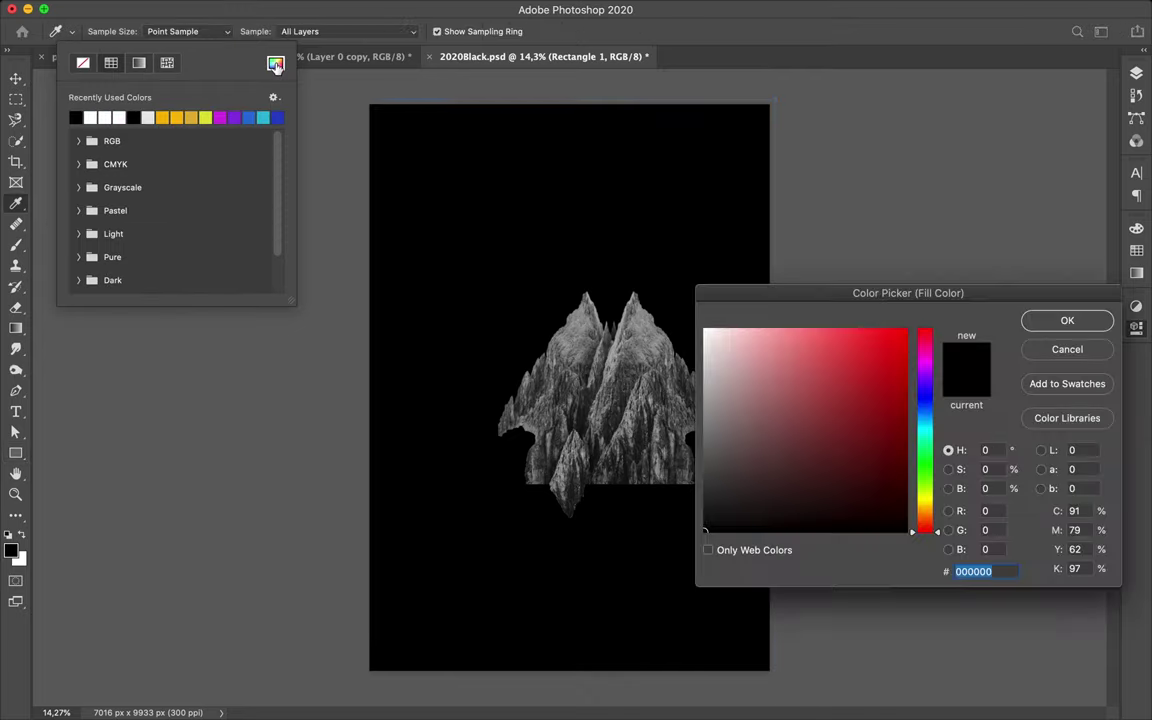
{"action": "left_click", "coordinate": [858, 360]}
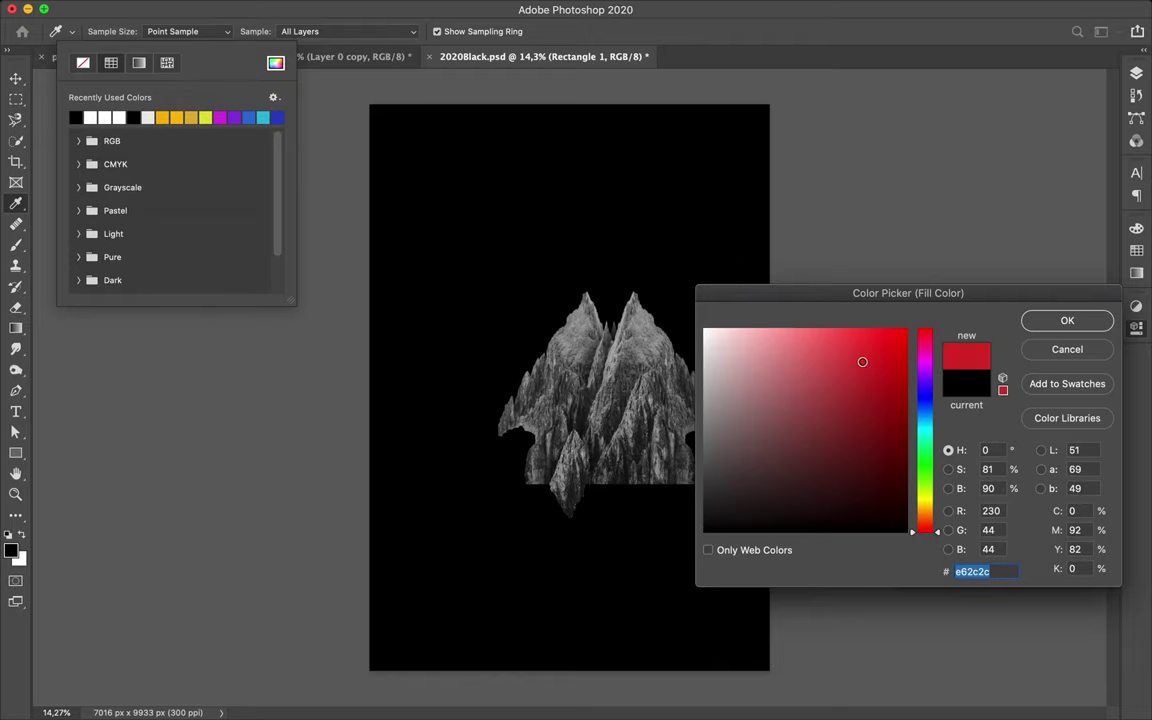
{"action": "left_click_drag", "start_coordinate": [858, 360], "coordinate": [820, 359]}
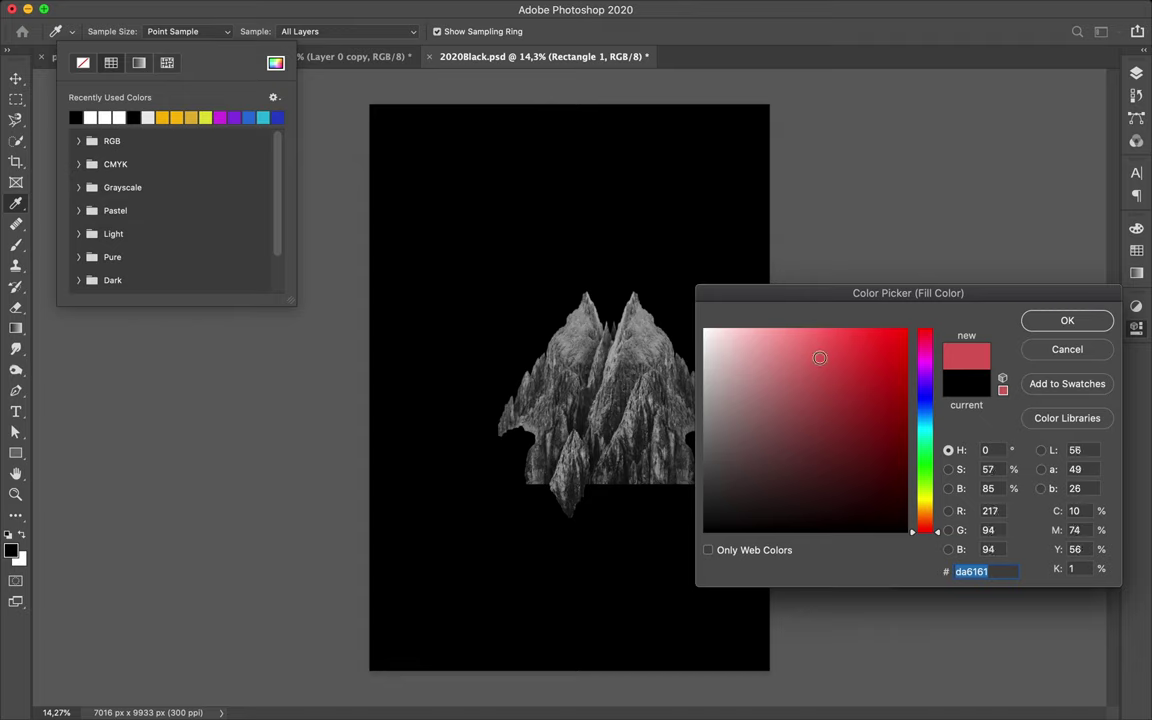
{"action": "left_click", "coordinate": [1049, 325]}
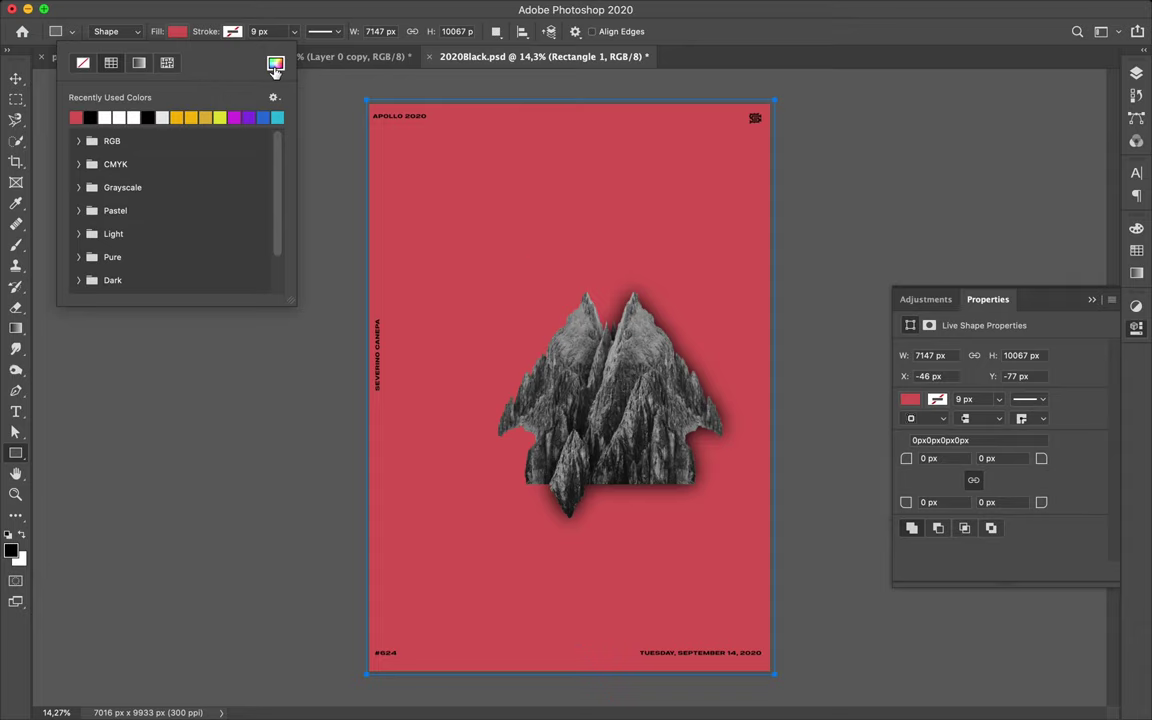
{"action": "left_click", "coordinate": [276, 65]}
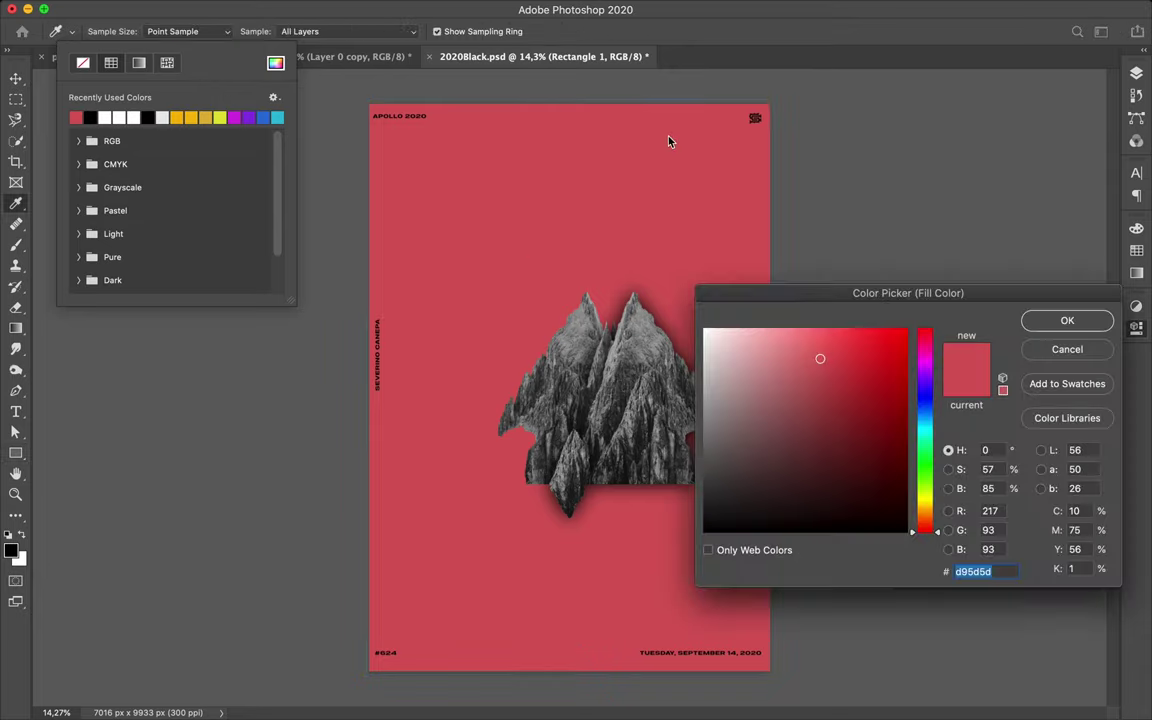
Step: Shift the rectangle's fill hue from red to a duller, darker green
{"action": "left_click", "coordinate": [926, 484]}
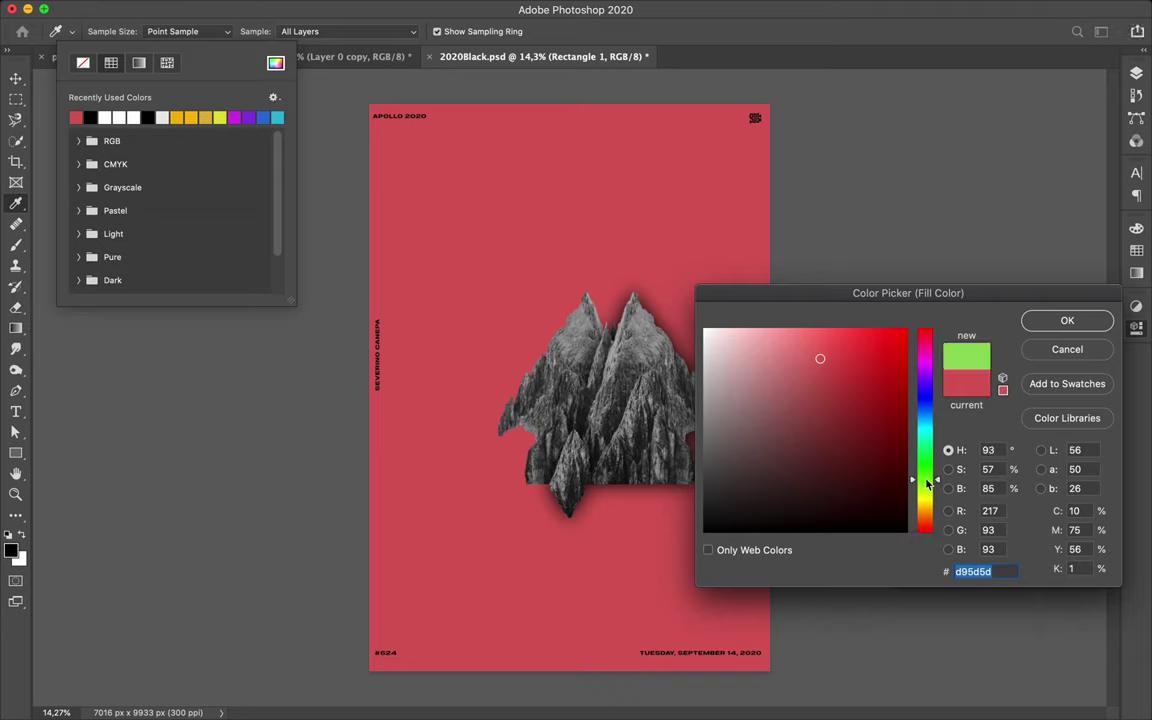
{"action": "left_click_drag", "start_coordinate": [926, 486], "coordinate": [926, 485]}
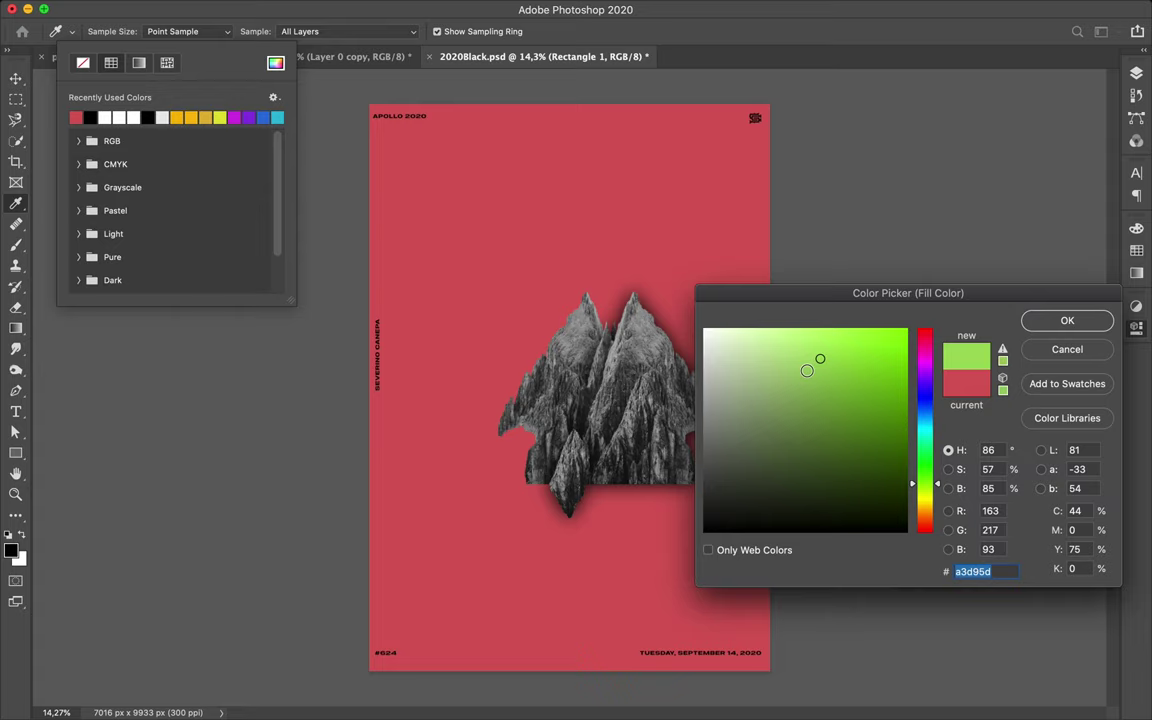
{"action": "left_click", "coordinate": [807, 372]}
{"action": "left_click", "coordinate": [805, 372]}
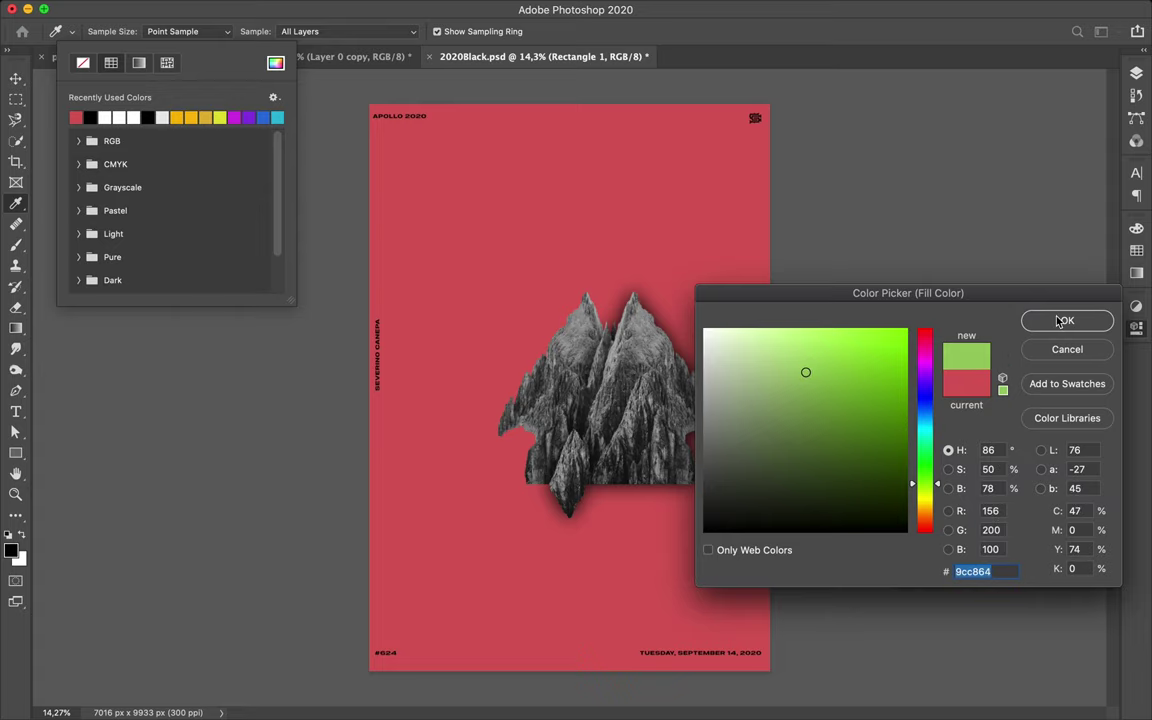
{"action": "left_click", "coordinate": [1056, 326]}
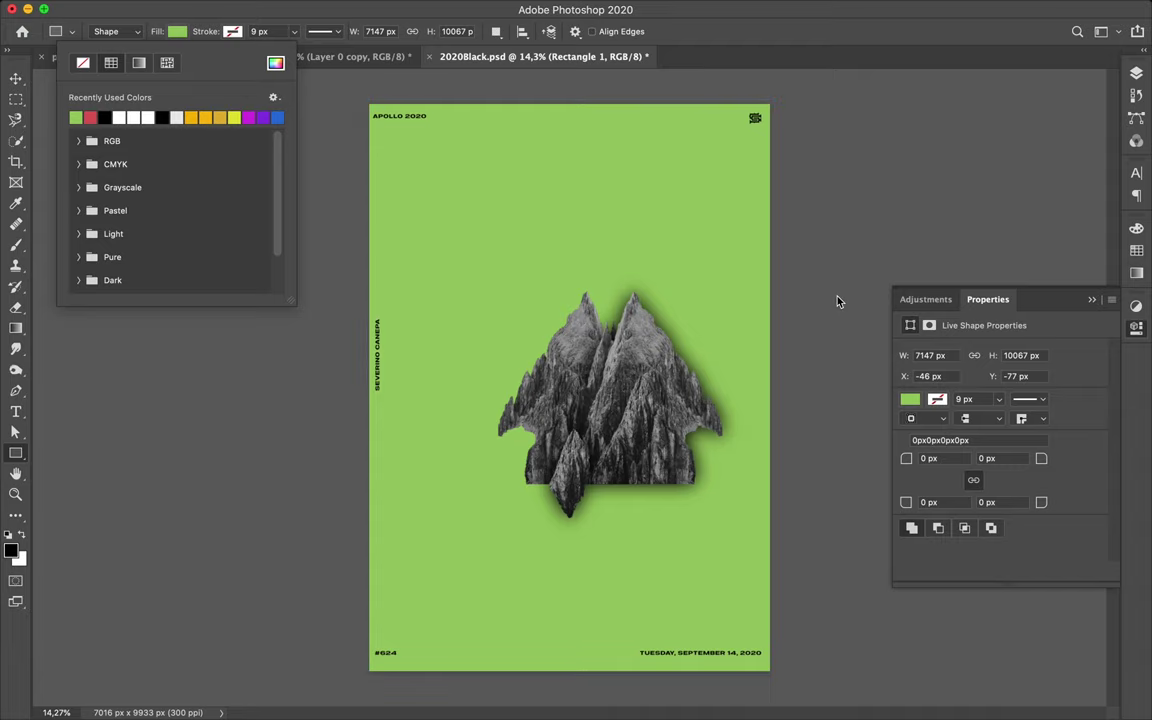
{"action": "left_click", "coordinate": [910, 399]}
{"action": "left_click", "coordinate": [808, 401]}
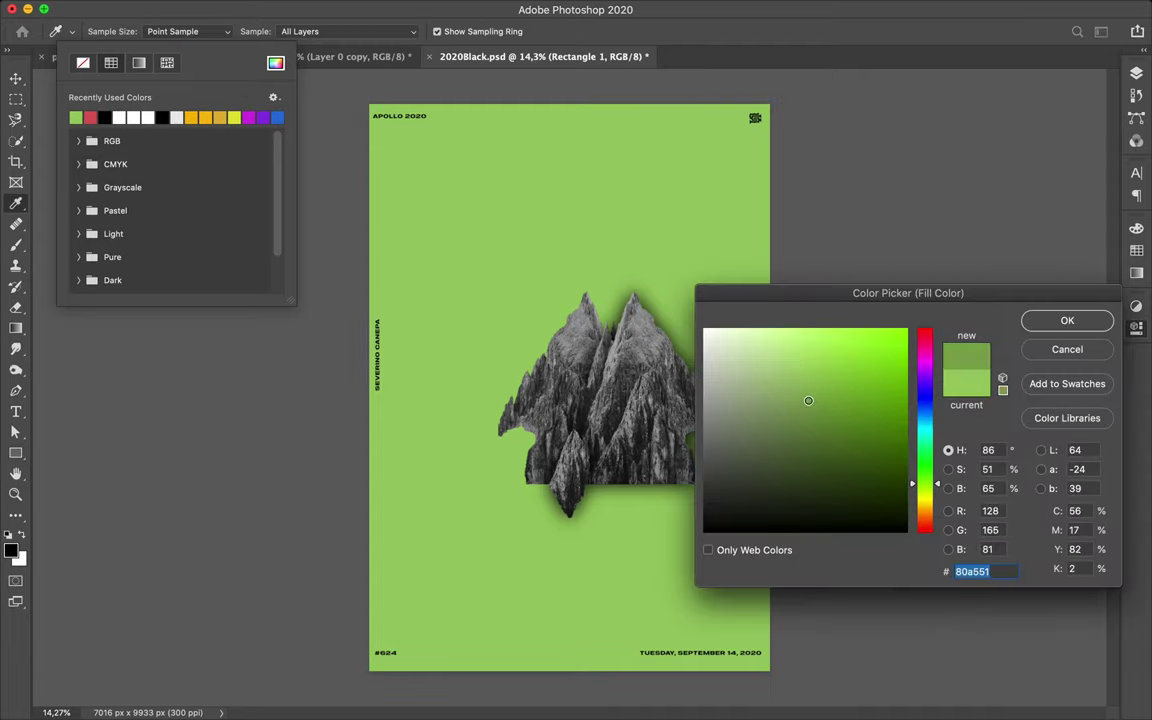
{"action": "left_click_drag", "start_coordinate": [807, 401], "coordinate": [806, 401]}
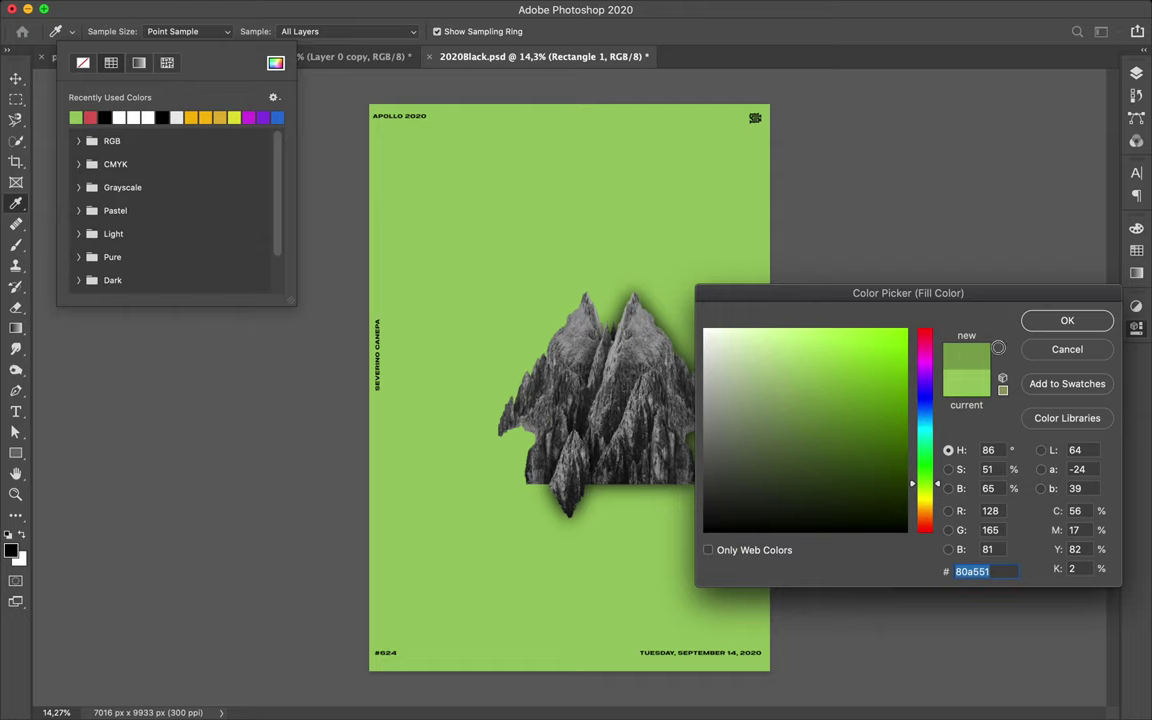
{"action": "left_click", "coordinate": [1052, 331]}
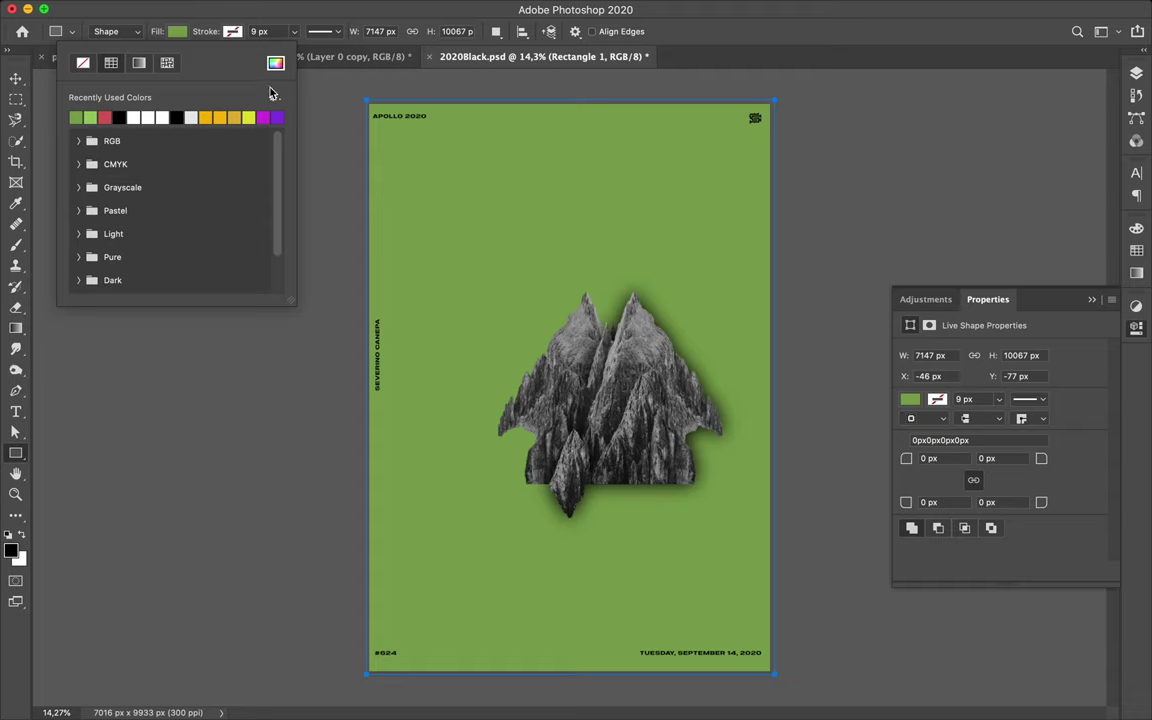
Step: Refine the rectangle's fill to the lighter soft green #6dae66
{"action": "left_click", "coordinate": [910, 399]}
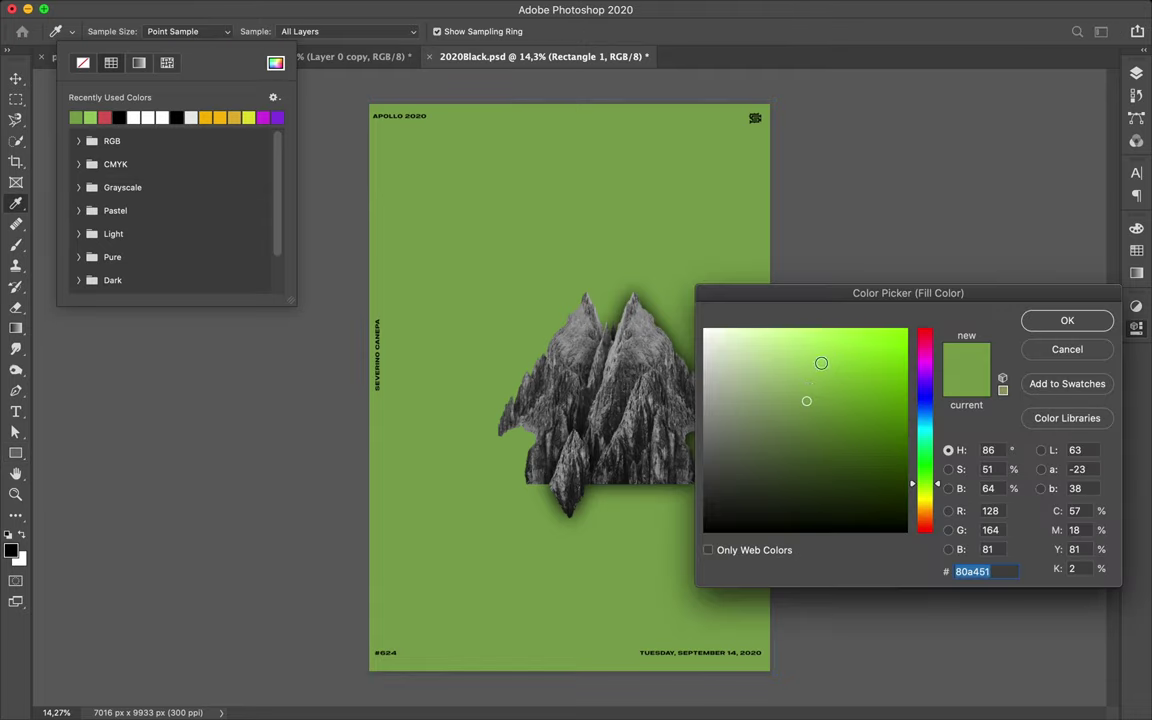
{"action": "left_click", "coordinate": [806, 393]}
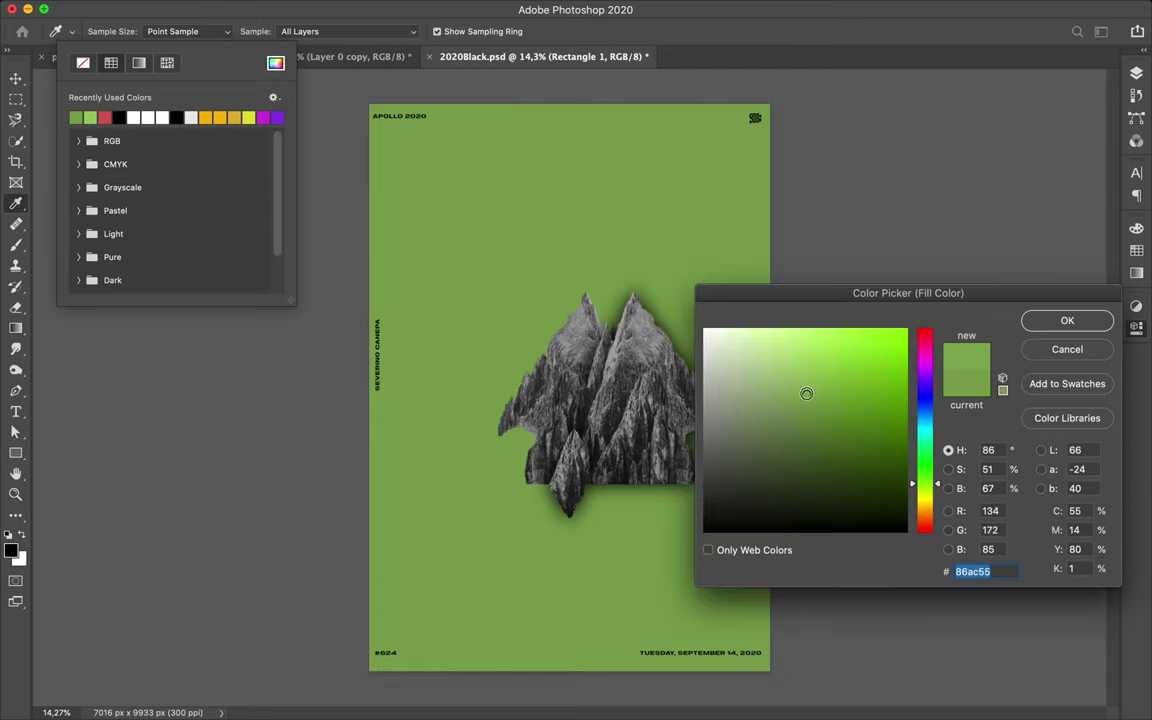
{"action": "left_click", "coordinate": [1057, 322]}
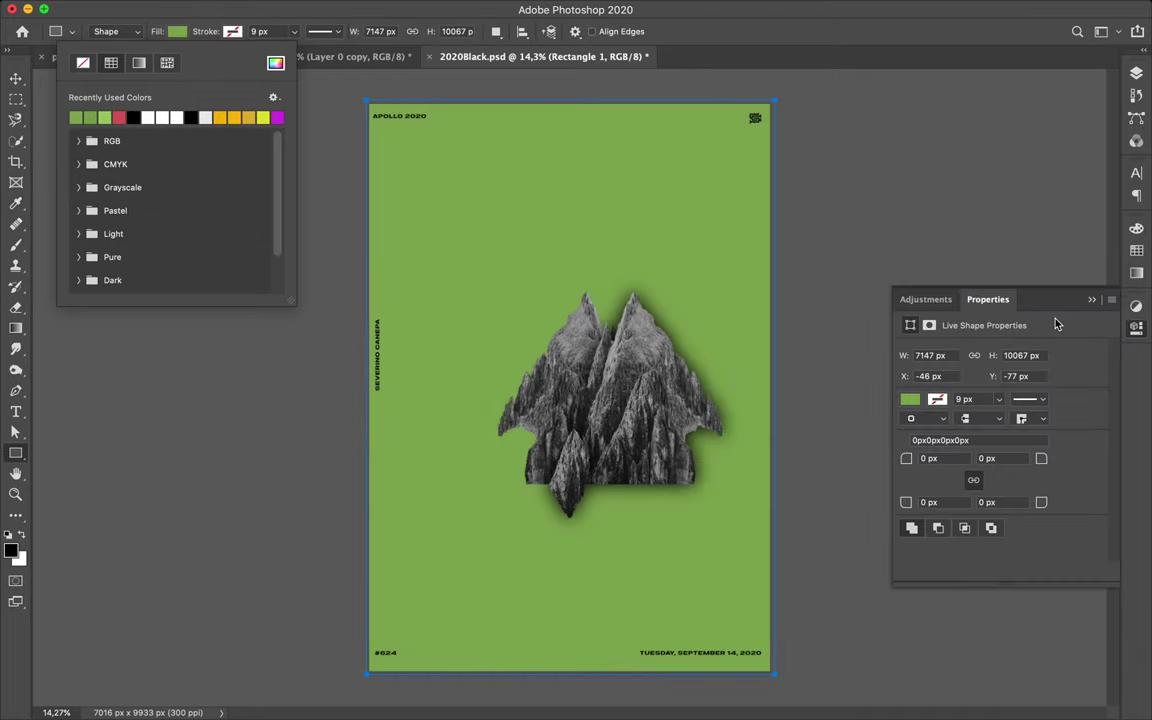
{"action": "left_click", "coordinate": [276, 63]}
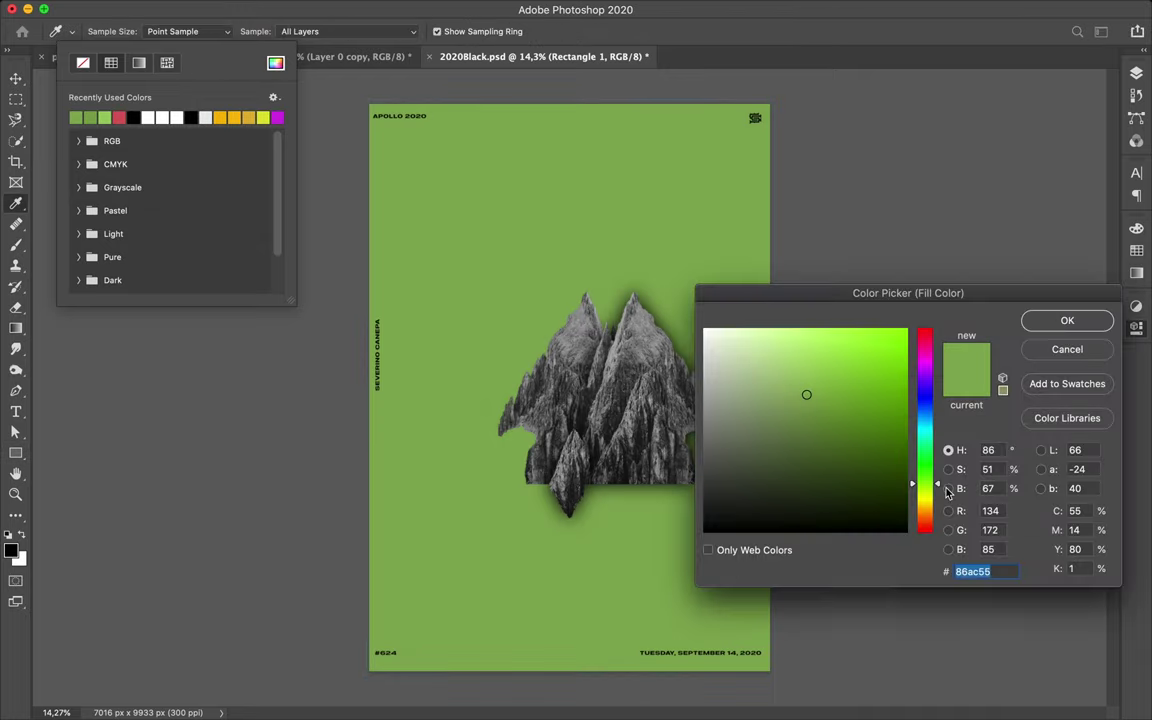
{"action": "left_click_drag", "start_coordinate": [940, 488], "coordinate": [937, 472]}
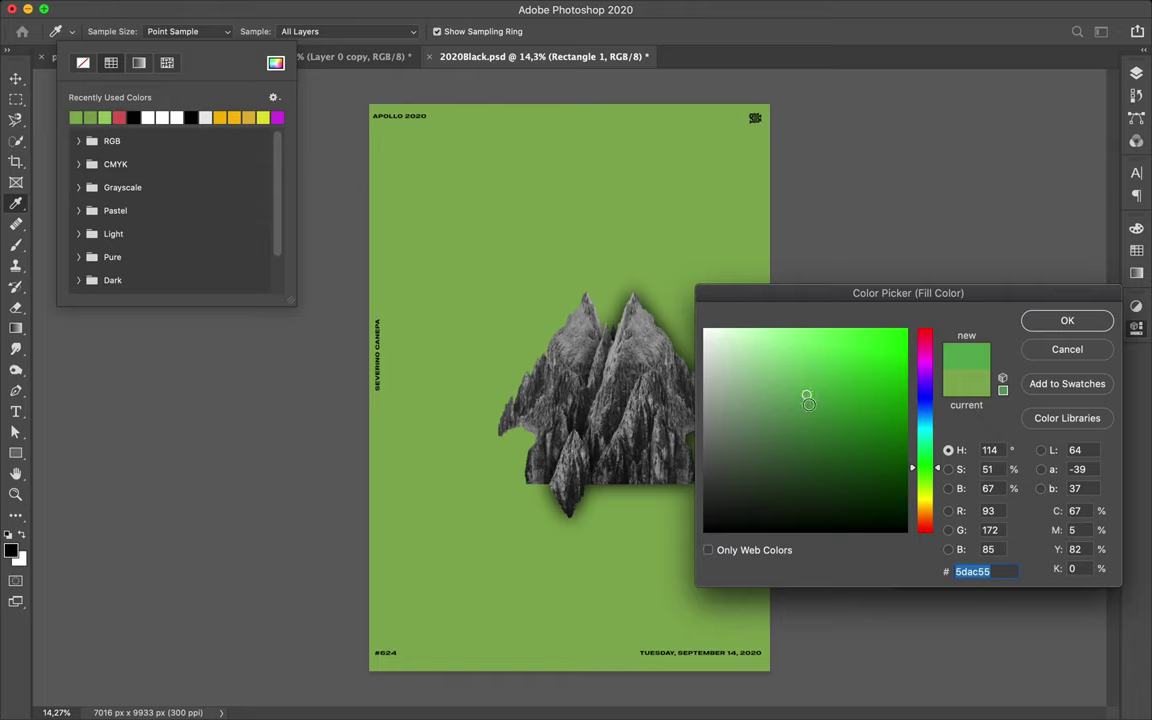
{"action": "left_click", "coordinate": [789, 393]}
{"action": "left_click", "coordinate": [783, 389]}
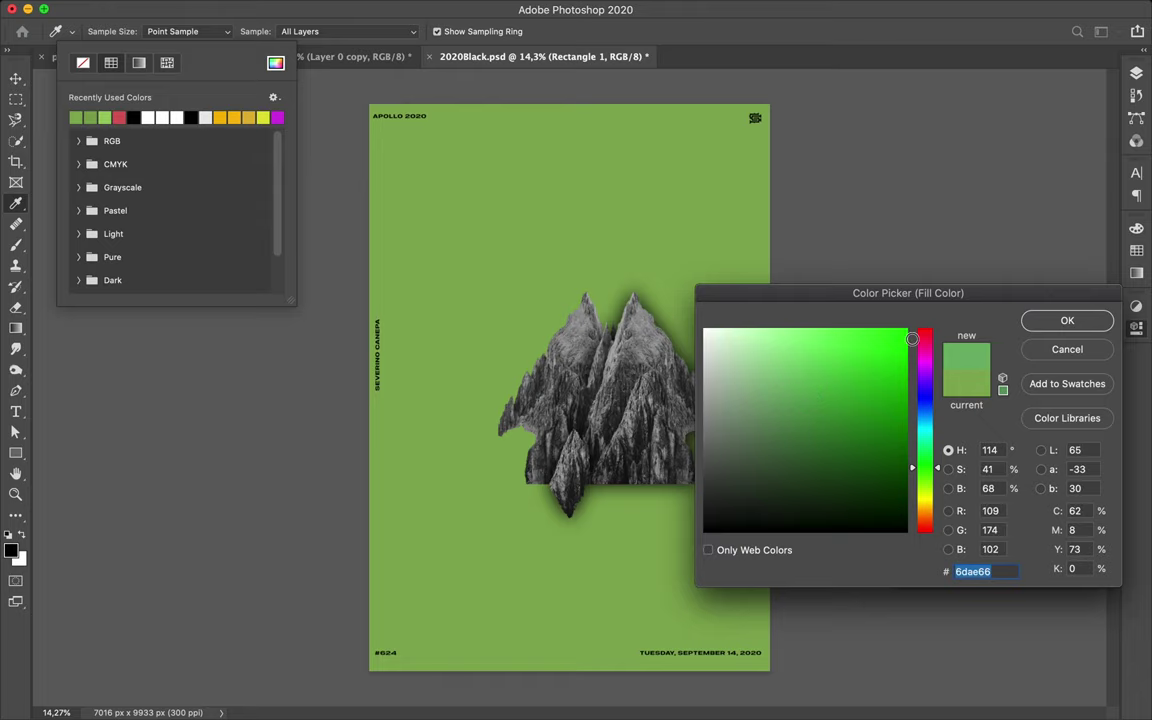
{"action": "left_click", "coordinate": [1066, 322]}
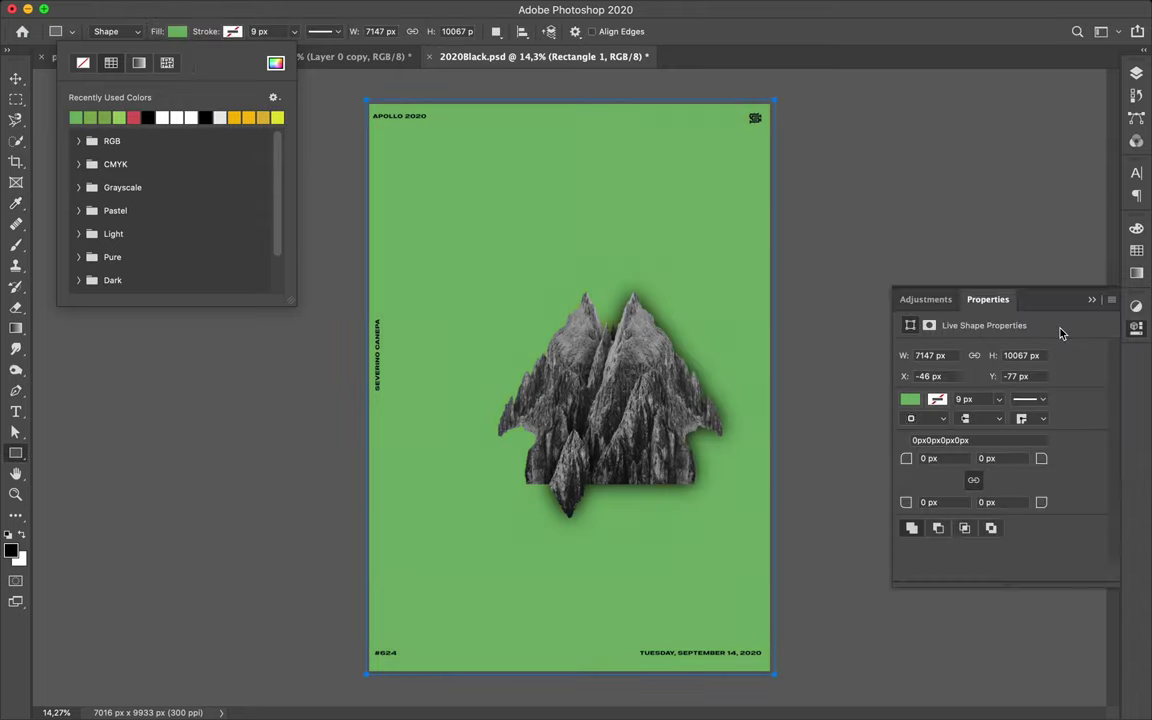
{"action": "key", "text": "v"}
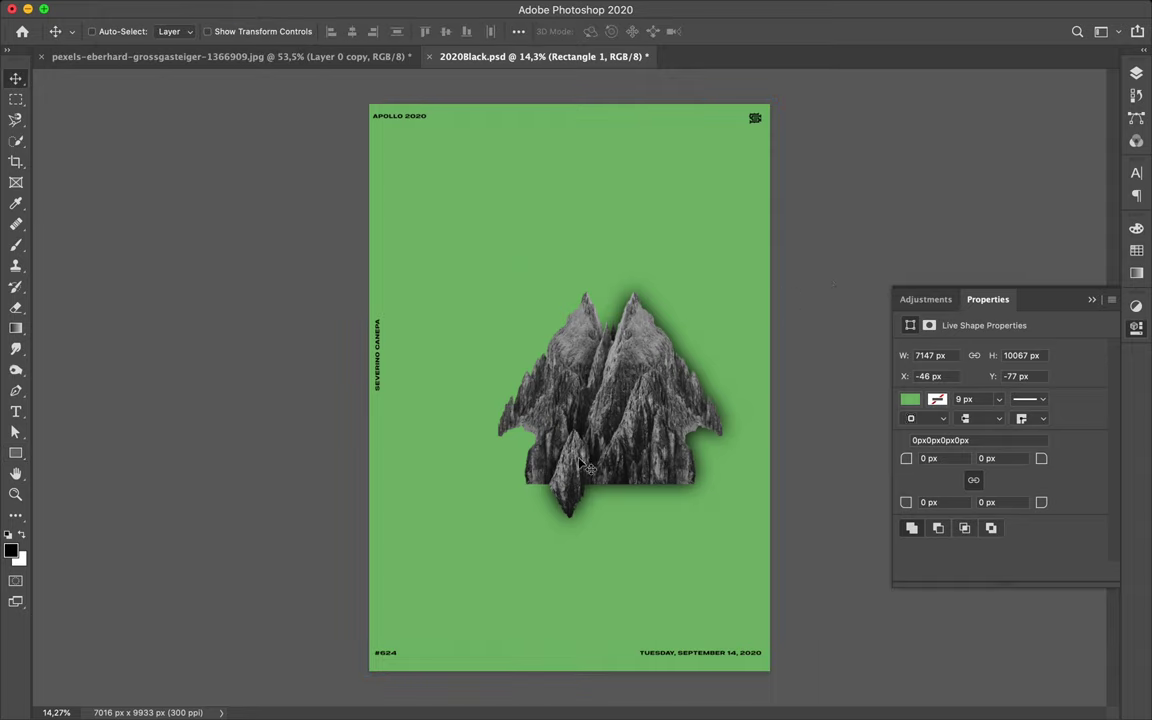
Step: Merge the hanging fragment's Layer 3 shadow into Layer 2
{"action": "key", "text": "super"}
{"action": "left_click", "coordinate": [578, 477], "text": "super"}
{"action": "left_click", "coordinate": [555, 507], "text": "shift+super"}
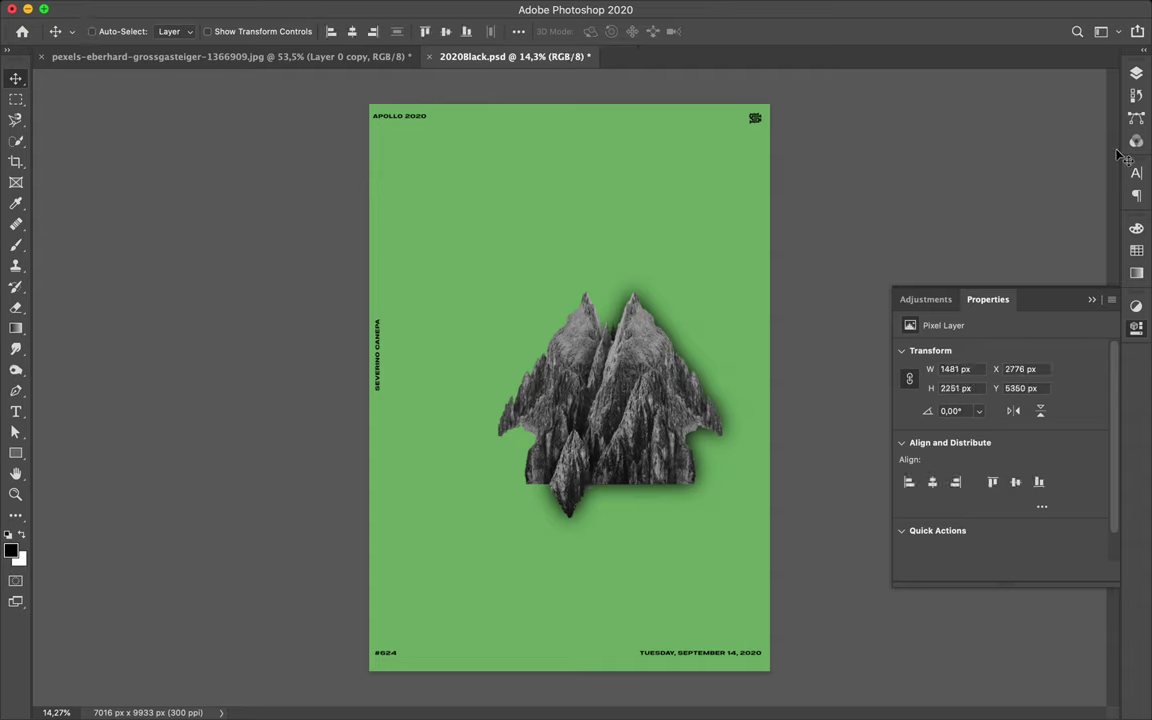
{"action": "left_click", "coordinate": [1136, 73]}
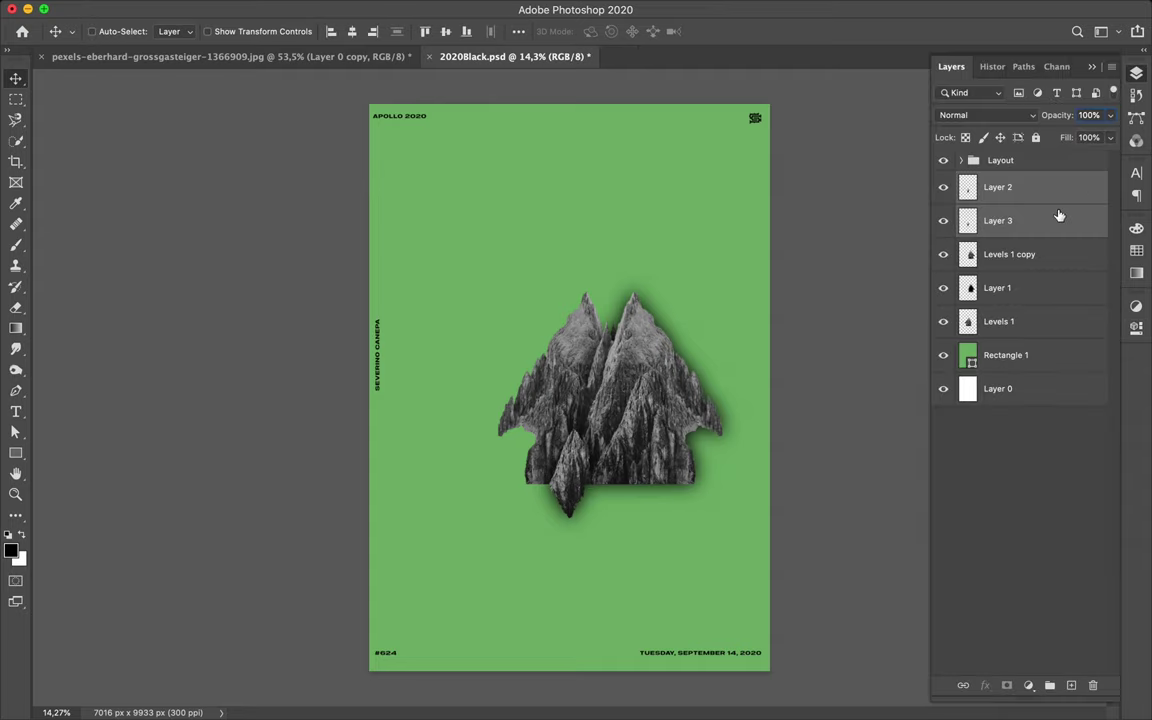
{"action": "key", "text": "super+e"}
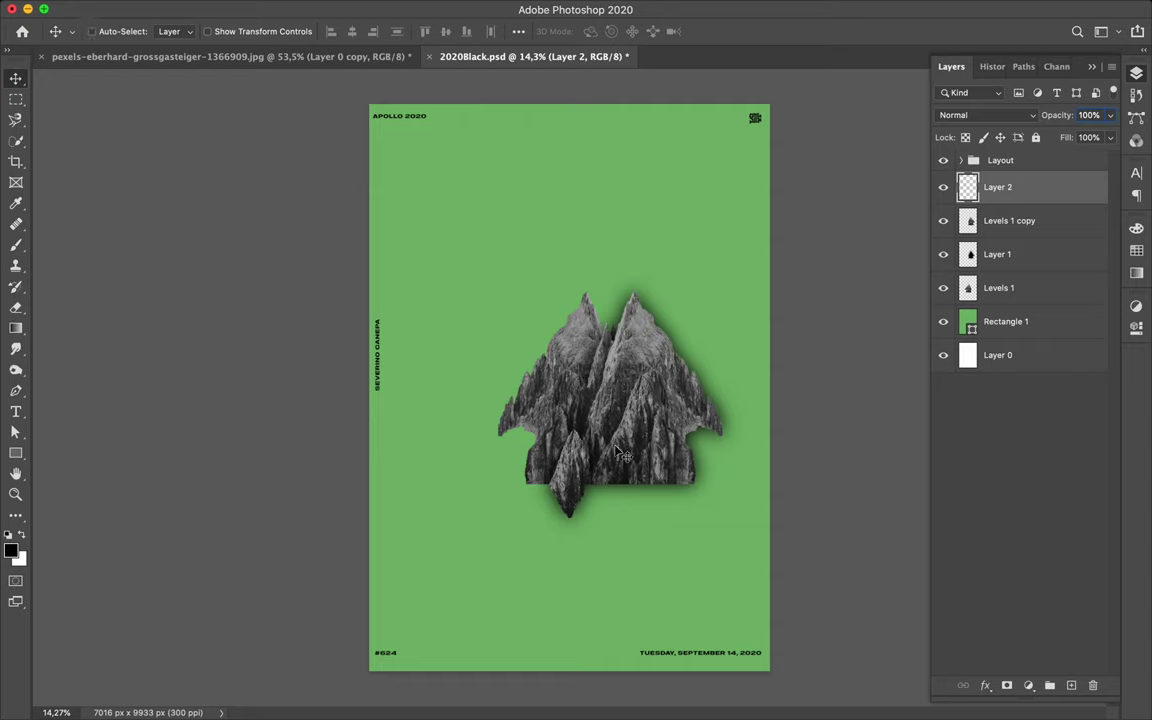
Step: Duplicate the fragment, place it between Levels 1 and Rectangle 1, and shift it to the upper left peak
{"action": "left_click_drag", "start_coordinate": [661, 373], "coordinate": [673, 346]}
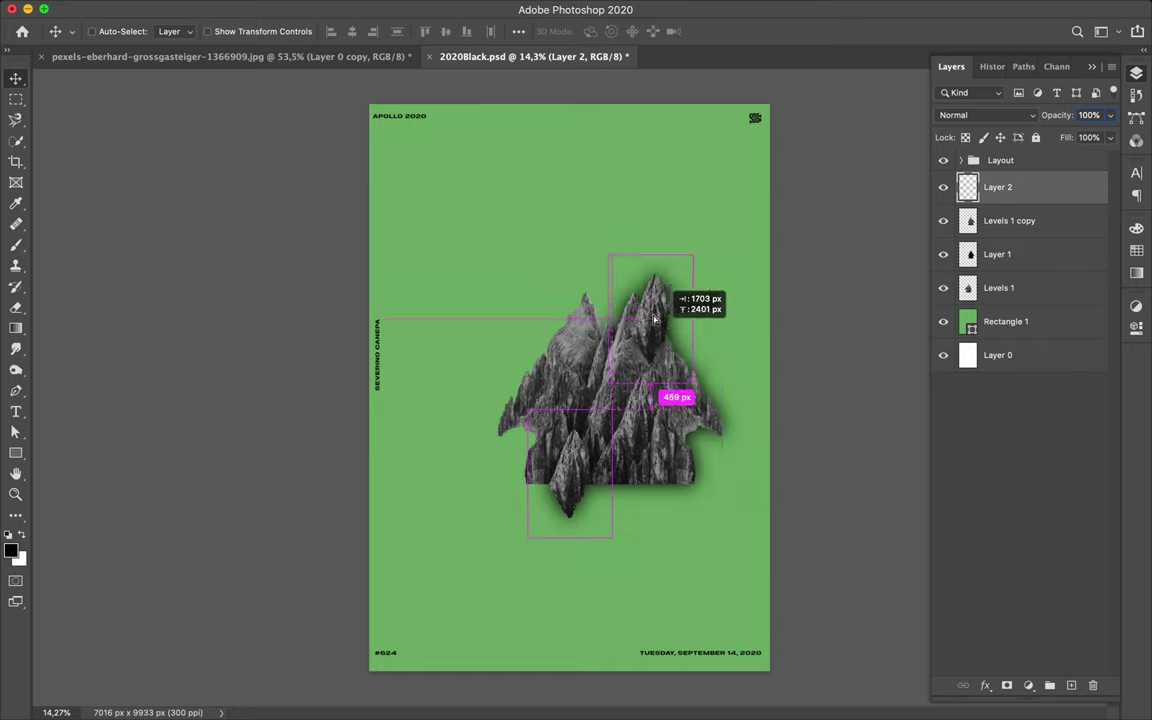
{"action": "left_click_drag", "start_coordinate": [673, 346], "coordinate": [655, 320]}
{"action": "left_click_drag", "start_coordinate": [1025, 188], "coordinate": [1010, 258]}
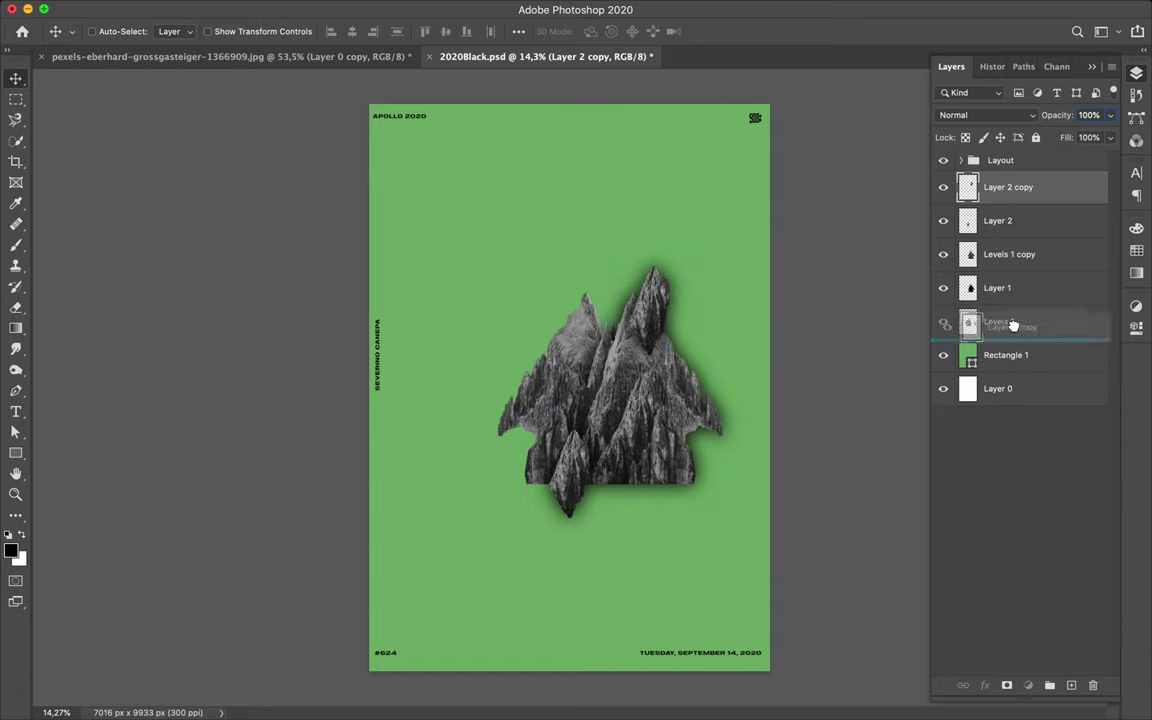
{"action": "left_click_drag", "start_coordinate": [1010, 258], "coordinate": [1005, 322]}
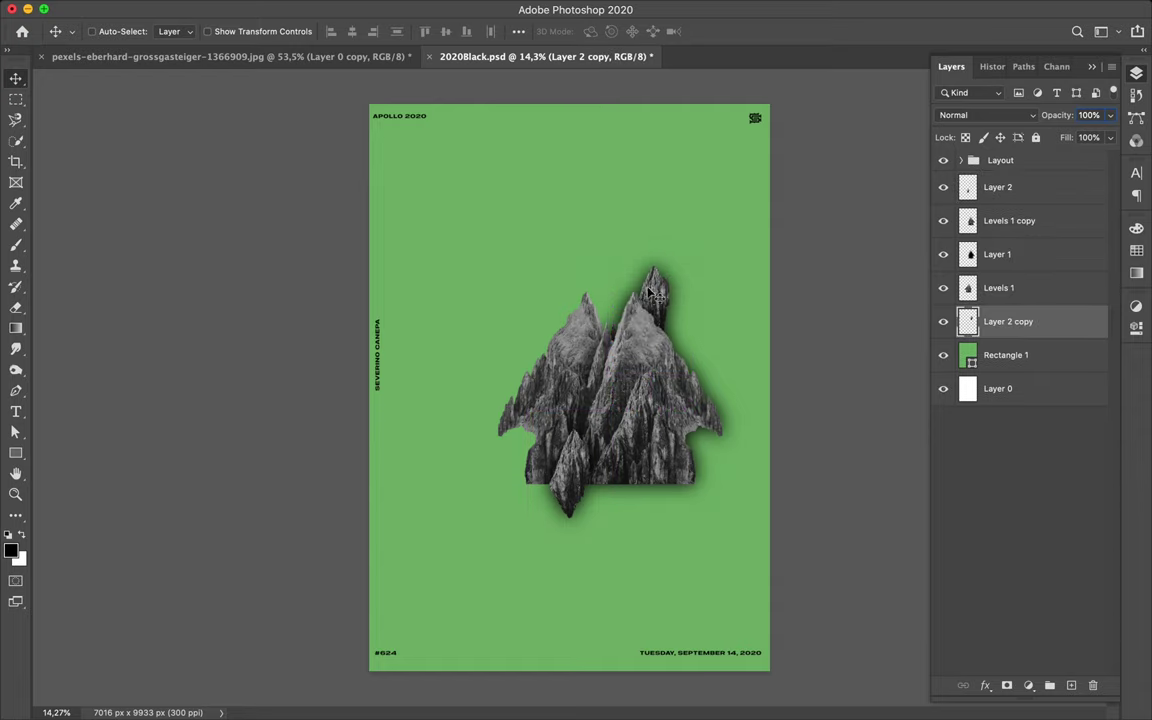
{"action": "left_click_drag", "start_coordinate": [624, 307], "coordinate": [562, 314]}
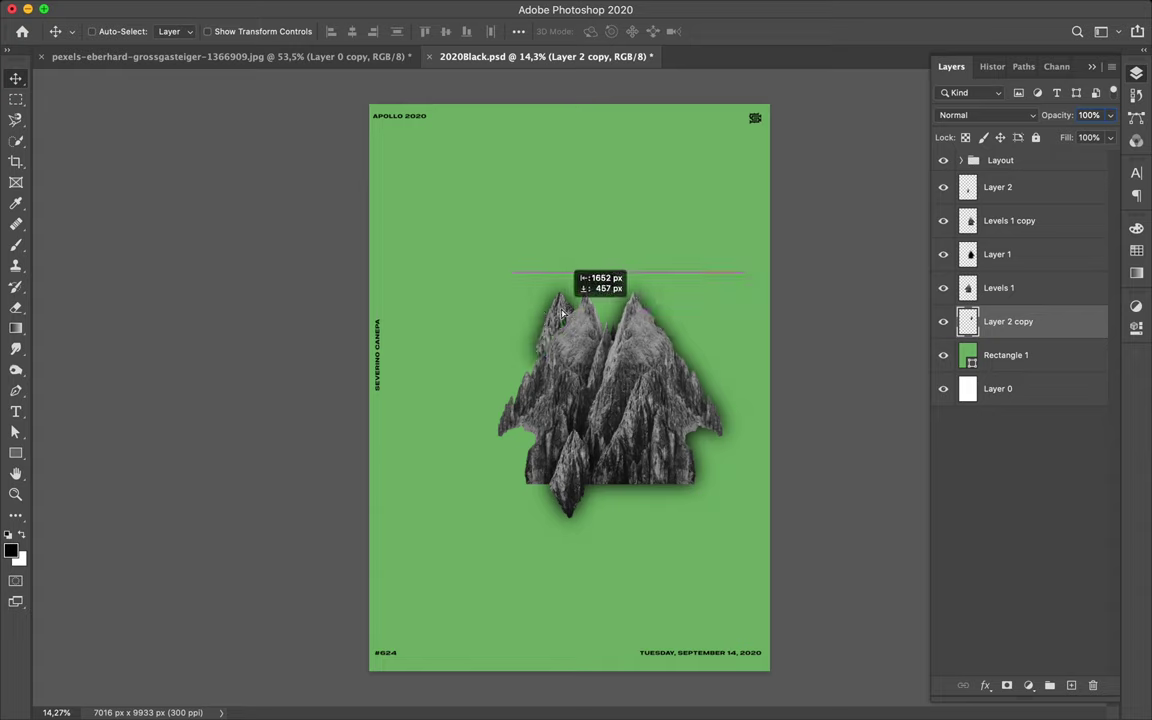
{"action": "left_click_drag", "start_coordinate": [562, 314], "coordinate": [562, 314]}
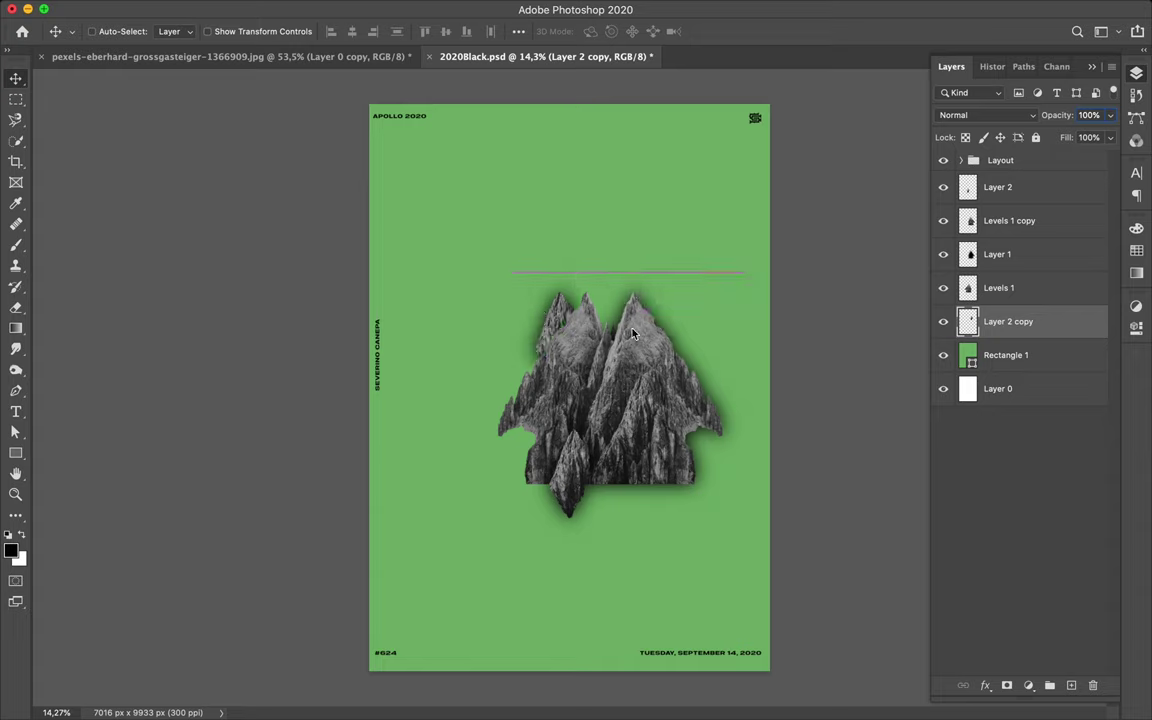
Step: Delete Levels 1, then duplicate Levels 1 copy together with its Layer 1 shadow
{"action": "left_click", "coordinate": [562, 370]}
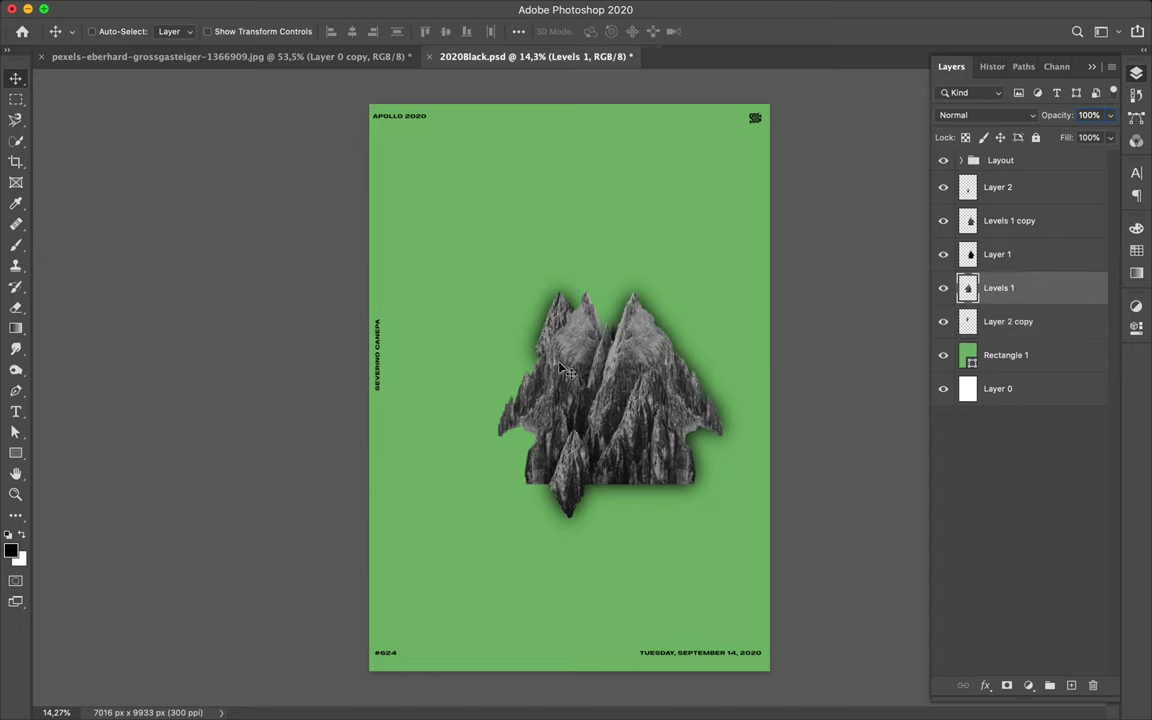
{"action": "key", "text": "BackSpace"}
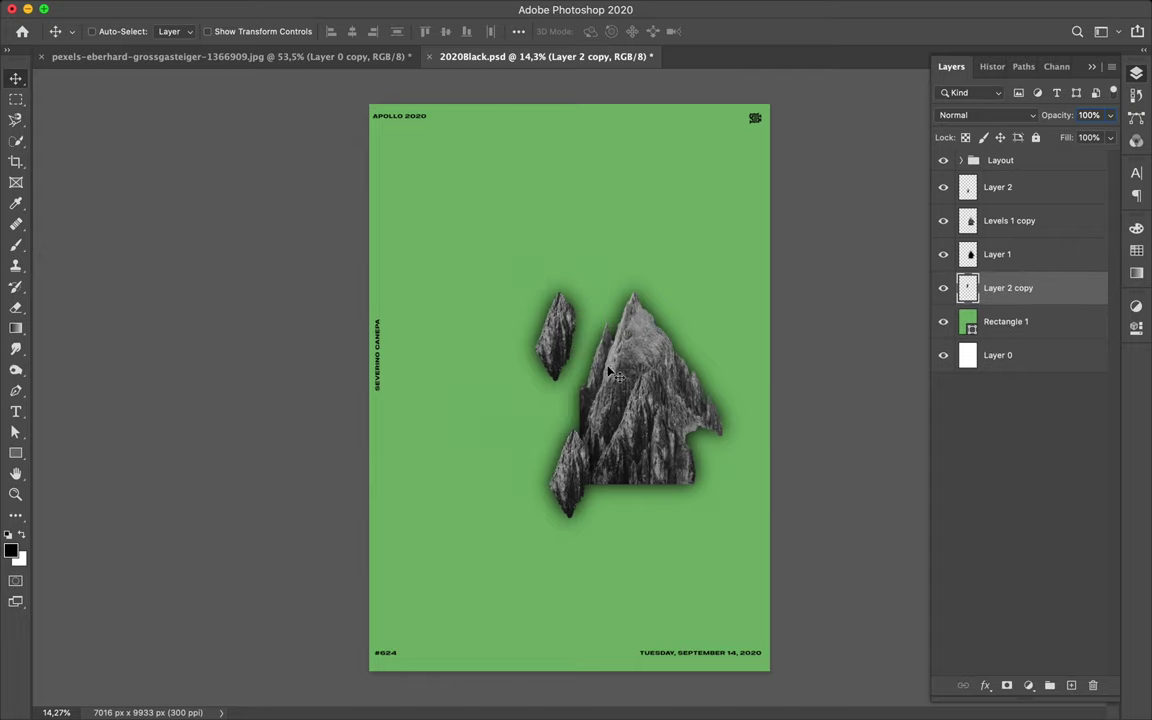
{"action": "left_click", "coordinate": [641, 375]}
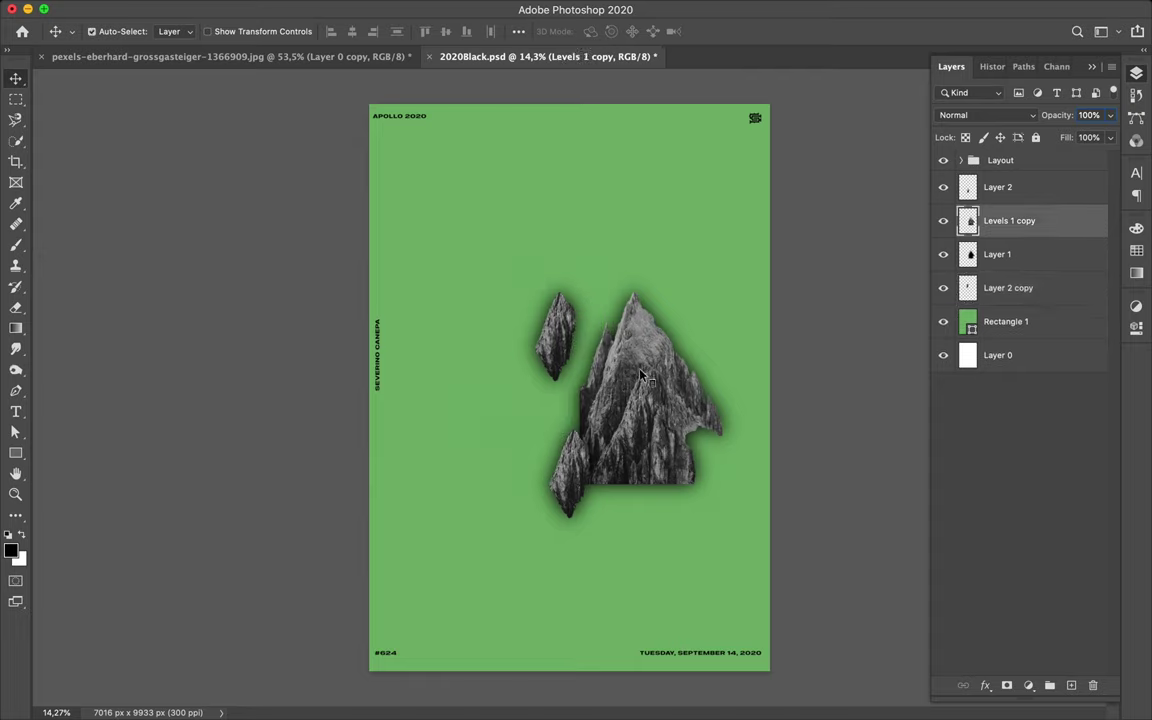
{"action": "left_click", "coordinate": [617, 320], "text": "shift"}
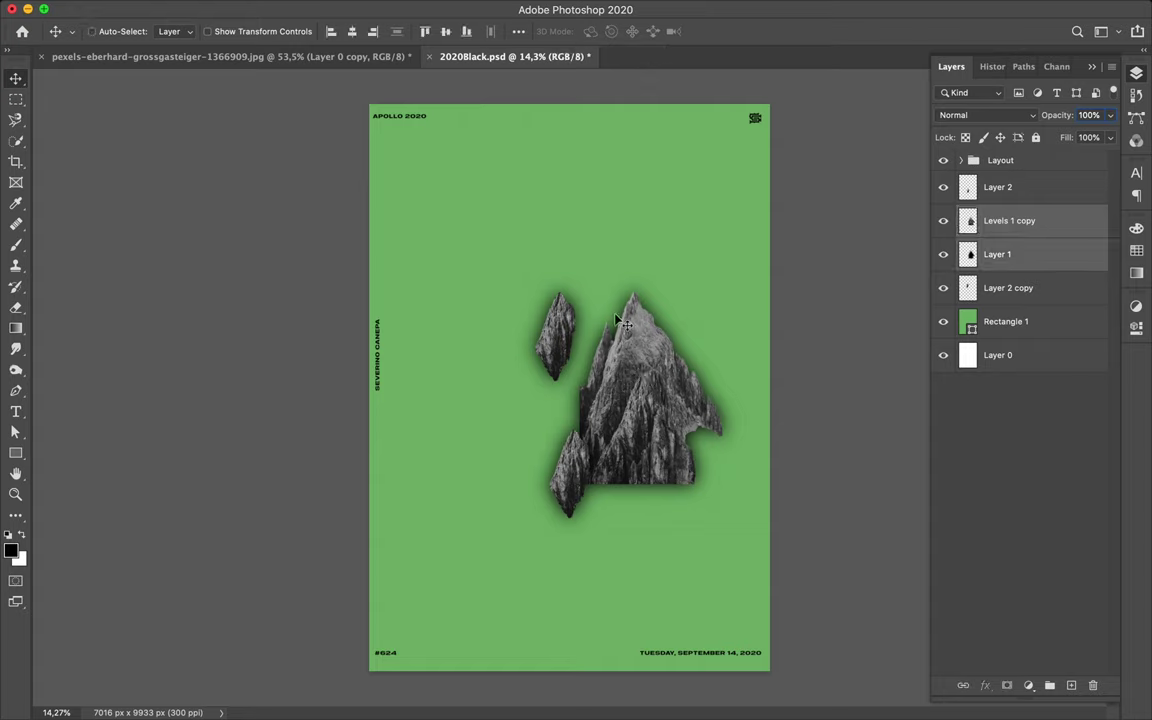
{"action": "left_click_drag", "start_coordinate": [991, 232], "coordinate": [992, 221]}
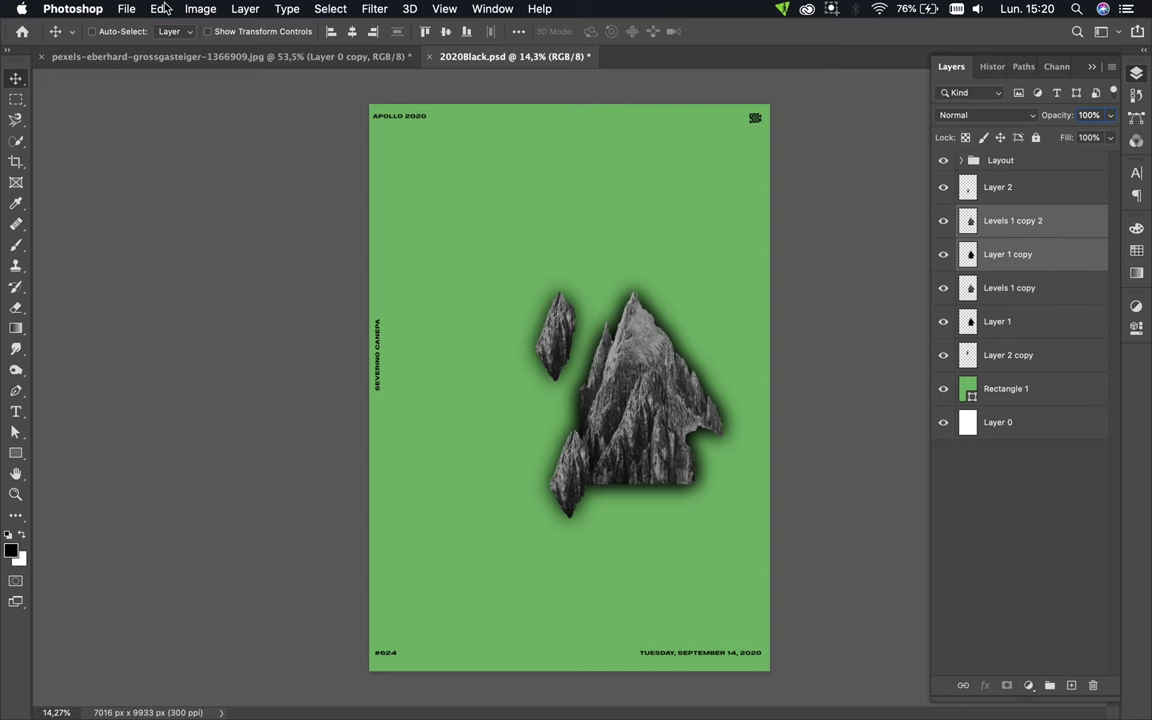
Step: Flip the duplicated peak and shadow horizontally, place them below Layer 1, and slide them left
{"action": "left_click", "coordinate": [160, 8]}
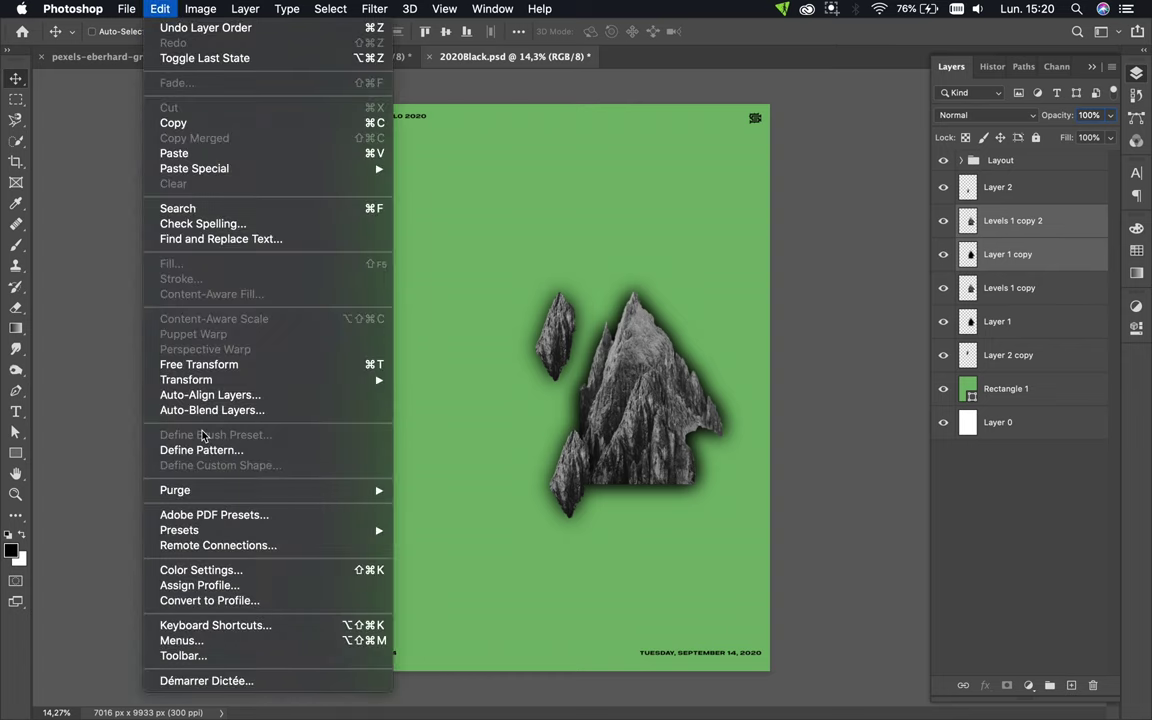
{"action": "mouse_move", "coordinate": [186, 380]}
{"action": "left_click", "coordinate": [446, 631]}
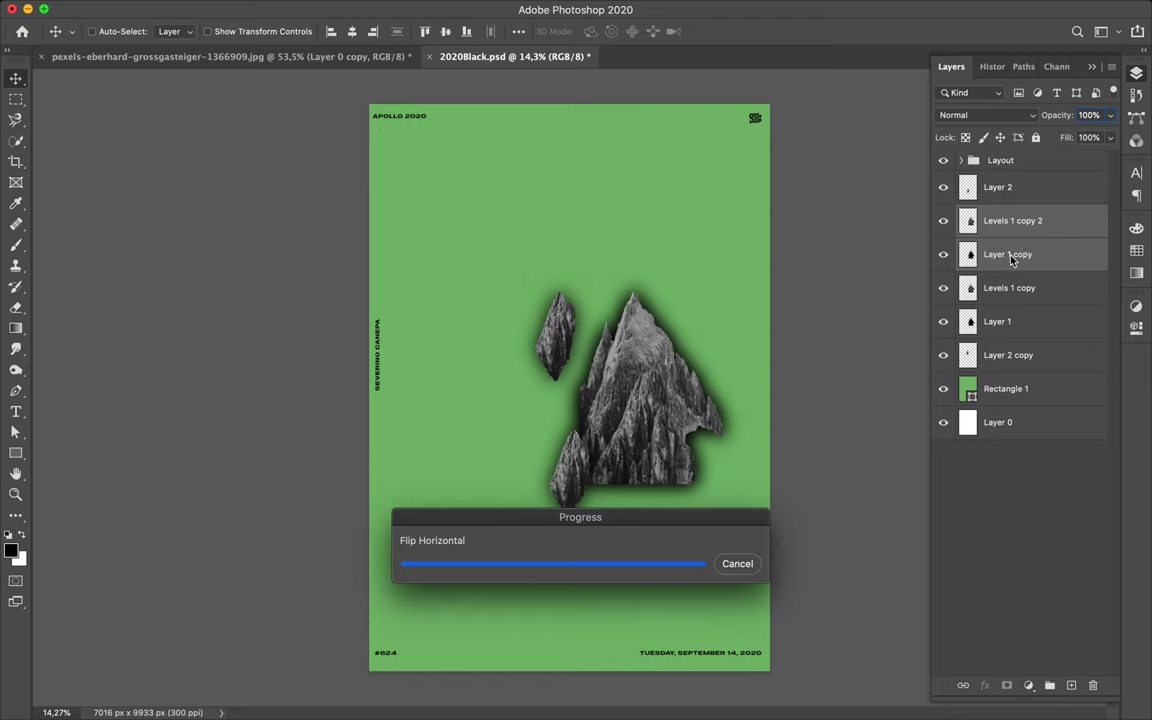
{"action": "left_click_drag", "start_coordinate": [1008, 258], "coordinate": [1015, 332]}
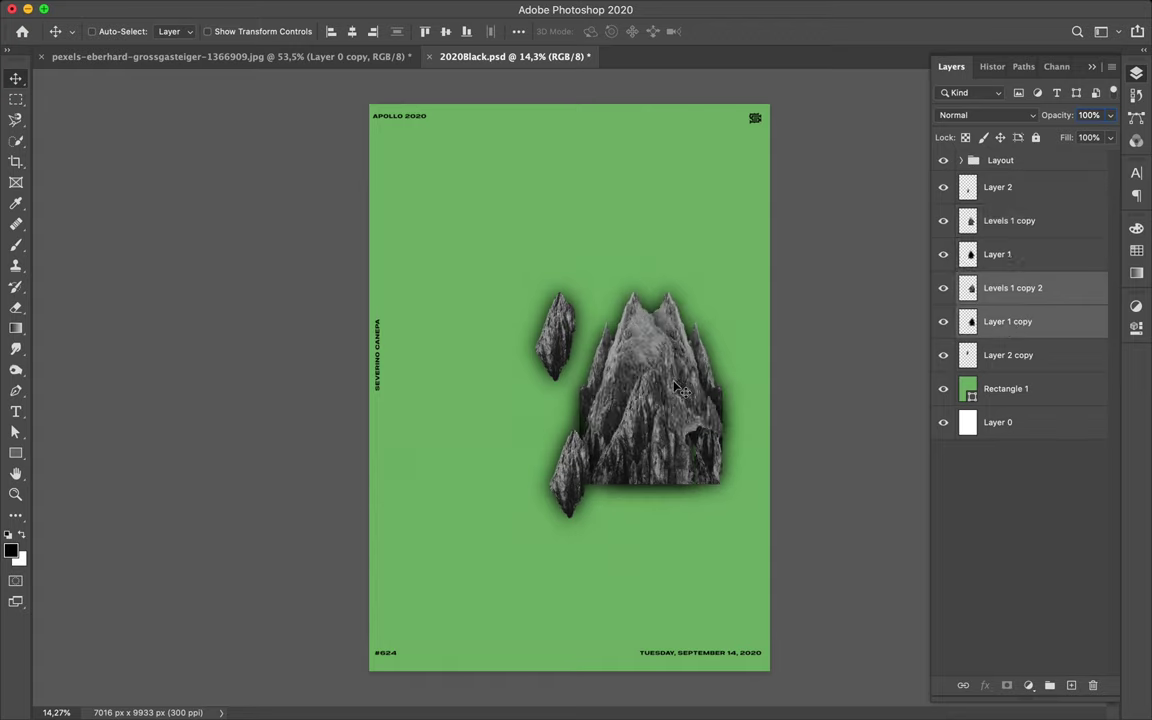
{"action": "left_click_drag", "start_coordinate": [680, 390], "coordinate": [567, 386]}
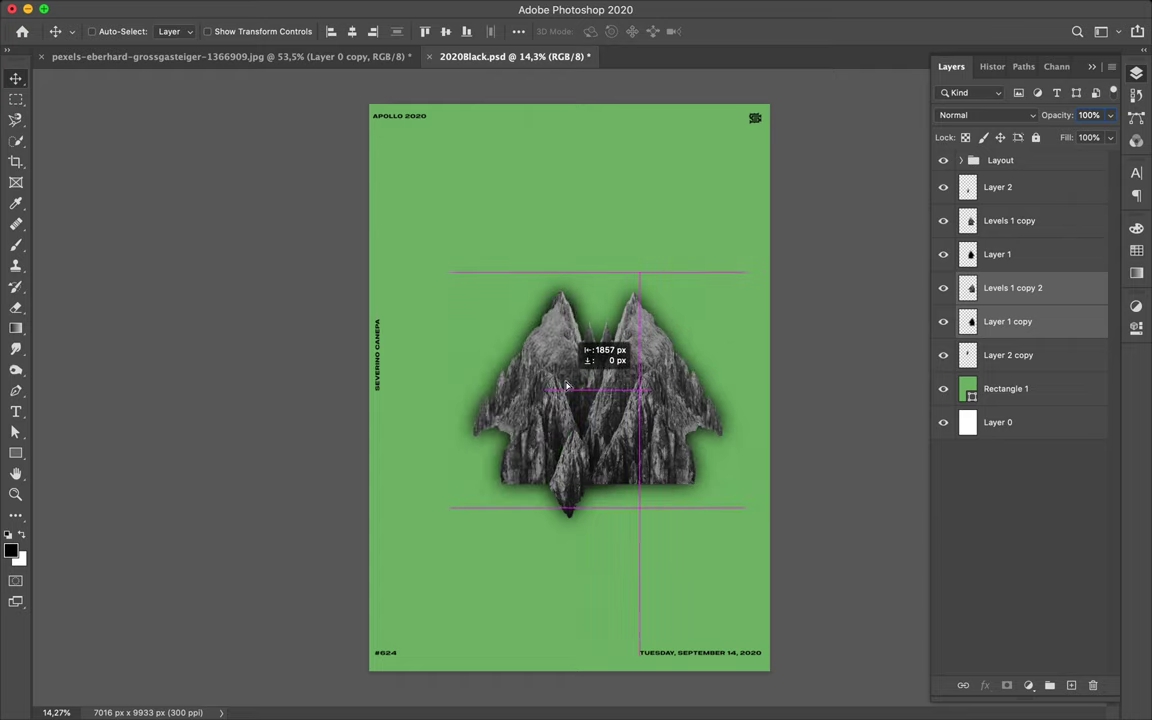
{"action": "left_click_drag", "start_coordinate": [567, 386], "coordinate": [588, 388]}
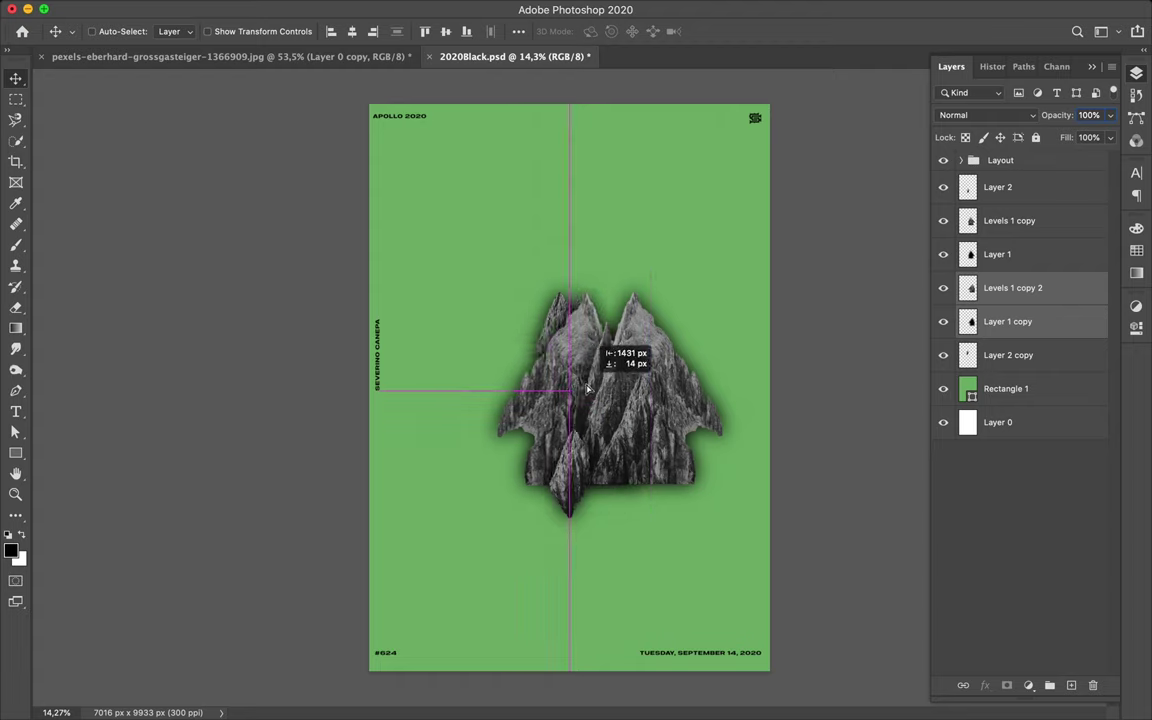
{"action": "left_click_drag", "start_coordinate": [588, 388], "coordinate": [590, 392]}
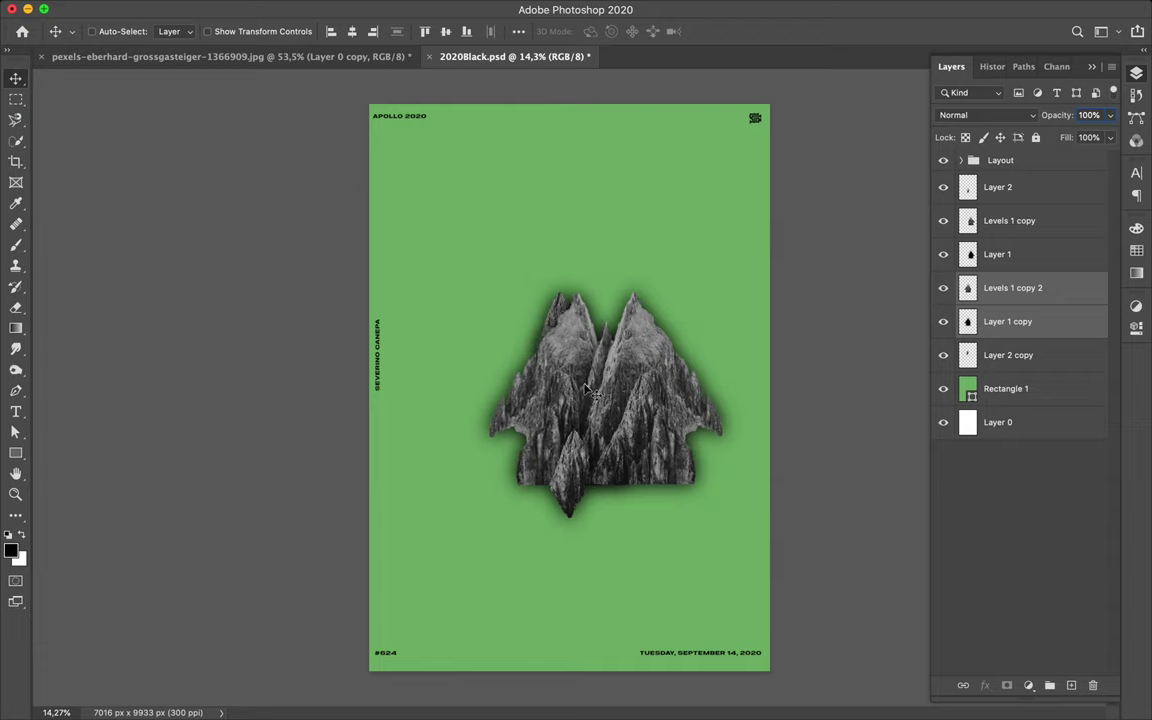
Step: Try shifting the Layer 1 copy shadow left, then undo the move
{"action": "left_click", "coordinate": [556, 313]}
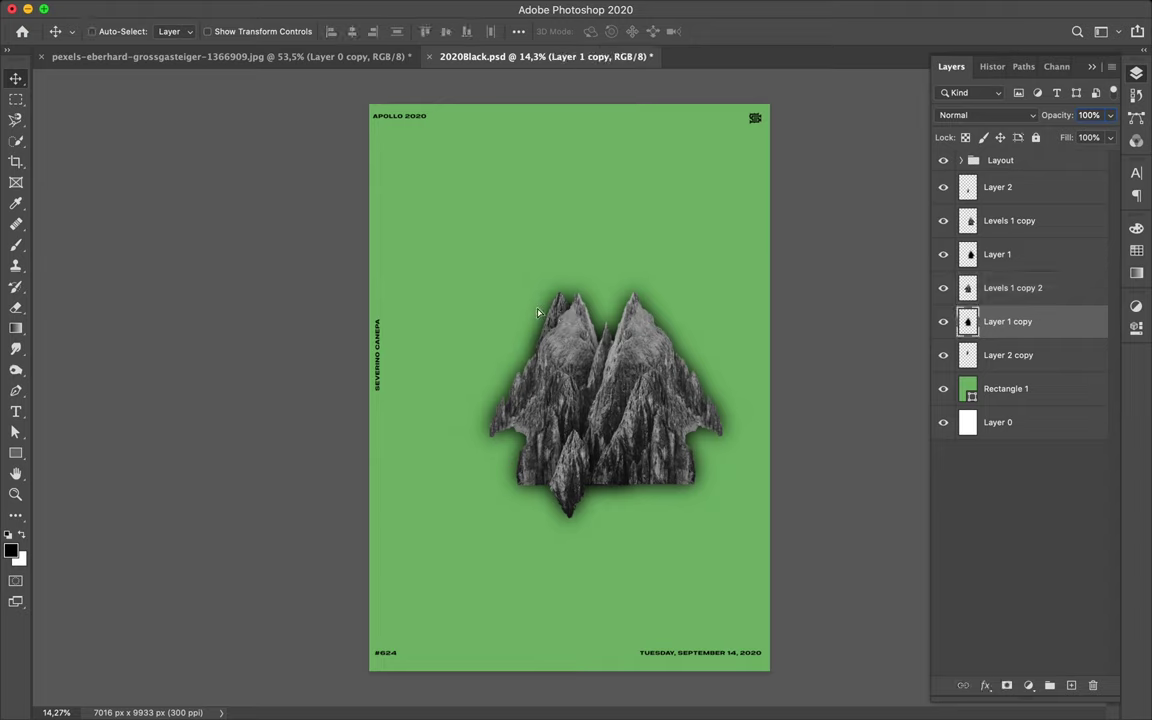
{"action": "left_click_drag", "start_coordinate": [537, 313], "coordinate": [523, 315]}
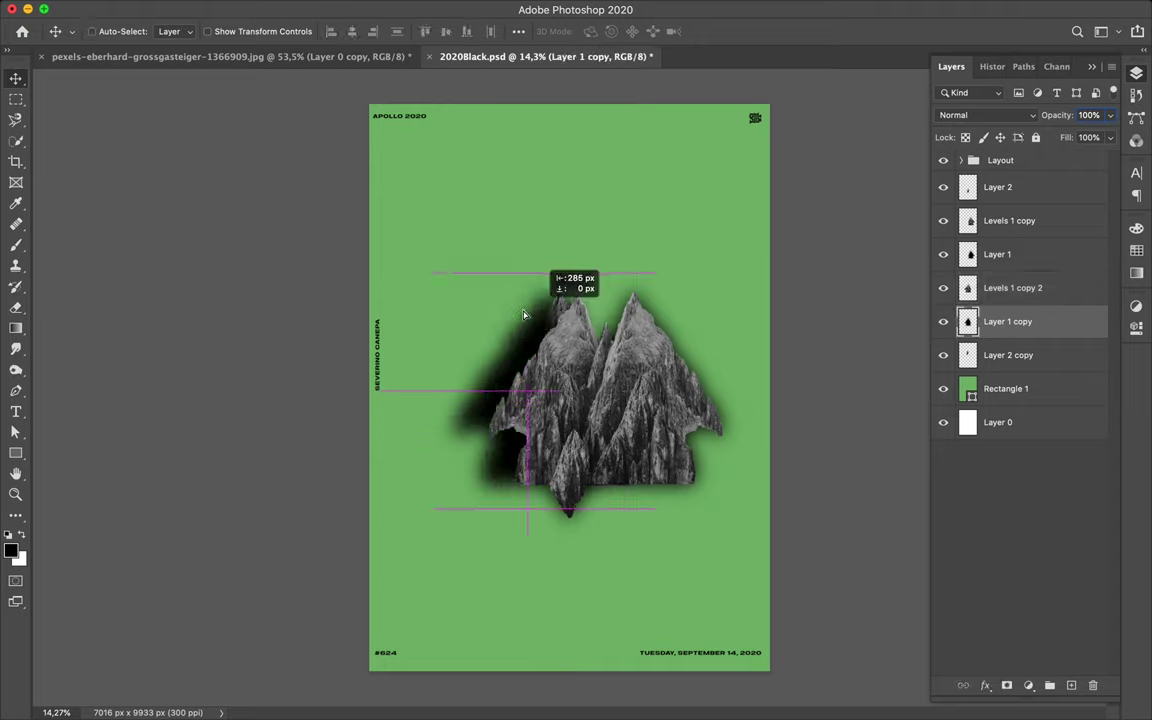
{"action": "key", "text": "super+z"}
Step: Nudge the Layer 2 copy rock fragment slightly into place near the central peaks
{"action": "left_click", "coordinate": [1024, 298], "text": "shift"}
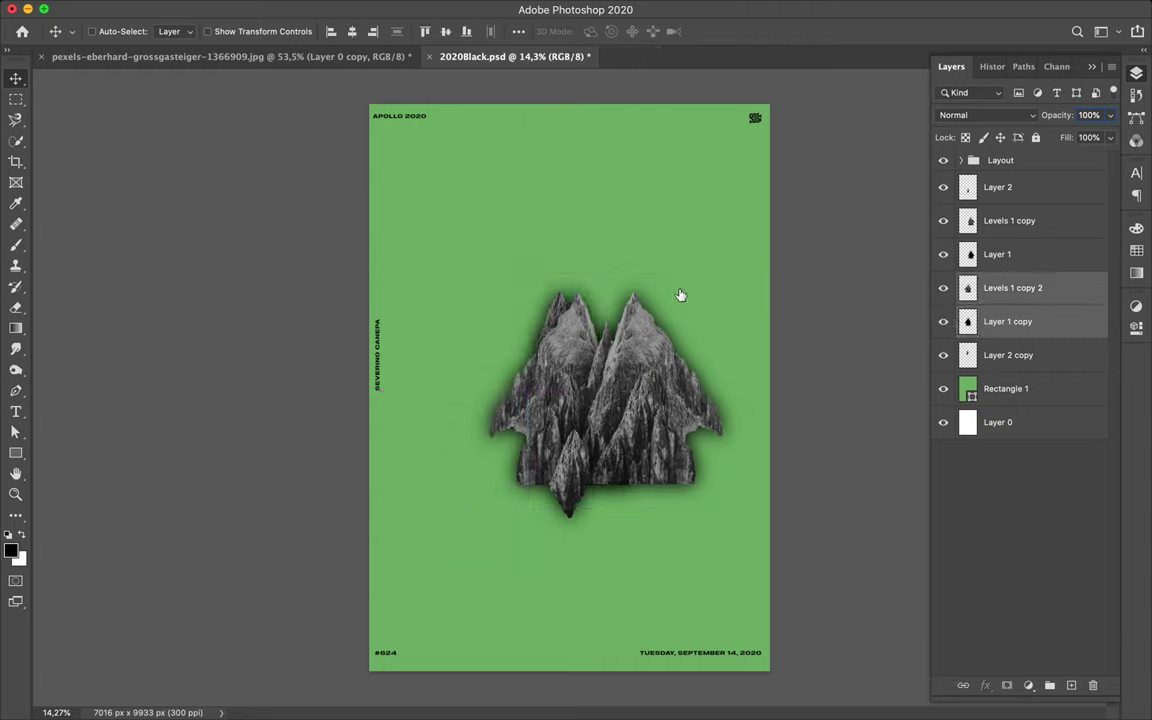
{"action": "left_click", "coordinate": [561, 300], "text": "super"}
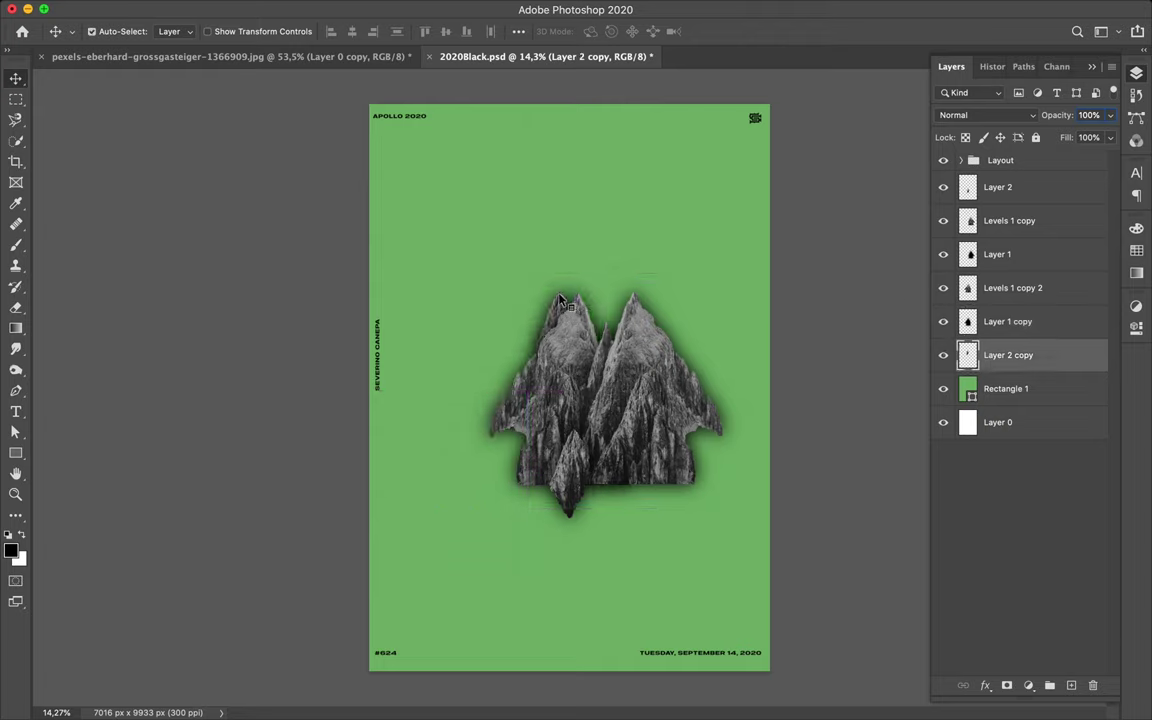
{"action": "left_click_drag", "start_coordinate": [545, 302], "coordinate": [547, 308]}
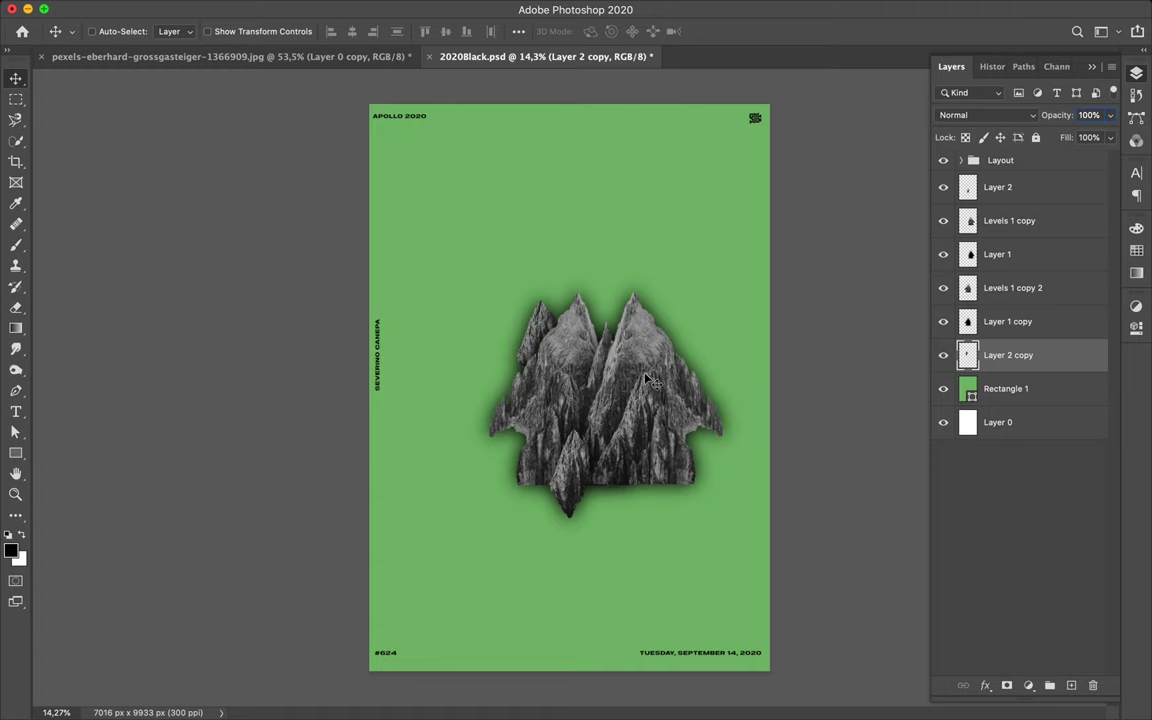
{"action": "scroll", "coordinate": [648, 380], "scroll_direction": "up", "scroll_amount": 3}
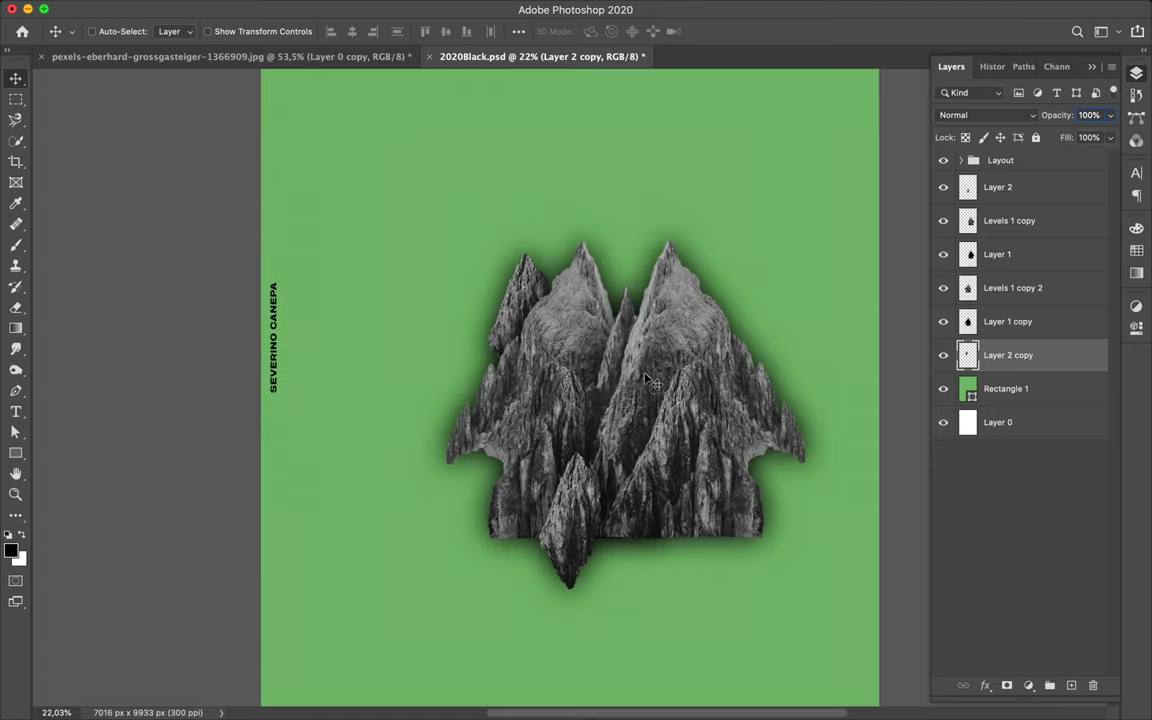
Step: Magnetic-lasso the right peak's narrow ridge on Levels 1 copy and copy it to Layer 3
{"action": "left_click", "coordinate": [664, 350]}
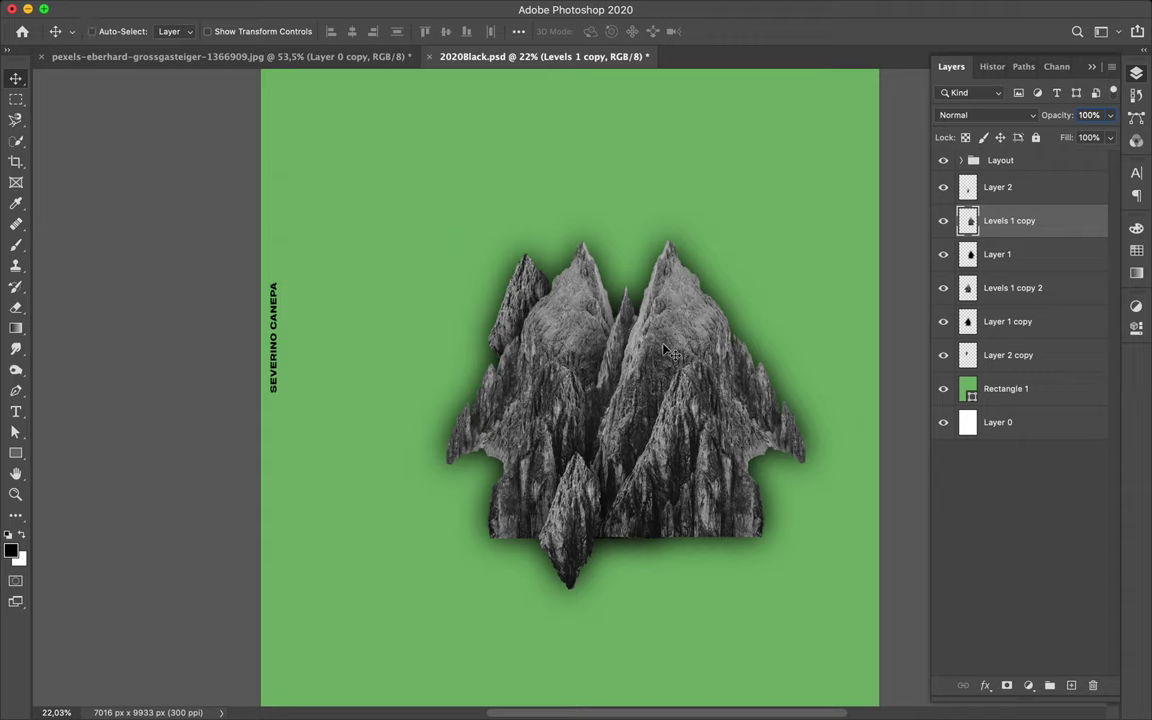
{"action": "key", "text": "l"}
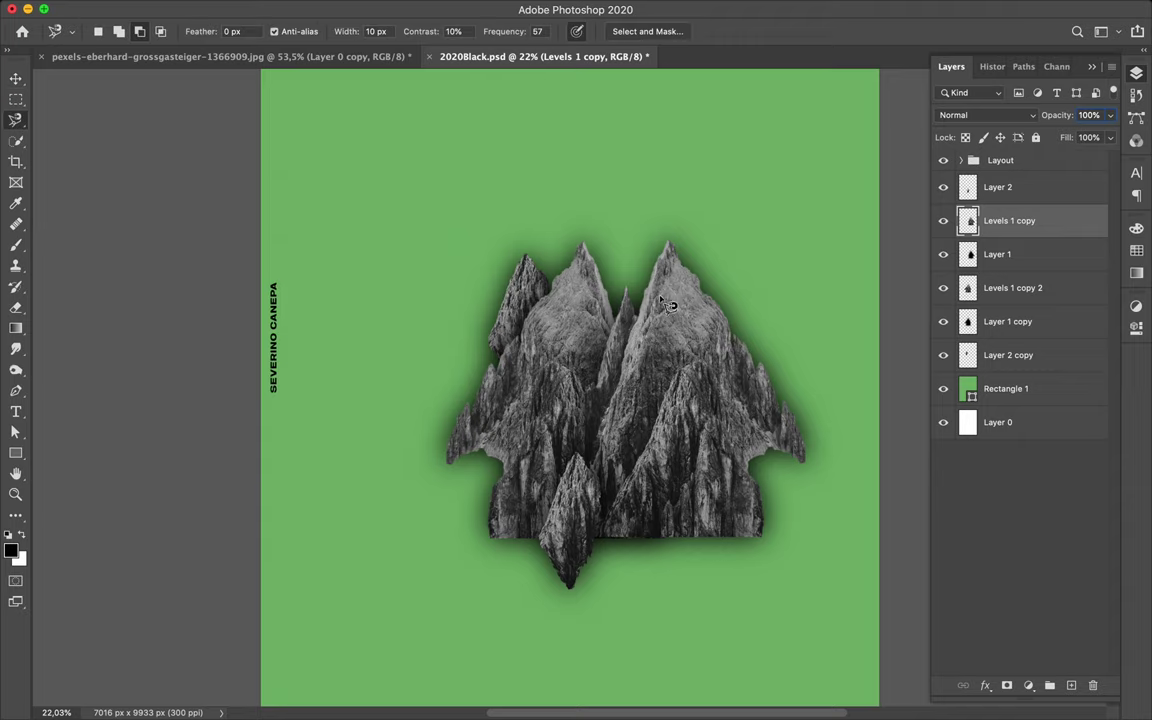
{"action": "left_click", "coordinate": [659, 298]}
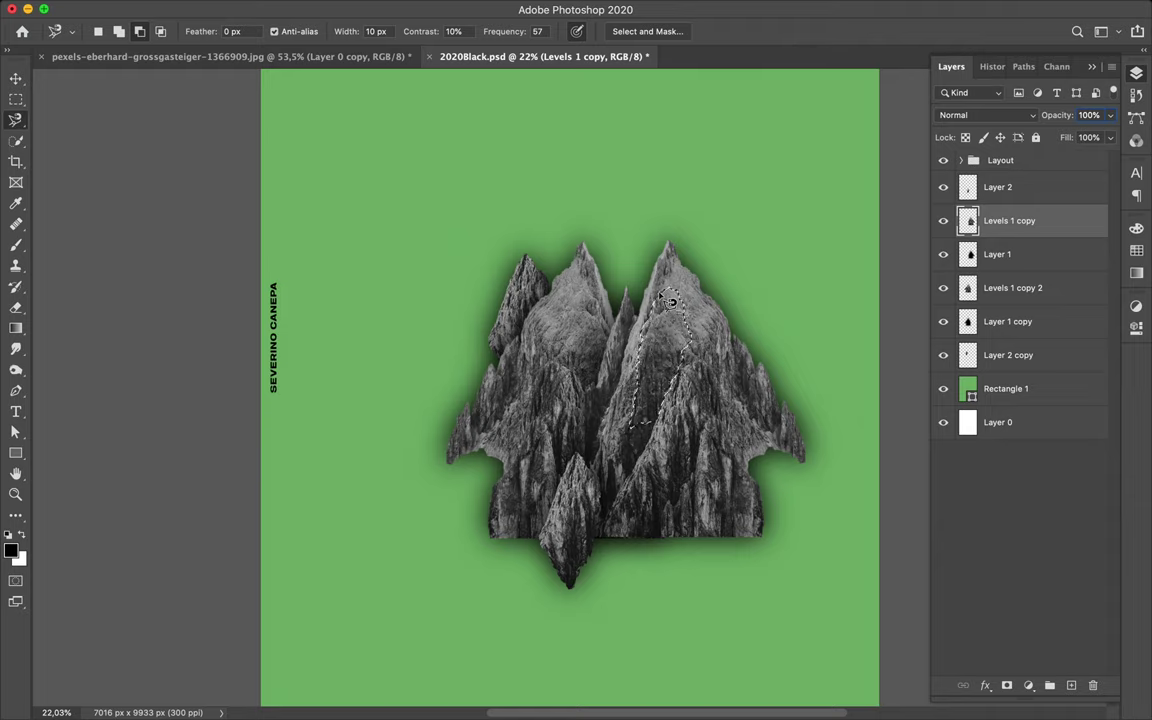
{"action": "double_click", "coordinate": [689, 302]}
{"action": "key", "text": "ctrl+d"}
{"action": "key", "text": "ctrl+shift+alt+n"}
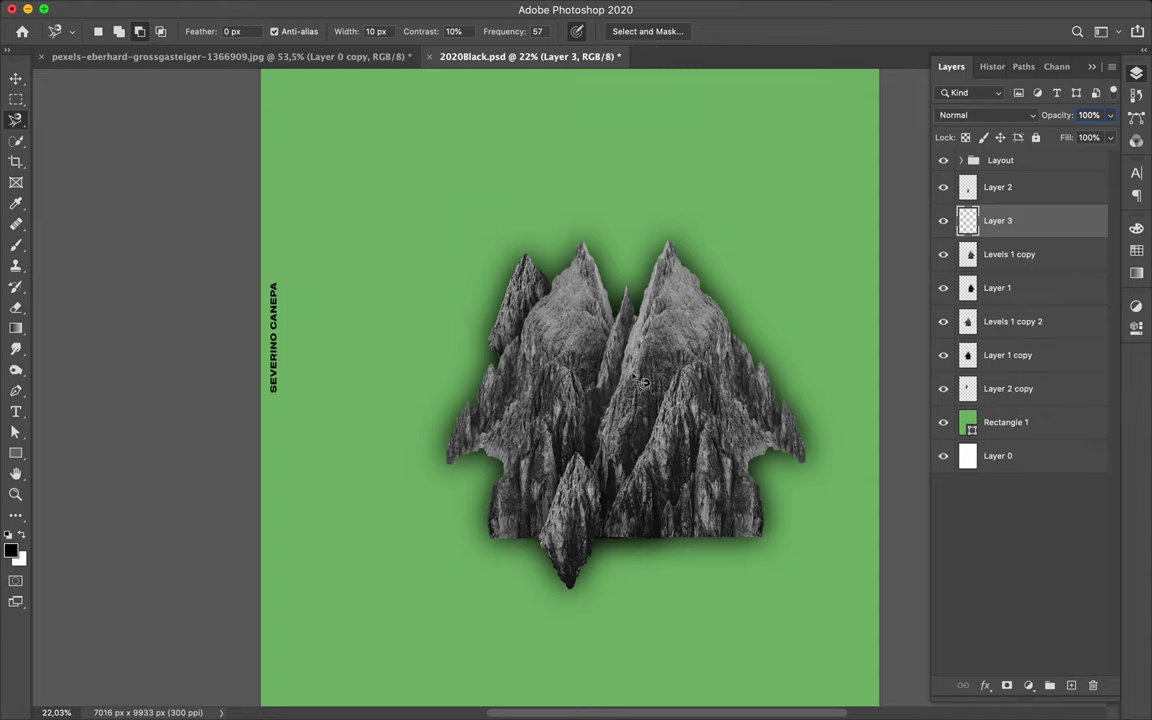
{"action": "key", "text": "v"}
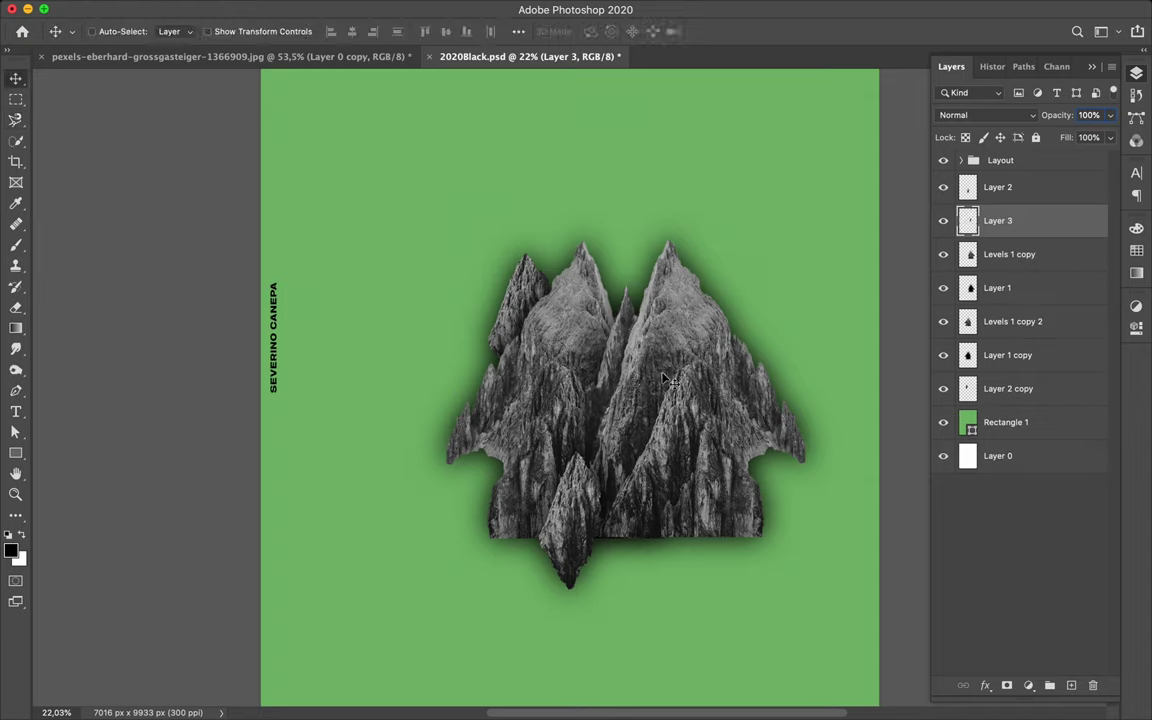
Step: Rotate the Layer 3 ridge about -11.2° and move it below the mountain's right base
{"action": "left_click_drag", "start_coordinate": [607, 358], "coordinate": [703, 286]}
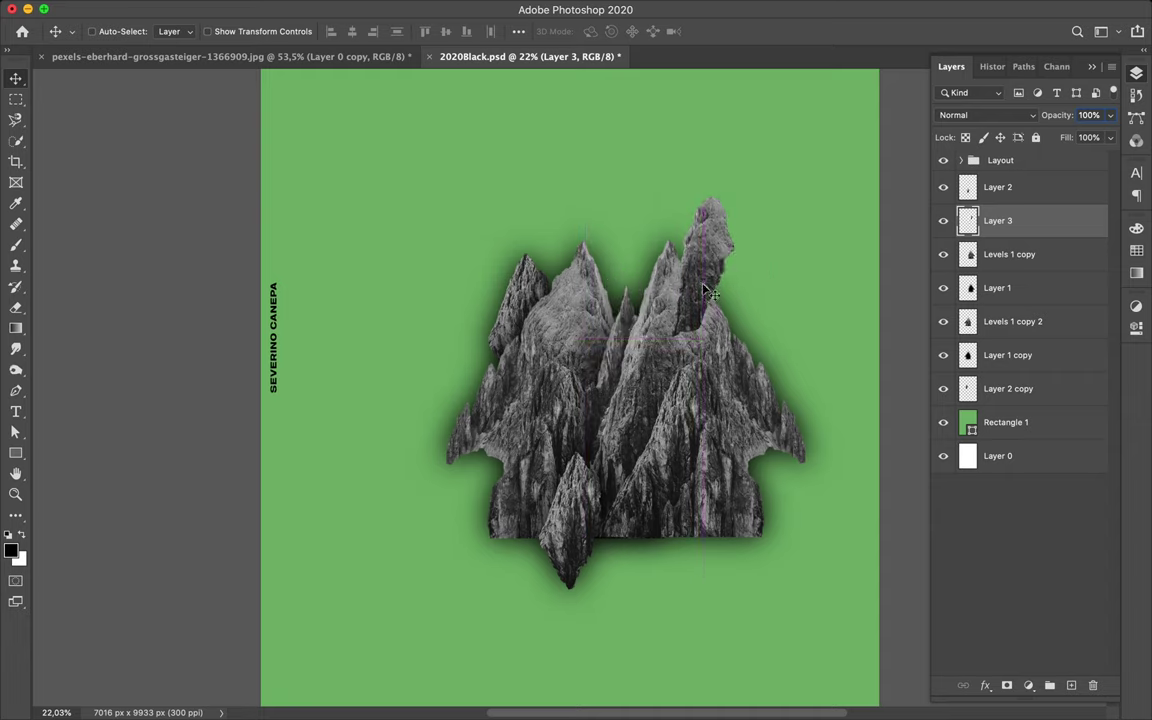
{"action": "key", "text": "ctrl+t"}
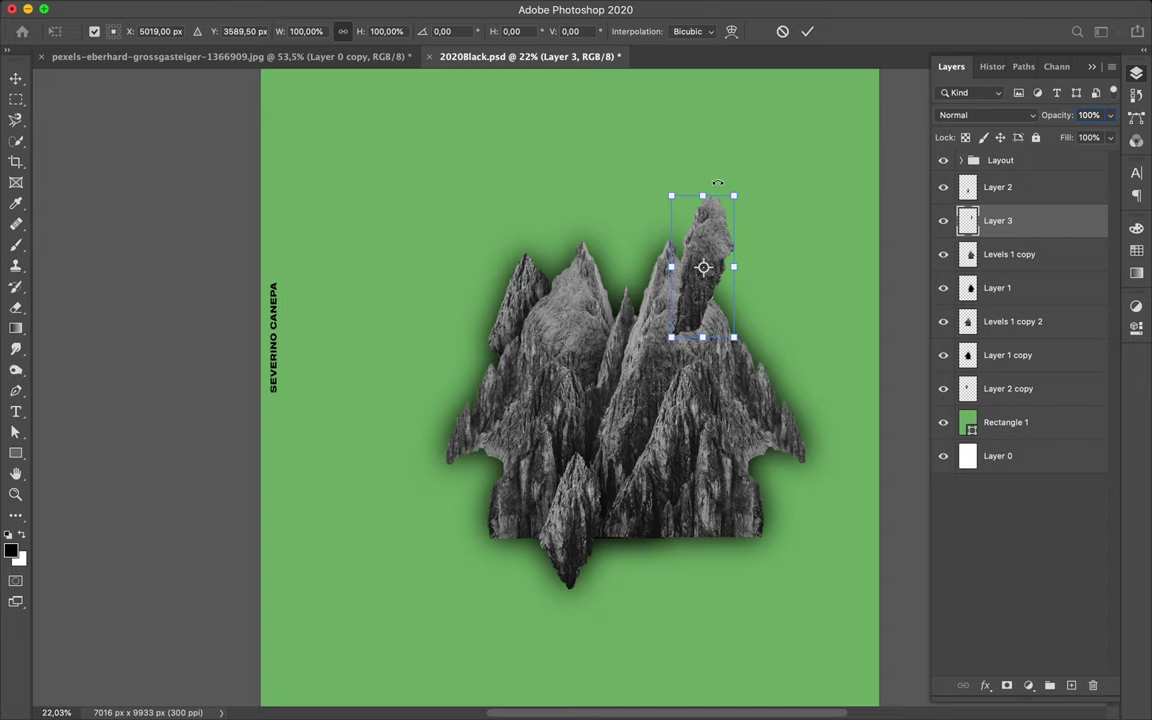
{"action": "left_click_drag", "start_coordinate": [698, 179], "coordinate": [691, 179]}
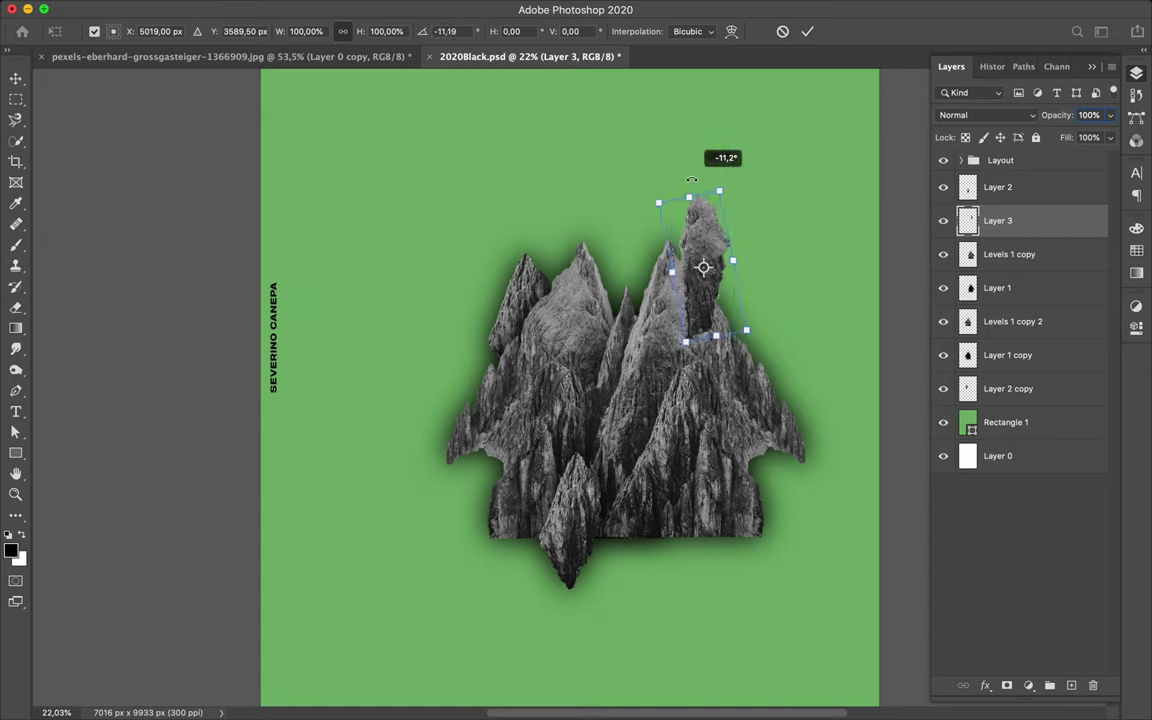
{"action": "left_click_drag", "start_coordinate": [691, 179], "coordinate": [691, 179]}
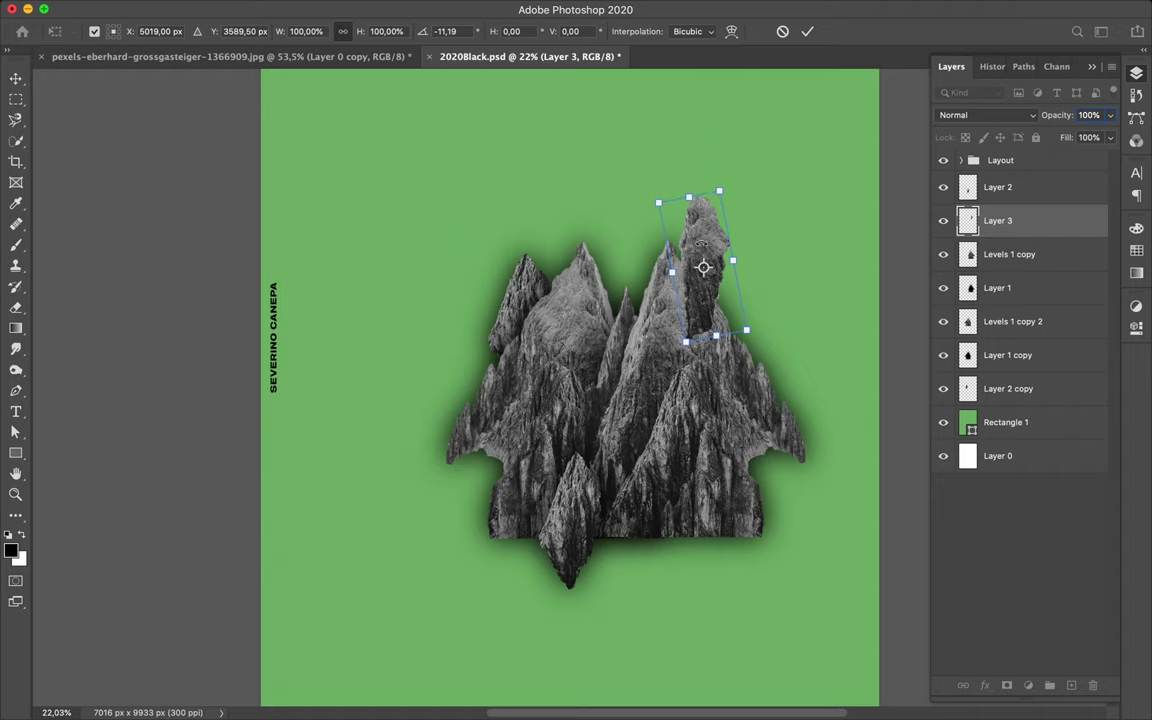
{"action": "key", "text": "Return"}
{"action": "mouse_move", "coordinate": [688, 317]}
{"action": "left_mouse_down"}
{"action": "mouse_move", "coordinate": [692, 508]}
{"action": "mouse_move", "coordinate": [757, 510]}
{"action": "left_mouse_up"}
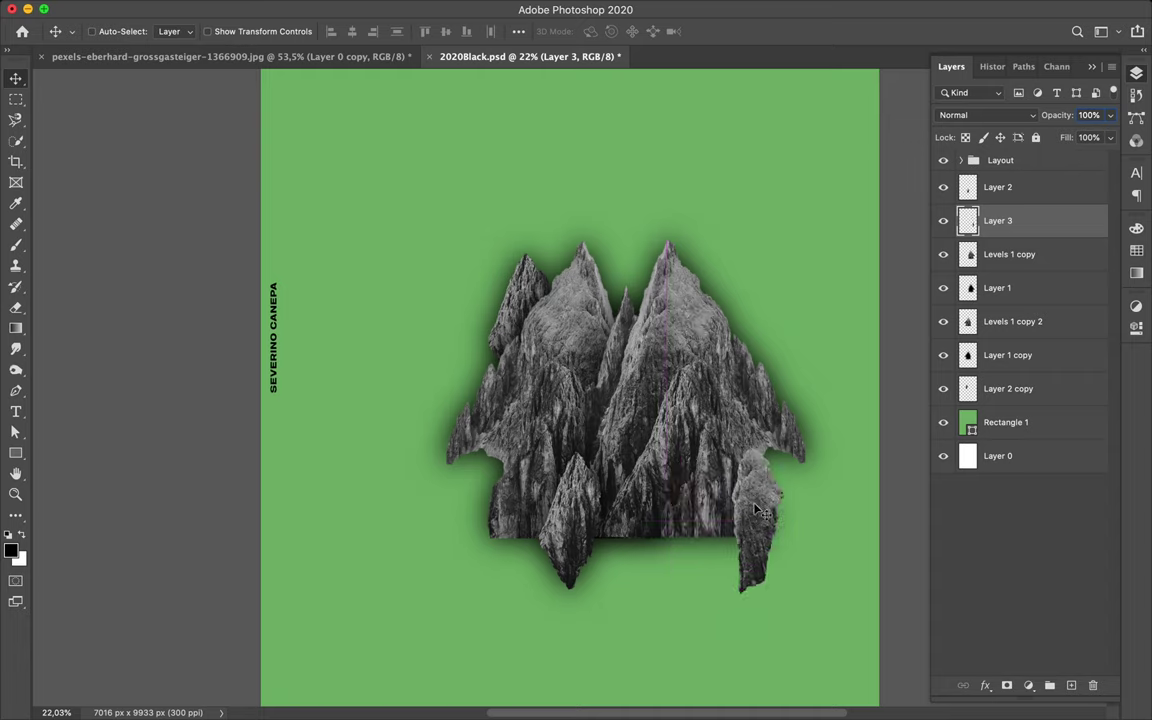
{"action": "left_click", "coordinate": [755, 350]}
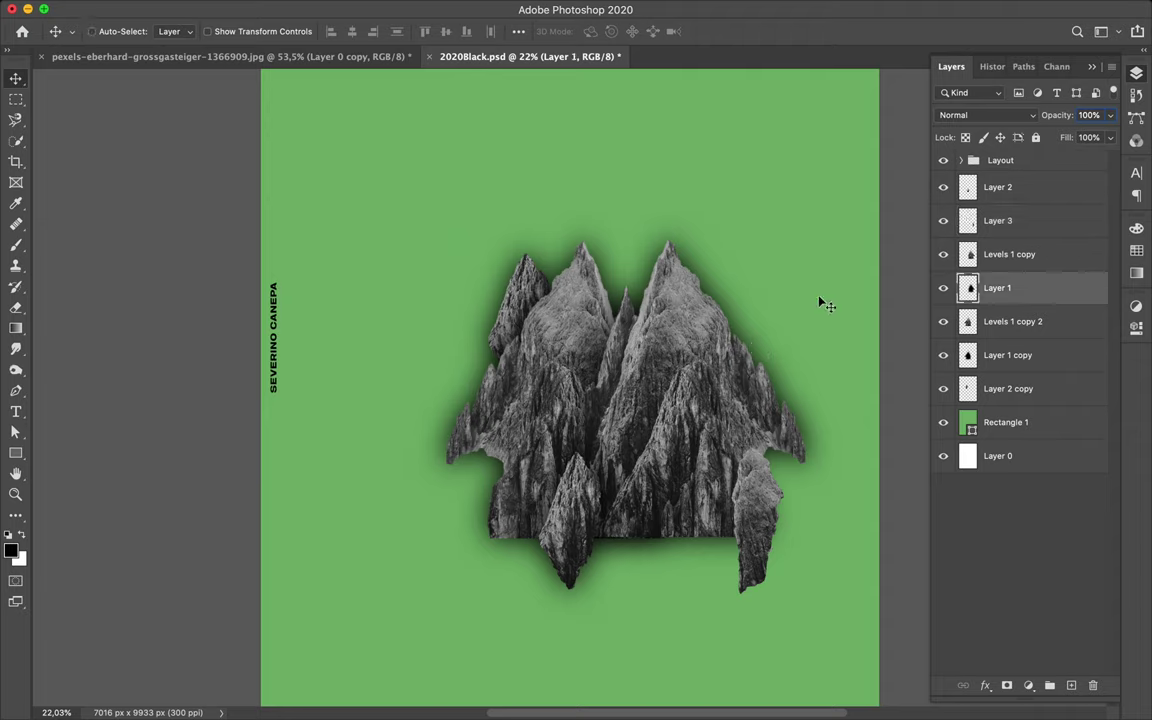
Step: Set both Layer 1 and Layer 1 copy to Overlay blending
{"action": "left_click", "coordinate": [1012, 118]}
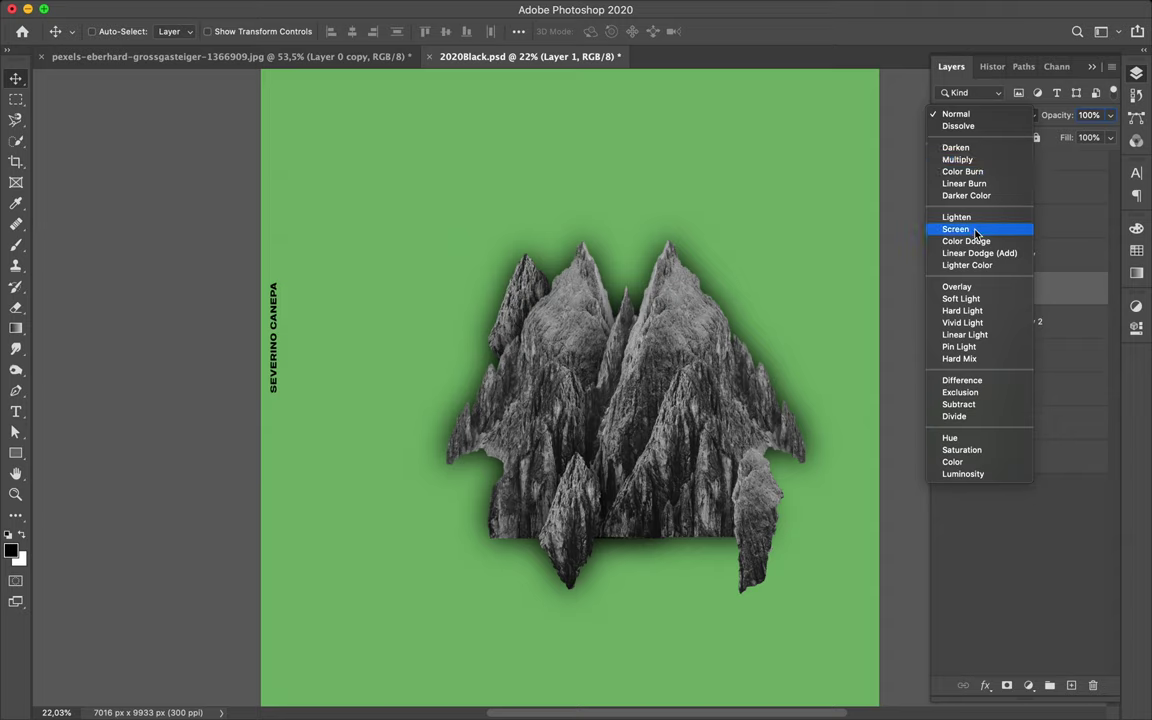
{"action": "left_click", "coordinate": [977, 289]}
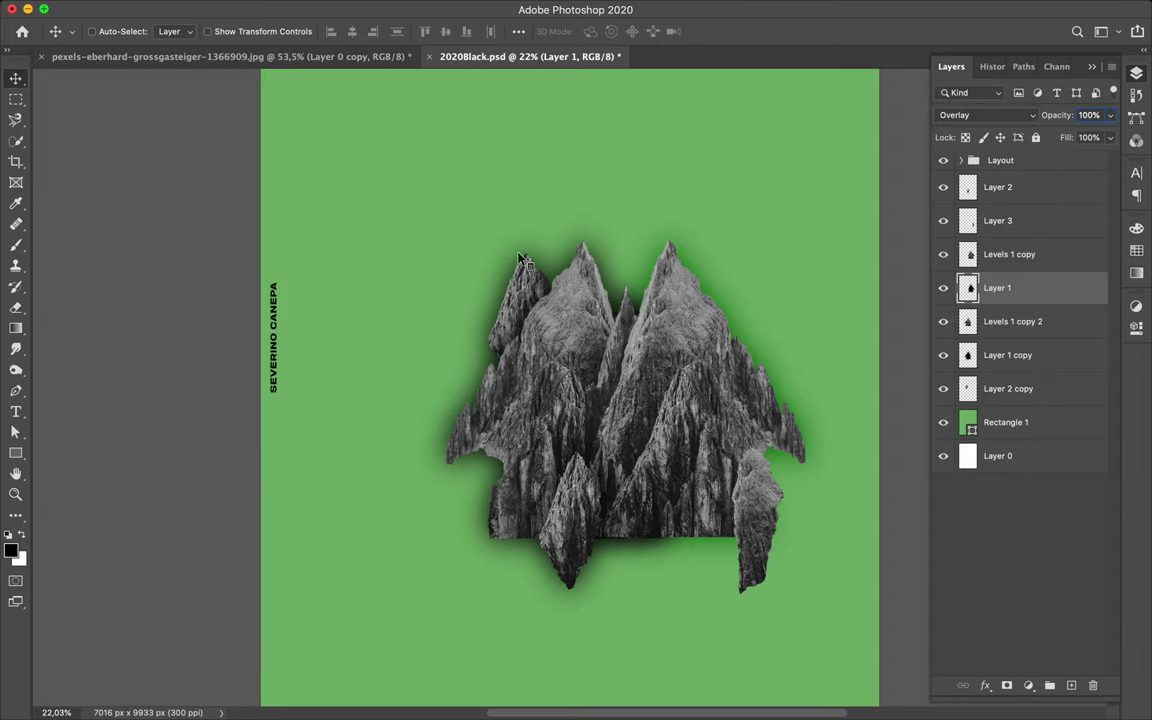
{"action": "key", "text": "alt+bracketleft"}
{"action": "key", "text": "alt+bracketleft"}
{"action": "key", "text": "alt+bracketleft"}
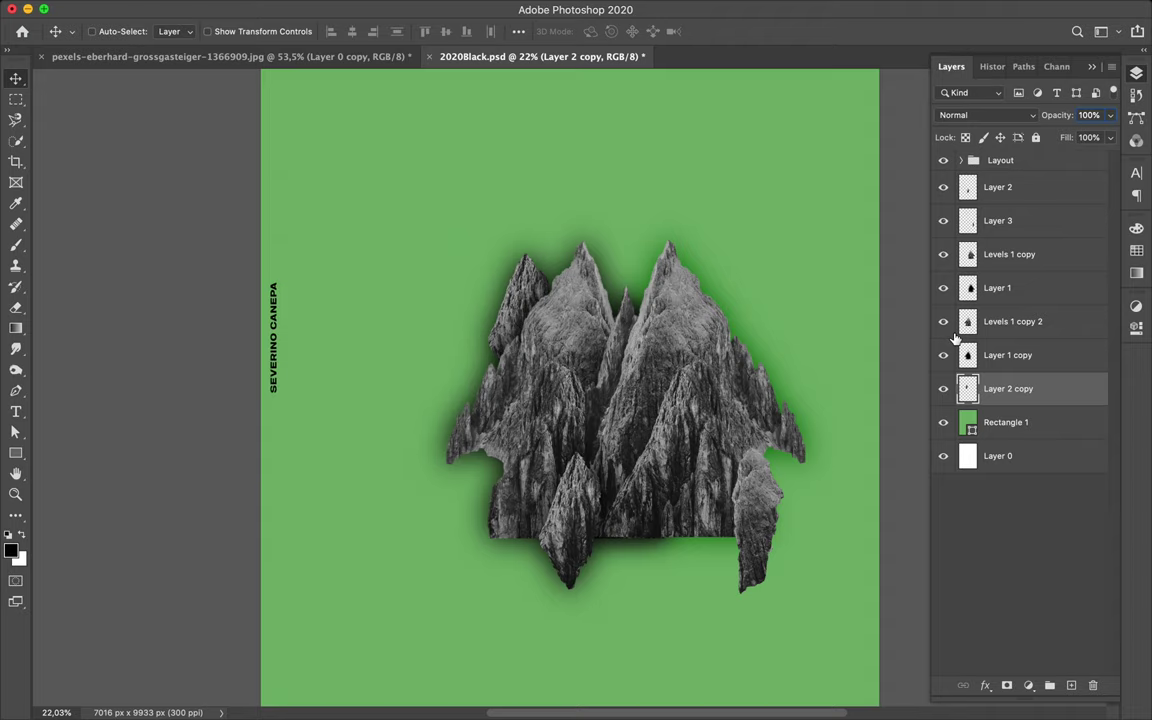
{"action": "left_click", "coordinate": [1012, 362]}
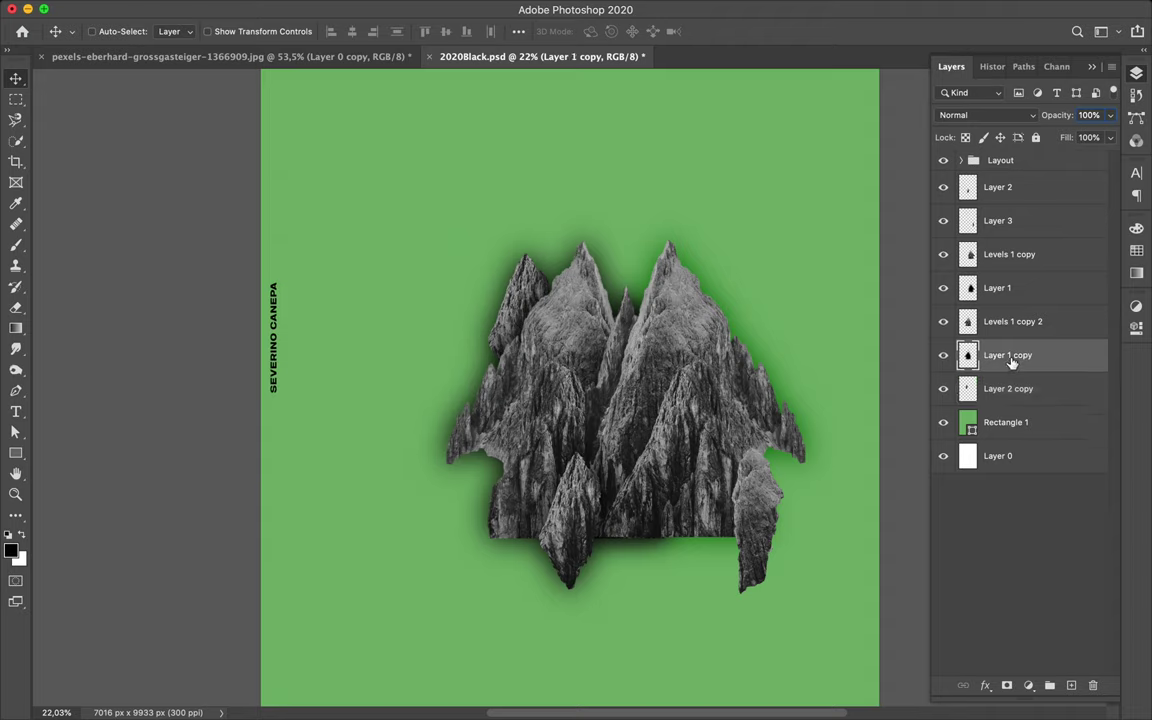
{"action": "left_click", "coordinate": [1016, 117]}
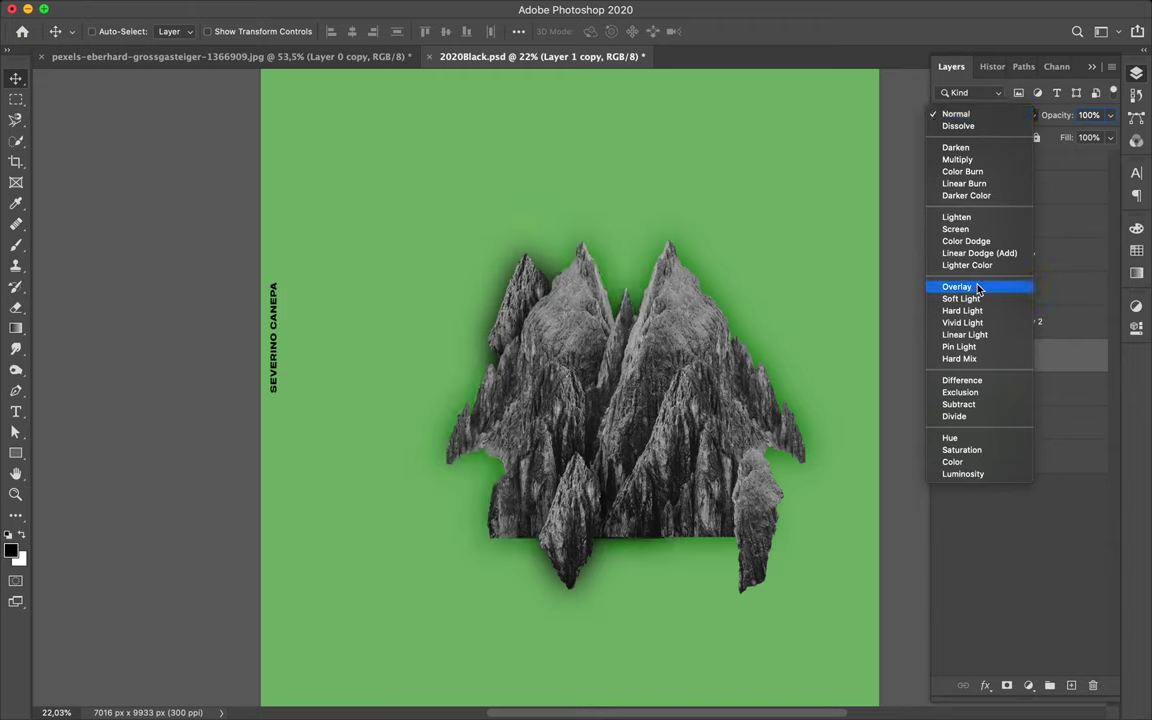
{"action": "key", "text": "Escape"}
{"action": "key", "text": "shift+alt+o"}
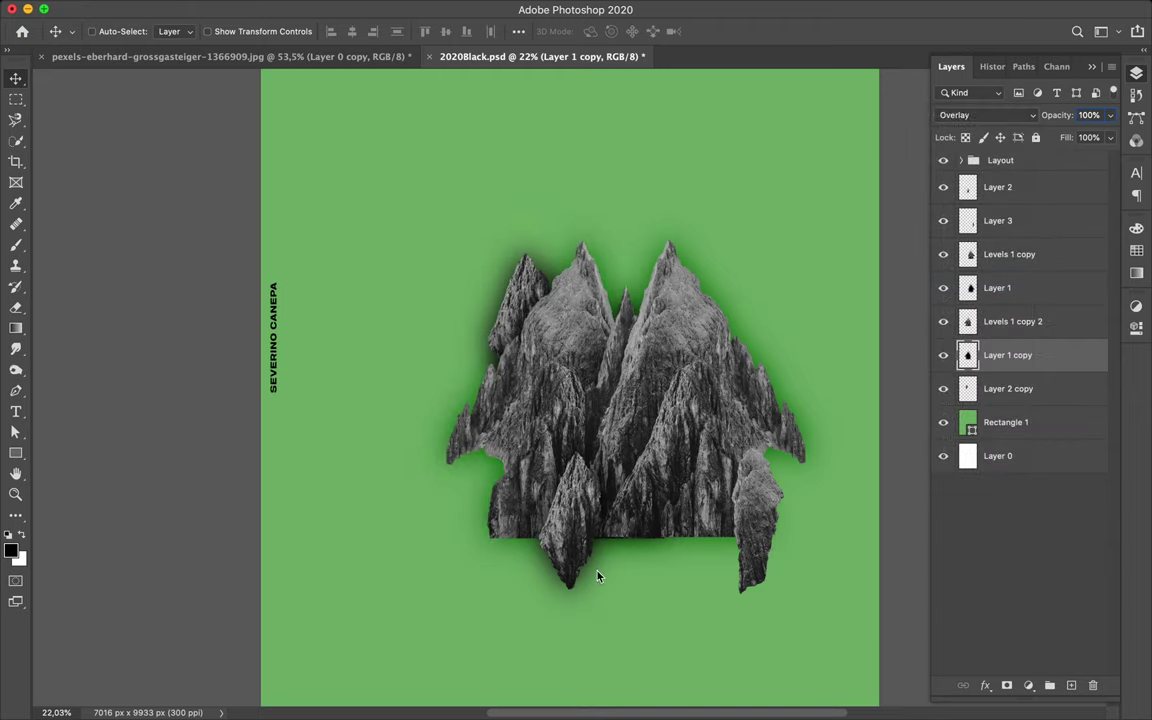
Step: Toggle Layer 2's visibility to compare, then add empty Layer 4 above Levels 1 copy
{"action": "left_click", "coordinate": [592, 578]}
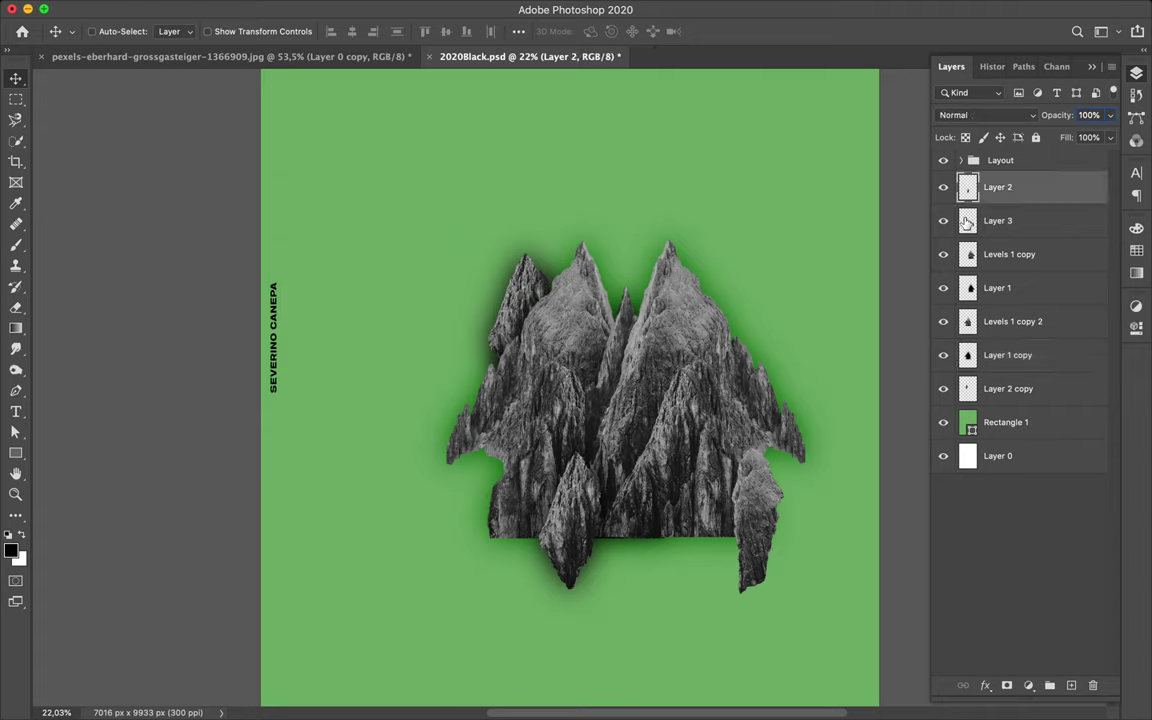
{"action": "left_click", "coordinate": [944, 188]}
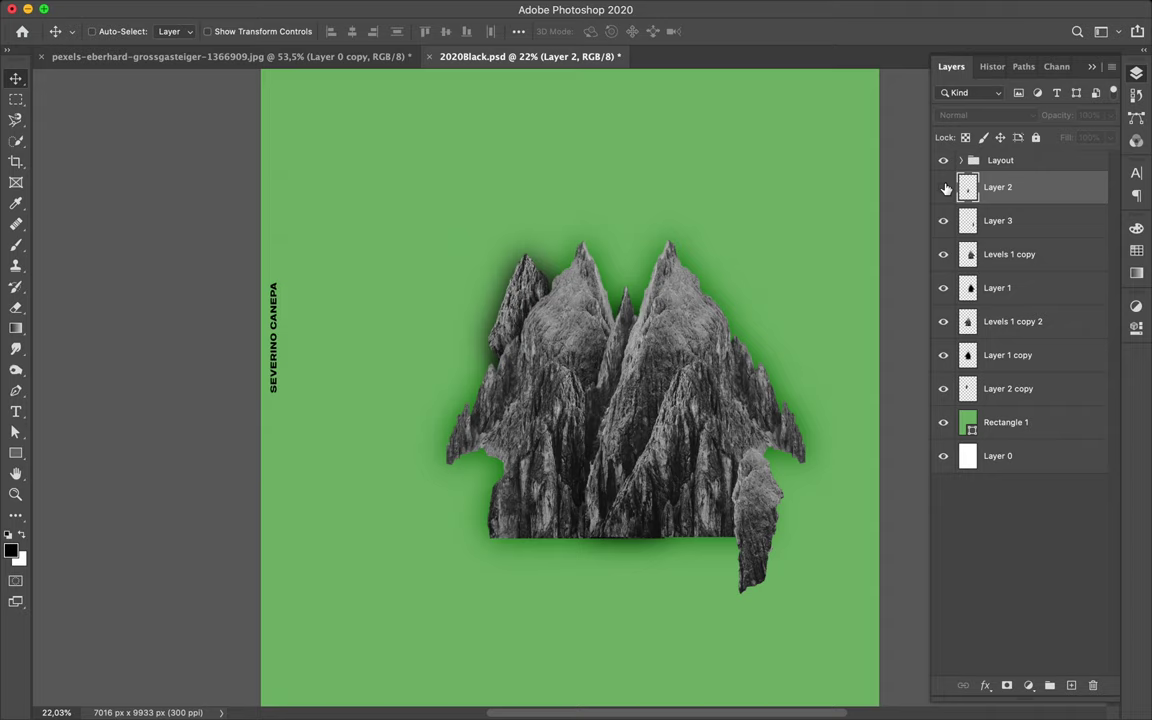
{"action": "left_click", "coordinate": [944, 188]}
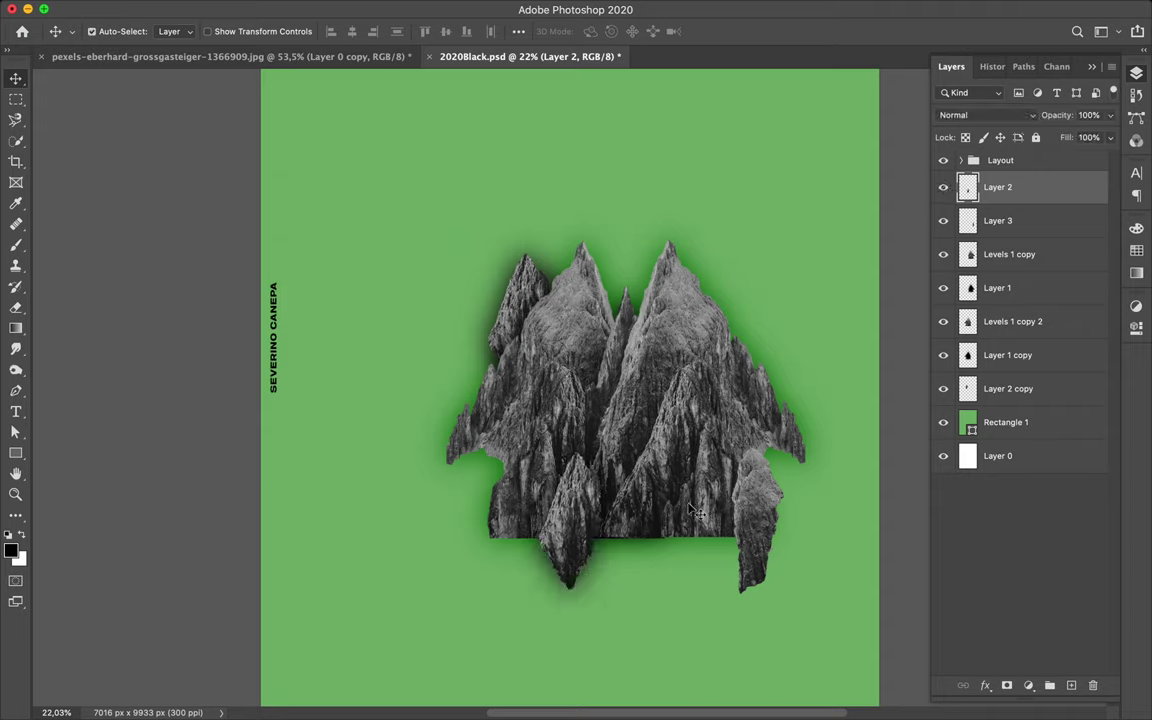
{"action": "key", "text": "alt+bracketleft"}
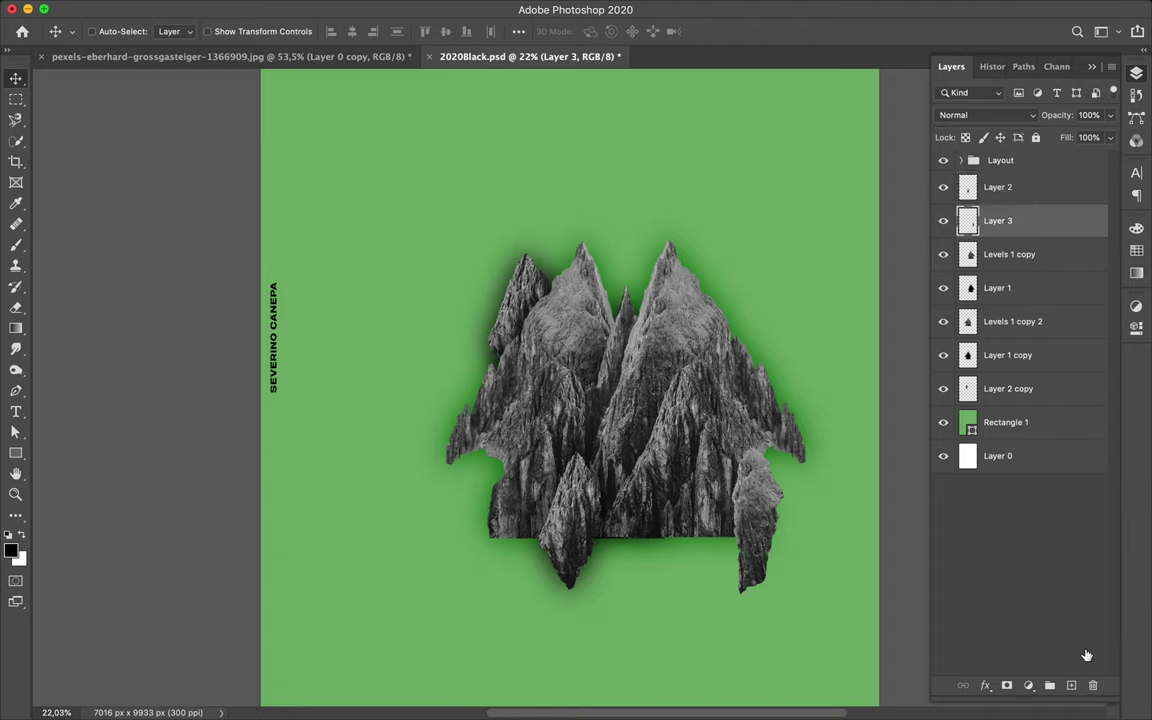
{"action": "key", "text": "alt+bracketleft"}
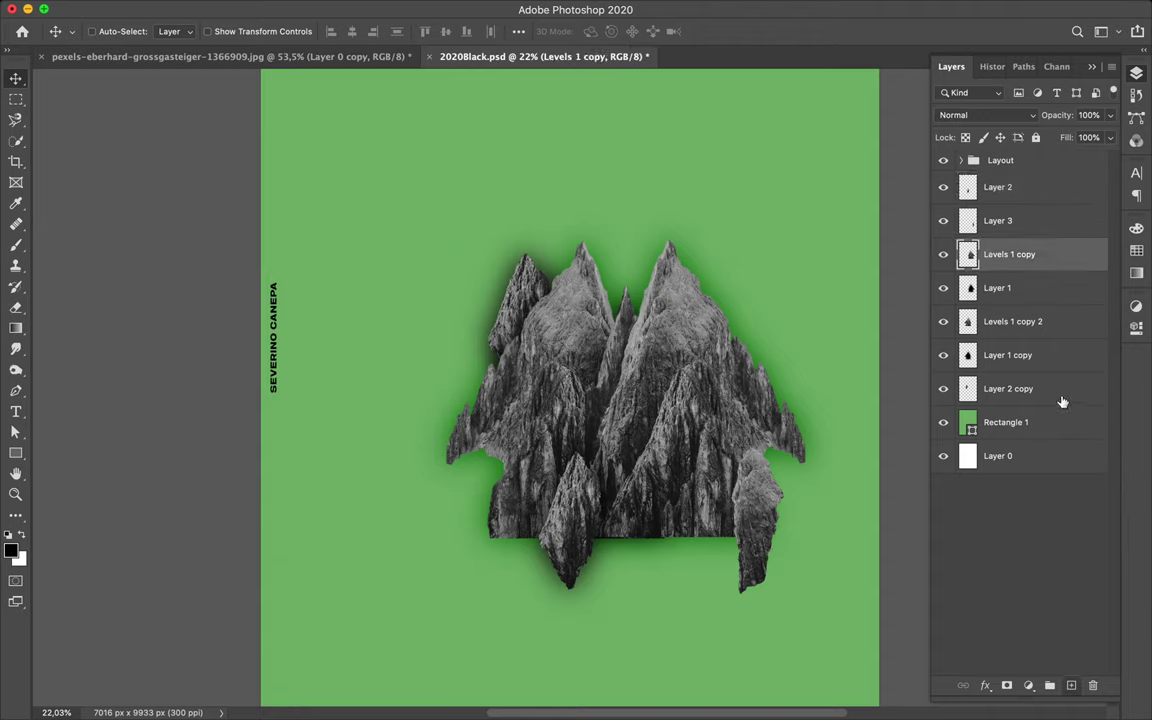
{"action": "key", "text": "ctrl+alt+shift+n"}
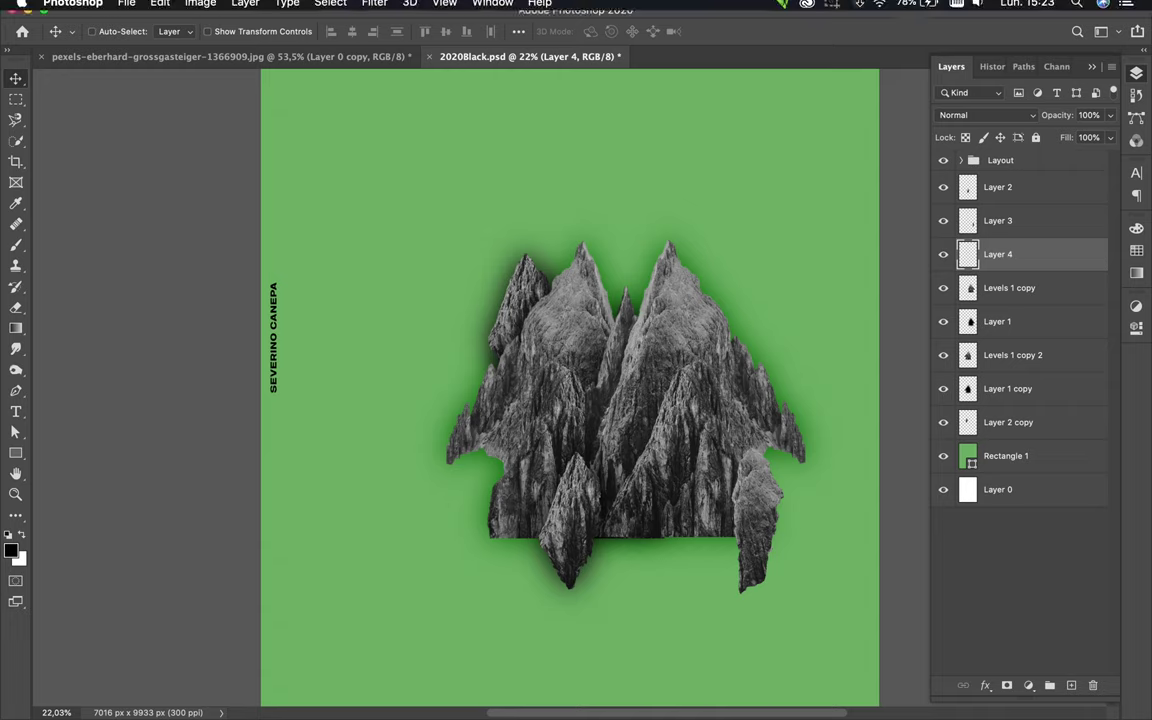
Step: Duplicate the Levels 1 copy and Layer 1 pair and flip the copies vertically
{"action": "left_click", "coordinate": [836, 9]}
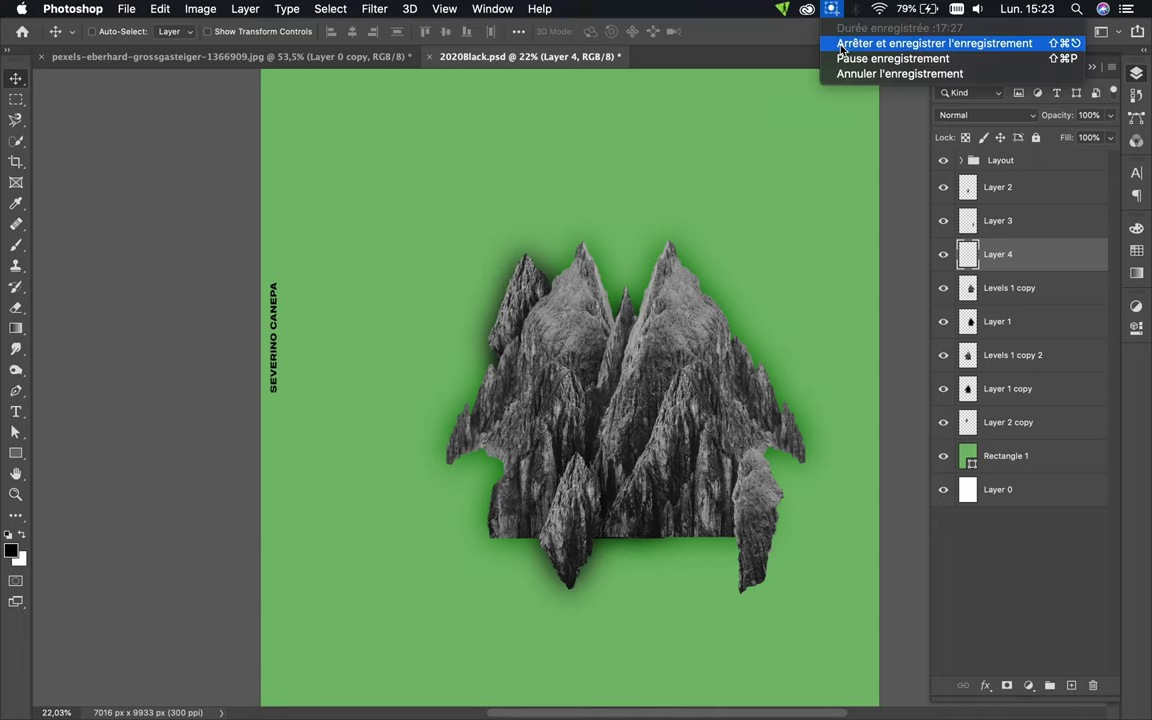
{"action": "left_click", "coordinate": [838, 26]}
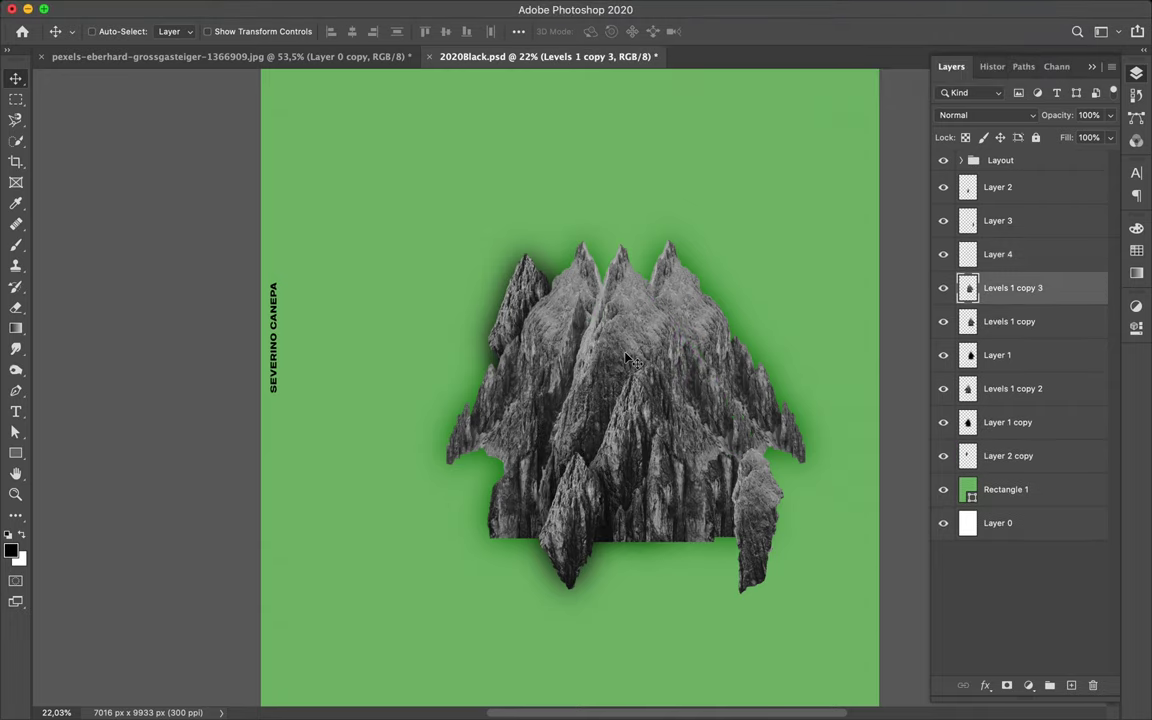
{"action": "left_click_drag", "start_coordinate": [843, 531], "coordinate": [700, 470]}
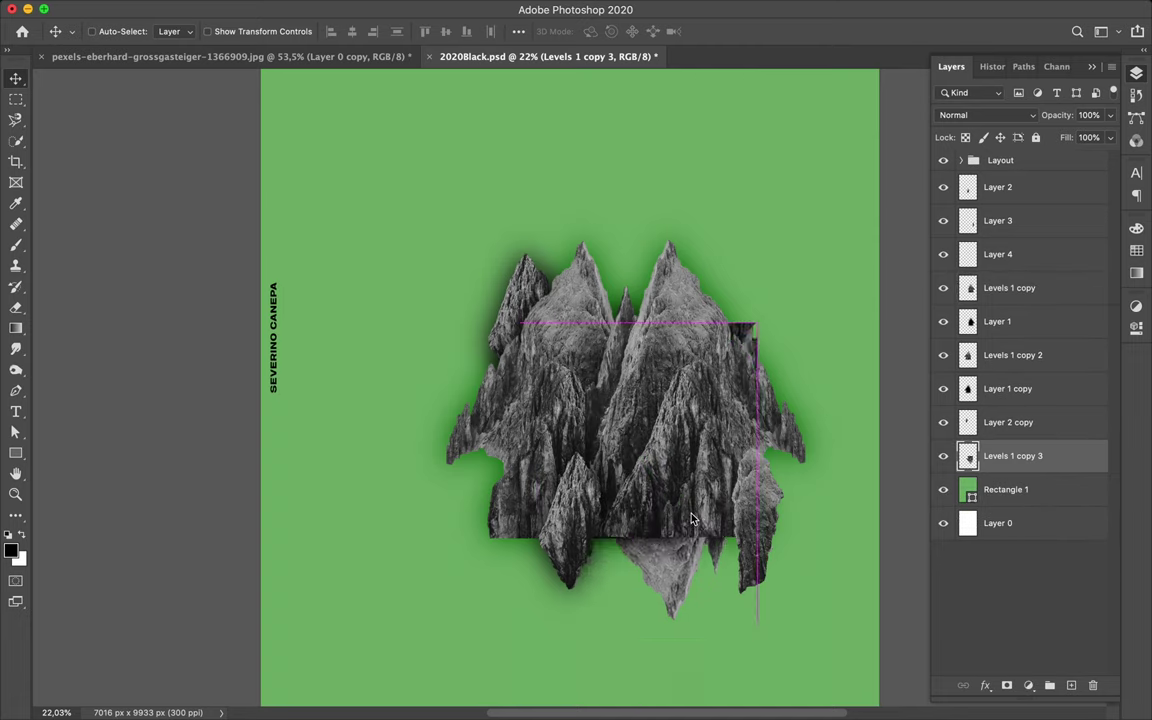
{"action": "key", "text": "BackSpace"}
Step: Place the flipped copies below Layer 4 and move them up under the original peak
{"action": "left_click", "coordinate": [703, 288], "text": "super"}
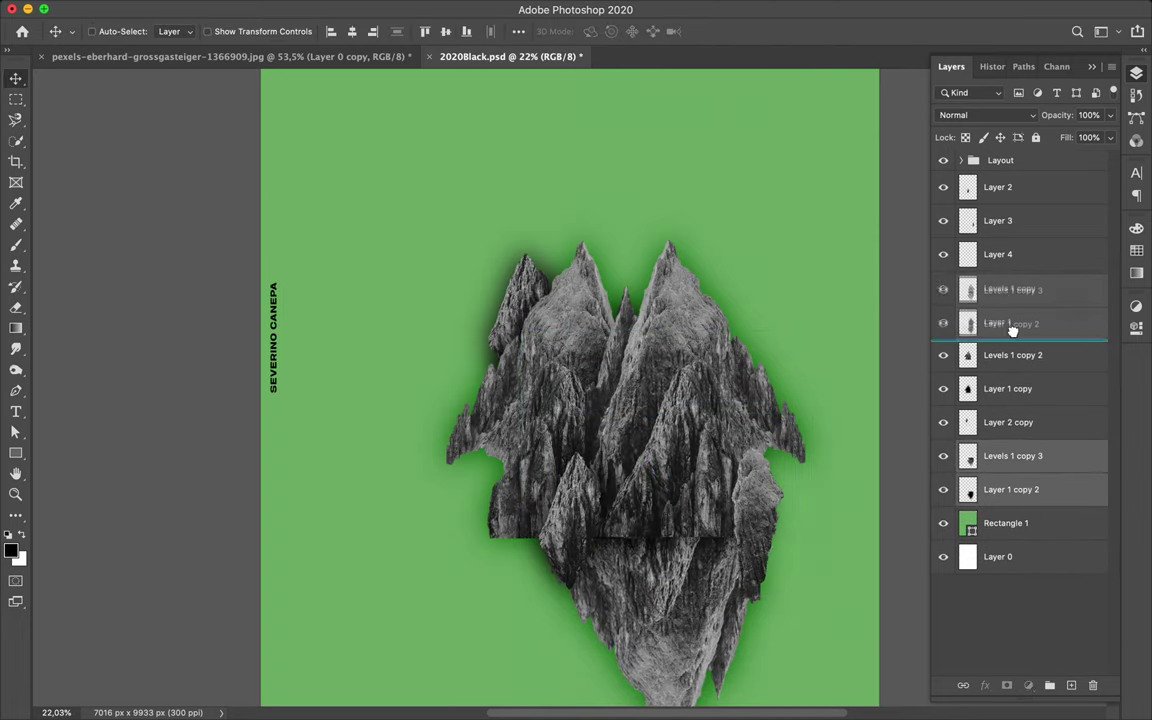
{"action": "left_click_drag", "start_coordinate": [1038, 522], "coordinate": [1016, 300]}
{"action": "left_click_drag", "start_coordinate": [663, 488], "coordinate": [681, 470]}
{"action": "left_click_drag", "start_coordinate": [681, 572], "coordinate": [688, 482]}
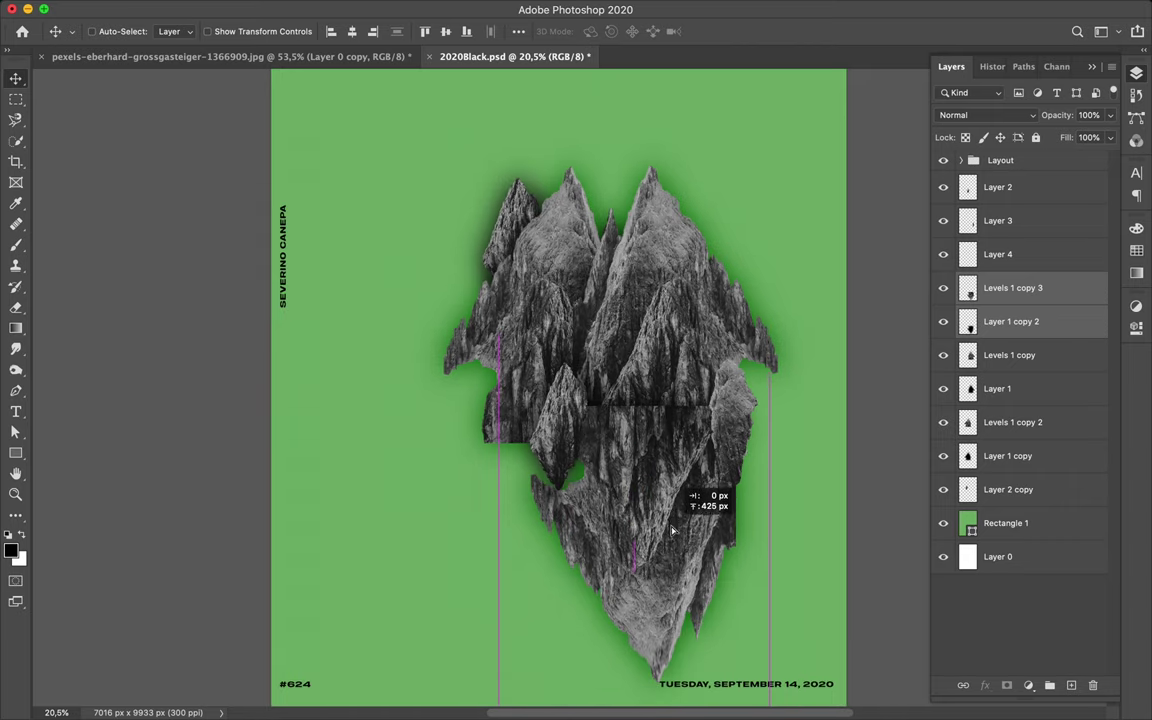
{"action": "scroll", "coordinate": [690, 480], "scroll_direction": "down", "scroll_amount": 2}
{"action": "left_click", "coordinate": [1052, 256]}
Step: Duplicate the small rock peak, placing copies at the collage's lower left and upper right
{"action": "key", "text": "b"}
{"action": "key", "text": "m"}
{"action": "key", "text": "v"}
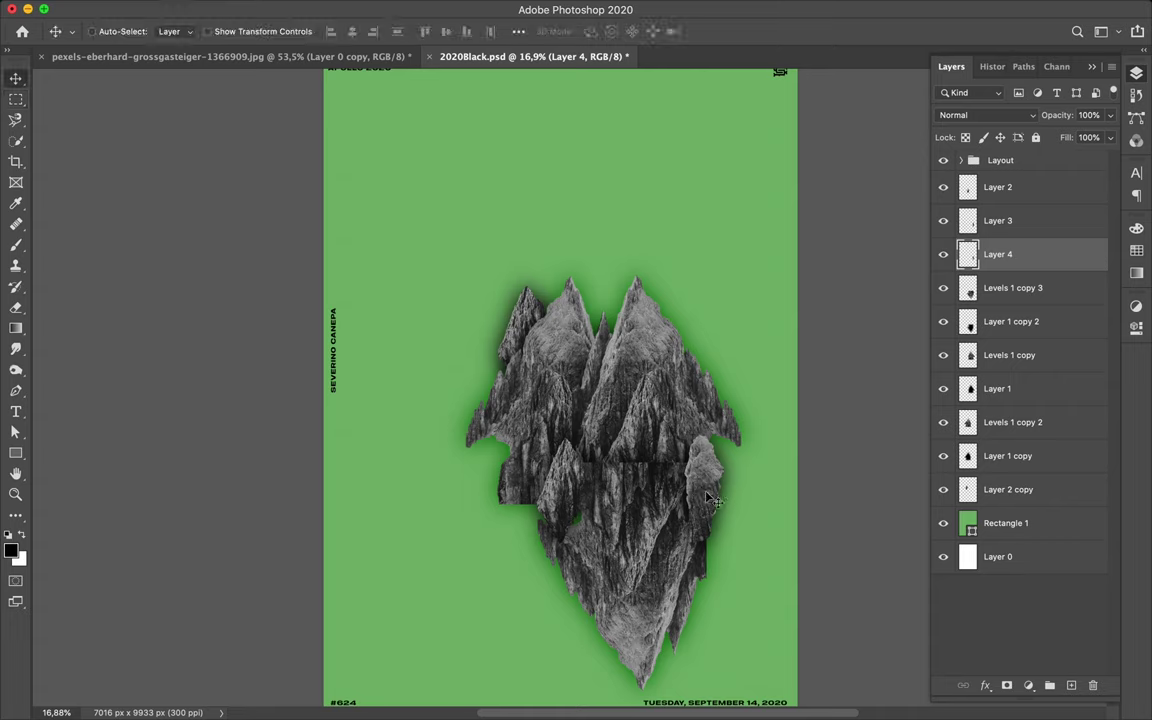
{"action": "left_click", "coordinate": [1027, 220]}
{"action": "key", "text": "ctrl+j"}
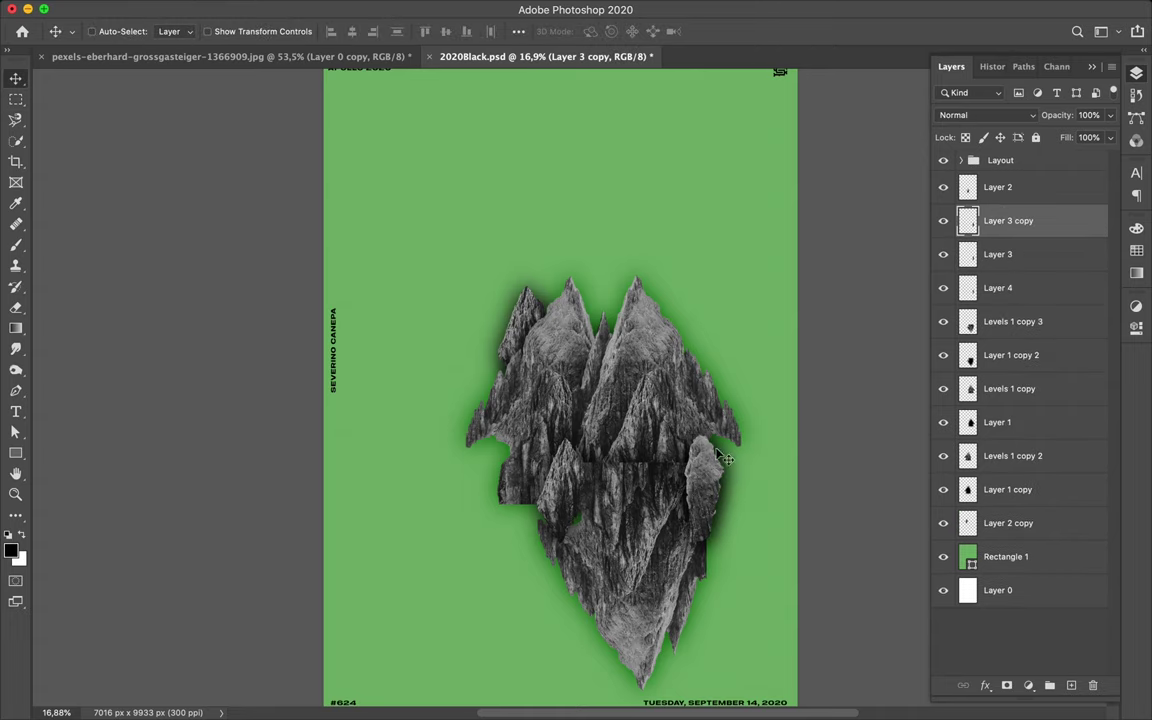
{"action": "left_click_drag", "start_coordinate": [551, 408], "coordinate": [520, 468]}
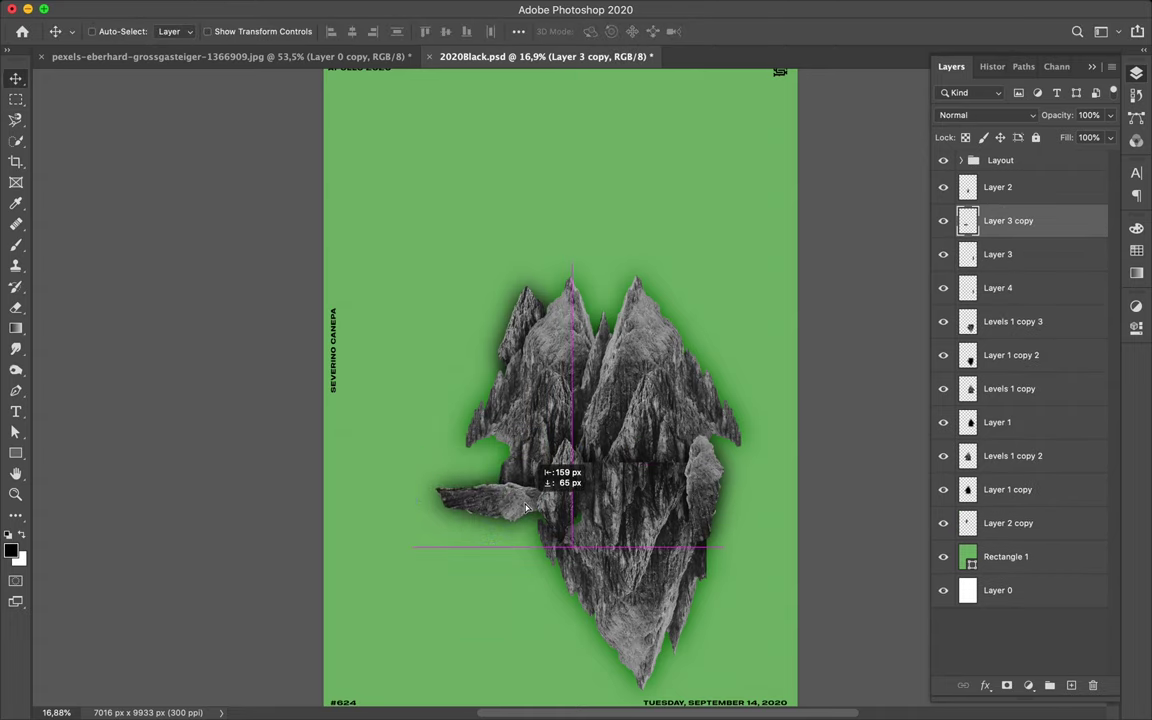
{"action": "left_click_drag", "start_coordinate": [1008, 220], "coordinate": [1041, 572]}
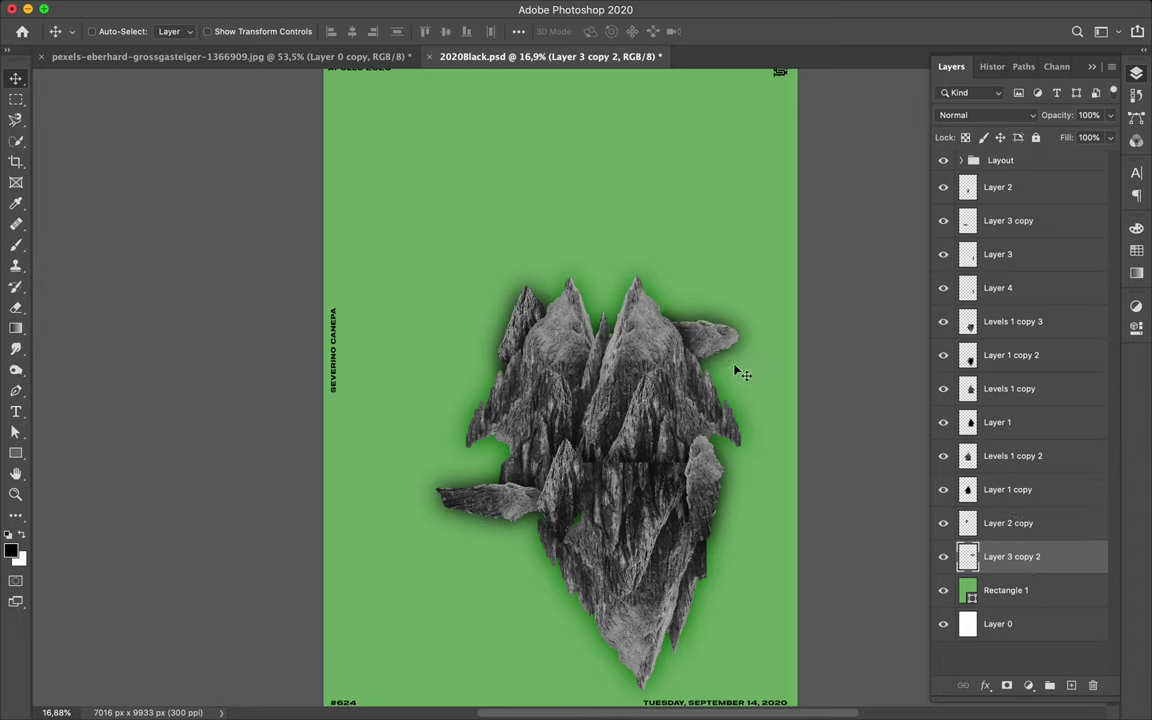
Step: Duplicate the Levels 1 copy and Layer 1 pair, rotate it about 105°, and set it upper left
{"action": "left_click", "coordinate": [640, 368]}
{"action": "key", "text": "ctrl+j"}
{"action": "key", "text": "ctrl+t"}
{"action": "left_click_drag", "start_coordinate": [690, 120], "coordinate": [735, 195]}
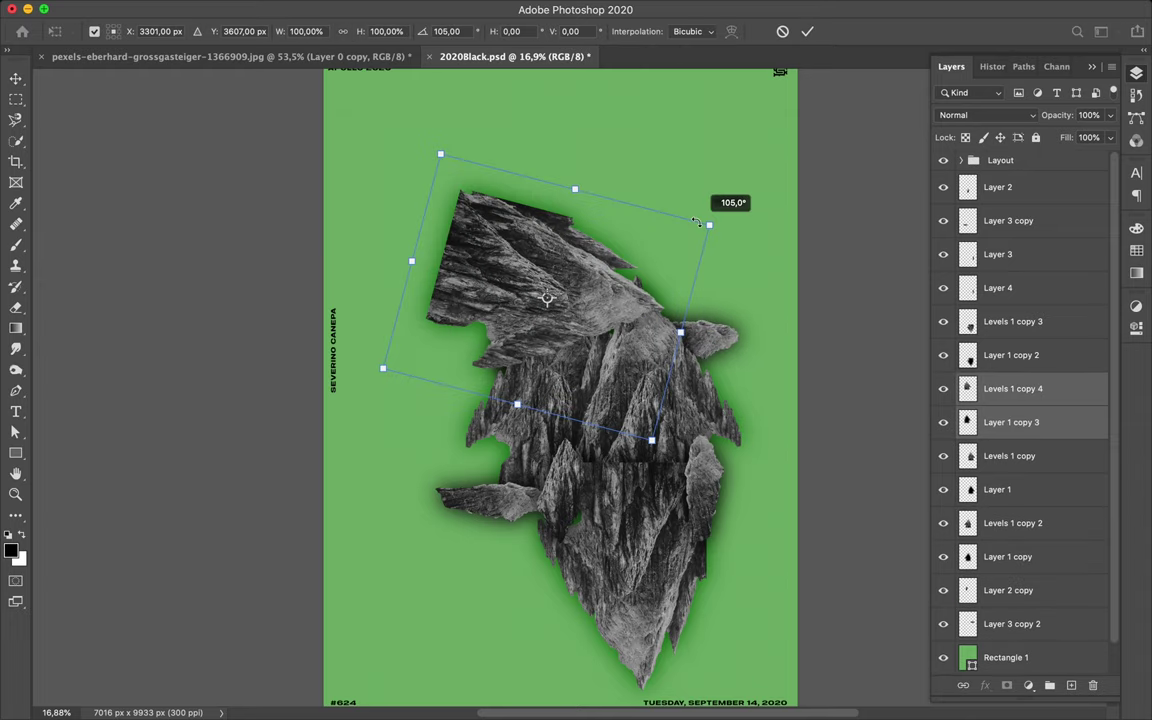
{"action": "key", "text": "Return"}
{"action": "left_click_drag", "start_coordinate": [491, 244], "coordinate": [491, 296]}
{"action": "mouse_move", "coordinate": [1010, 405]}
{"action": "left_mouse_down"}
{"action": "mouse_move", "coordinate": [1001, 578]}
{"action": "mouse_move", "coordinate": [1031, 640]}
{"action": "left_mouse_up"}
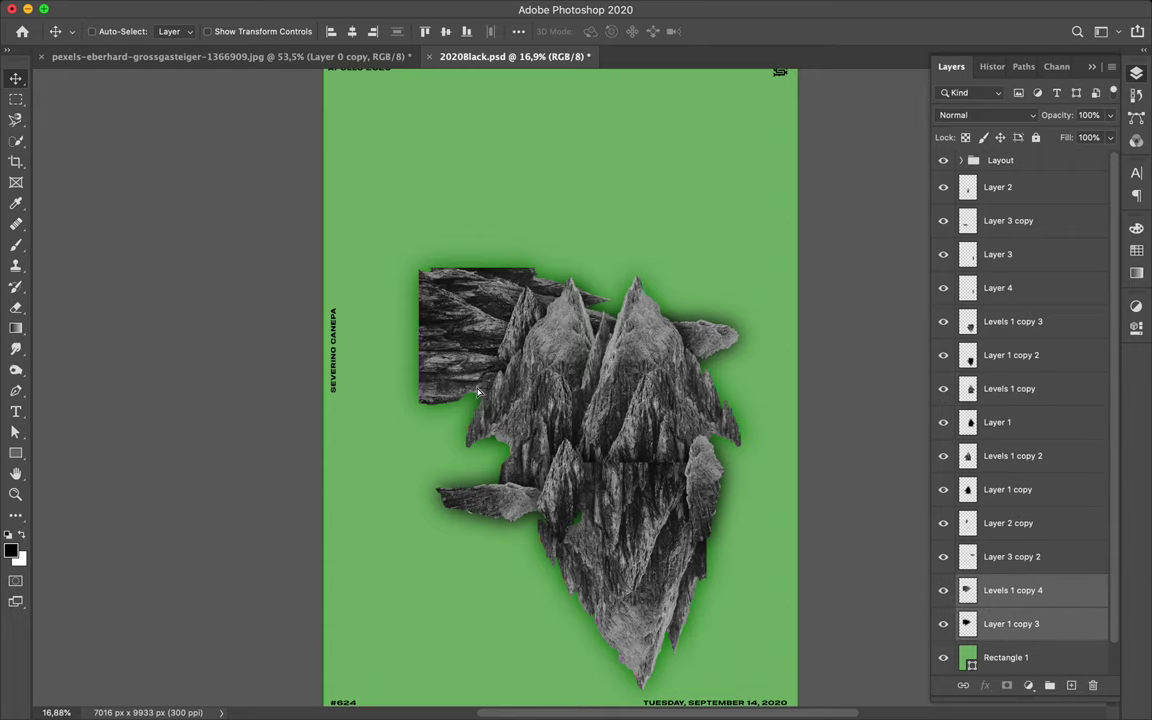
Step: Add another copy of the mountain piece rotated 90° rising above the collage's top
{"action": "left_click_drag", "start_coordinate": [478, 392], "coordinate": [502, 118]}
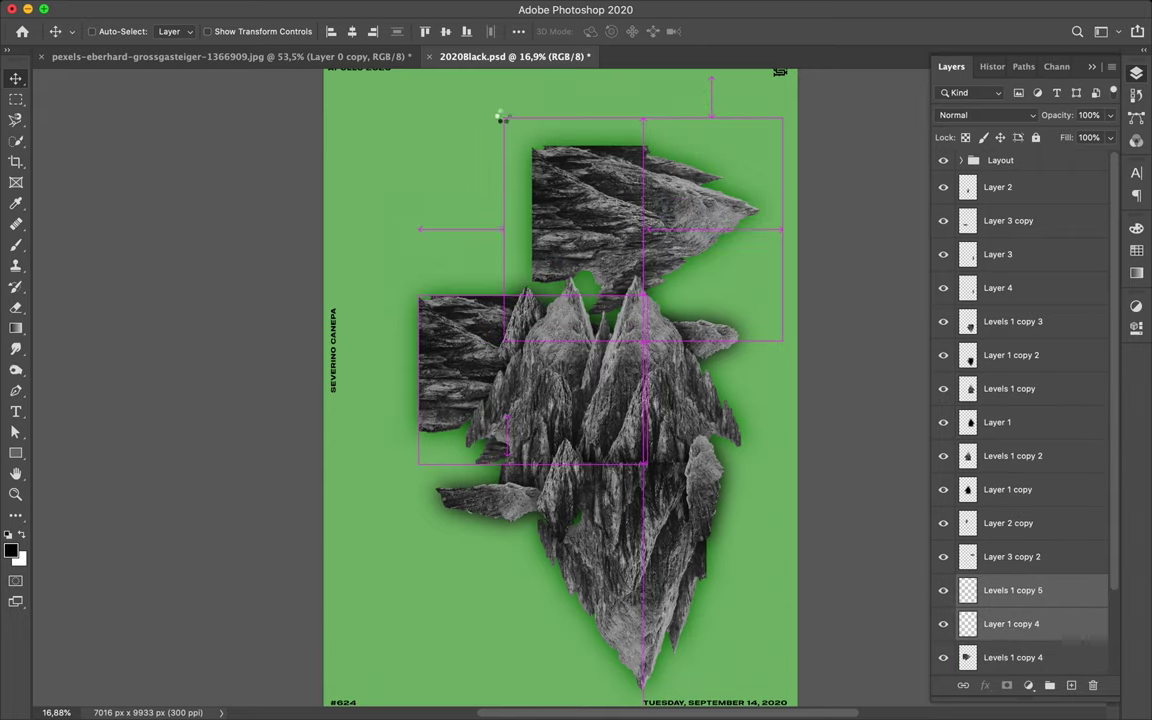
{"action": "key", "text": "ctrl+t"}
{"action": "mouse_move", "coordinate": [790, 112]}
{"action": "left_mouse_down"}
{"action": "mouse_move", "coordinate": [730, 104]}
{"action": "mouse_move", "coordinate": [688, 158]}
{"action": "left_mouse_up"}
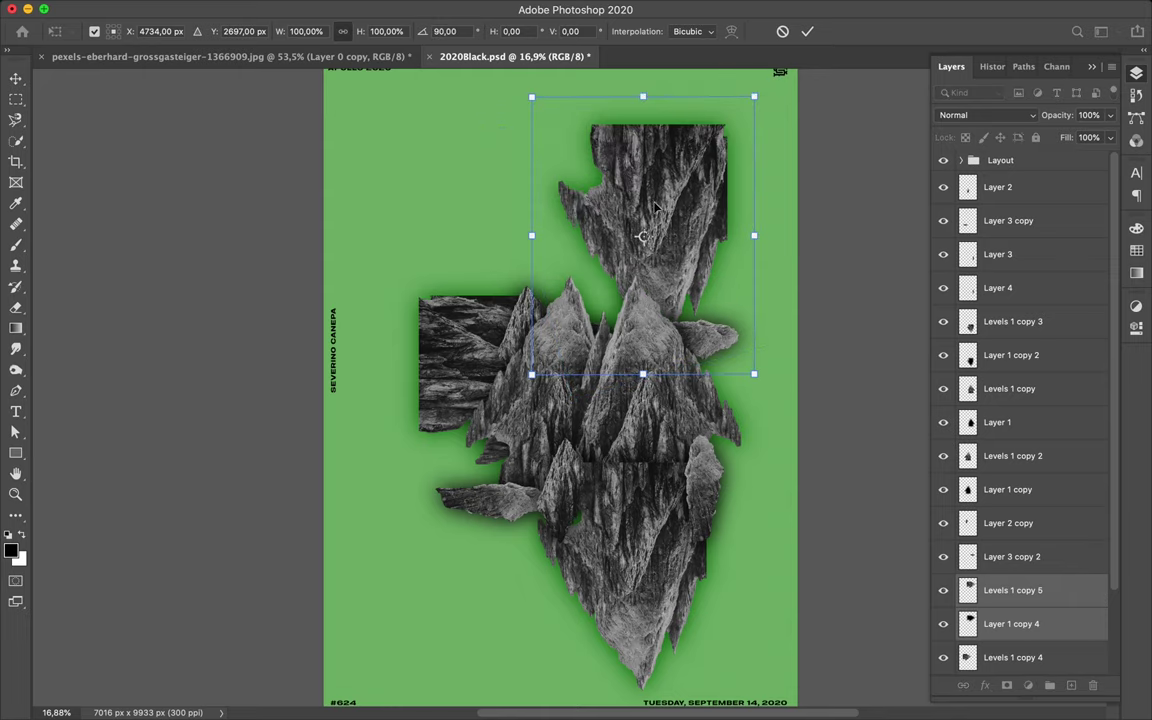
{"action": "key", "text": "Return"}
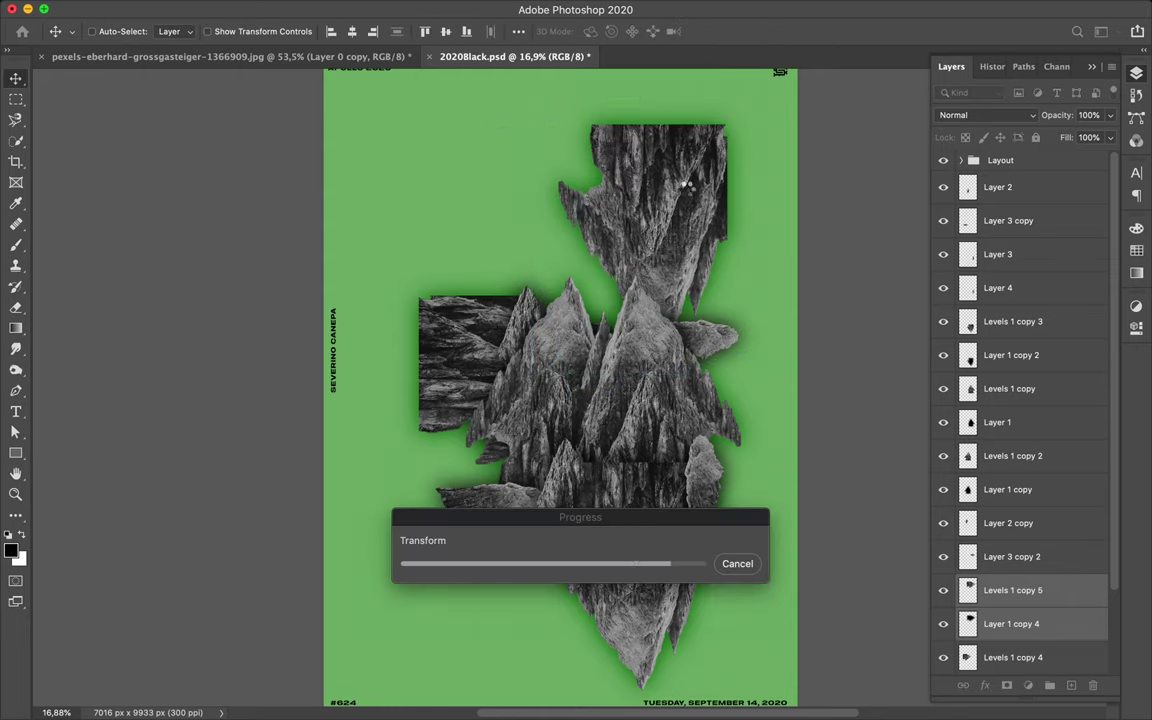
{"action": "left_click_drag", "start_coordinate": [690, 190], "coordinate": [605, 235]}
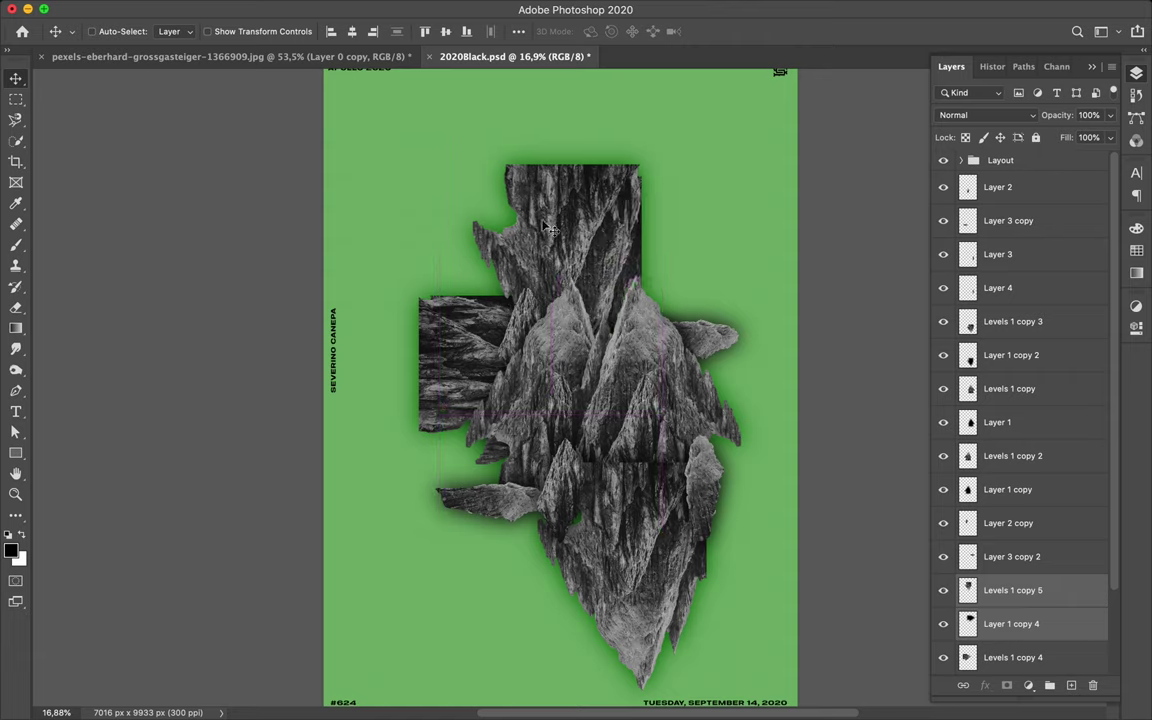
Step: Lasso a rock tip from Levels 1 copy onto Layer 5 and move it to the collage's top-left
{"action": "key", "text": "l"}
{"action": "left_click", "coordinate": [578, 307], "text": "ctrl"}
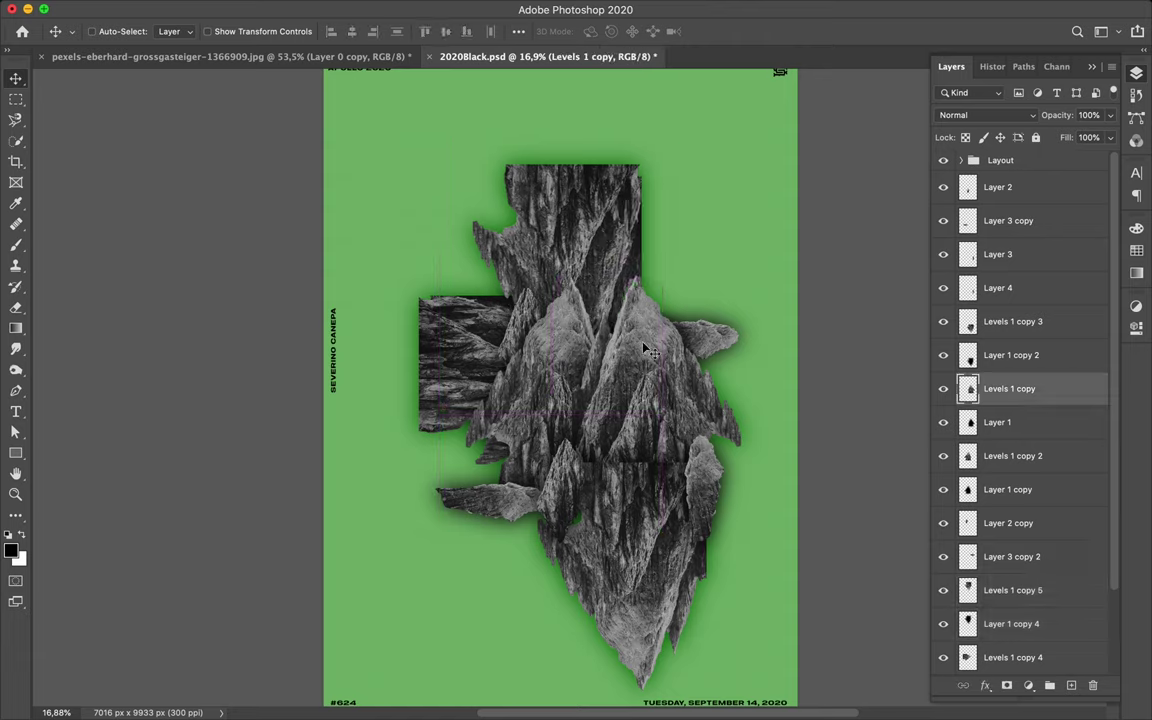
{"action": "left_click", "coordinate": [648, 287]}
{"action": "key", "text": "ctrl+j"}
{"action": "key", "text": "v"}
{"action": "left_click_drag", "start_coordinate": [648, 320], "coordinate": [530, 204]}
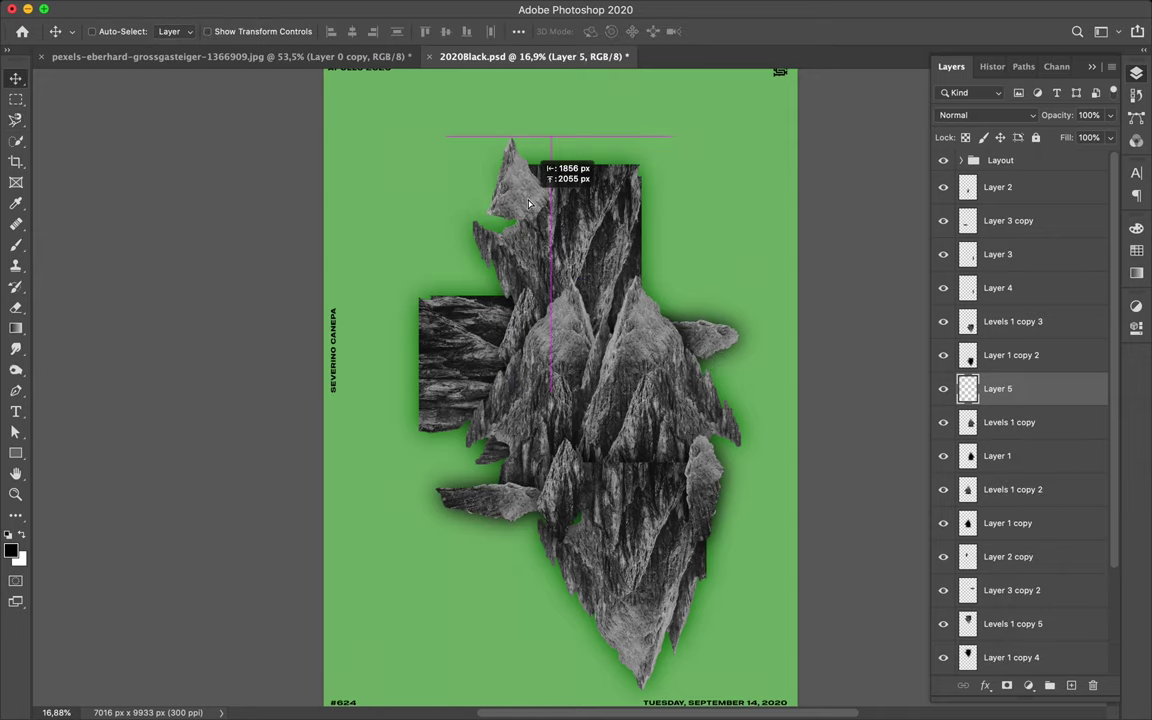
Step: Give the fragment a black-filled, Gaussian-blurred shadow layer beneath it set to Overlay
{"action": "left_click", "coordinate": [1009, 422]}
{"action": "left_click", "coordinate": [1071, 685]}
{"action": "left_click", "coordinate": [967, 388], "text": "ctrl"}
{"action": "key", "text": "b"}
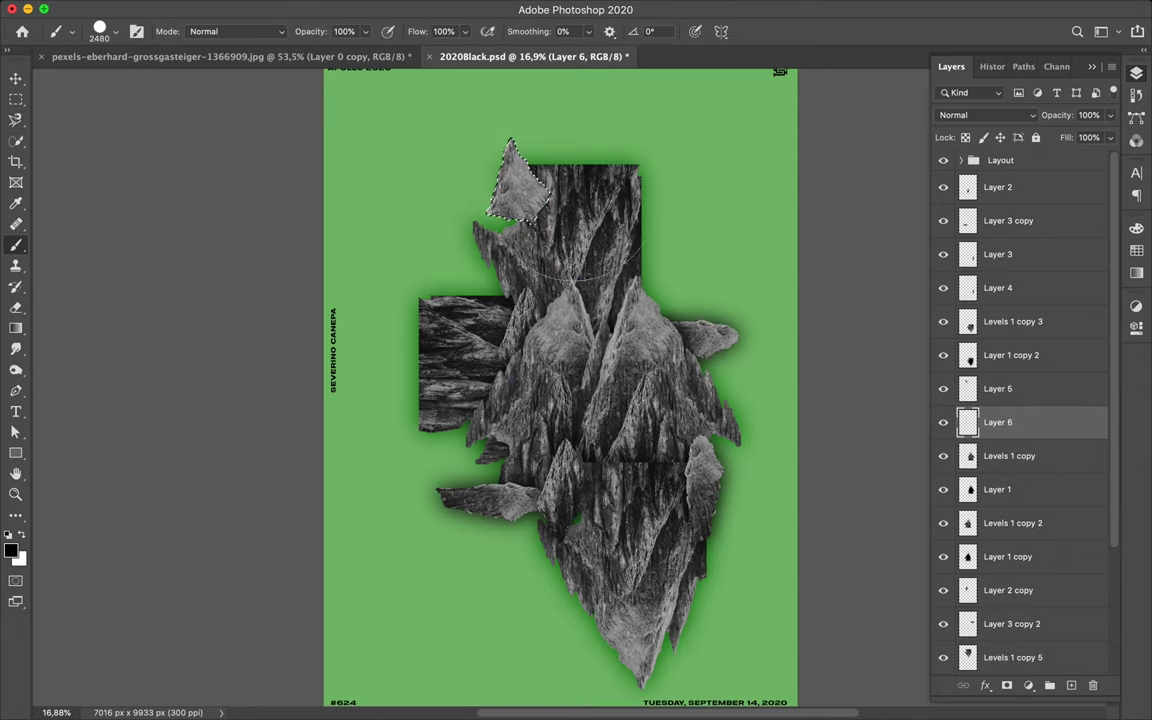
{"action": "key", "text": "m"}
{"action": "left_click", "coordinate": [329, 8]}
{"action": "left_click", "coordinate": [411, 20]}
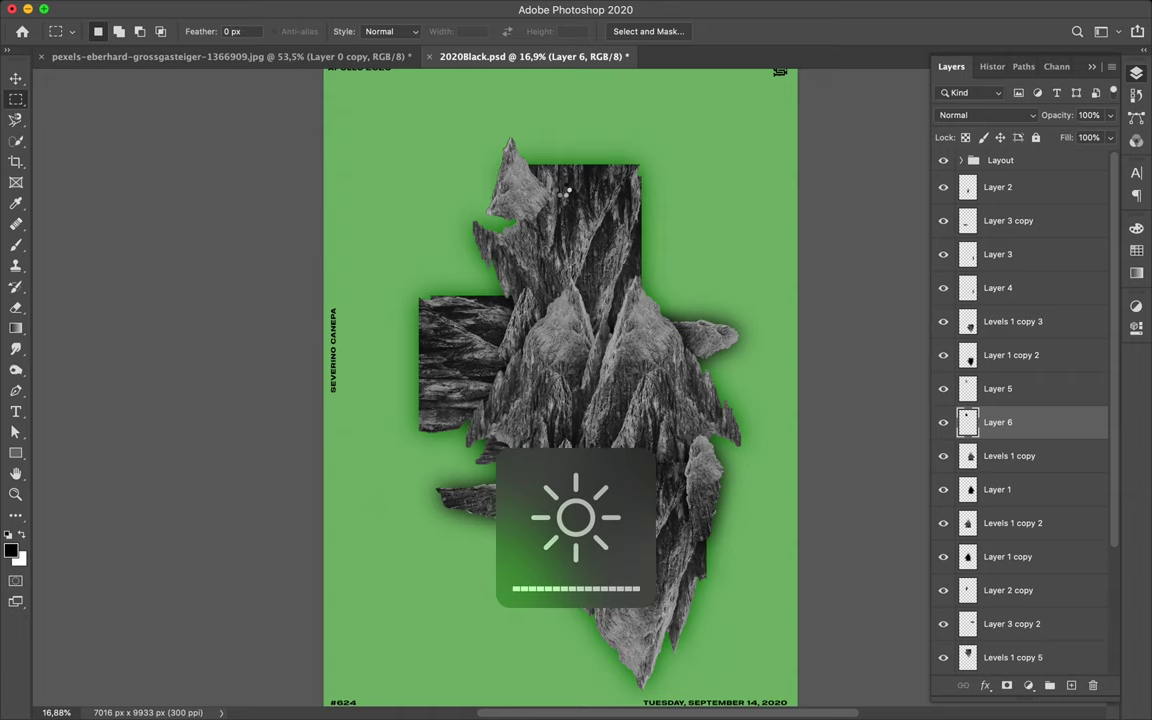
{"action": "left_click", "coordinate": [1024, 117]}
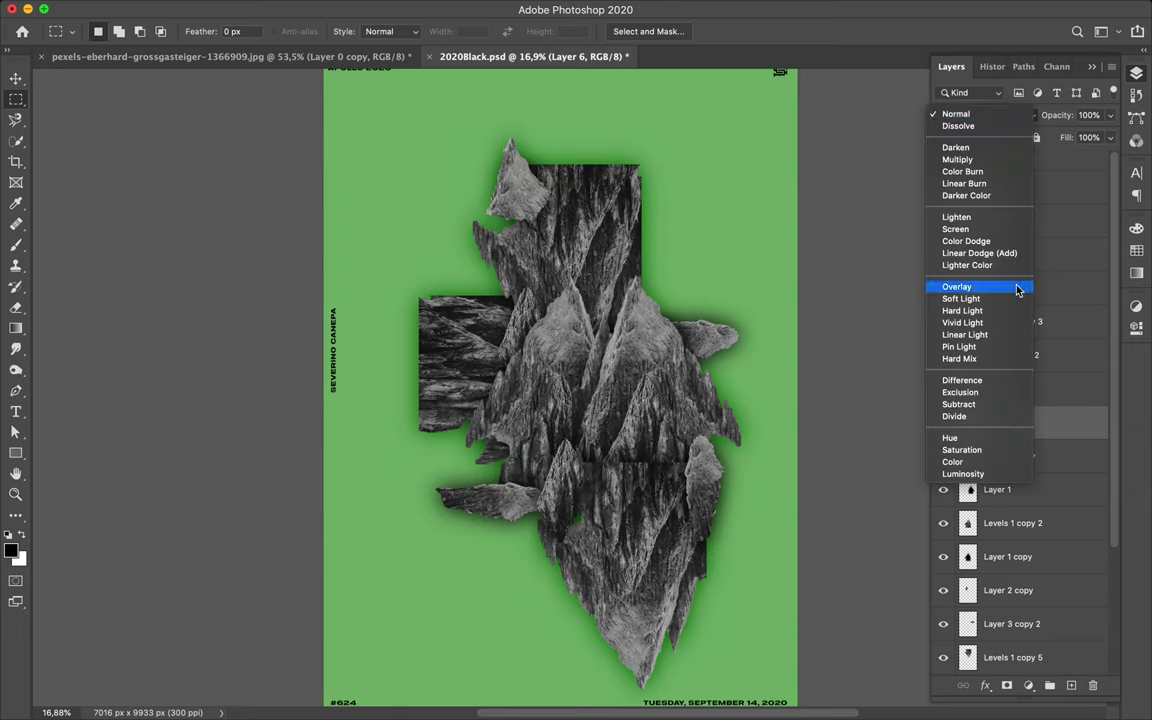
{"action": "left_click", "coordinate": [1018, 288]}
Step: Duplicate the Layer 2 rock piece and move the copy slightly lower
{"action": "key", "text": "v"}
{"action": "mouse_move", "coordinate": [597, 193]}
{"action": "left_mouse_down"}
{"action": "mouse_move", "coordinate": [661, 205]}
{"action": "mouse_move", "coordinate": [604, 257]}
{"action": "left_mouse_up"}
{"action": "key", "text": "ctrl+t"}
Step: Lay a rotated Layer 2 rock copy horizontally on the collage's left side and add another copy
{"action": "key", "text": "Return"}
{"action": "mouse_move", "coordinate": [530, 200]}
{"action": "left_mouse_down"}
{"action": "mouse_move", "coordinate": [518, 287]}
{"action": "mouse_move", "coordinate": [618, 357]}
{"action": "left_mouse_up"}
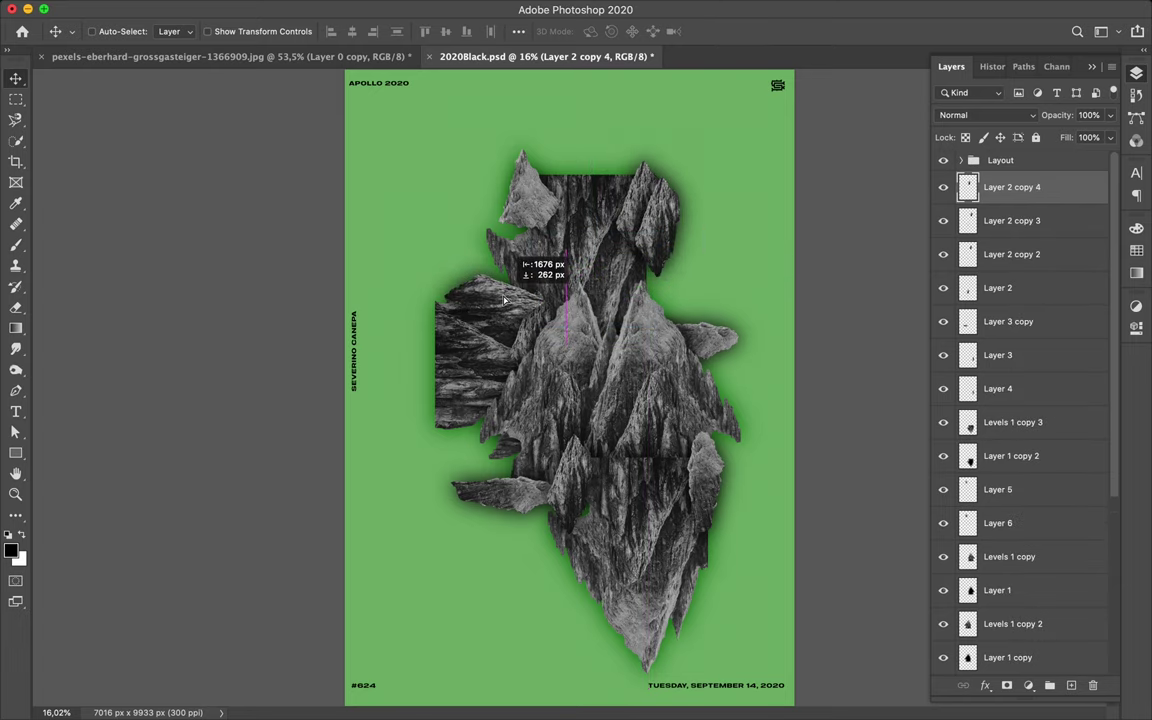
{"action": "key", "text": "ctrl+j"}
{"action": "key", "text": "ctrl+t"}
{"action": "key", "text": "Return"}
Step: Duplicate the Layer 5 fragment and Layer 6 shadow together lower on the collage
{"action": "left_click", "coordinate": [997, 556]}
{"action": "left_click", "coordinate": [997, 590], "text": "shift"}
{"action": "mouse_move", "coordinate": [590, 330]}
{"action": "left_mouse_down"}
{"action": "mouse_move", "coordinate": [632, 345]}
{"action": "mouse_move", "coordinate": [625, 315]}
{"action": "mouse_move", "coordinate": [645, 337]}
{"action": "mouse_move", "coordinate": [597, 508]}
{"action": "left_mouse_up"}
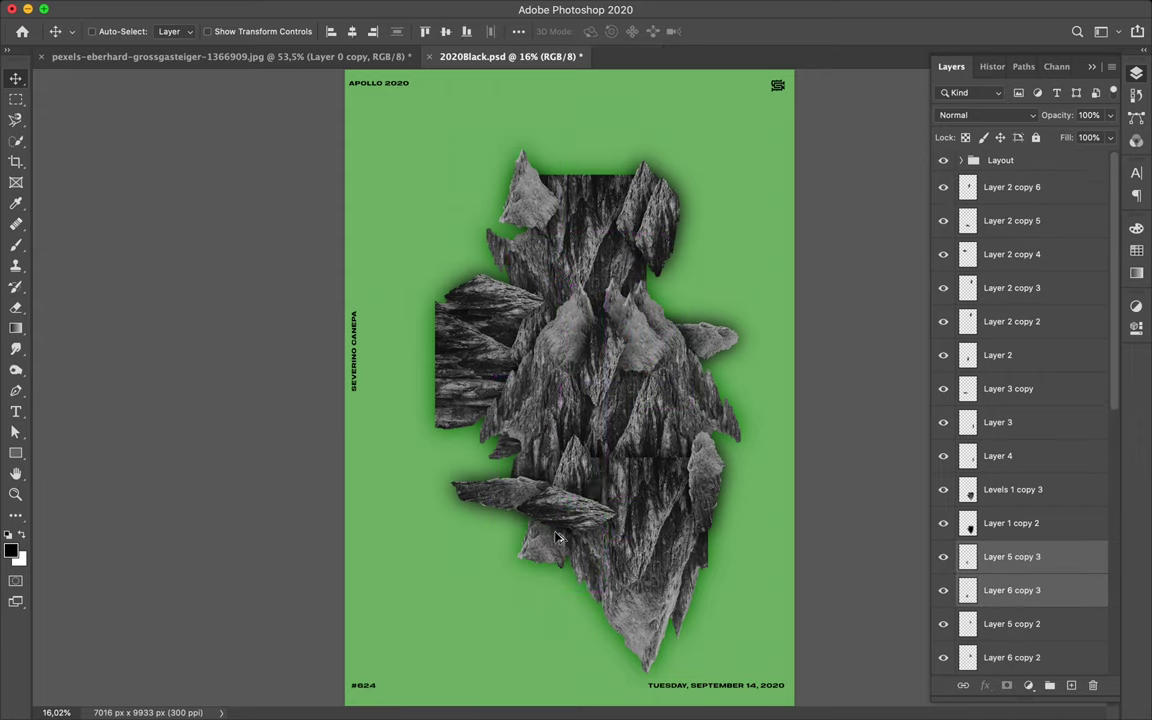
{"action": "scroll", "coordinate": [1025, 520], "scroll_direction": "down", "scroll_amount": 5}
{"action": "left_click", "coordinate": [1025, 591]}
{"action": "scroll", "coordinate": [1025, 500], "scroll_direction": "up", "scroll_amount": 10}
{"action": "left_click", "coordinate": [1013, 489]}
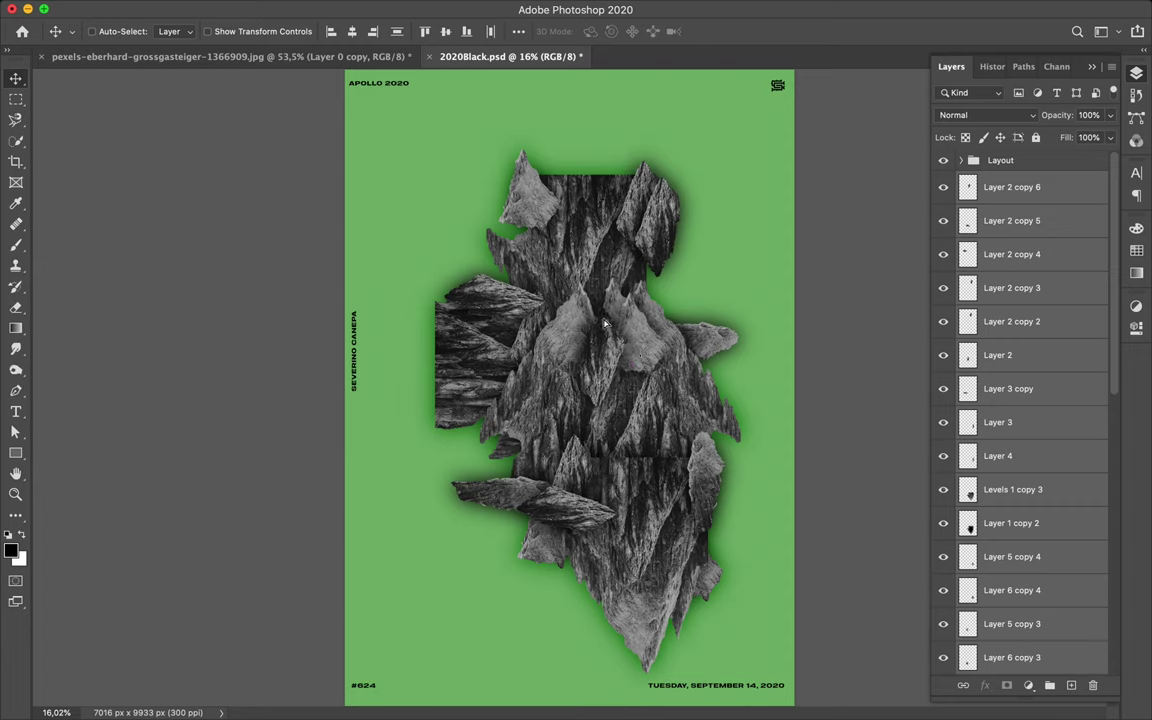
{"action": "left_click_drag", "start_coordinate": [600, 330], "coordinate": [580, 308]}
Step: Lasso a rock piece from Levels 1 copy 3 onto Layer 7, rotate it about 120°, and set it atop the collage
{"action": "key", "text": "l"}
{"action": "left_click", "coordinate": [583, 453]}
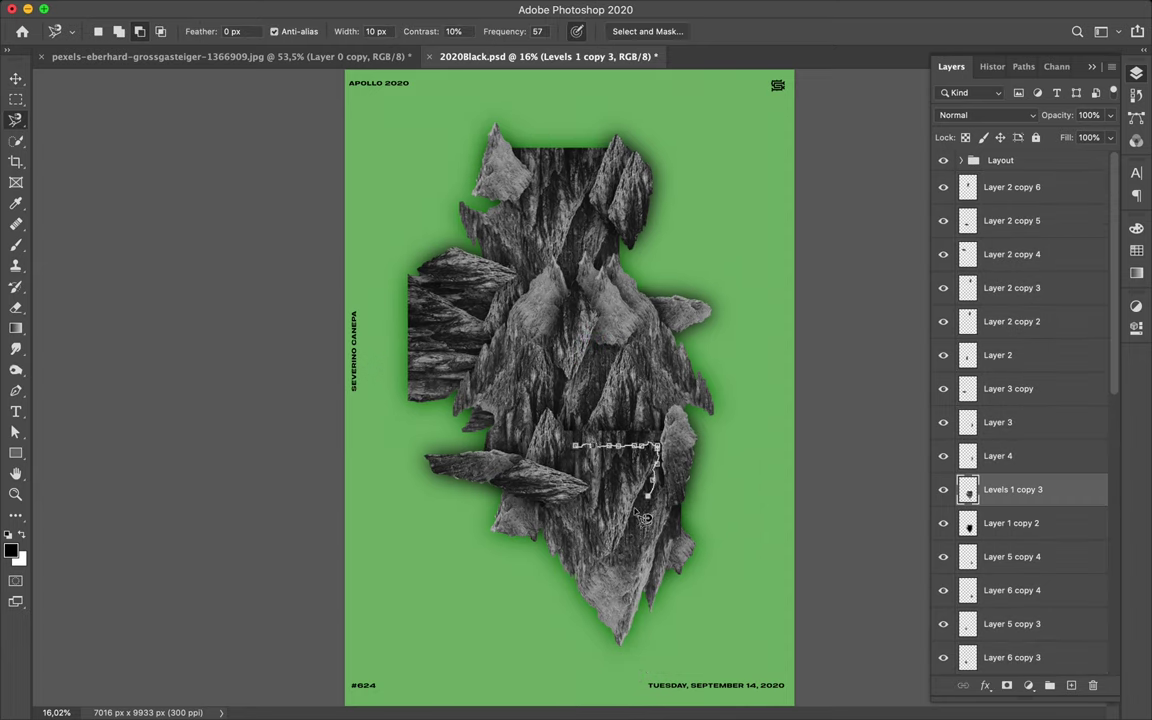
{"action": "left_click", "coordinate": [583, 453]}
{"action": "key", "text": "ctrl+j"}
{"action": "key", "text": "v"}
{"action": "left_click_drag", "start_coordinate": [537, 432], "coordinate": [532, 222]}
{"action": "key", "text": "ctrl+t"}
{"action": "left_click_drag", "start_coordinate": [700, 180], "coordinate": [680, 330]}
{"action": "key", "text": "Return"}
{"action": "left_click_drag", "start_coordinate": [560, 210], "coordinate": [587, 146]}
Step: Add new Layer 8 beneath the fragment for its shadow
{"action": "key", "text": "l"}
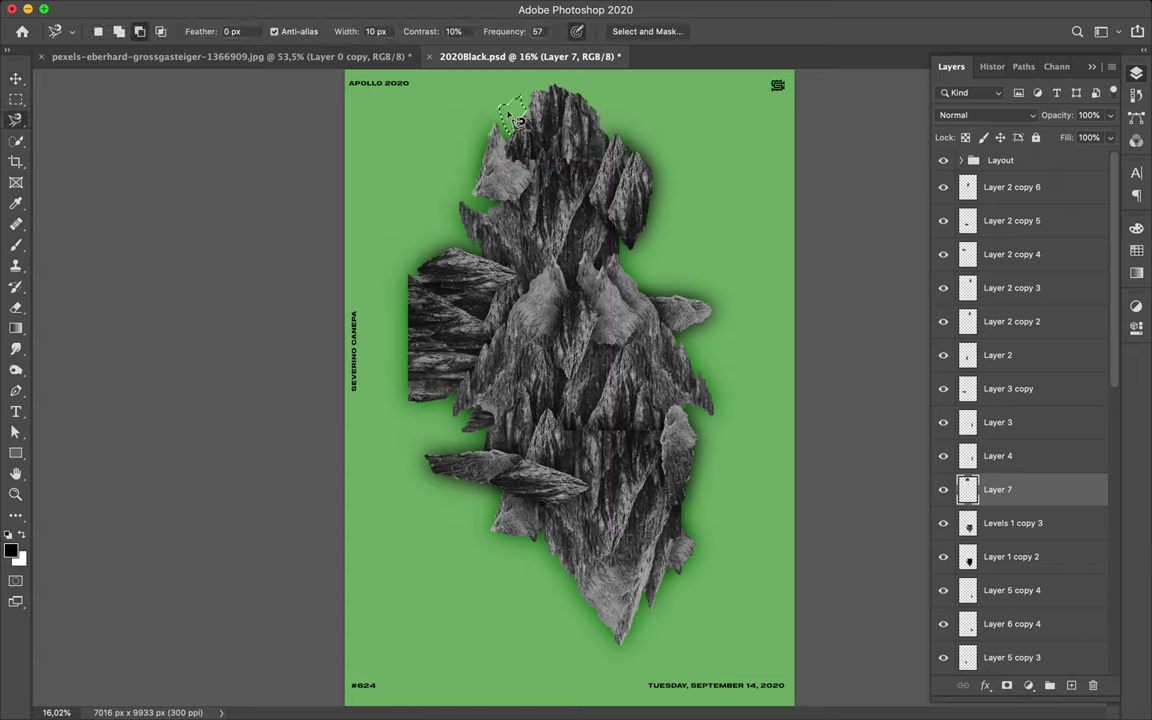
{"action": "key", "text": "v"}
{"action": "key", "text": "ctrl+shift+alt+n"}
Step: Fill the shadow shape with black, blur it softly, and set Layer 8 to Multiply
{"action": "key", "text": "b"}
{"action": "key", "text": "m"}
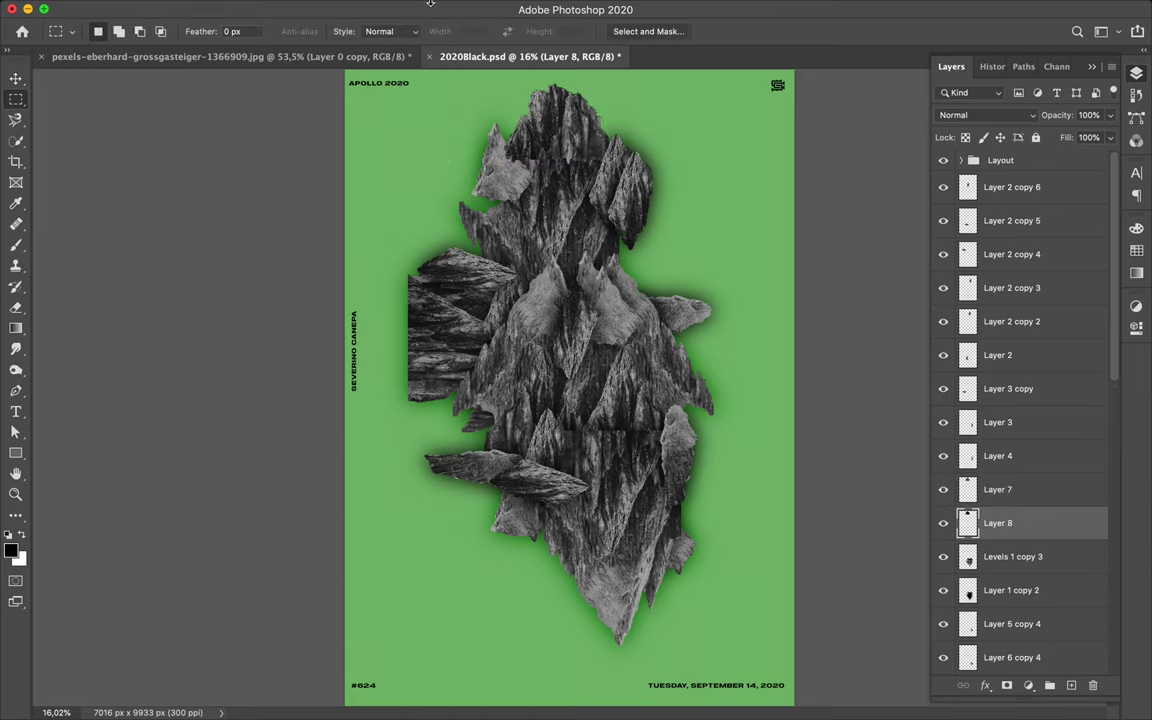
{"action": "key", "text": "ctrl+f"}
{"action": "key", "text": "shift+alt+m"}
Step: Nudge the upper rock pieces and Alt-duplicate the Layer 5 copy 2 fragment slightly right
{"action": "key", "text": "v"}
{"action": "left_click_drag", "start_coordinate": [572, 93], "coordinate": [574, 151]}
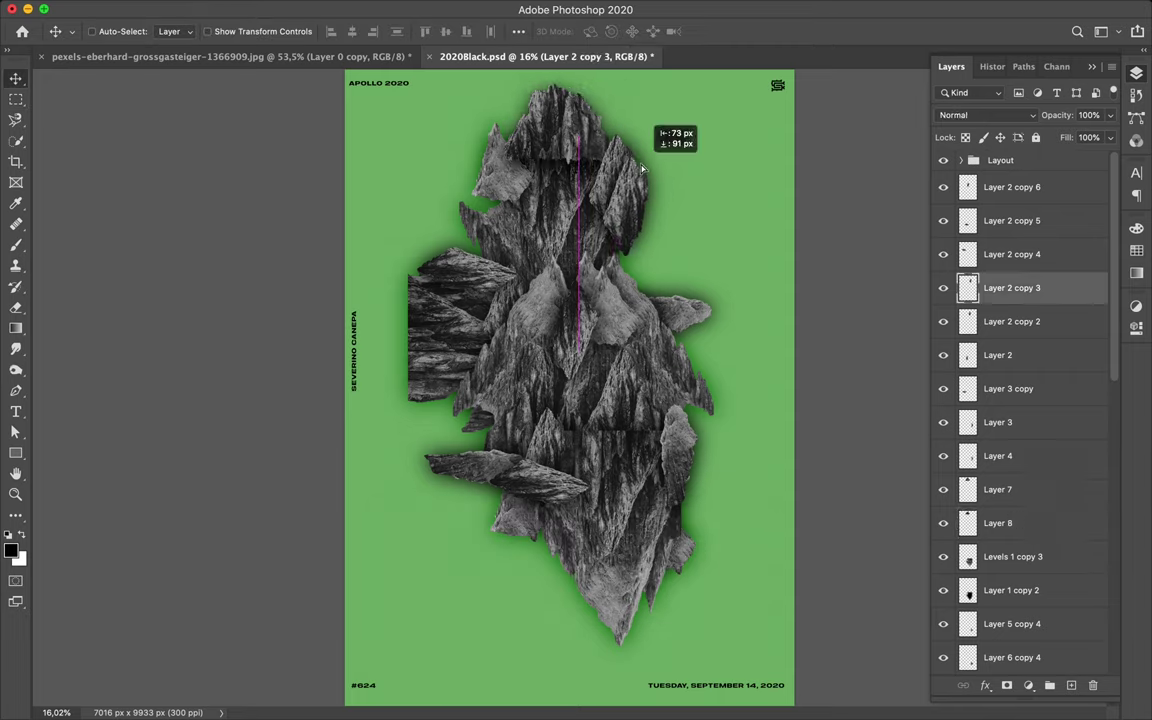
{"action": "left_click", "coordinate": [622, 283], "text": "ctrl"}
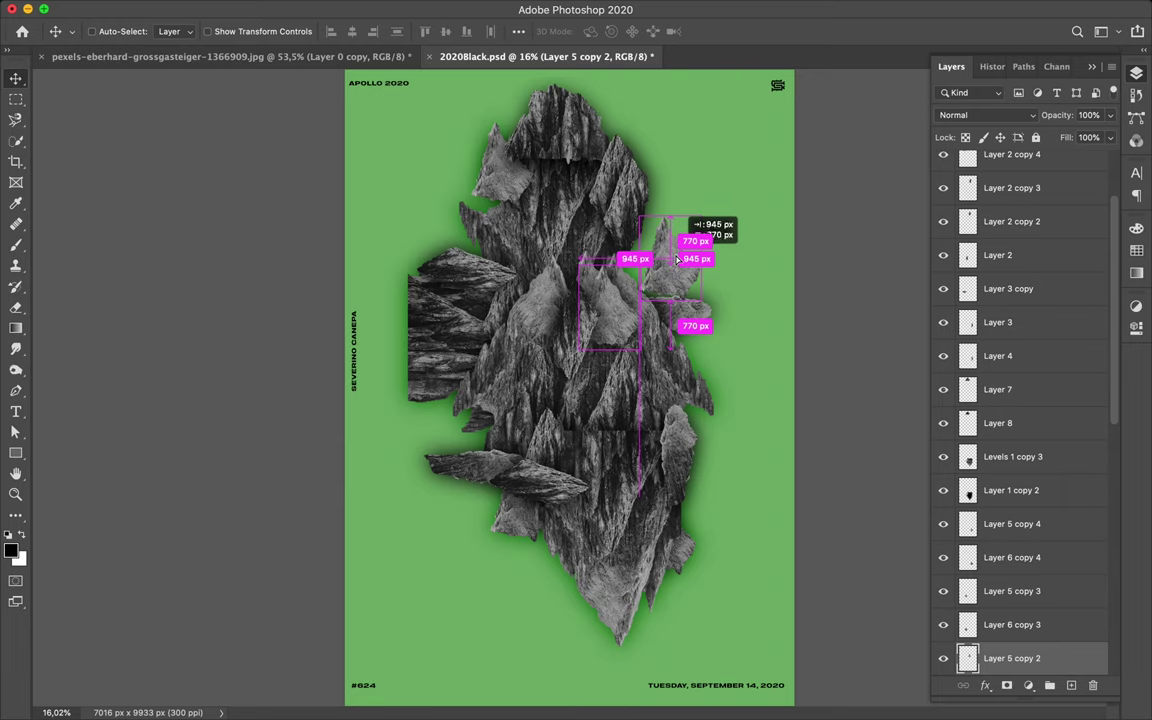
{"action": "left_click_drag", "start_coordinate": [620, 293], "coordinate": [655, 275]}
{"action": "scroll", "coordinate": [1106, 430], "scroll_direction": "down", "scroll_amount": 5}
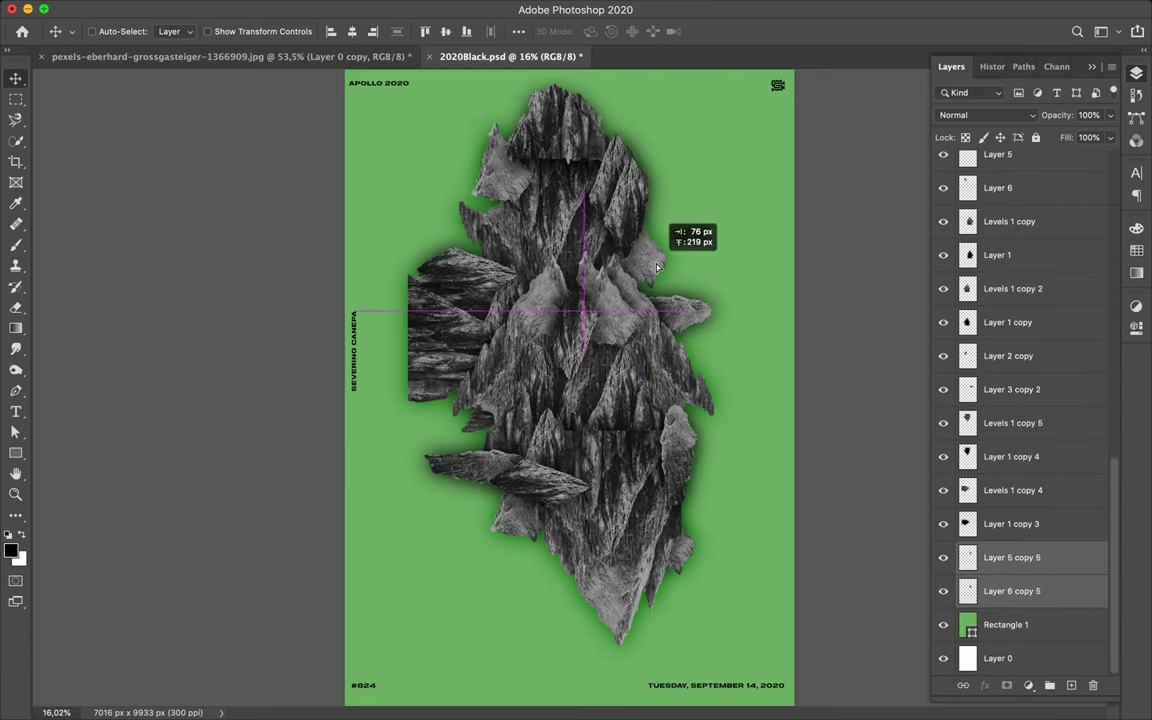
{"action": "left_click_drag", "start_coordinate": [424, 349], "coordinate": [450, 349]}
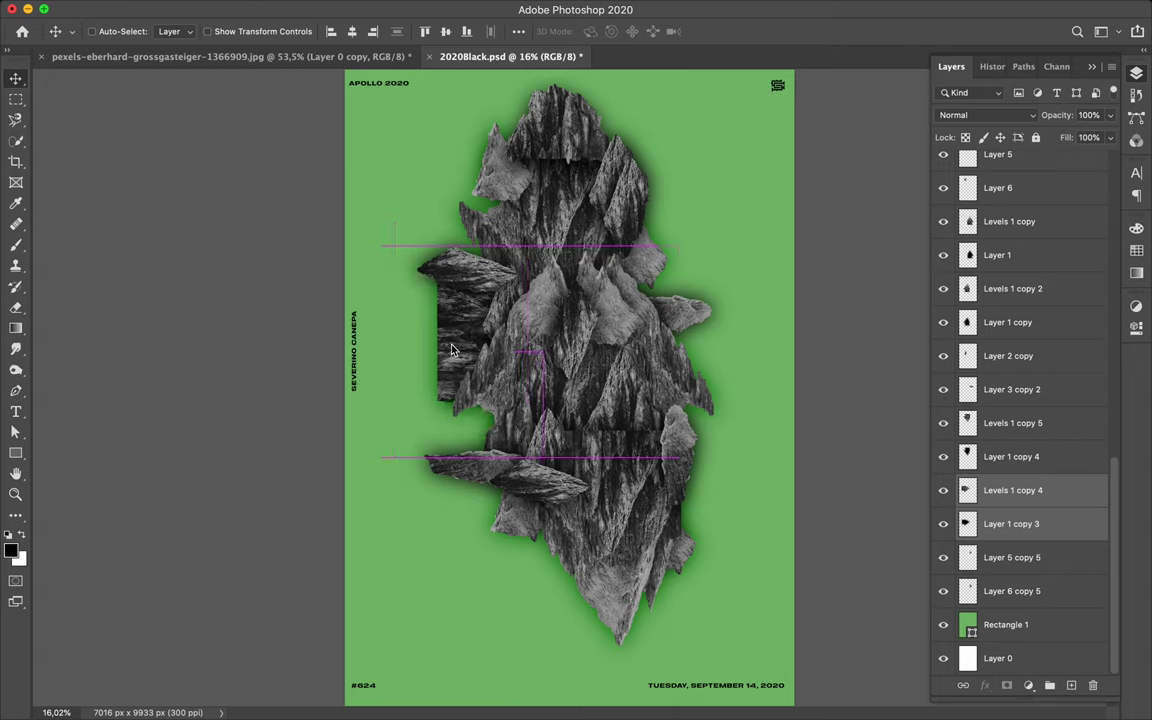
Step: Shift the lower, right, left and top rock pieces into an even, mirrored vertical arrangement
{"action": "mouse_move", "coordinate": [580, 580]}
{"action": "left_mouse_down"}
{"action": "mouse_move", "coordinate": [603, 580]}
{"action": "mouse_move", "coordinate": [580, 580]}
{"action": "left_mouse_up"}
{"action": "left_click", "coordinate": [677, 543]}
{"action": "left_click_drag", "start_coordinate": [677, 543], "coordinate": [607, 441]}
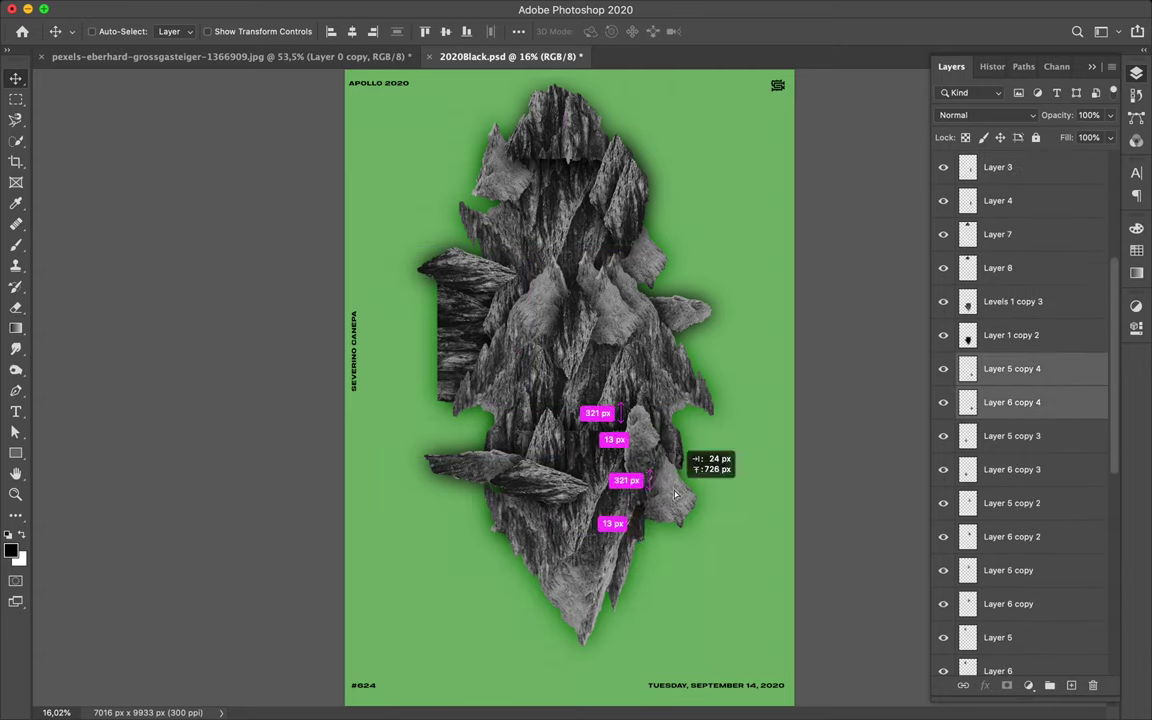
{"action": "left_click_drag", "start_coordinate": [468, 327], "coordinate": [487, 327]}
{"action": "mouse_move", "coordinate": [488, 135]}
{"action": "left_mouse_down"}
{"action": "mouse_move", "coordinate": [484, 150]}
{"action": "mouse_move", "coordinate": [520, 105]}
{"action": "left_mouse_up"}
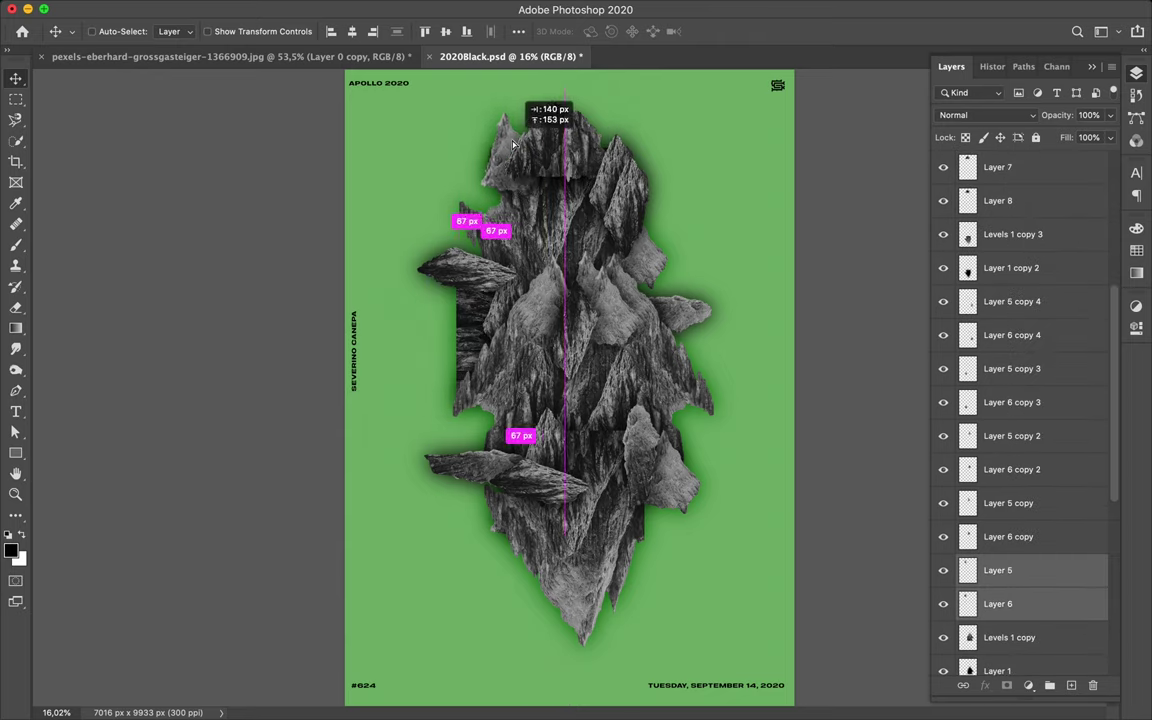
{"action": "left_click_drag", "start_coordinate": [580, 150], "coordinate": [630, 118]}
{"action": "scroll", "coordinate": [1031, 224], "scroll_direction": "up", "scroll_amount": 5}
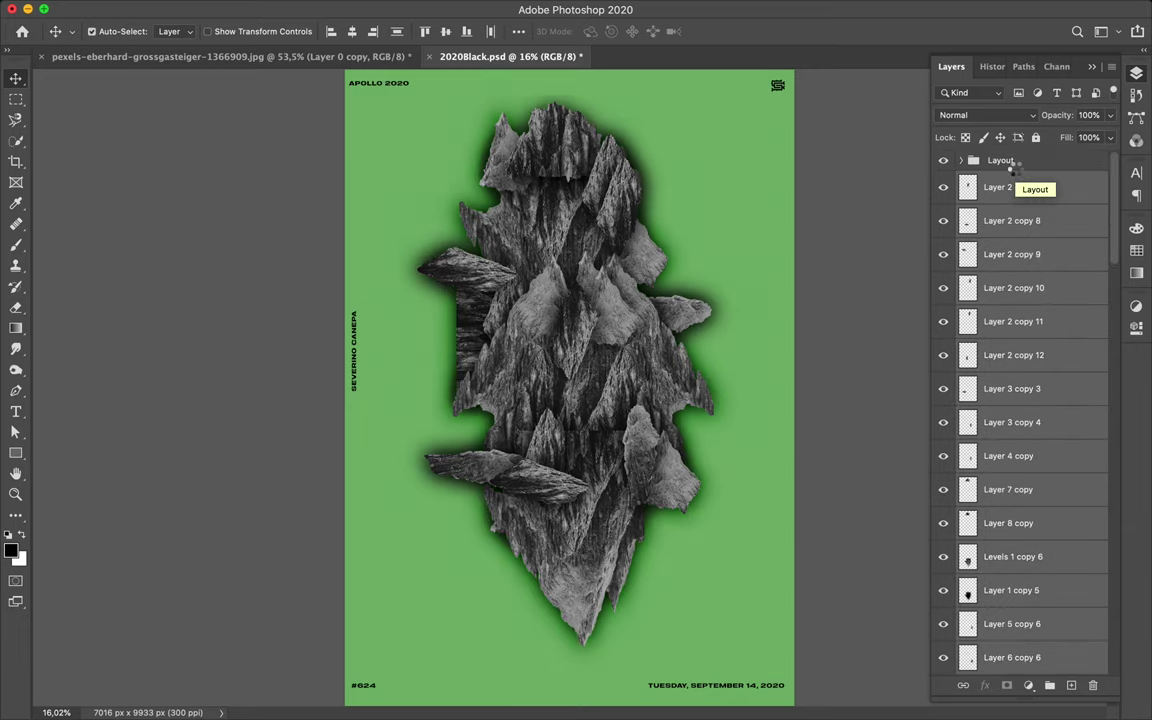
Step: Merge the collage into a stamped layer and paint its silhouette black on a new layer
{"action": "key", "text": "super+e"}
{"action": "left_click", "coordinate": [967, 187], "text": "super"}
{"action": "left_click", "coordinate": [1071, 685]}
{"action": "key", "text": "b"}
{"action": "left_click_drag", "start_coordinate": [540, 95], "coordinate": [600, 110]}
{"action": "mouse_move", "coordinate": [770, 425]}
{"action": "left_mouse_down"}
{"action": "mouse_move", "coordinate": [560, 125]}
{"action": "mouse_move", "coordinate": [605, 597]}
{"action": "mouse_move", "coordinate": [553, 360]}
{"action": "left_mouse_up"}
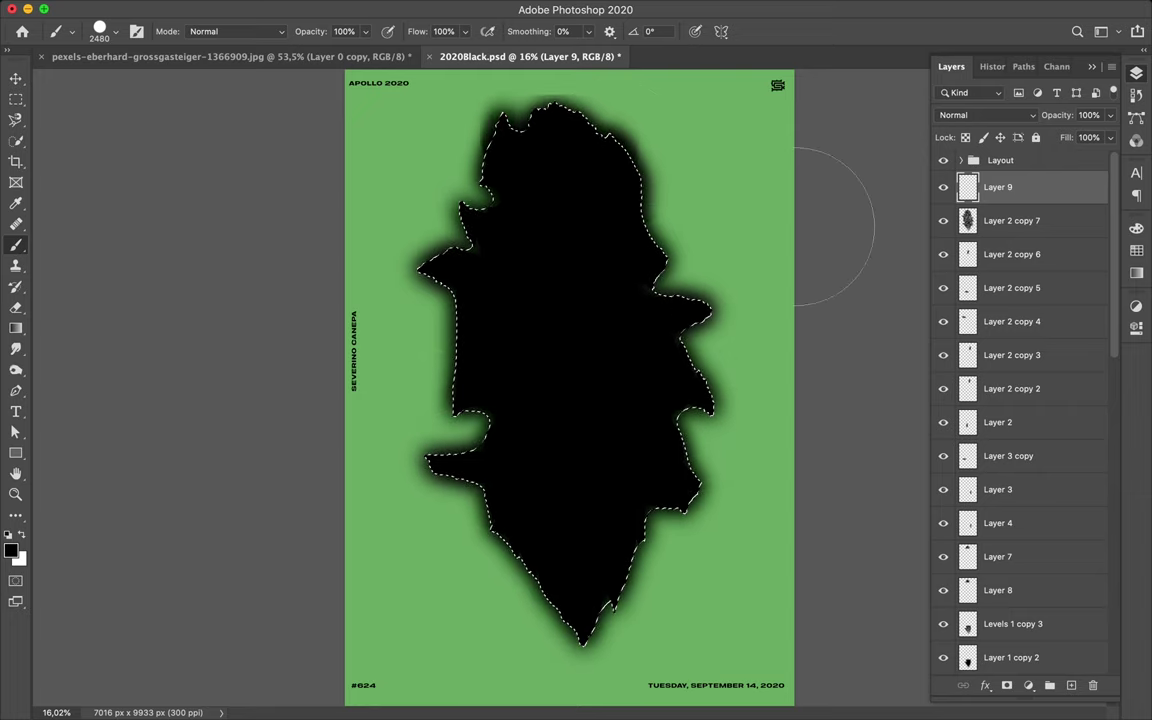
Step: Place the black silhouette below the rock collage and set its blend mode to Screen
{"action": "key", "text": "v"}
{"action": "key", "text": "m"}
{"action": "key", "text": "ctrl+d"}
{"action": "left_click_drag", "start_coordinate": [997, 187], "coordinate": [1005, 237]}
{"action": "left_click", "coordinate": [987, 115]}
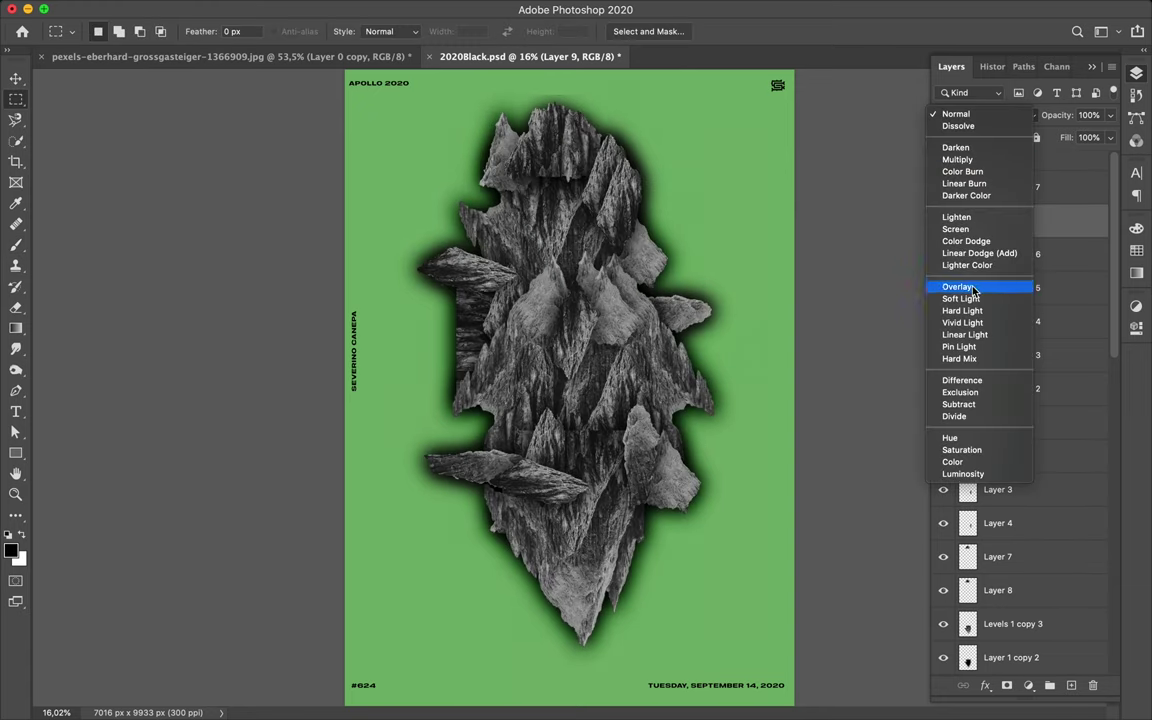
{"action": "left_click", "coordinate": [958, 287]}
{"action": "left_click", "coordinate": [985, 114]}
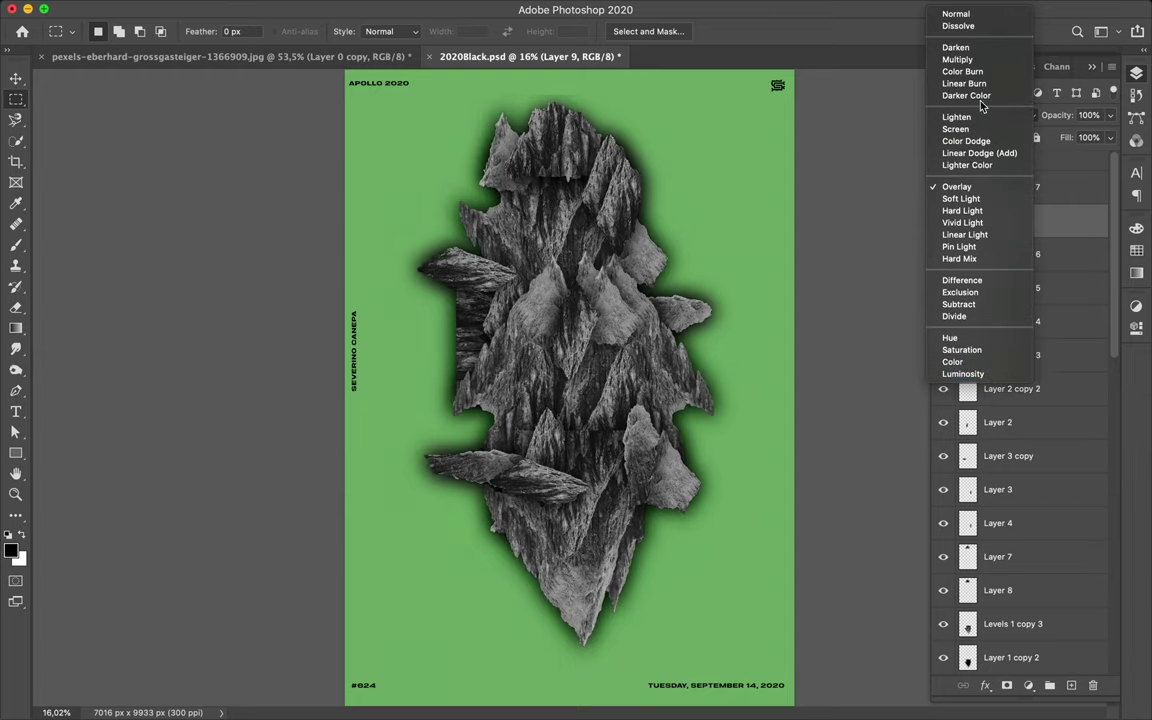
{"action": "left_click", "coordinate": [955, 129]}
Step: Start a Warp free transform on the silhouette
{"action": "key", "text": "ctrl+t"}
{"action": "right_click", "coordinate": [527, 245]}
{"action": "left_click", "coordinate": [545, 386]}
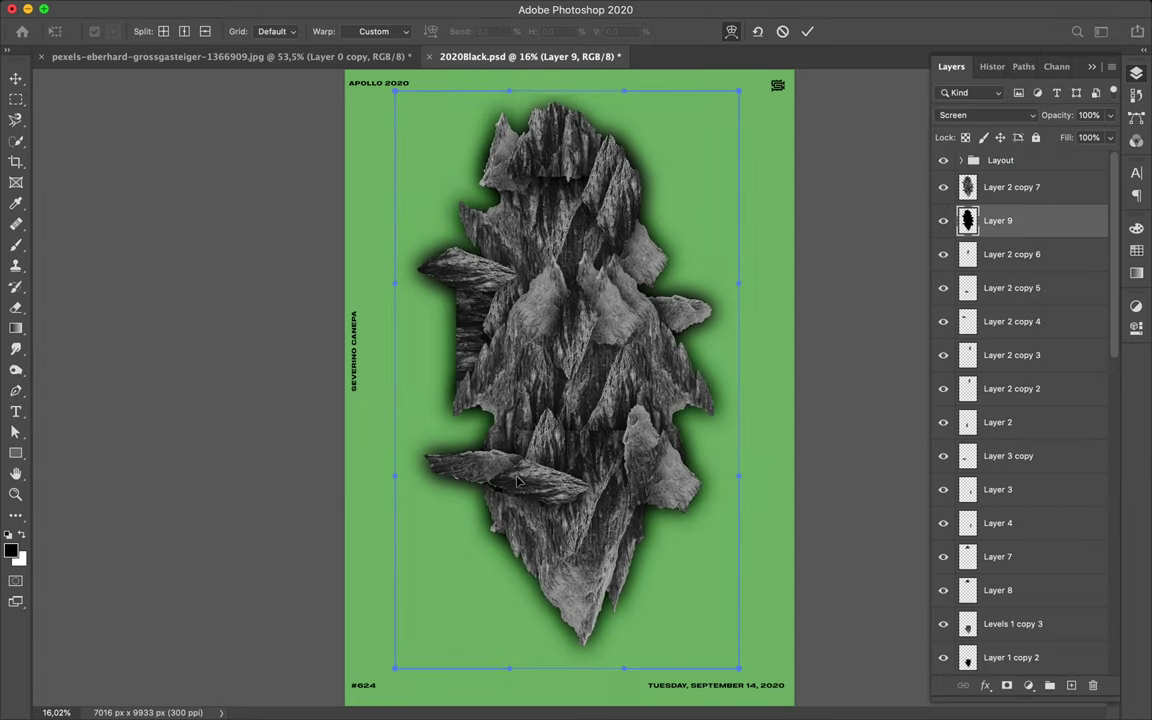
Step: Warp the shadow's edges outward and its bottom downward, commit it, and merge it down
{"action": "left_click_drag", "start_coordinate": [508, 491], "coordinate": [449, 481]}
{"action": "left_click_drag", "start_coordinate": [481, 220], "coordinate": [434, 204]}
{"action": "left_click_drag", "start_coordinate": [694, 154], "coordinate": [739, 339]}
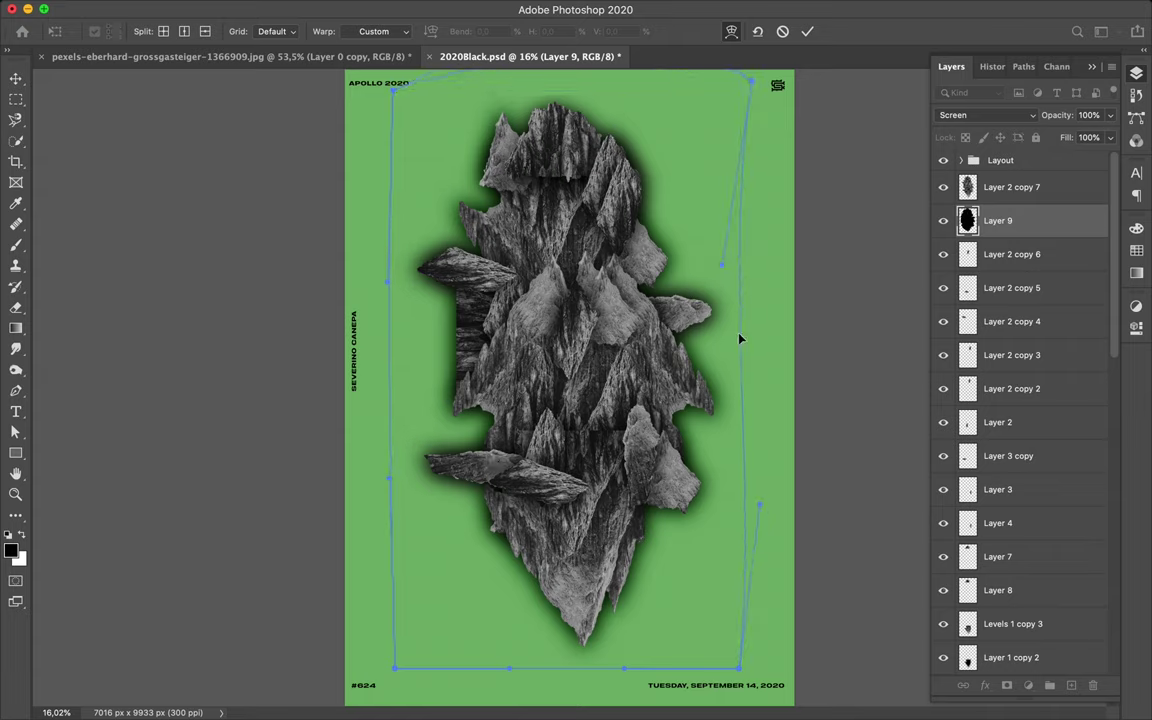
{"action": "left_click_drag", "start_coordinate": [655, 293], "coordinate": [739, 322]}
{"action": "left_click_drag", "start_coordinate": [390, 340], "coordinate": [445, 340]}
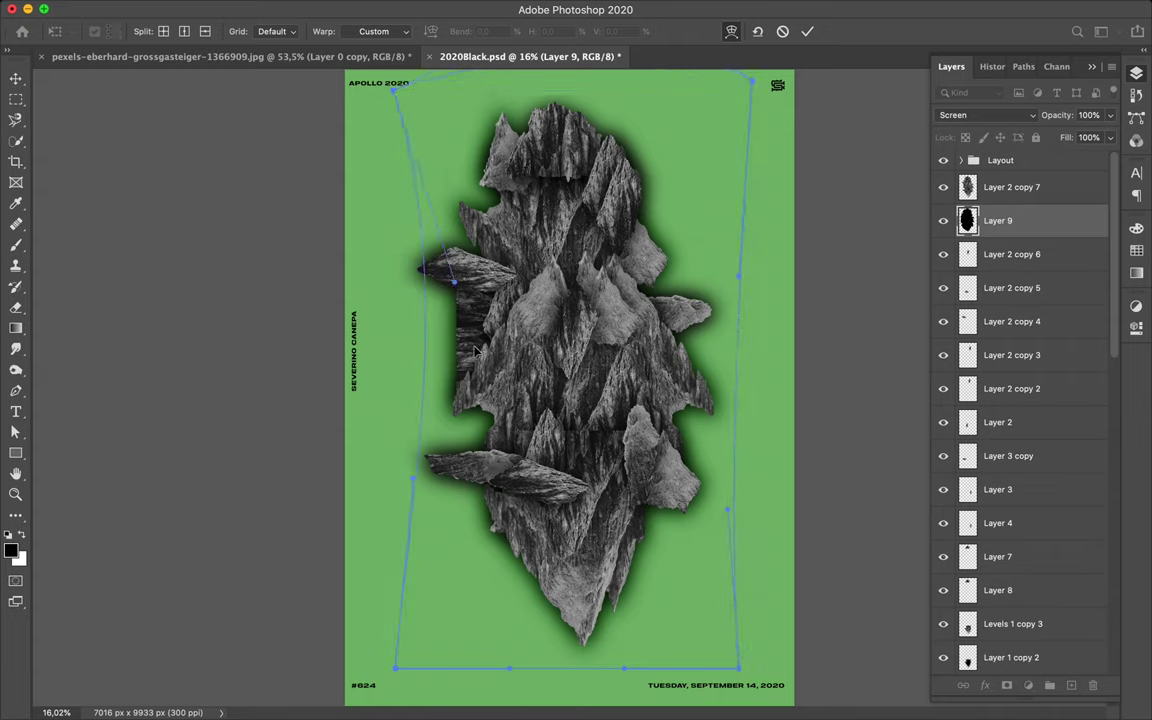
{"action": "left_click_drag", "start_coordinate": [570, 677], "coordinate": [572, 700]}
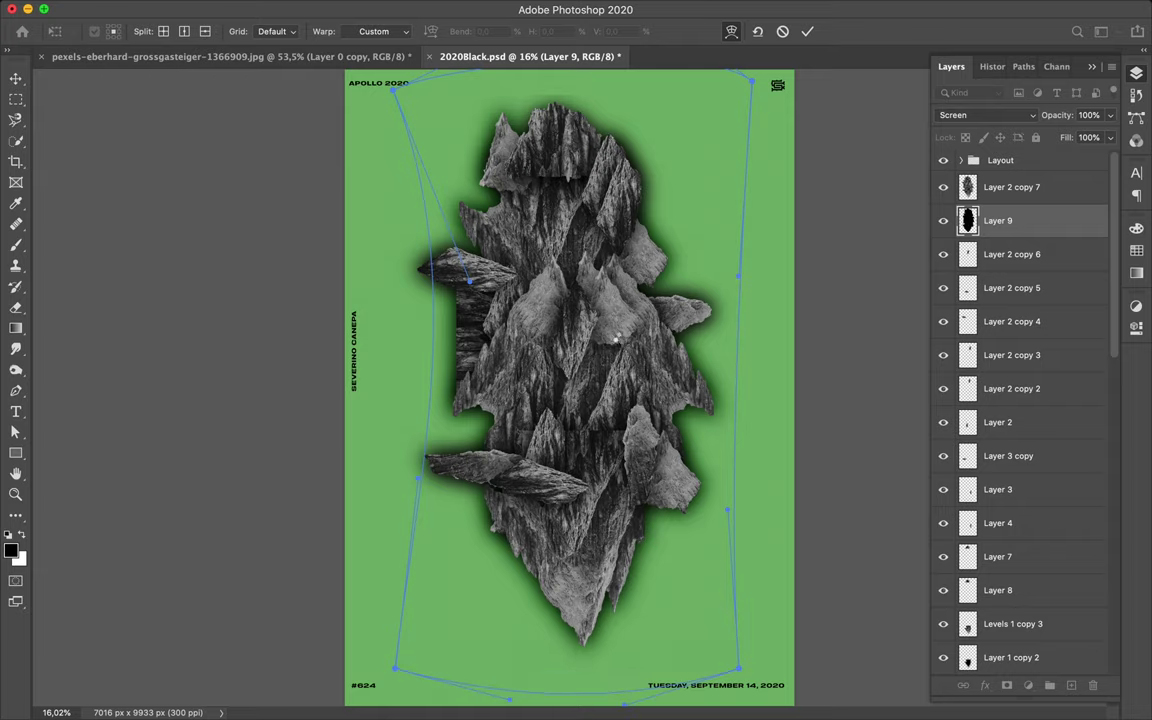
{"action": "key", "text": "Return"}
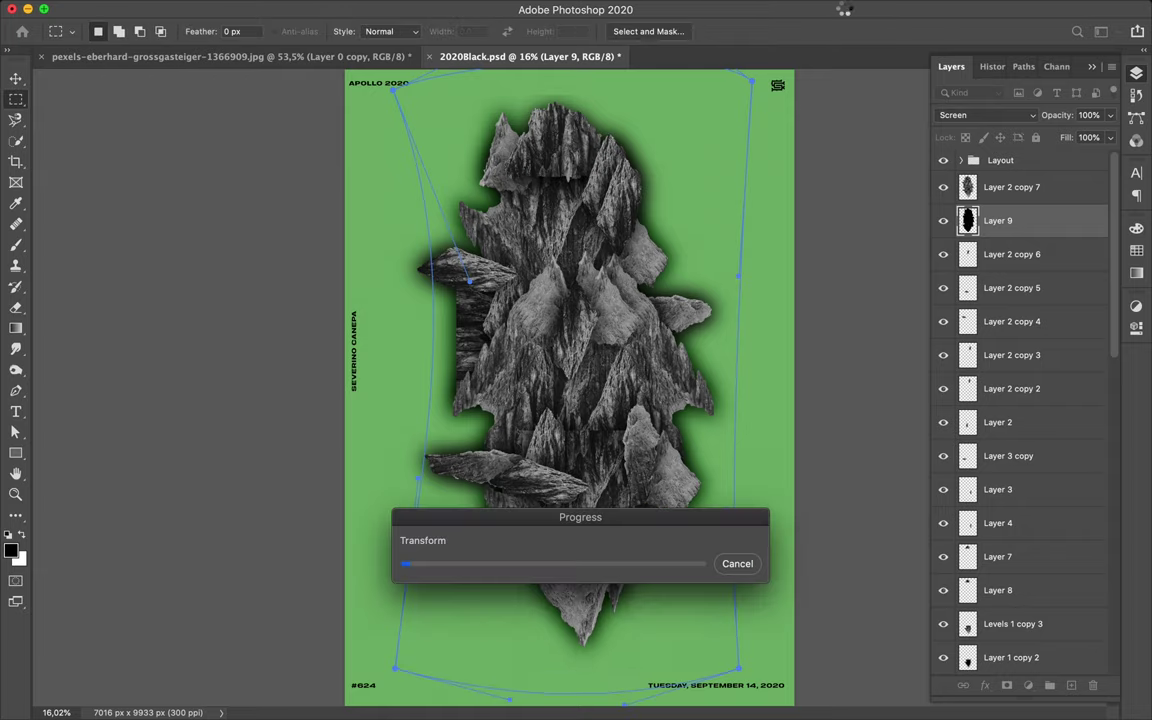
{"action": "key", "text": "ctrl+e"}
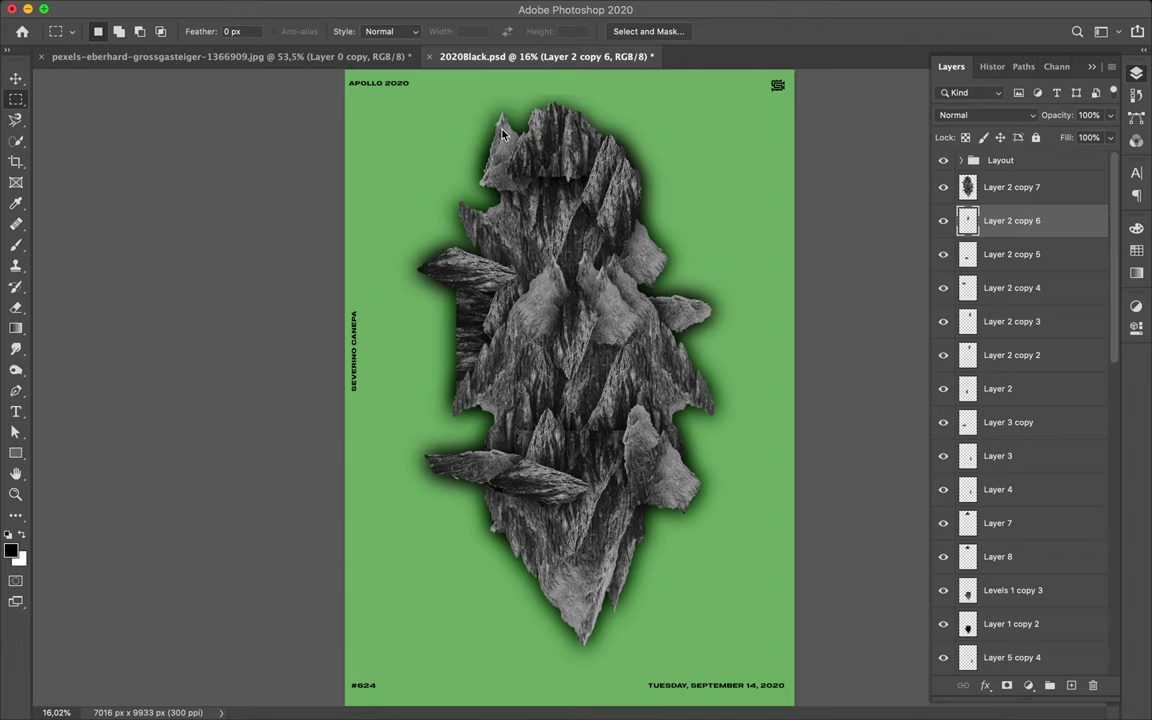
{"action": "left_click", "coordinate": [562, 103], "text": "ctrl"}
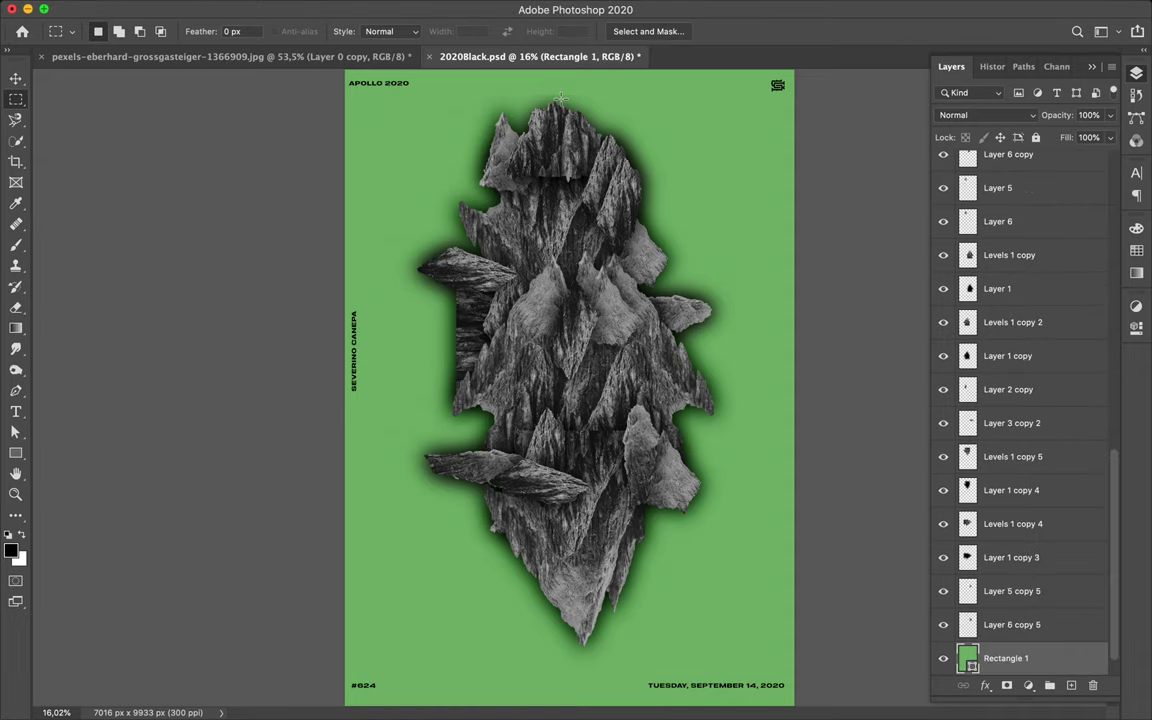
Step: Toggle Layer 2 copy 7's visibility to compare the collage with and without it
{"action": "left_click", "coordinate": [549, 115], "text": "ctrl"}
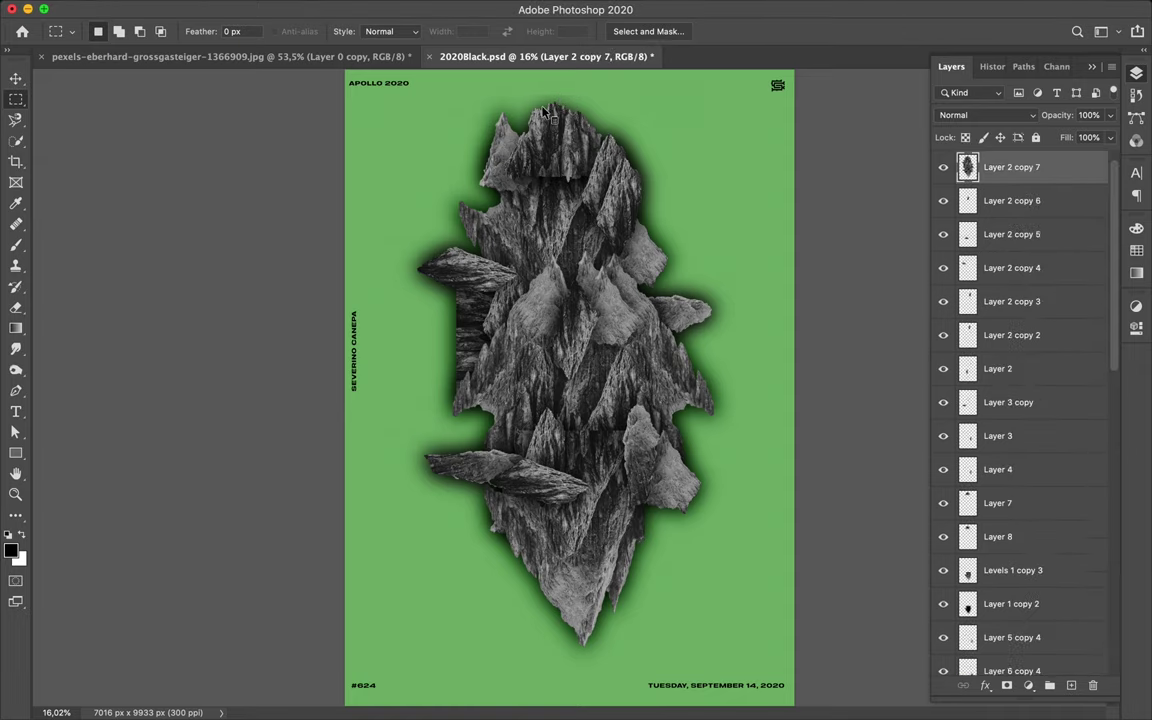
{"action": "left_click", "coordinate": [549, 110], "text": "ctrl"}
{"action": "left_click", "coordinate": [943, 167]}
{"action": "left_click", "coordinate": [944, 168]}
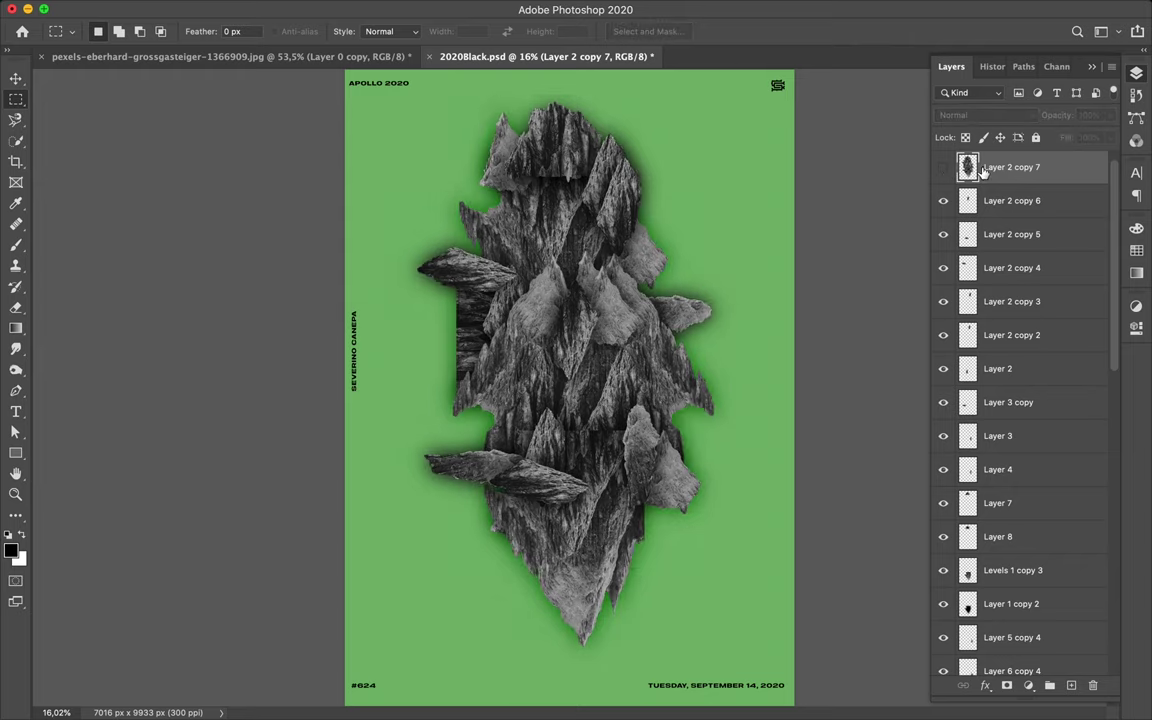
{"action": "left_click", "coordinate": [552, 106], "text": "ctrl"}
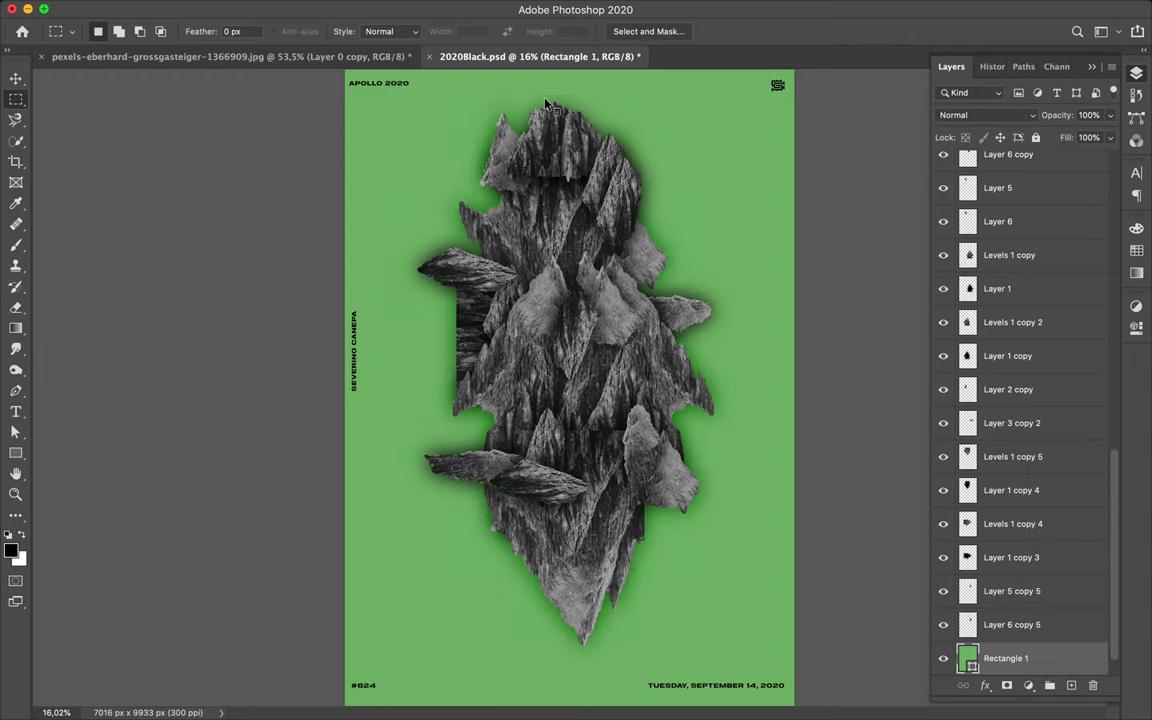
{"action": "key", "text": "alt+period"}
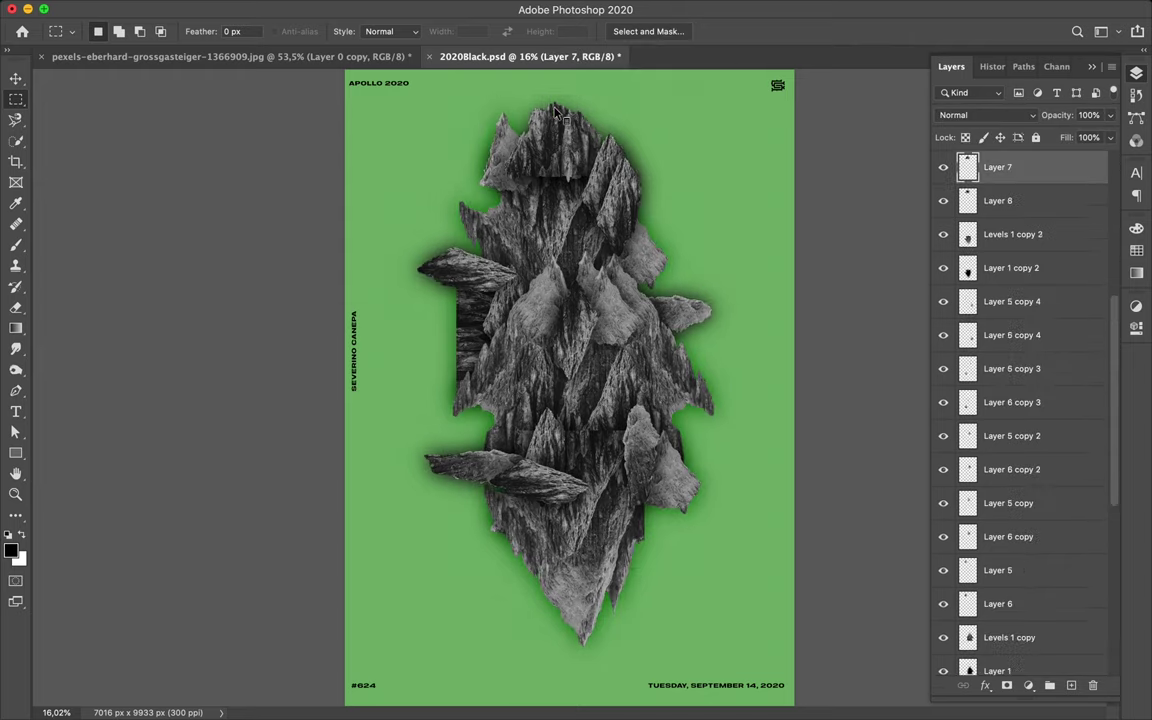
{"action": "left_click", "coordinate": [1005, 200]}
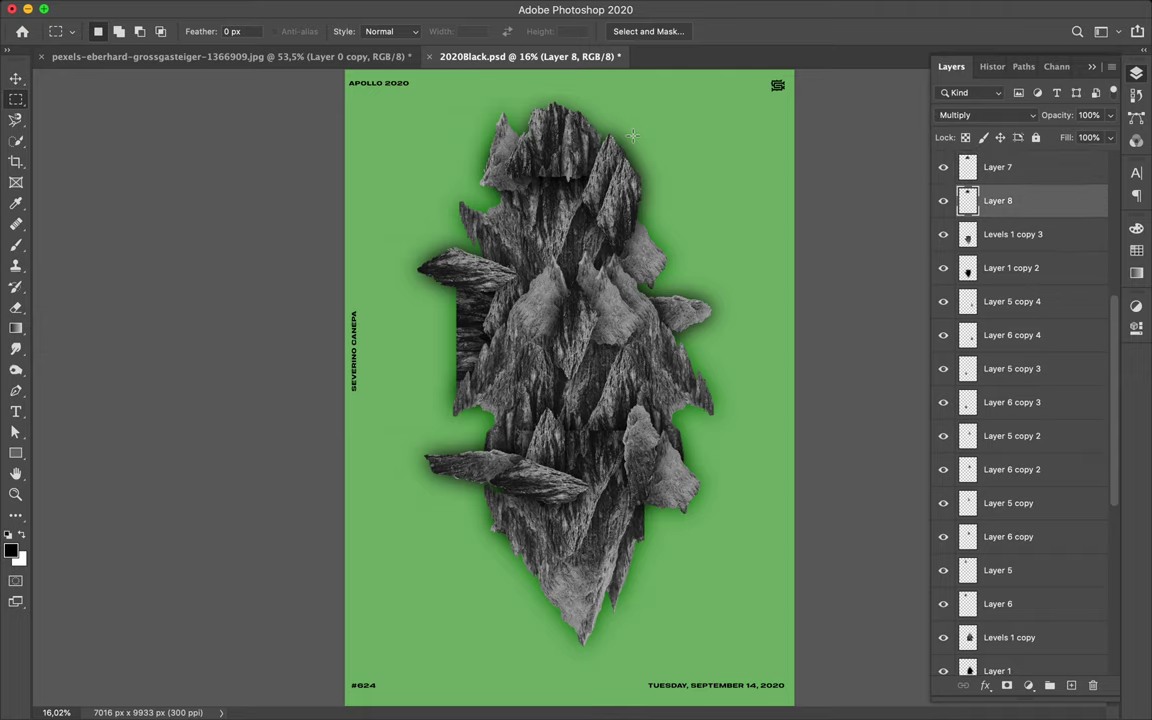
Step: Zoom in and out over the canvas to inspect the collage and shadow
{"action": "key", "text": "e"}
{"action": "scroll", "coordinate": [566, 386], "scroll_direction": "down", "scroll_amount": 2}
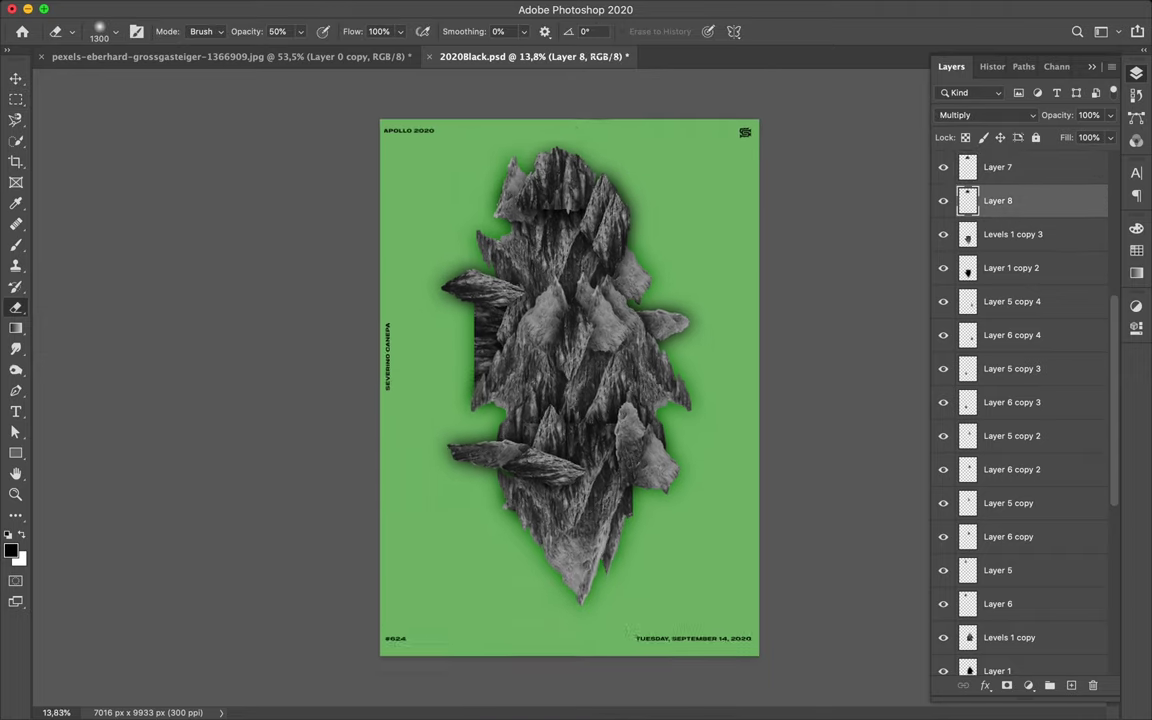
{"action": "scroll", "coordinate": [568, 388], "scroll_direction": "down", "scroll_amount": 1}
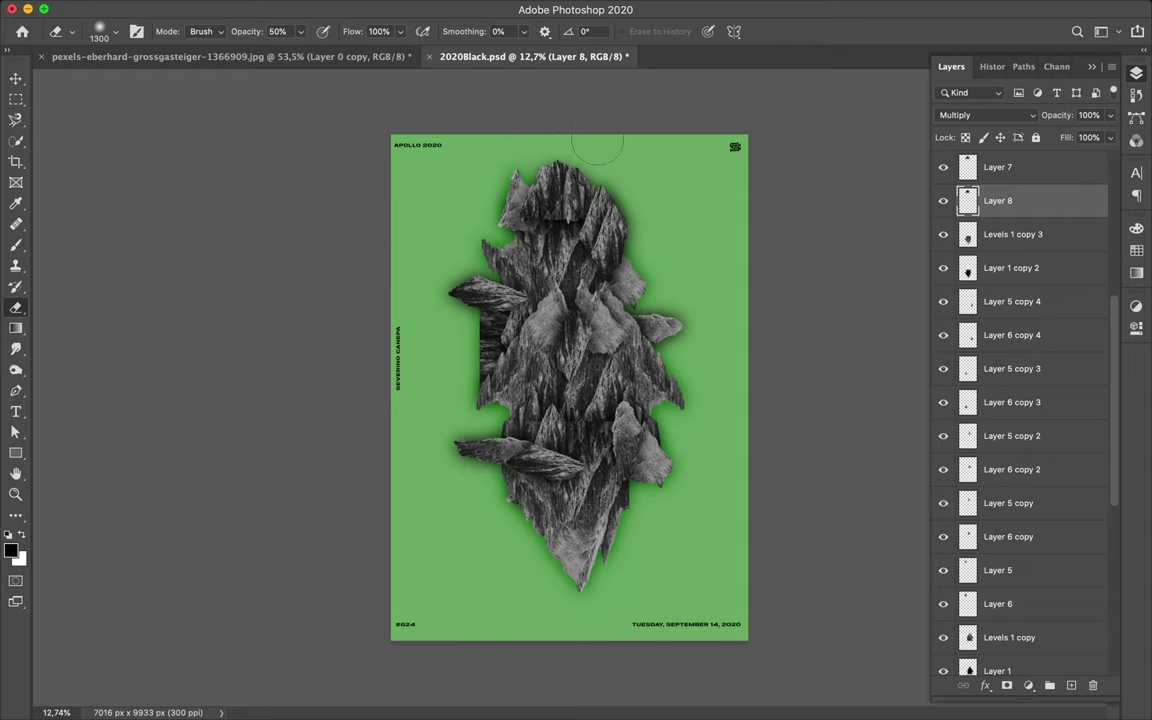
{"action": "scroll", "coordinate": [597, 147], "scroll_direction": "up", "scroll_amount": 3}
{"action": "scroll", "coordinate": [597, 147], "scroll_direction": "up", "scroll_amount": 2}
{"action": "key", "text": "v"}
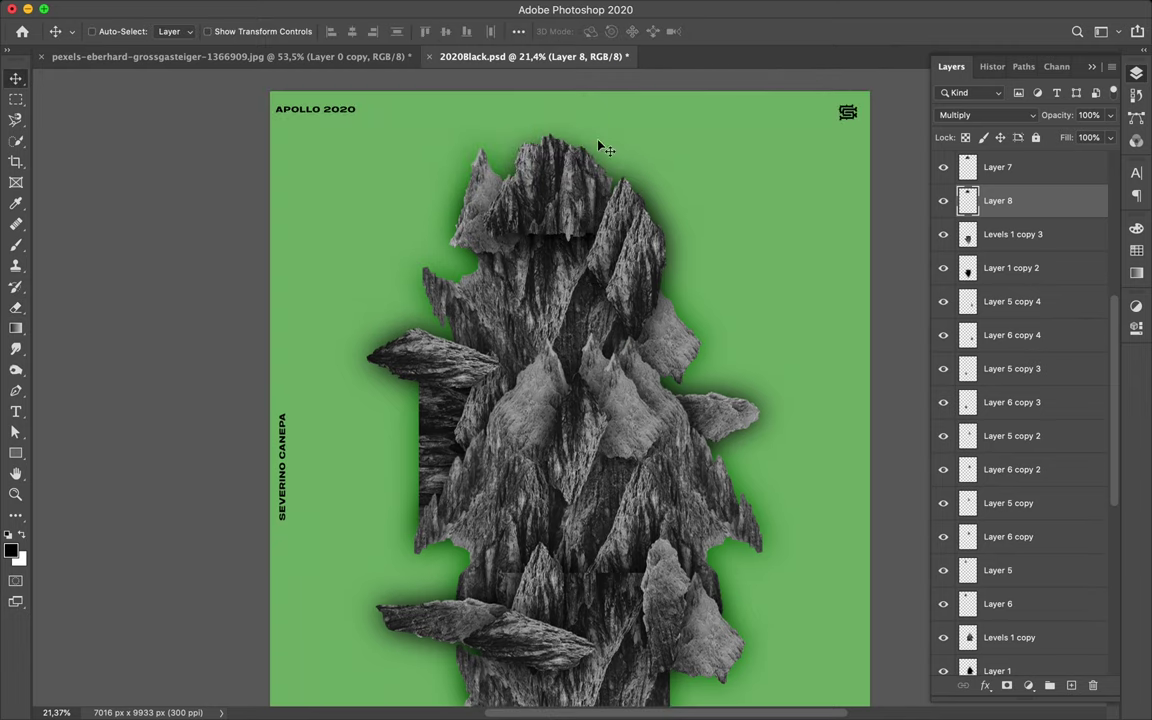
{"action": "scroll", "coordinate": [720, 180], "scroll_direction": "down", "scroll_amount": 2}
{"action": "scroll", "coordinate": [670, 235], "scroll_direction": "down", "scroll_amount": 2}
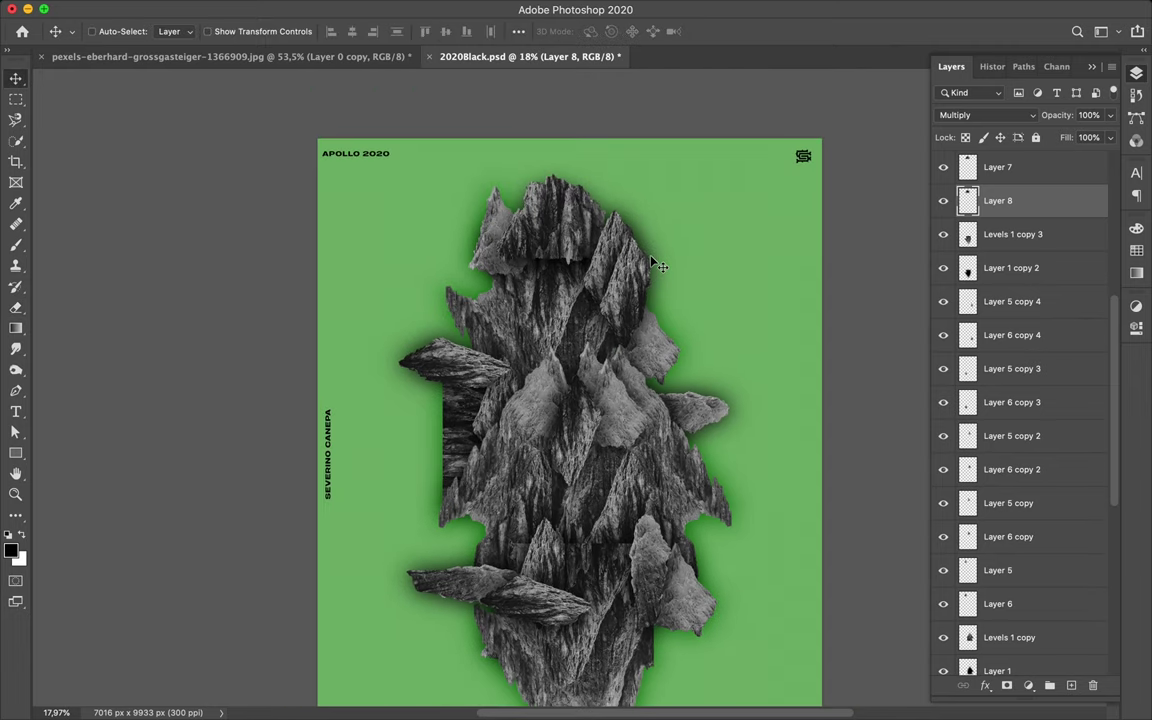
{"action": "scroll", "coordinate": [652, 262], "scroll_direction": "down", "scroll_amount": 1}
{"action": "scroll", "coordinate": [652, 262], "scroll_direction": "down", "scroll_amount": 3}
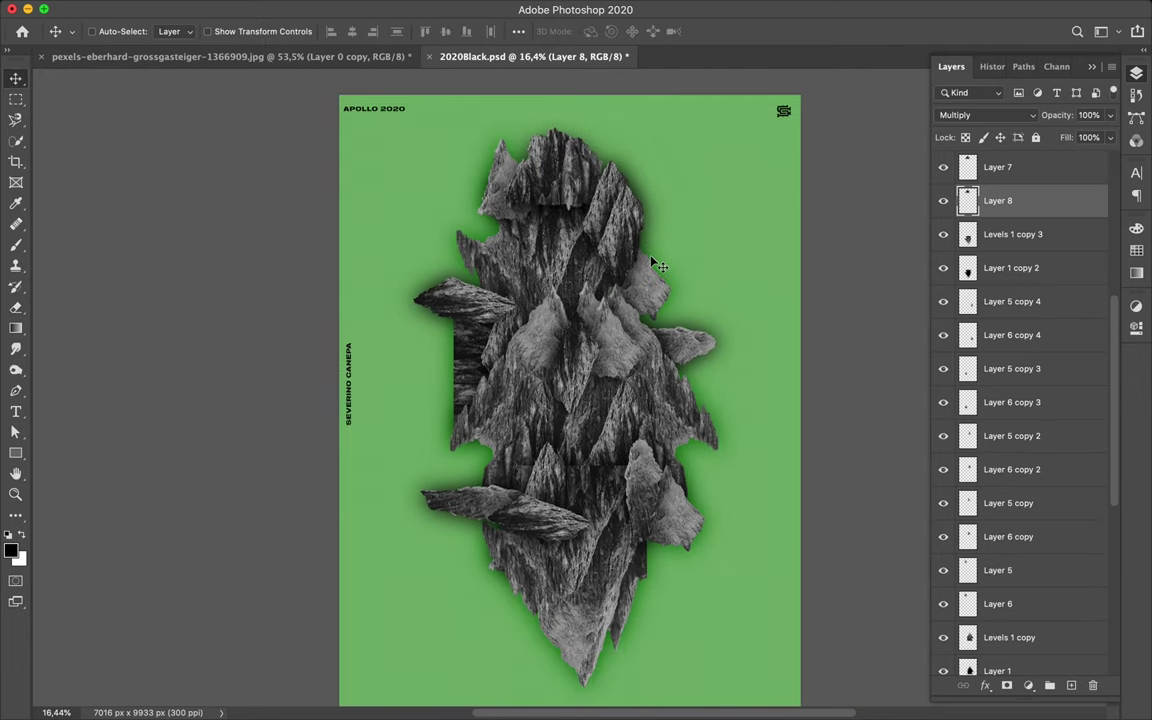
{"action": "scroll", "coordinate": [975, 233], "scroll_direction": "up", "scroll_amount": 7}
{"action": "scroll", "coordinate": [975, 233], "scroll_direction": "up", "scroll_amount": 3}
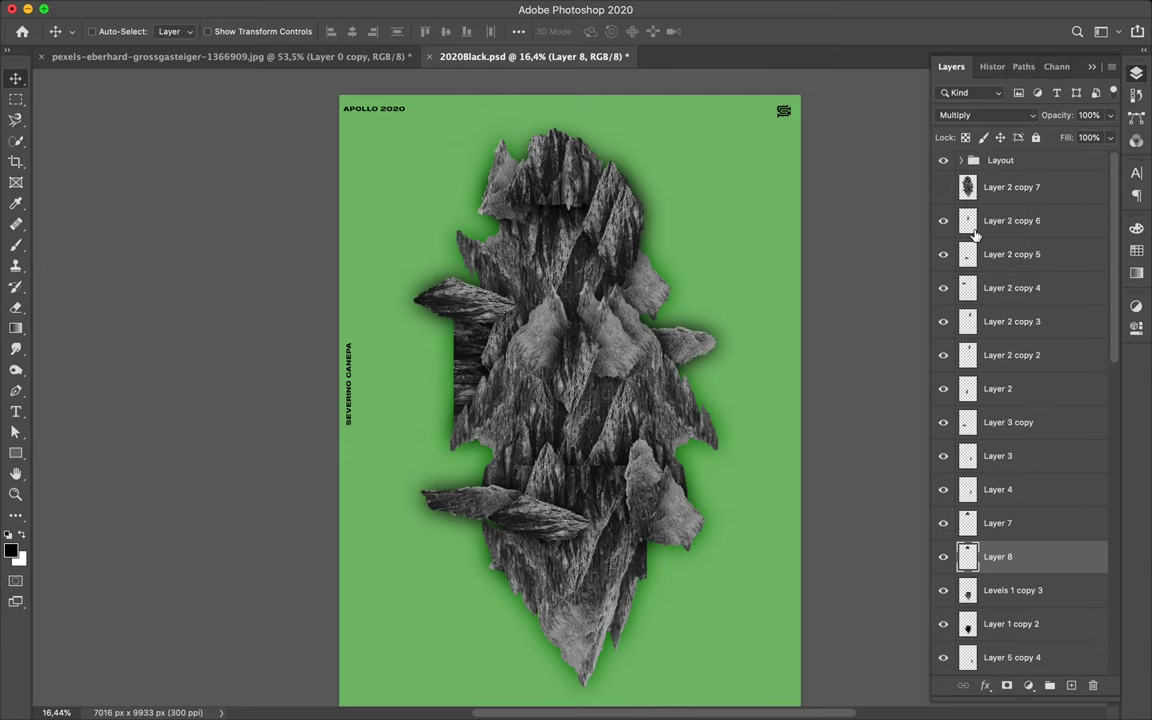
Step: Show Layer 2 copy 7 again, then delete it from the document
{"action": "left_click", "coordinate": [942, 189]}
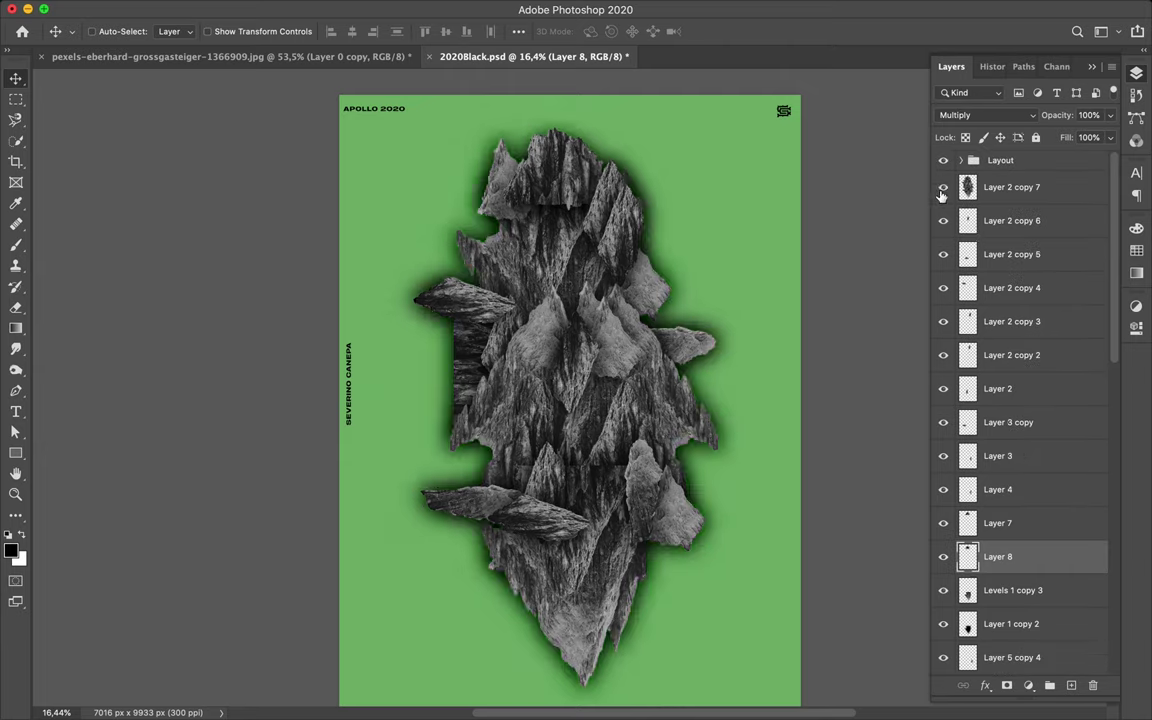
{"action": "left_click", "coordinate": [1010, 187]}
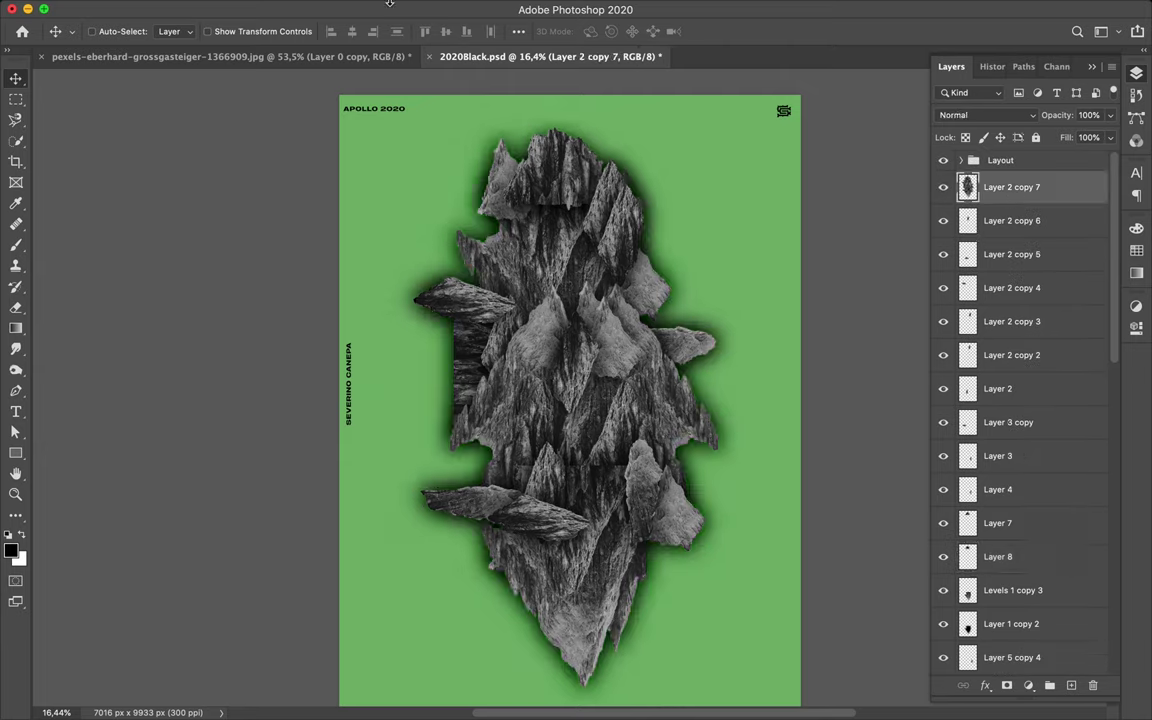
{"action": "left_click", "coordinate": [375, 9]}
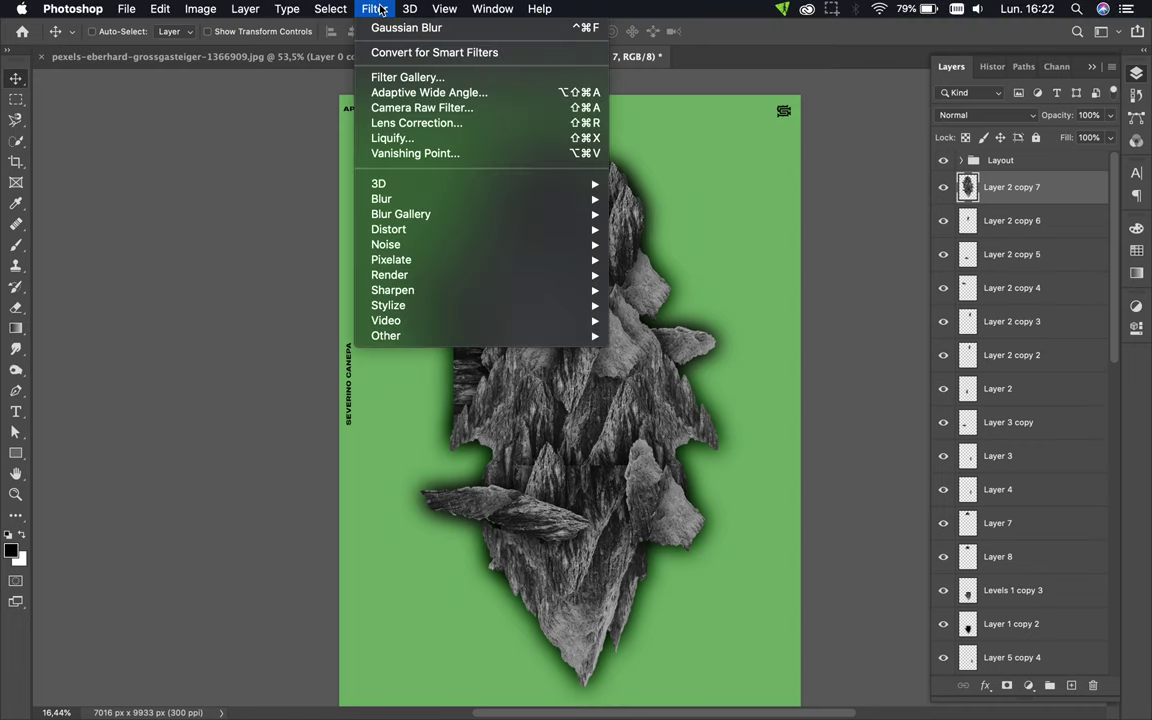
{"action": "left_click", "coordinate": [1015, 195]}
{"action": "key", "text": "Delete"}
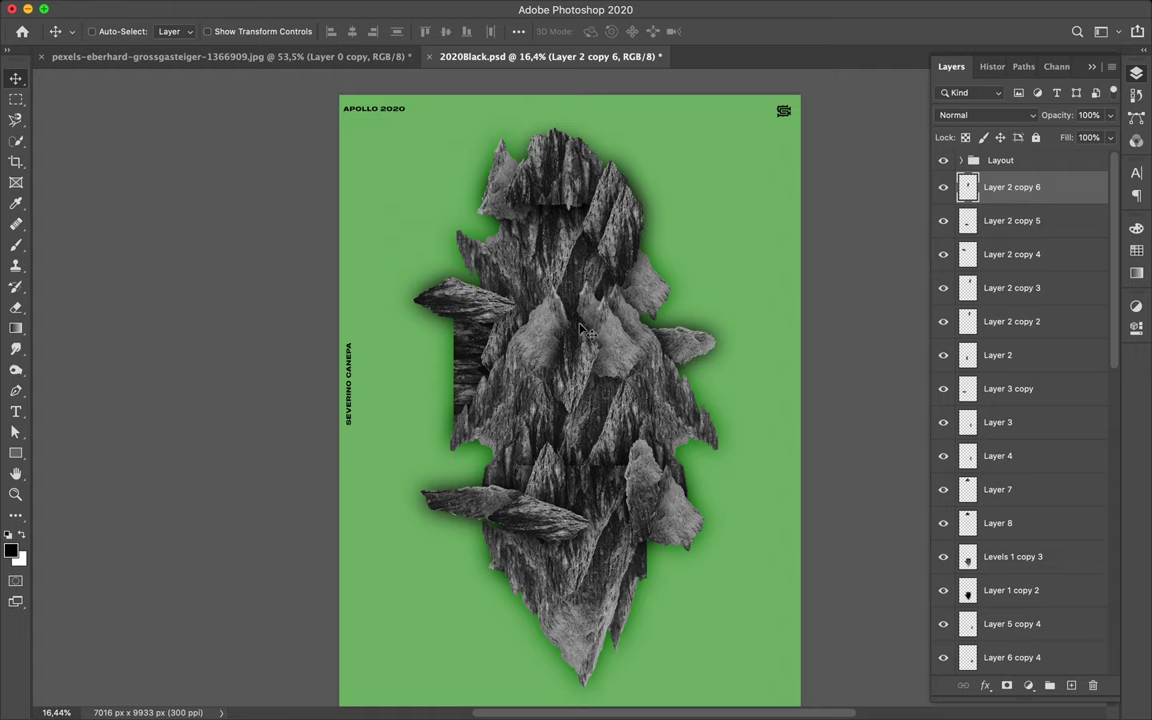
Step: Select all rock fragment layers and move the whole collage slightly lower on the poster
{"action": "scroll", "coordinate": [583, 330], "scroll_direction": "up", "scroll_amount": 1}
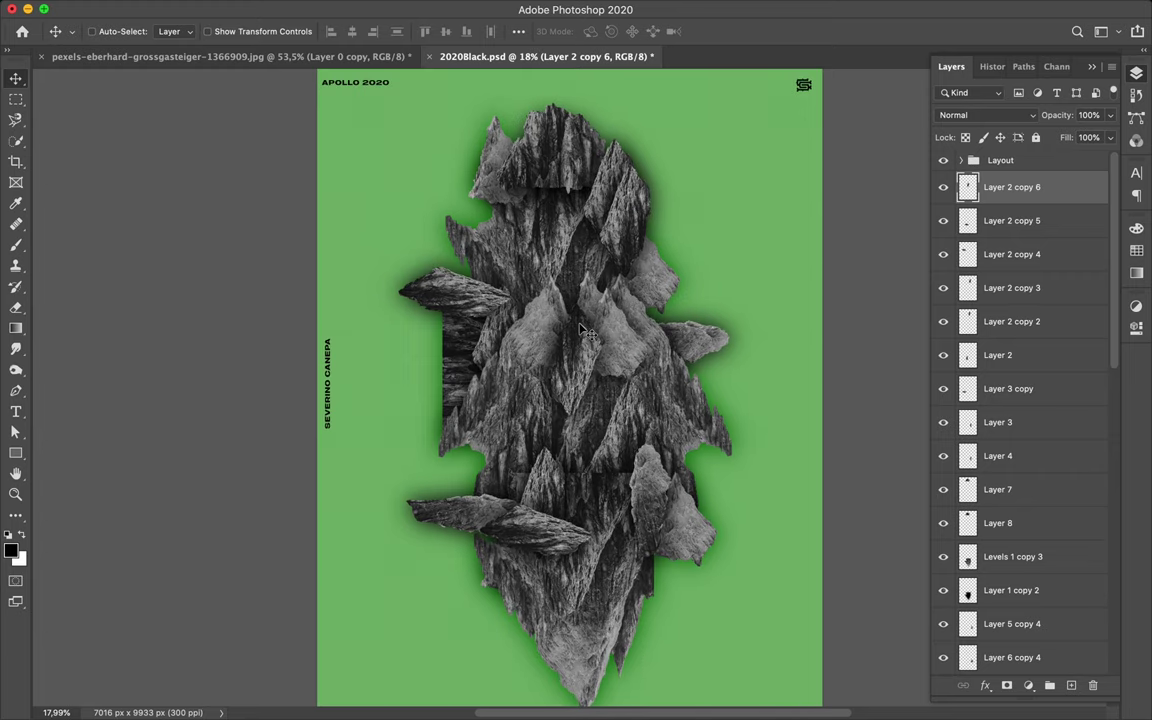
{"action": "scroll", "coordinate": [583, 330], "scroll_direction": "down", "scroll_amount": 2}
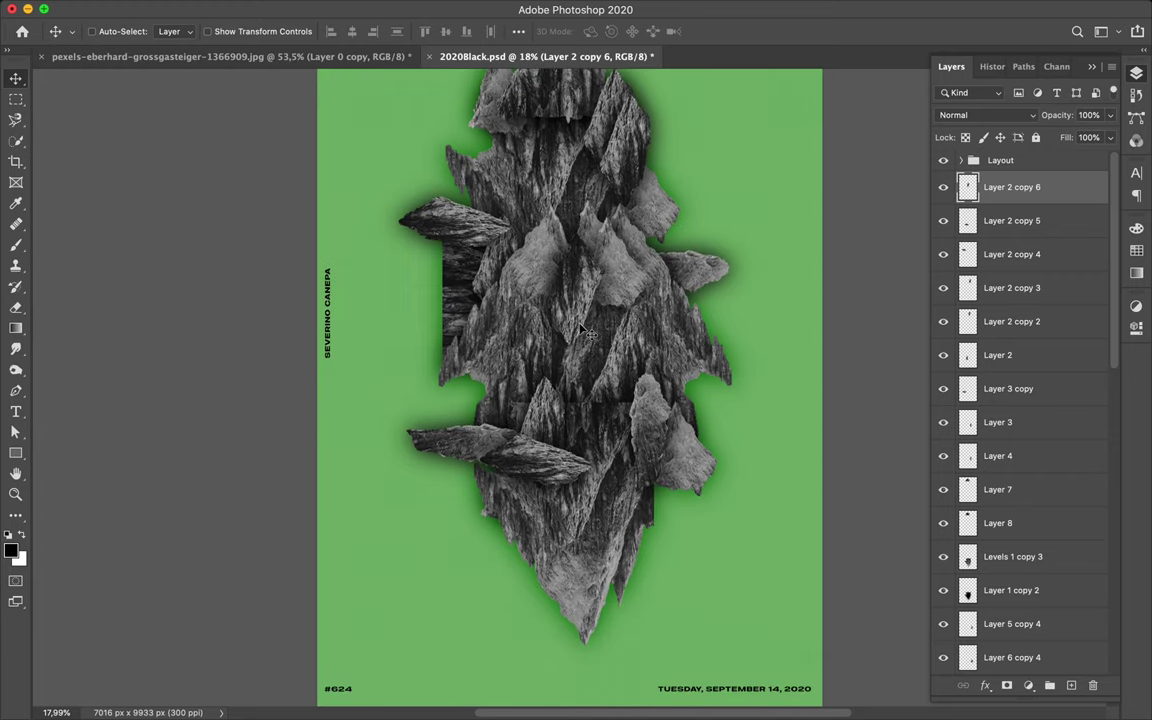
{"action": "scroll", "coordinate": [583, 332], "scroll_direction": "down", "scroll_amount": 1}
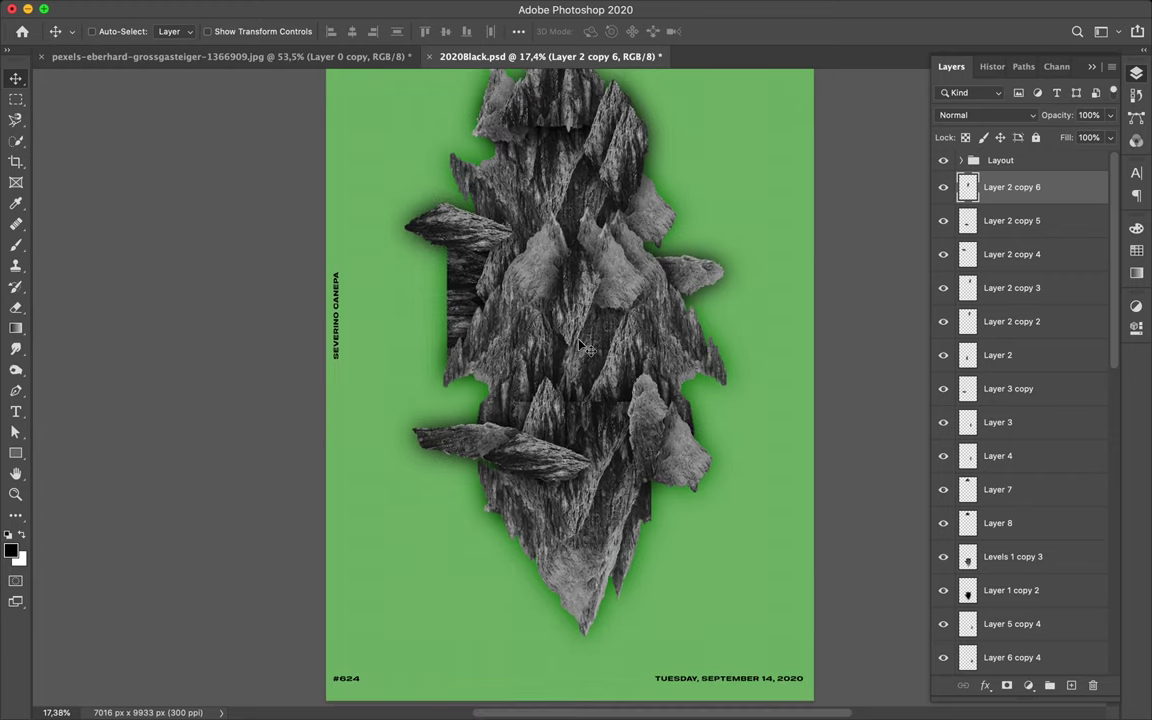
{"action": "scroll", "coordinate": [581, 342], "scroll_direction": "down", "scroll_amount": 1}
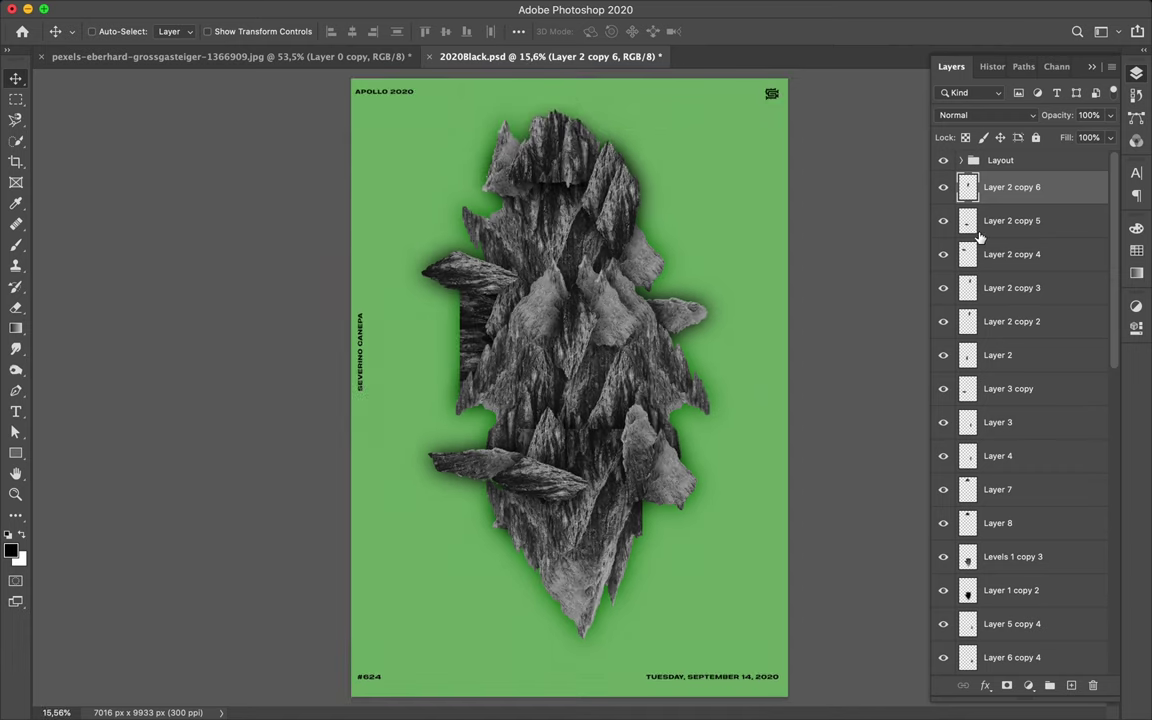
{"action": "scroll", "coordinate": [1020, 203], "scroll_direction": "down", "scroll_amount": 10}
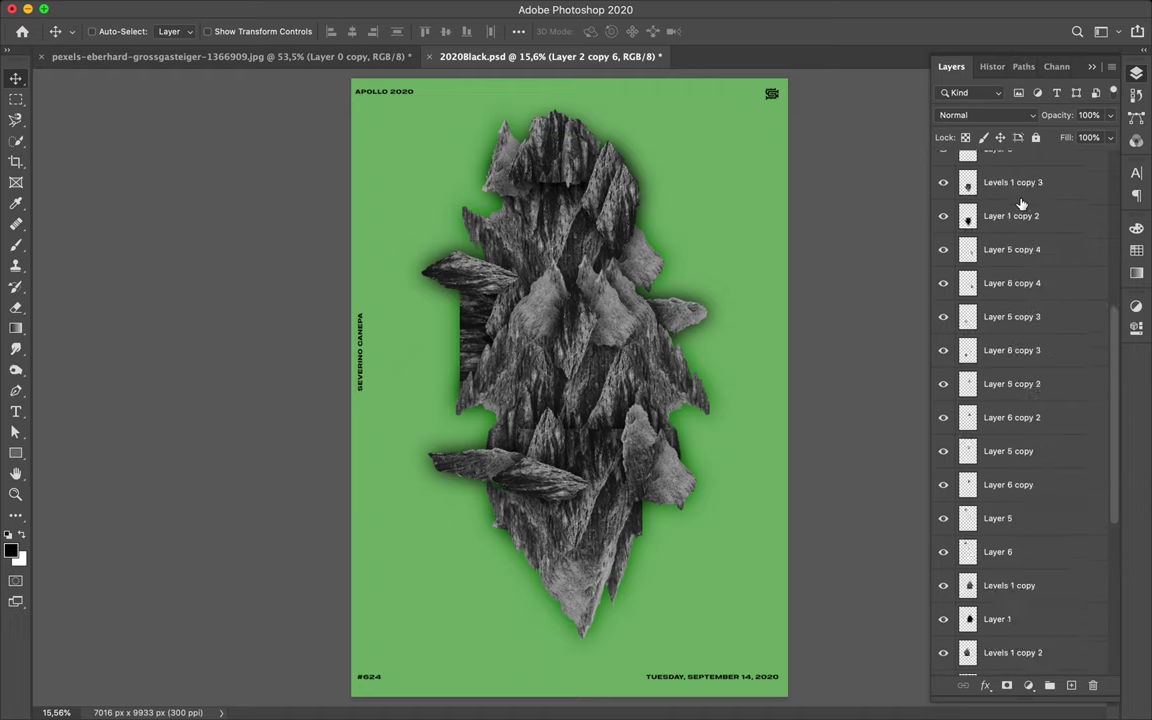
{"action": "scroll", "coordinate": [1020, 203], "scroll_direction": "down", "scroll_amount": 5}
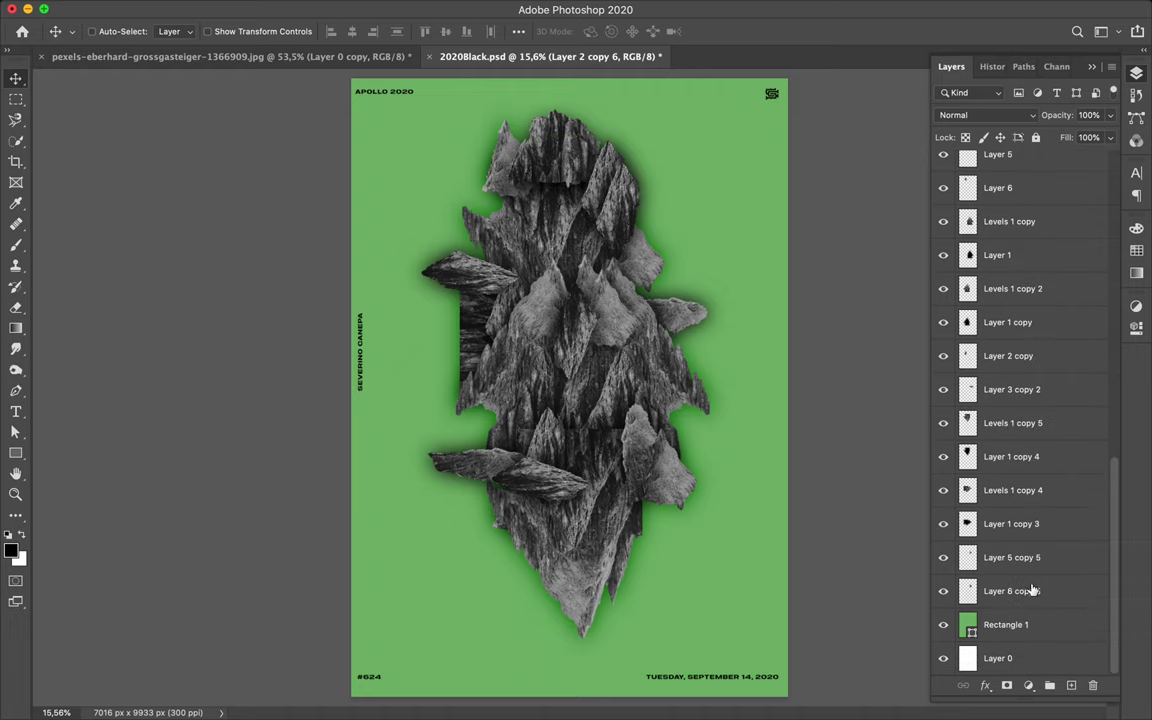
{"action": "left_click", "coordinate": [1033, 587], "text": "shift"}
{"action": "left_click_drag", "start_coordinate": [612, 380], "coordinate": [617, 407]}
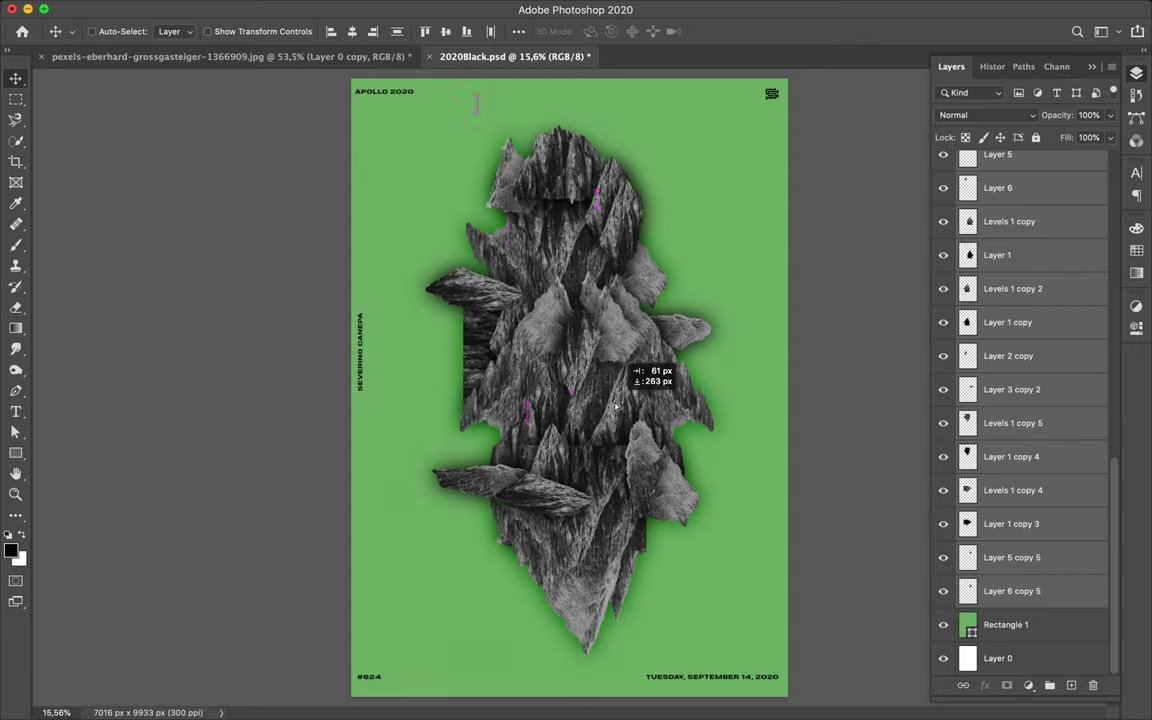
{"action": "left_click_drag", "start_coordinate": [617, 408], "coordinate": [611, 405]}
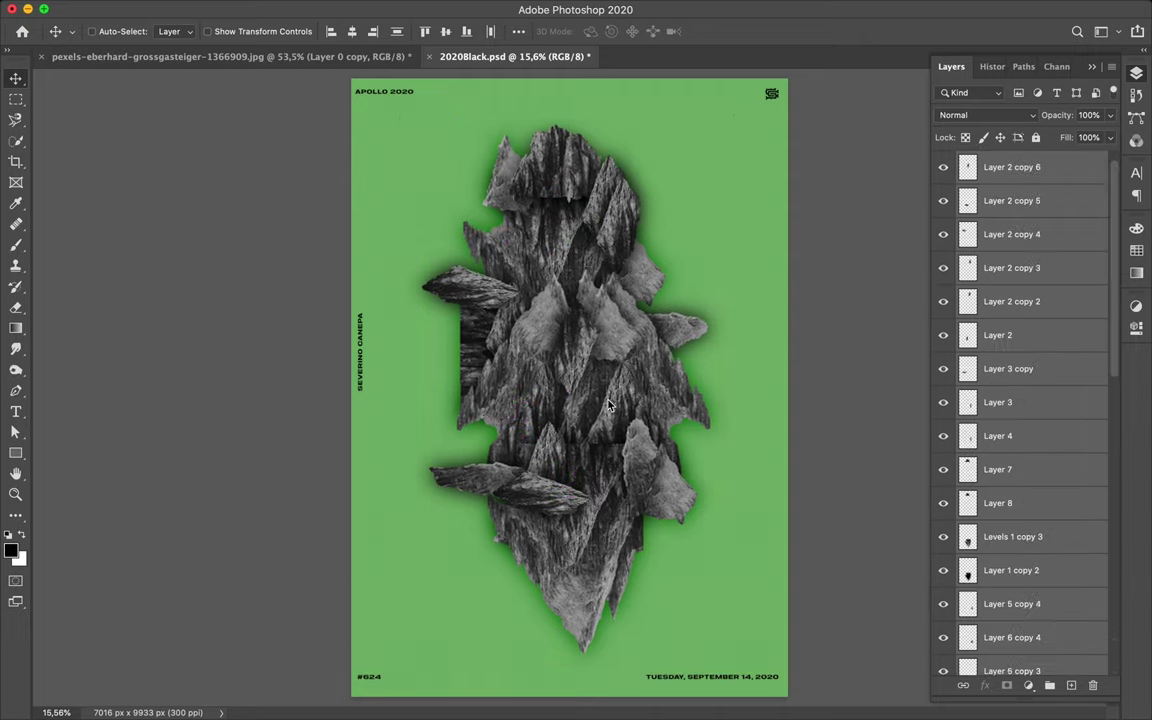
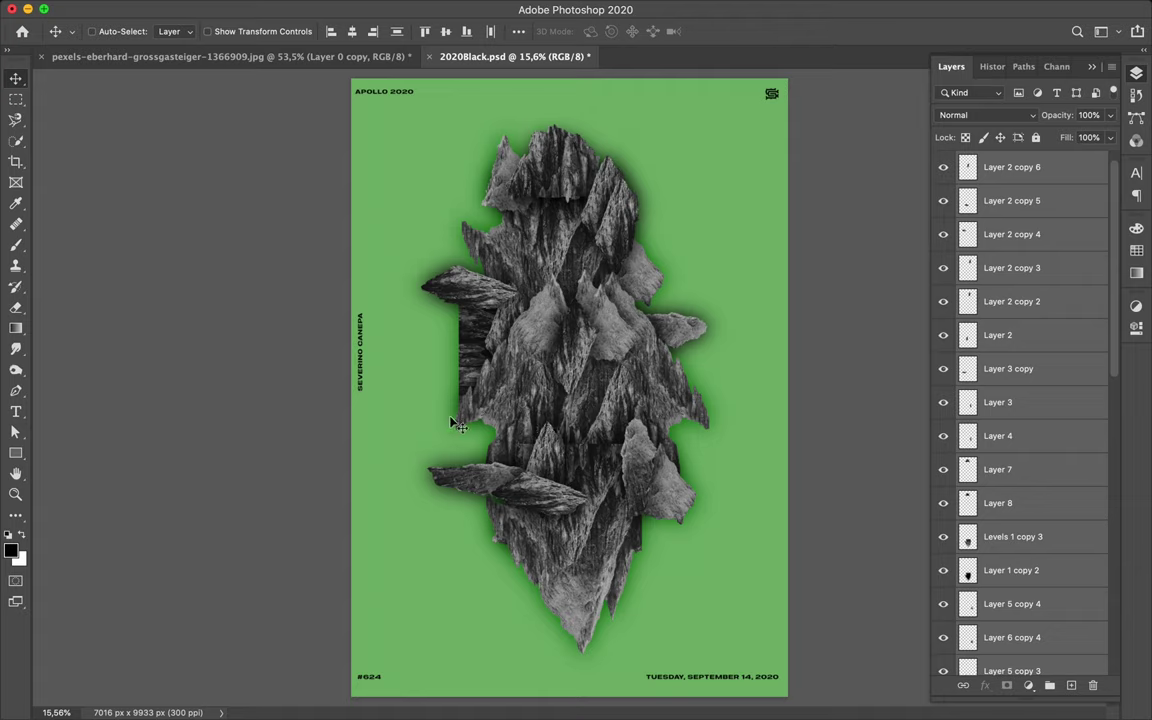
Step: Draw a short Pen shape line left of the rocks with no fill and a white stroke
{"action": "key", "text": "p"}
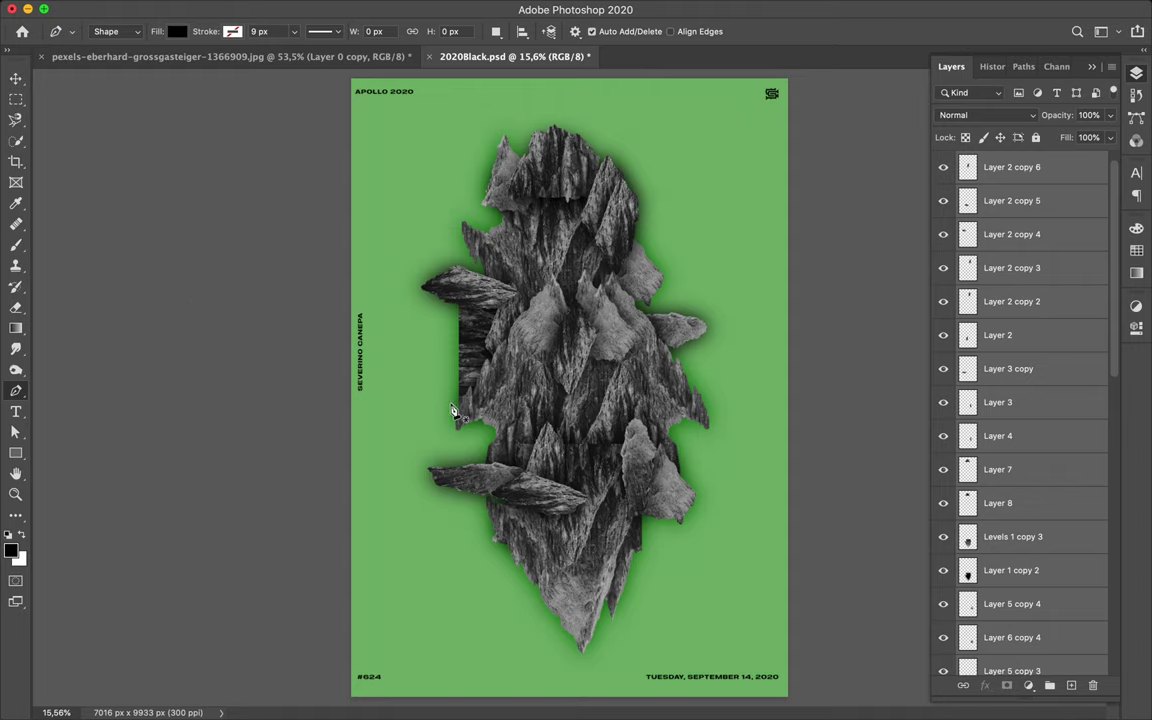
{"action": "left_click", "coordinate": [177, 31]}
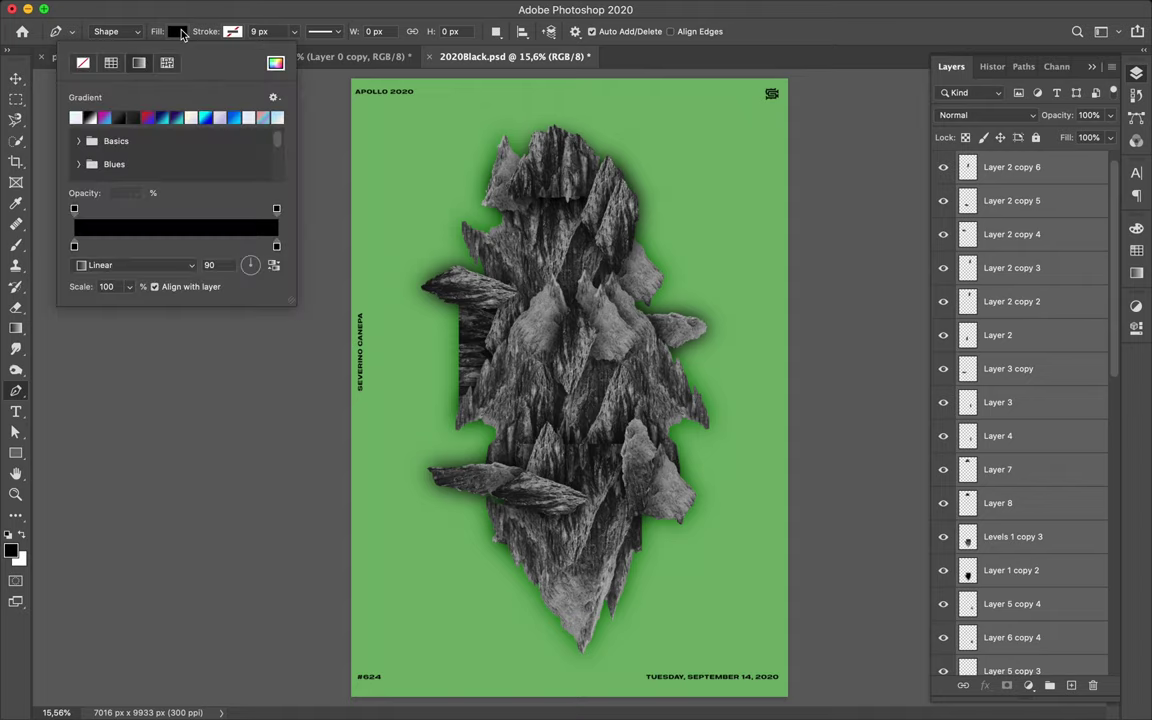
{"action": "left_click", "coordinate": [83, 63]}
{"action": "left_click", "coordinate": [236, 35]}
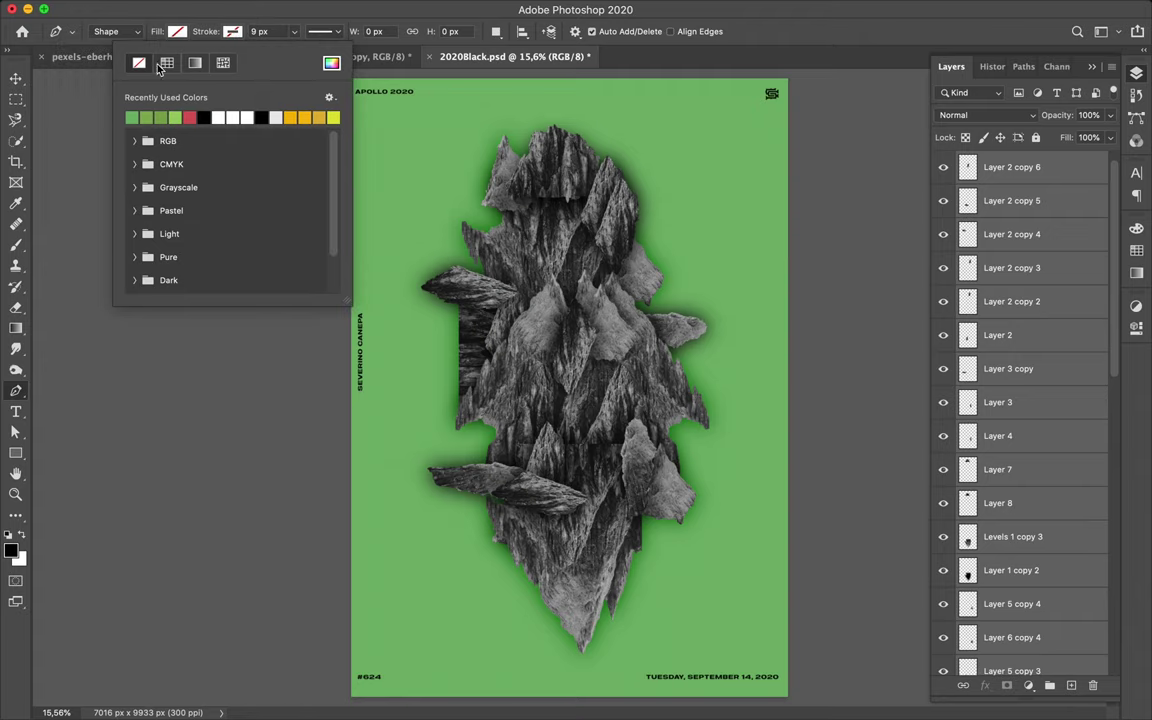
{"action": "left_click", "coordinate": [230, 120]}
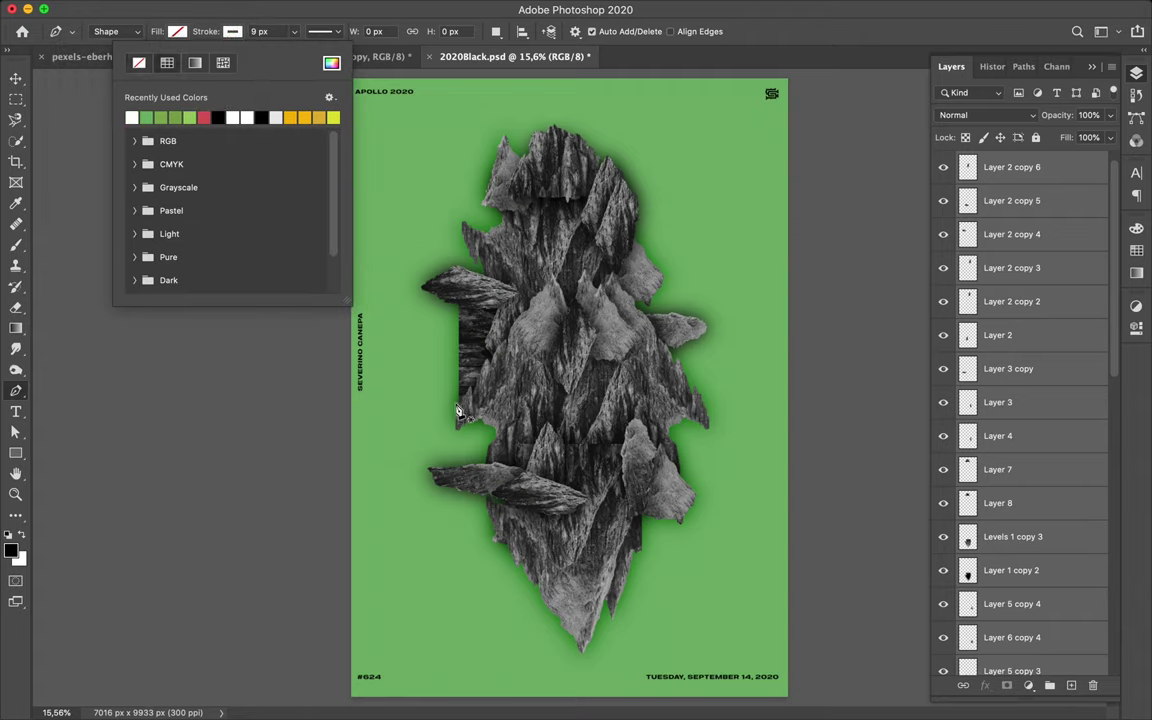
{"action": "left_click", "coordinate": [410, 400]}
{"action": "left_click", "coordinate": [453, 403]}
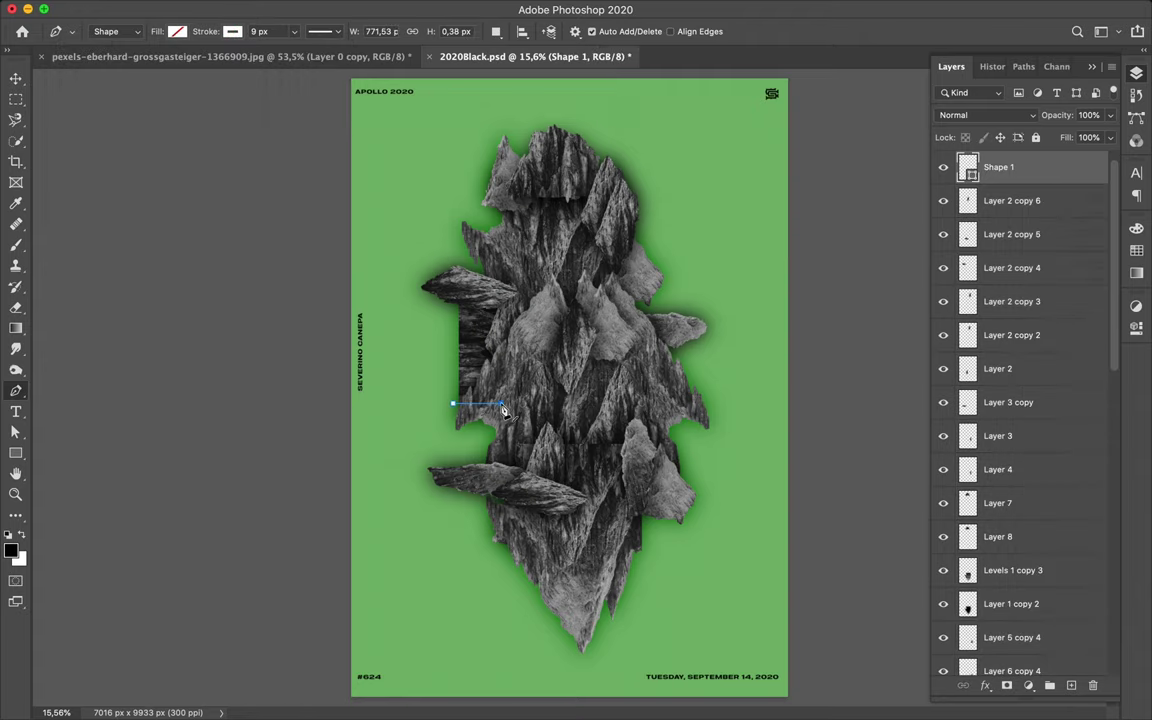
Step: Set the line's stroke width to 49 px and shift it slightly left
{"action": "key", "text": "a"}
{"action": "left_click", "coordinate": [337, 31]}
{"action": "key", "text": "shift+Up"}
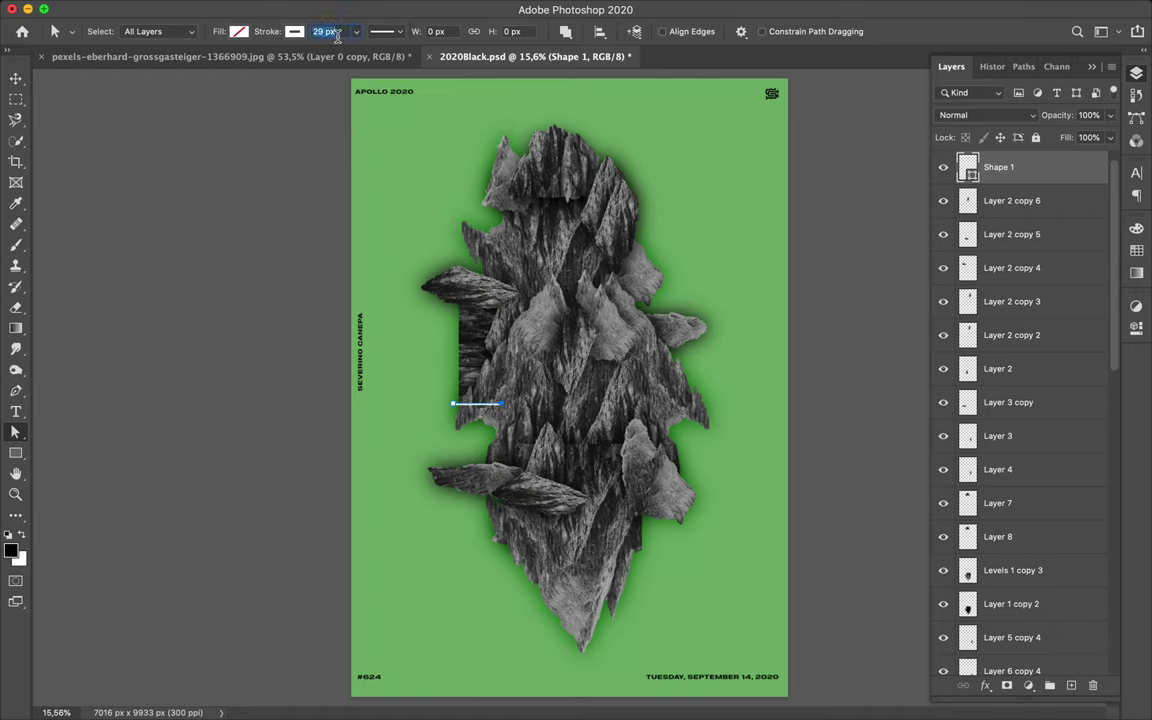
{"action": "key", "text": "shift+Up"}
{"action": "key", "text": "Return"}
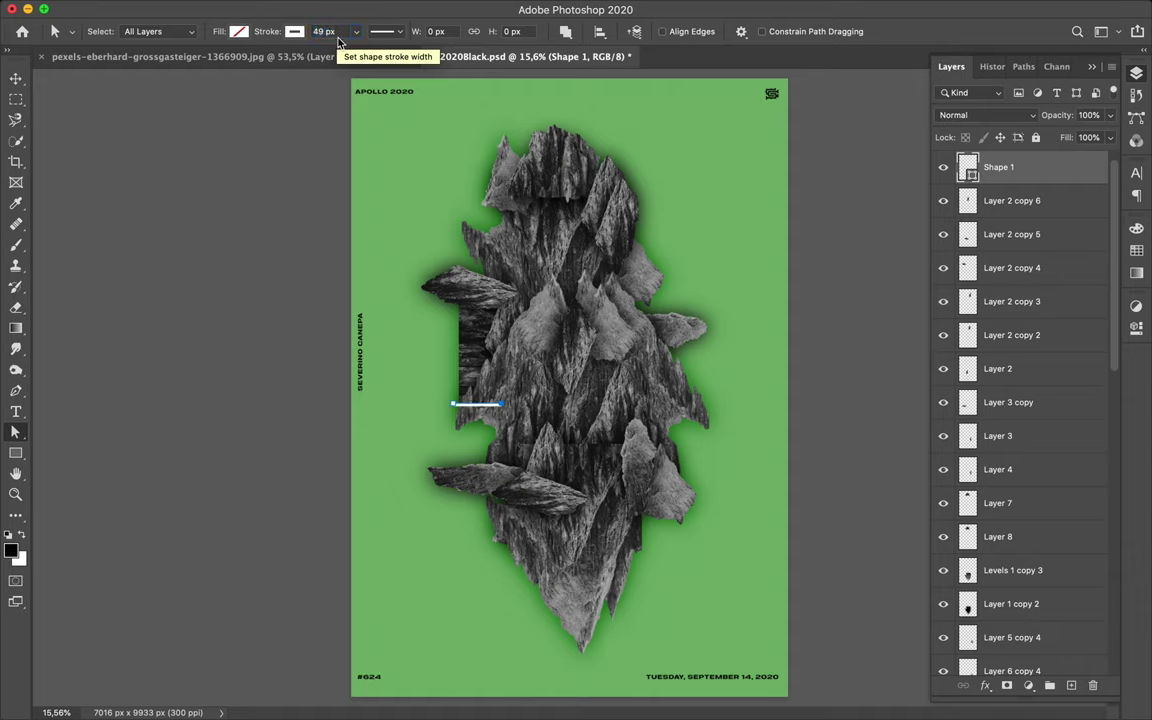
{"action": "key", "text": "v"}
{"action": "left_click_drag", "start_coordinate": [486, 411], "coordinate": [470, 410]}
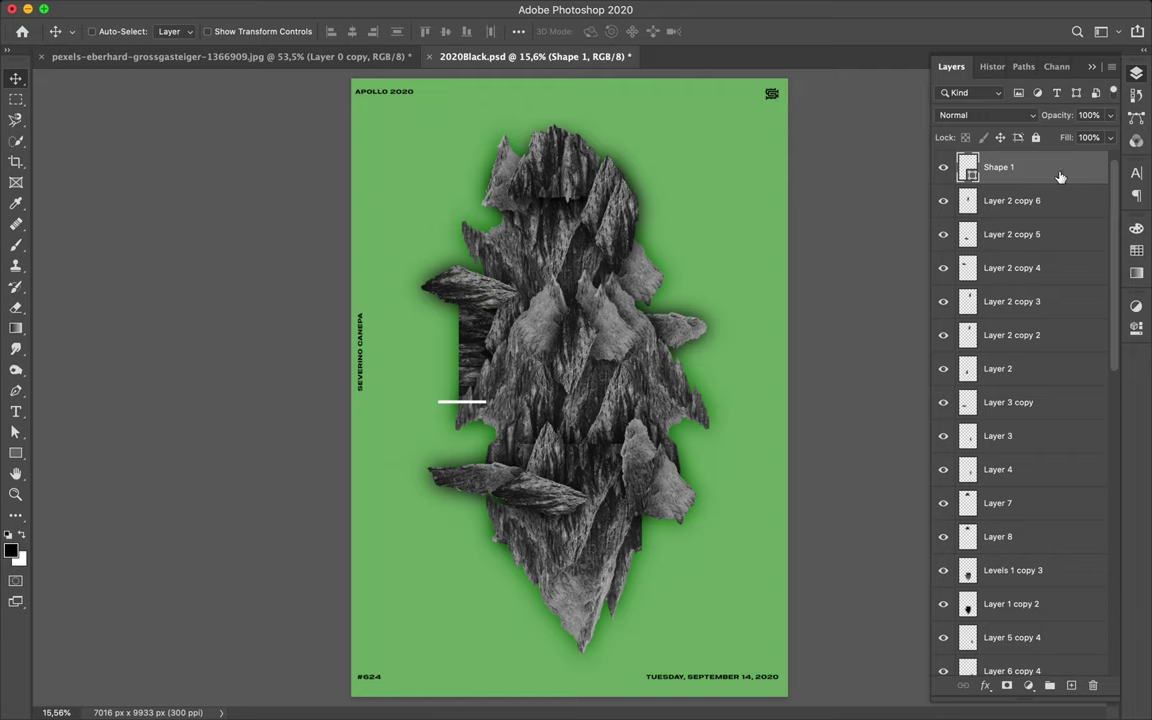
Step: Drag the Shape 1 layer down the Layers panel beneath the rock layers
{"action": "left_click_drag", "start_coordinate": [1060, 177], "coordinate": [1058, 428]}
{"action": "scroll", "coordinate": [1055, 380], "scroll_direction": "down", "scroll_amount": 3}
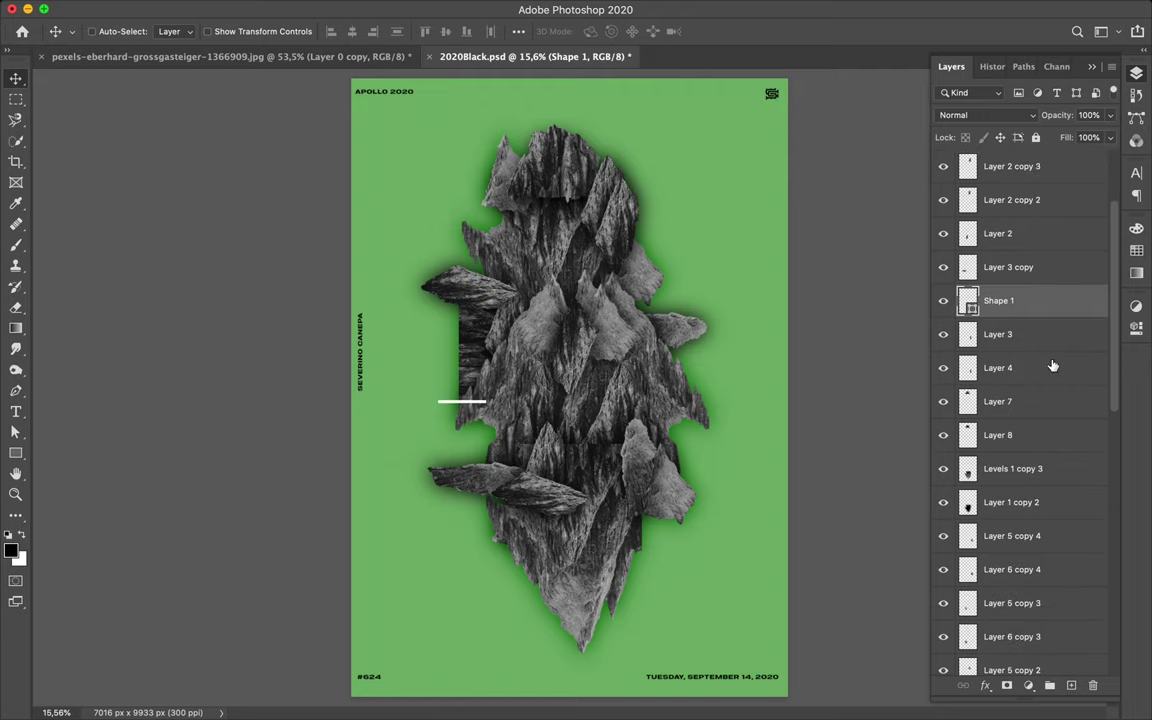
{"action": "left_click_drag", "start_coordinate": [1035, 303], "coordinate": [1030, 585]}
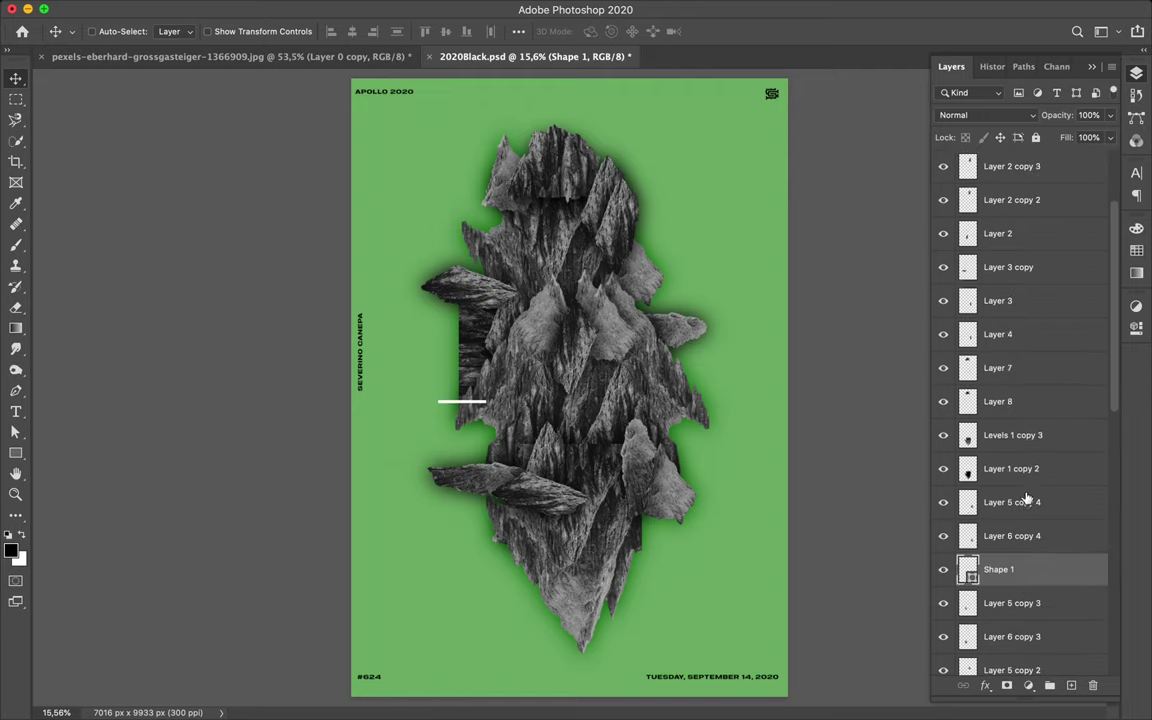
{"action": "scroll", "coordinate": [1027, 497], "scroll_direction": "down", "scroll_amount": 4}
{"action": "left_click", "coordinate": [1030, 480]}
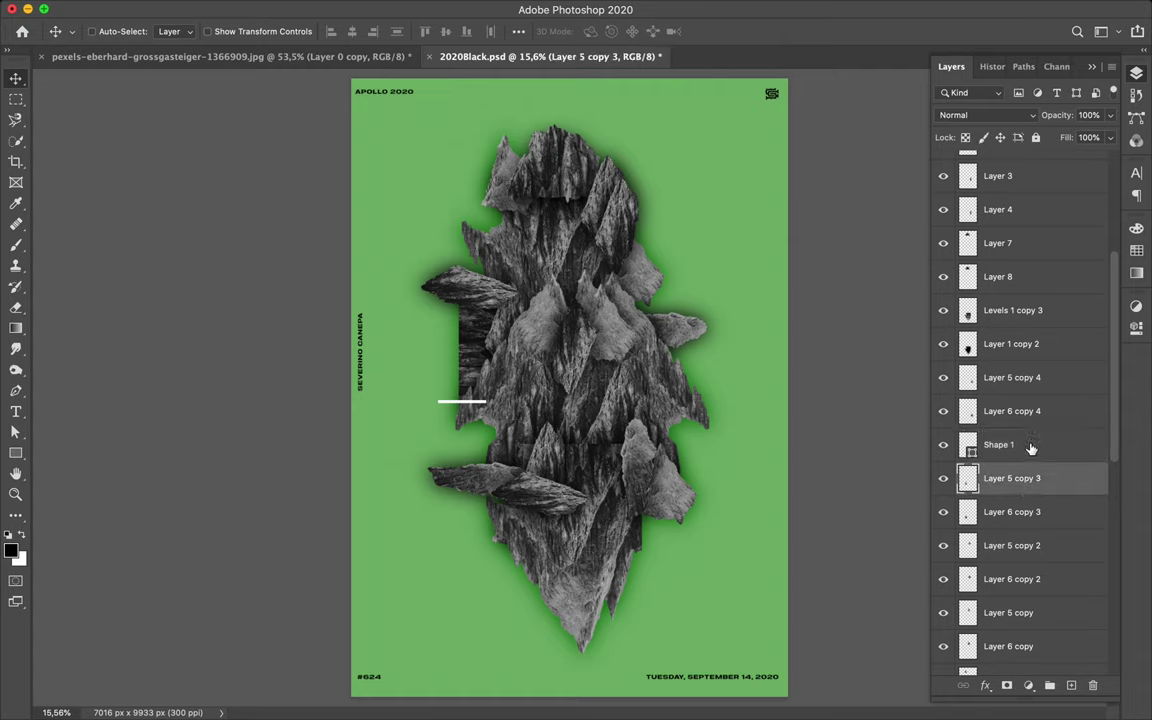
{"action": "left_click_drag", "start_coordinate": [1031, 448], "coordinate": [1029, 630]}
{"action": "scroll", "coordinate": [1017, 455], "scroll_direction": "down", "scroll_amount": 6}
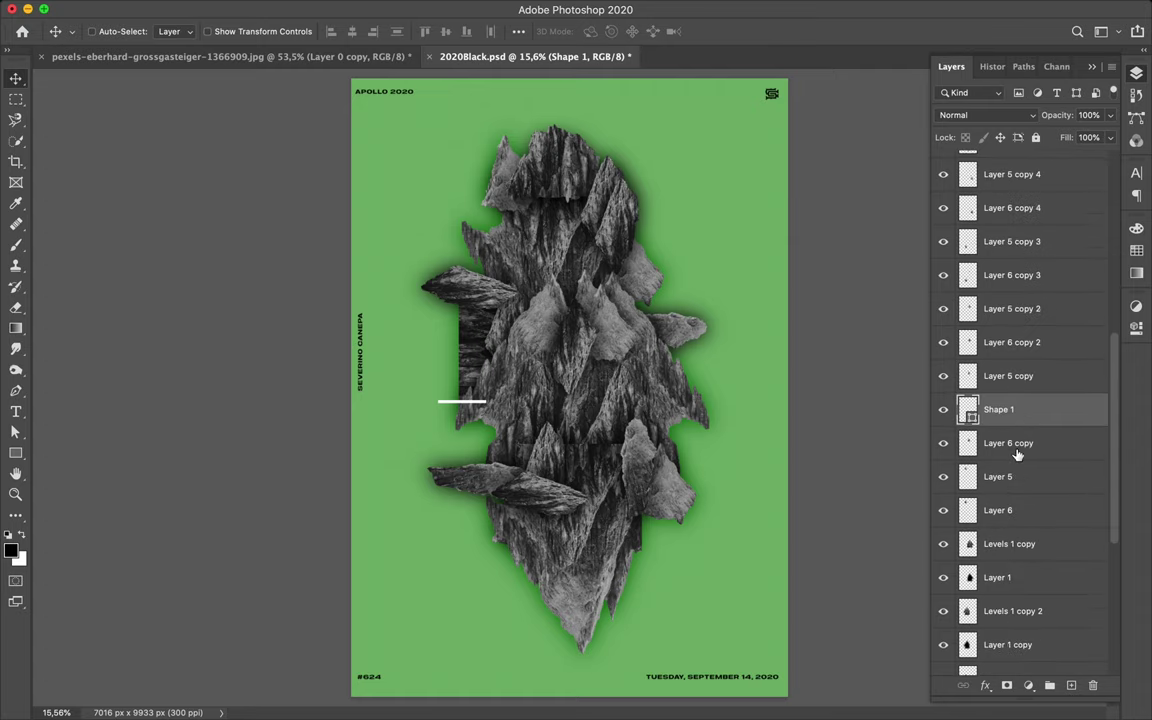
{"action": "left_click_drag", "start_coordinate": [1090, 407], "coordinate": [1008, 597]}
{"action": "scroll", "coordinate": [1008, 597], "scroll_direction": "down", "scroll_amount": 6}
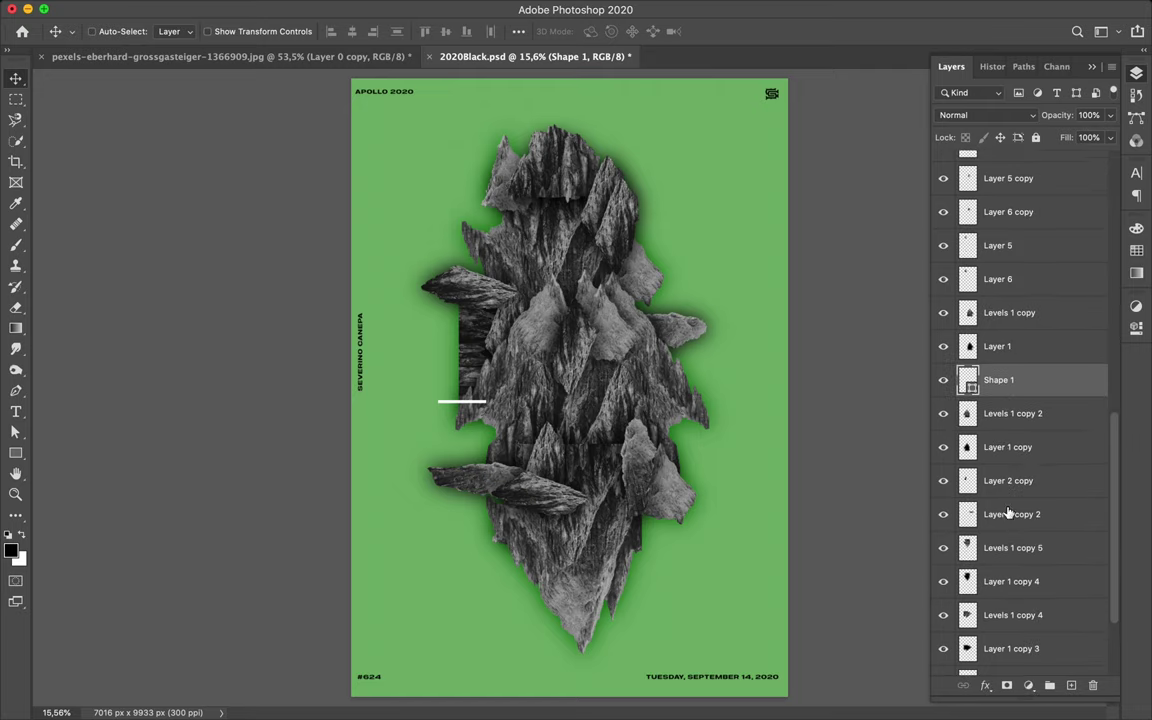
{"action": "left_click_drag", "start_coordinate": [1018, 384], "coordinate": [1014, 623]}
{"action": "scroll", "coordinate": [1016, 545], "scroll_direction": "down", "scroll_amount": 3}
Step: Settle Shape 1 above Levels 1 copy 4, then duplicate the line upward and raise the copy below Layer 1
{"action": "left_click_drag", "start_coordinate": [1014, 505], "coordinate": [1011, 402]}
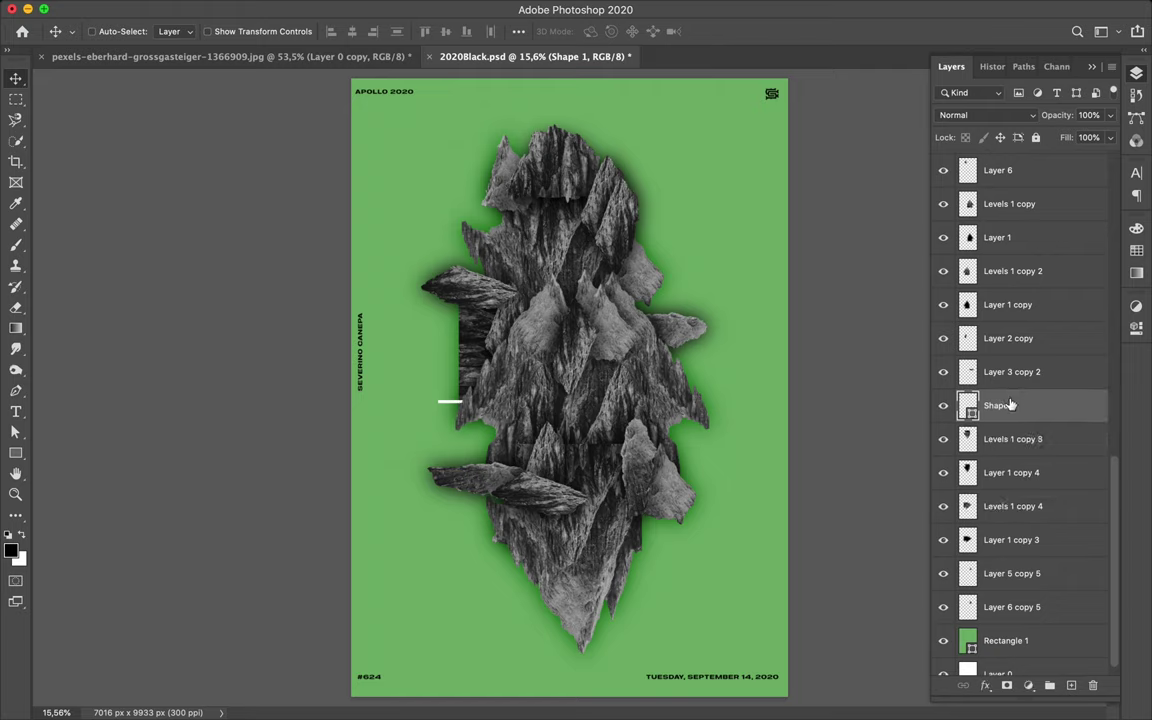
{"action": "left_click_drag", "start_coordinate": [1010, 406], "coordinate": [1010, 487]}
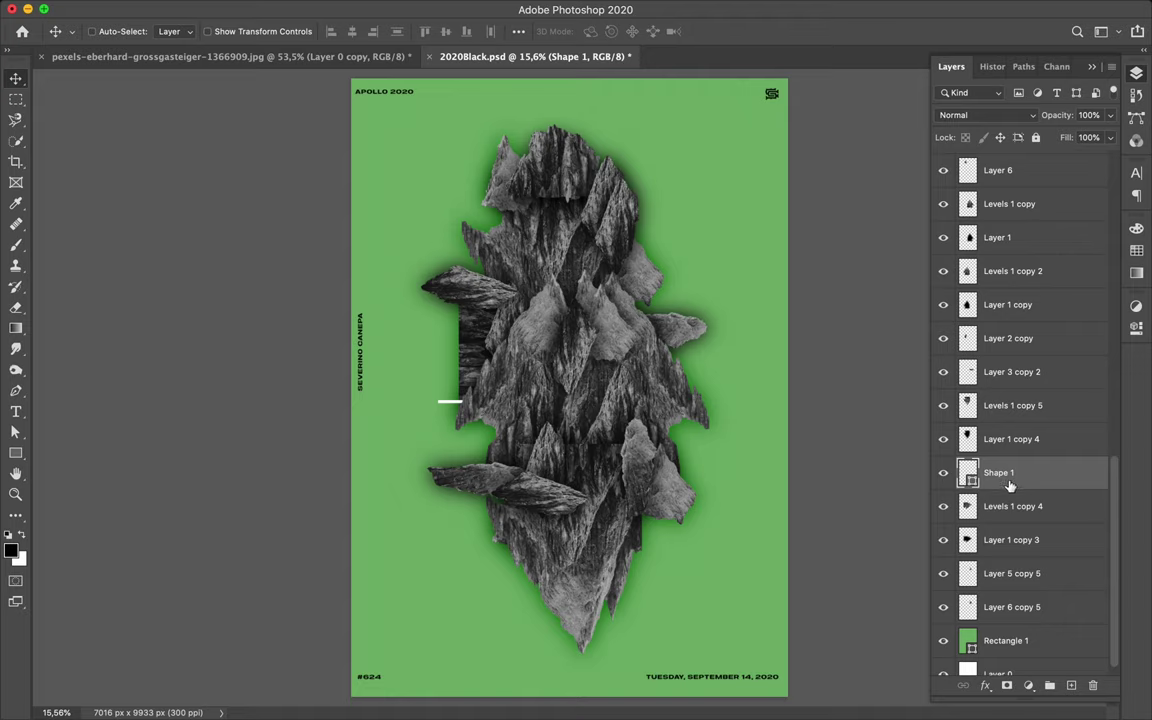
{"action": "left_click_drag", "start_coordinate": [1008, 482], "coordinate": [1010, 512]}
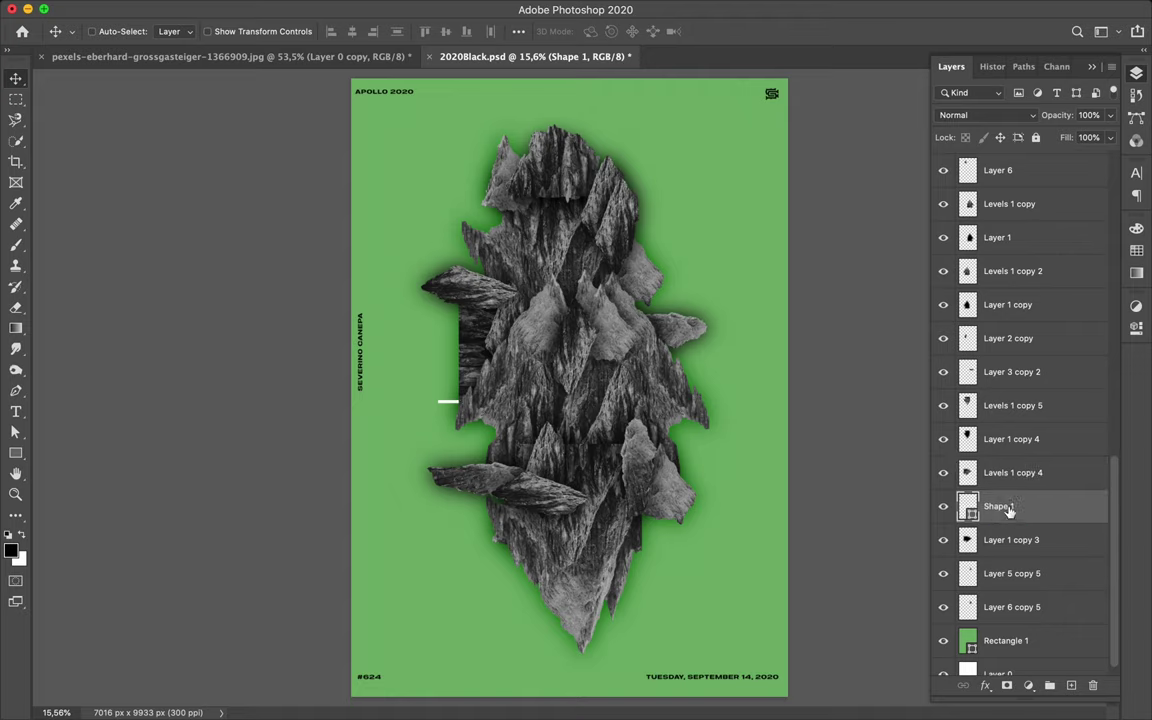
{"action": "left_click_drag", "start_coordinate": [1008, 474], "coordinate": [1008, 460]}
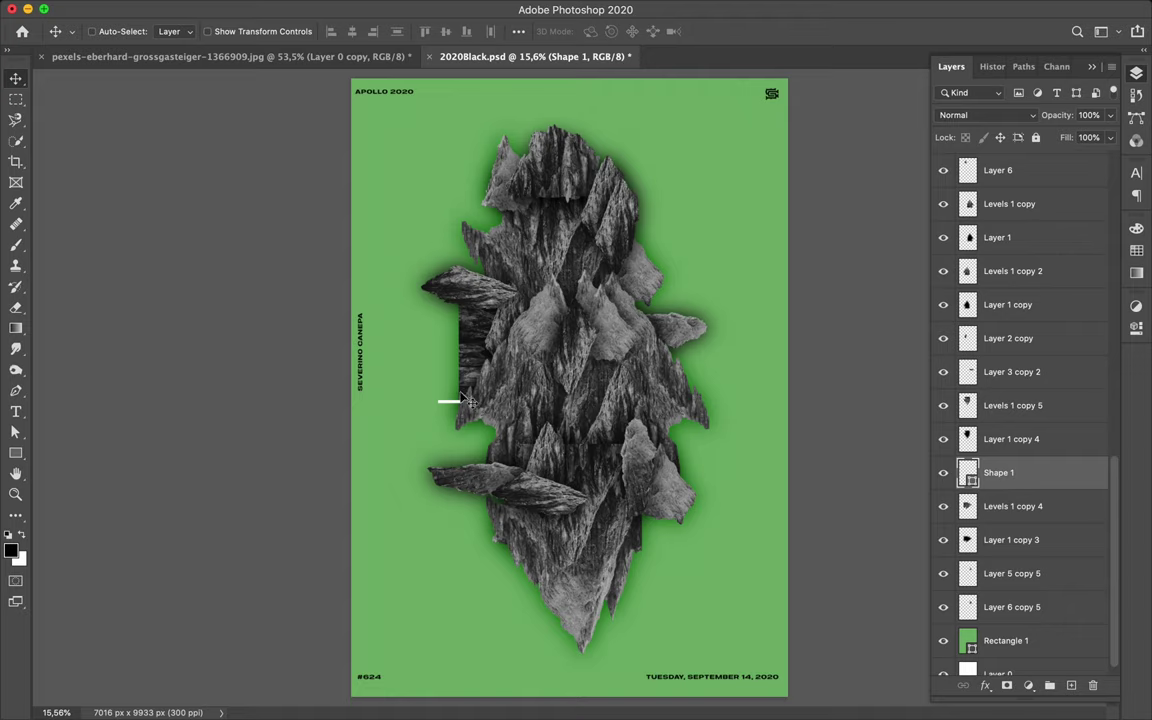
{"action": "left_click_drag", "start_coordinate": [450, 401], "coordinate": [450, 397]}
{"action": "left_click_drag", "start_coordinate": [990, 472], "coordinate": [991, 252]}
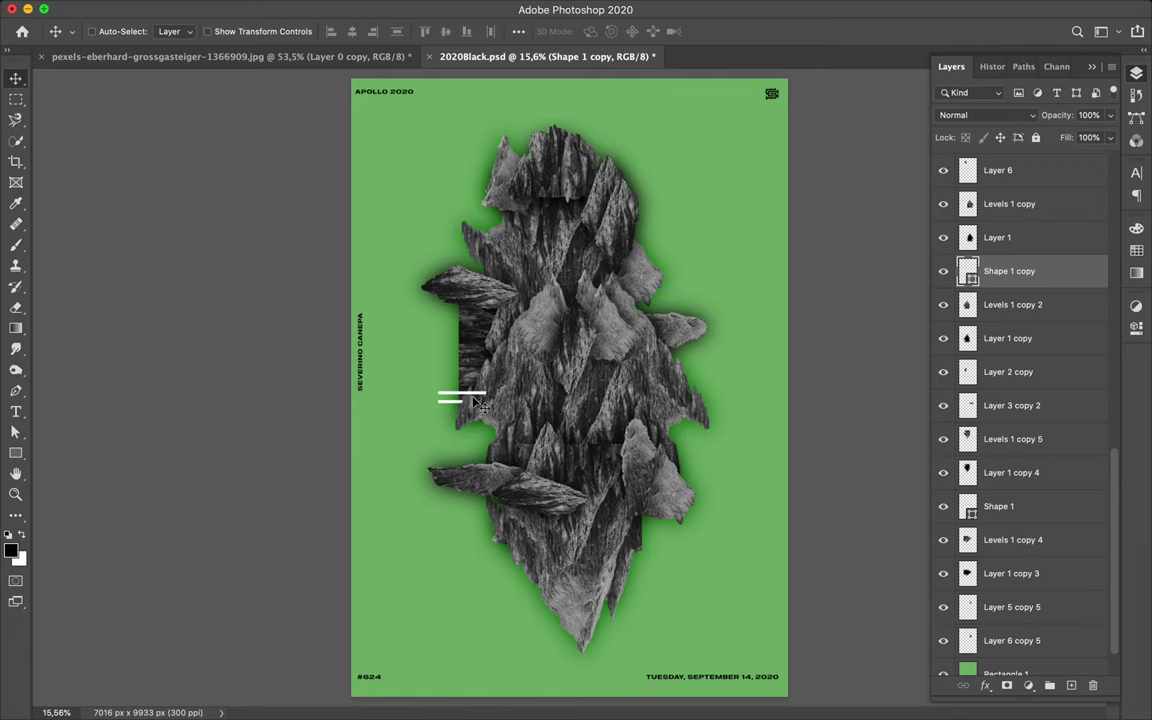
Step: Select both white bars and duplicate the pair toward the top of the rocks
{"action": "scroll", "coordinate": [450, 385], "scroll_direction": "up", "scroll_amount": 5}
{"action": "scroll", "coordinate": [478, 403], "scroll_direction": "down", "scroll_amount": 1}
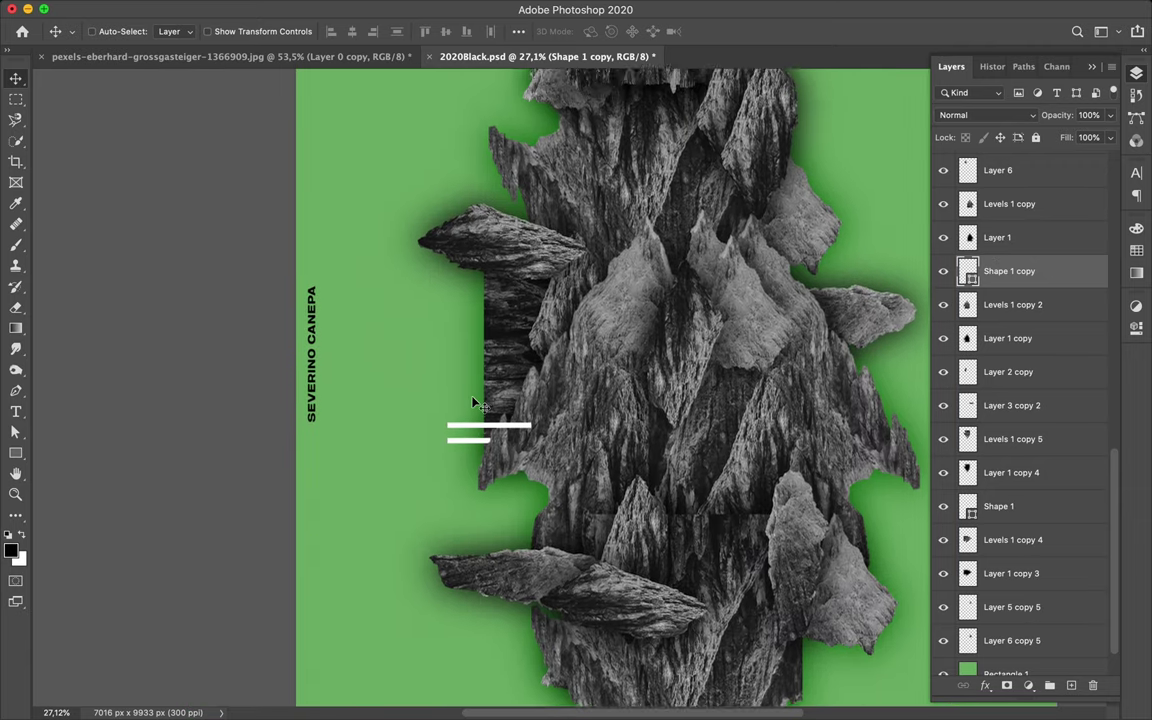
{"action": "scroll", "coordinate": [478, 403], "scroll_direction": "down", "scroll_amount": 1}
{"action": "scroll", "coordinate": [478, 403], "scroll_direction": "down", "scroll_amount": 1}
{"action": "scroll", "coordinate": [478, 403], "scroll_direction": "down", "scroll_amount": 1}
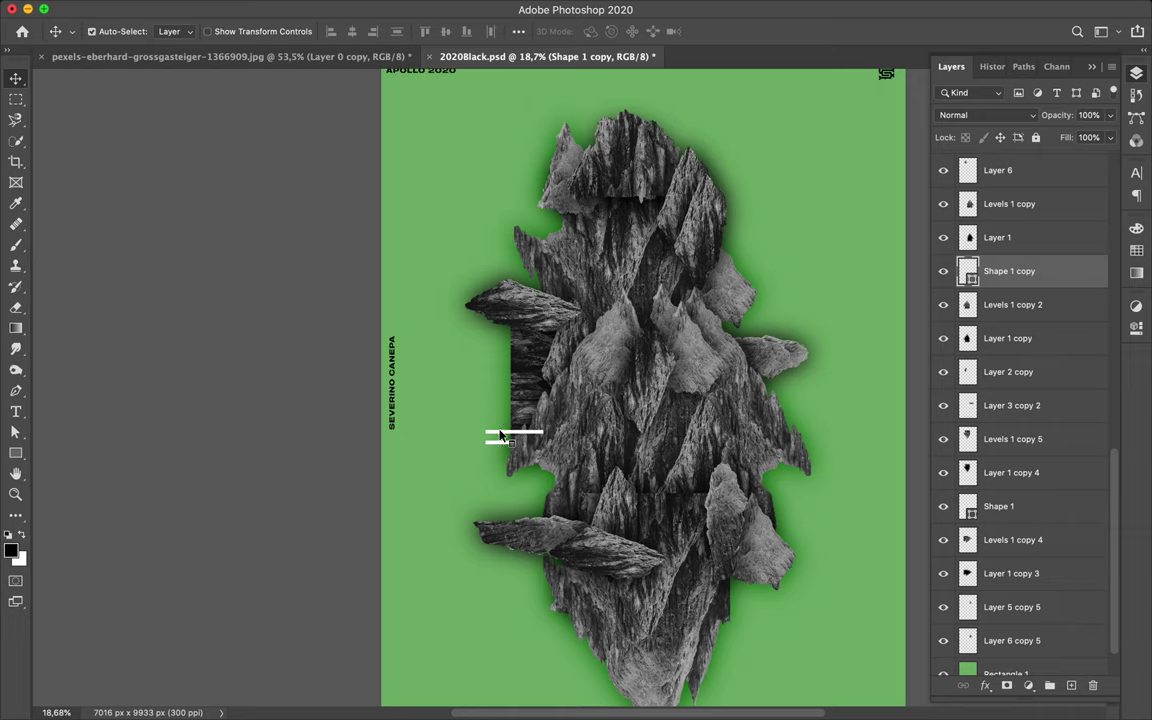
{"action": "left_click", "coordinate": [500, 440], "text": "shift"}
{"action": "key", "text": "ctrl"}
{"action": "left_click", "coordinate": [489, 444], "text": "ctrl+shift"}
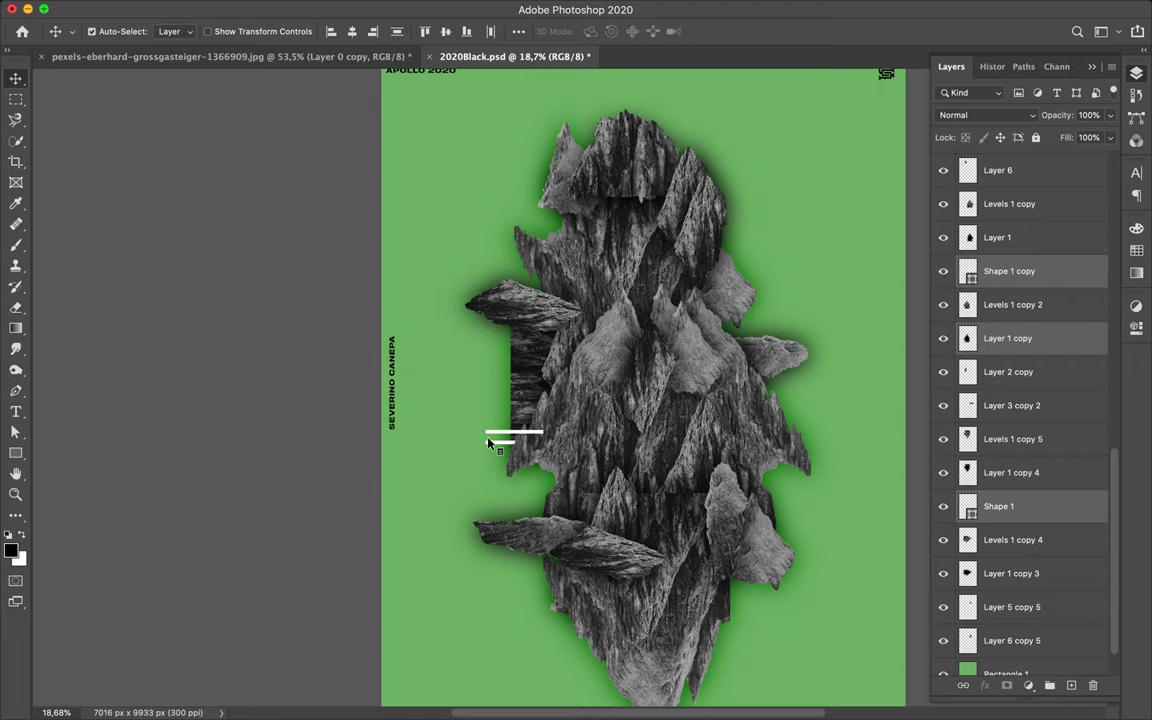
{"action": "key", "text": "alt"}
{"action": "left_click_drag", "start_coordinate": [527, 380], "coordinate": [714, 263]}
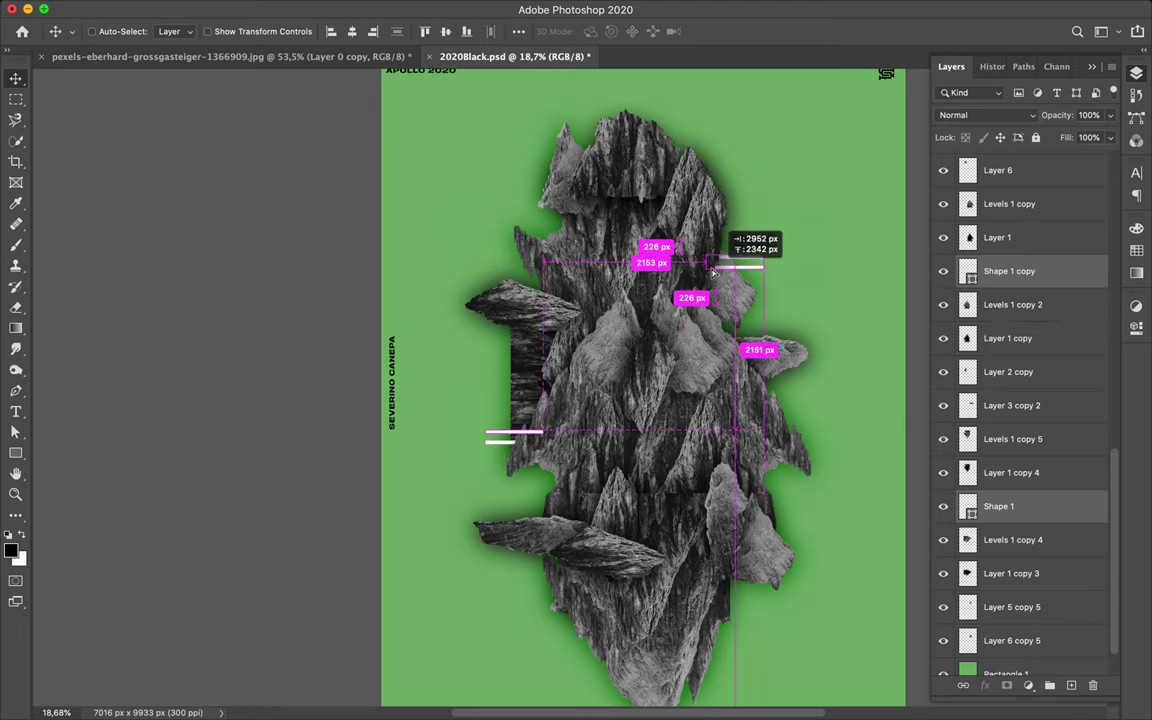
{"action": "left_click_drag", "start_coordinate": [714, 263], "coordinate": [699, 188]}
Step: Move the copied bar layers up the stack below Layer 7, with Layer 8 beneath them
{"action": "mouse_move", "coordinate": [1054, 262]}
{"action": "left_mouse_down"}
{"action": "mouse_move", "coordinate": [1052, 133]}
{"action": "mouse_move", "coordinate": [1041, 175]}
{"action": "left_mouse_up"}
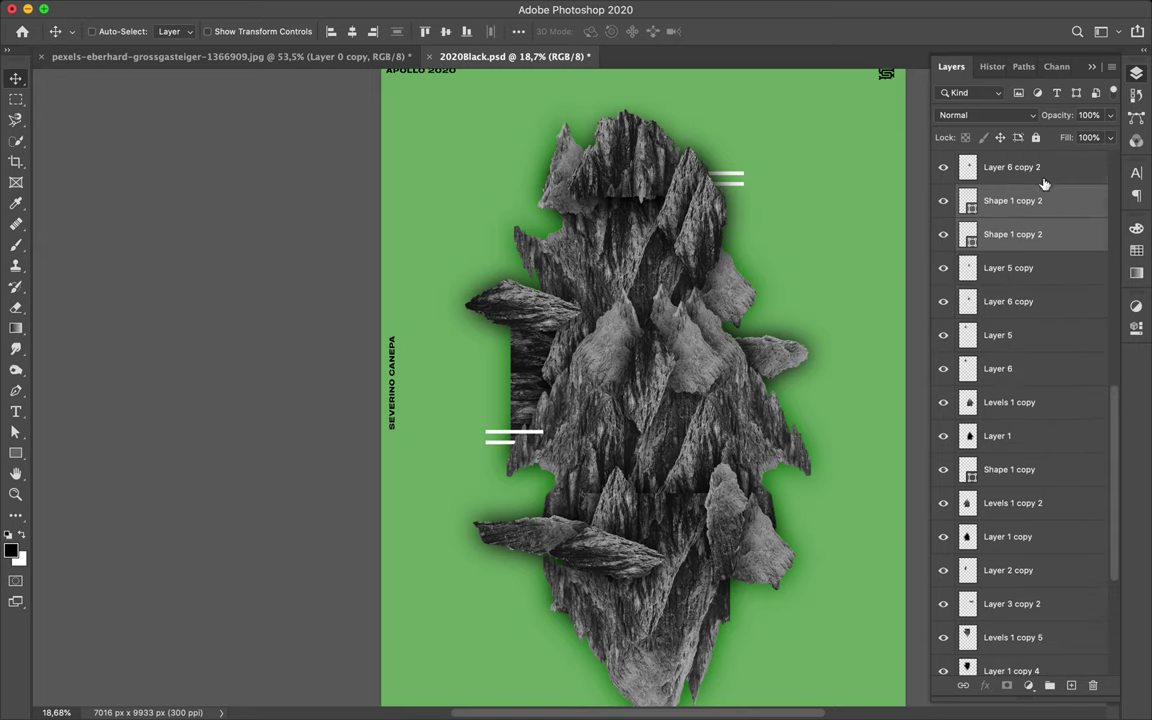
{"action": "scroll", "coordinate": [1043, 228], "scroll_direction": "up", "scroll_amount": 3}
{"action": "left_click_drag", "start_coordinate": [1036, 372], "coordinate": [1022, 174]}
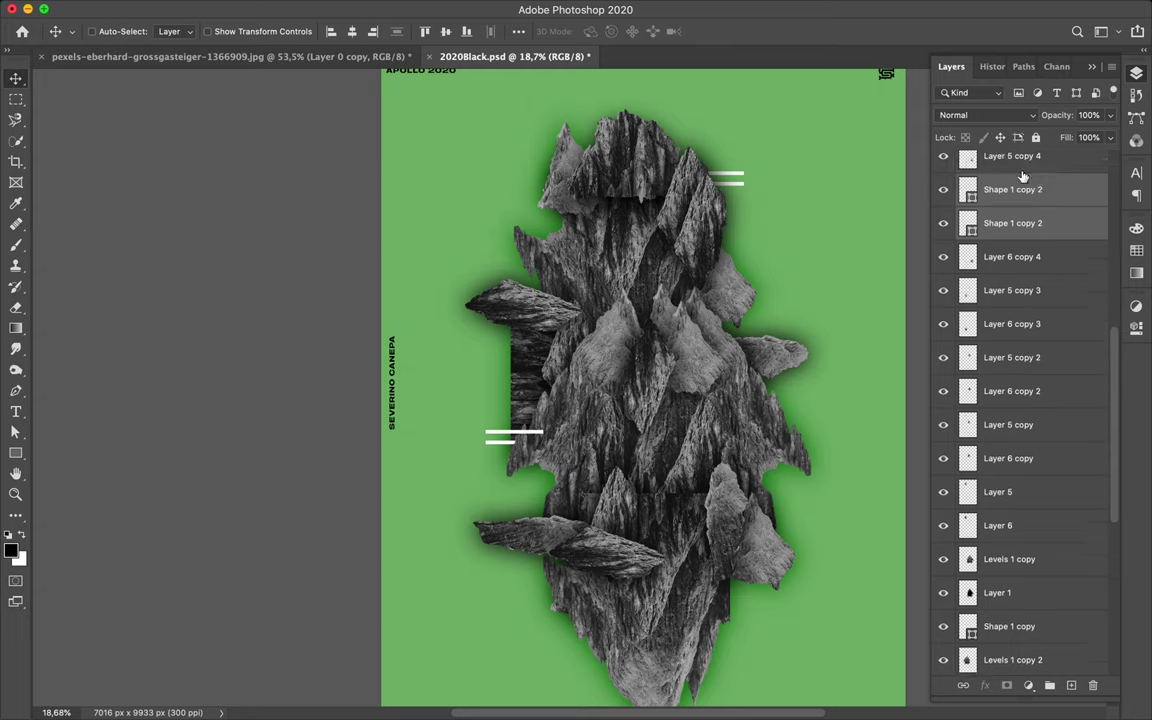
{"action": "scroll", "coordinate": [1022, 180], "scroll_direction": "up", "scroll_amount": 4}
{"action": "left_click_drag", "start_coordinate": [1021, 340], "coordinate": [1017, 183]}
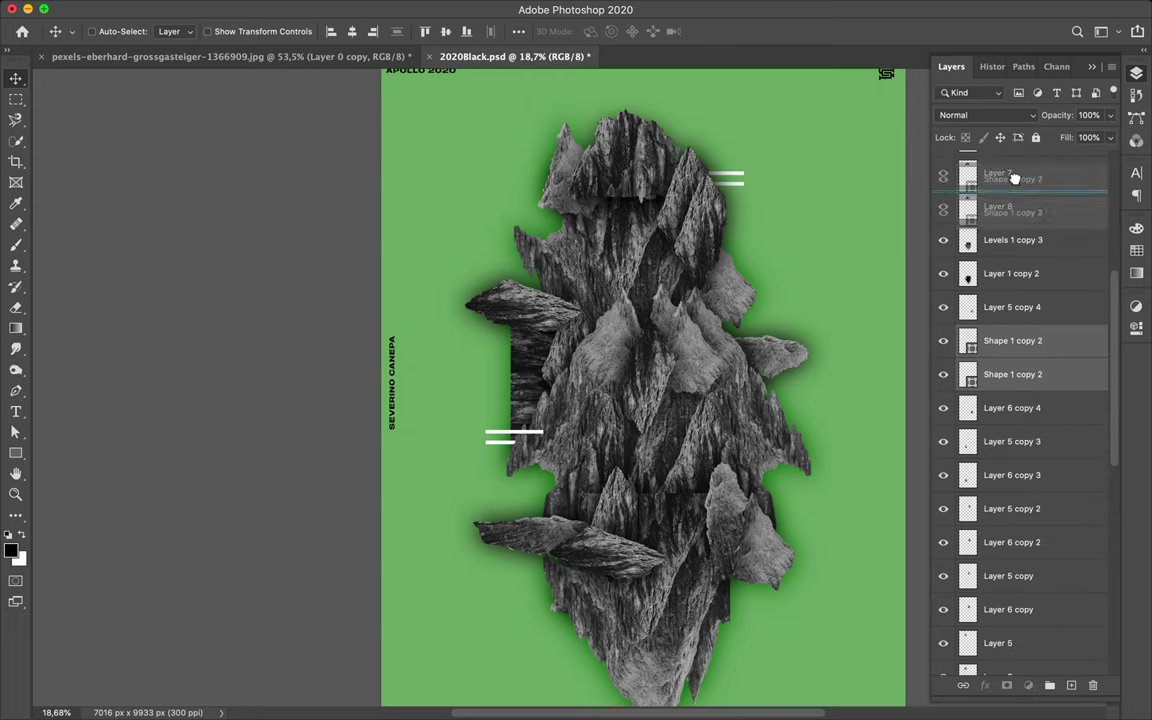
{"action": "scroll", "coordinate": [1034, 244], "scroll_direction": "up", "scroll_amount": 5}
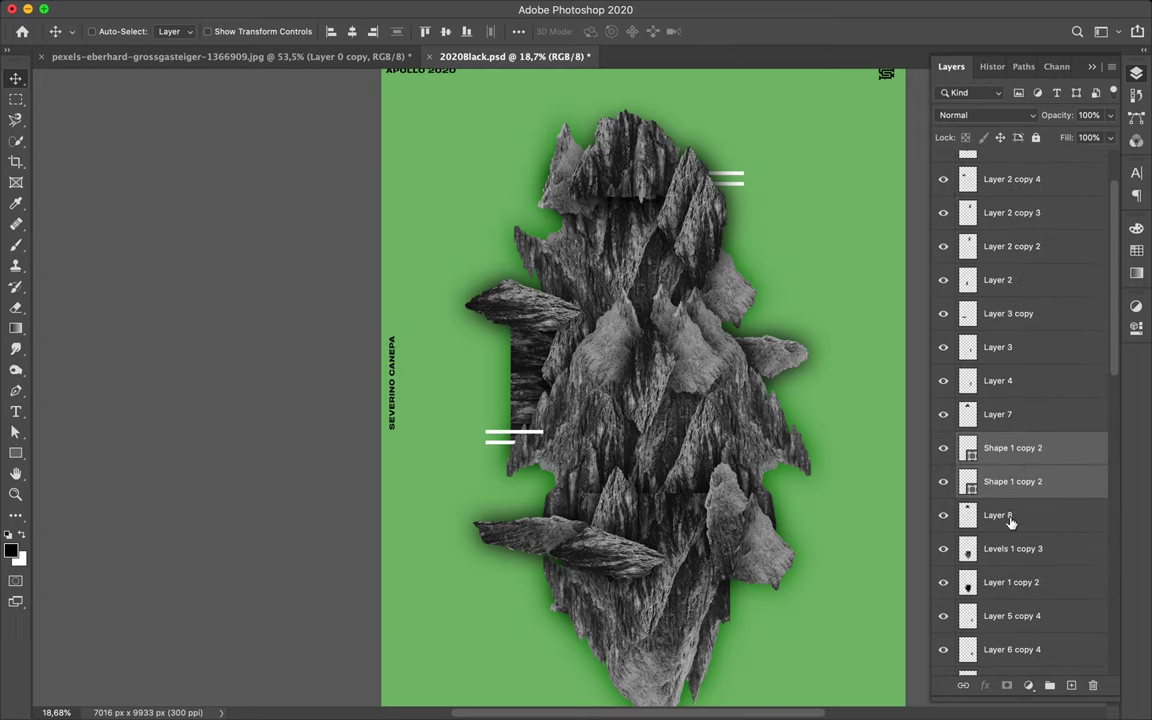
{"action": "left_click_drag", "start_coordinate": [1011, 505], "coordinate": [1014, 515]}
Step: Put the copied bars below Layer 2 copy 4, dropping the lower bar below Layer 2 copy 2
{"action": "left_click", "coordinate": [1022, 484]}
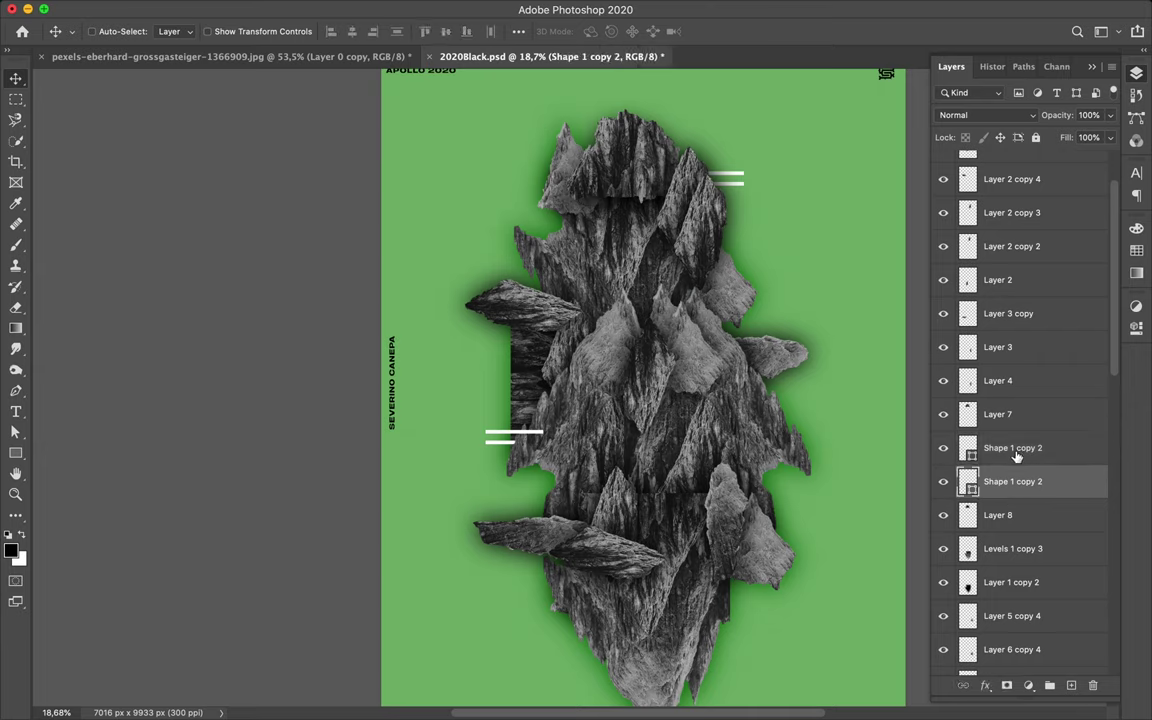
{"action": "double_click", "coordinate": [1013, 448]}
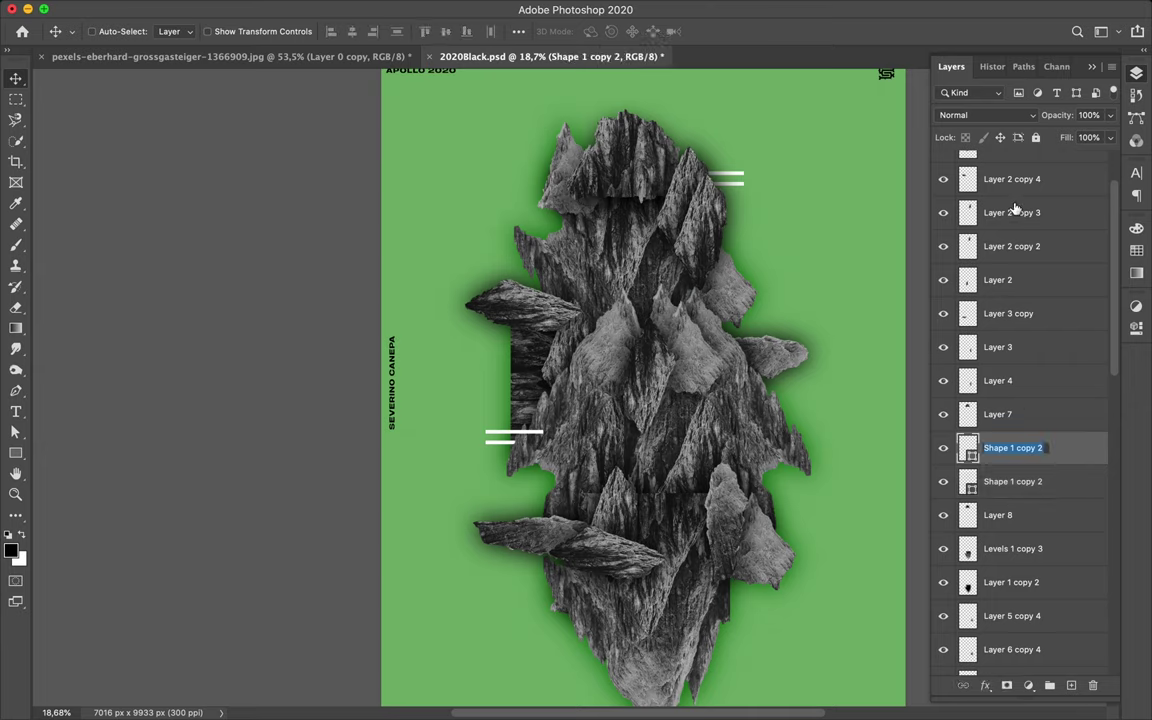
{"action": "left_click", "coordinate": [1060, 482], "text": "shift"}
{"action": "left_click_drag", "start_coordinate": [1063, 483], "coordinate": [1060, 256]}
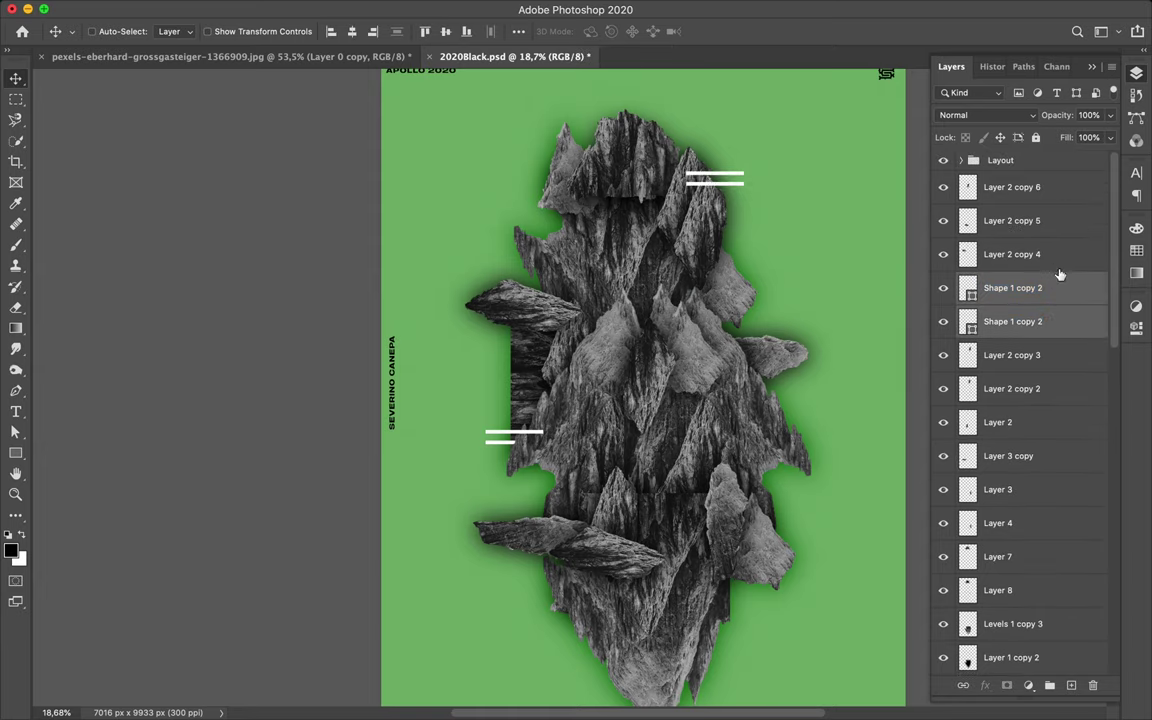
{"action": "left_click", "coordinate": [1058, 321]}
{"action": "left_click_drag", "start_coordinate": [1059, 321], "coordinate": [1068, 398]}
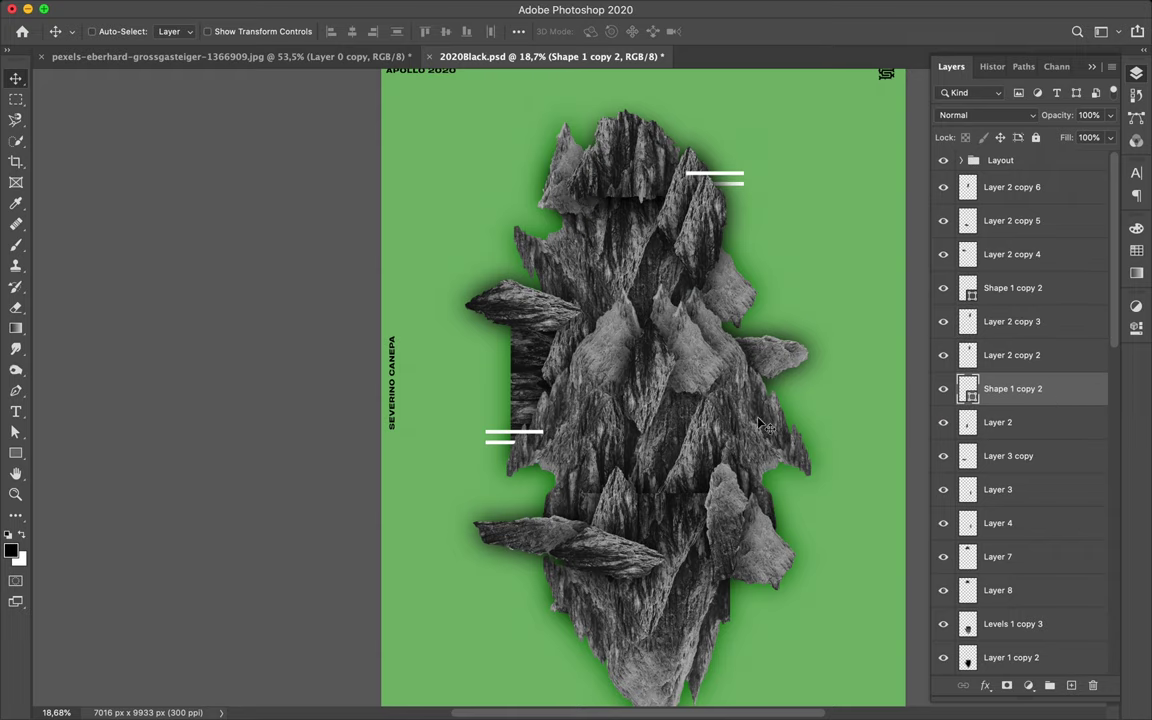
{"action": "scroll", "coordinate": [762, 425], "scroll_direction": "down", "scroll_amount": 5}
{"action": "scroll", "coordinate": [762, 425], "scroll_direction": "up", "scroll_amount": 2}
{"action": "scroll", "coordinate": [762, 425], "scroll_direction": "up", "scroll_amount": 1}
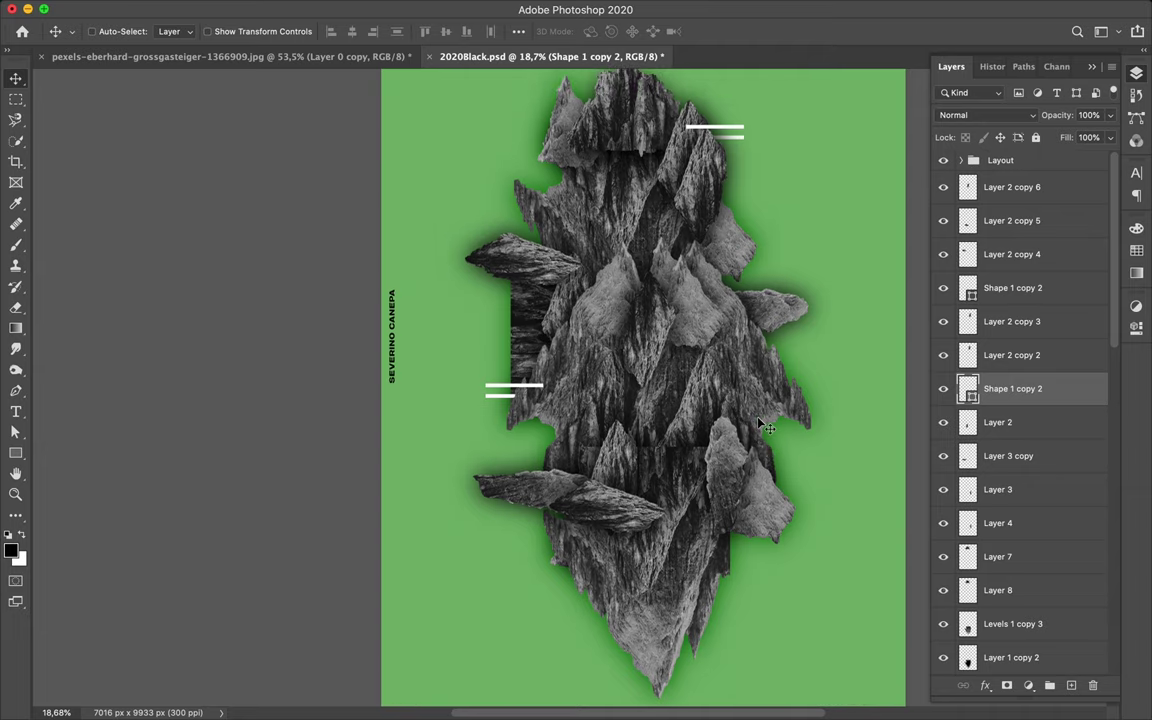
{"action": "scroll", "coordinate": [636, 343], "scroll_direction": "down", "scroll_amount": 1}
{"action": "scroll", "coordinate": [636, 343], "scroll_direction": "down", "scroll_amount": 1}
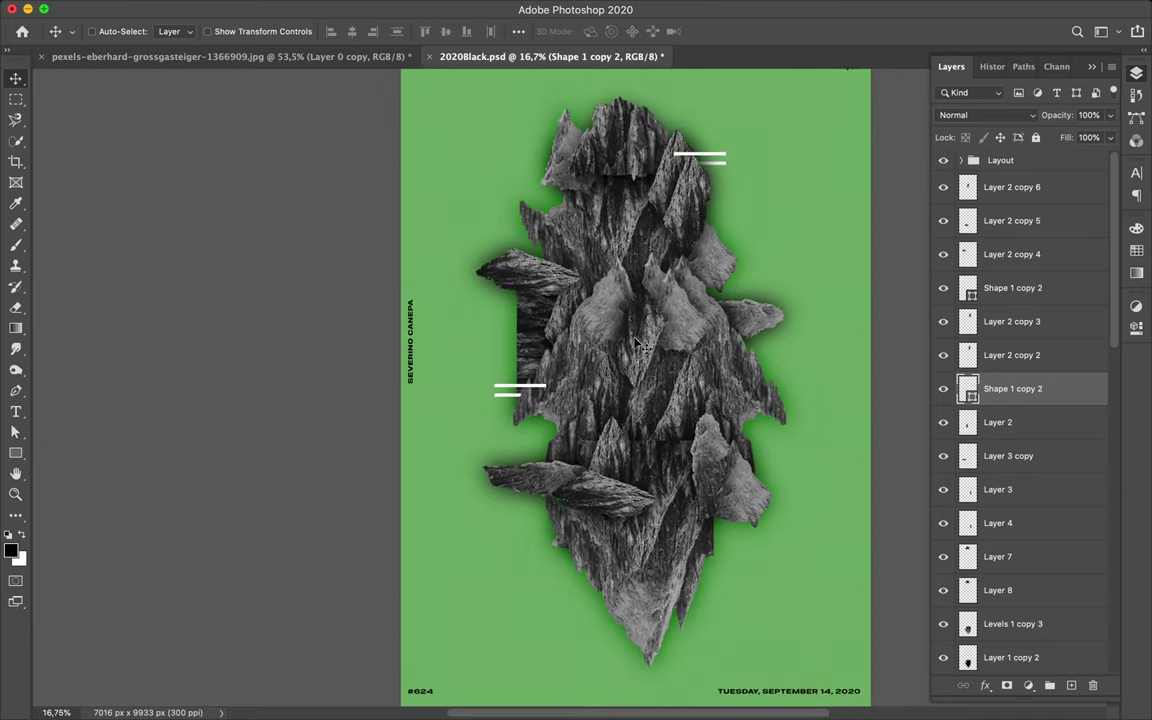
{"action": "scroll", "coordinate": [636, 343], "scroll_direction": "down", "scroll_amount": 1}
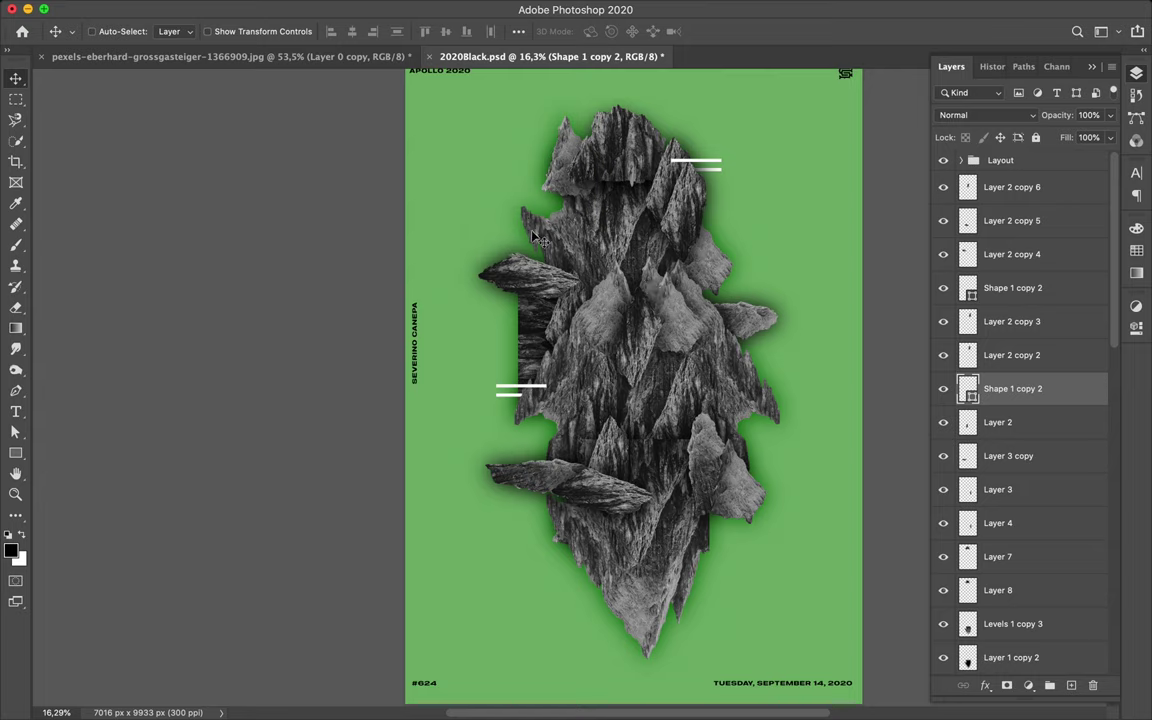
Step: Add an ALPINE text line left of the rocks
{"action": "key", "text": "t"}
{"action": "left_click", "coordinate": [428, 210]}
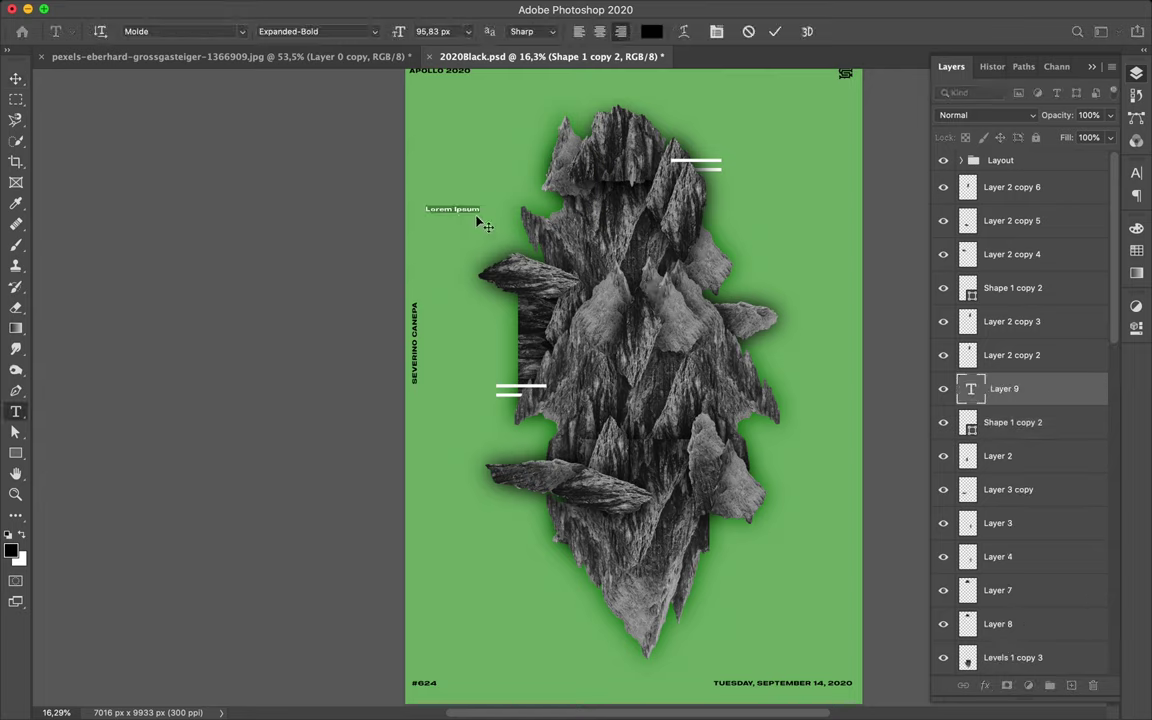
{"action": "type", "text": "ALPINE"}
{"action": "left_click", "coordinate": [475, 218]}
Step: Scale the ALPINE text up to about four times its size
{"action": "key", "text": "ctrl+t"}
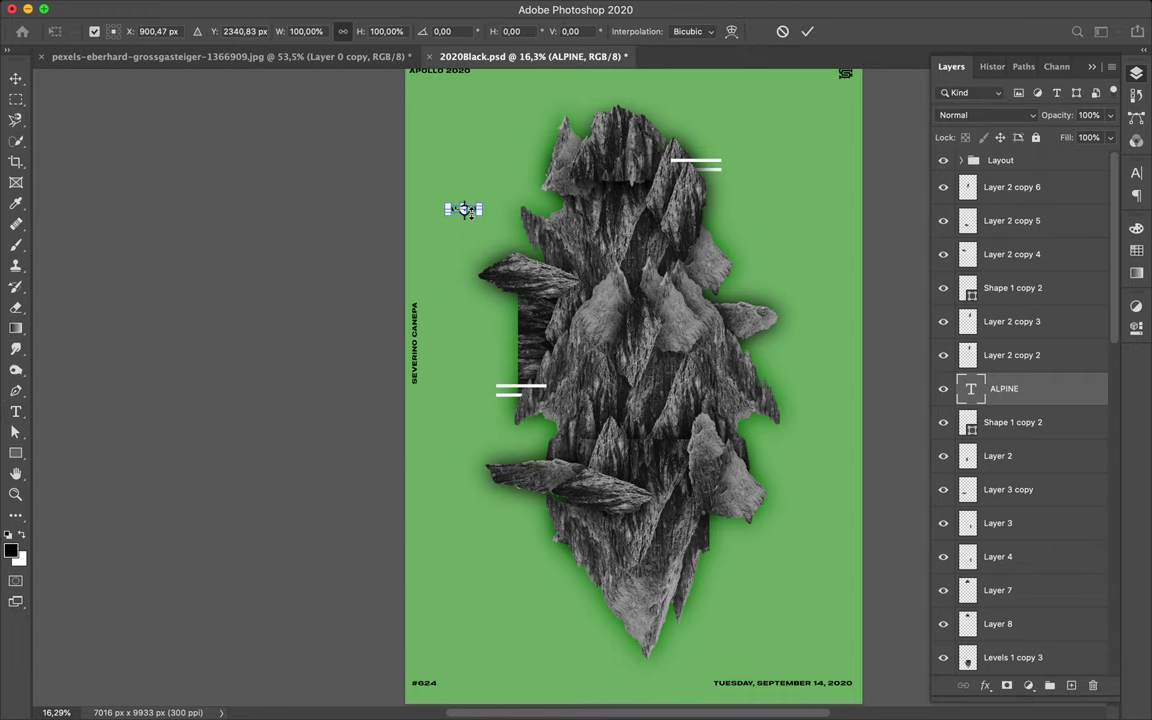
{"action": "left_click_drag", "start_coordinate": [481, 213], "coordinate": [560, 249]}
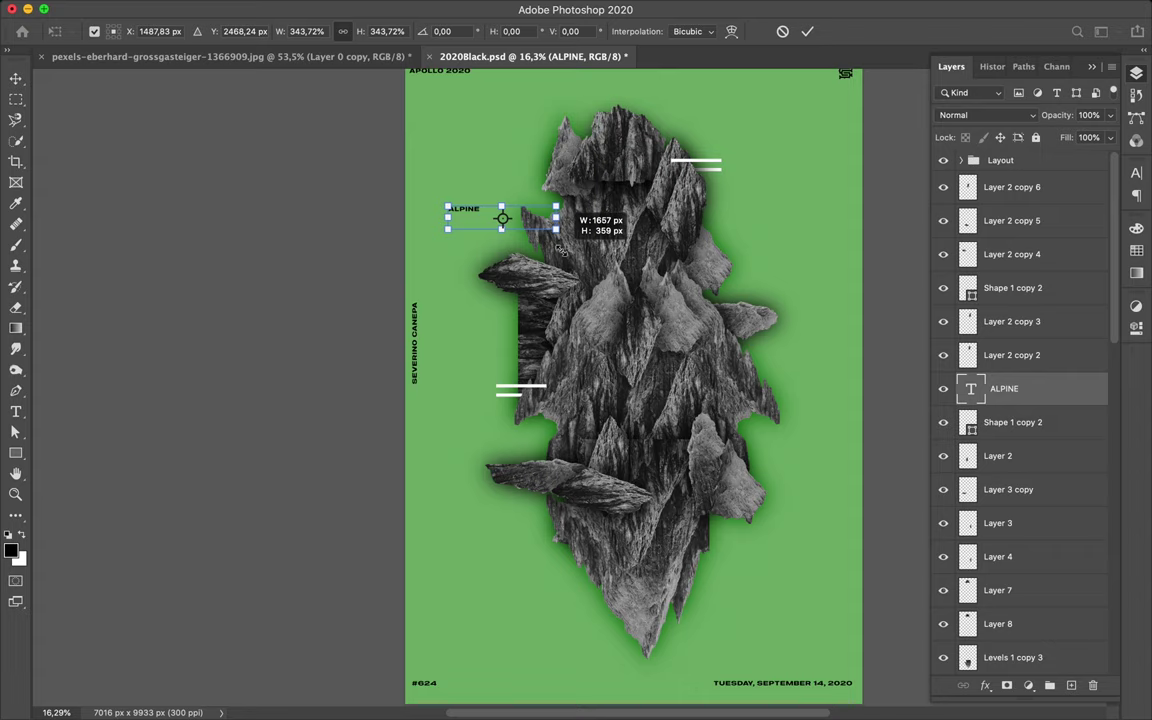
{"action": "left_click_drag", "start_coordinate": [561, 249], "coordinate": [563, 250]}
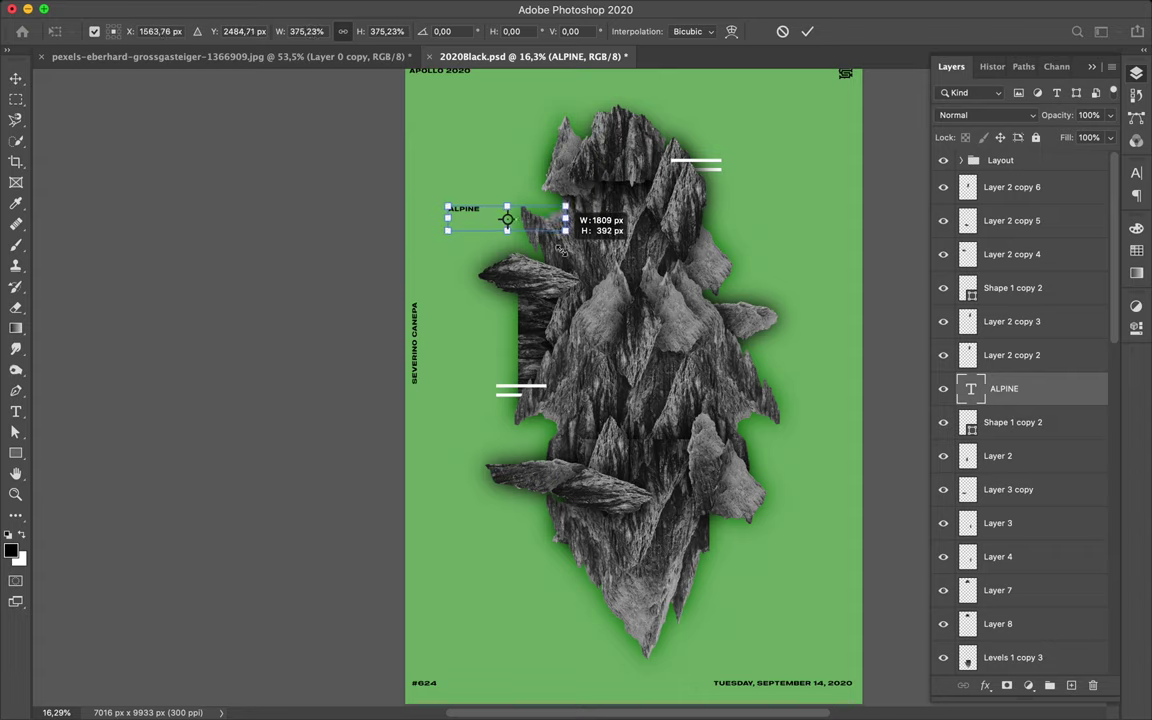
{"action": "left_click_drag", "start_coordinate": [562, 250], "coordinate": [563, 250]}
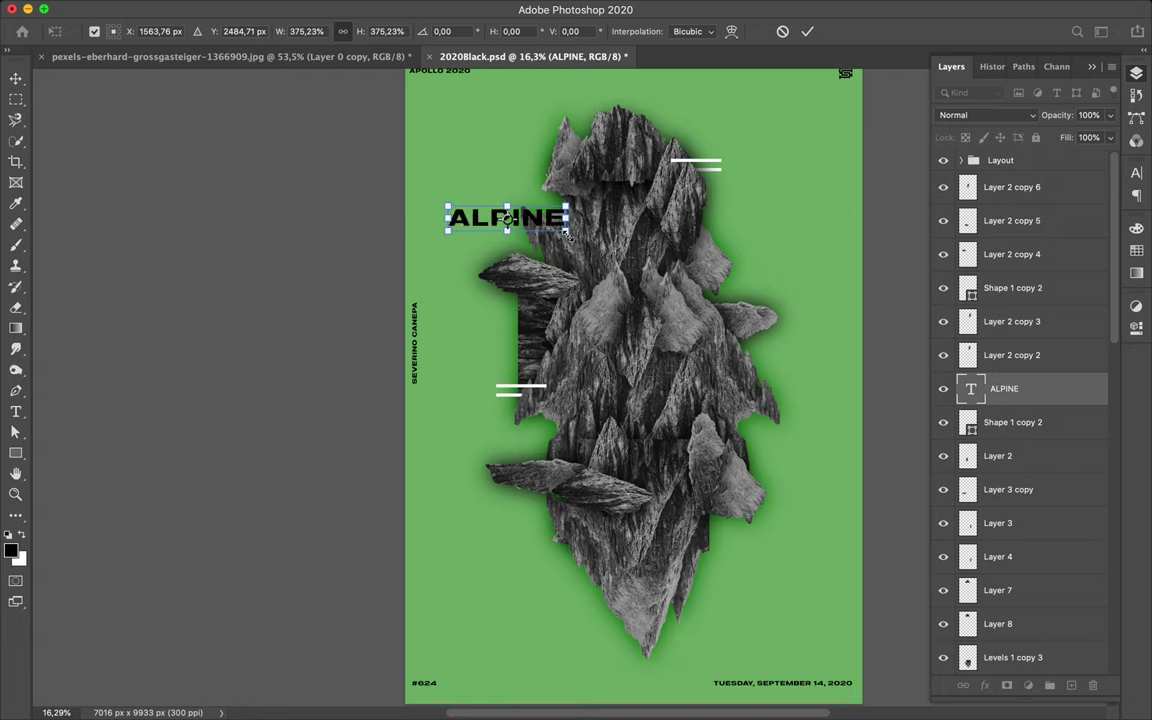
{"action": "left_click_drag", "start_coordinate": [568, 234], "coordinate": [614, 256]}
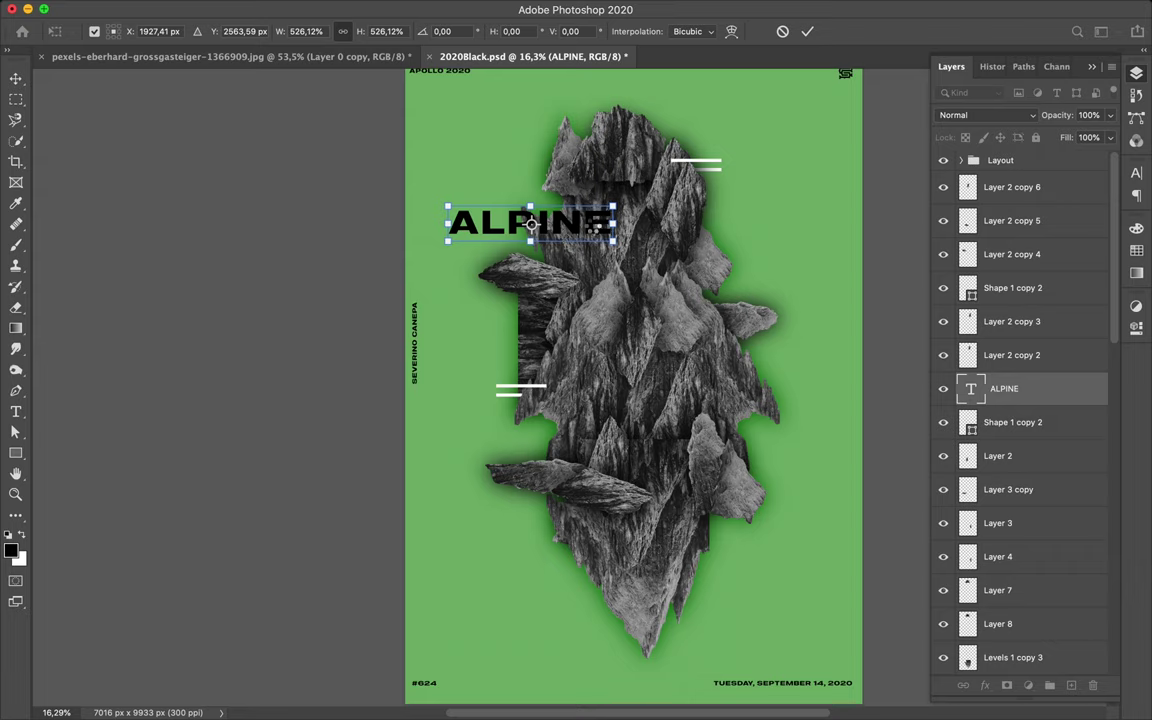
{"action": "key", "text": "Return"}
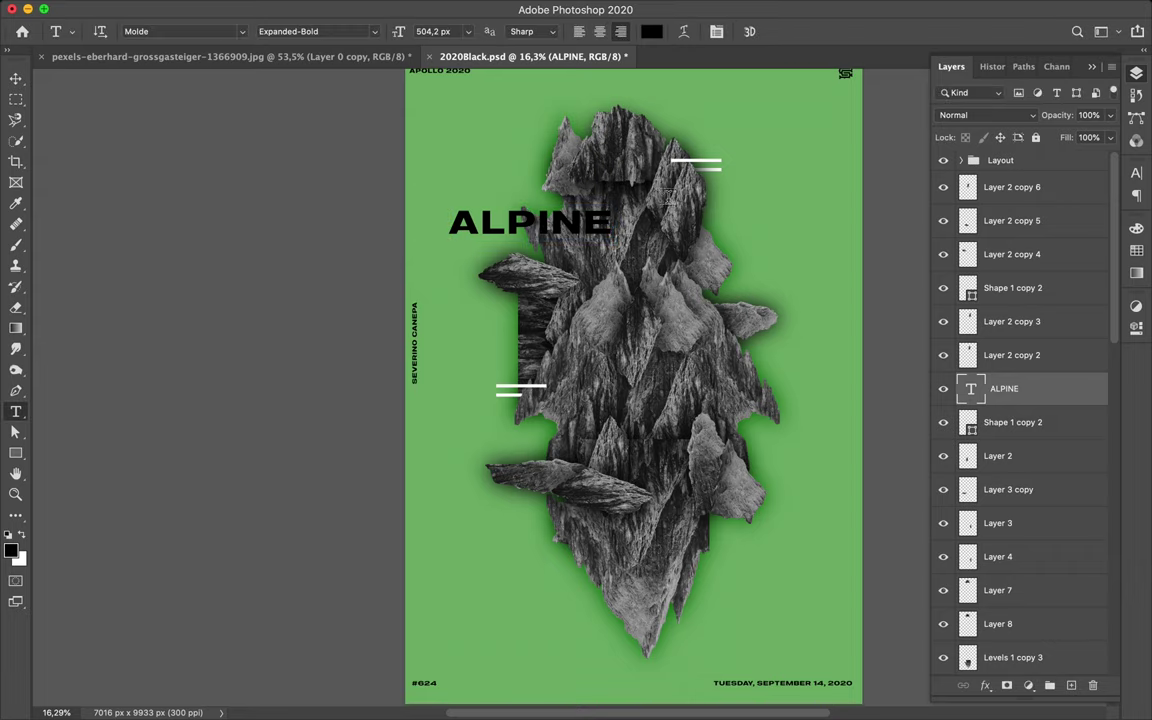
Step: Set the ALPINE text colour to white #ffffff in the Character panel
{"action": "left_click", "coordinate": [1136, 173]}
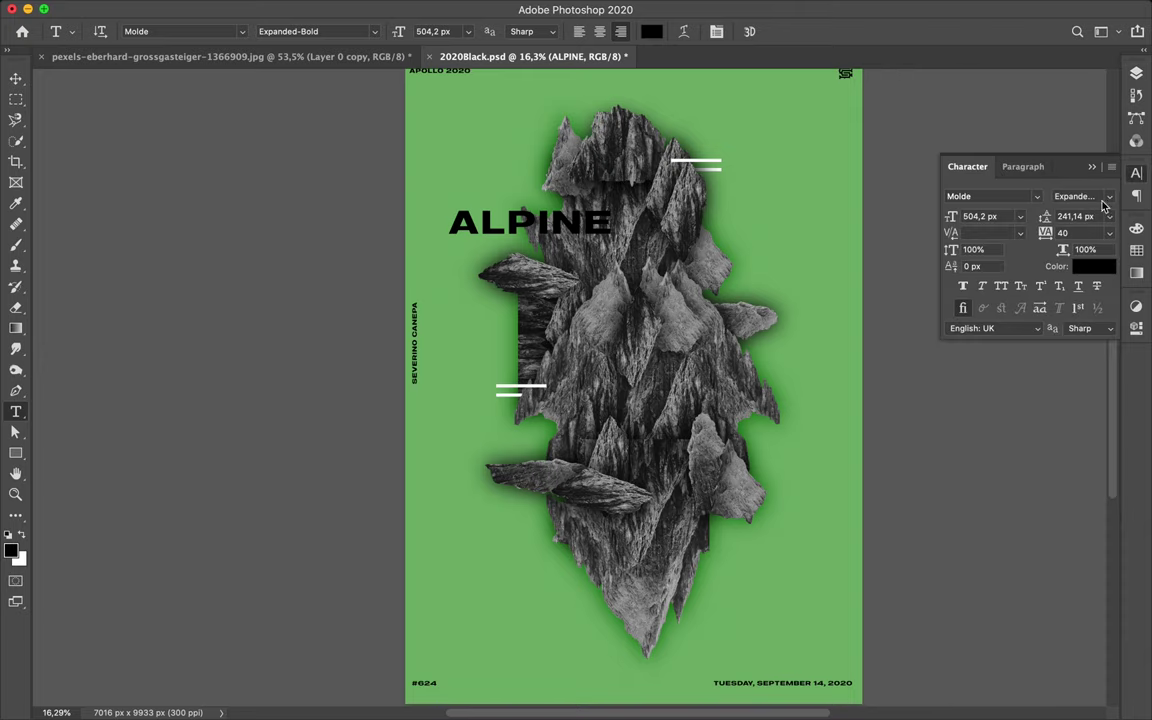
{"action": "left_click", "coordinate": [1105, 268]}
{"action": "left_click_drag", "start_coordinate": [720, 334], "coordinate": [685, 309]}
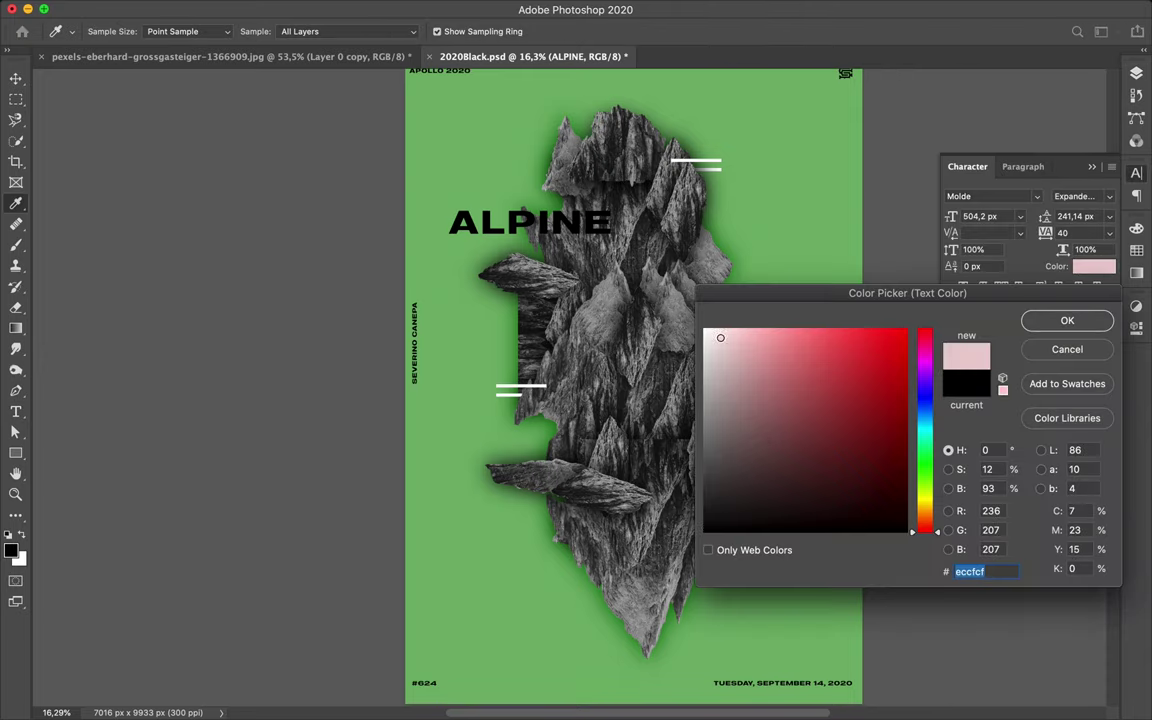
{"action": "left_click", "coordinate": [1067, 321]}
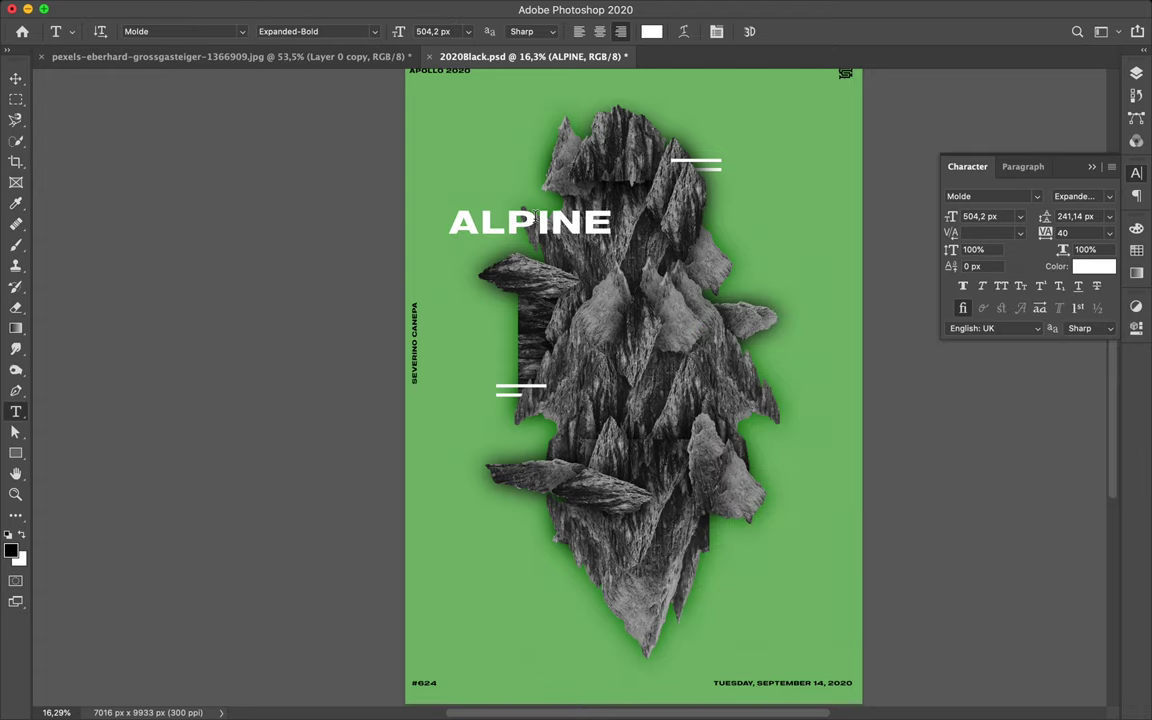
Step: Duplicate ALPINE to the lower right, retype it as ROCK, and reposition it
{"action": "key", "text": "v"}
{"action": "mouse_move", "coordinate": [478, 210]}
{"action": "left_mouse_down"}
{"action": "mouse_move", "coordinate": [710, 425]}
{"action": "mouse_move", "coordinate": [710, 415]}
{"action": "left_mouse_up"}
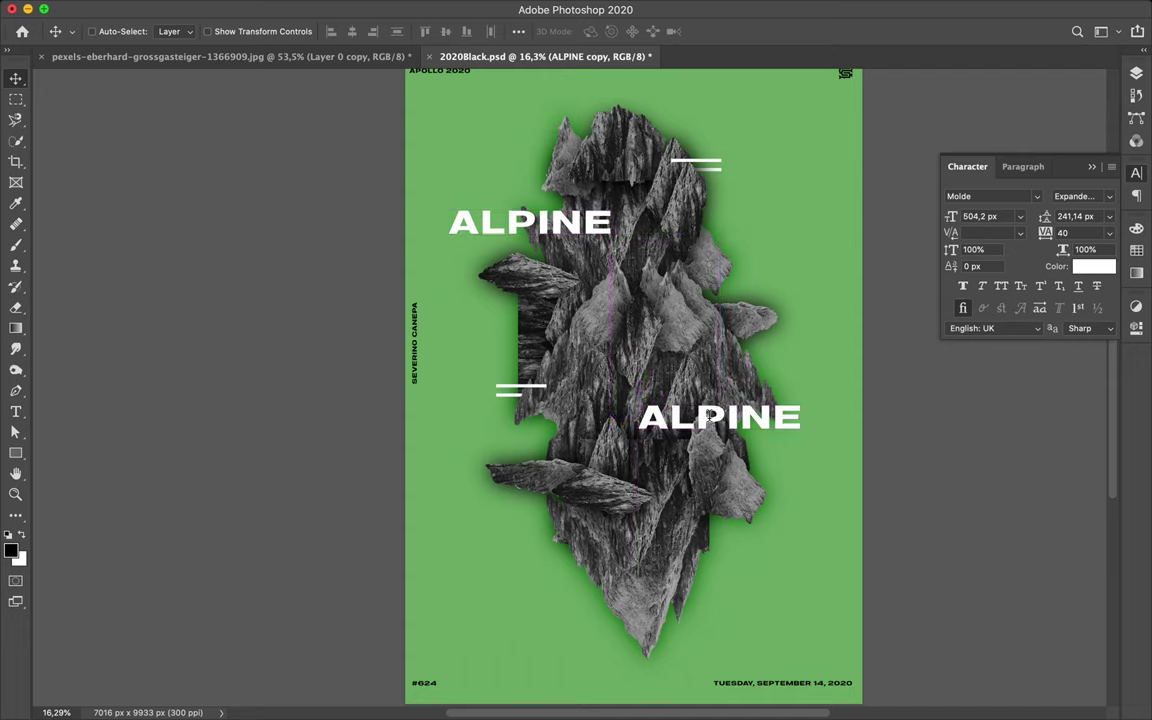
{"action": "key", "text": "t"}
{"action": "double_click", "coordinate": [700, 413]}
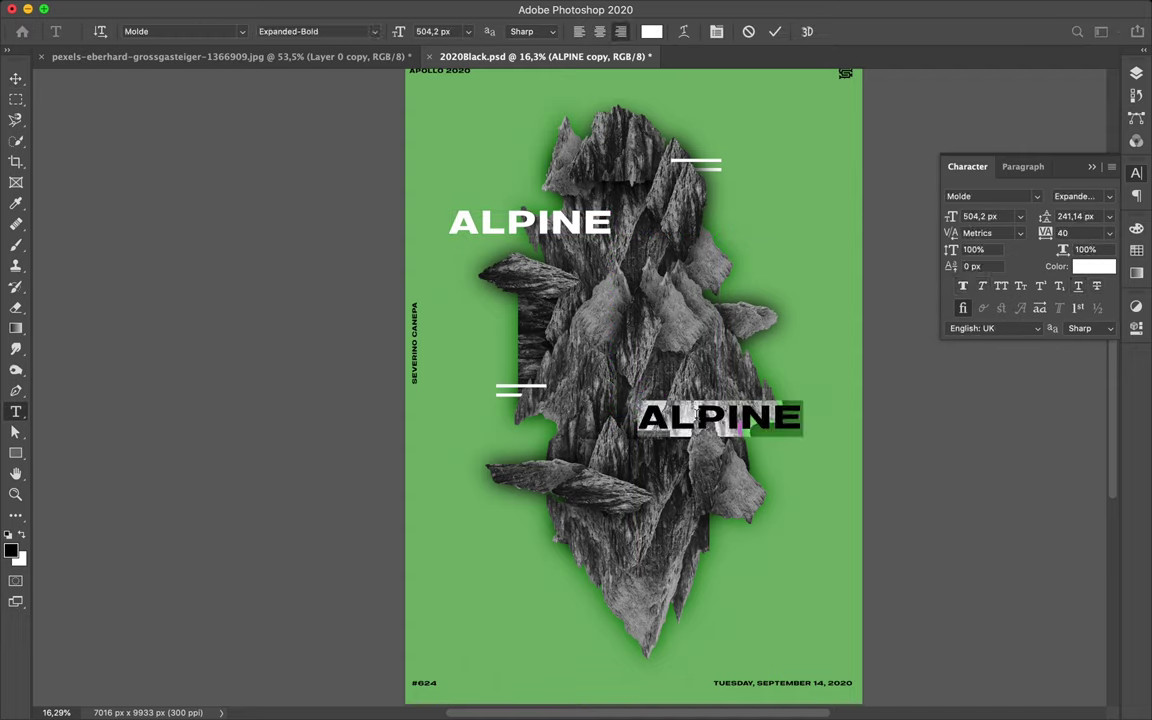
{"action": "type", "text": "ROCK"}
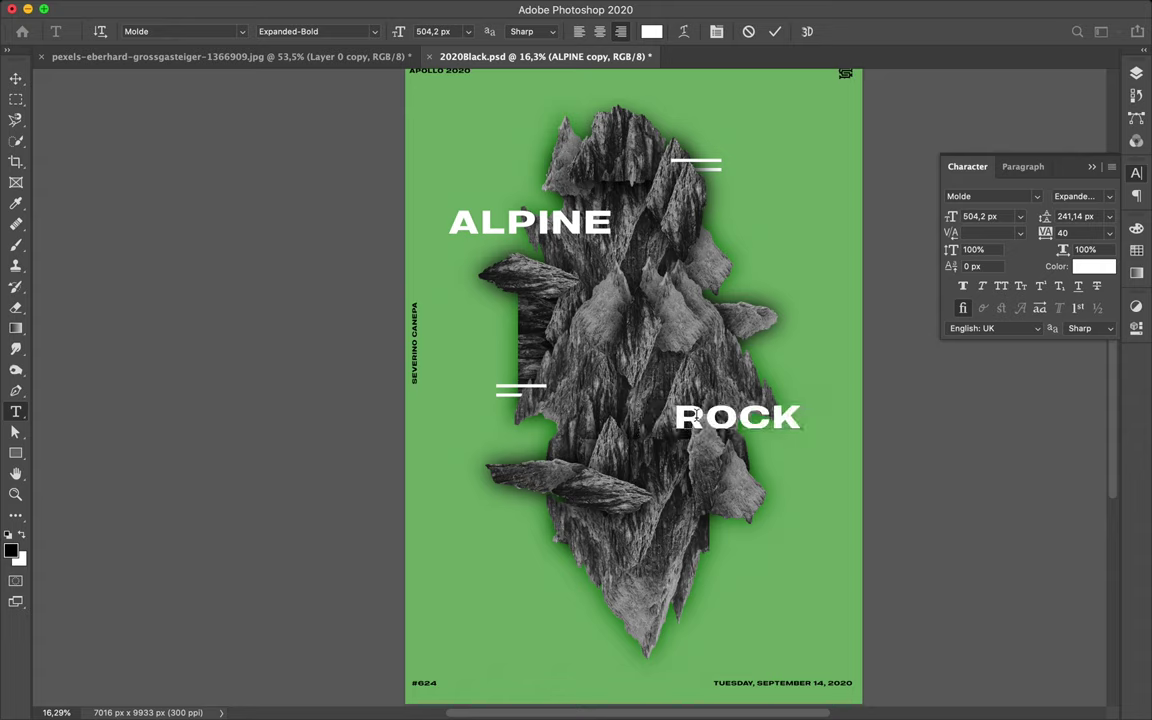
{"action": "key", "text": "Escape"}
{"action": "key", "text": "v"}
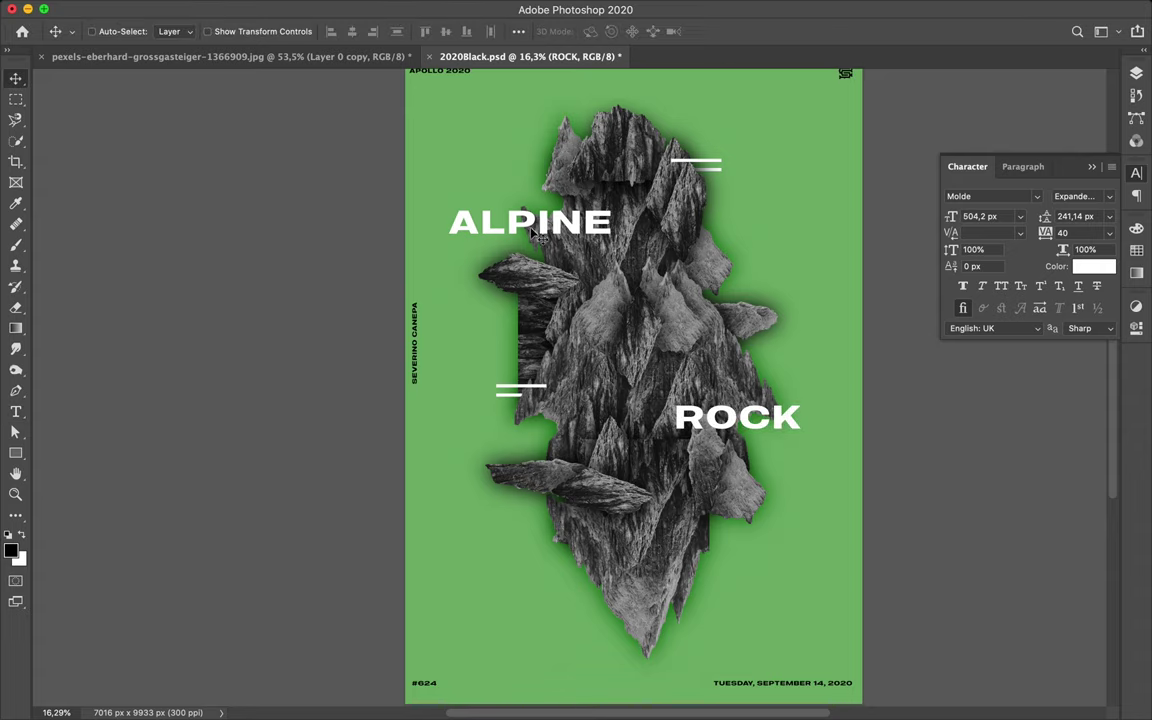
{"action": "left_click_drag", "start_coordinate": [512, 233], "coordinate": [484, 263]}
Step: Select the ALPINE headline's text for editing
{"action": "left_click", "coordinate": [466, 210], "text": "ctrl"}
{"action": "double_click", "coordinate": [479, 220]}
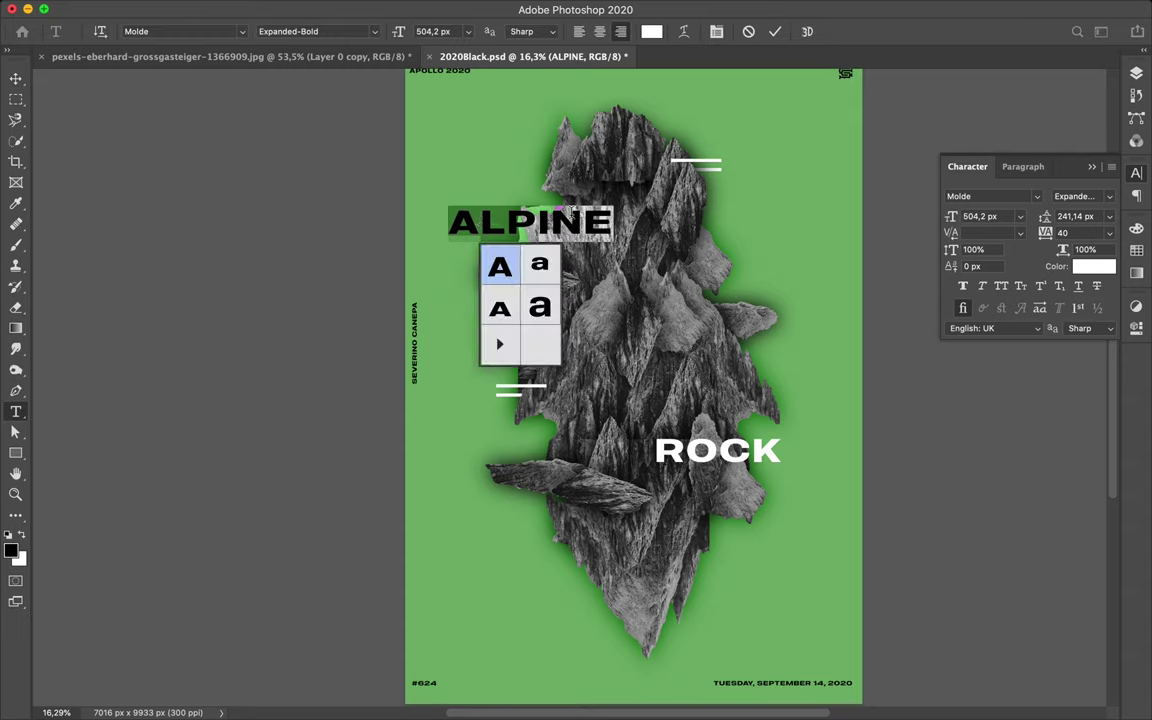
{"action": "key", "text": "Escape"}
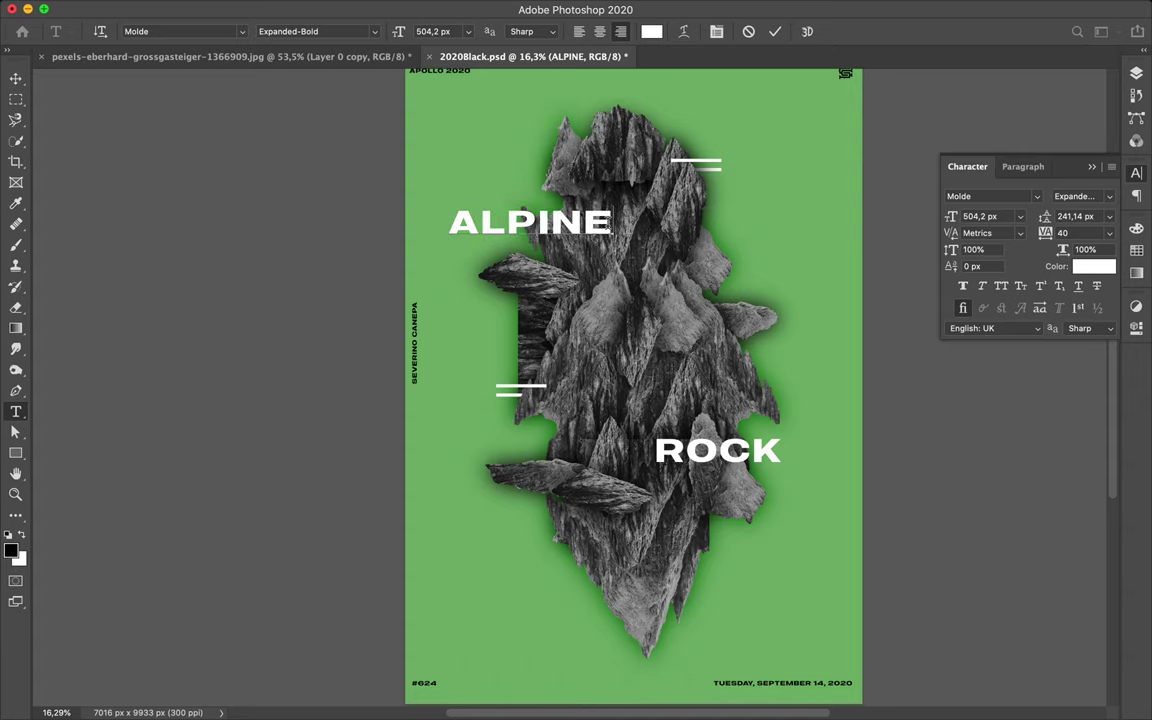
Step: Trim the ALPINE headline to a single A and move it up near the rocks' top
{"action": "left_click", "coordinate": [607, 223]}
{"action": "key", "text": "BackSpace"}
{"action": "key", "text": "BackSpace"}
{"action": "key", "text": "BackSpace"}
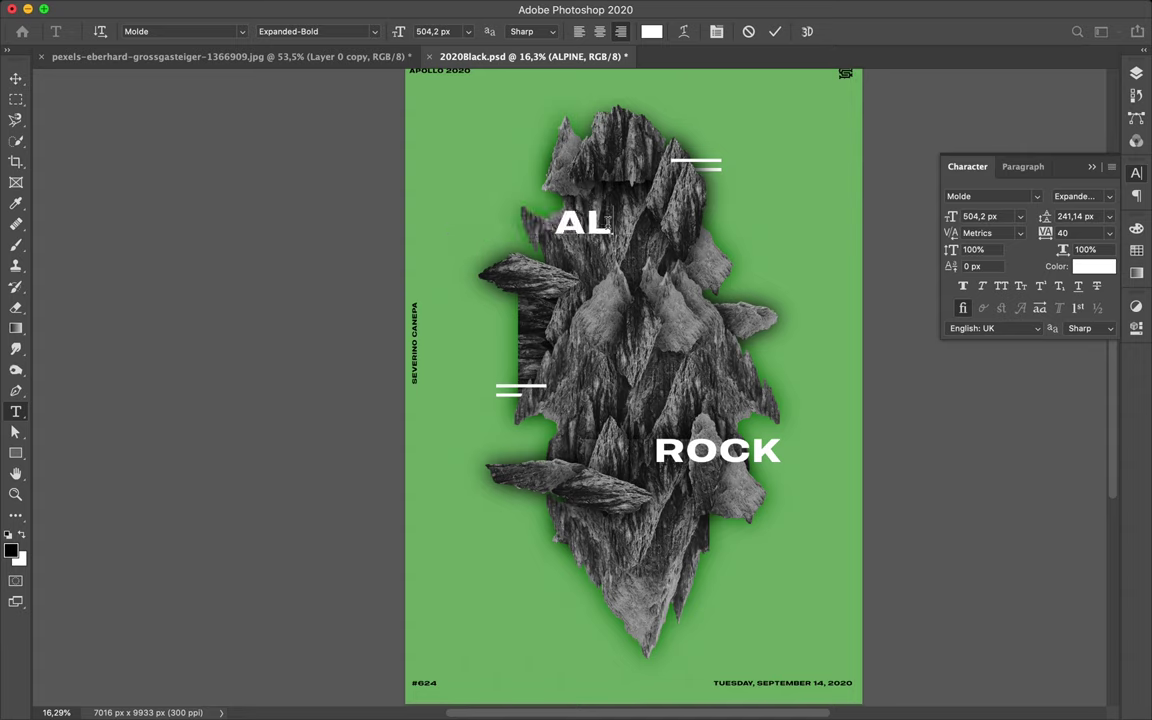
{"action": "key", "text": "BackSpace"}
{"action": "key", "text": "ctrl+Return"}
{"action": "key", "text": "v"}
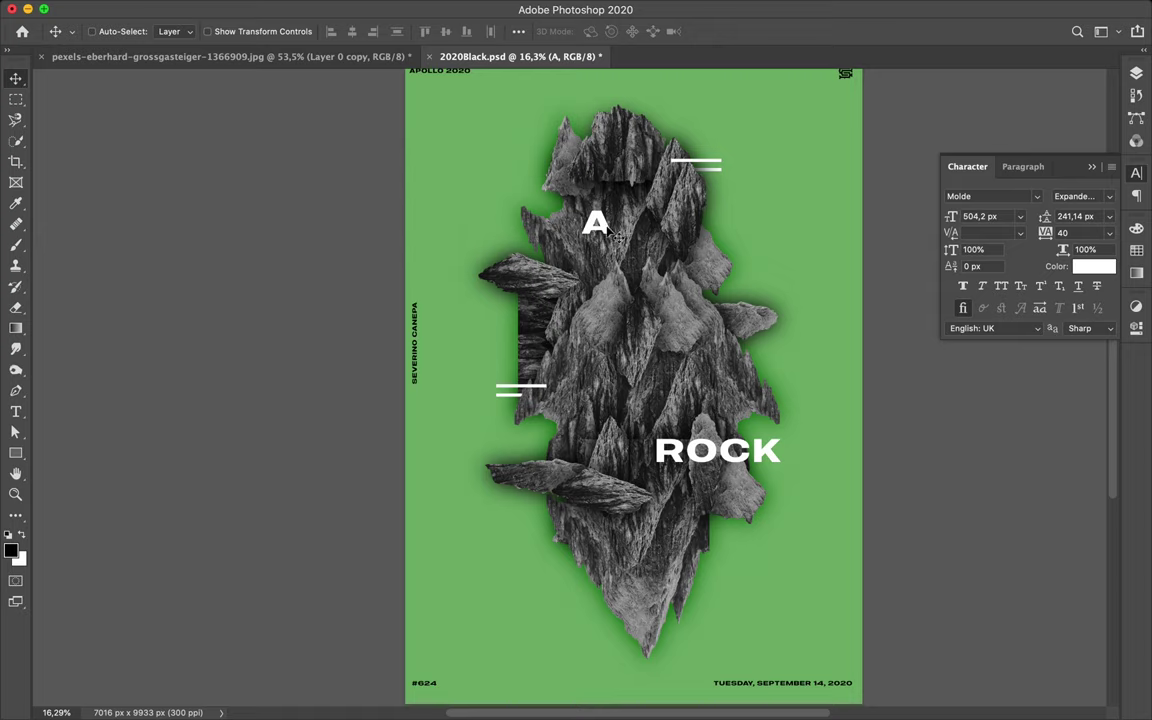
{"action": "mouse_move", "coordinate": [553, 210]}
{"action": "left_mouse_down"}
{"action": "mouse_move", "coordinate": [583, 168]}
{"action": "mouse_move", "coordinate": [527, 166]}
{"action": "mouse_move", "coordinate": [588, 185]}
{"action": "left_mouse_up"}
Step: Place the A layer below Layer 1 copy 2, fine-tune its position, and duplicate it beside itself
{"action": "left_click", "coordinate": [1135, 74]}
{"action": "left_click_drag", "start_coordinate": [998, 424], "coordinate": [1000, 585]}
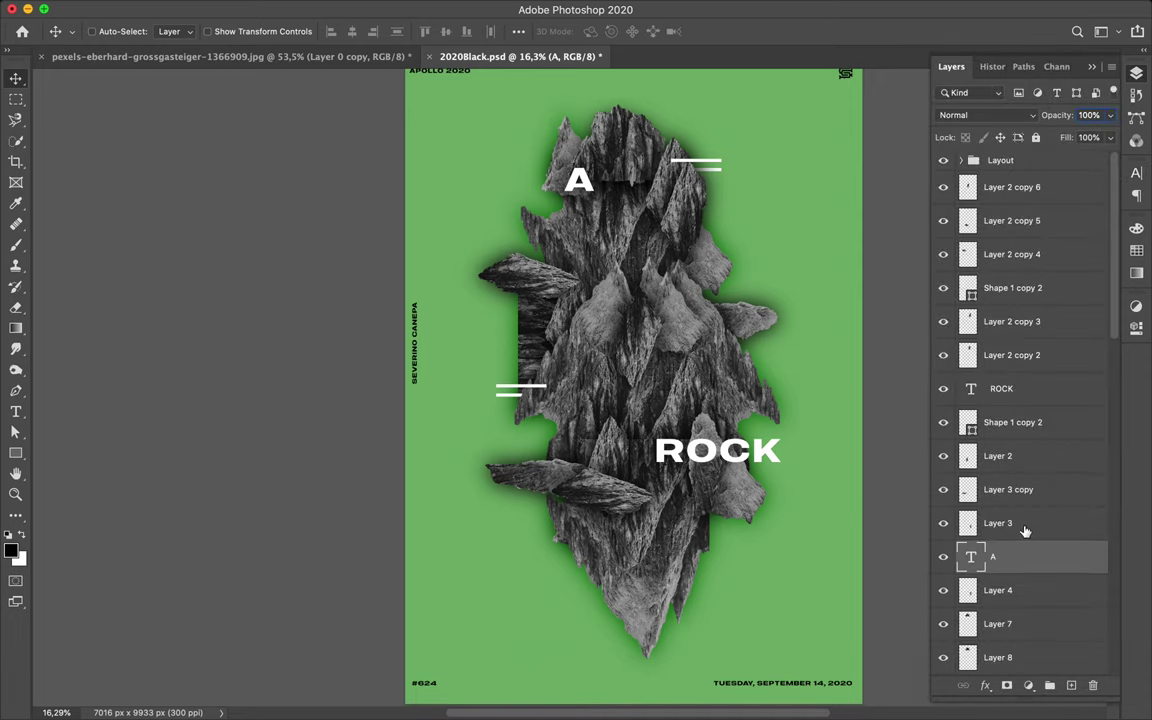
{"action": "scroll", "coordinate": [1025, 532], "scroll_direction": "down", "scroll_amount": 5}
{"action": "left_click_drag", "start_coordinate": [1031, 398], "coordinate": [1029, 536]}
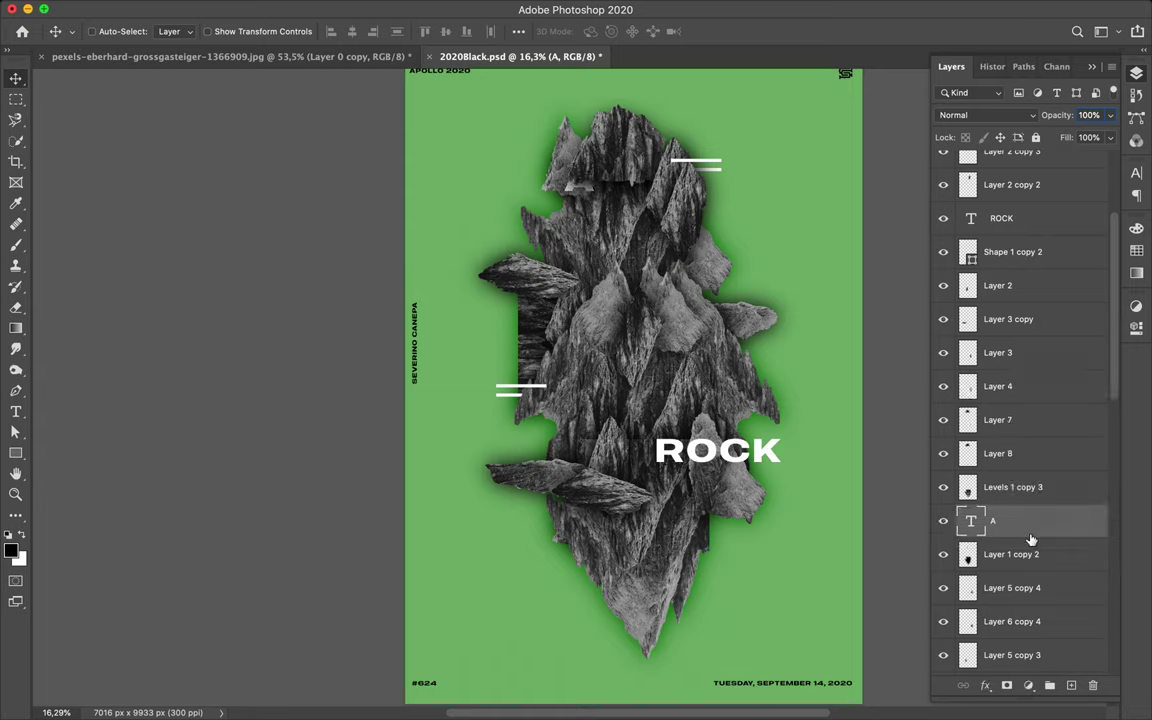
{"action": "left_click_drag", "start_coordinate": [1029, 533], "coordinate": [1030, 572]}
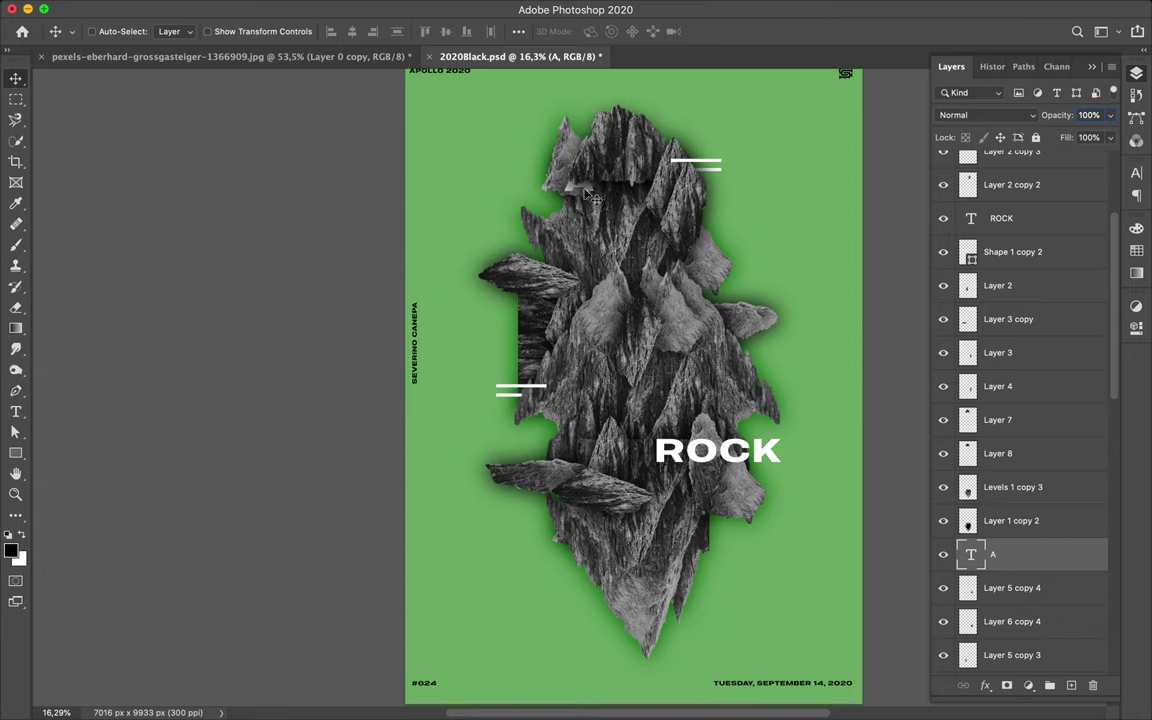
{"action": "left_click_drag", "start_coordinate": [586, 200], "coordinate": [573, 198]}
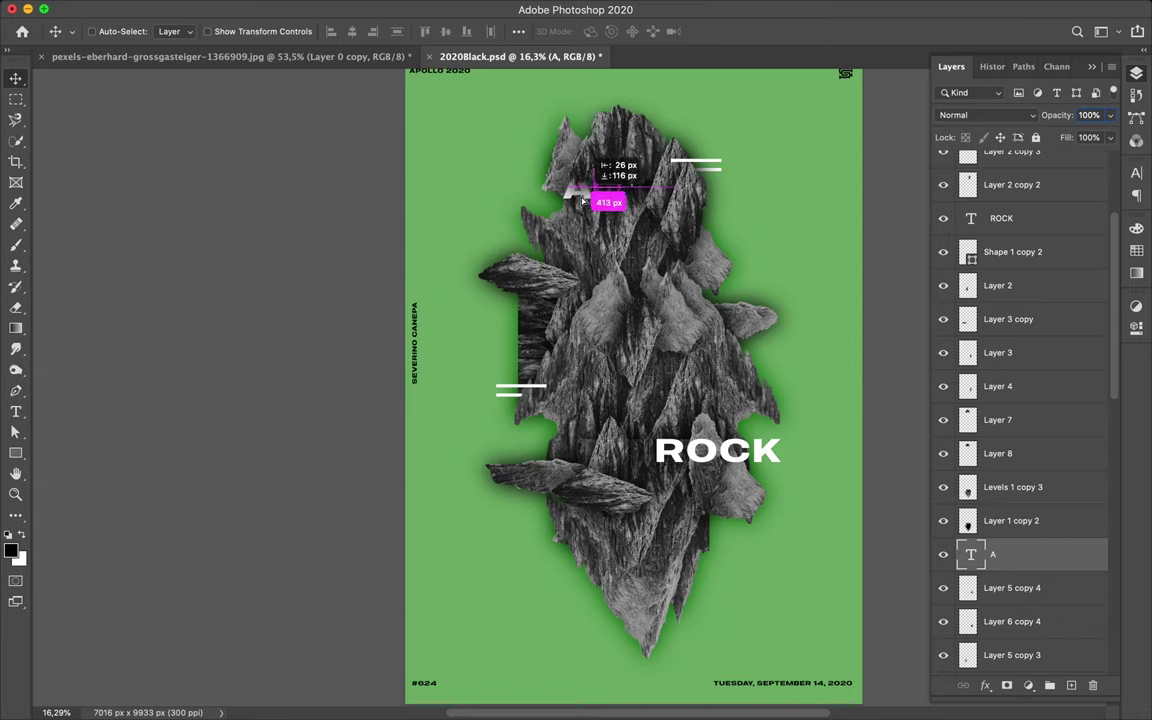
{"action": "left_click_drag", "start_coordinate": [573, 198], "coordinate": [577, 194]}
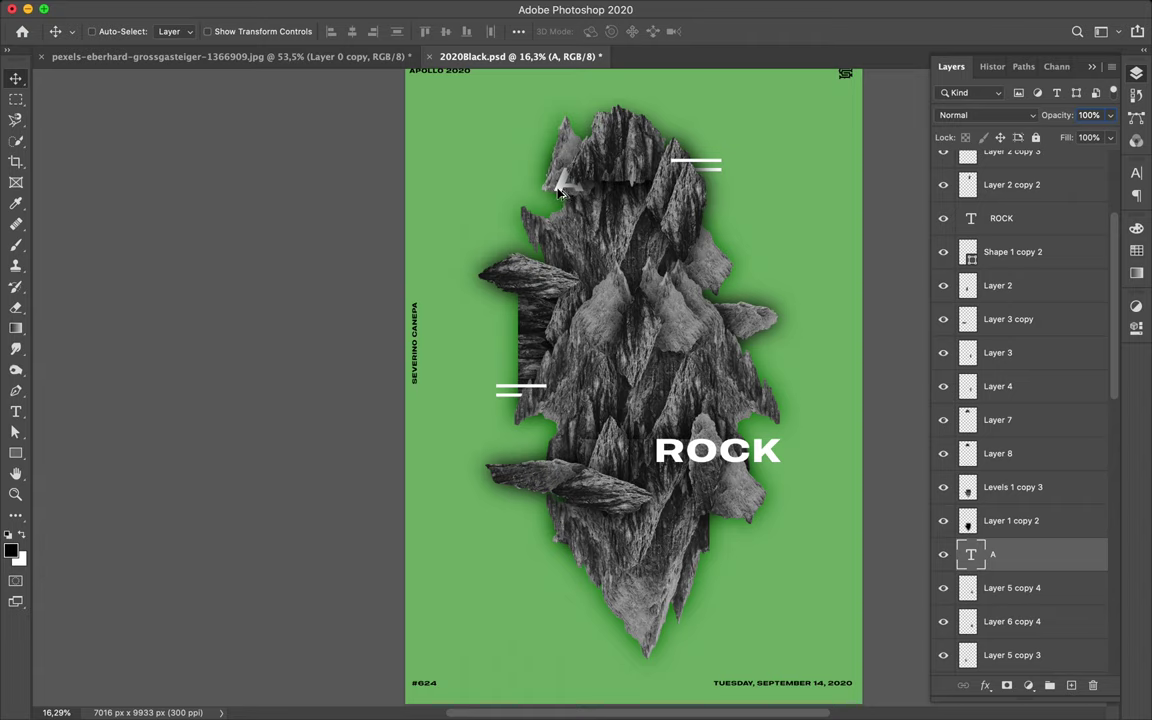
{"action": "mouse_move", "coordinate": [560, 193]}
{"action": "left_mouse_down"}
{"action": "mouse_move", "coordinate": [642, 222]}
{"action": "mouse_move", "coordinate": [636, 214]}
{"action": "left_mouse_up"}
Step: Retype the A copy as L and duplicate it to the lower right
{"action": "key", "text": "t"}
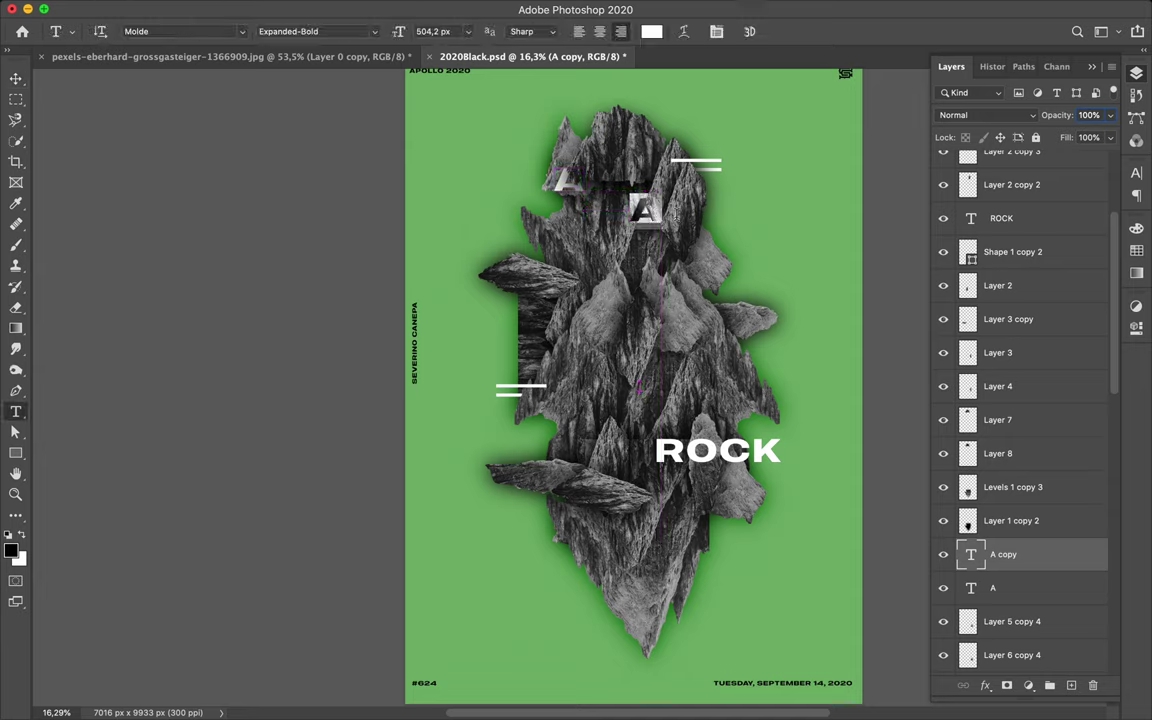
{"action": "left_click", "coordinate": [676, 215]}
{"action": "type", "text": "L"}
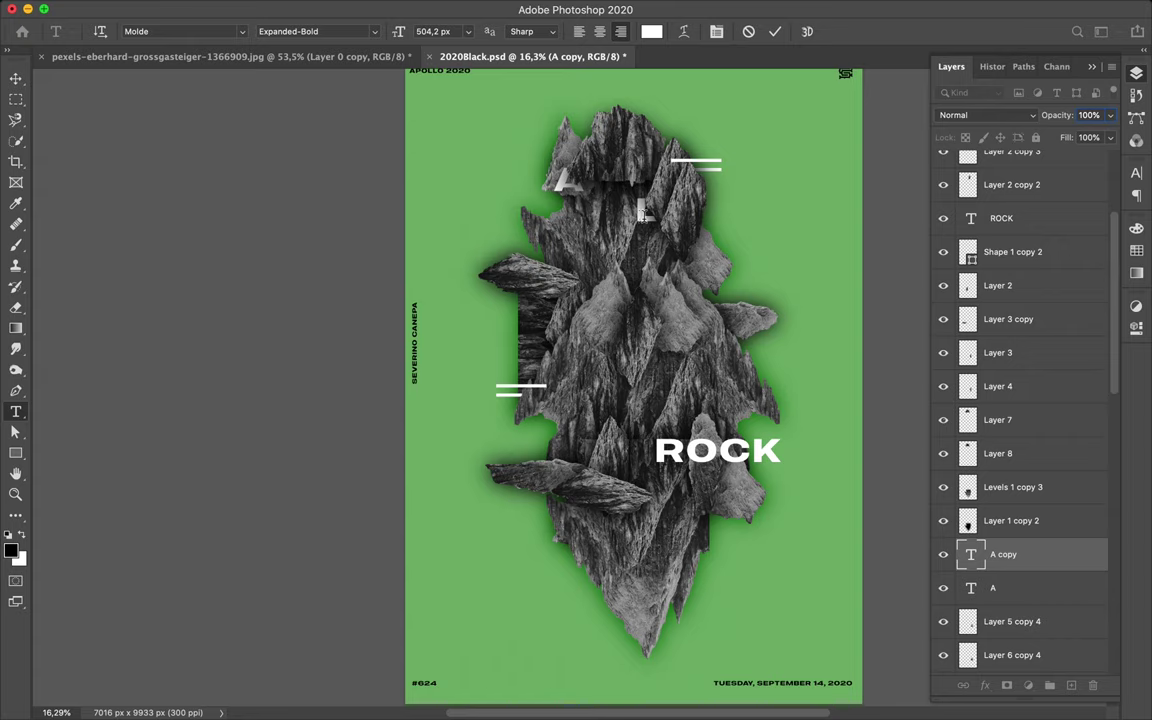
{"action": "key", "text": "ctrl+Return"}
{"action": "key", "text": "v"}
{"action": "left_click_drag", "start_coordinate": [643, 218], "coordinate": [705, 242]}
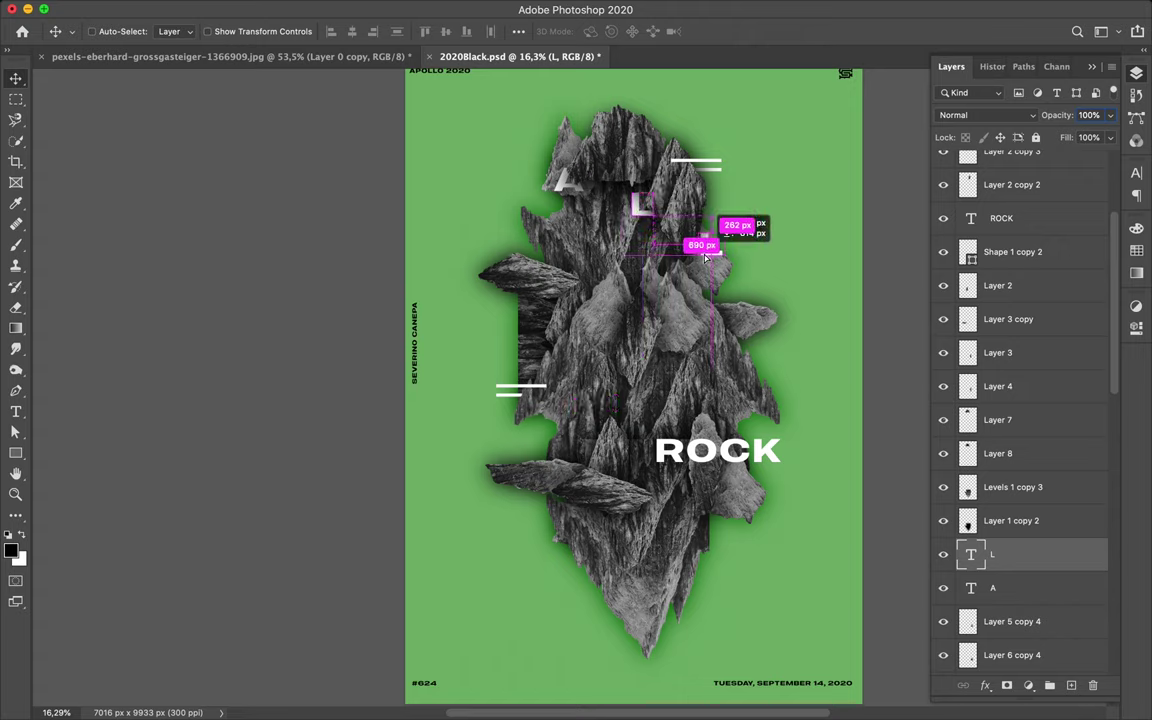
{"action": "left_click_drag", "start_coordinate": [705, 242], "coordinate": [710, 258]}
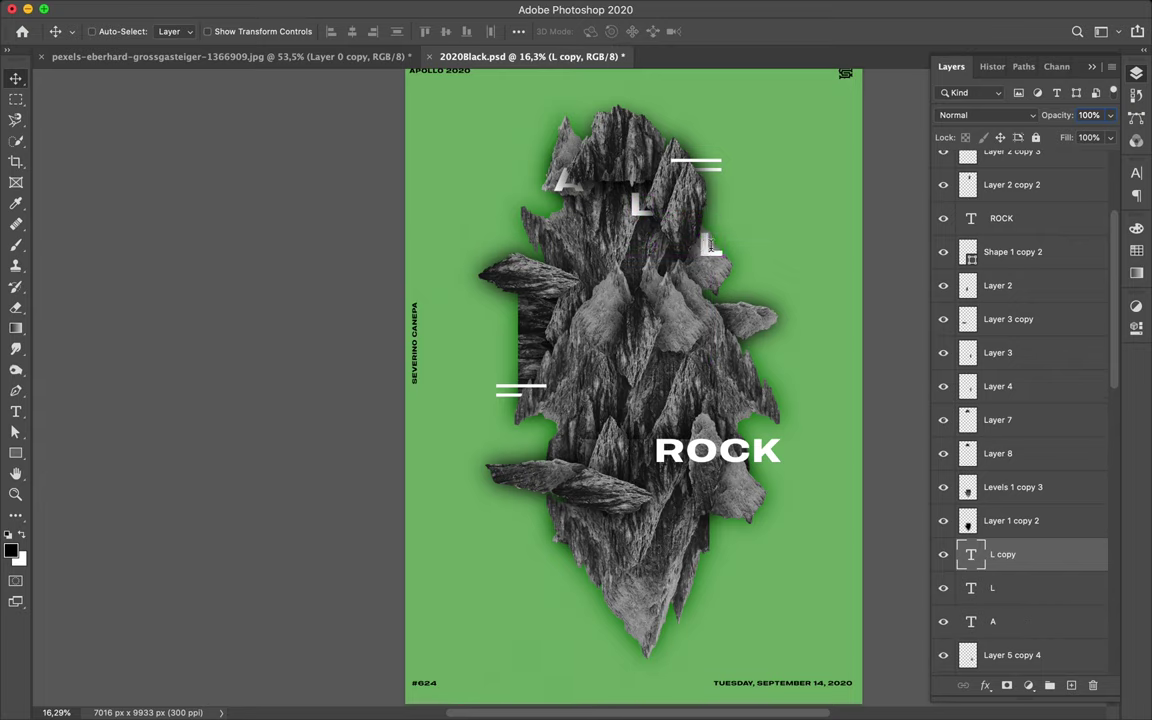
Step: Retype the L copy as P and place a P copy on the left of the rocks
{"action": "key", "text": "t"}
{"action": "double_click", "coordinate": [716, 244]}
{"action": "type", "text": "P"}
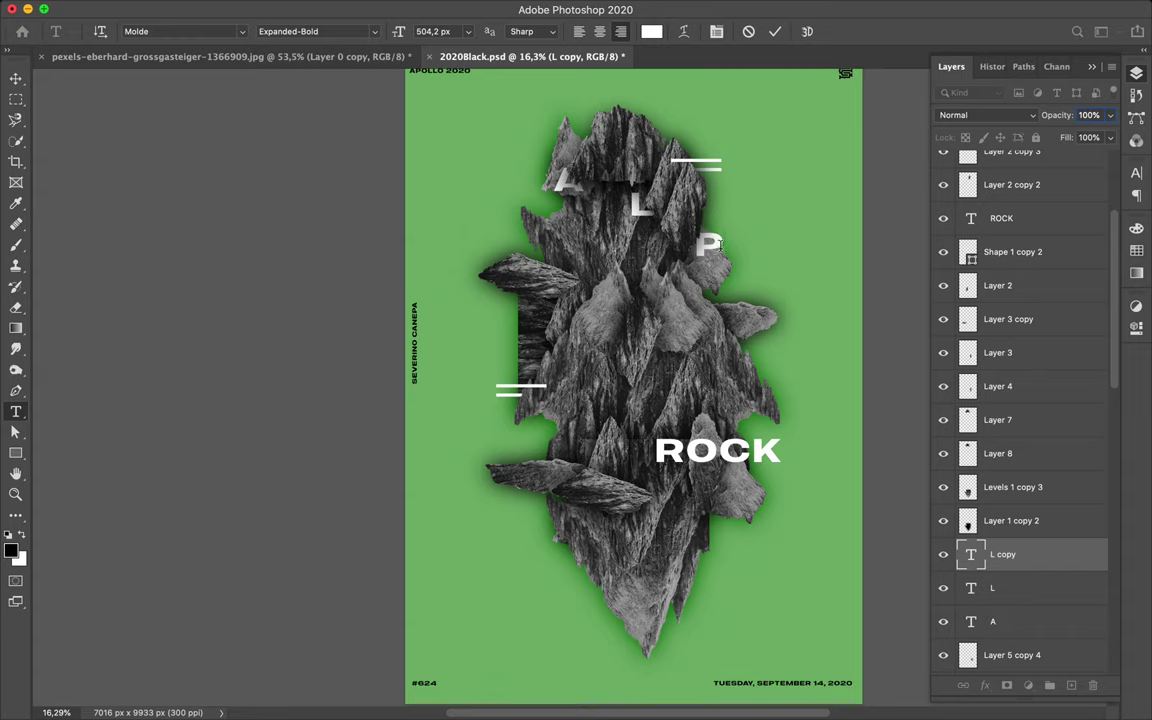
{"action": "key", "text": "ctrl+Return"}
{"action": "key", "text": "v"}
{"action": "left_click_drag", "start_coordinate": [732, 252], "coordinate": [708, 258]}
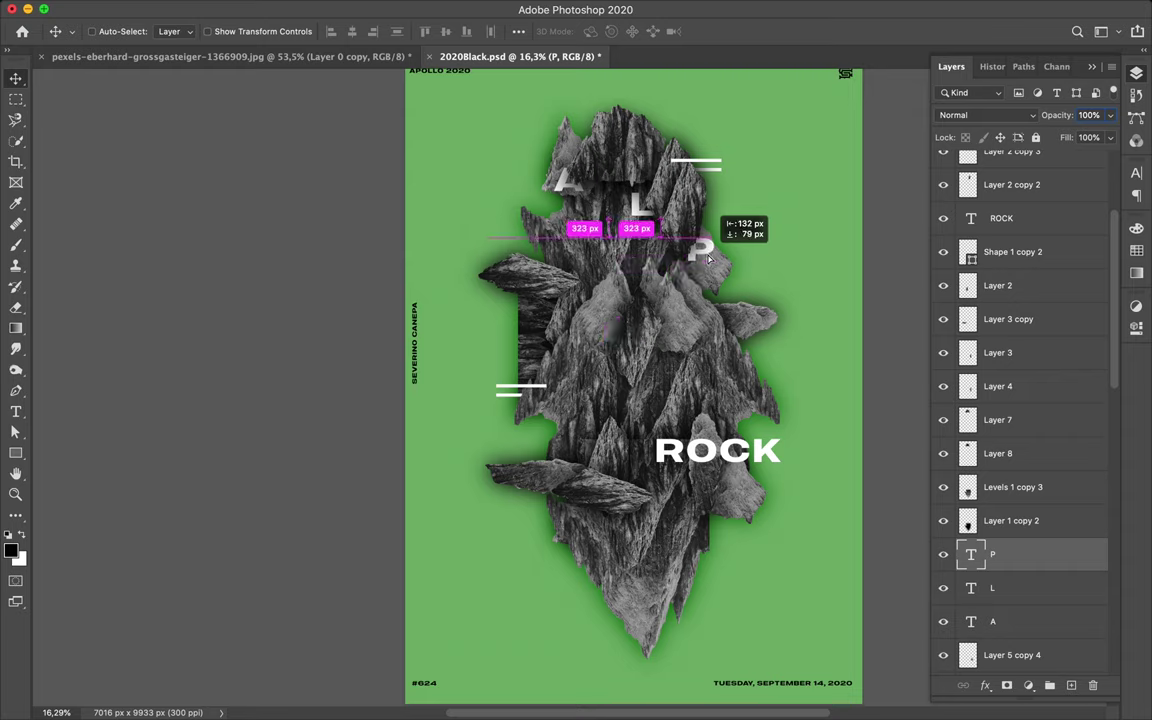
{"action": "mouse_move", "coordinate": [708, 258]}
{"action": "left_mouse_down"}
{"action": "mouse_move", "coordinate": [548, 285]}
{"action": "mouse_move", "coordinate": [561, 258]}
{"action": "left_mouse_up"}
{"action": "key", "text": "t"}
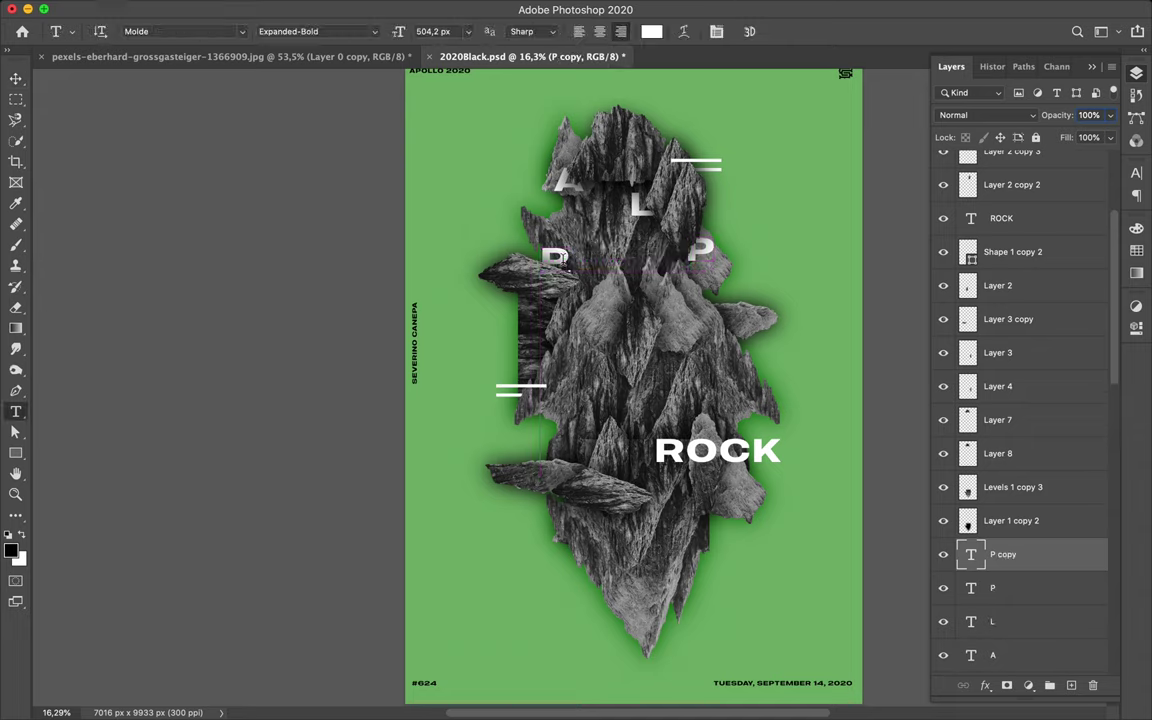
{"action": "left_click", "coordinate": [530, 265]}
Step: Retype the left P copy as I and move it into place
{"action": "type", "text": "I"}
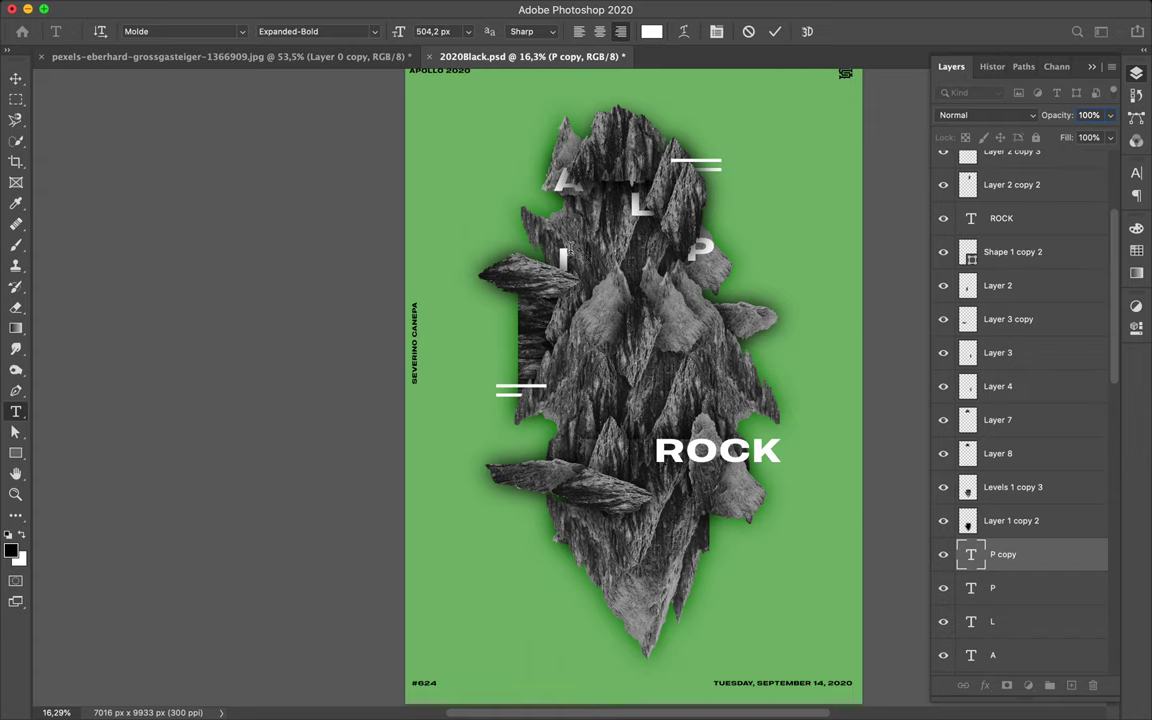
{"action": "key", "text": "Escape"}
{"action": "key", "text": "v"}
{"action": "left_click_drag", "start_coordinate": [566, 260], "coordinate": [645, 293]}
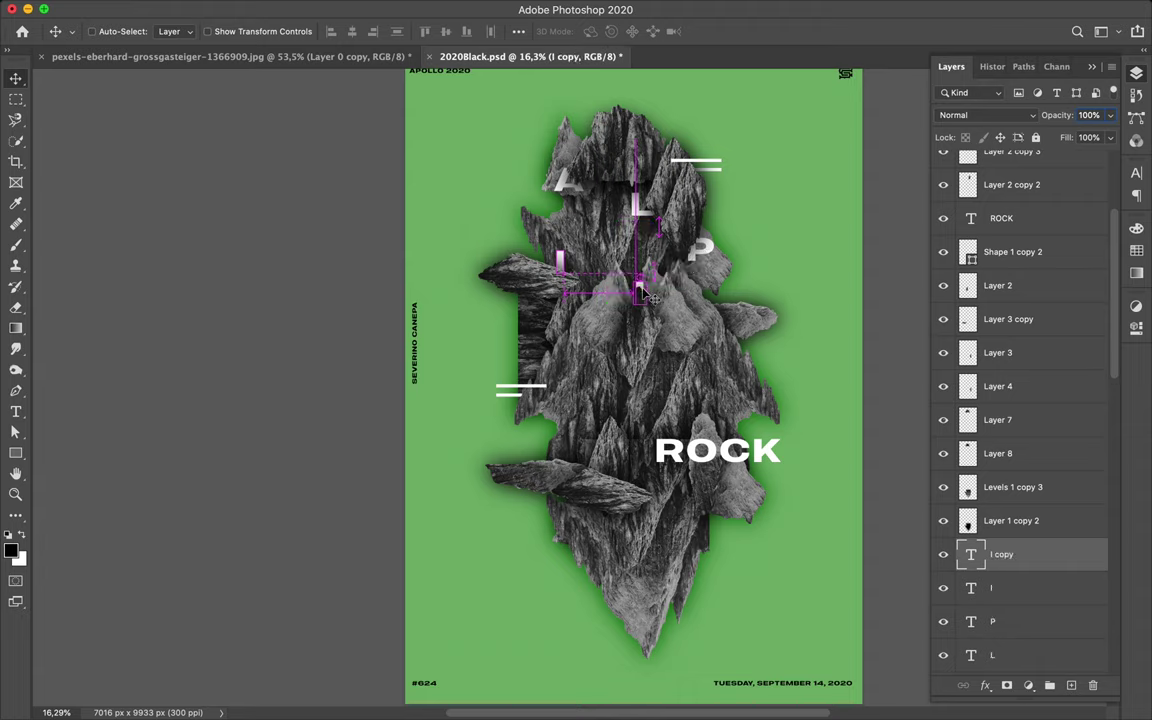
Step: Retype the duplicated letter as N and set it between I and P, nudged down
{"action": "double_click", "coordinate": [640, 291]}
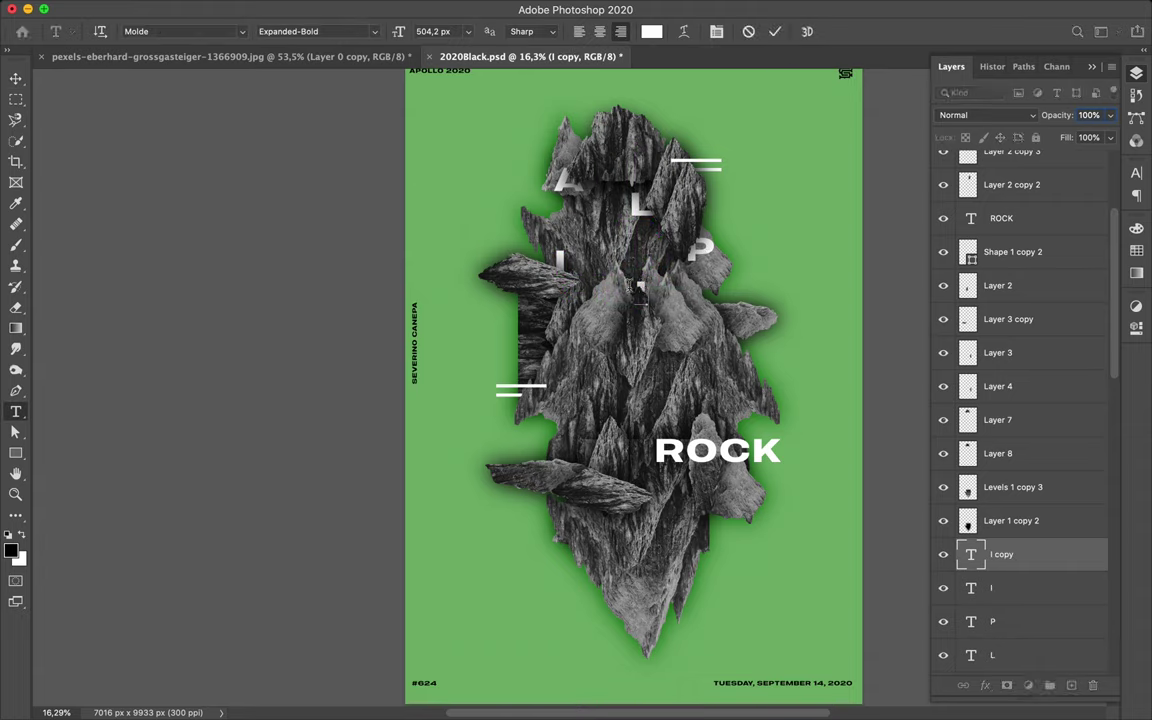
{"action": "type", "text": "N"}
{"action": "key", "text": "ctrl+Return"}
{"action": "key", "text": "v"}
{"action": "left_click_drag", "start_coordinate": [627, 290], "coordinate": [632, 287]}
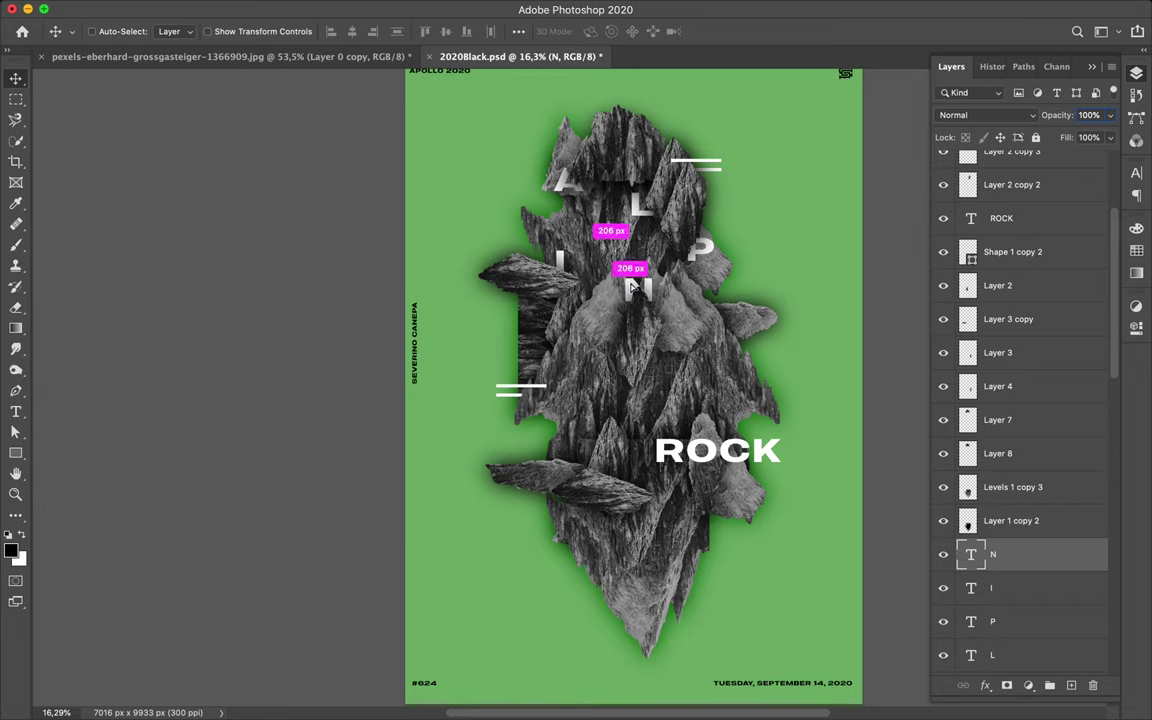
{"action": "left_click_drag", "start_coordinate": [632, 287], "coordinate": [633, 286]}
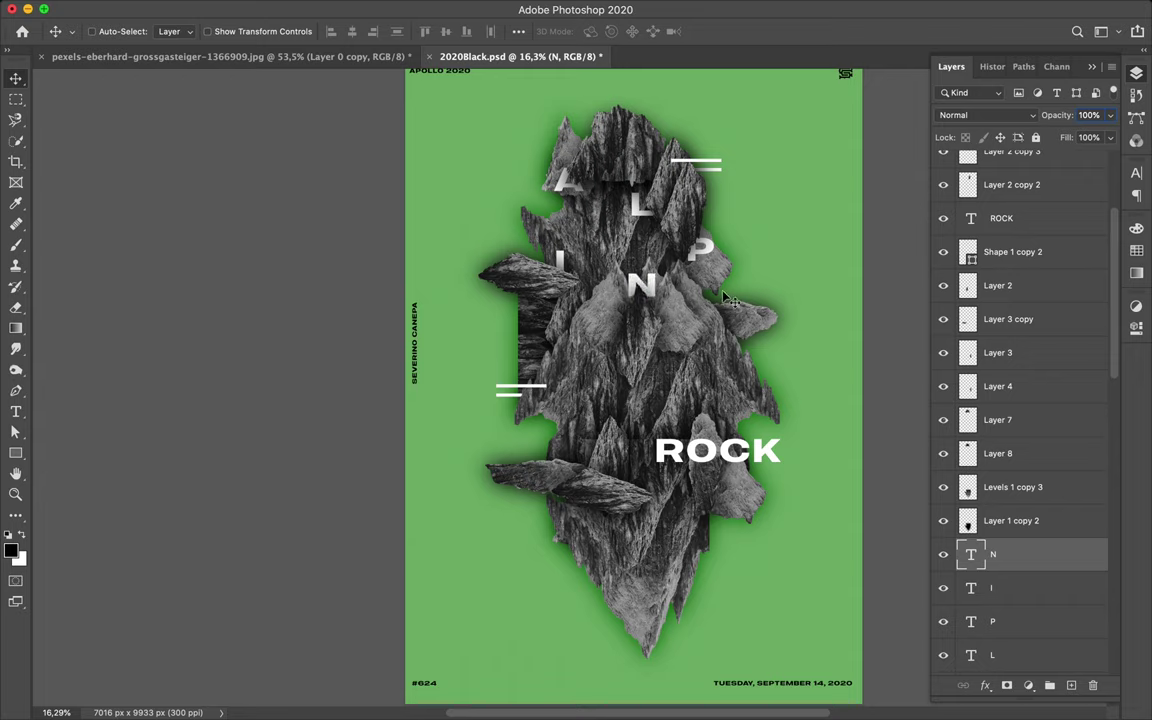
{"action": "key", "text": "shift+Down"}
{"action": "key", "text": "shift+Down"}
{"action": "key", "text": "shift+Down"}
Step: Duplicate the N to the lower right and retype it as E
{"action": "left_click_drag", "start_coordinate": [656, 289], "coordinate": [750, 329]}
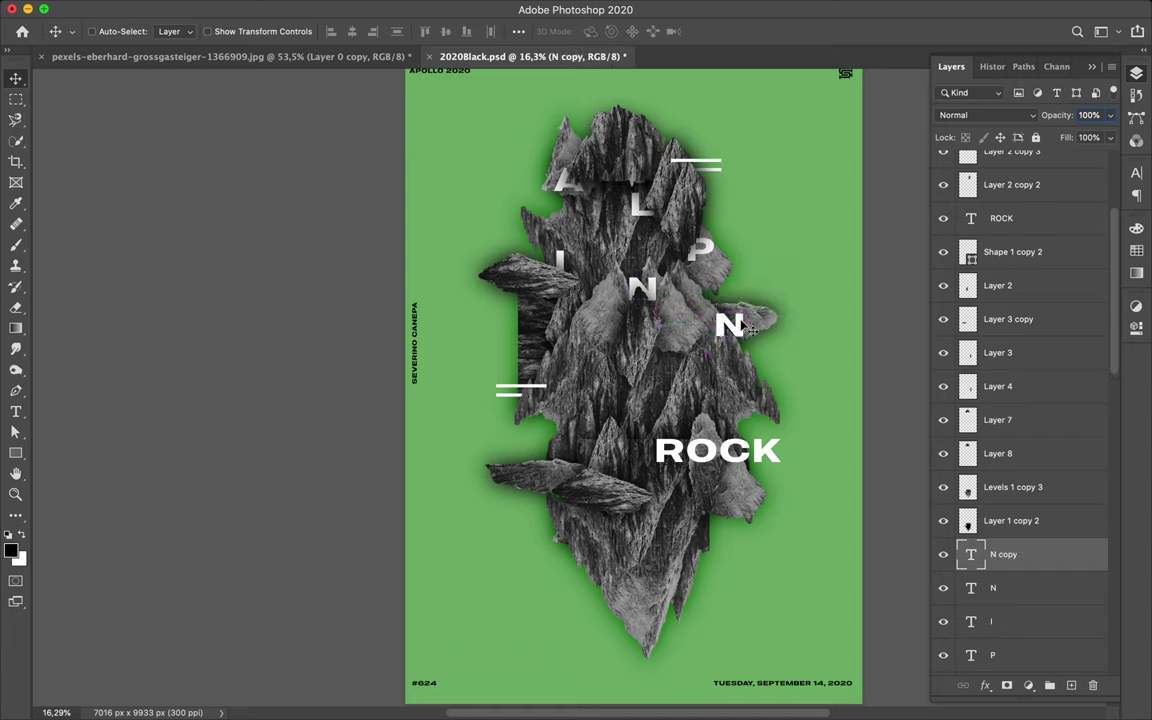
{"action": "key", "text": "t"}
{"action": "key", "text": "Return"}
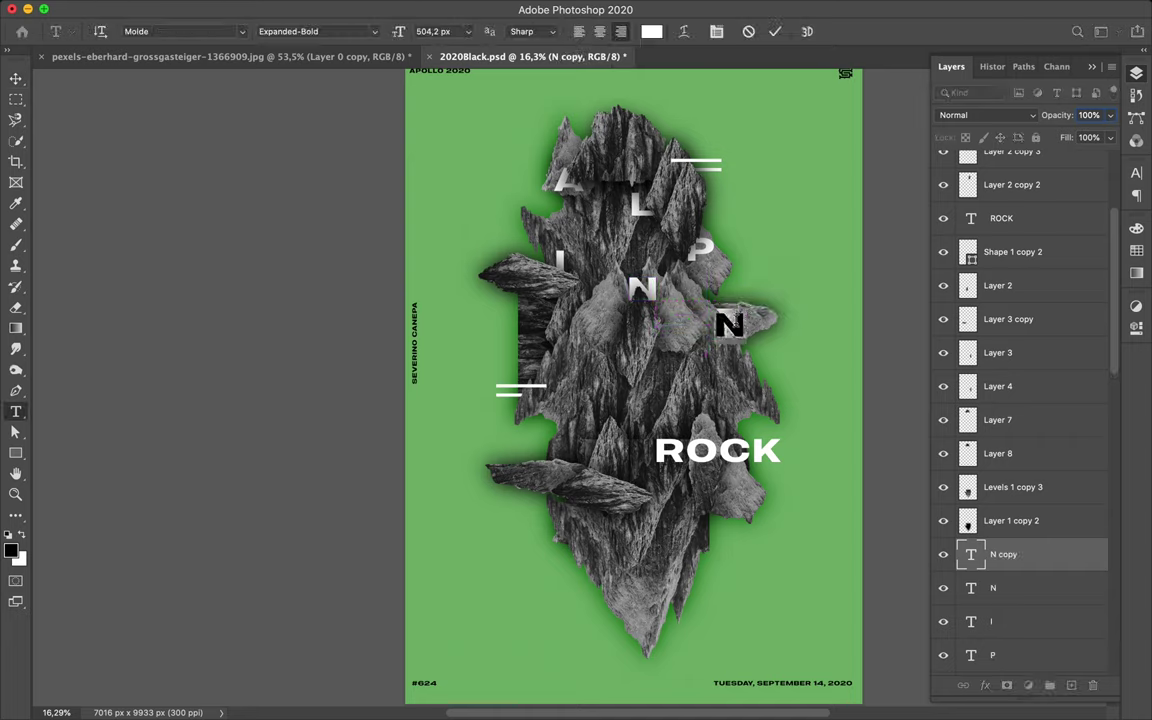
{"action": "type", "text": "E"}
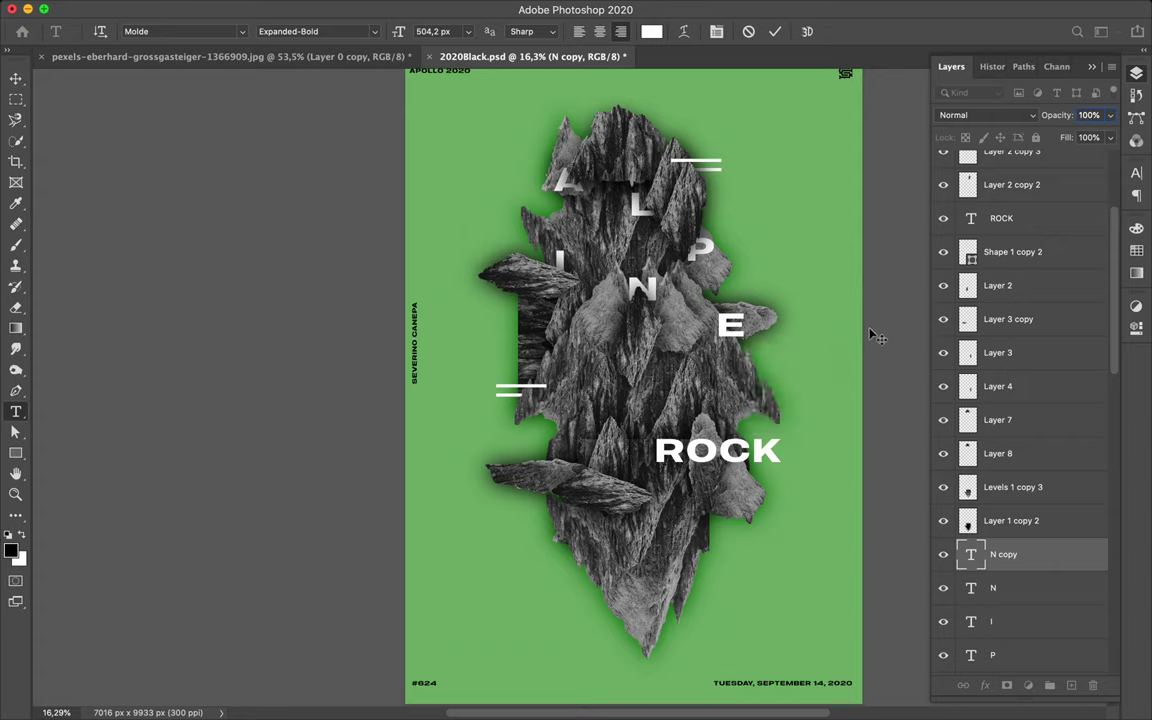
{"action": "key", "text": "Escape"}
{"action": "key", "text": "v"}
{"action": "scroll", "coordinate": [1023, 423], "scroll_direction": "down", "scroll_amount": 5}
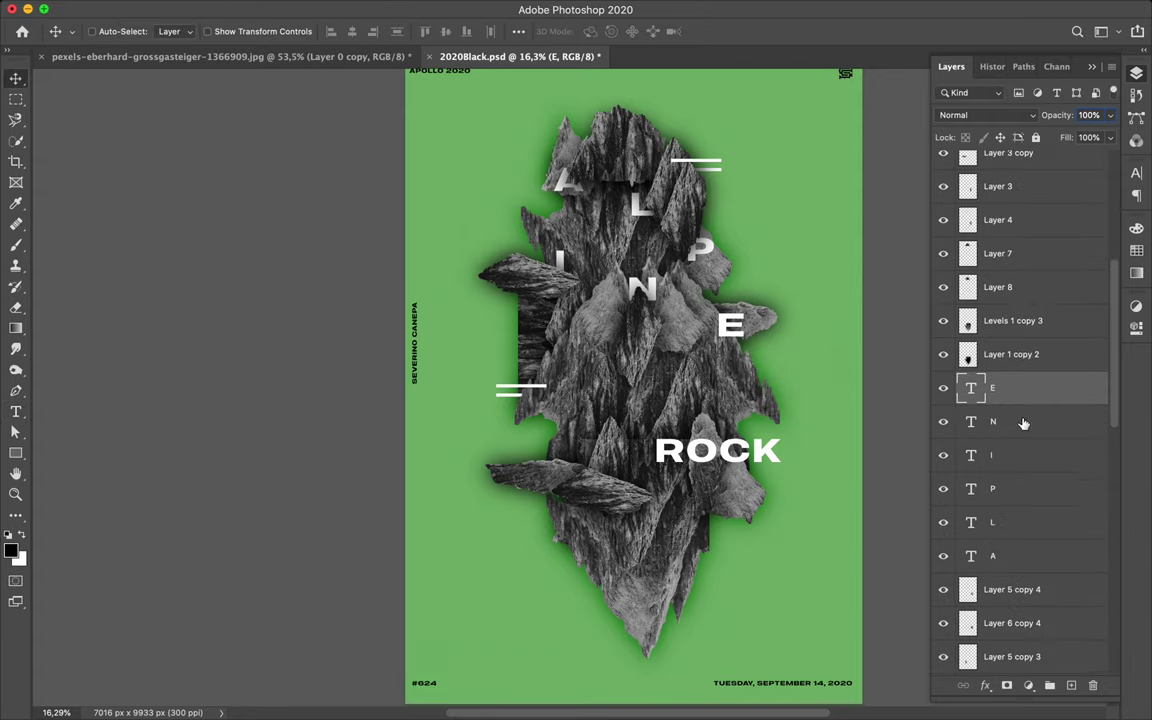
Step: Move the E text layer down the stack until it sits beneath Layer 1 copy
{"action": "left_click_drag", "start_coordinate": [1021, 400], "coordinate": [1025, 632]}
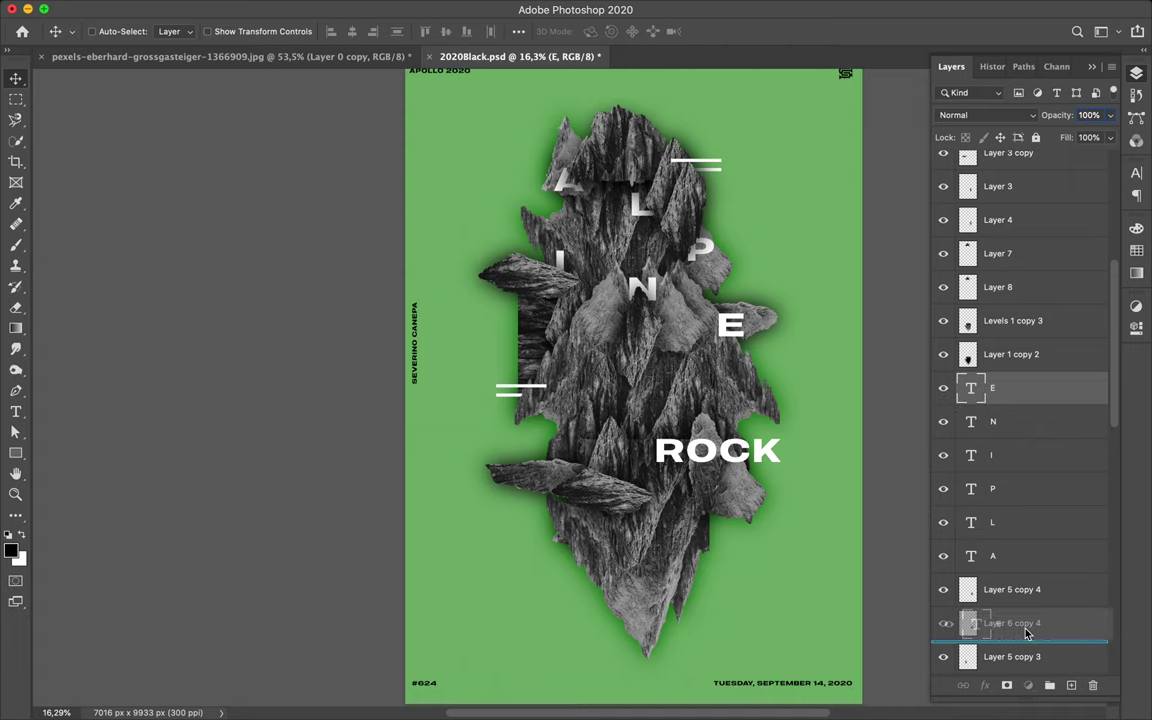
{"action": "mouse_move", "coordinate": [1020, 569]}
{"action": "left_mouse_down"}
{"action": "mouse_move", "coordinate": [1012, 465]}
{"action": "mouse_move", "coordinate": [1018, 578]}
{"action": "left_mouse_up"}
{"action": "scroll", "coordinate": [1020, 500], "scroll_direction": "down", "scroll_amount": 2}
{"action": "scroll", "coordinate": [1020, 450], "scroll_direction": "down", "scroll_amount": 2}
{"action": "left_click_drag", "start_coordinate": [1022, 447], "coordinate": [1022, 522]}
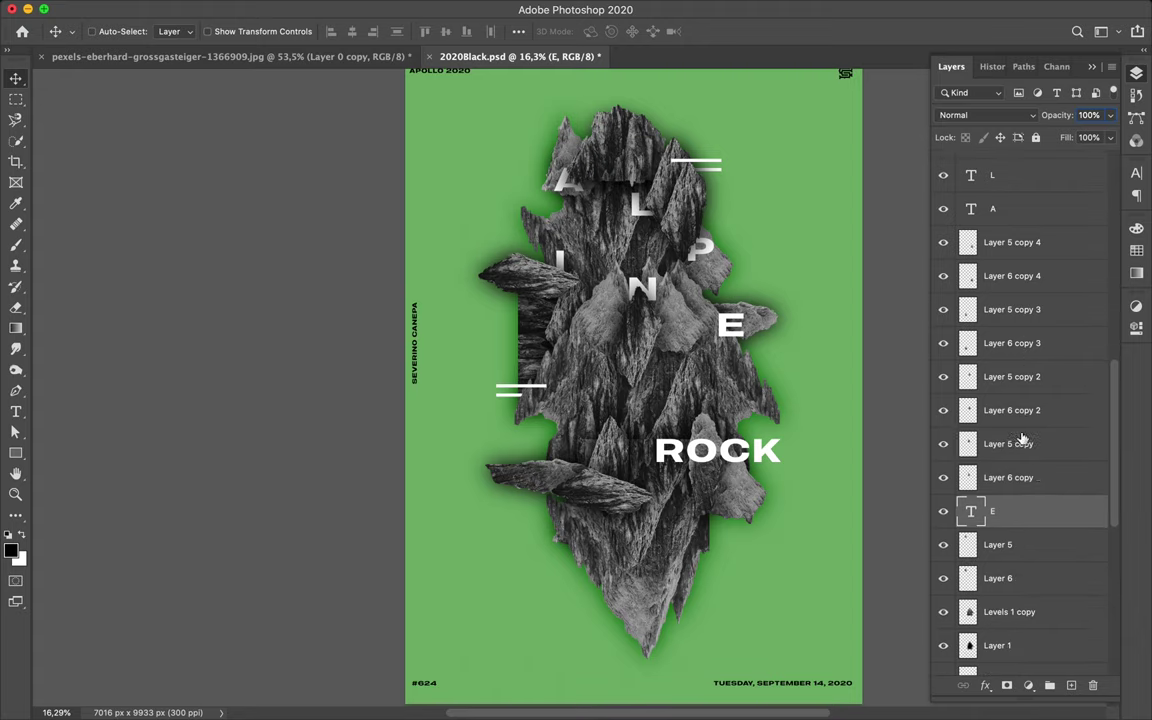
{"action": "scroll", "coordinate": [1022, 437], "scroll_direction": "down", "scroll_amount": 3}
{"action": "left_click_drag", "start_coordinate": [1022, 405], "coordinate": [1031, 545]}
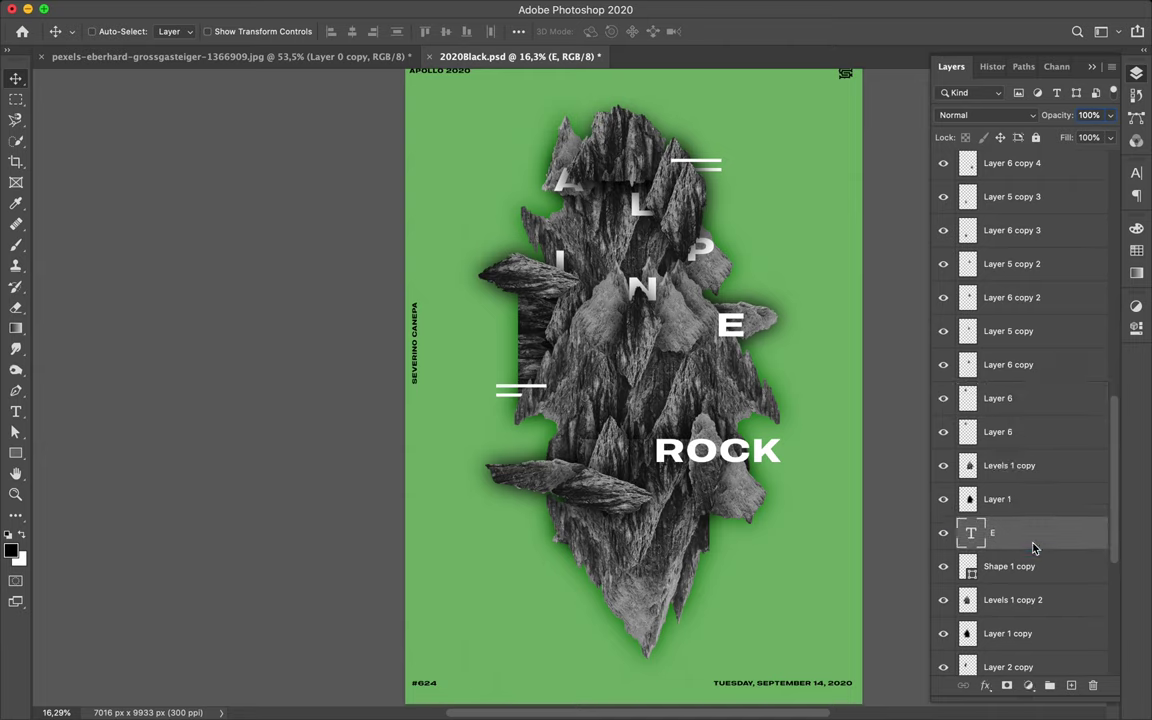
{"action": "scroll", "coordinate": [1034, 549], "scroll_direction": "down", "scroll_amount": 2}
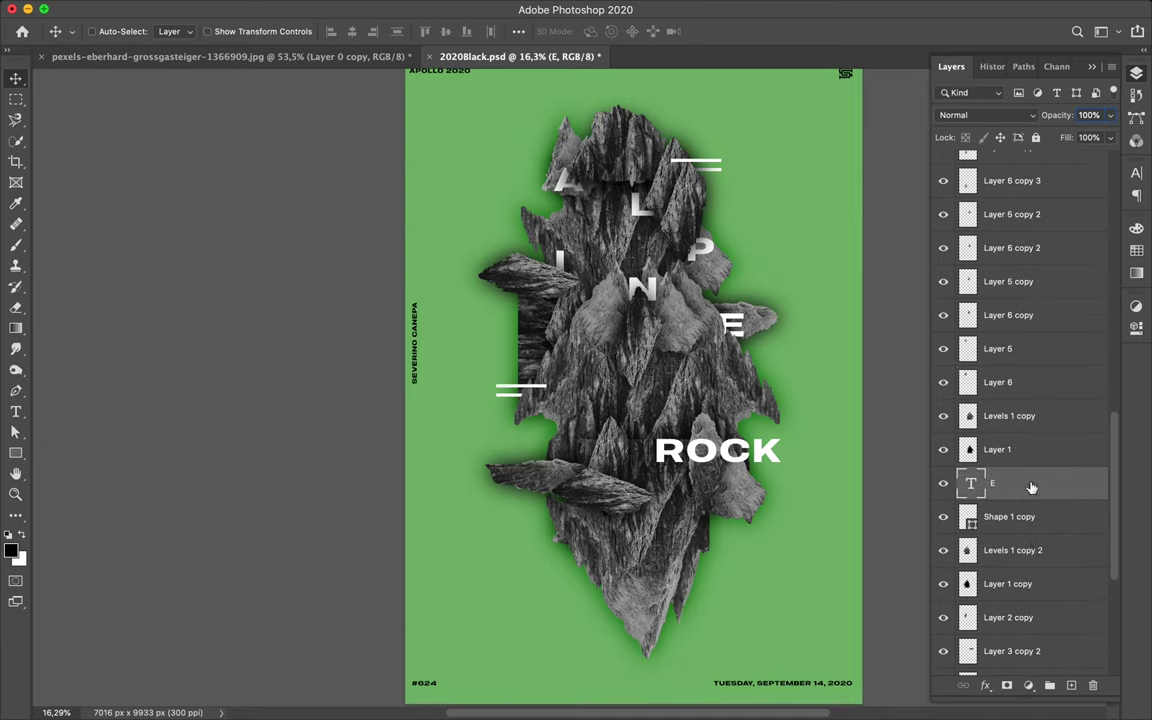
{"action": "left_click_drag", "start_coordinate": [1029, 483], "coordinate": [1033, 535]}
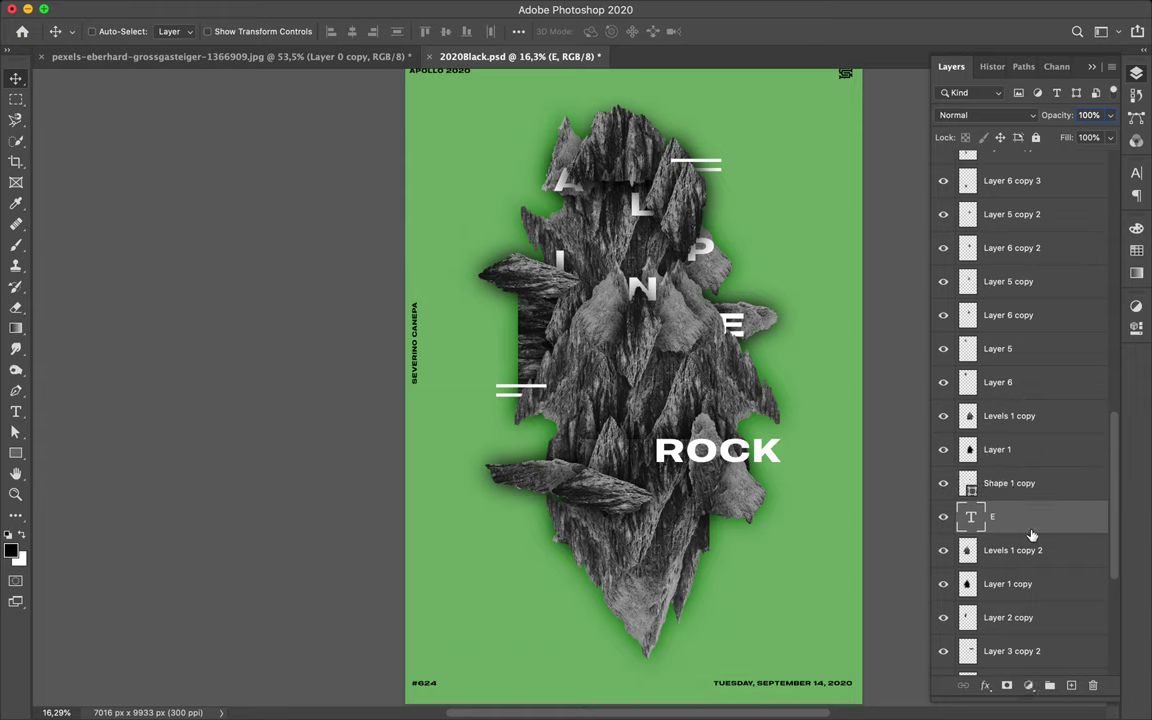
{"action": "left_click_drag", "start_coordinate": [1031, 525], "coordinate": [1035, 594]}
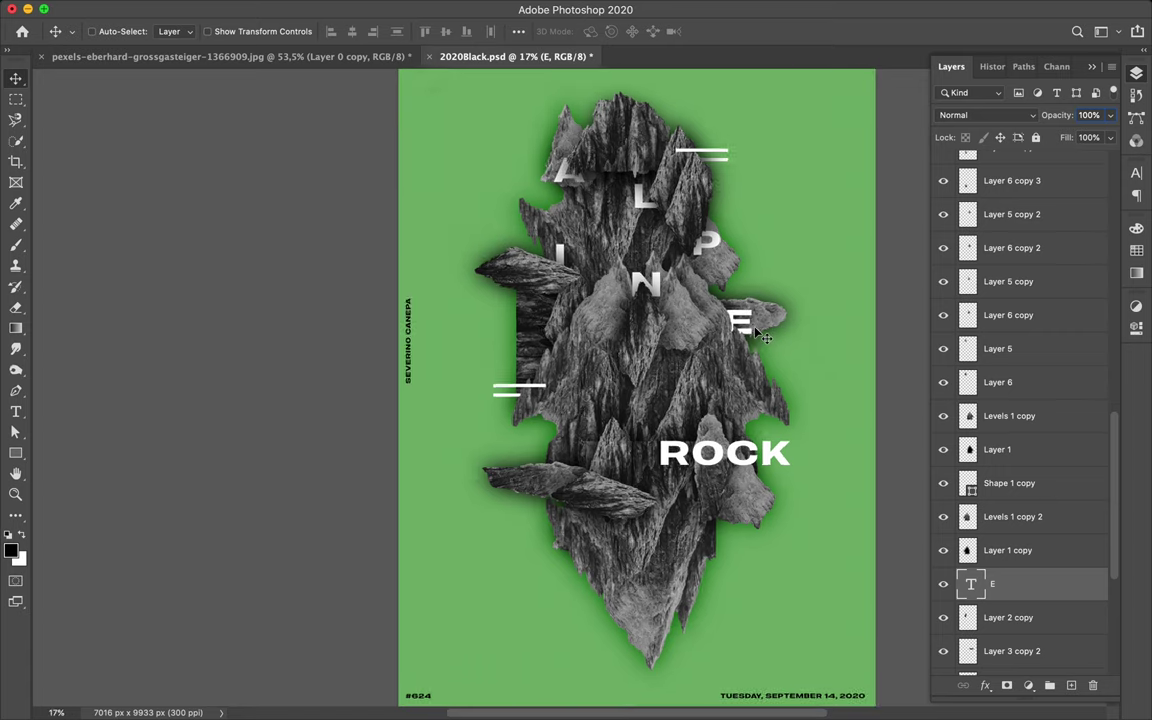
Step: Zoom in and nudge the E slightly down so a rock piece partly covers it
{"action": "scroll", "coordinate": [679, 293], "scroll_direction": "up", "scroll_amount": 5}
{"action": "scroll", "coordinate": [757, 333], "scroll_direction": "right", "scroll_amount": 5}
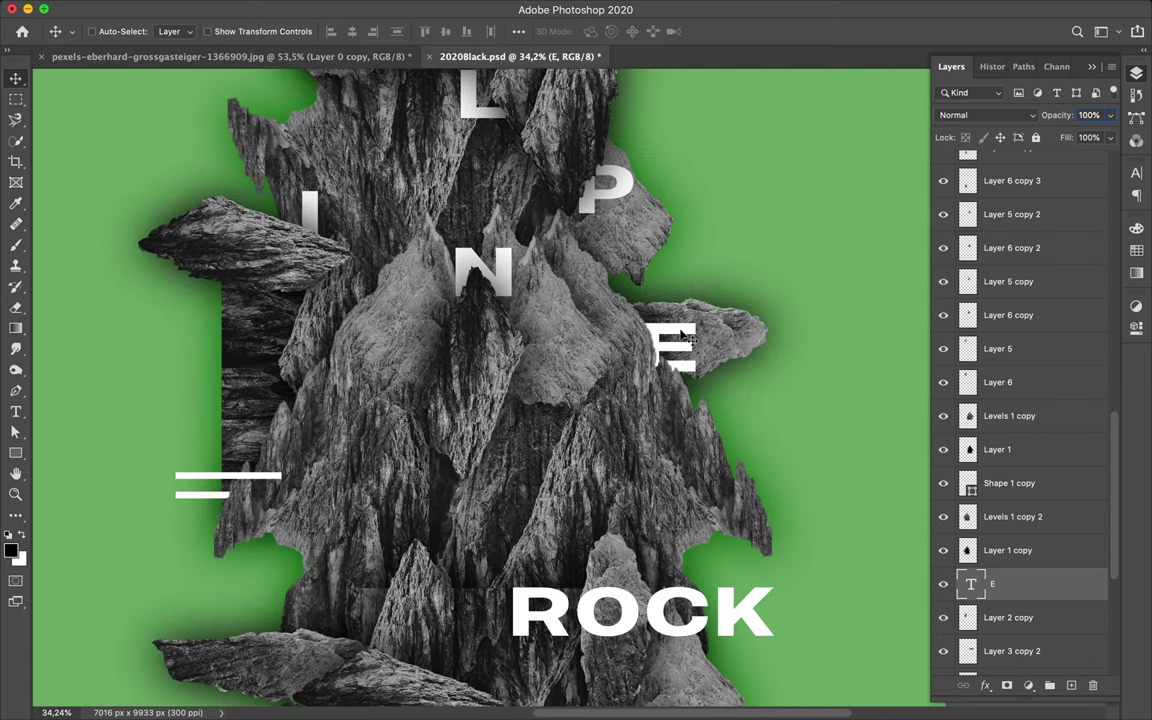
{"action": "mouse_move", "coordinate": [668, 334]}
{"action": "left_mouse_down"}
{"action": "mouse_move", "coordinate": [697, 335]}
{"action": "mouse_move", "coordinate": [683, 340]}
{"action": "left_mouse_up"}
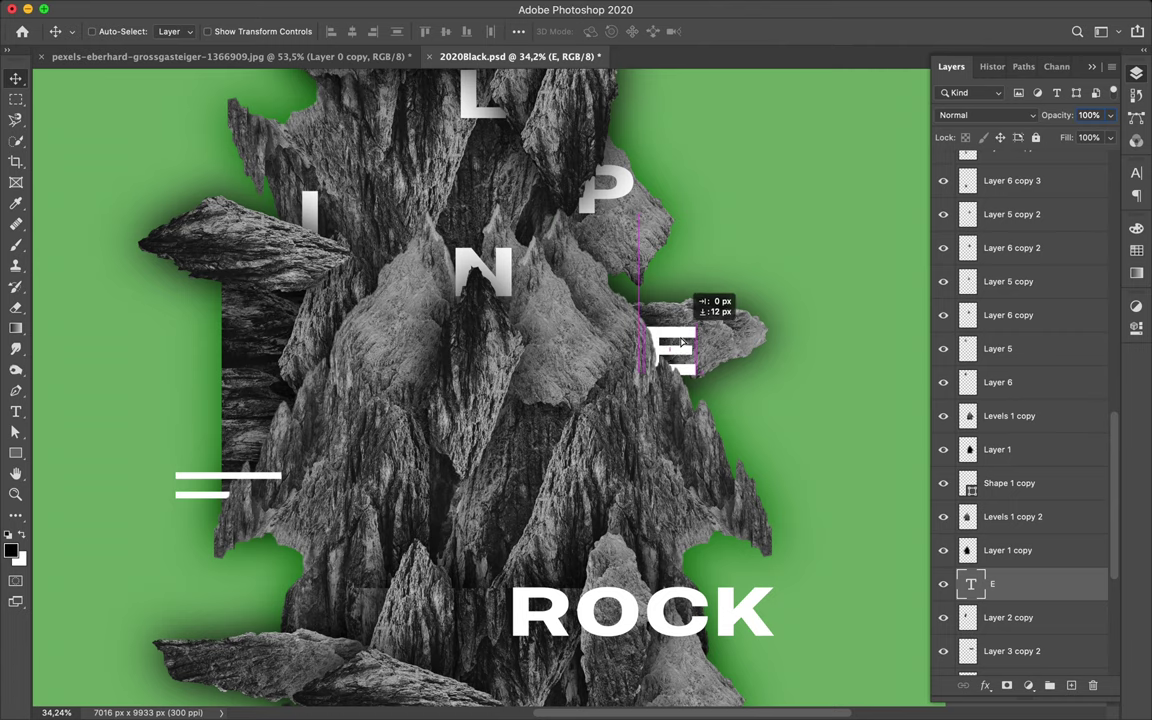
{"action": "left_click", "coordinate": [1021, 550]}
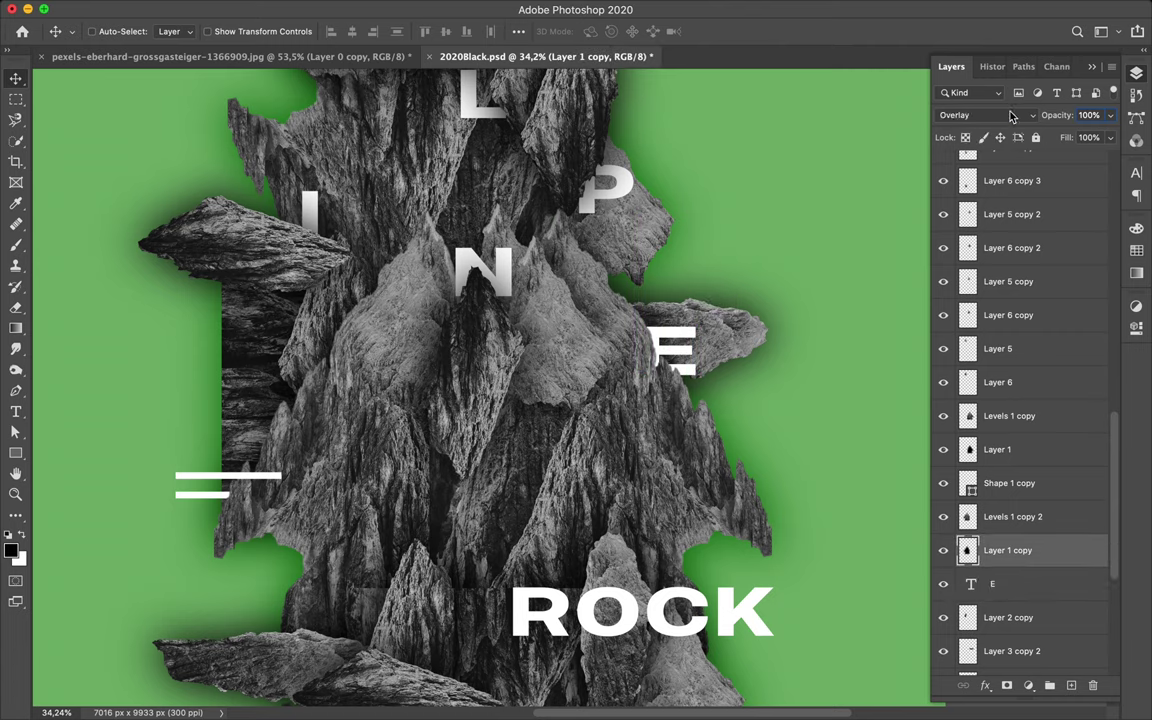
Step: Switch Layer 1 copy and Layer 1 from Overlay to Normal blending
{"action": "left_click", "coordinate": [985, 114]}
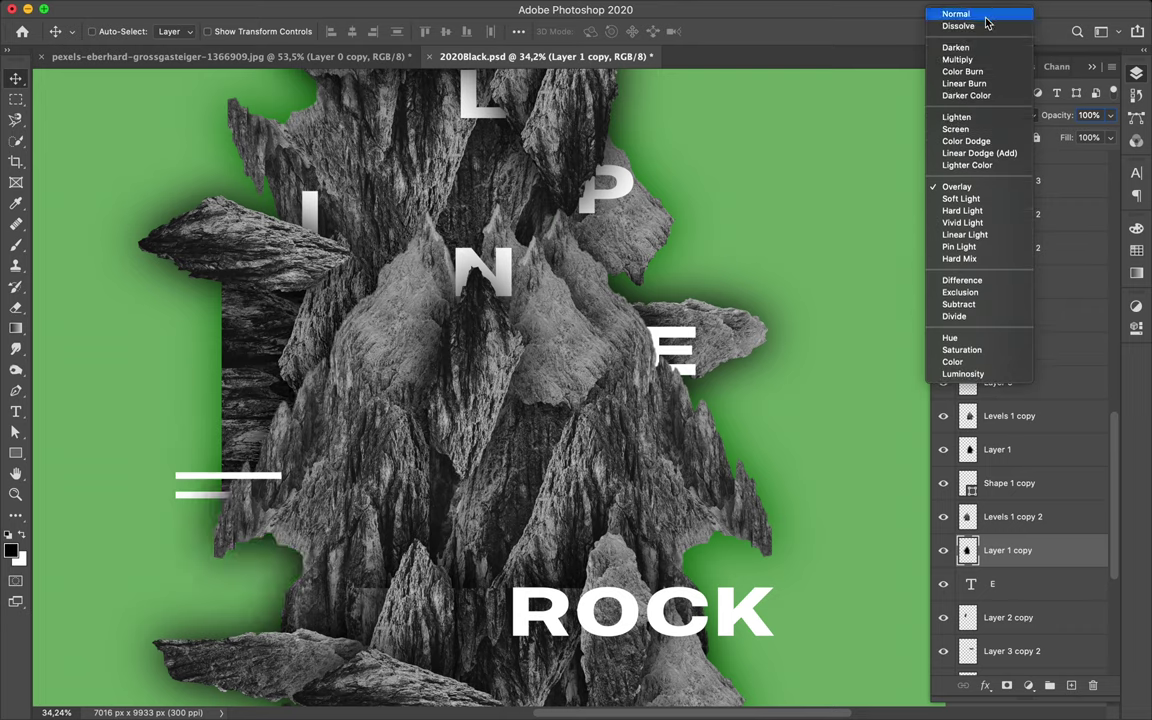
{"action": "left_click", "coordinate": [985, 15]}
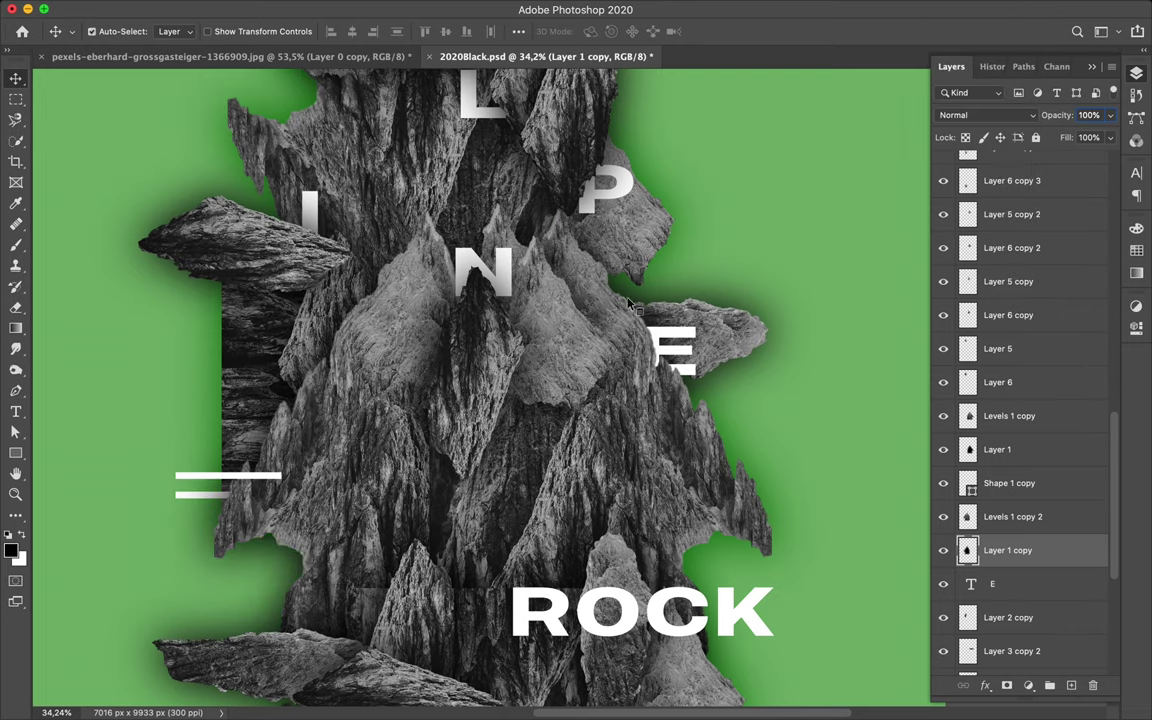
{"action": "left_click", "coordinate": [734, 458]}
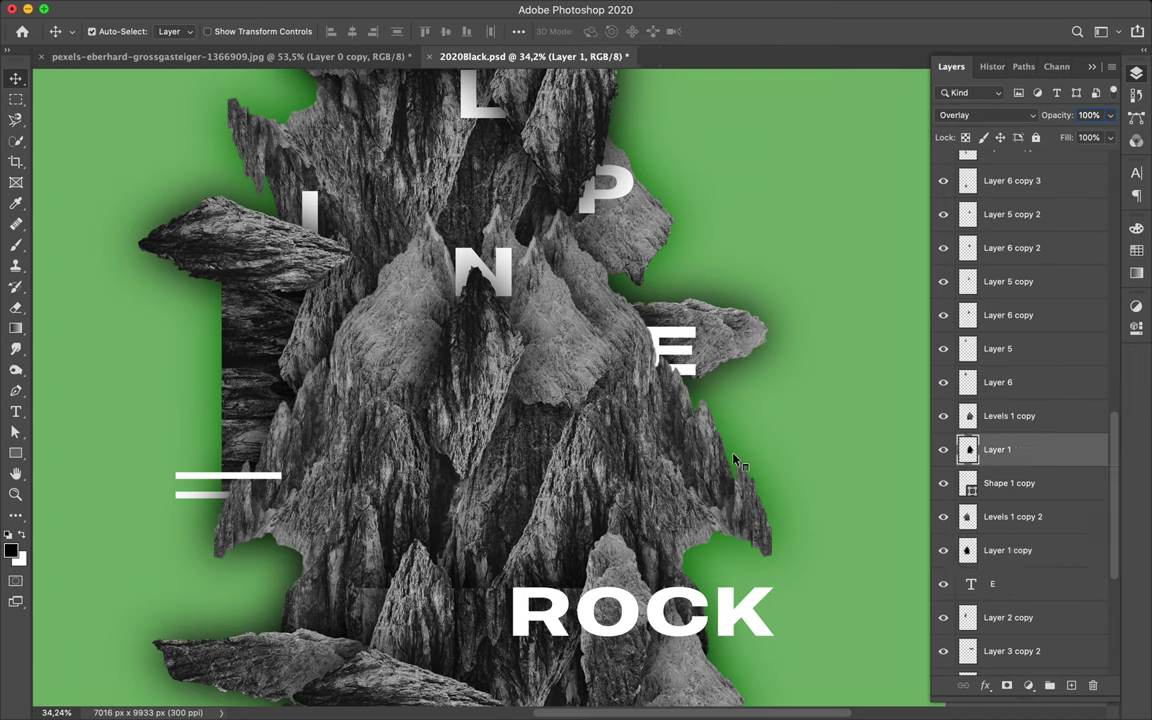
{"action": "left_click", "coordinate": [1020, 119]}
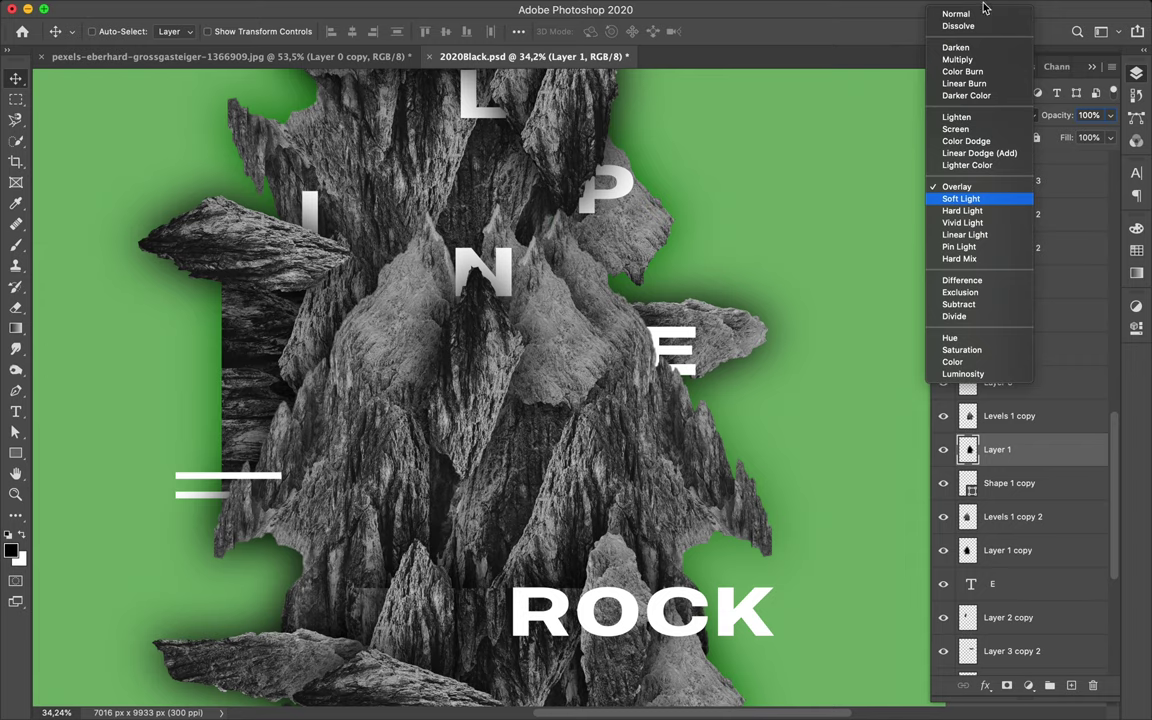
{"action": "left_click", "coordinate": [977, 14]}
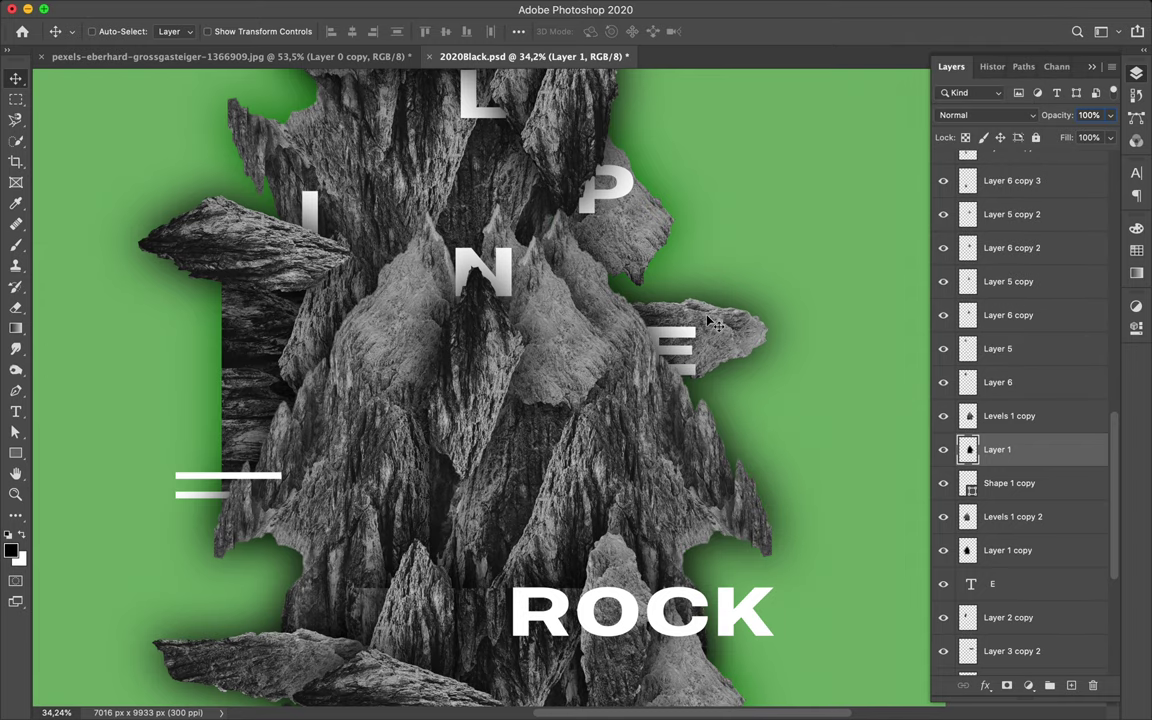
Step: Zoom out to view the letters, then select the ROCK text for editing
{"action": "scroll", "coordinate": [713, 323], "scroll_direction": "left", "scroll_amount": 2}
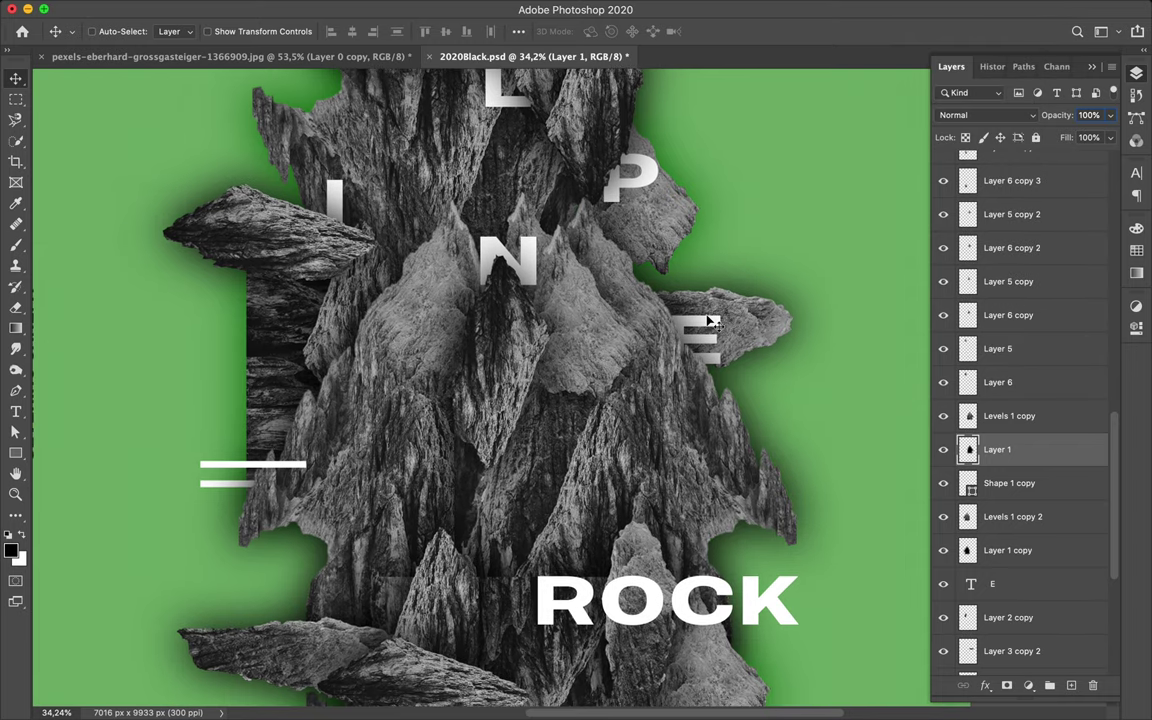
{"action": "left_click", "coordinate": [537, 261]}
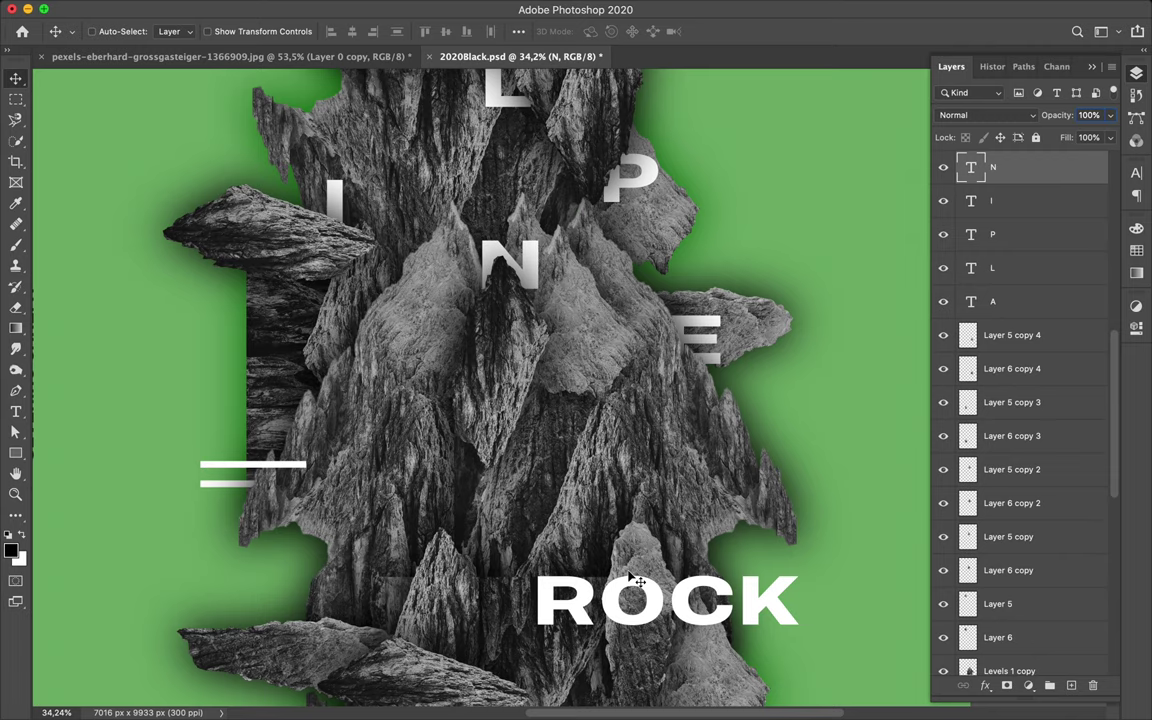
{"action": "scroll", "coordinate": [632, 580], "scroll_direction": "down", "scroll_amount": 2}
{"action": "scroll", "coordinate": [632, 580], "scroll_direction": "down", "scroll_amount": 1}
{"action": "scroll", "coordinate": [632, 580], "scroll_direction": "down", "scroll_amount": 2}
{"action": "scroll", "coordinate": [632, 580], "scroll_direction": "down", "scroll_amount": 3}
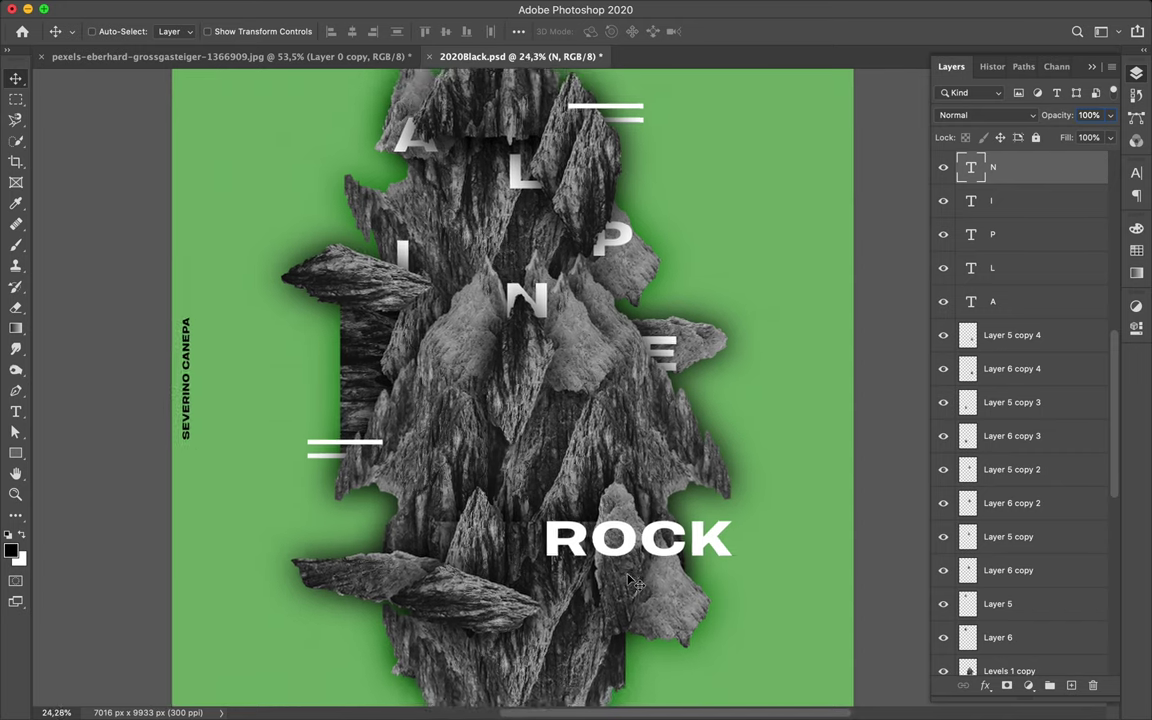
{"action": "scroll", "coordinate": [632, 582], "scroll_direction": "down", "scroll_amount": 2}
{"action": "scroll", "coordinate": [632, 582], "scroll_direction": "down", "scroll_amount": 1}
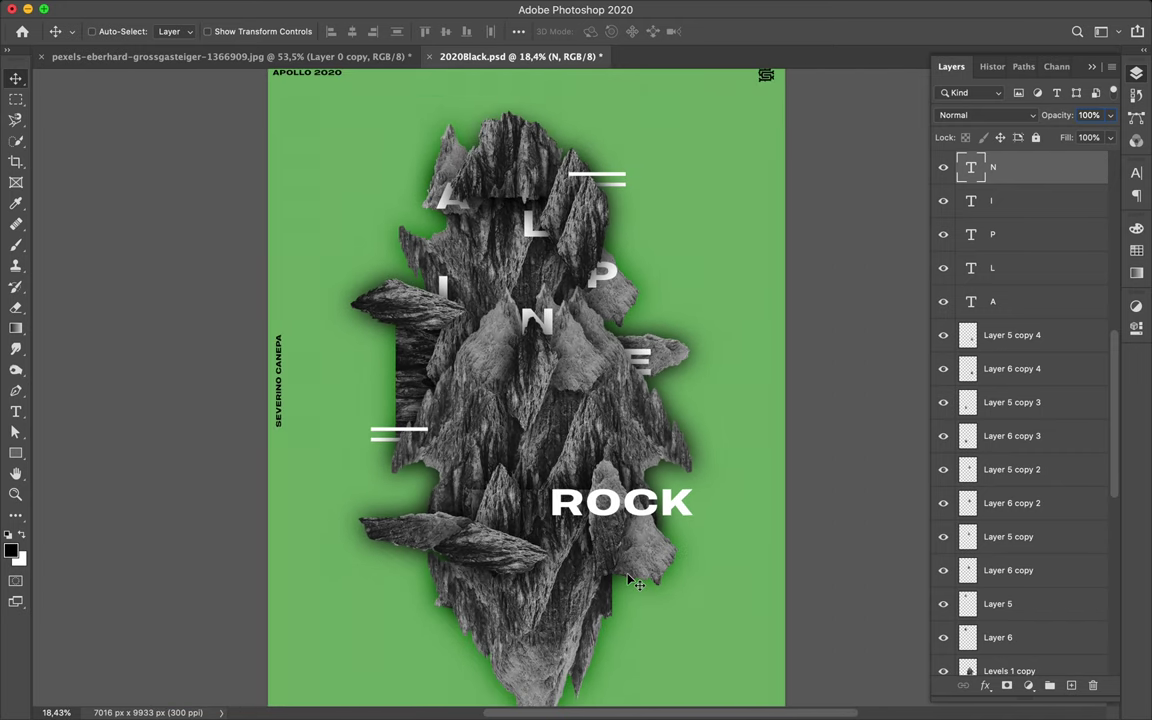
{"action": "left_click", "coordinate": [601, 510]}
{"action": "double_click", "coordinate": [600, 517]}
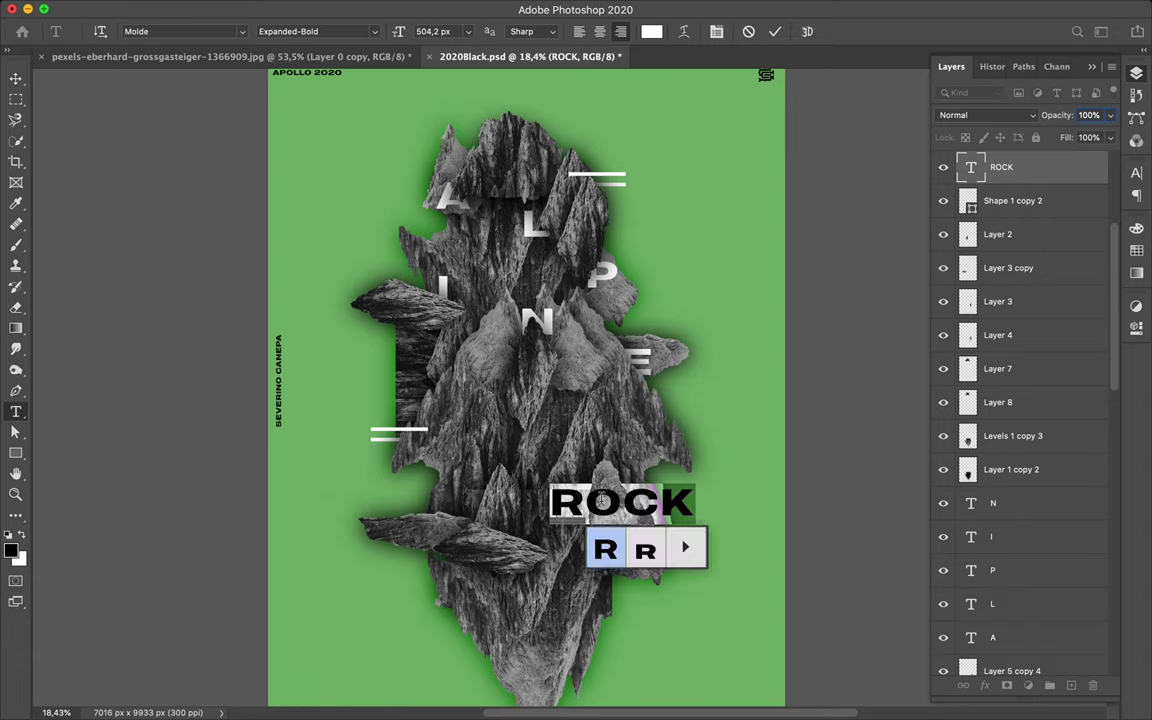
Step: Delete 'OCK' from ROCK to leave a single R, and drag it into the letter column
{"action": "left_click", "coordinate": [586, 500]}
{"action": "left_click_drag", "start_coordinate": [586, 500], "coordinate": [759, 501]}
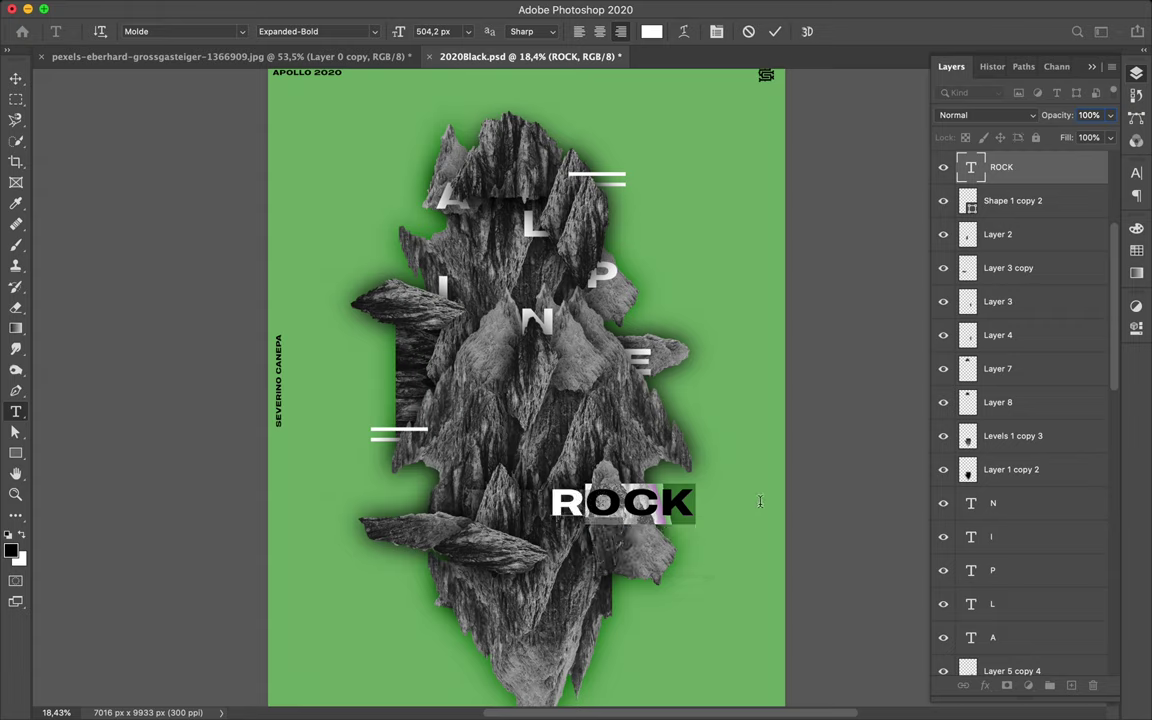
{"action": "key", "text": "BackSpace"}
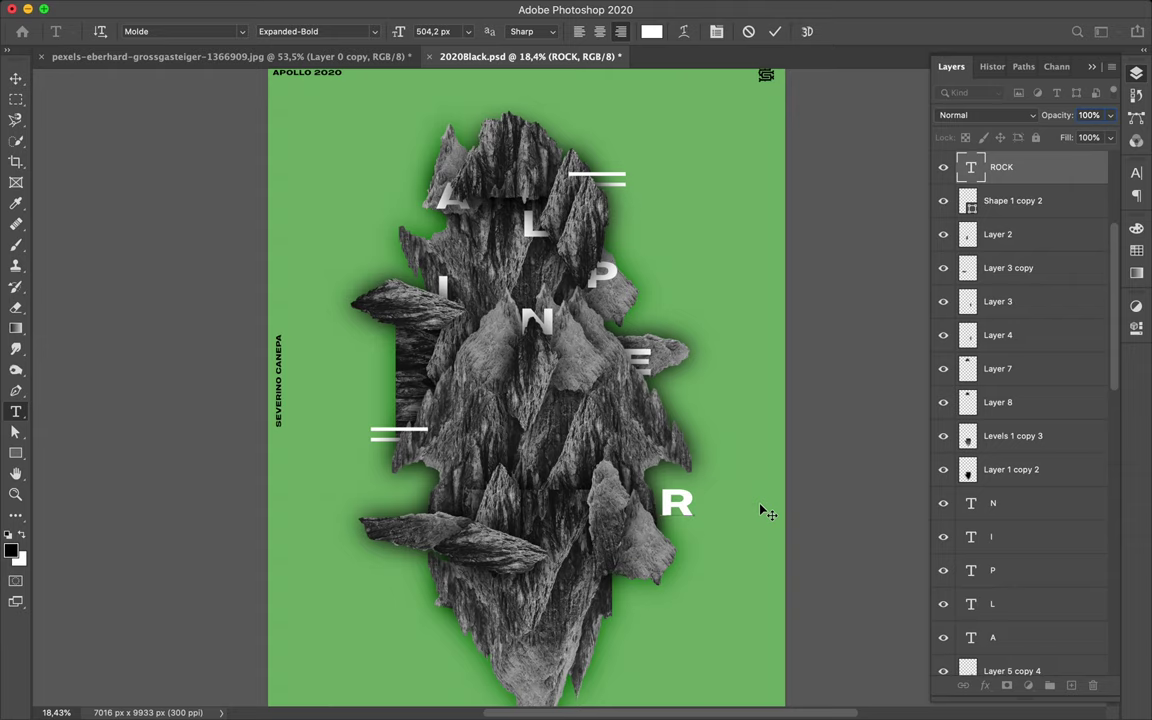
{"action": "mouse_move", "coordinate": [685, 515]}
{"action": "left_mouse_down"}
{"action": "mouse_move", "coordinate": [551, 426]}
{"action": "mouse_move", "coordinate": [440, 523]}
{"action": "left_mouse_up"}
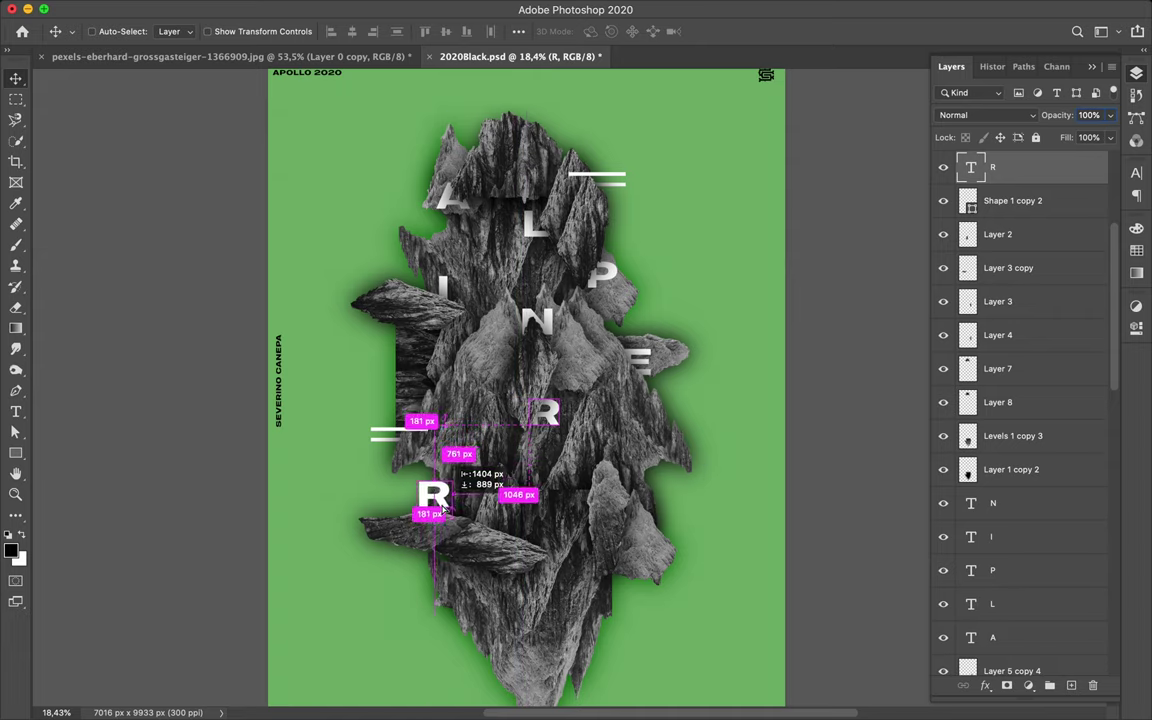
Step: Duplicate the R at the lower left and move the R copy layer lower in the stack
{"action": "left_click_drag", "start_coordinate": [441, 523], "coordinate": [441, 523]}
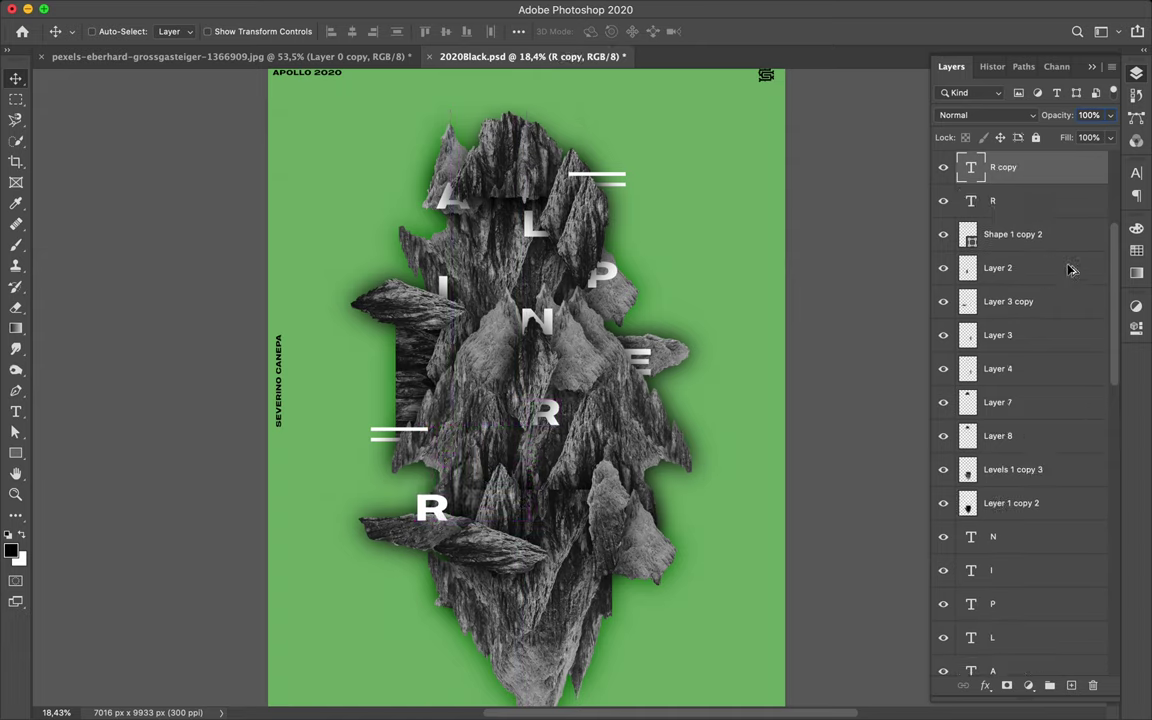
{"action": "left_click_drag", "start_coordinate": [1018, 170], "coordinate": [1010, 652]}
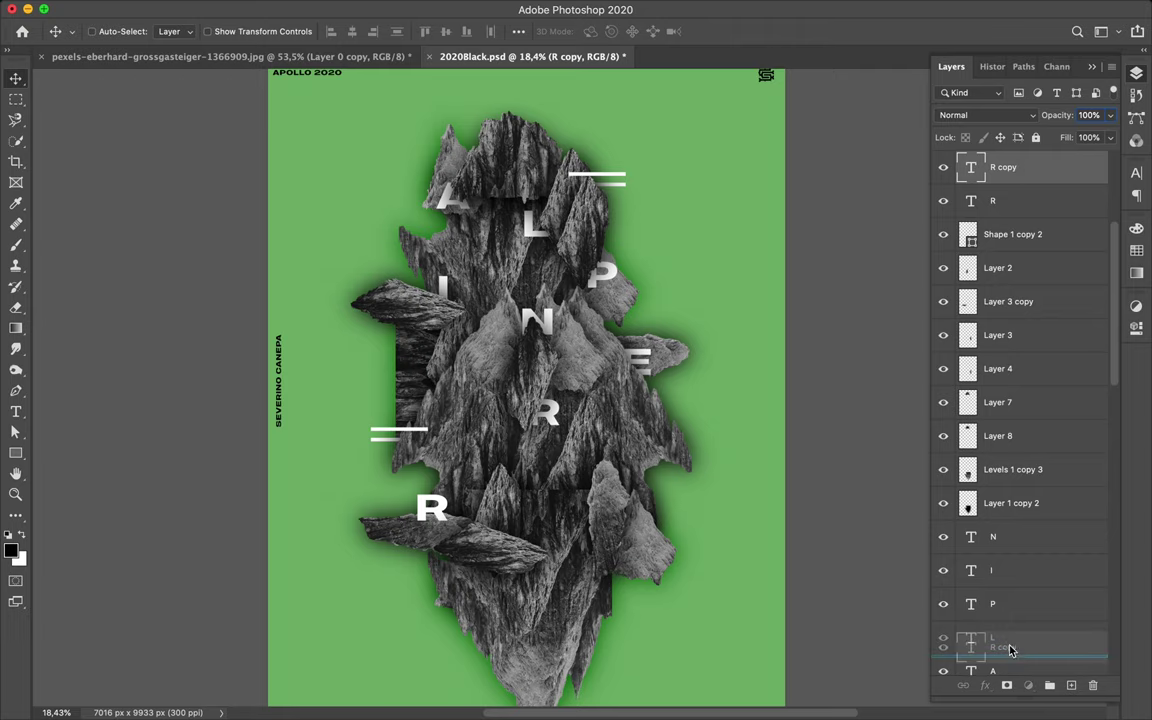
{"action": "scroll", "coordinate": [1013, 428], "scroll_direction": "down", "scroll_amount": 4}
{"action": "scroll", "coordinate": [1013, 428], "scroll_direction": "down", "scroll_amount": 1}
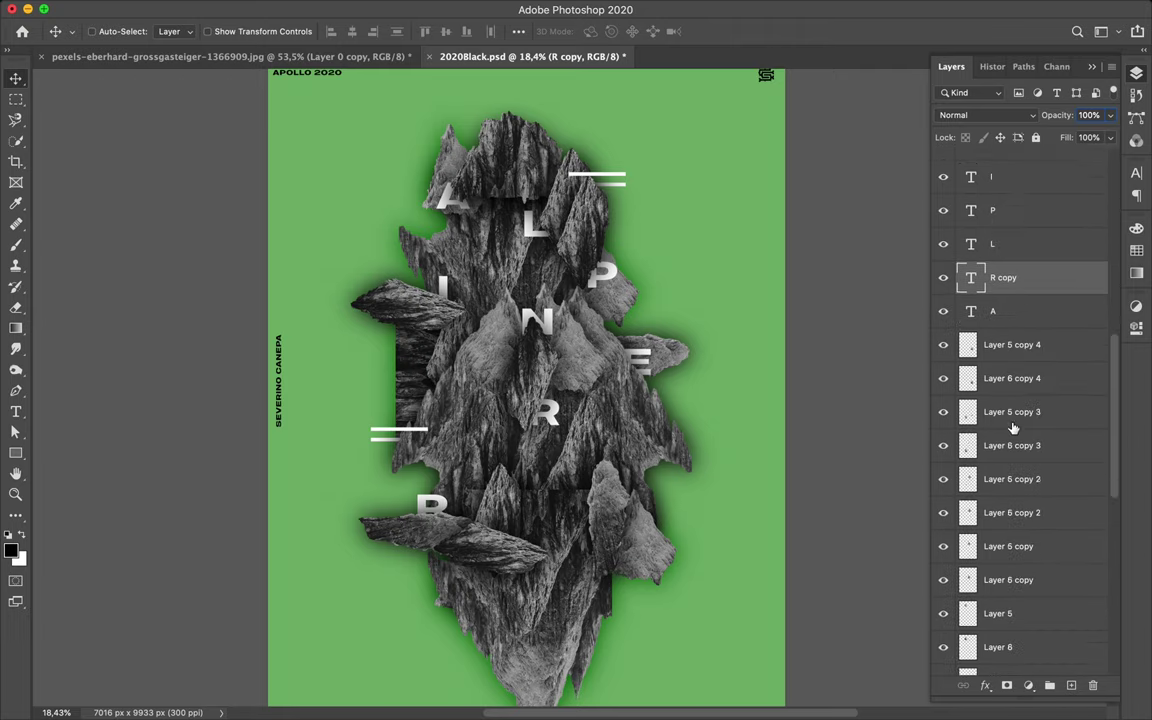
{"action": "left_click_drag", "start_coordinate": [1005, 277], "coordinate": [1025, 603]}
Step: Retype the copied R as a white O and shift it down and right
{"action": "key", "text": "t"}
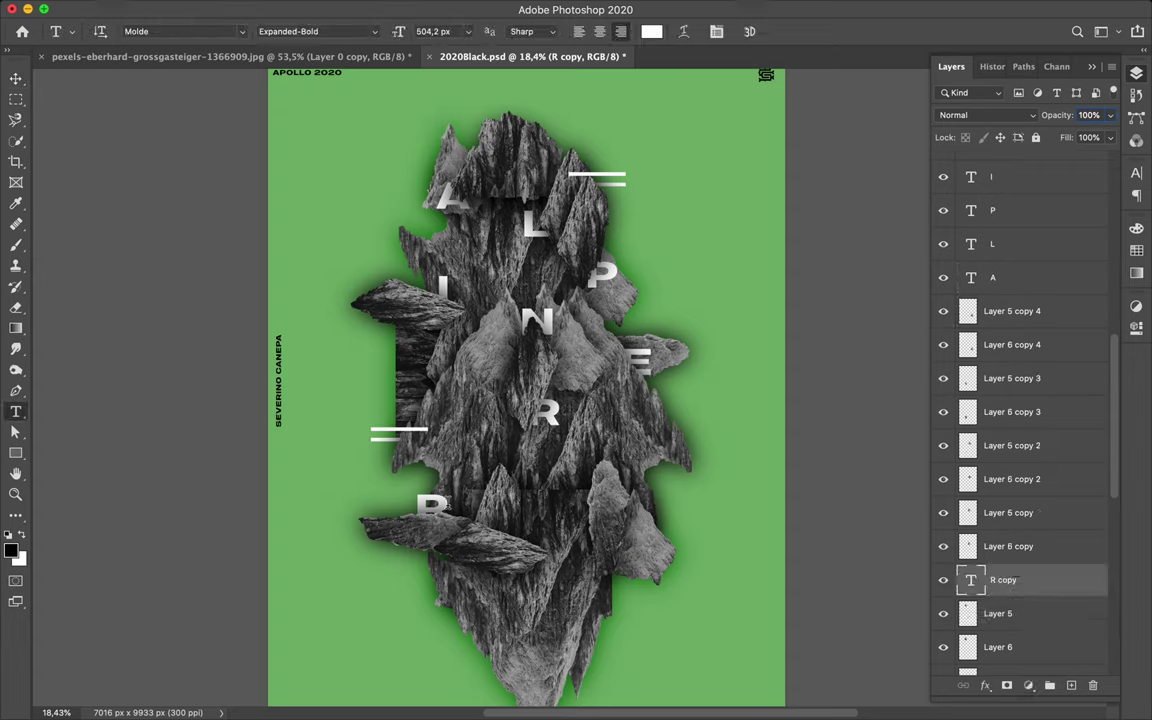
{"action": "left_click", "coordinate": [380, 511]}
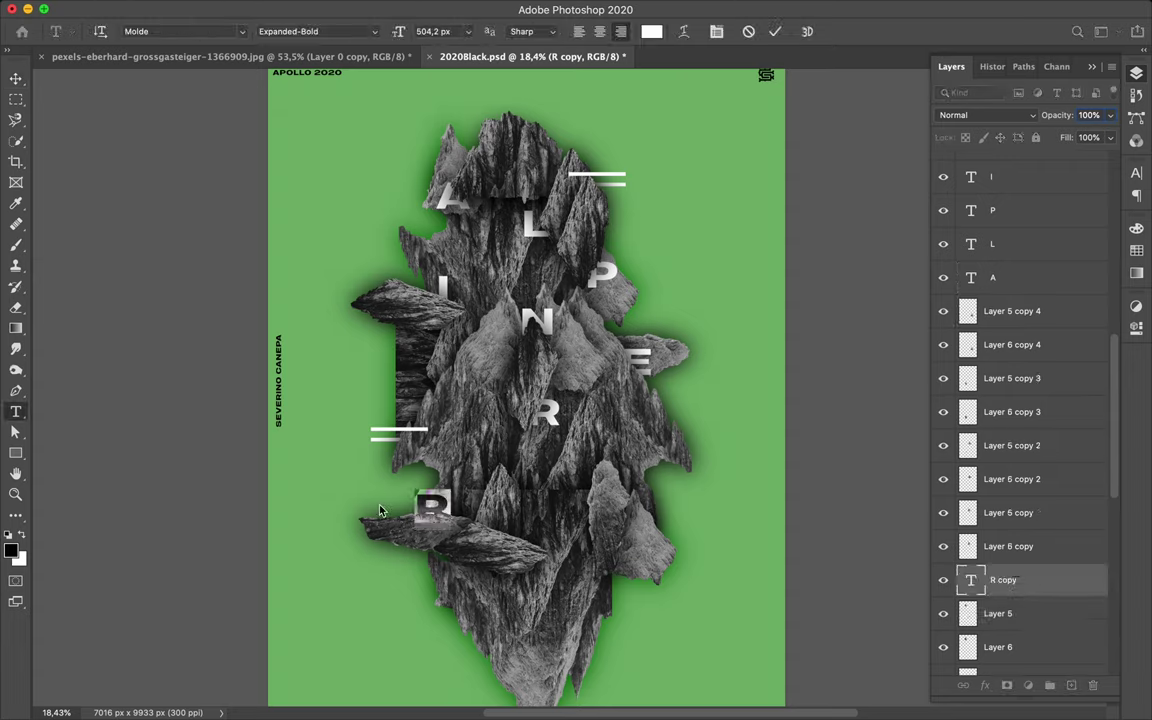
{"action": "type", "text": "O"}
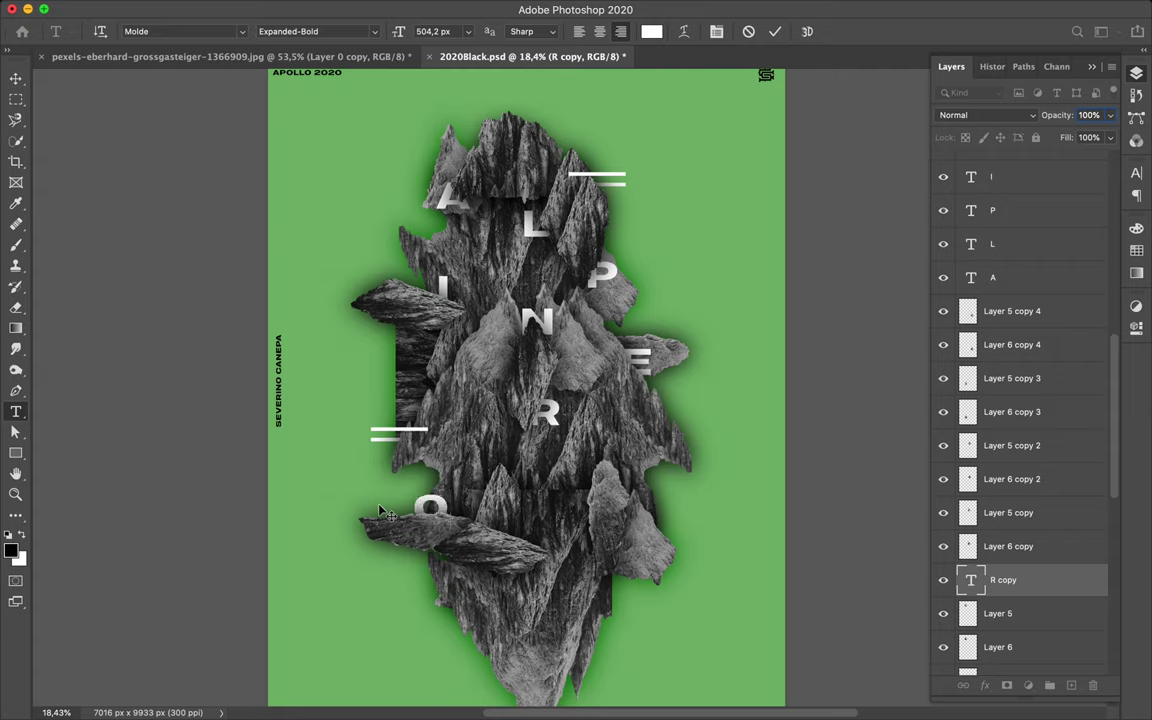
{"action": "key", "text": "ctrl+Return"}
{"action": "key", "text": "v"}
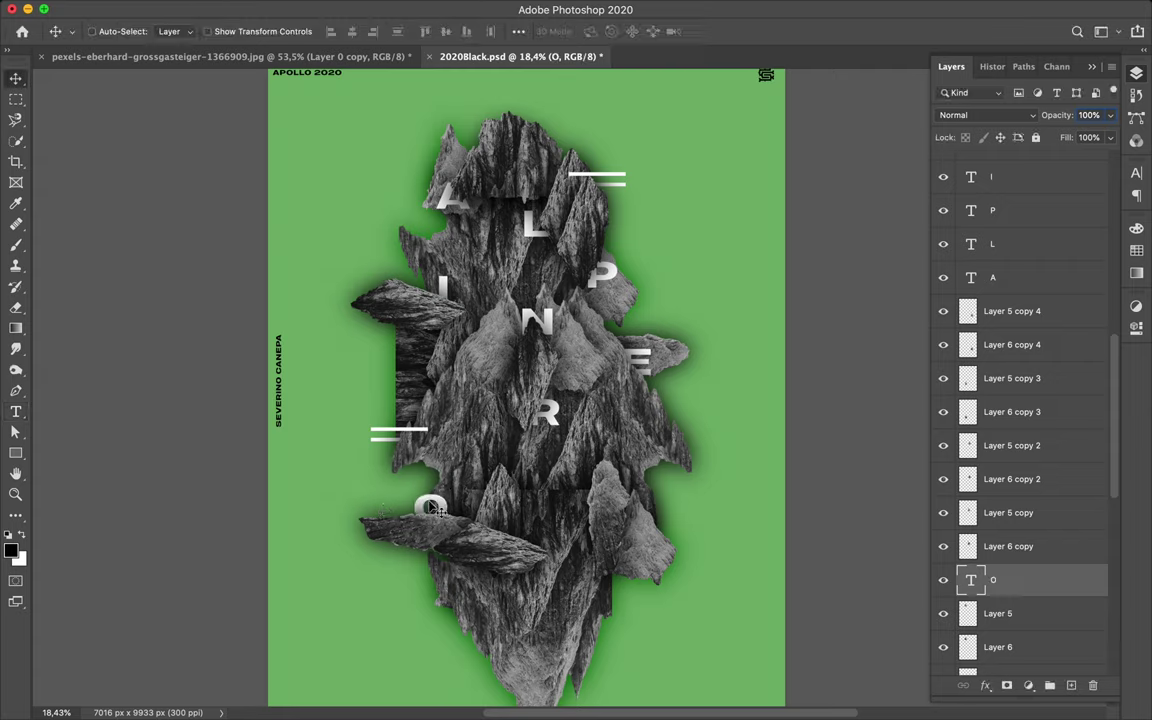
{"action": "left_click_drag", "start_coordinate": [444, 508], "coordinate": [454, 510]}
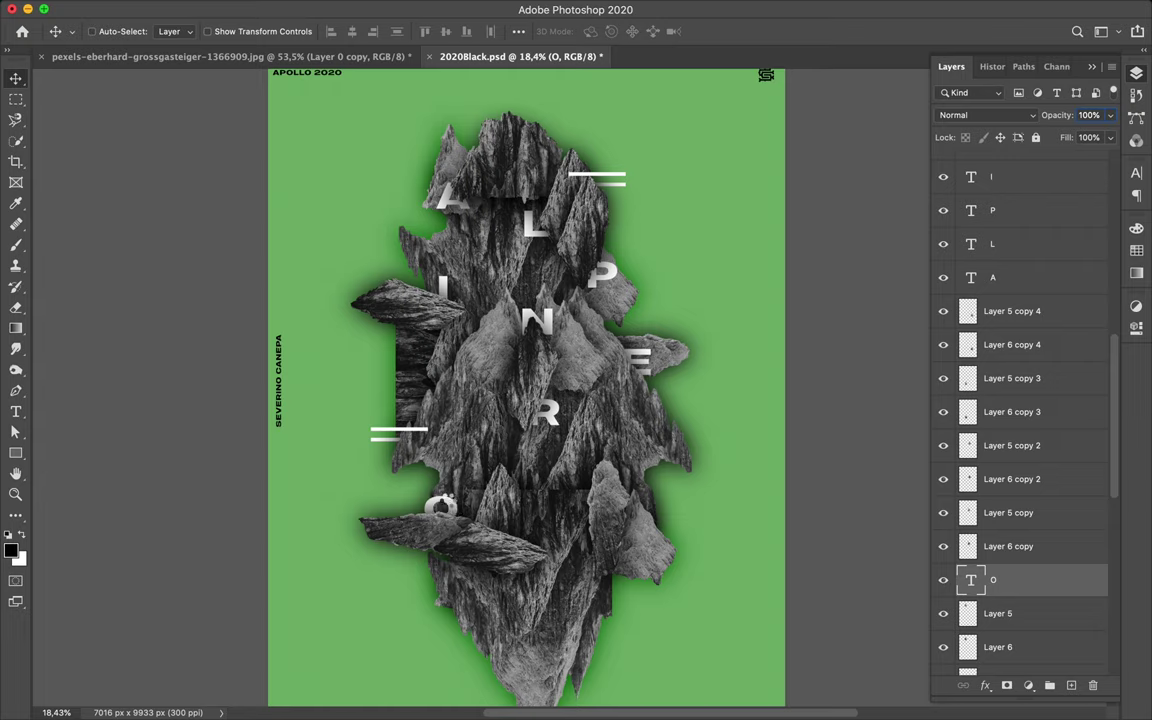
{"action": "mouse_move", "coordinate": [454, 508]}
{"action": "left_mouse_down"}
{"action": "mouse_move", "coordinate": [460, 521]}
{"action": "mouse_move", "coordinate": [527, 524]}
{"action": "left_mouse_up"}
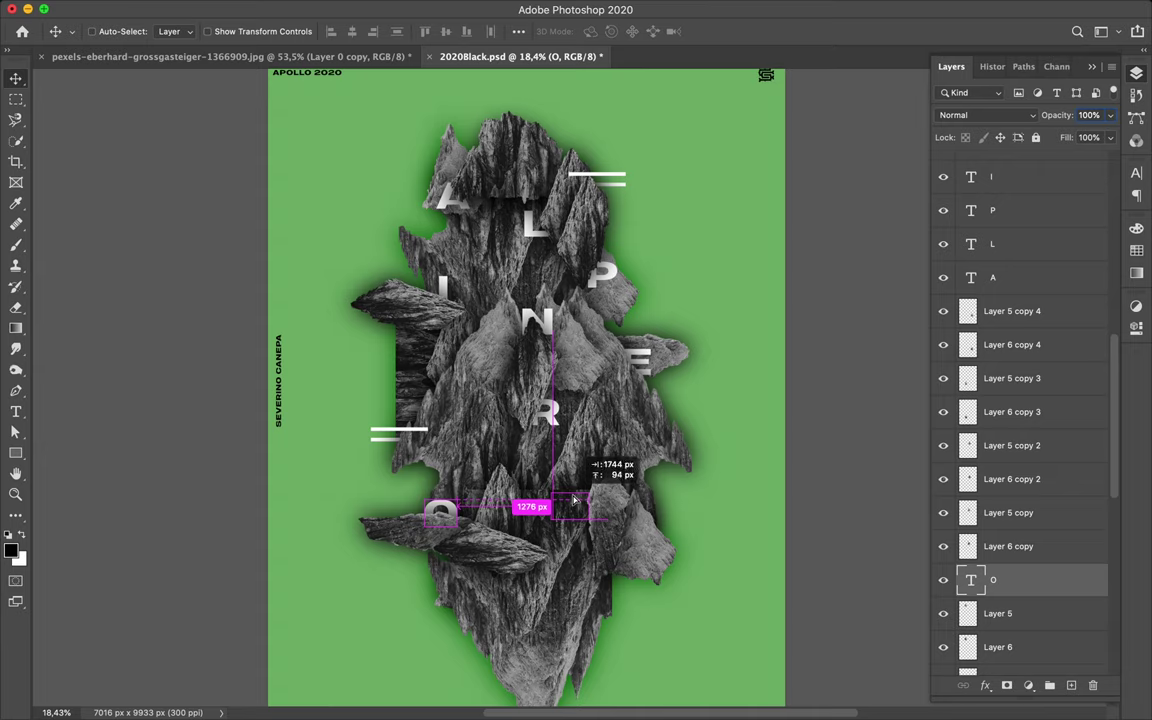
Step: Duplicate the O and place the O copy layer just below Layer 8
{"action": "left_click_drag", "start_coordinate": [527, 524], "coordinate": [450, 510]}
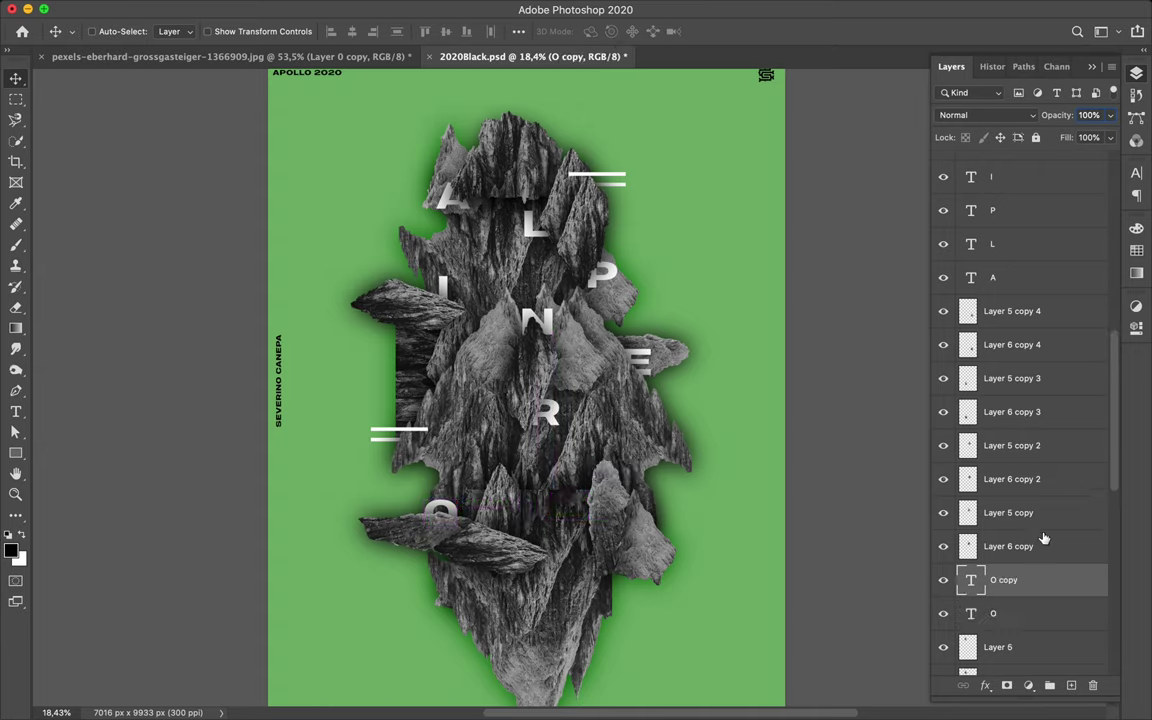
{"action": "left_click_drag", "start_coordinate": [1042, 590], "coordinate": [1025, 355]}
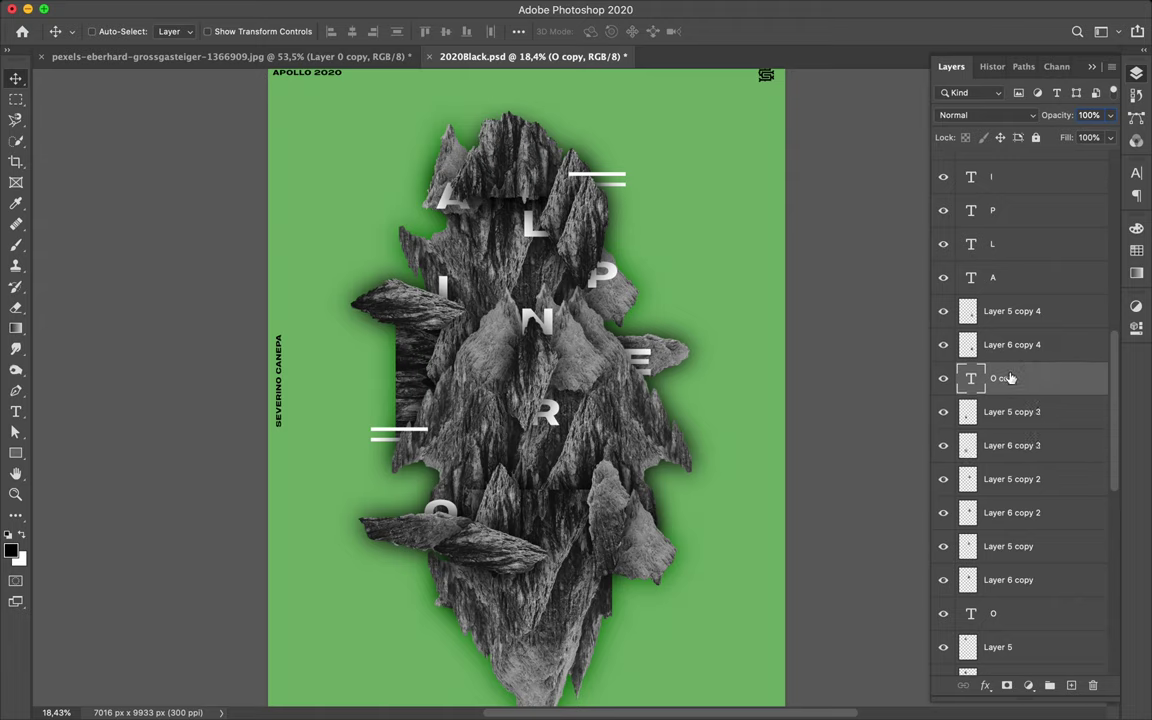
{"action": "left_click_drag", "start_coordinate": [988, 377], "coordinate": [1008, 314]}
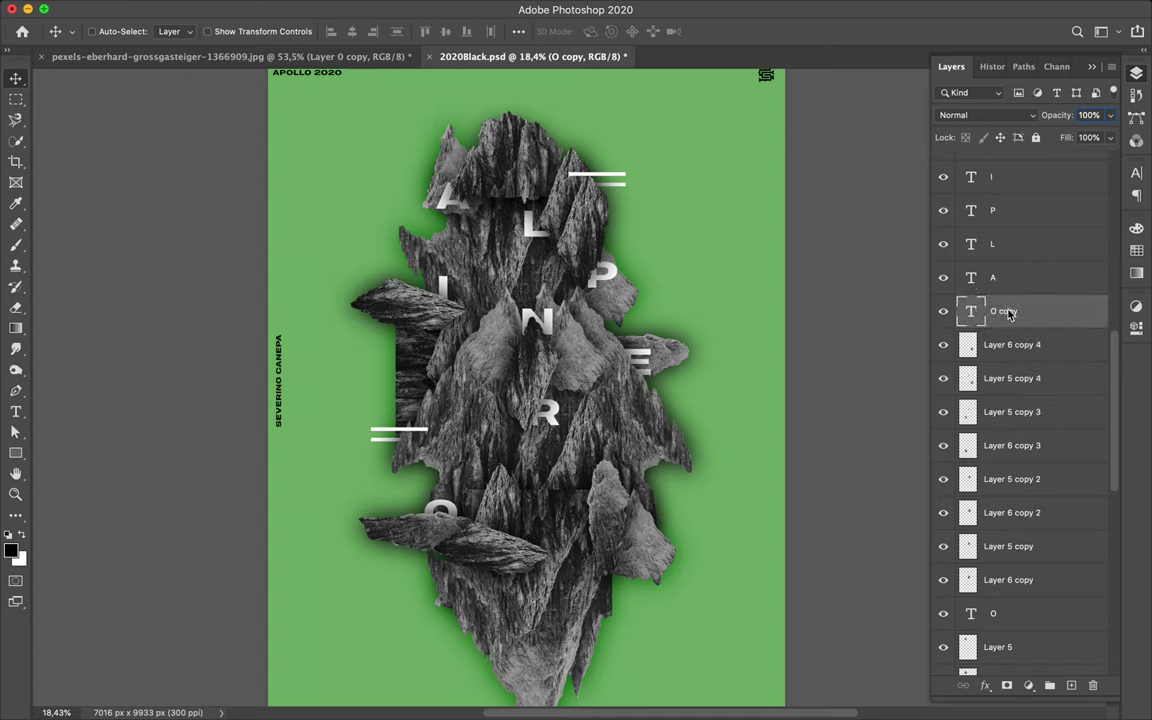
{"action": "scroll", "coordinate": [1008, 314], "scroll_direction": "up", "scroll_amount": 5}
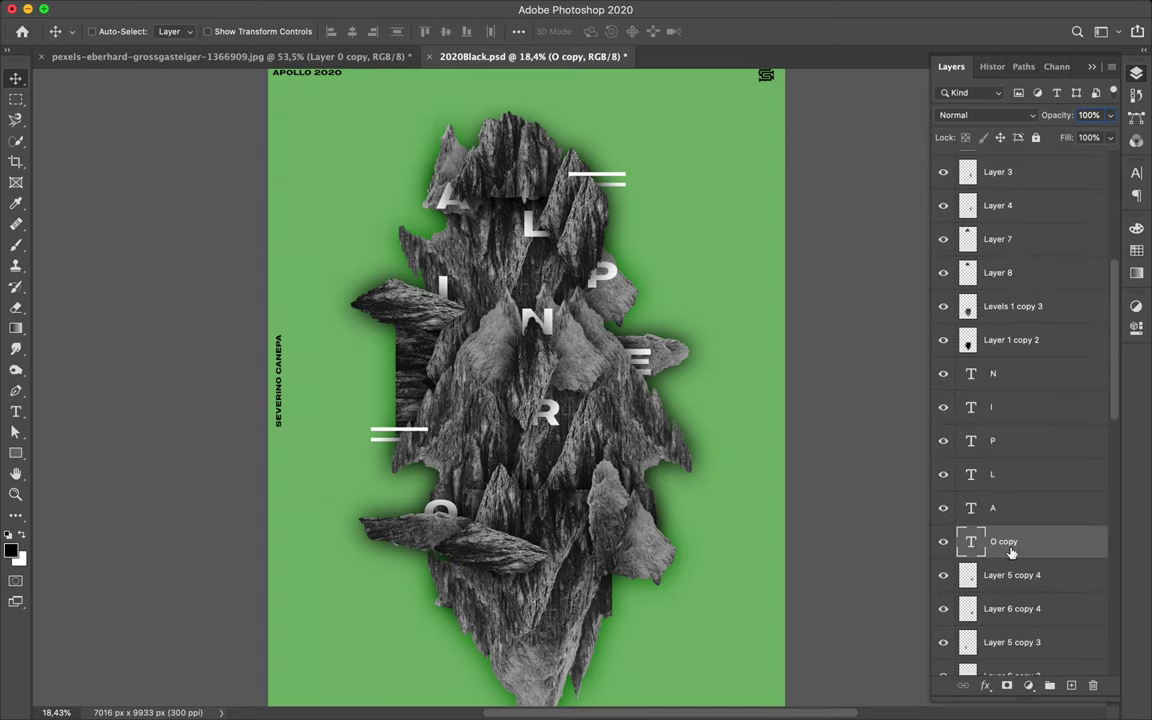
{"action": "left_click_drag", "start_coordinate": [1009, 540], "coordinate": [1000, 291]}
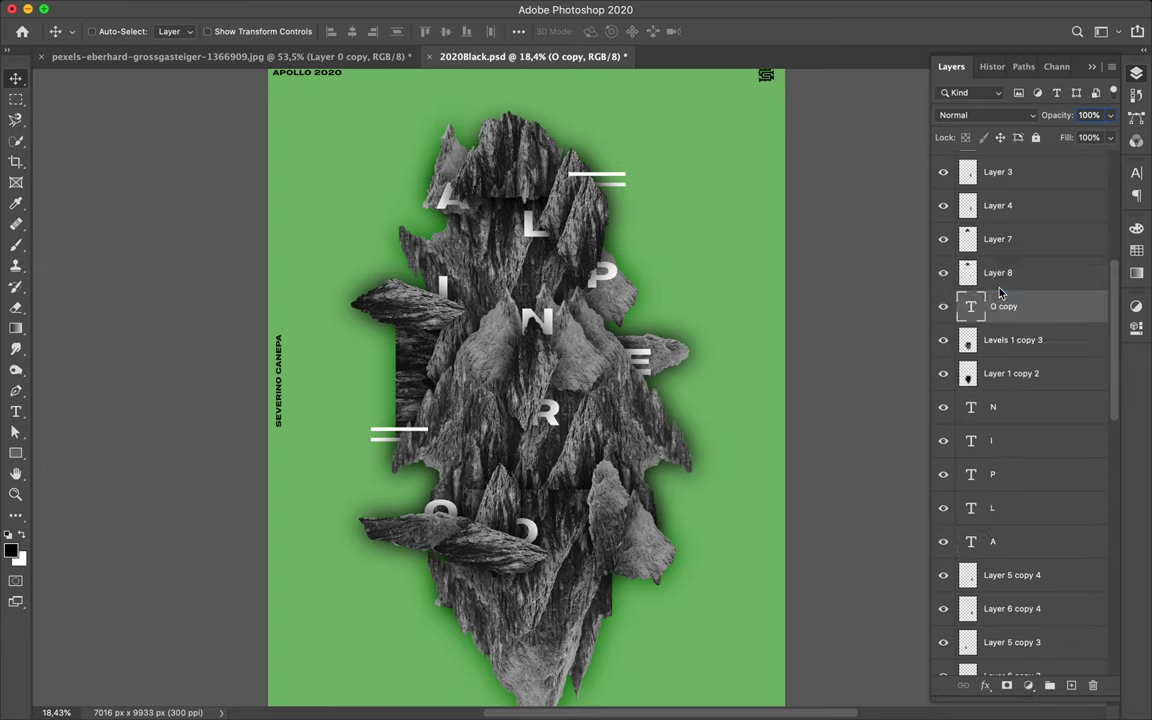
Step: Retype the O copy as a C and nudge it into place
{"action": "key", "text": "t"}
{"action": "double_click", "coordinate": [512, 527]}
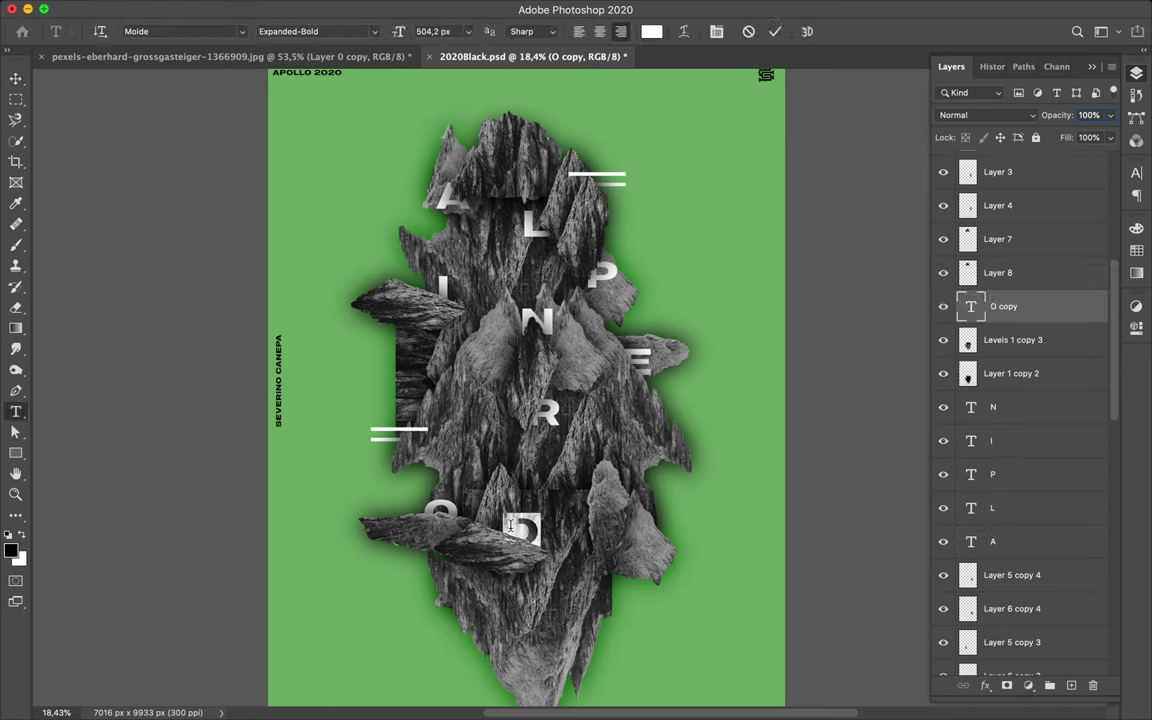
{"action": "left_click", "coordinate": [510, 527]}
{"action": "key", "text": "BackSpace"}
{"action": "type", "text": "C"}
{"action": "key", "text": "Escape"}
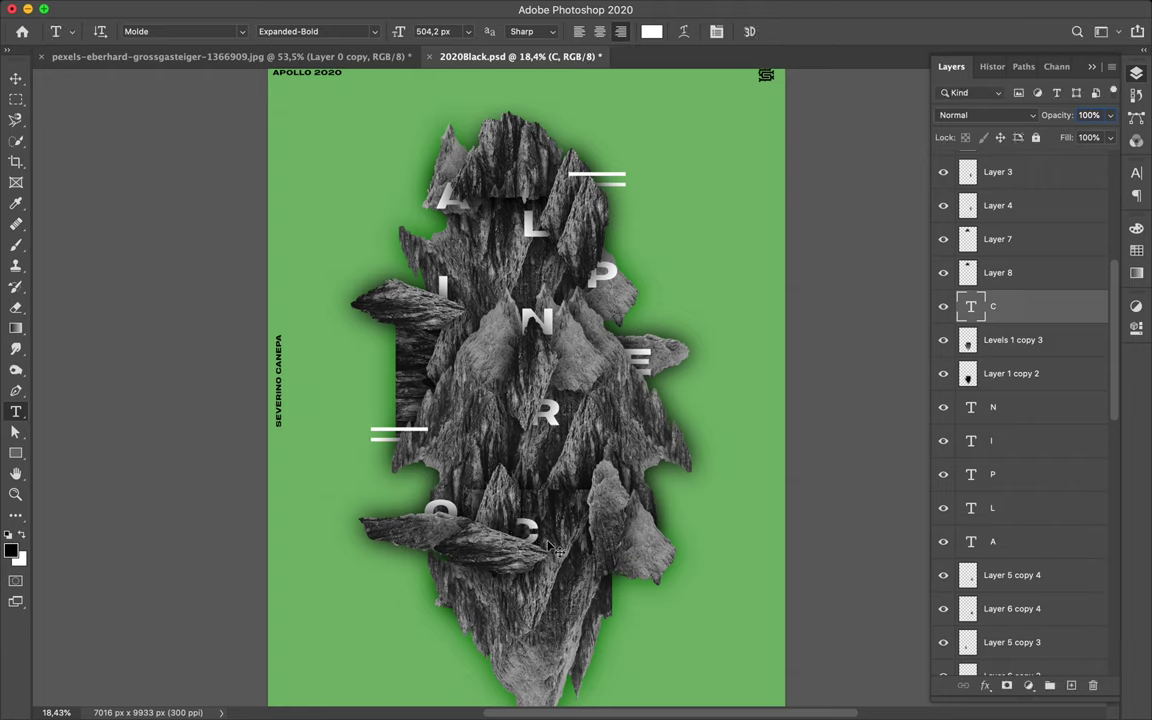
{"action": "key", "text": "v"}
{"action": "left_click_drag", "start_coordinate": [541, 546], "coordinate": [595, 622]}
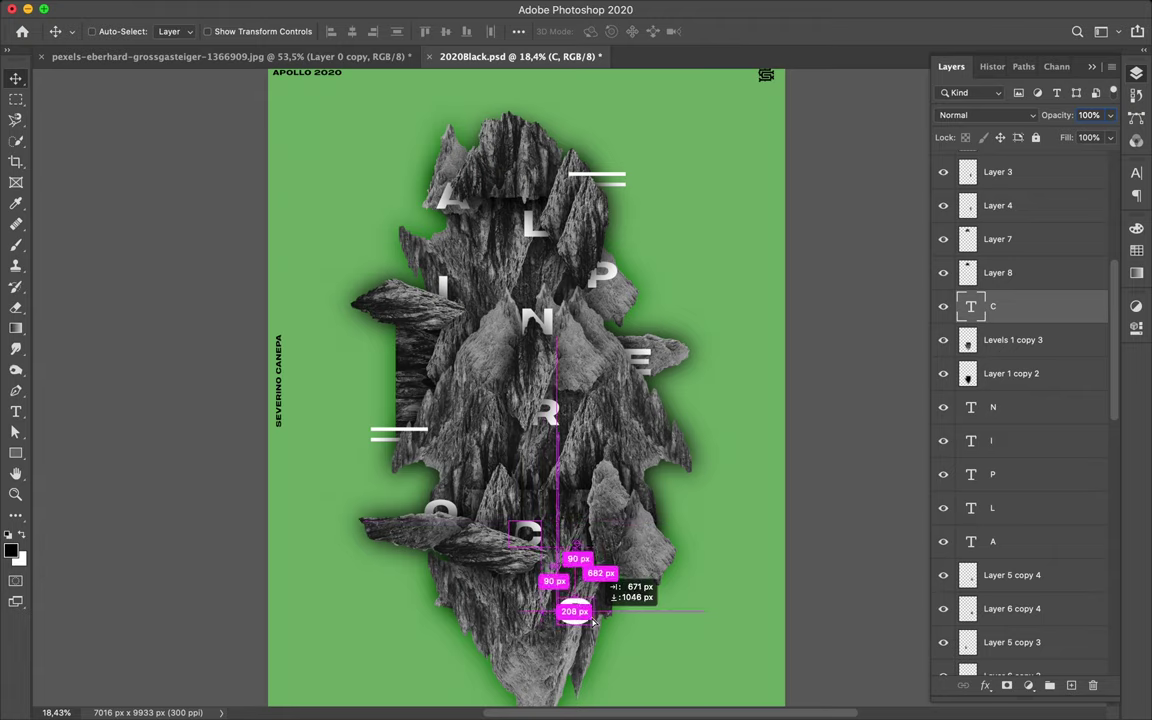
Step: Duplicate the C lower right and retype the copy as a K
{"action": "left_click_drag", "start_coordinate": [595, 622], "coordinate": [593, 620]}
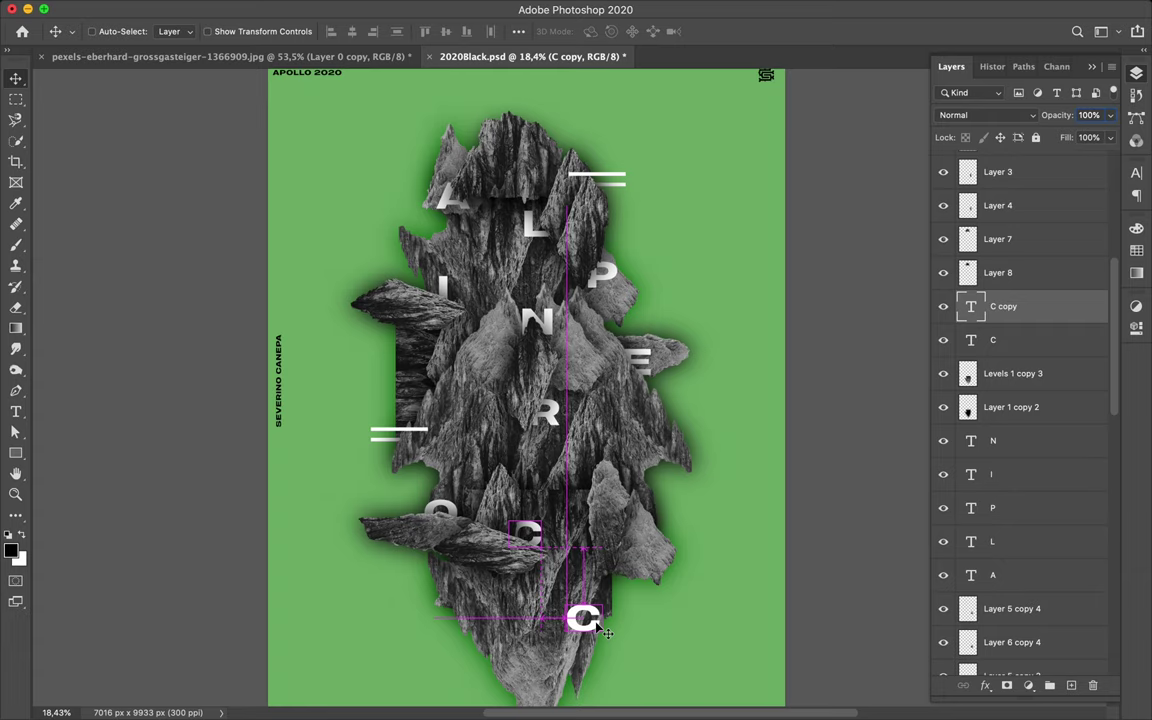
{"action": "key", "text": "t"}
{"action": "double_click", "coordinate": [578, 619]}
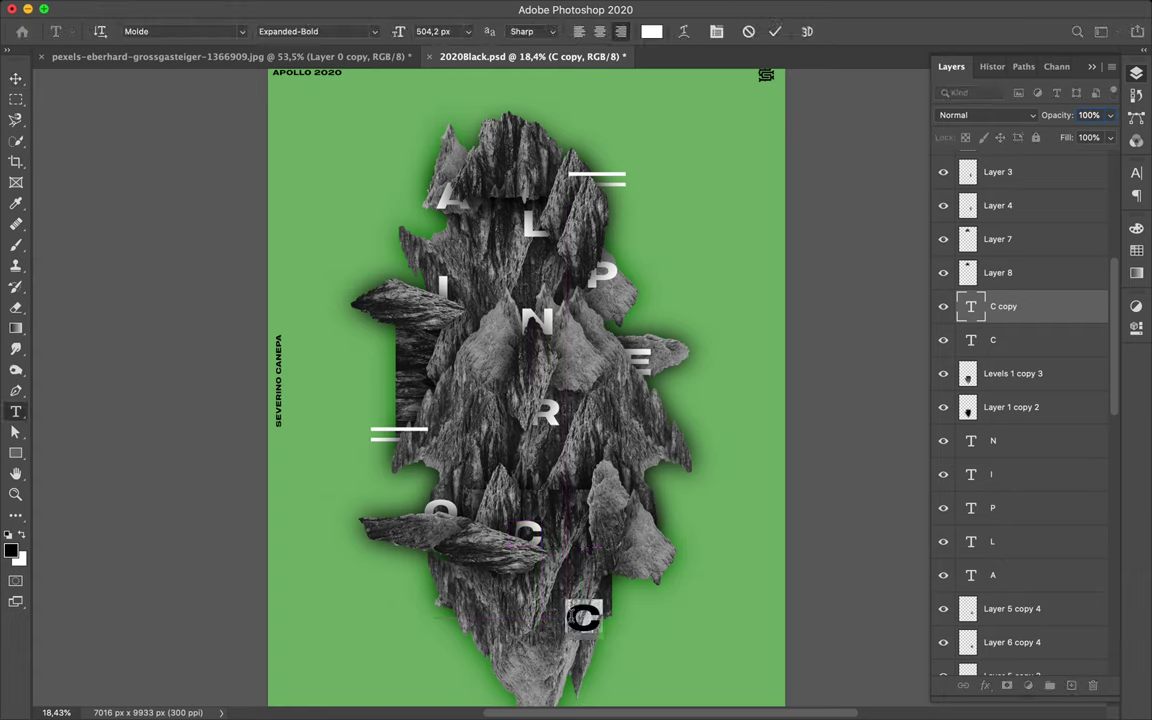
{"action": "type", "text": "K"}
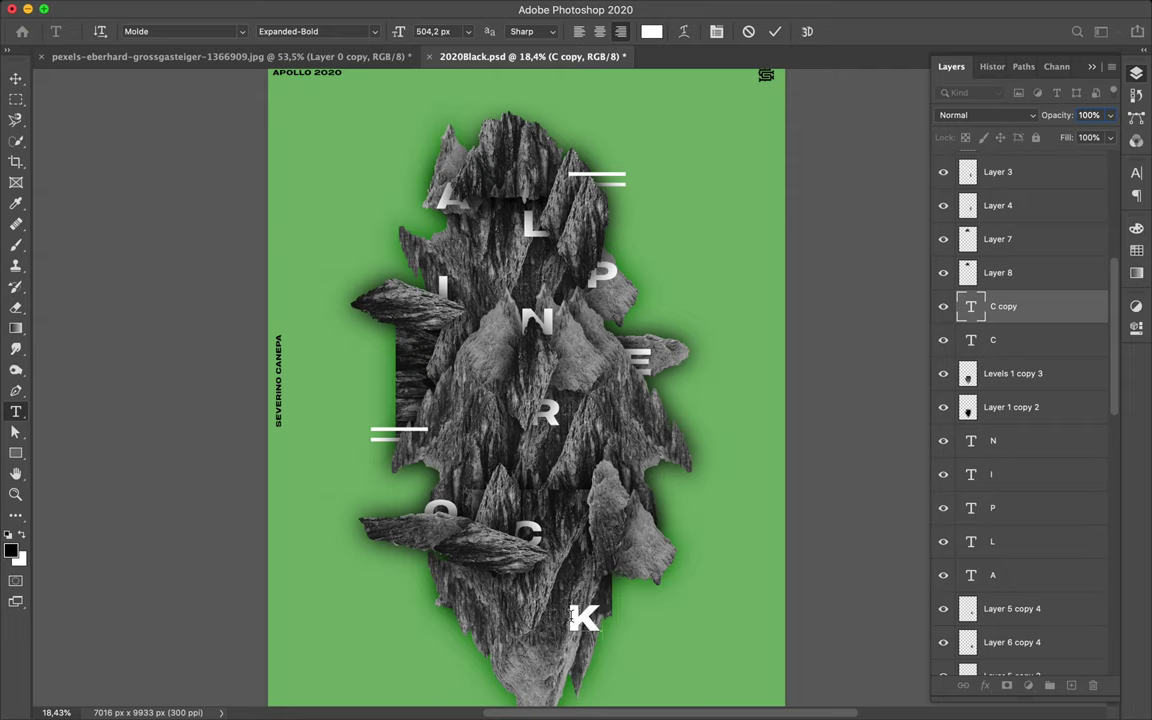
{"action": "key", "text": "ctrl+Return"}
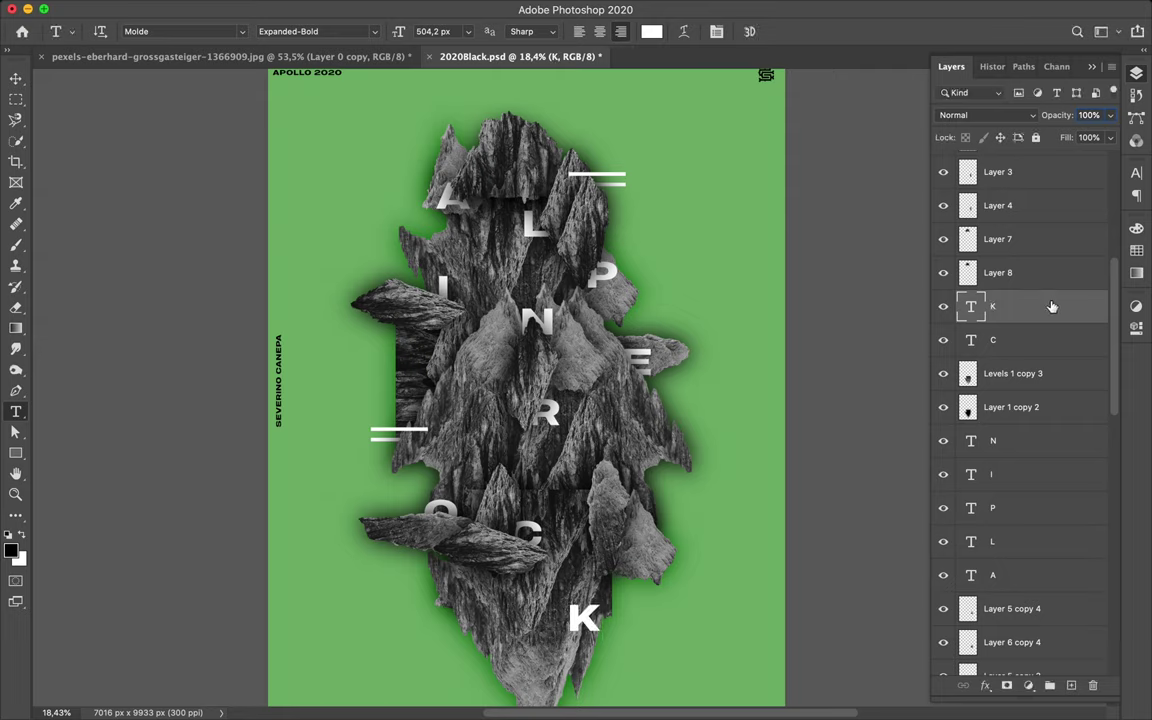
Step: Place the K layer just above N and position the K beside the C
{"action": "left_click_drag", "start_coordinate": [1050, 308], "coordinate": [1042, 431]}
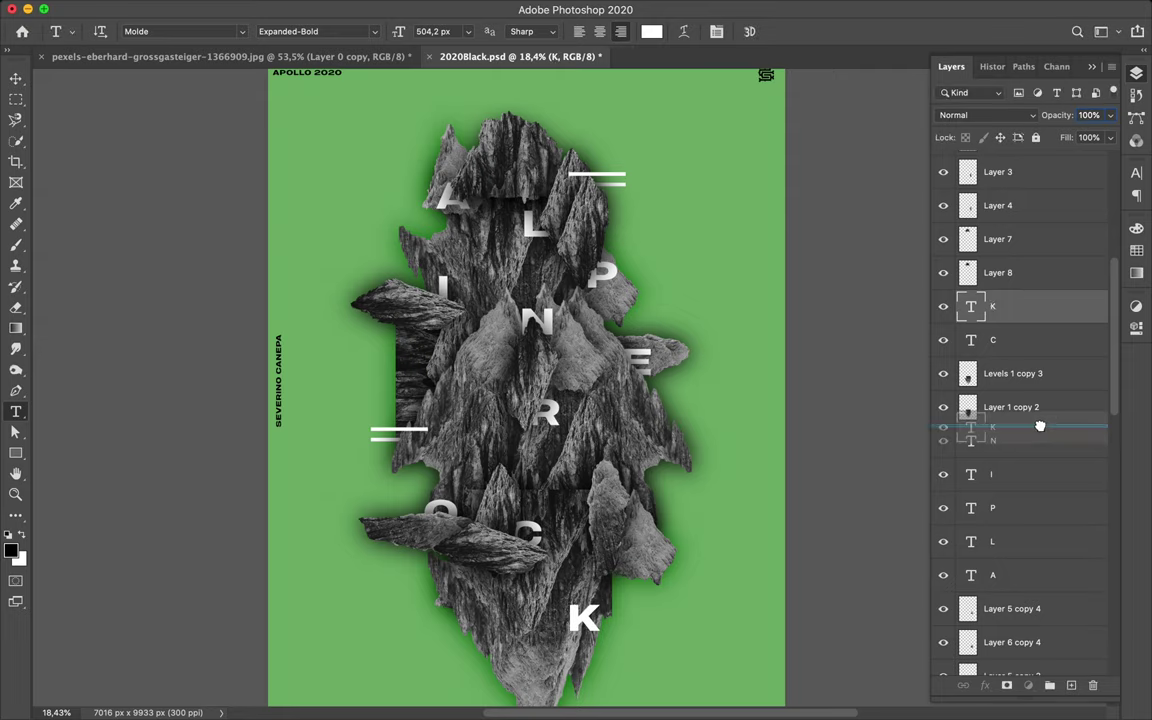
{"action": "left_click_drag", "start_coordinate": [1042, 431], "coordinate": [1042, 431]}
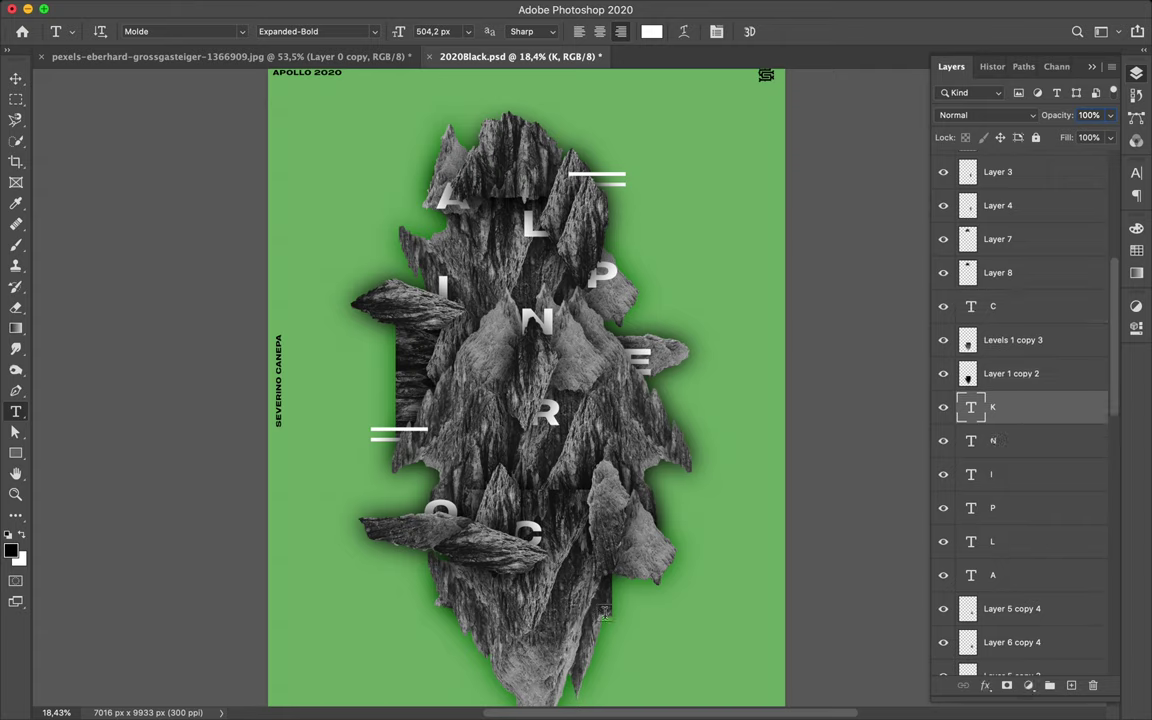
{"action": "key", "text": "v"}
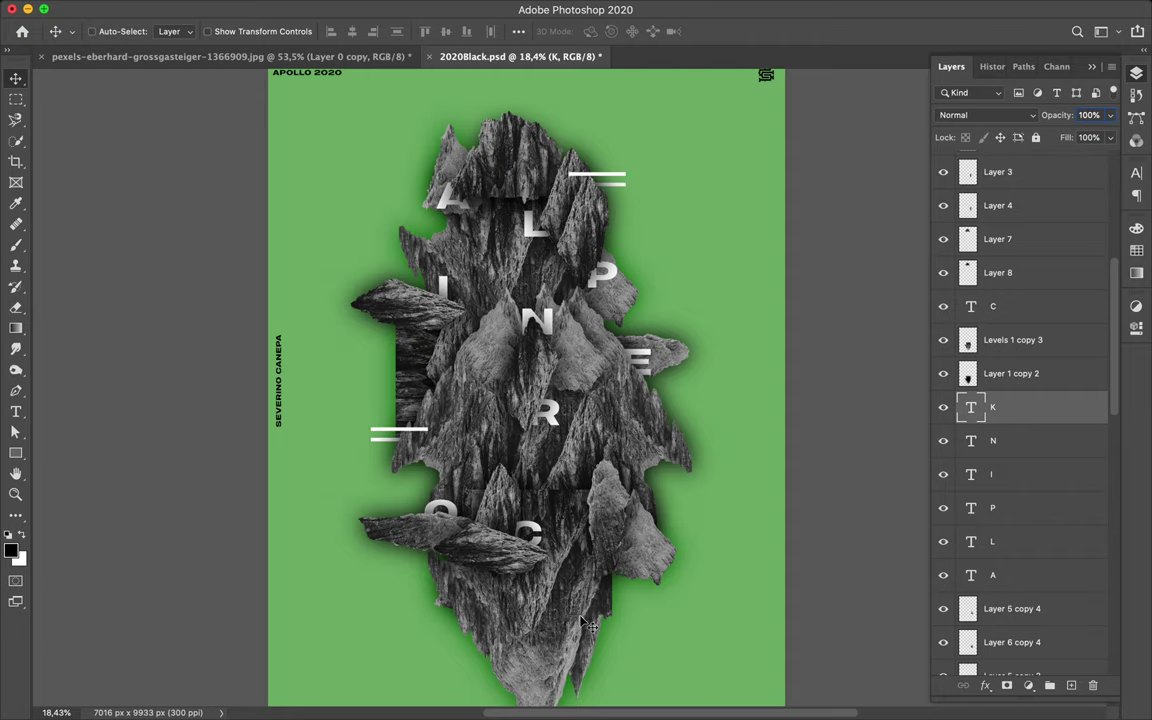
{"action": "mouse_move", "coordinate": [588, 625]}
{"action": "left_mouse_down"}
{"action": "mouse_move", "coordinate": [625, 551]}
{"action": "mouse_move", "coordinate": [624, 563]}
{"action": "left_mouse_up"}
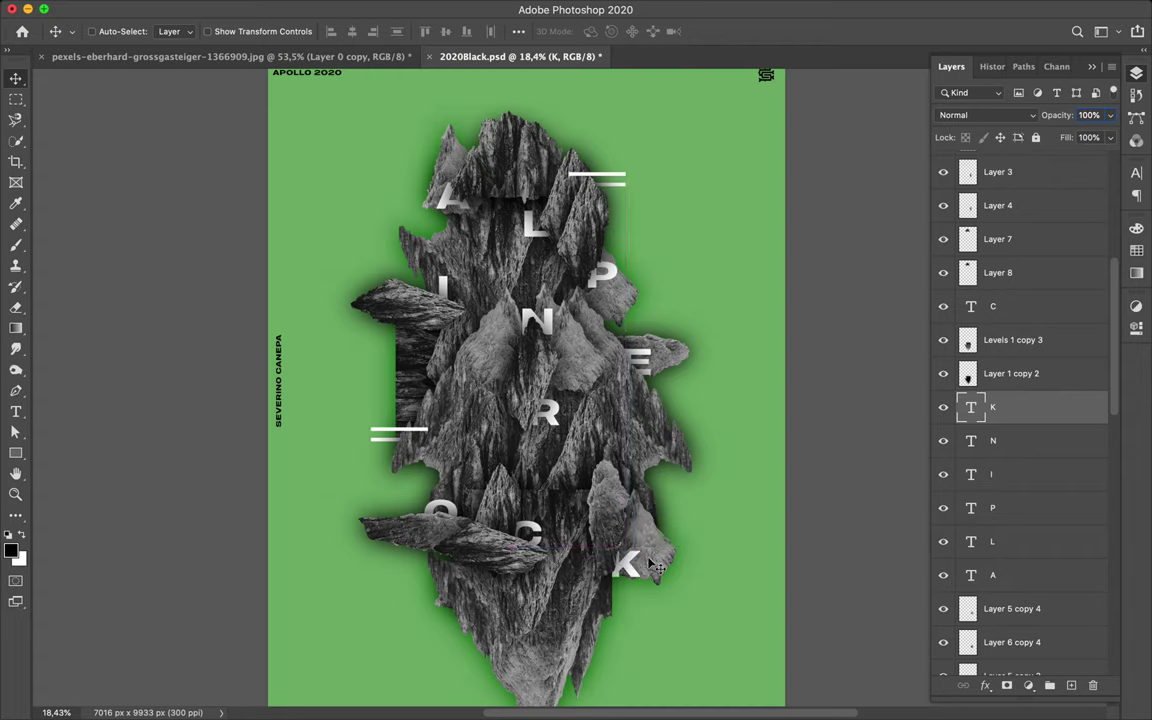
{"action": "left_click_drag", "start_coordinate": [629, 571], "coordinate": [628, 572]}
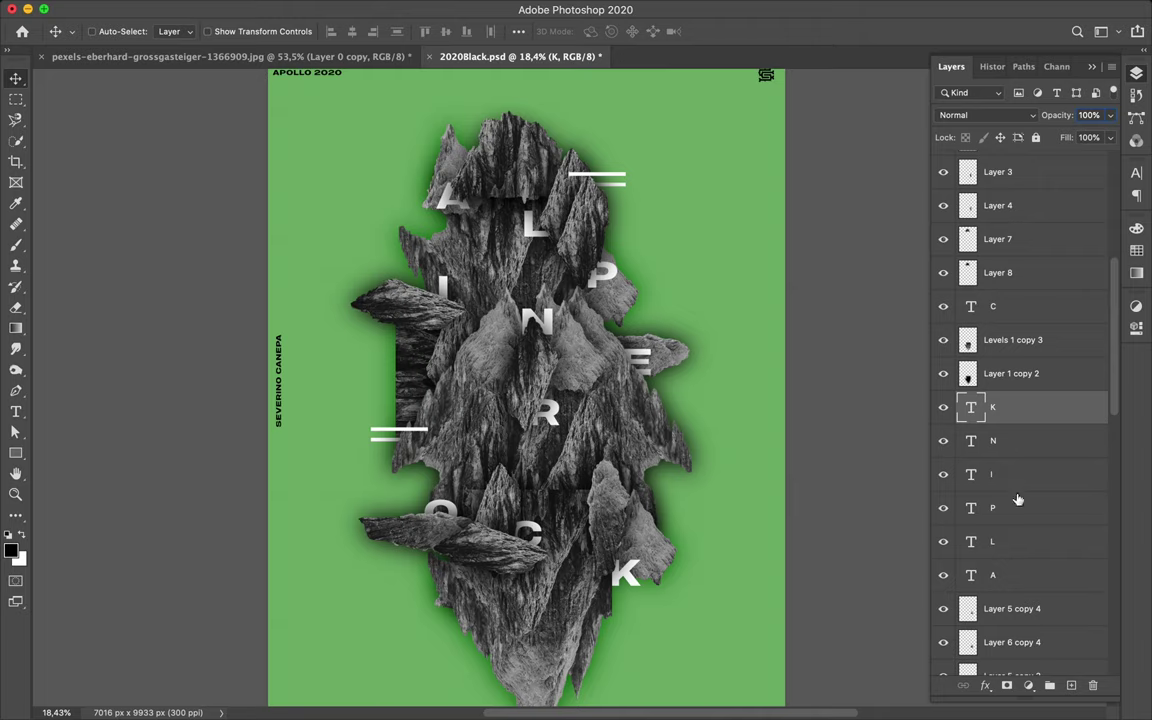
Step: Set the selected letter layers' font size to 534 px after trying 614 and 524
{"action": "left_click", "coordinate": [1025, 585], "text": "shift"}
{"action": "left_click", "coordinate": [1136, 173]}
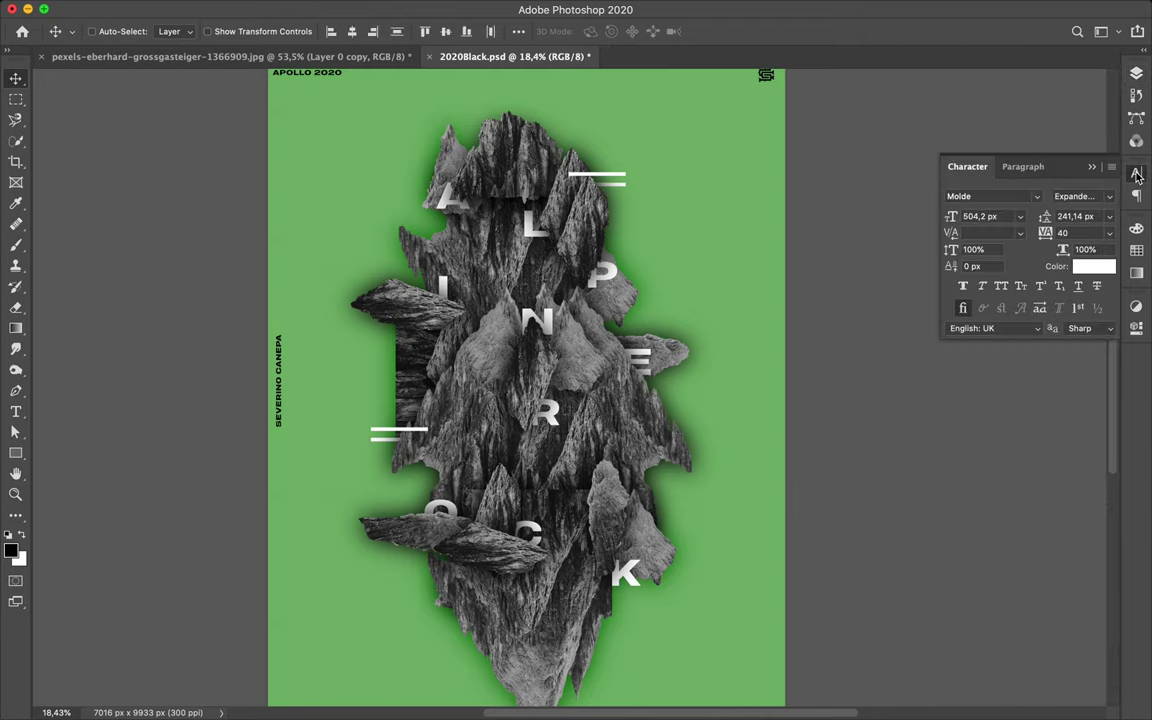
{"action": "left_click", "coordinate": [997, 216]}
{"action": "type", "text": "614"}
{"action": "key", "text": "Return"}
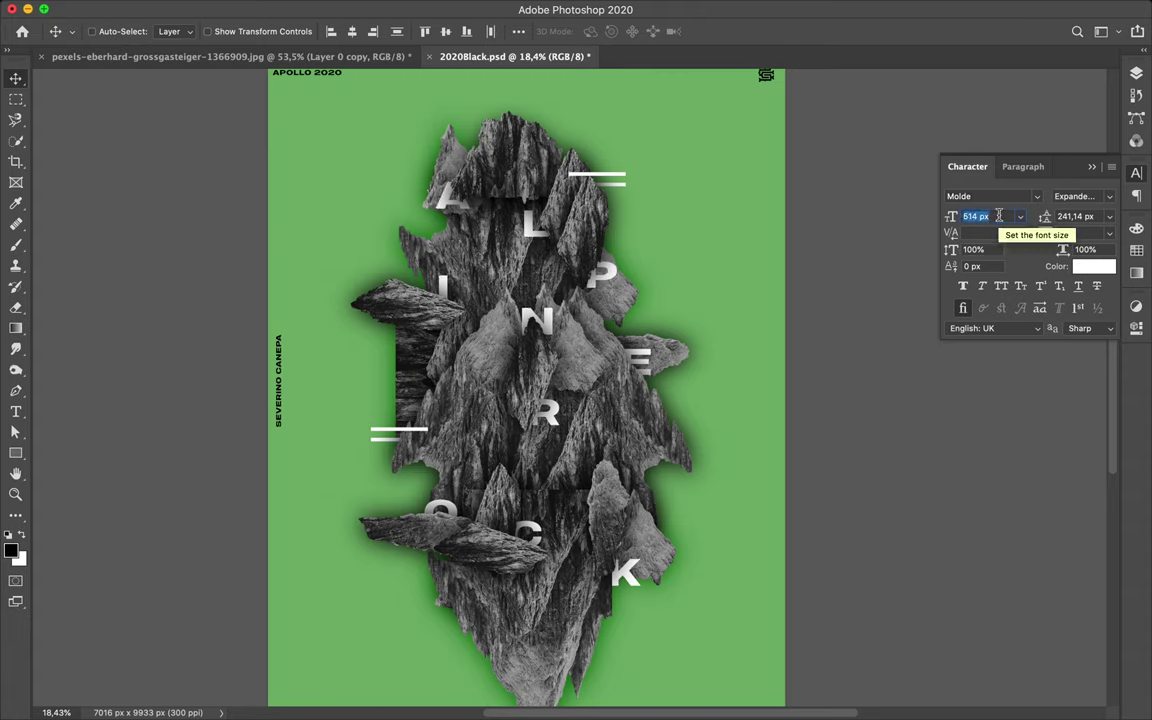
{"action": "type", "text": "524"}
{"action": "key", "text": "Return"}
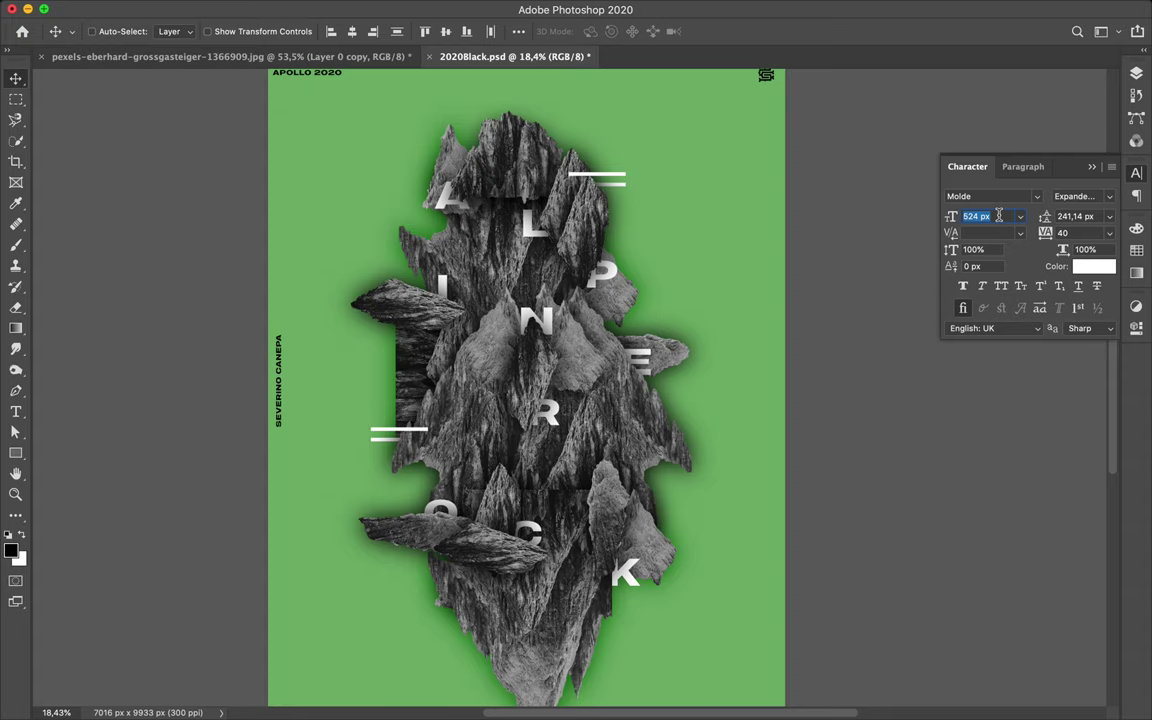
{"action": "key", "text": "shift+Up"}
{"action": "key", "text": "Return"}
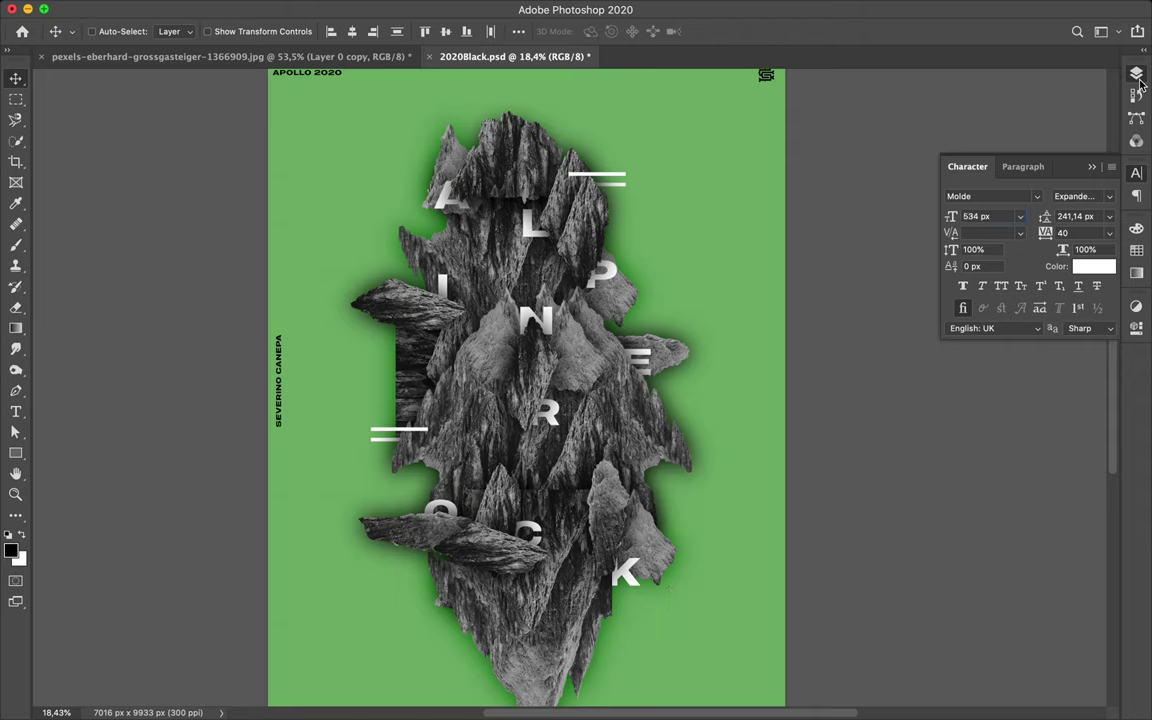
Step: Go through the letter layers in the list, selecting C, R, O and finally E
{"action": "left_click", "coordinate": [1137, 78]}
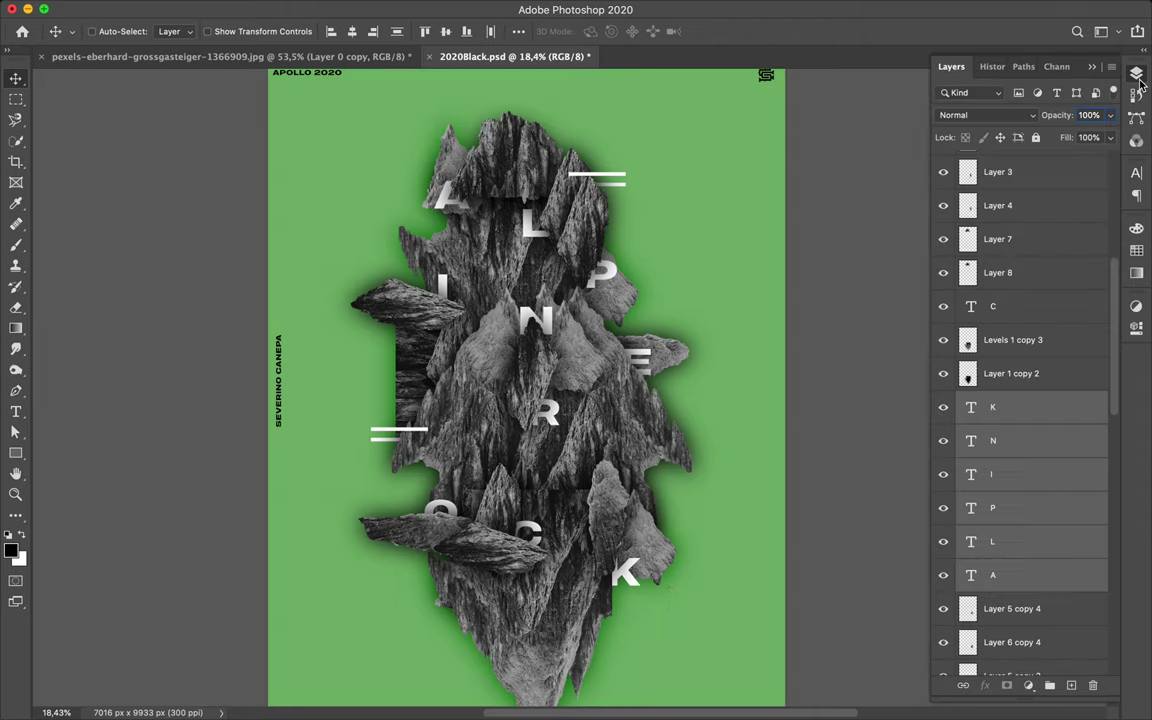
{"action": "left_click", "coordinate": [1025, 318]}
{"action": "scroll", "coordinate": [1025, 315], "scroll_direction": "up", "scroll_amount": 4}
{"action": "scroll", "coordinate": [1023, 319], "scroll_direction": "up", "scroll_amount": 1}
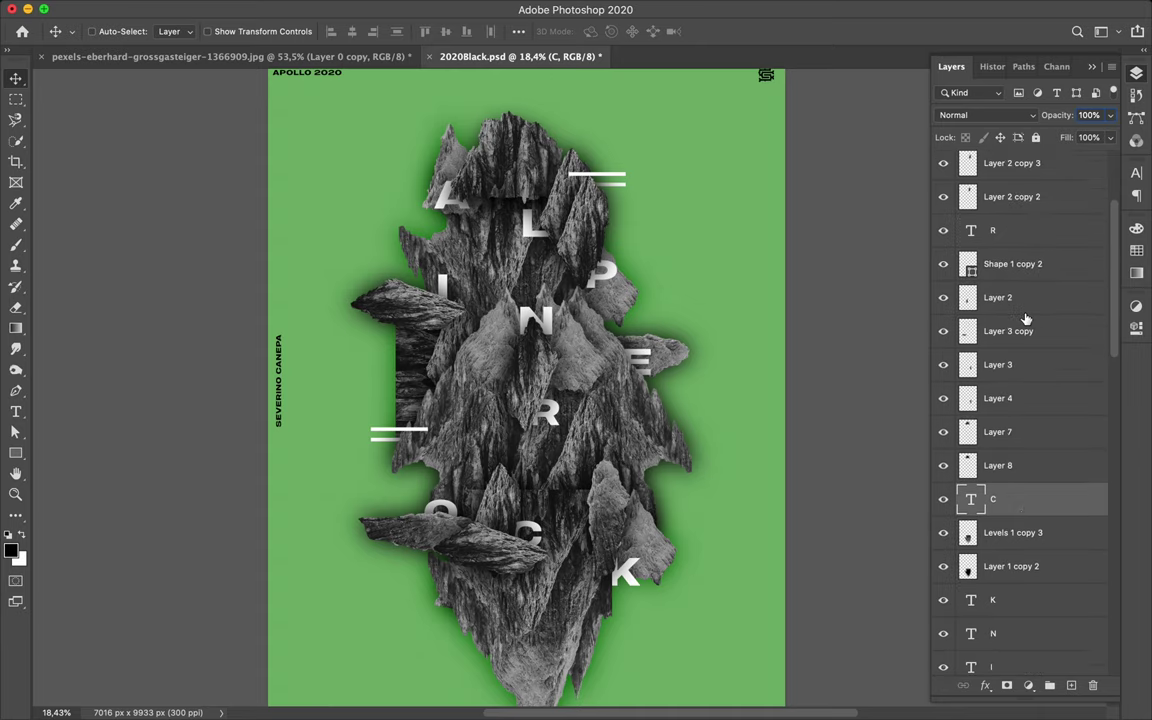
{"action": "left_click", "coordinate": [1005, 231]}
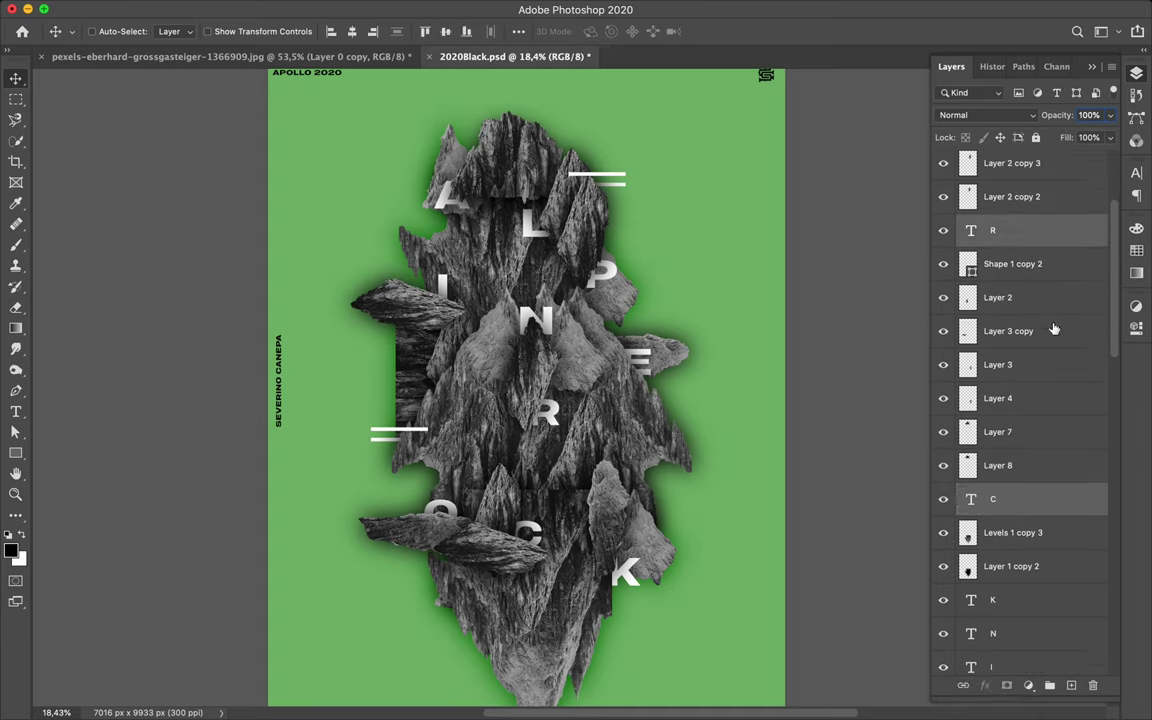
{"action": "scroll", "coordinate": [1044, 432], "scroll_direction": "up", "scroll_amount": 4}
{"action": "scroll", "coordinate": [1044, 432], "scroll_direction": "down", "scroll_amount": 3}
{"action": "scroll", "coordinate": [1044, 432], "scroll_direction": "down", "scroll_amount": 2}
{"action": "scroll", "coordinate": [1044, 435], "scroll_direction": "down", "scroll_amount": 2}
{"action": "left_click", "coordinate": [1035, 462]}
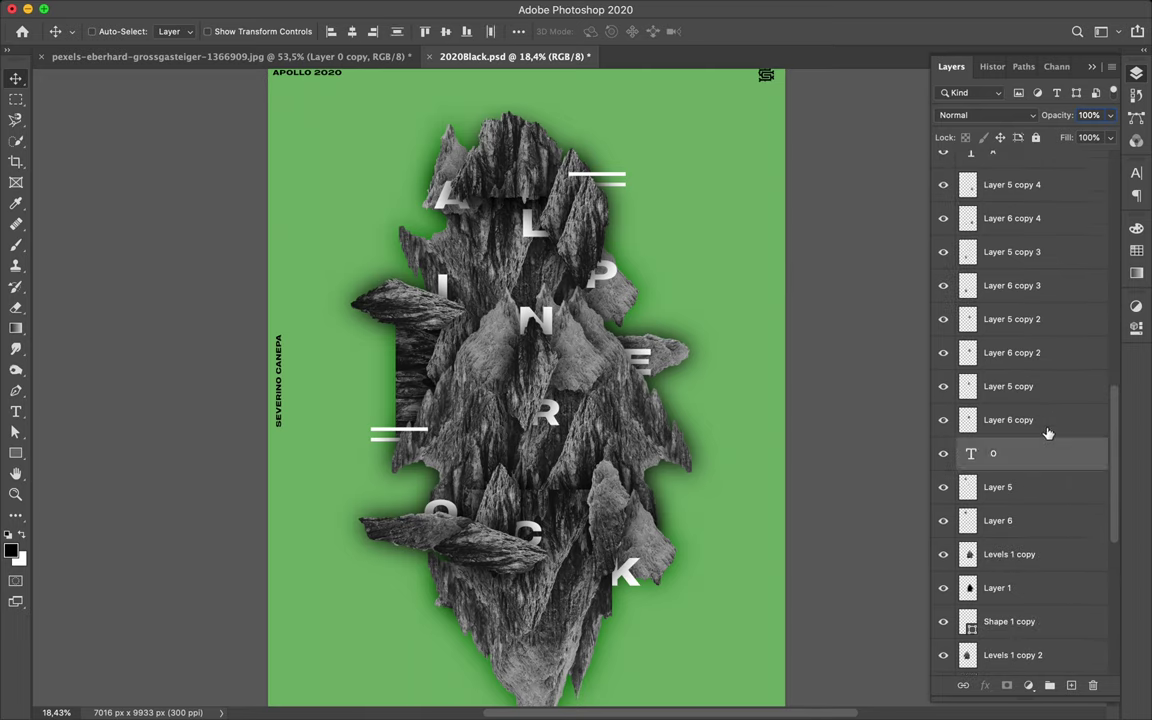
{"action": "scroll", "coordinate": [1046, 432], "scroll_direction": "down", "scroll_amount": 3}
{"action": "scroll", "coordinate": [1046, 432], "scroll_direction": "down", "scroll_amount": 1}
{"action": "left_click", "coordinate": [1038, 529]}
{"action": "scroll", "coordinate": [1041, 460], "scroll_direction": "down", "scroll_amount": 3}
{"action": "scroll", "coordinate": [1044, 457], "scroll_direction": "down", "scroll_amount": 2}
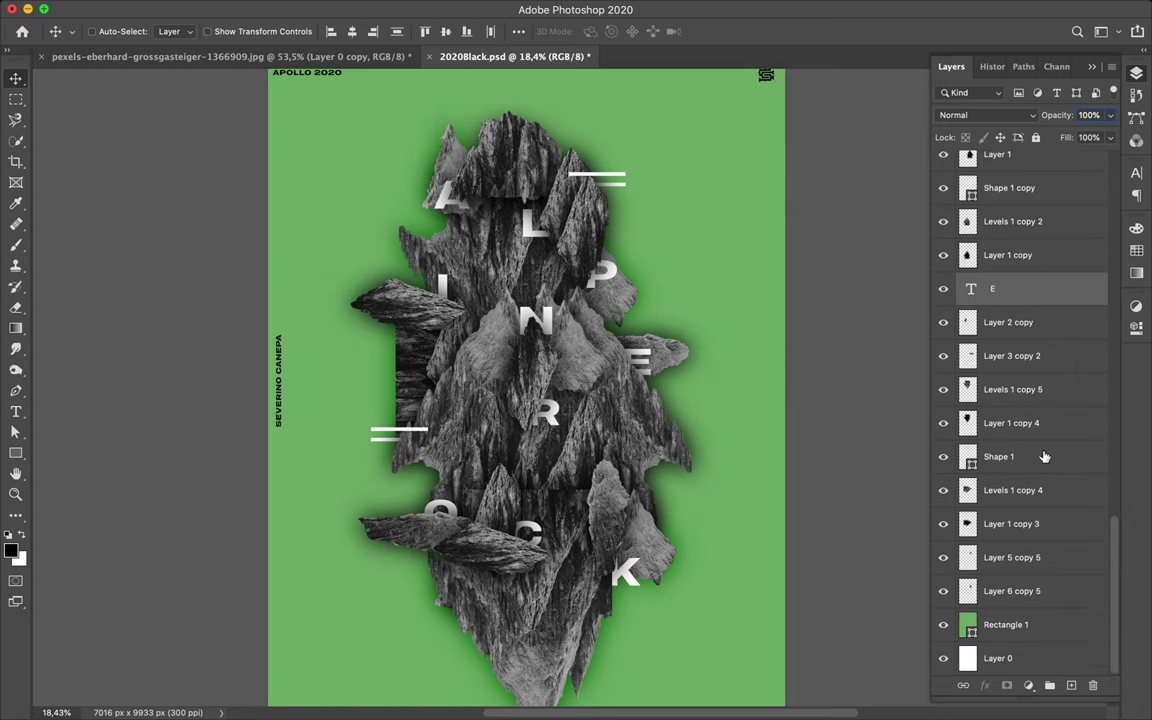
Step: Set the E's font size to 534 px in the Character panel
{"action": "left_click", "coordinate": [1137, 172]}
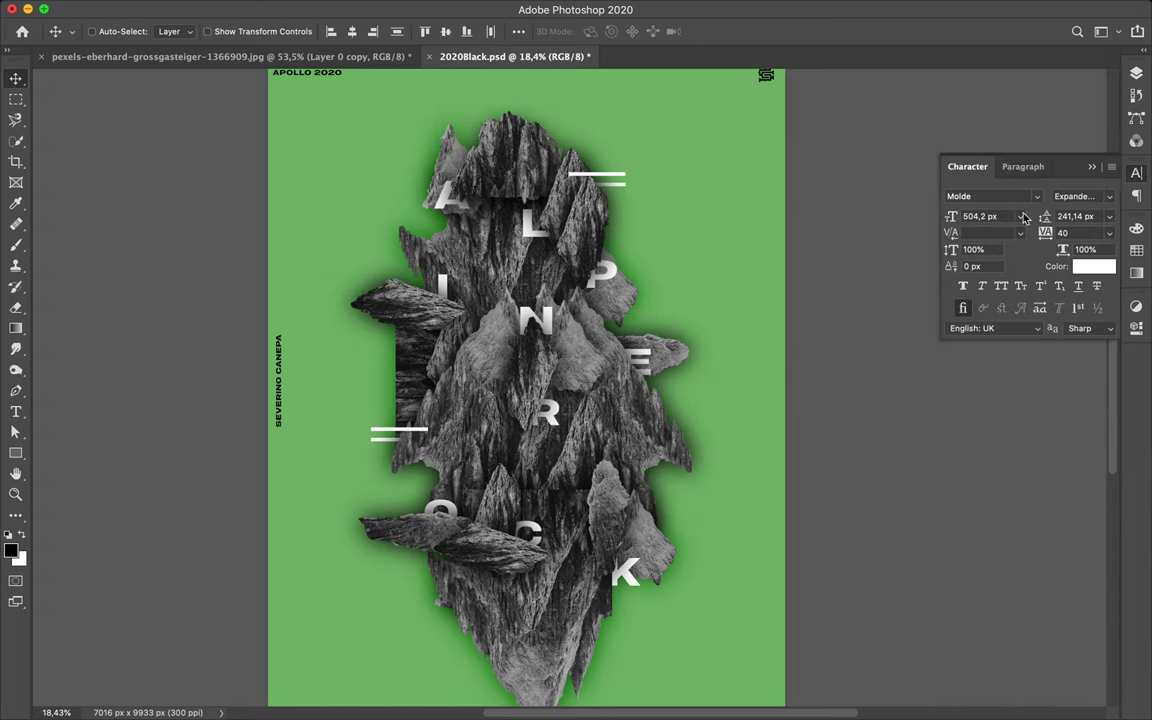
{"action": "left_click", "coordinate": [1000, 217]}
{"action": "type", "text": "534"}
{"action": "key", "text": "Return"}
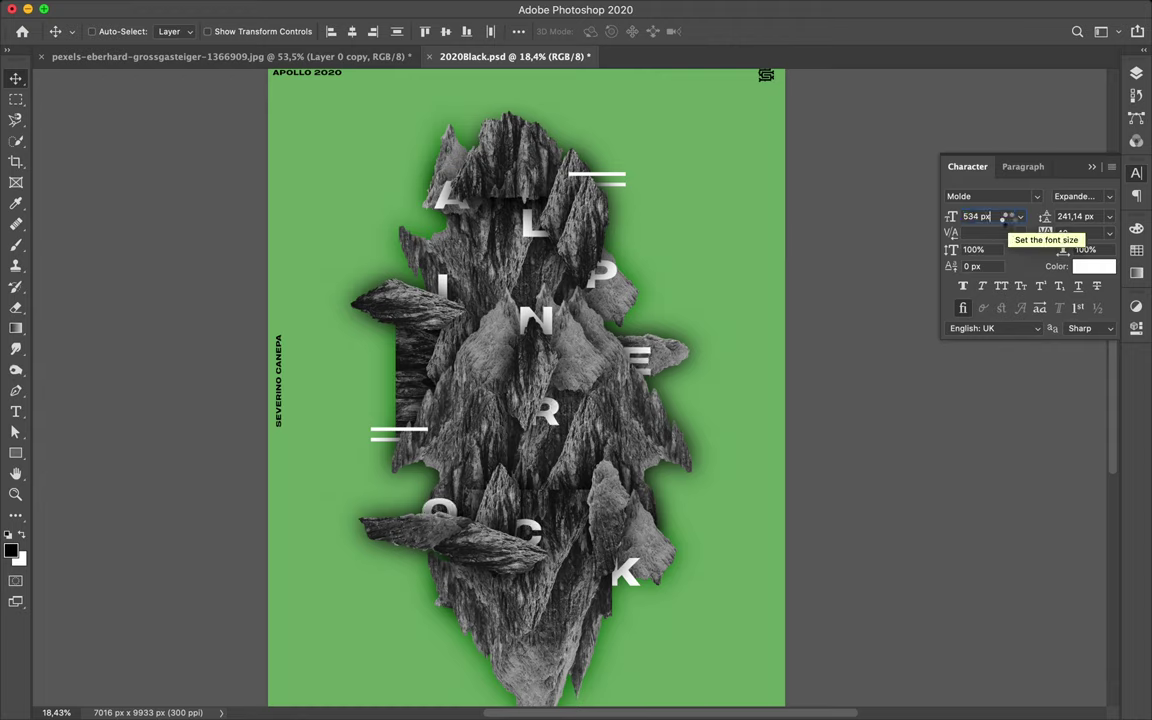
{"action": "left_click", "coordinate": [908, 200]}
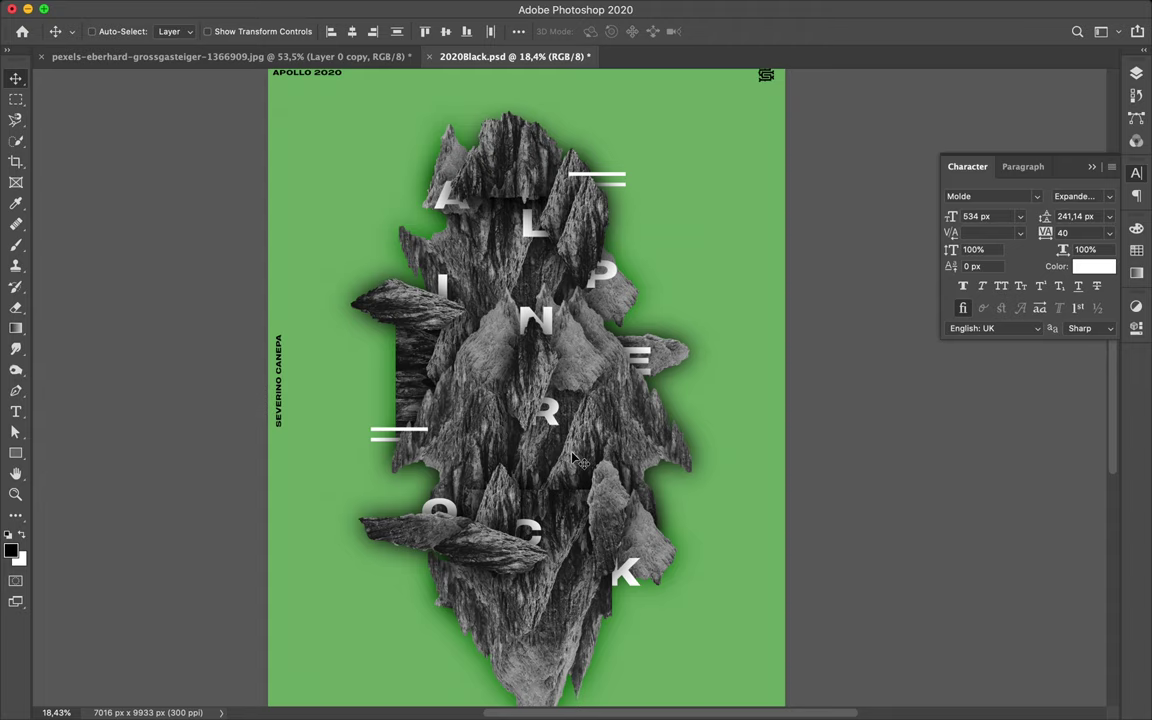
Step: Enlarge the C letter to about 141% and reposition it
{"action": "key", "text": "ctrl"}
{"action": "left_click", "coordinate": [541, 535], "text": "ctrl"}
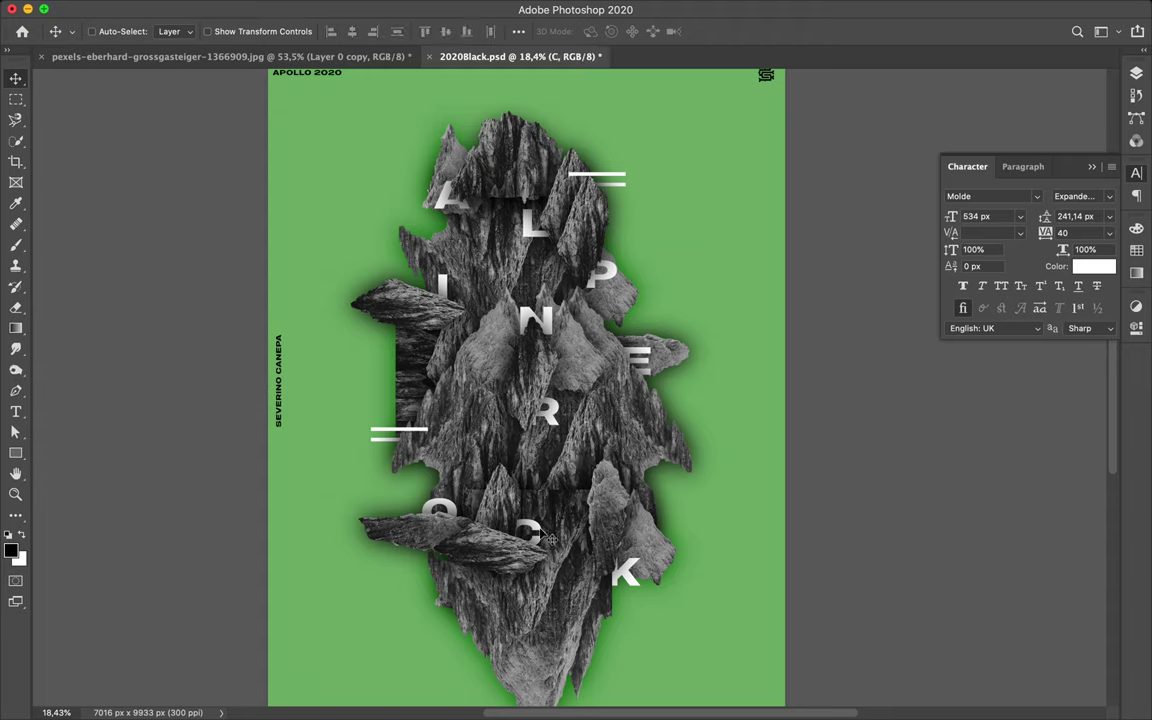
{"action": "key", "text": "ctrl+t"}
{"action": "left_click_drag", "start_coordinate": [551, 504], "coordinate": [559, 497]}
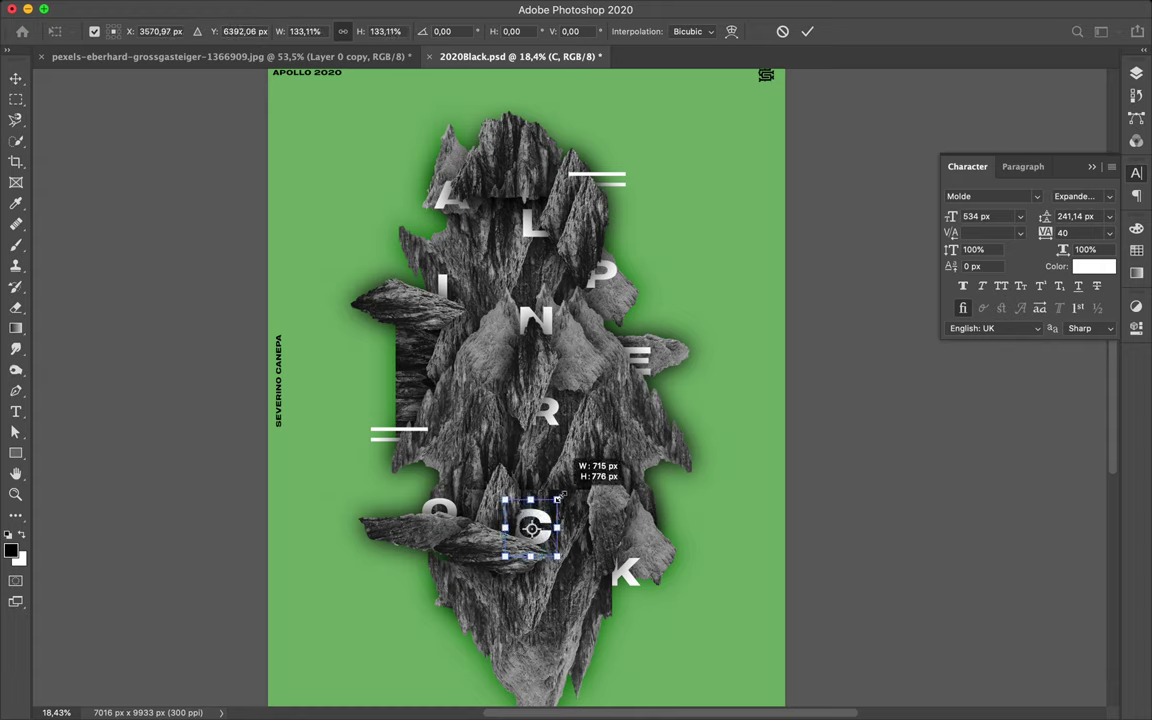
{"action": "left_click_drag", "start_coordinate": [558, 497], "coordinate": [561, 494]}
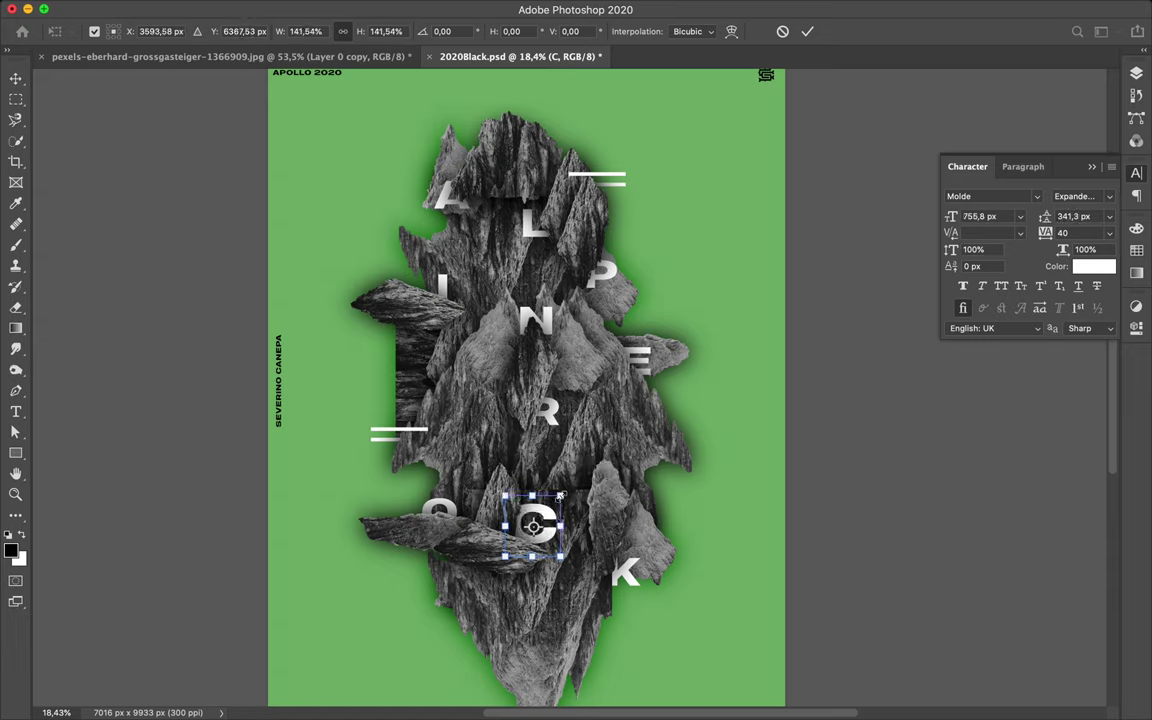
{"action": "key", "text": "Return"}
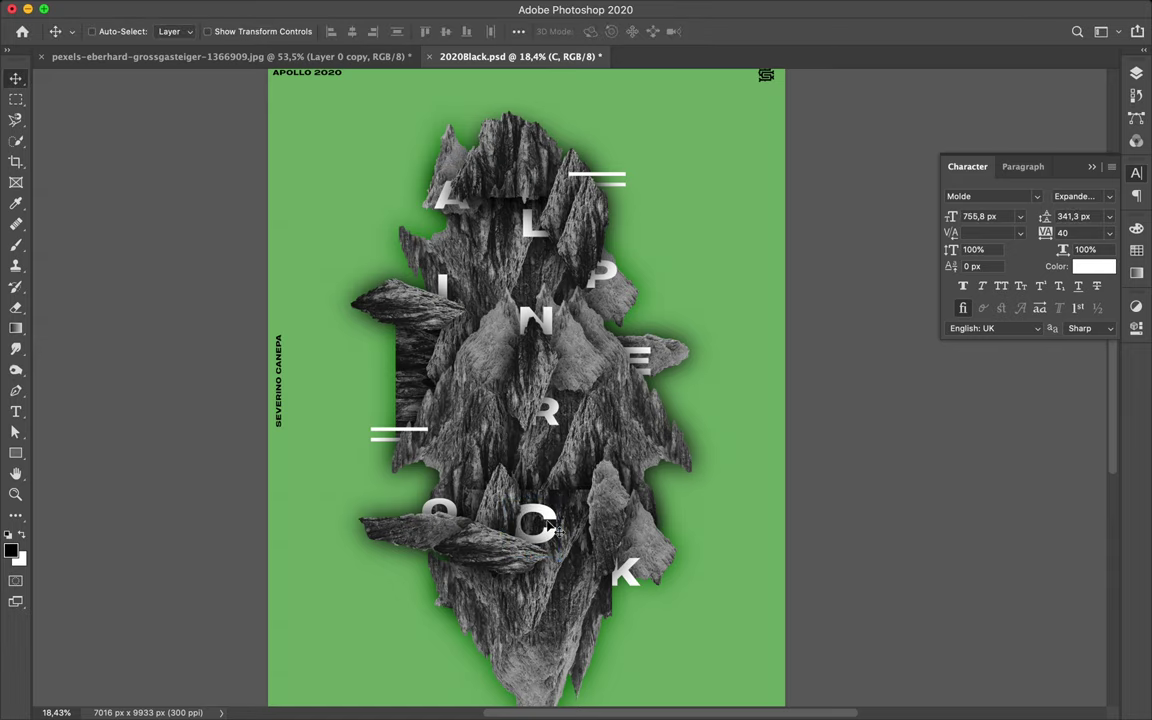
{"action": "left_click_drag", "start_coordinate": [555, 516], "coordinate": [547, 533]}
Step: Check the C's spacing to surrounding edges, then undo its enlargement
{"action": "key", "text": "ctrl"}
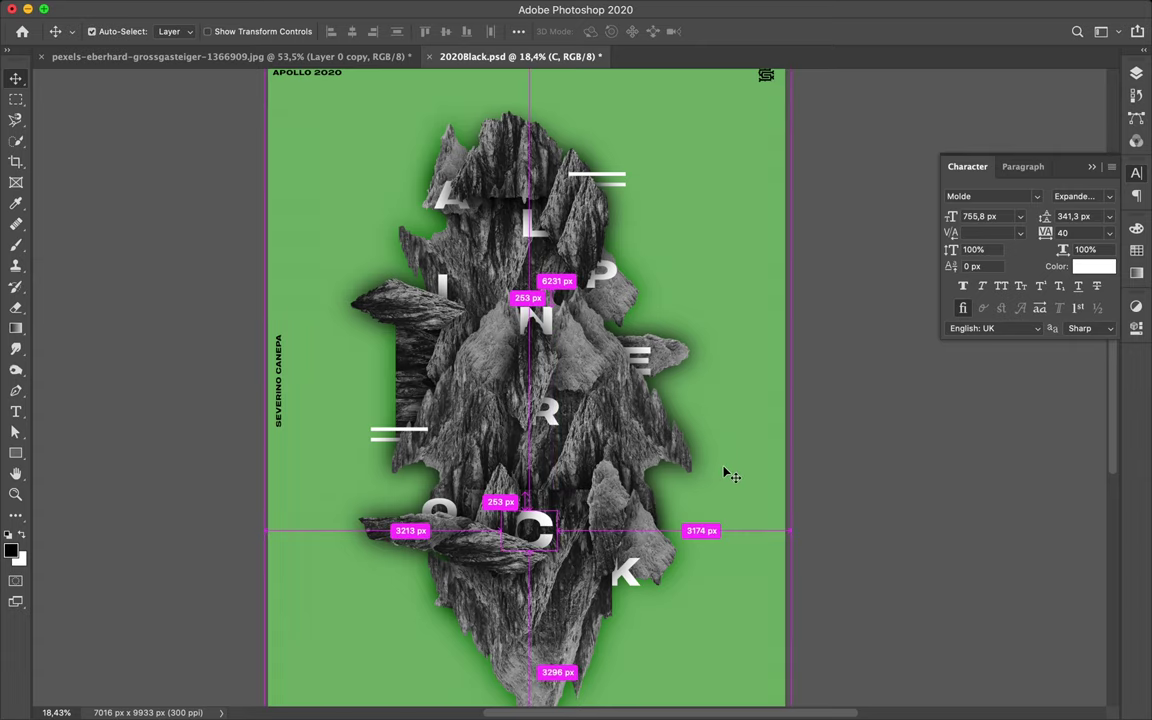
{"action": "key", "text": "ctrl"}
{"action": "key", "text": "ctrl+z"}
{"action": "key", "text": "ctrl+z"}
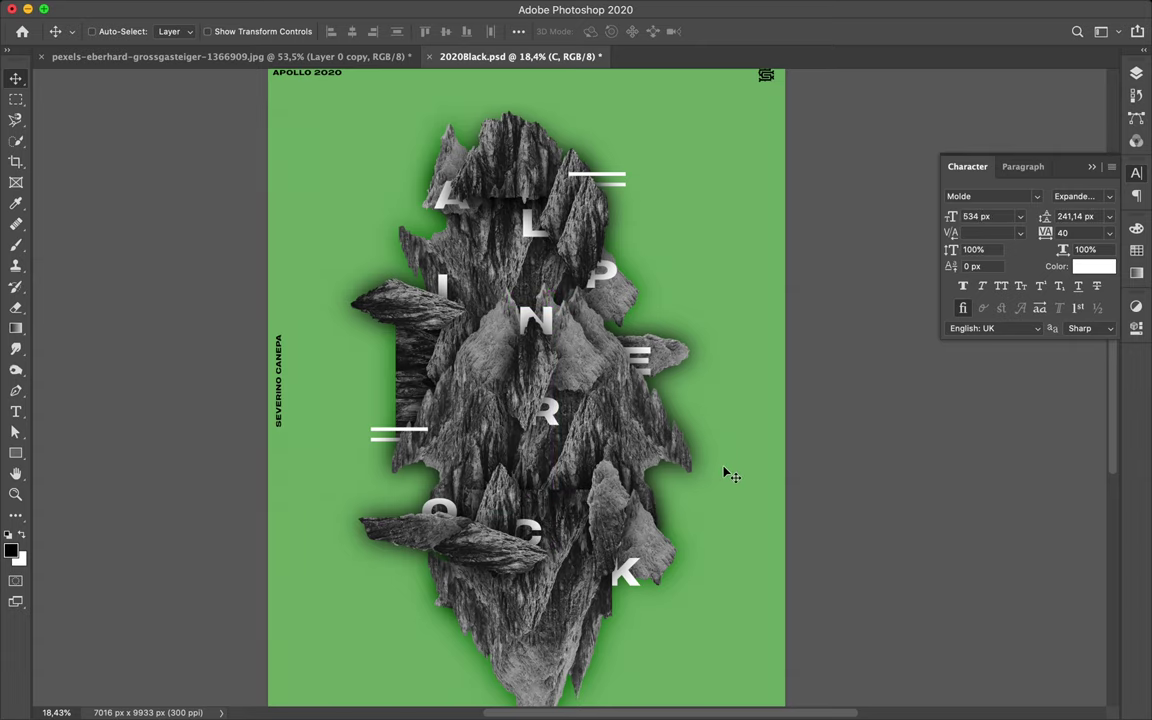
{"action": "scroll", "coordinate": [420, 405], "scroll_direction": "down", "scroll_amount": 3}
{"action": "key", "text": "ctrl"}
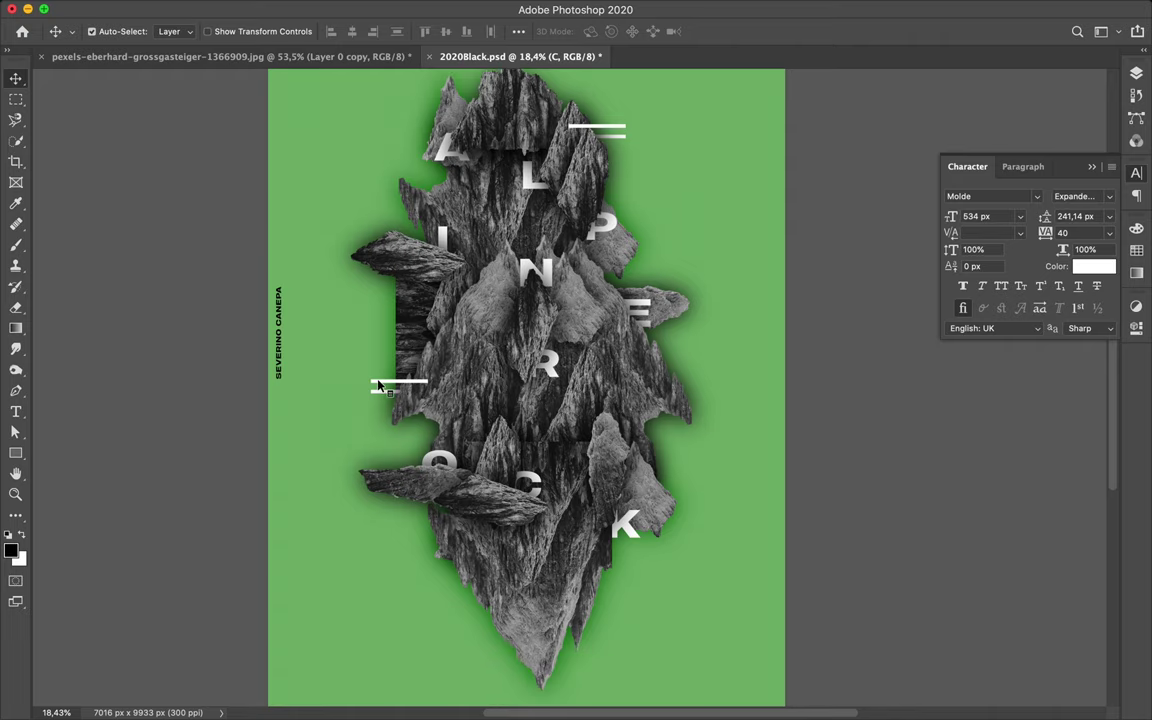
Step: Duplicate the white double lines, rotate the copy 90° to vertical, and place it under the rocks
{"action": "left_click", "coordinate": [378, 384]}
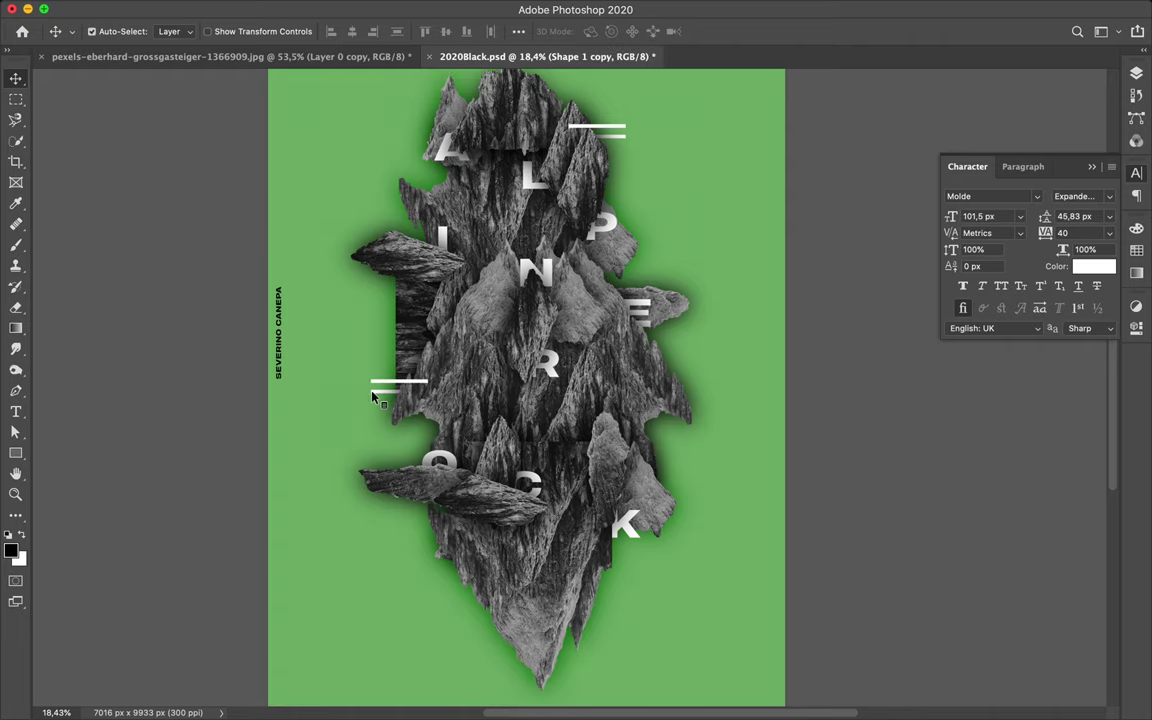
{"action": "mouse_move", "coordinate": [373, 397]}
{"action": "left_mouse_down"}
{"action": "mouse_move", "coordinate": [397, 383]}
{"action": "mouse_move", "coordinate": [593, 604]}
{"action": "mouse_move", "coordinate": [507, 653]}
{"action": "left_mouse_up"}
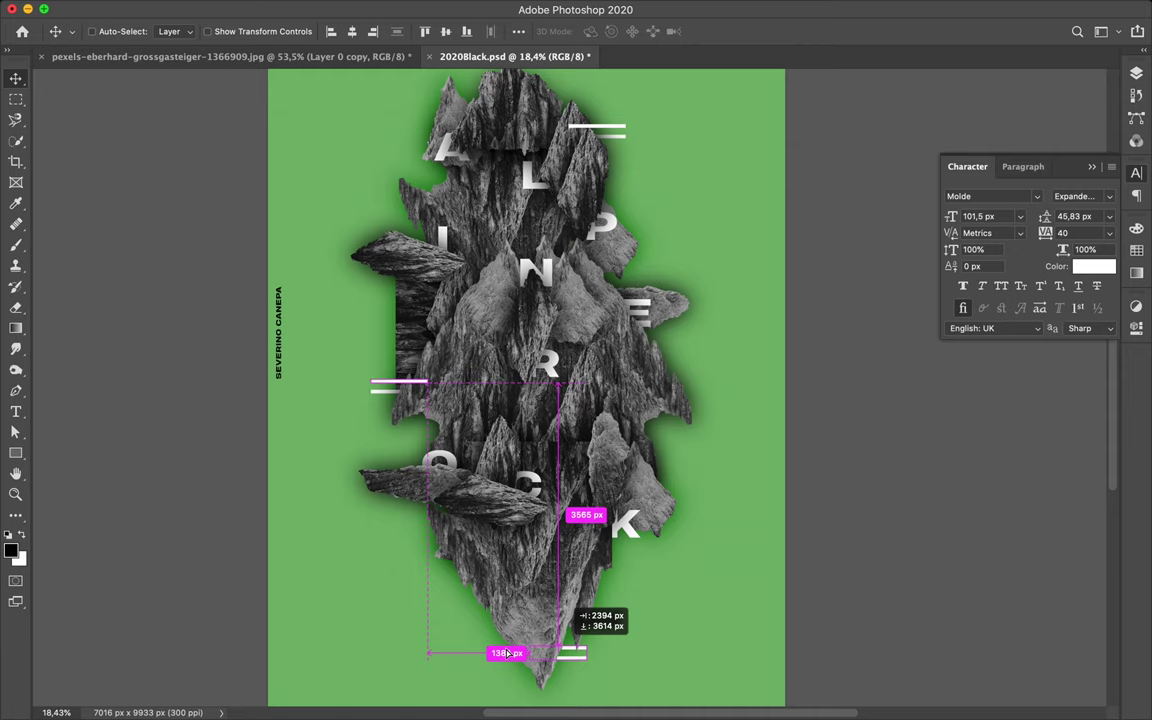
{"action": "mouse_move", "coordinate": [507, 653]}
{"action": "left_mouse_down"}
{"action": "mouse_move", "coordinate": [483, 653]}
{"action": "mouse_move", "coordinate": [545, 618]}
{"action": "left_mouse_up"}
{"action": "key", "text": "ctrl+t"}
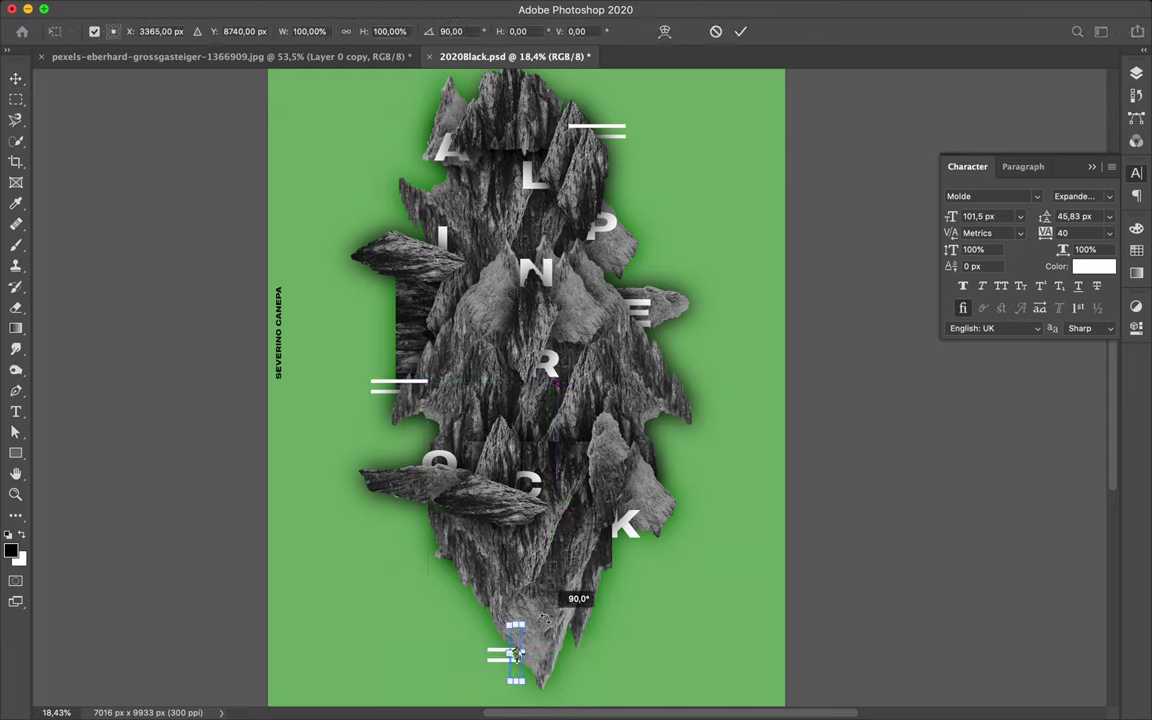
{"action": "key", "text": "Return"}
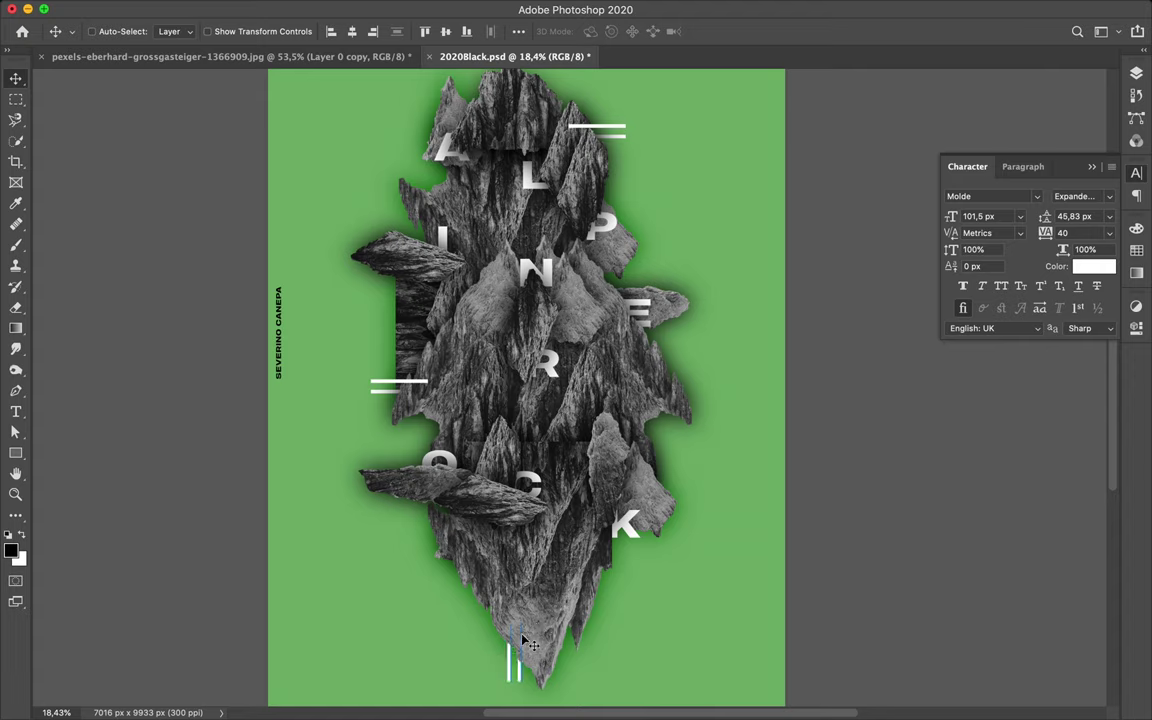
{"action": "left_click_drag", "start_coordinate": [512, 677], "coordinate": [492, 655]}
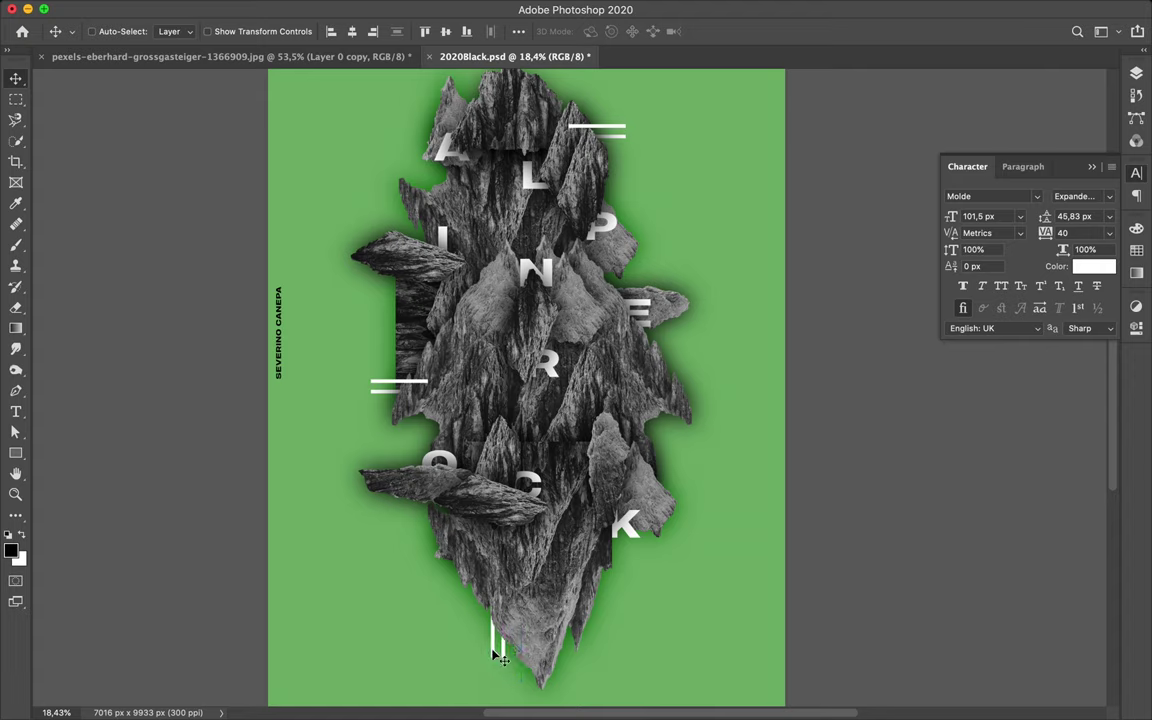
{"action": "left_click", "coordinate": [504, 656]}
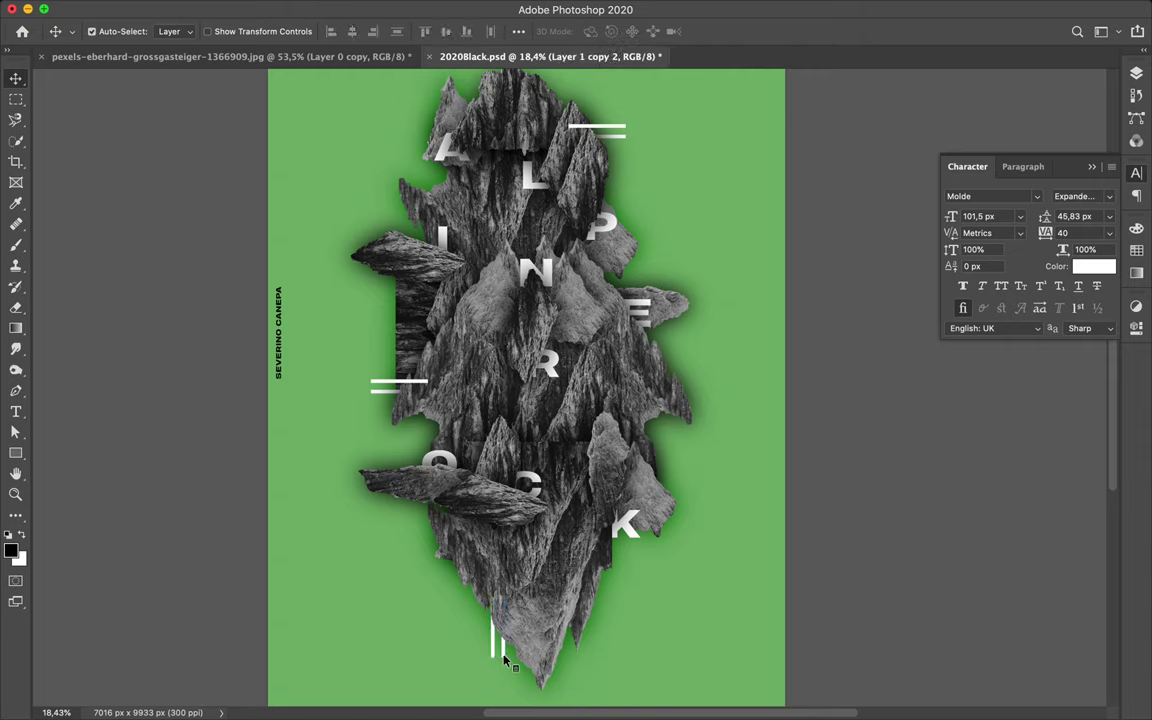
{"action": "left_click", "coordinate": [493, 658]}
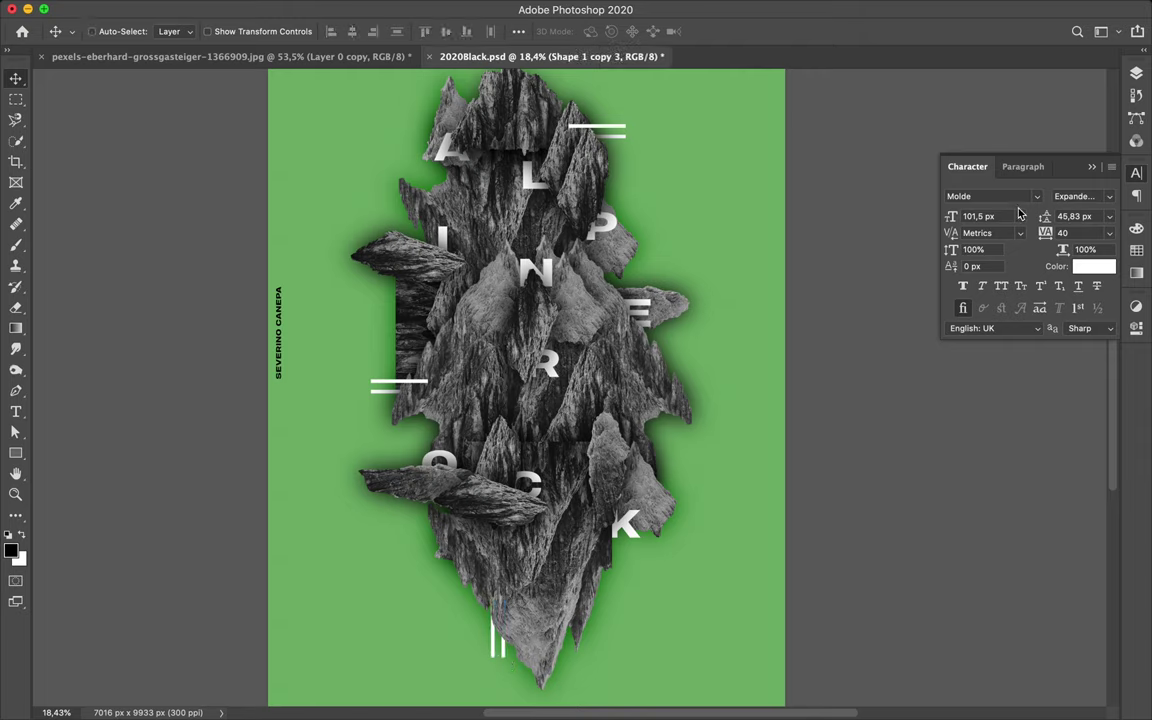
{"action": "left_click", "coordinate": [1136, 76]}
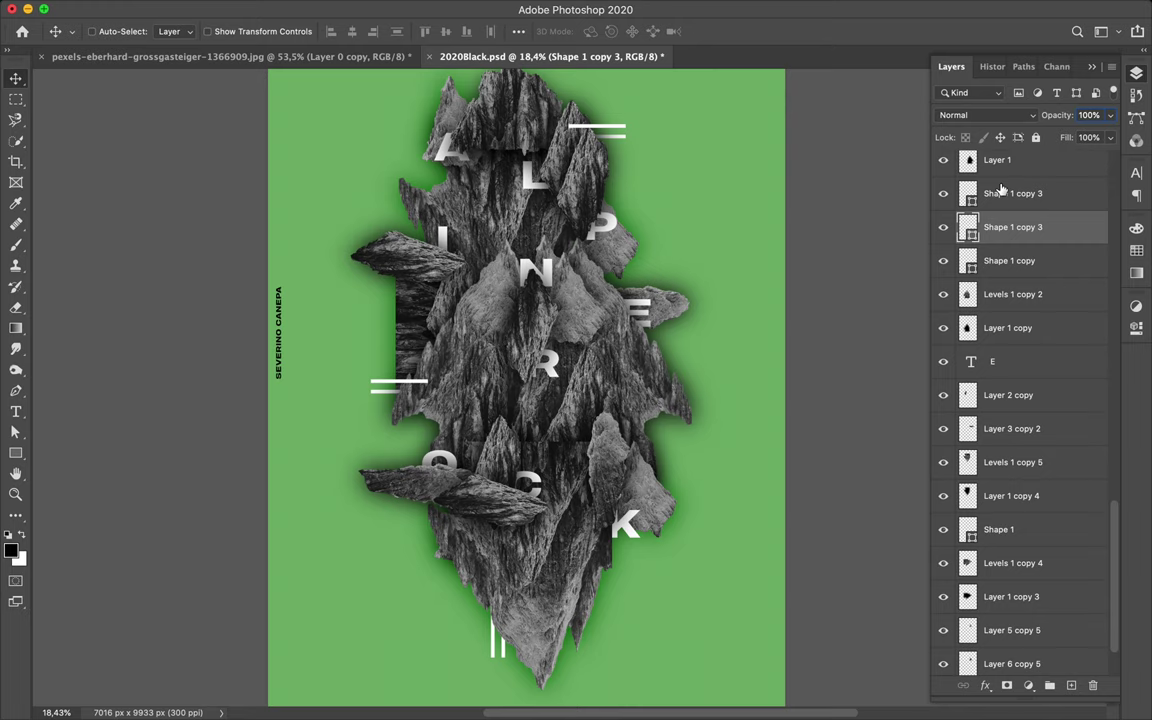
Step: Raise the Shape 1 copy 3 lines layer near the top of the stack
{"action": "scroll", "coordinate": [1010, 400], "scroll_direction": "up", "scroll_amount": 3}
{"action": "left_click_drag", "start_coordinate": [1021, 464], "coordinate": [1019, 137]}
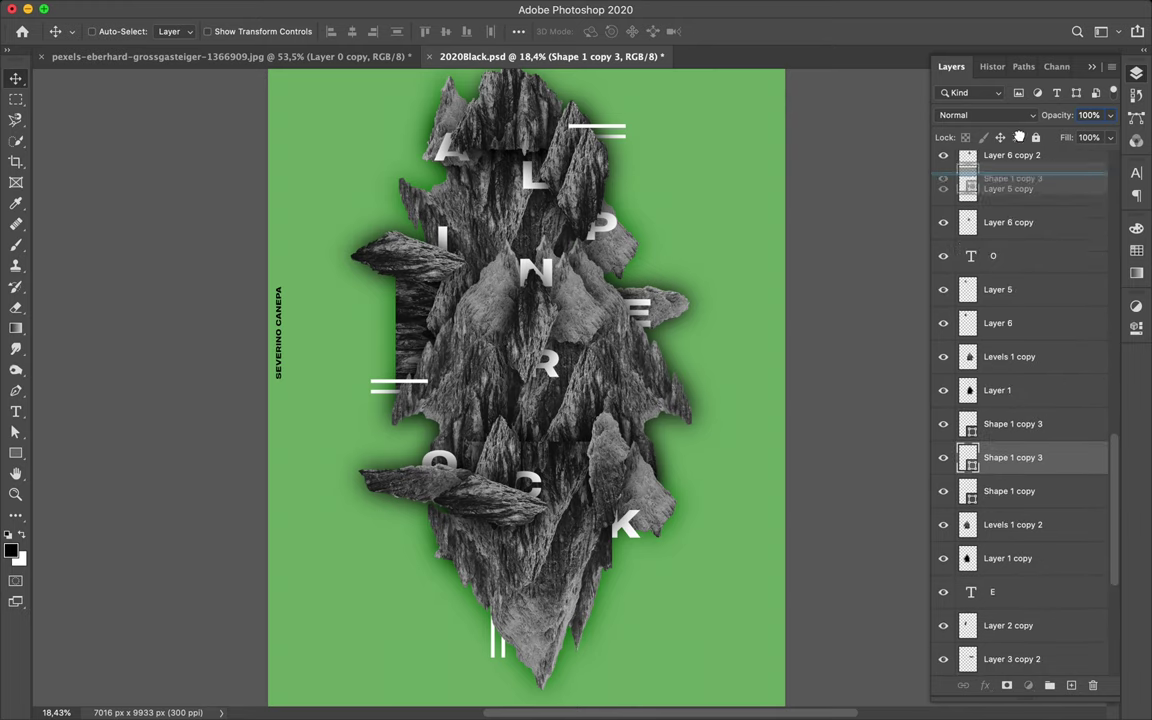
{"action": "left_click_drag", "start_coordinate": [1019, 137], "coordinate": [1021, 184]}
{"action": "scroll", "coordinate": [1021, 184], "scroll_direction": "up", "scroll_amount": 5}
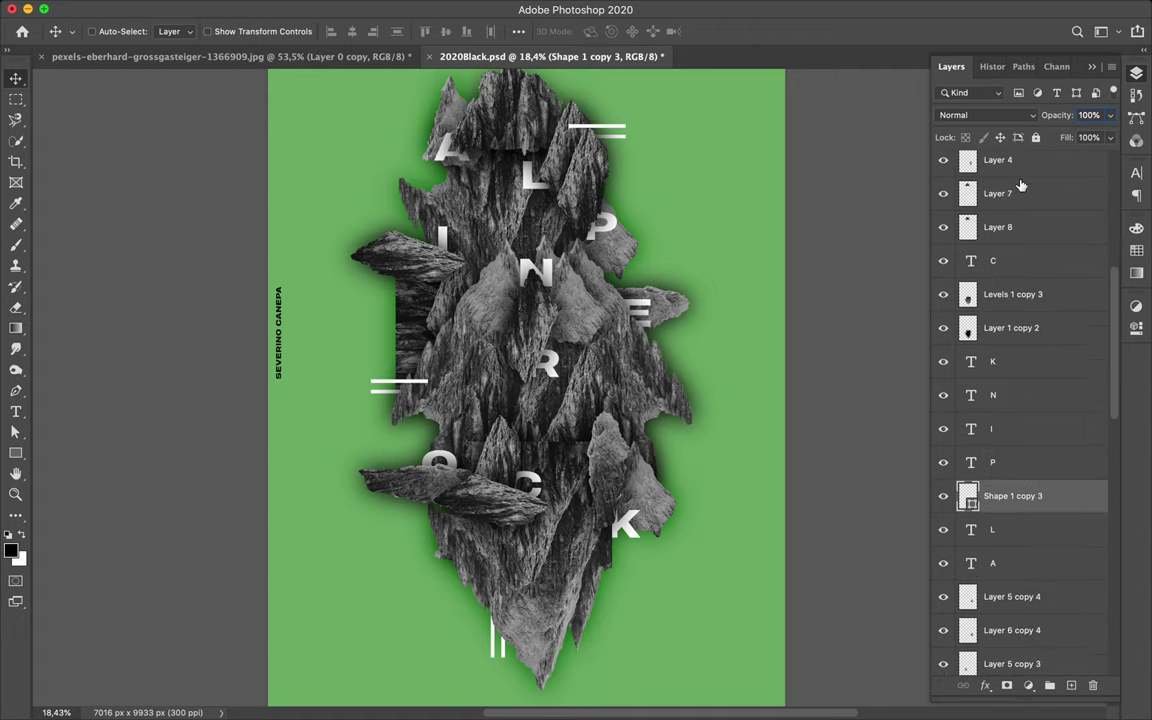
{"action": "left_click_drag", "start_coordinate": [1030, 496], "coordinate": [1027, 190]}
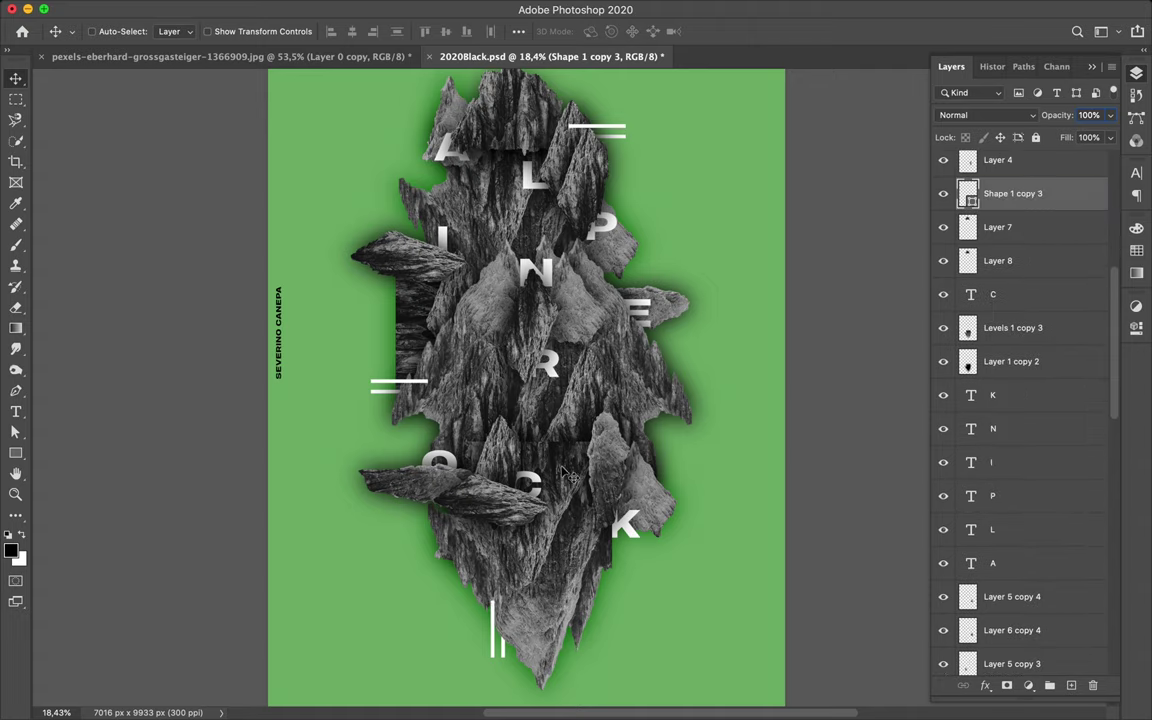
Step: Set Layer 1 copy 2's blend mode to Normal after briefly trying Soft Light
{"action": "left_click", "coordinate": [1005, 361]}
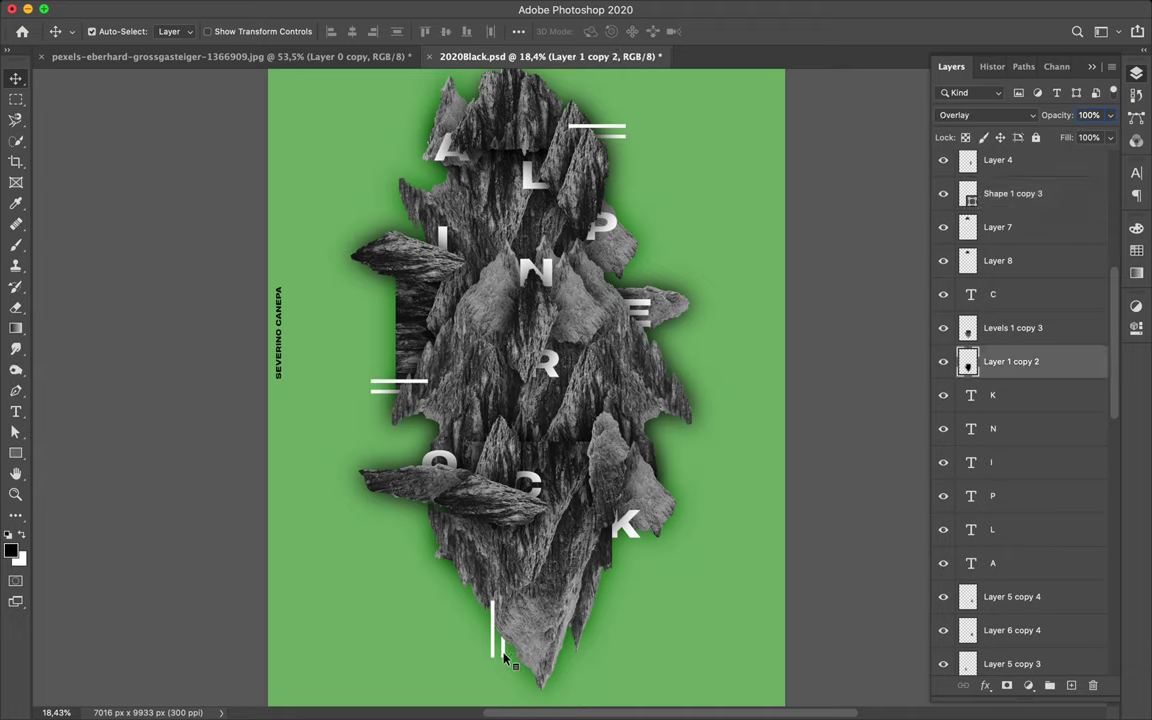
{"action": "key", "text": "ctrl"}
{"action": "left_click", "coordinate": [1020, 118]}
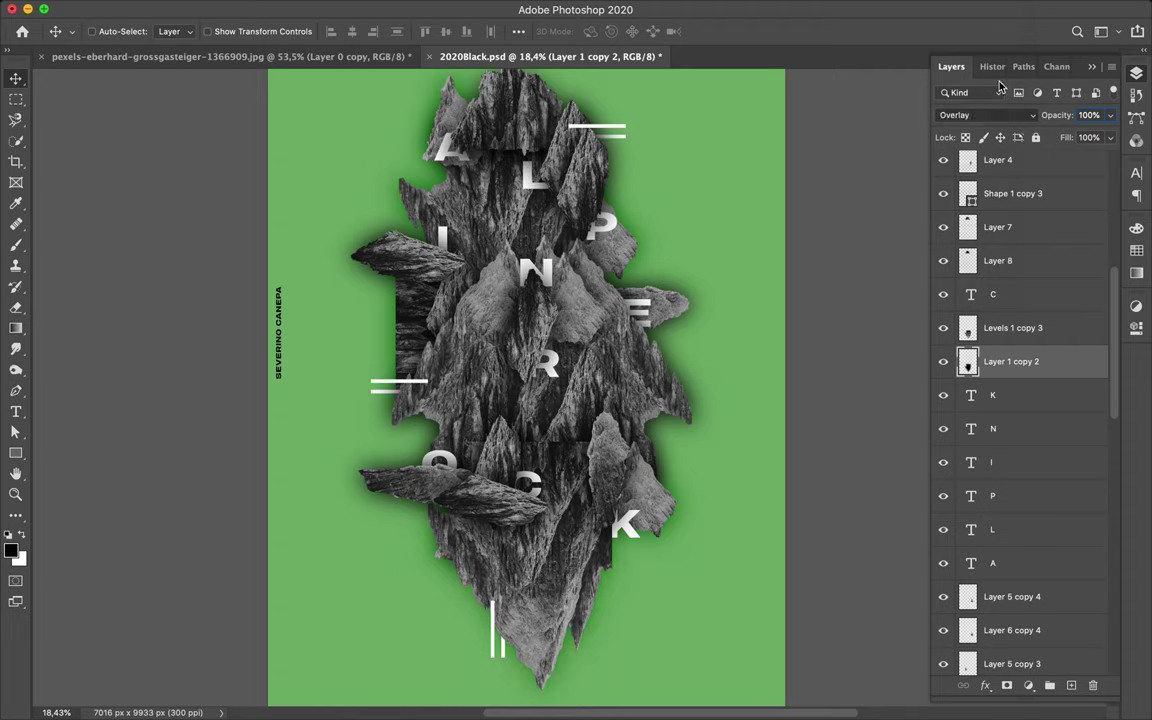
{"action": "left_click", "coordinate": [1004, 118]}
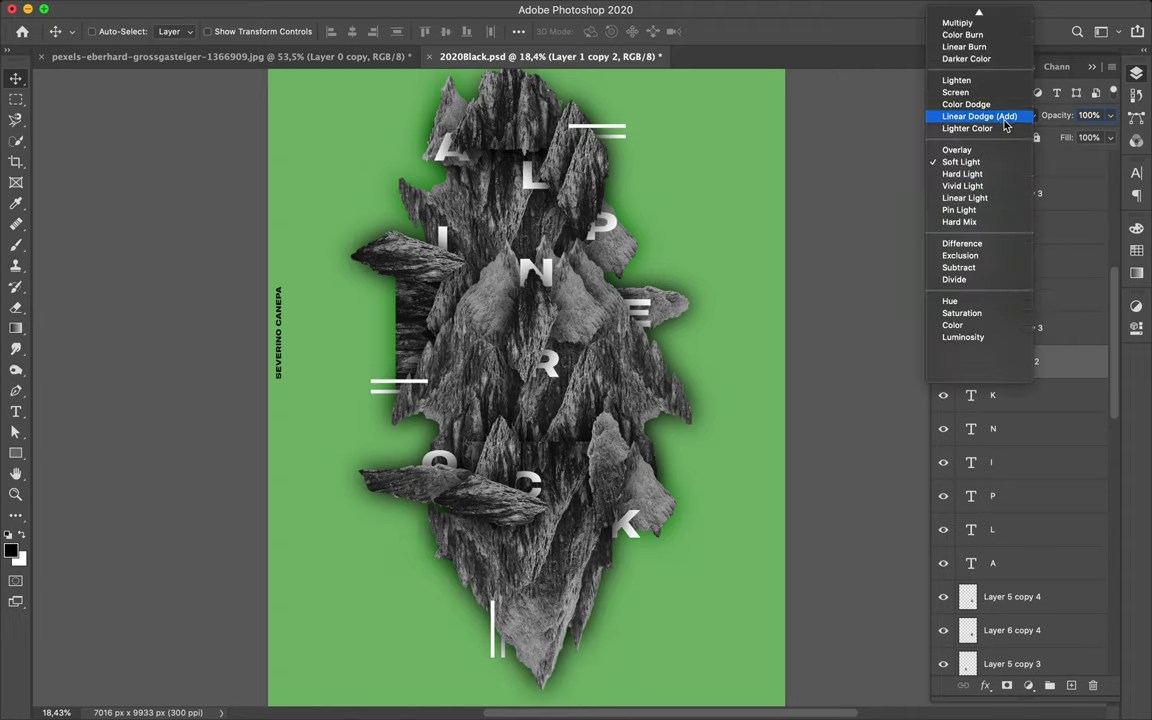
{"action": "left_click", "coordinate": [977, 17]}
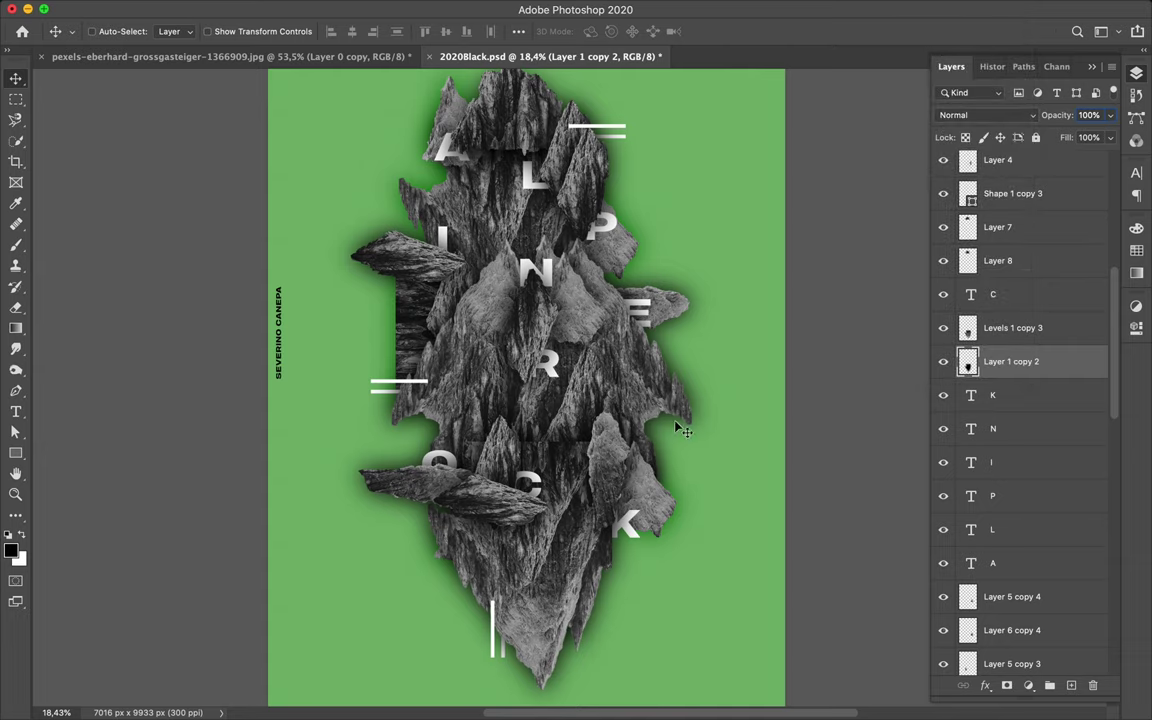
{"action": "scroll", "coordinate": [727, 349], "scroll_direction": "up", "scroll_amount": 2}
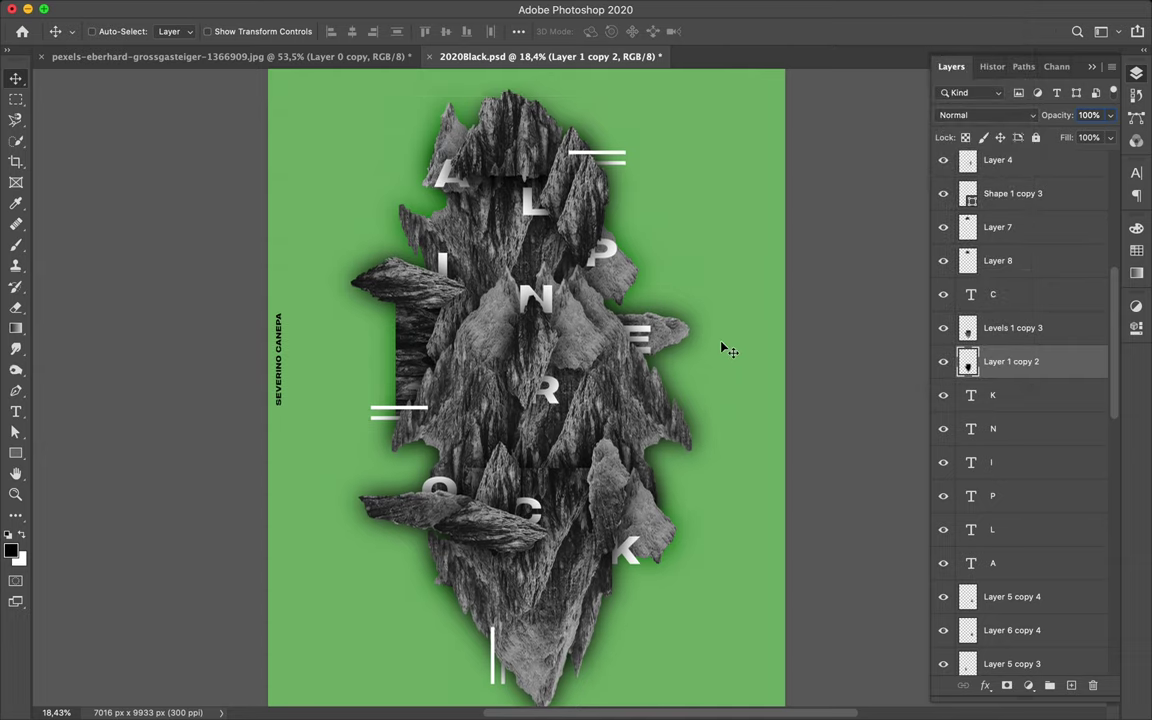
{"action": "key", "text": "super"}
Step: Add a second vertical line and copy the horizontal white double lines up toward the poster top
{"action": "left_click_drag", "start_coordinate": [493, 679], "coordinate": [499, 680]}
{"action": "left_click", "coordinate": [376, 413]}
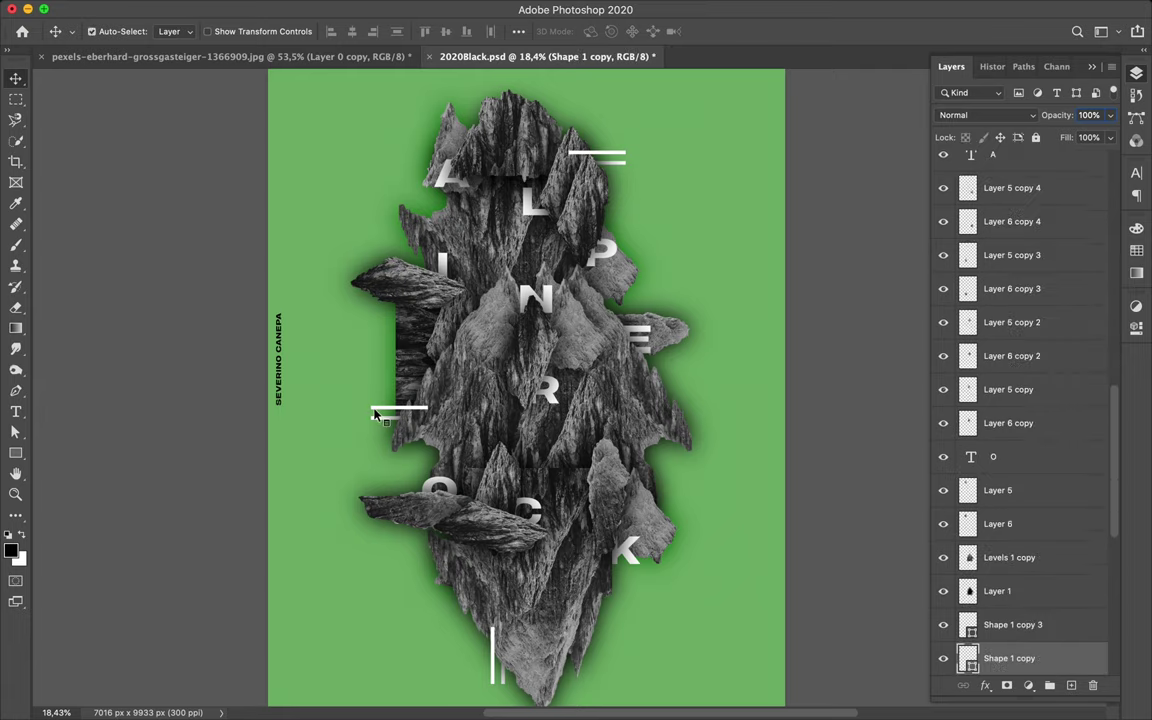
{"action": "left_click", "coordinate": [373, 420], "text": "shift"}
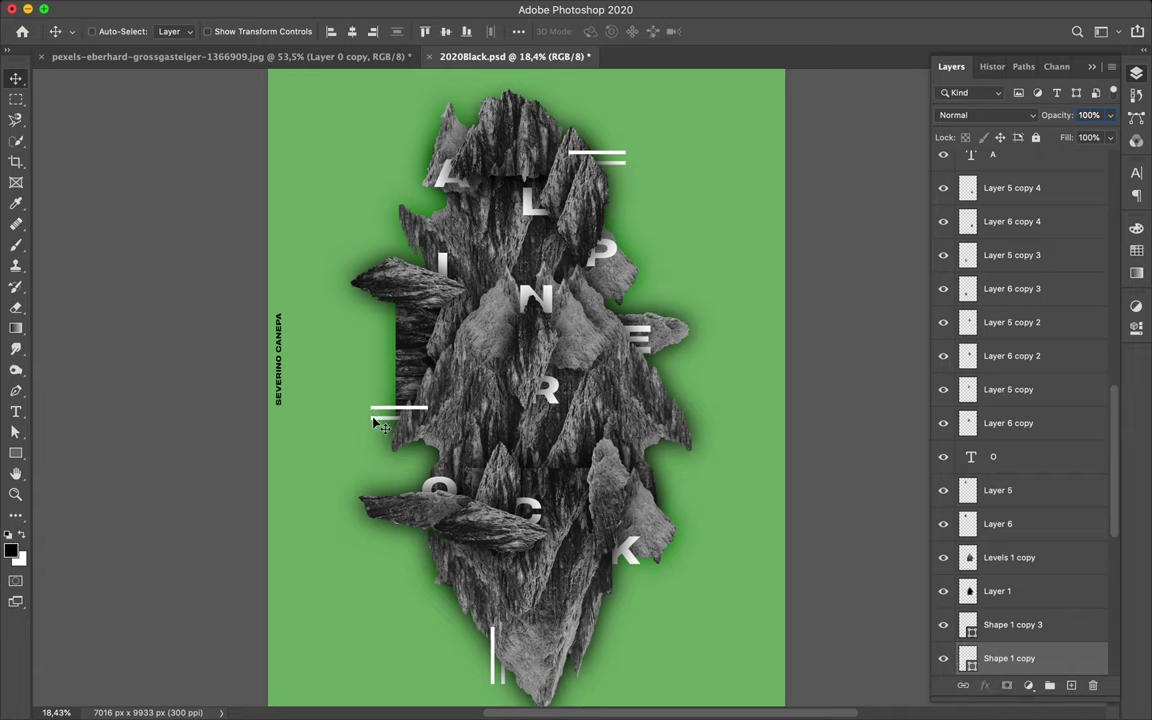
{"action": "mouse_move", "coordinate": [373, 422]}
{"action": "left_mouse_down"}
{"action": "mouse_move", "coordinate": [404, 195]}
{"action": "mouse_move", "coordinate": [503, 145]}
{"action": "left_mouse_up"}
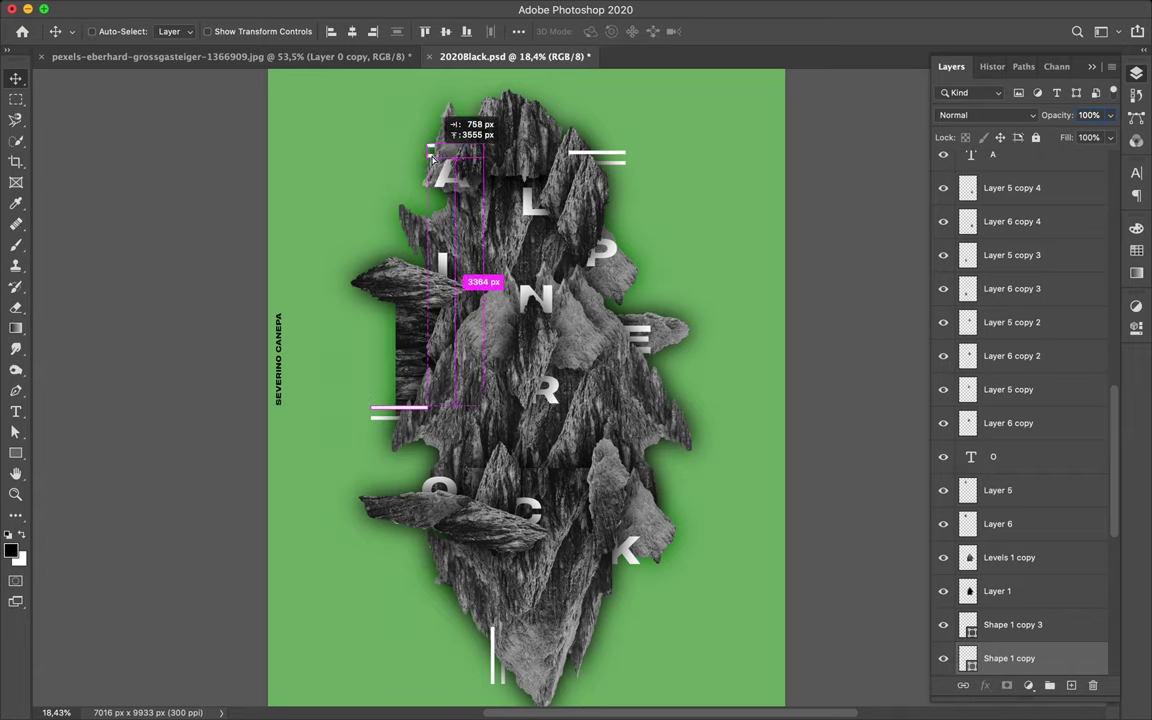
{"action": "mouse_move", "coordinate": [503, 146]}
{"action": "left_mouse_down"}
{"action": "mouse_move", "coordinate": [519, 66]}
{"action": "mouse_move", "coordinate": [550, 118]}
{"action": "left_mouse_up"}
Step: Rotate the copied top lines to vertical and nudge the double line slightly left
{"action": "scroll", "coordinate": [553, 122], "scroll_direction": "up", "scroll_amount": 3}
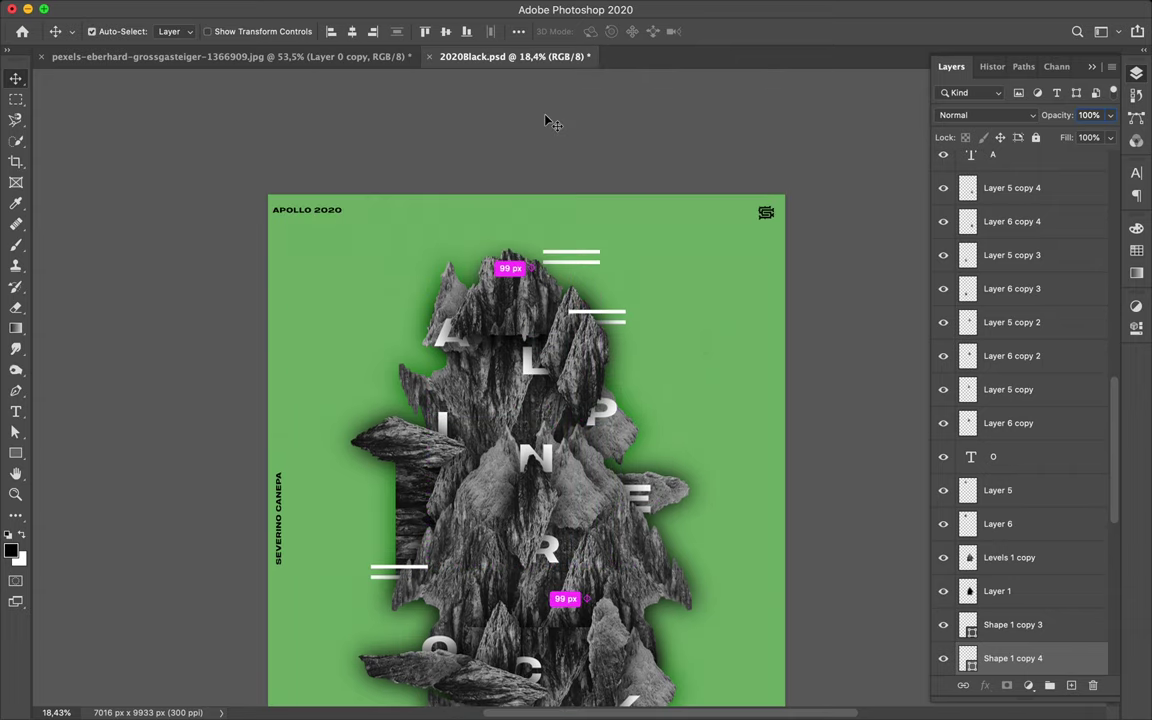
{"action": "key", "text": "ctrl+t"}
{"action": "left_click_drag", "start_coordinate": [538, 240], "coordinate": [605, 202]}
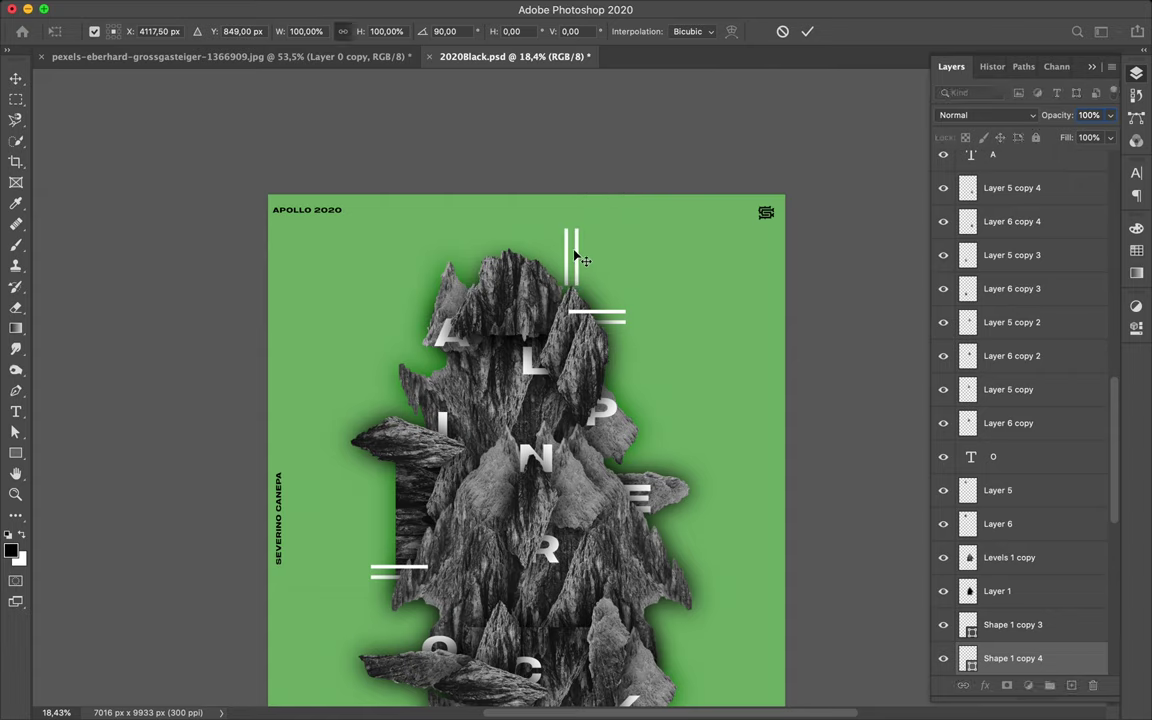
{"action": "key", "text": "Return"}
{"action": "left_click_drag", "start_coordinate": [550, 262], "coordinate": [526, 270]}
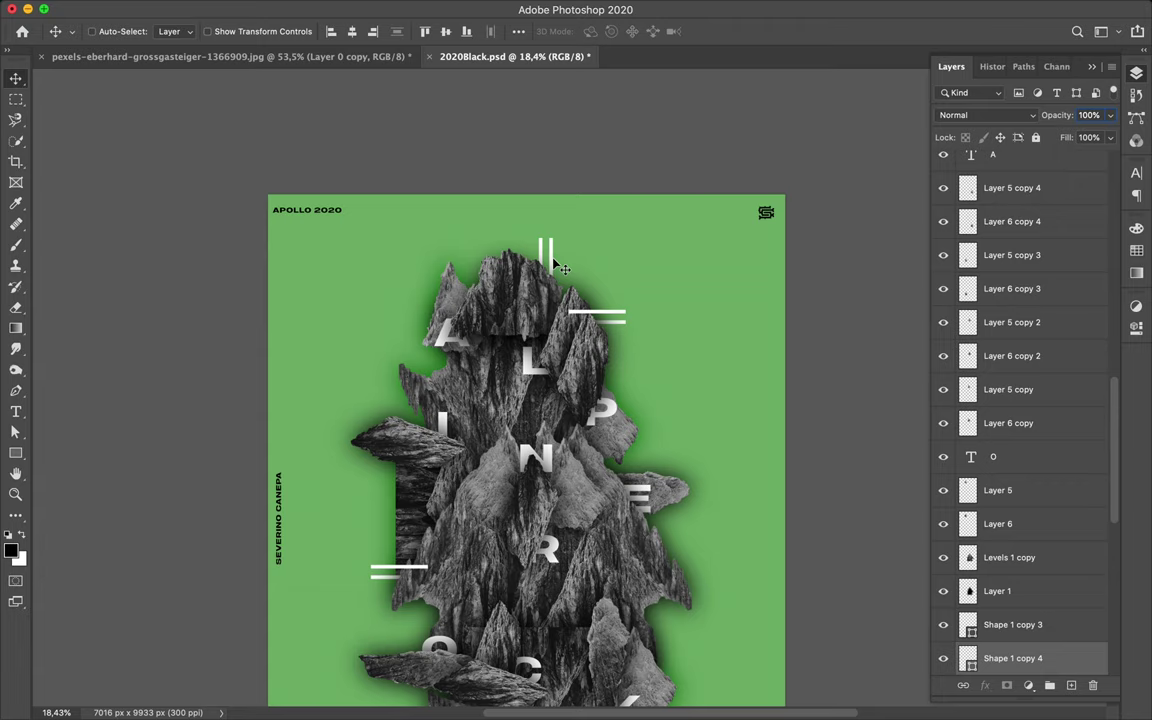
Step: Move Shape 1 copy 4 lower in the layer stack and set Layer 8 back to Normal blending
{"action": "scroll", "coordinate": [957, 400], "scroll_direction": "down", "scroll_amount": 5}
{"action": "left_click_drag", "start_coordinate": [1025, 170], "coordinate": [1025, 617]}
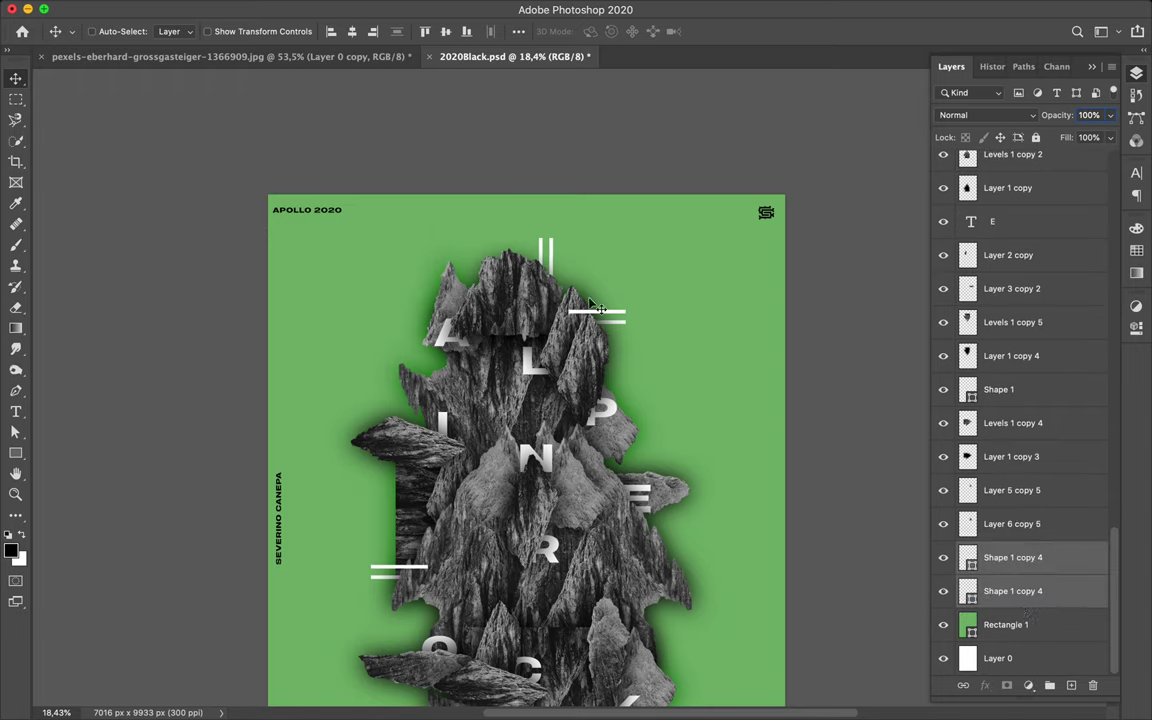
{"action": "left_click", "coordinate": [998, 160]}
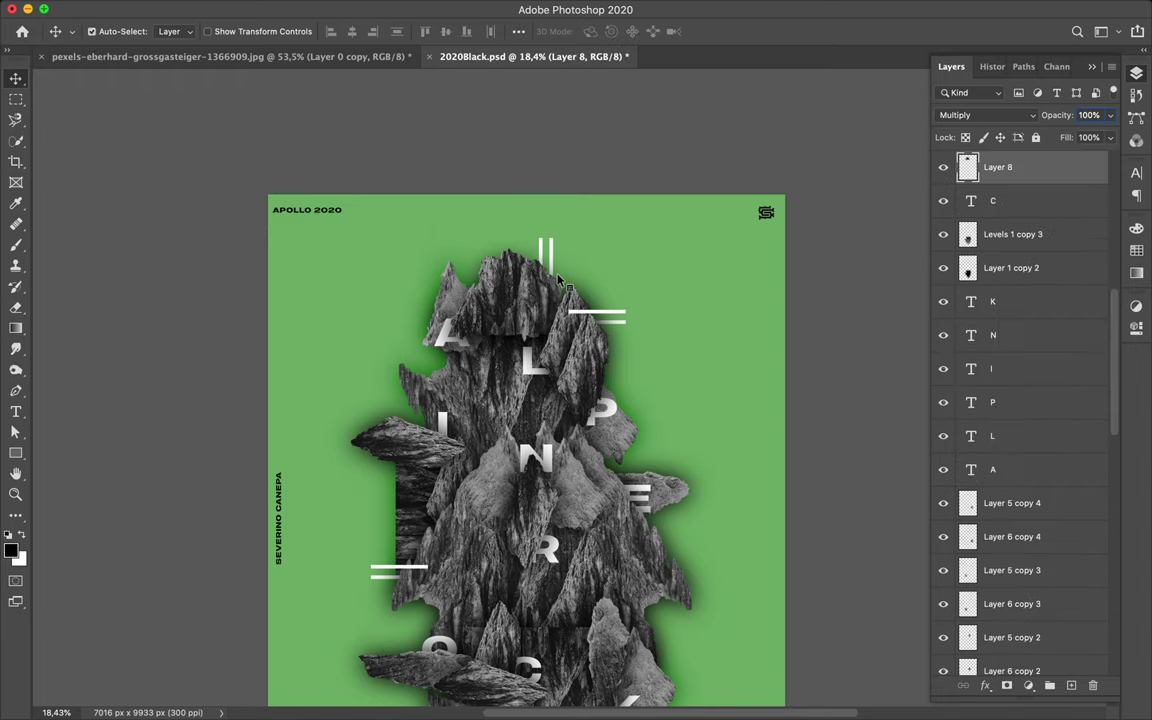
{"action": "left_click", "coordinate": [1020, 116]}
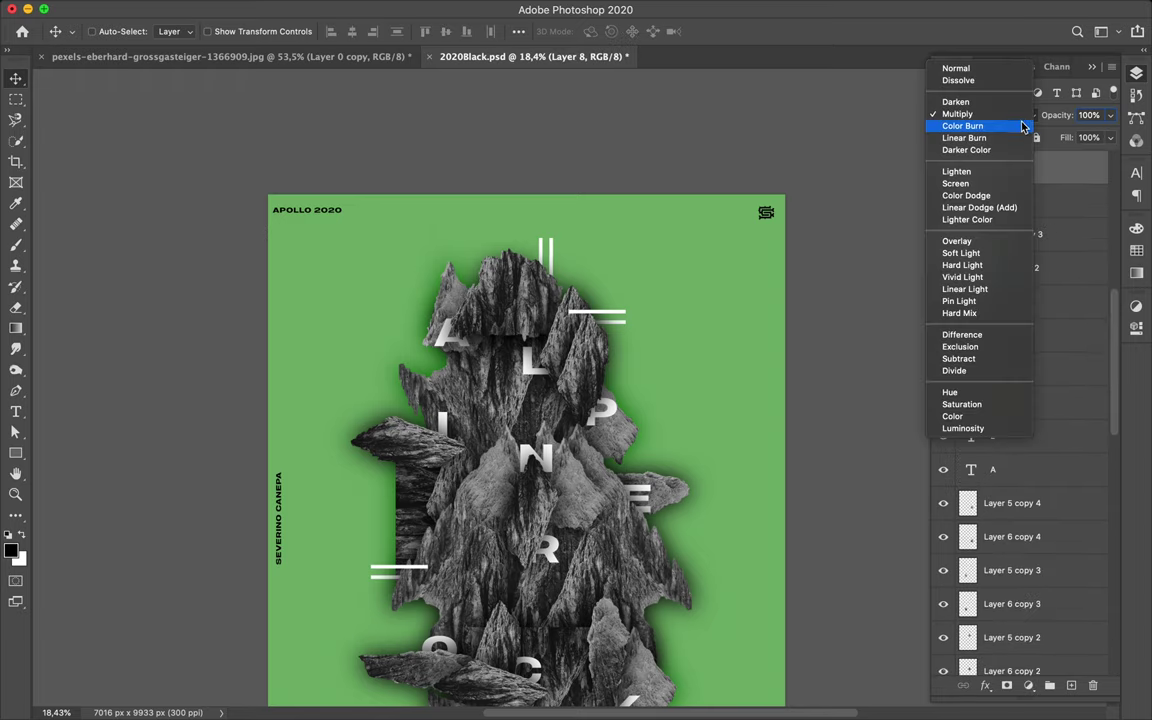
{"action": "left_click", "coordinate": [958, 68]}
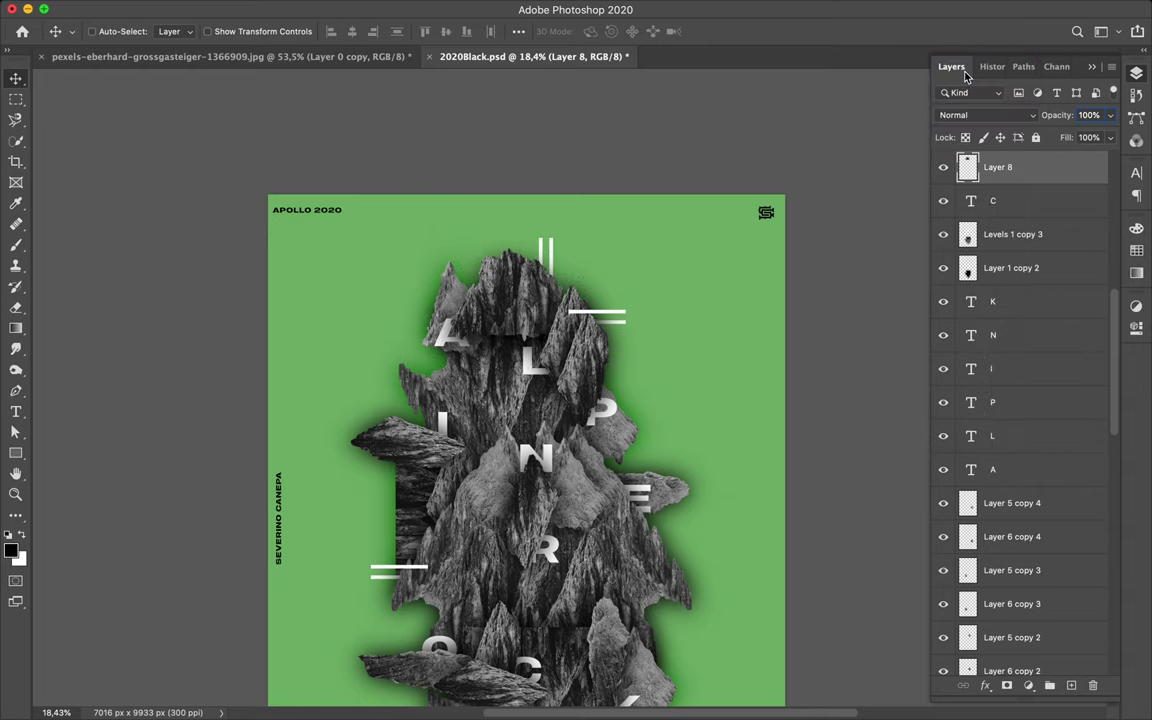
Step: Shift the white vertical bar right and place Shape 1 copy 4 below Layer 4, above Shape 1 copy 3
{"action": "left_click", "coordinate": [542, 243]}
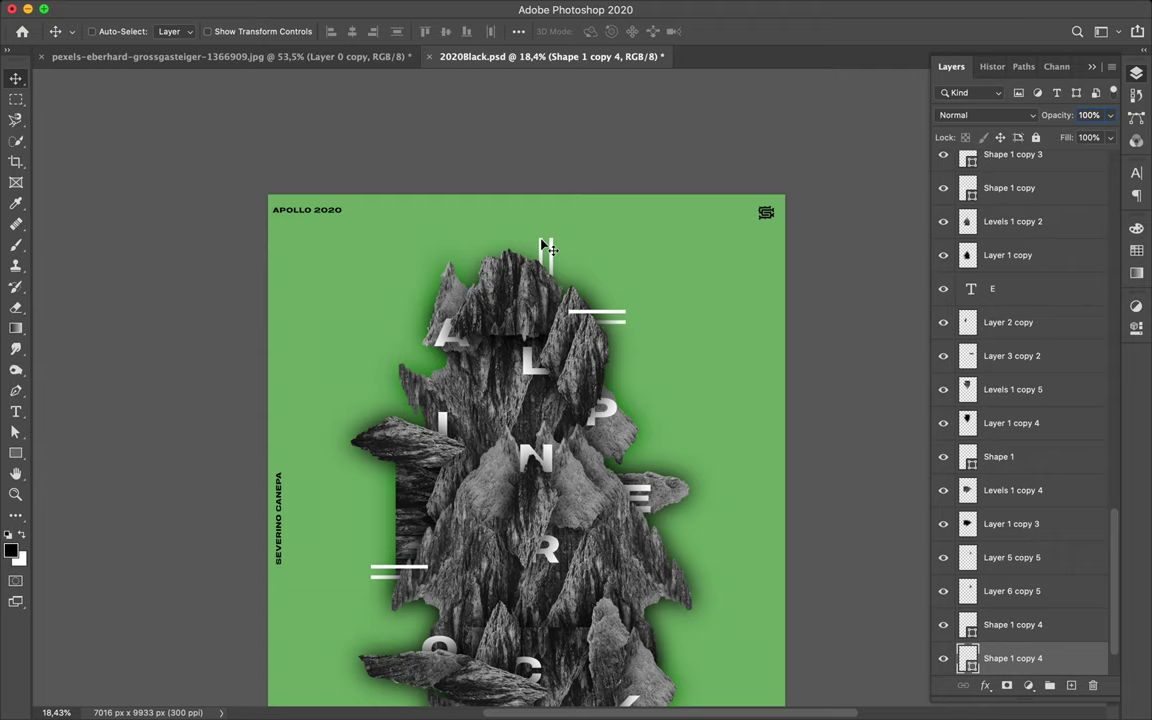
{"action": "left_click_drag", "start_coordinate": [541, 241], "coordinate": [555, 244]}
{"action": "left_click", "coordinate": [548, 245]}
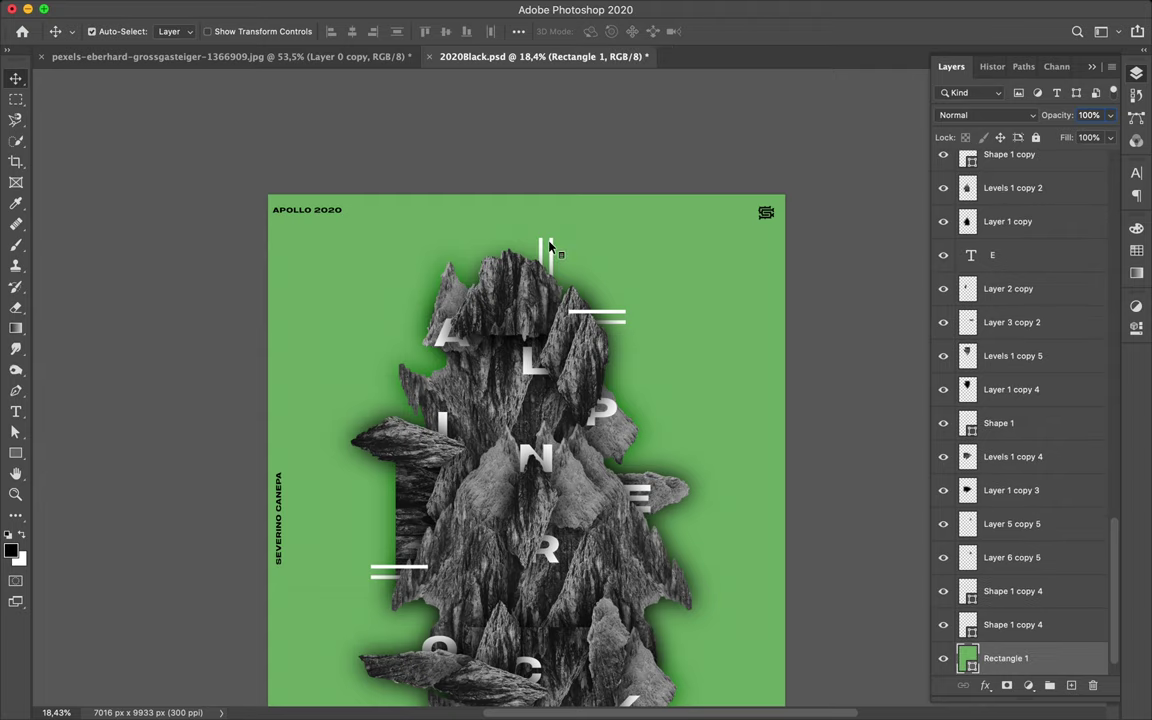
{"action": "left_click_drag", "start_coordinate": [990, 591], "coordinate": [1046, 90]}
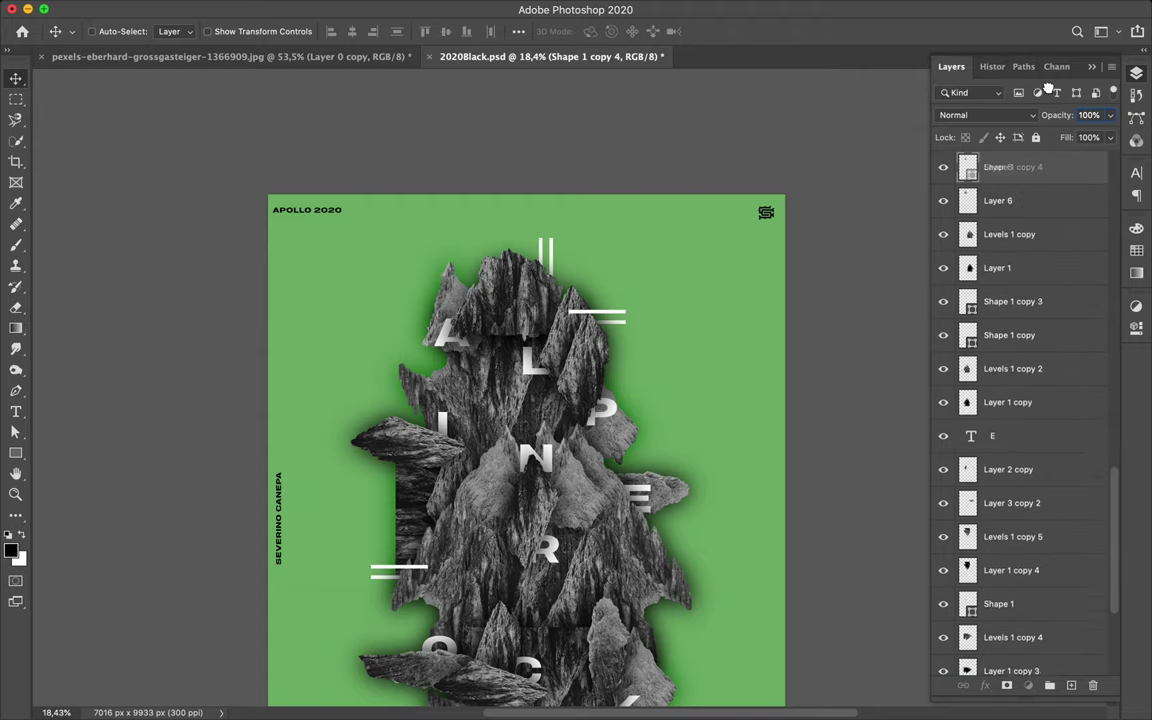
{"action": "left_click_drag", "start_coordinate": [1046, 90], "coordinate": [1044, 175]}
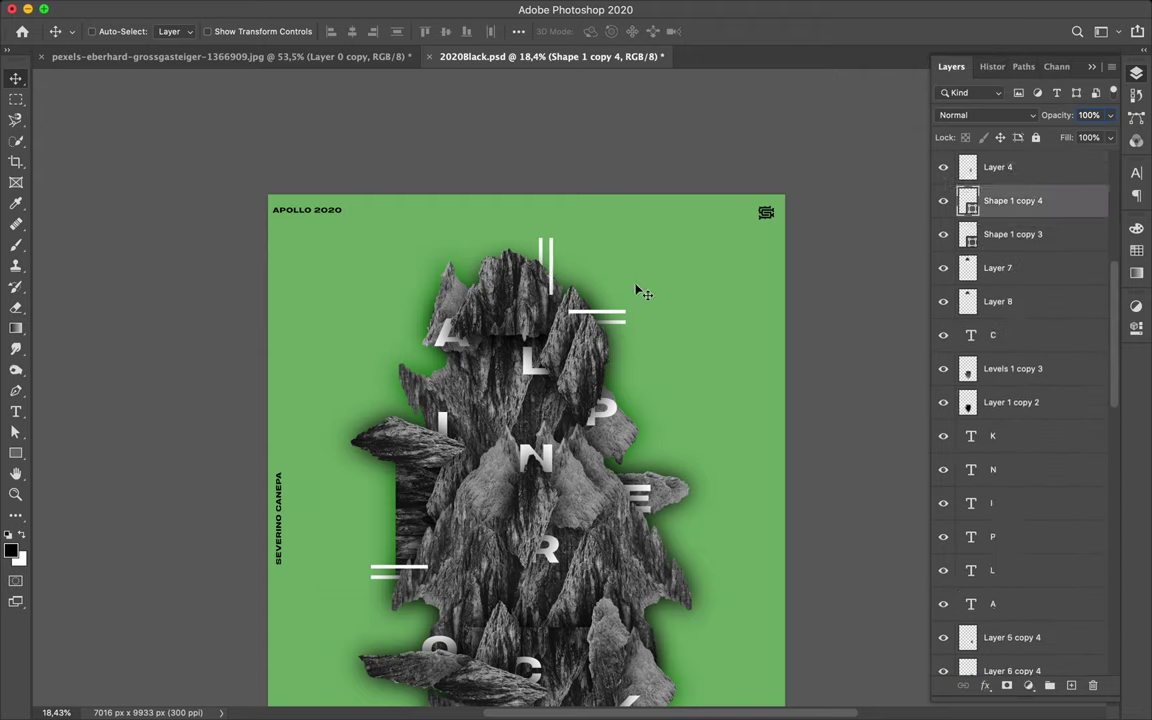
{"action": "scroll", "coordinate": [635, 288], "scroll_direction": "down", "scroll_amount": 5}
{"action": "scroll", "coordinate": [640, 290], "scroll_direction": "down", "scroll_amount": 2}
{"action": "scroll", "coordinate": [640, 290], "scroll_direction": "down", "scroll_amount": 1}
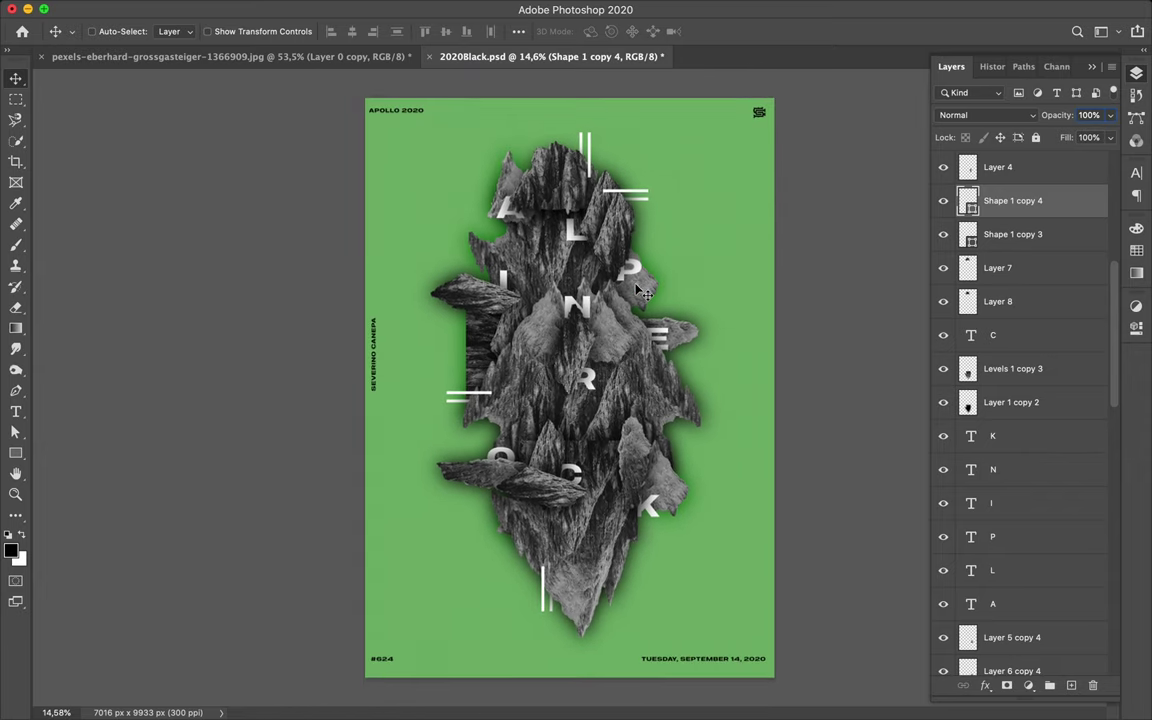
{"action": "left_click", "coordinate": [413, 112]}
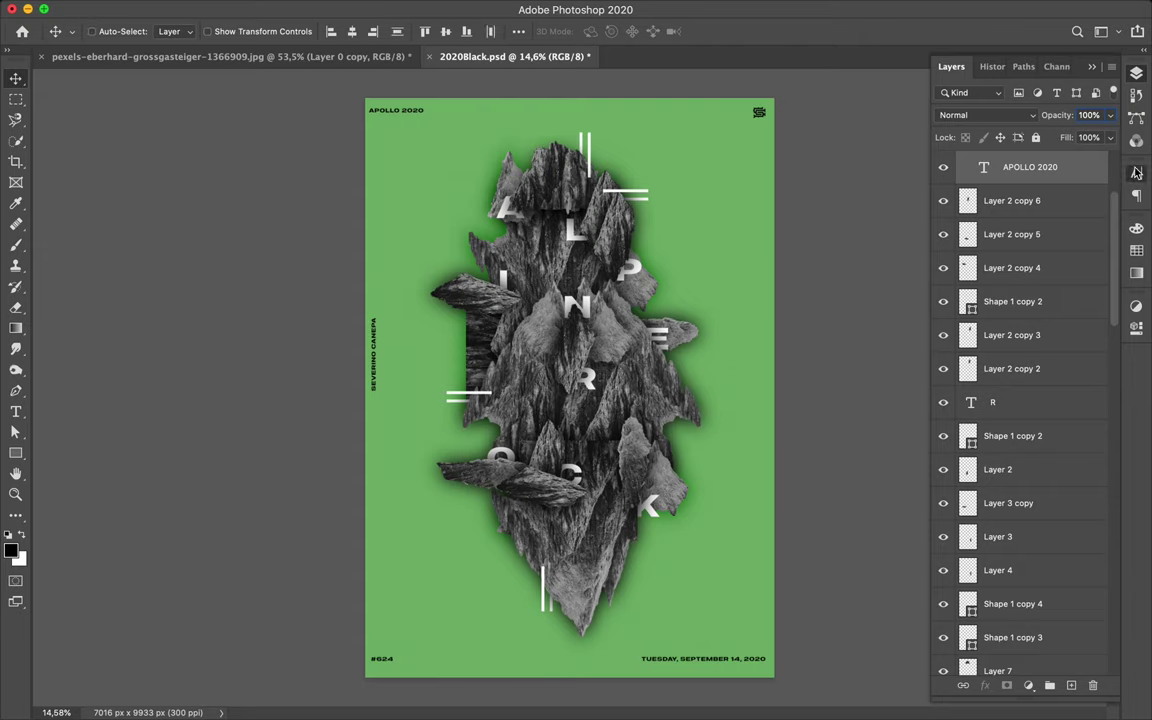
{"action": "left_click", "coordinate": [1136, 172]}
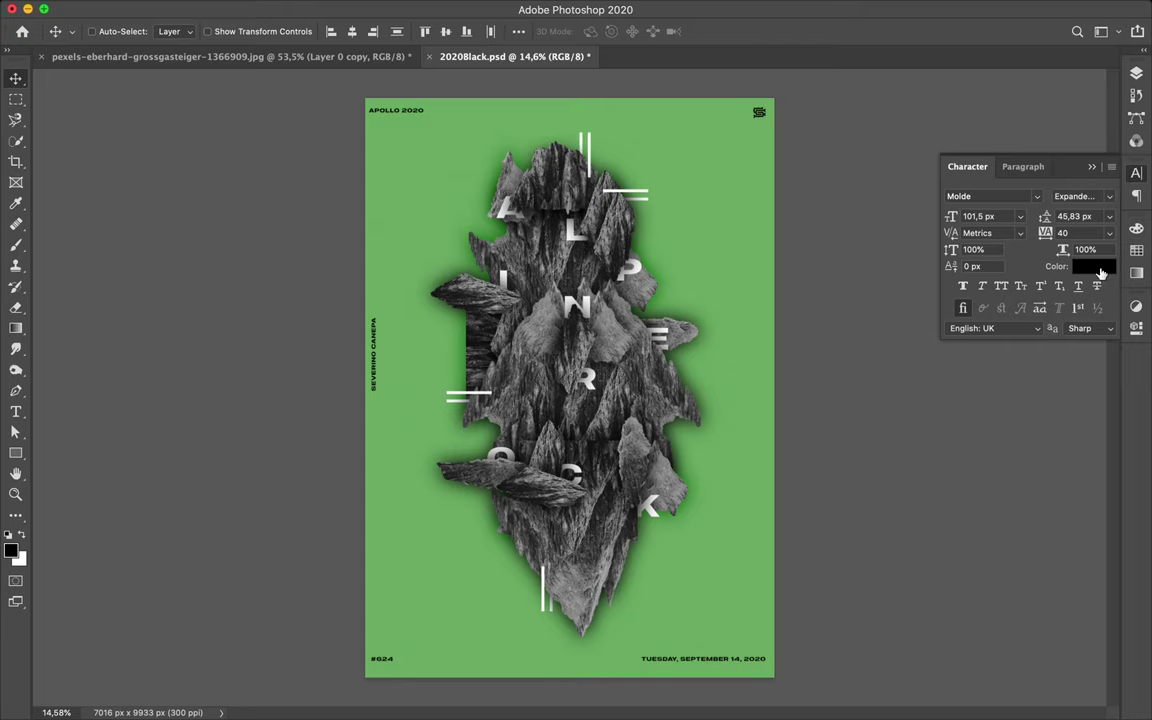
Step: Set the APOLLO 2020 corner text colour to white #ffffff
{"action": "left_click", "coordinate": [1090, 265]}
{"action": "left_click", "coordinate": [738, 345]}
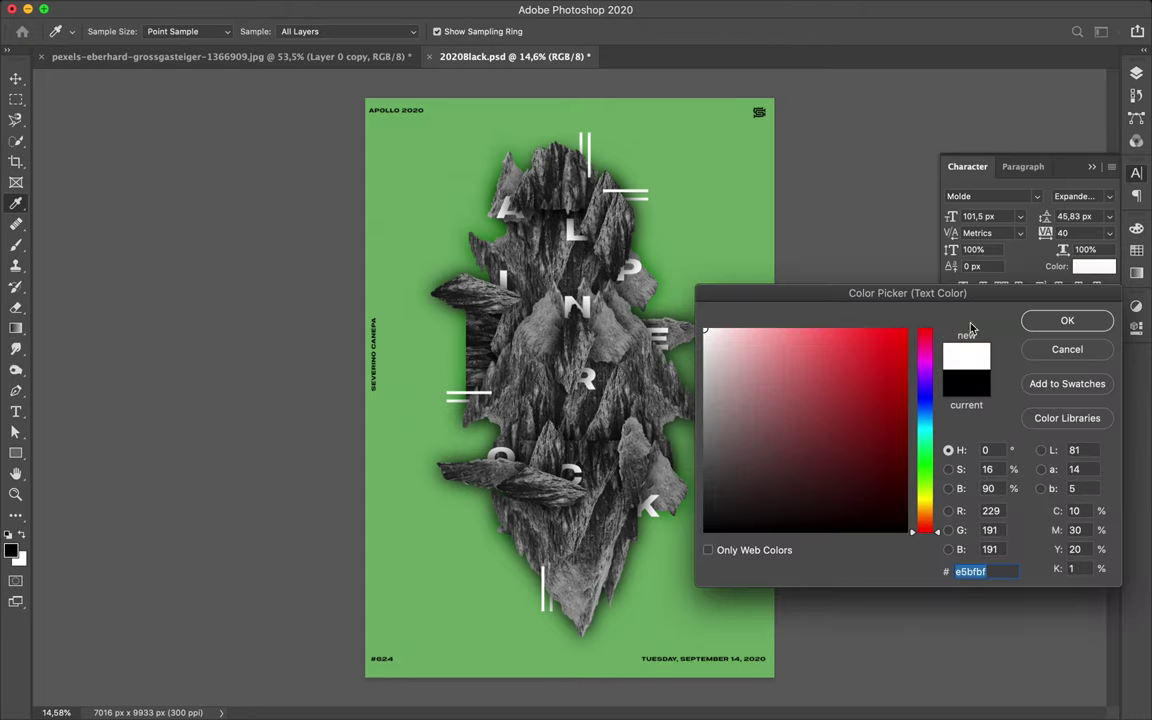
{"action": "type", "text": "ffffff"}
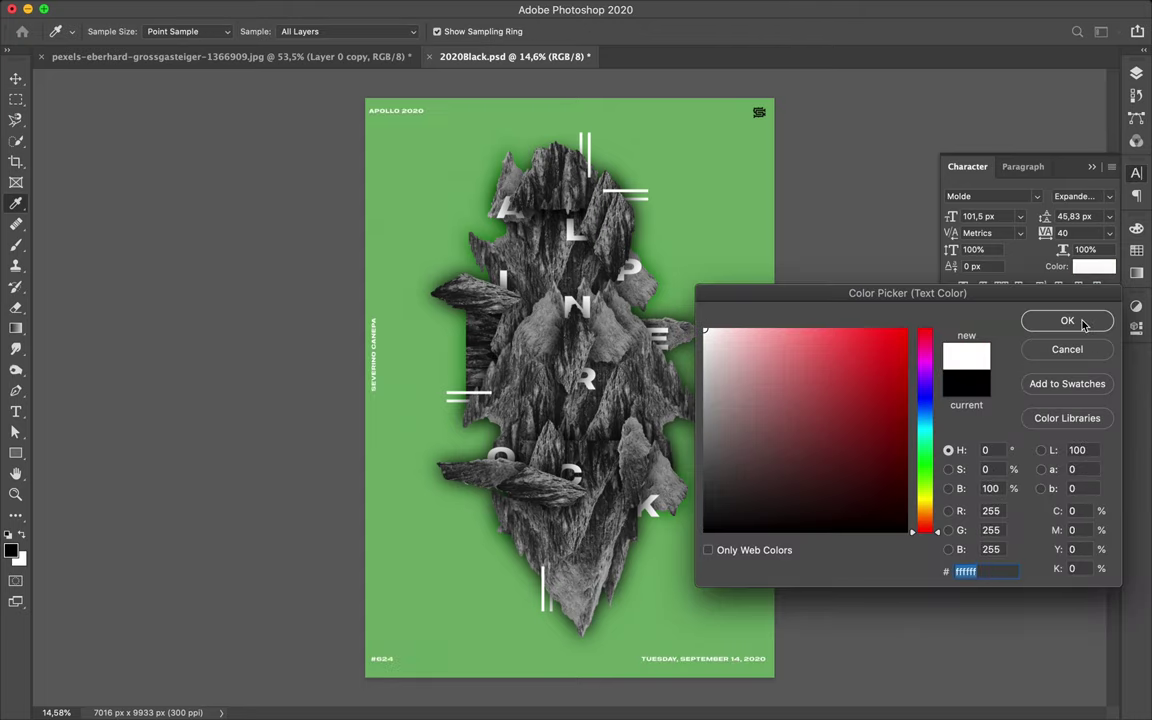
{"action": "key", "text": "Return"}
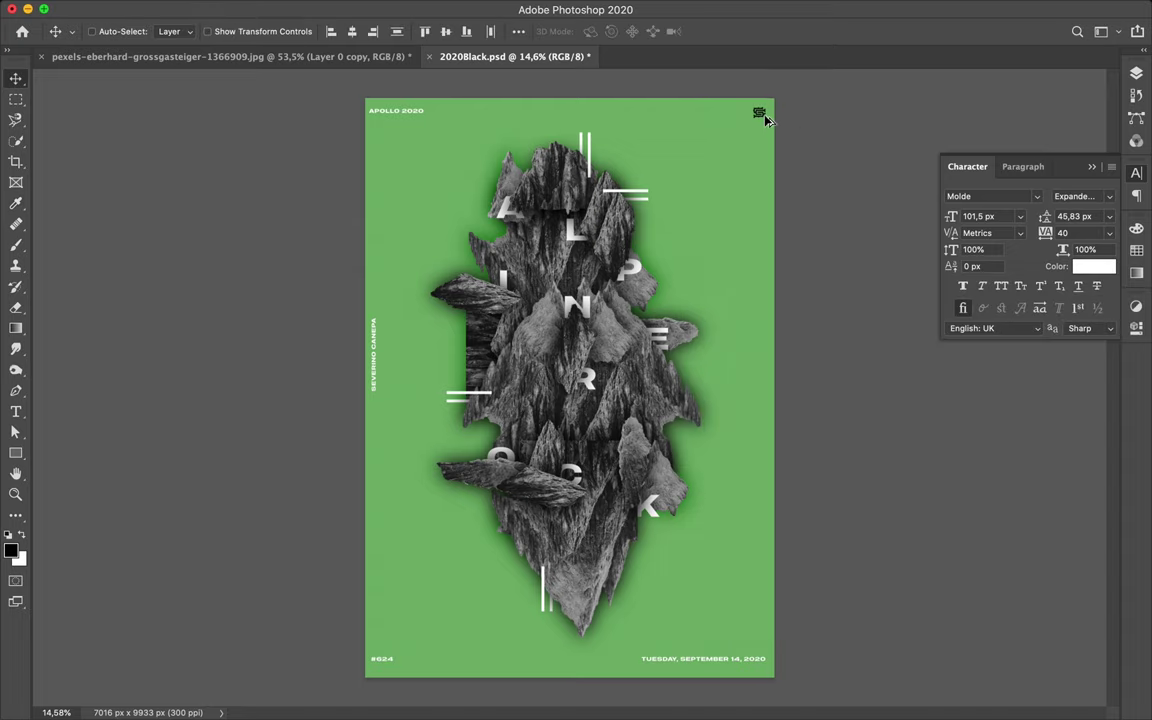
Step: Load the top-right logo outline as a selection on a new layer, with white as the paint colour
{"action": "left_click", "coordinate": [760, 114], "text": "ctrl"}
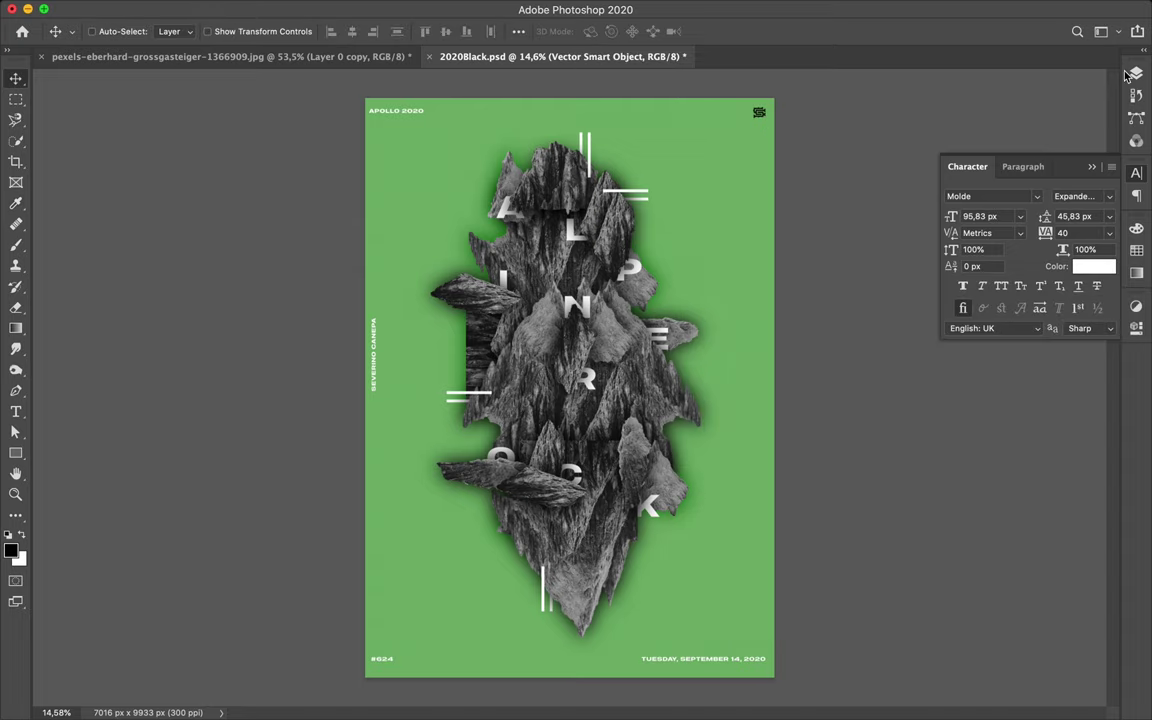
{"action": "left_click", "coordinate": [1136, 74]}
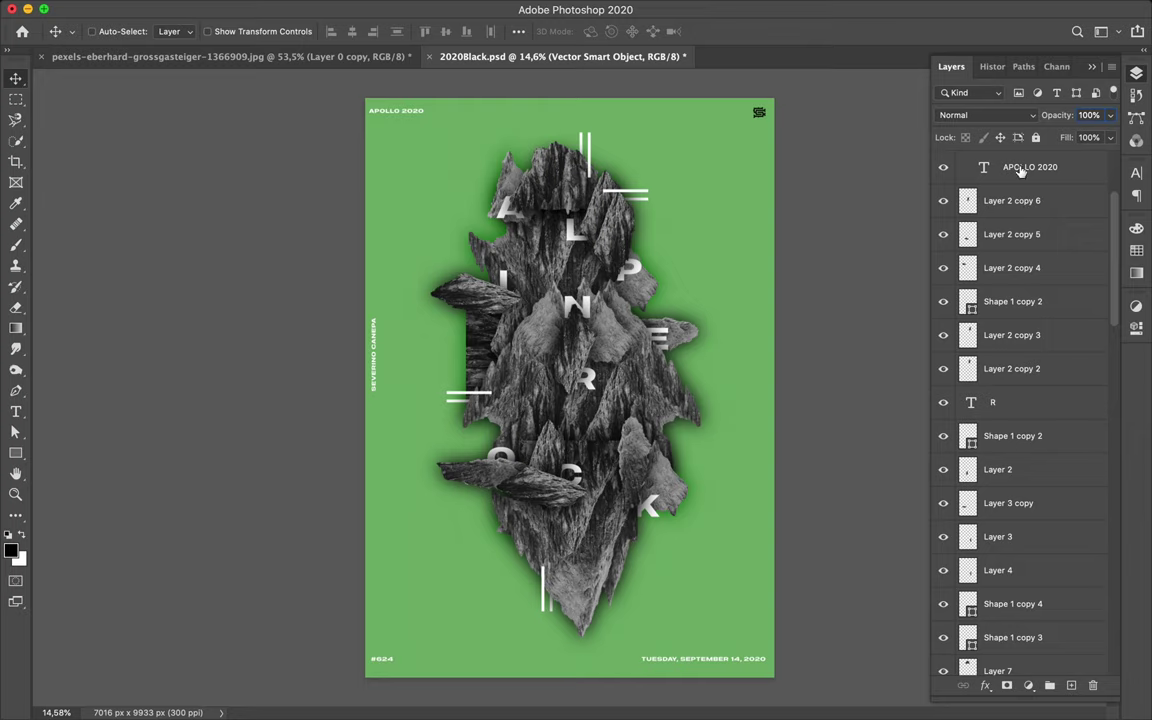
{"action": "scroll", "coordinate": [1036, 268], "scroll_direction": "up", "scroll_amount": 3}
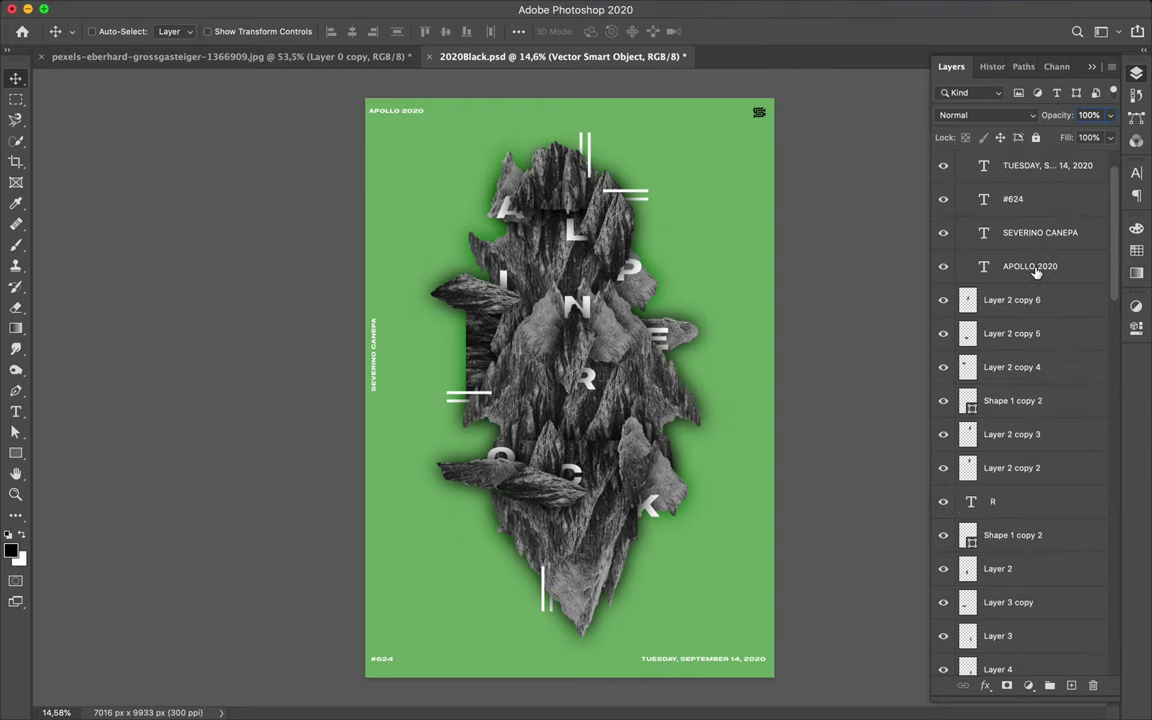
{"action": "scroll", "coordinate": [1036, 272], "scroll_direction": "up", "scroll_amount": 2}
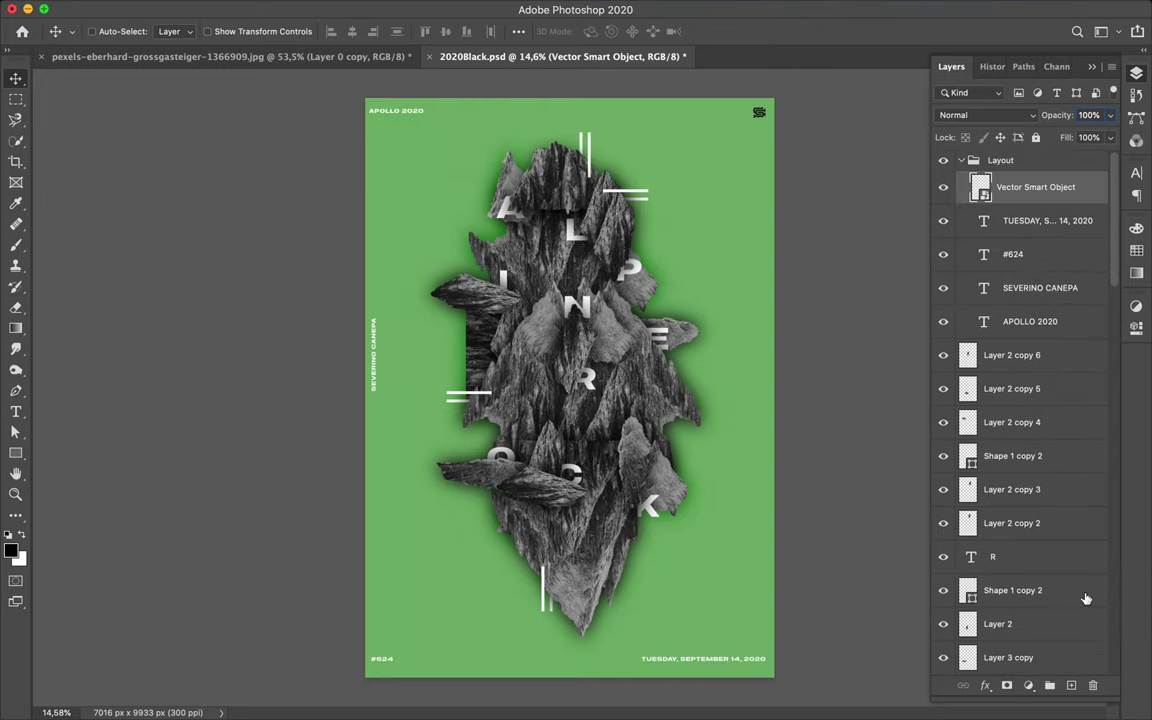
{"action": "left_click", "coordinate": [1078, 685]}
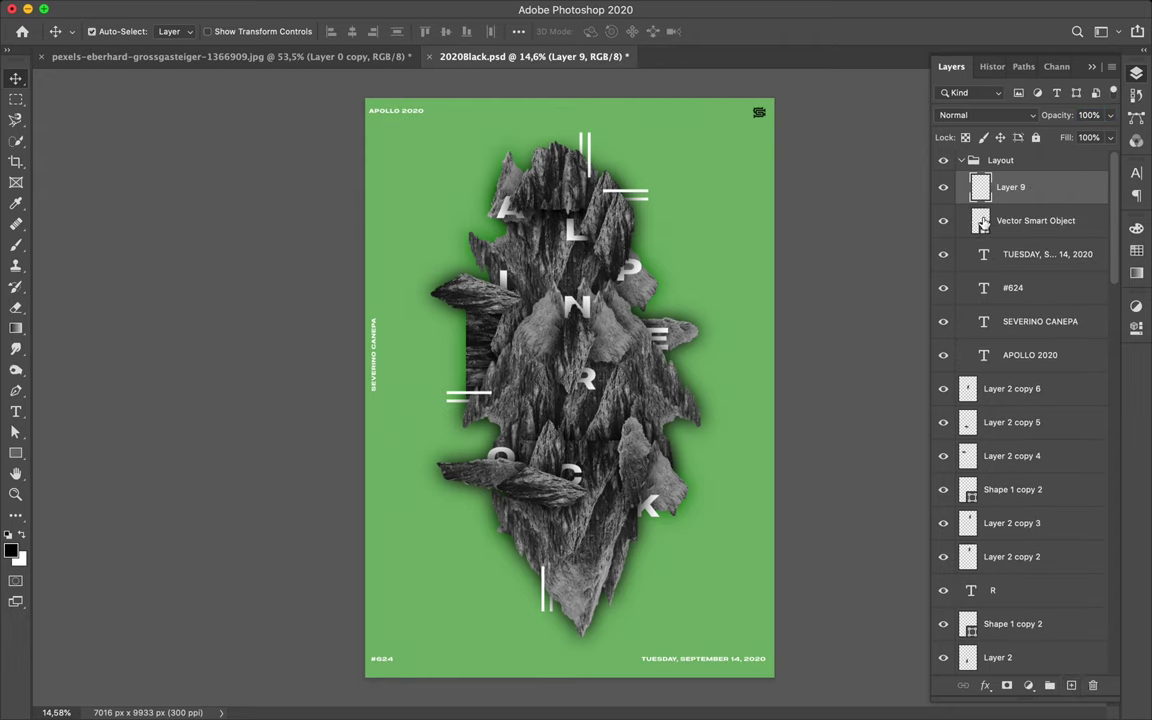
{"action": "left_click", "coordinate": [975, 222], "text": "ctrl"}
{"action": "key", "text": "b"}
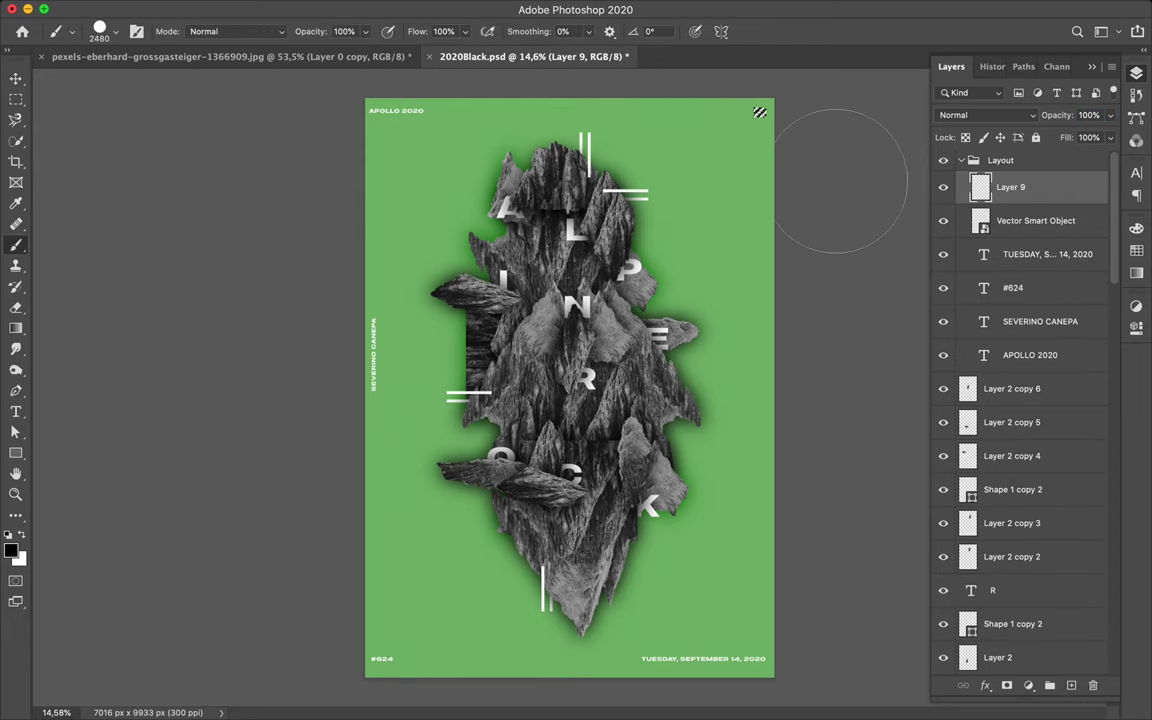
{"action": "key", "text": "x"}
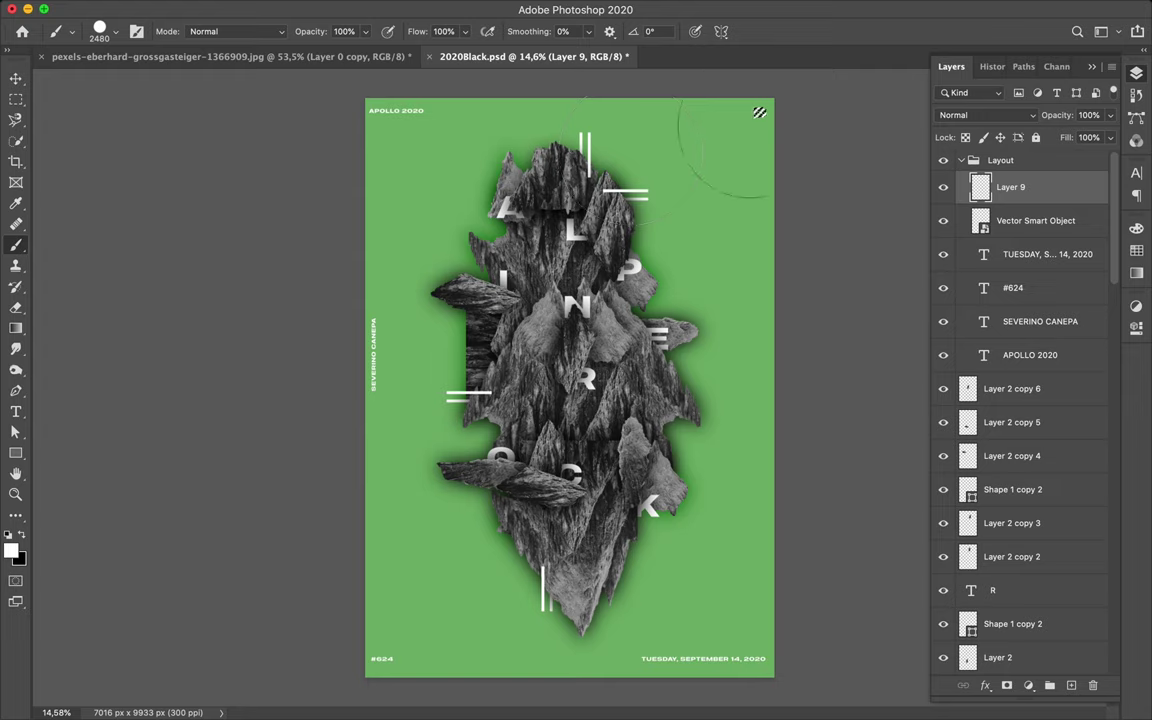
{"action": "key", "text": "m"}
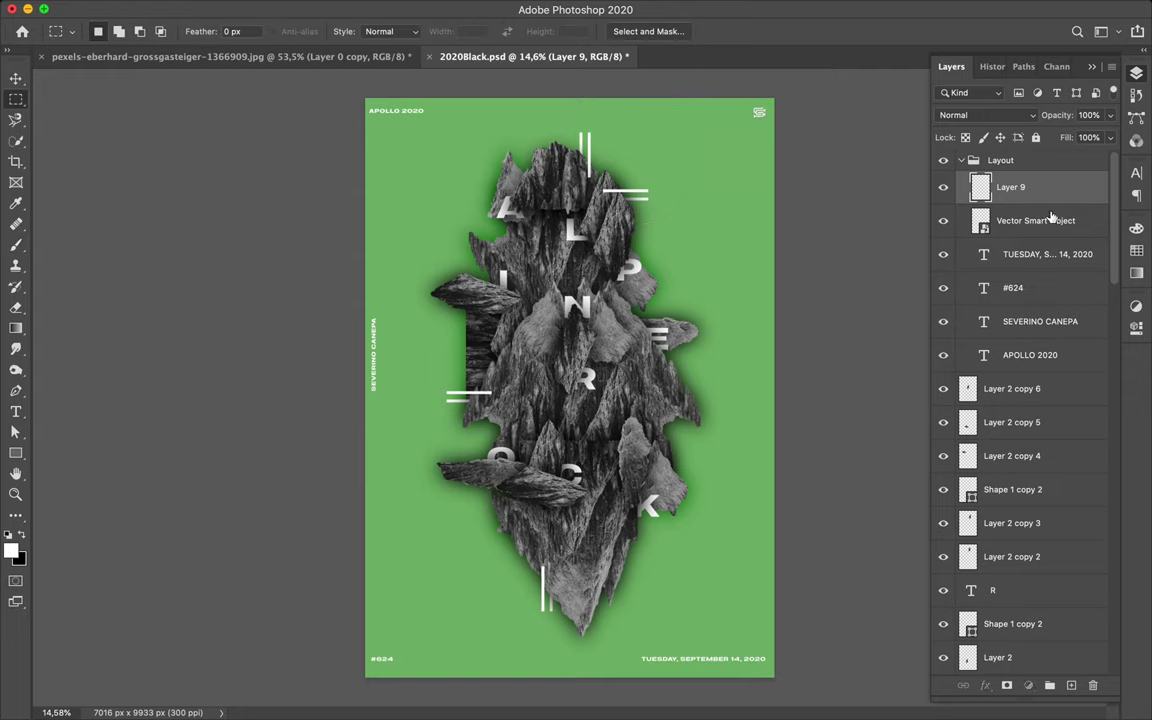
Step: Delete the original logo layer and save the poster as 2020Black.psd
{"action": "left_click", "coordinate": [1043, 214]}
{"action": "key", "text": "Delete"}
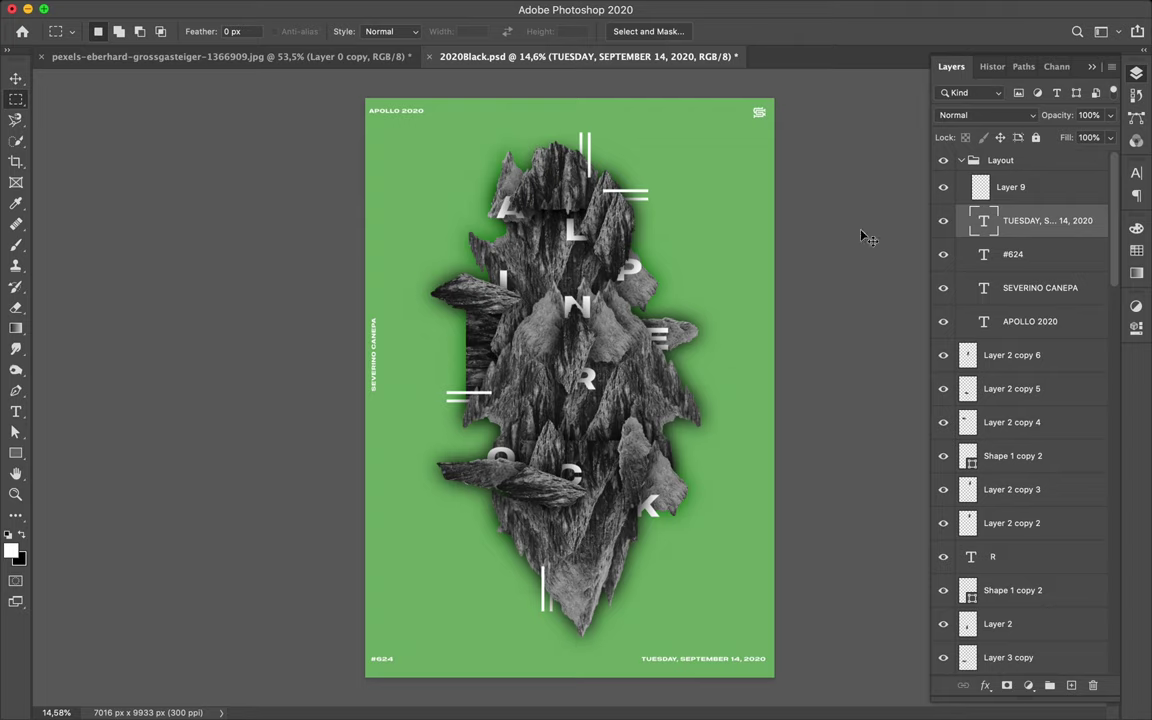
{"action": "key", "text": "ctrl+s"}
{"action": "key", "text": "v"}
{"action": "left_click", "coordinate": [741, 272]}
Step: Duplicate the green Rectangle 1 background and apply Add Noise to the copy
{"action": "scroll", "coordinate": [1025, 600], "scroll_direction": "down", "scroll_amount": 1}
{"action": "left_click_drag", "start_coordinate": [1025, 641], "coordinate": [1027, 626], "text": "alt"}
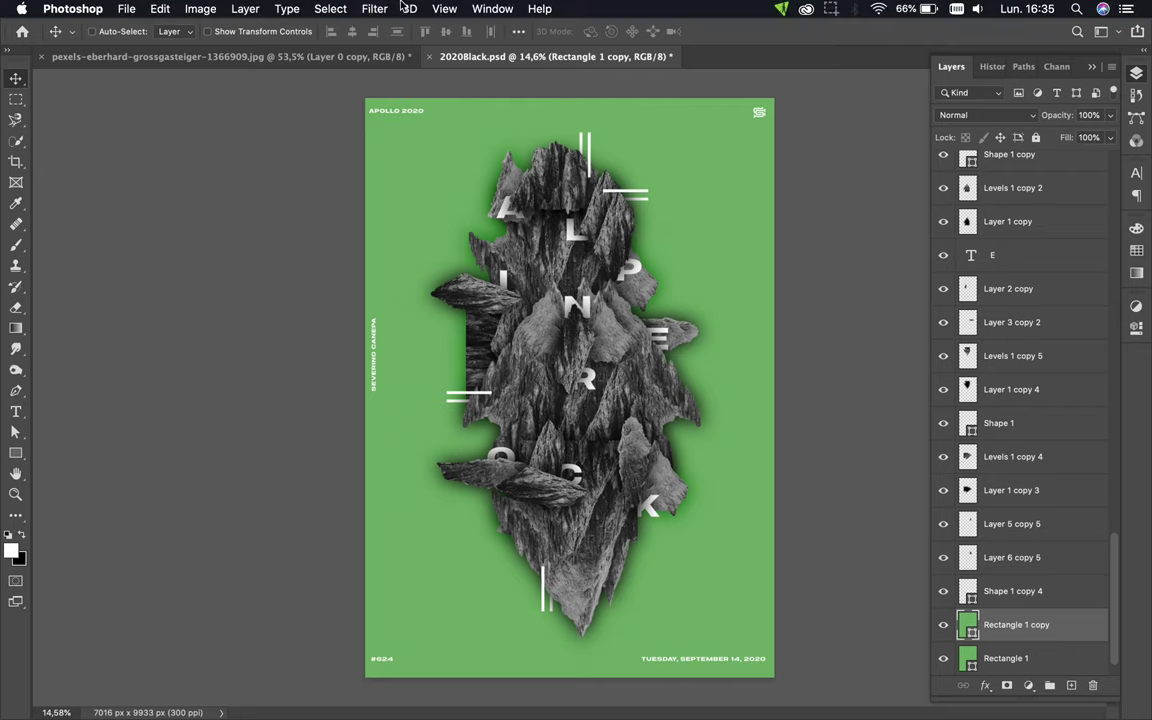
{"action": "left_click", "coordinate": [372, 8]}
{"action": "mouse_move", "coordinate": [386, 244]}
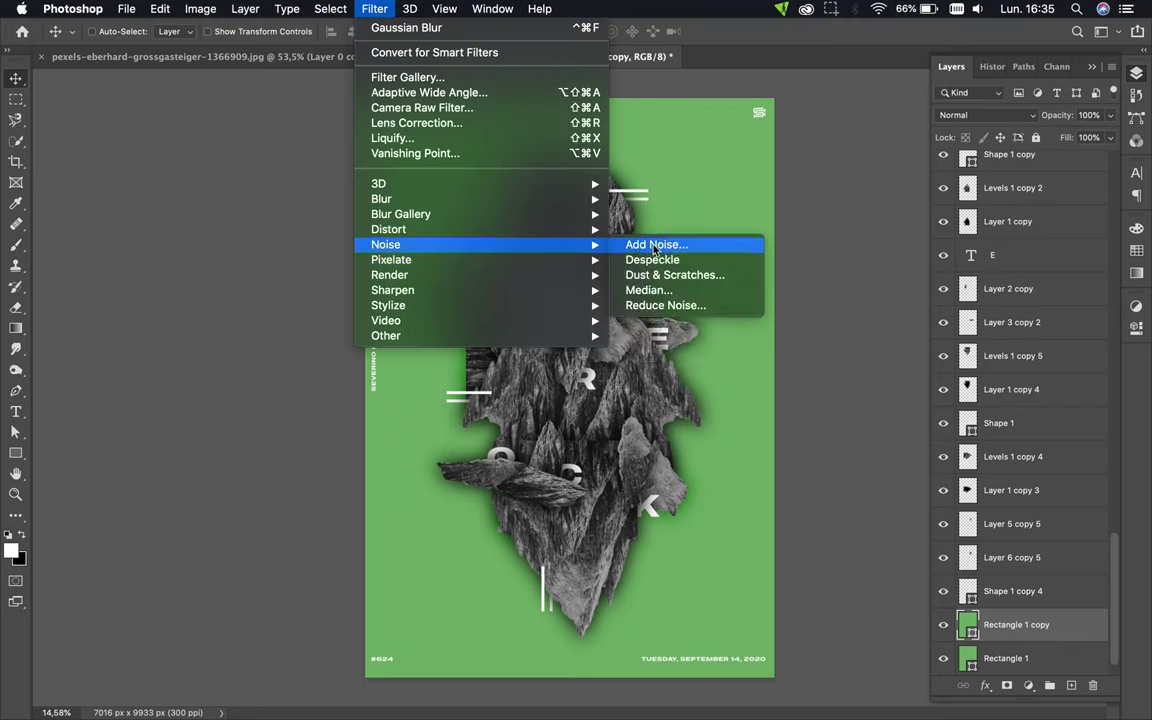
{"action": "left_click", "coordinate": [652, 250]}
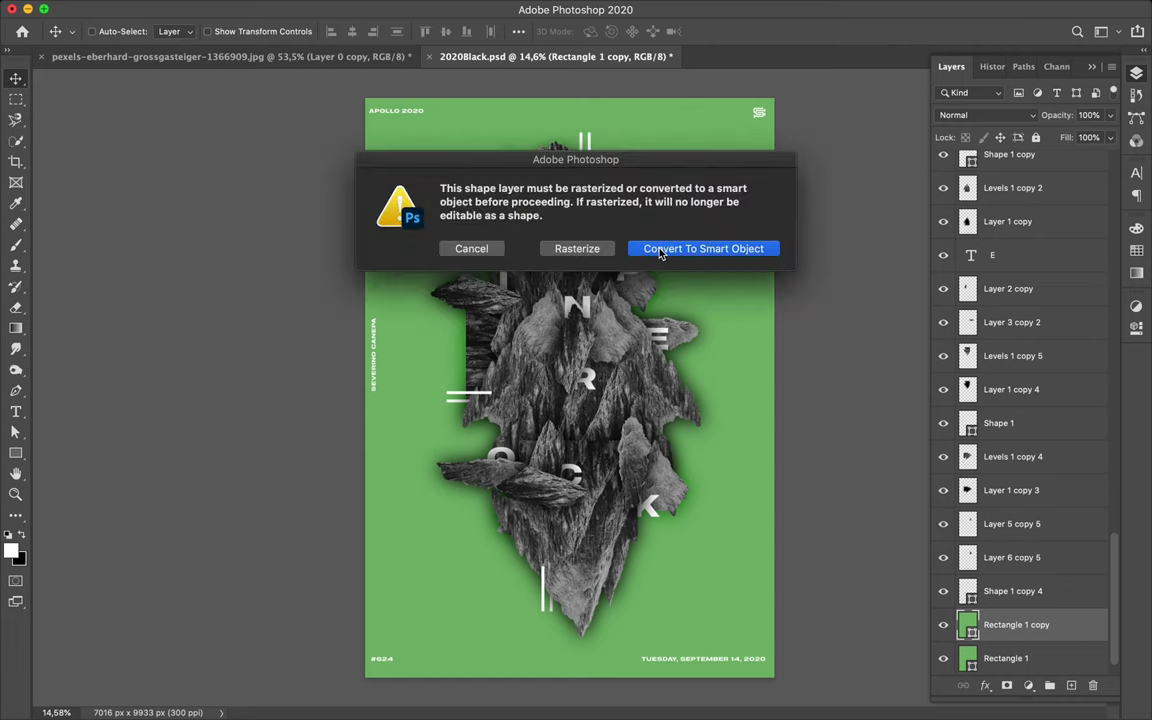
{"action": "left_click", "coordinate": [659, 252]}
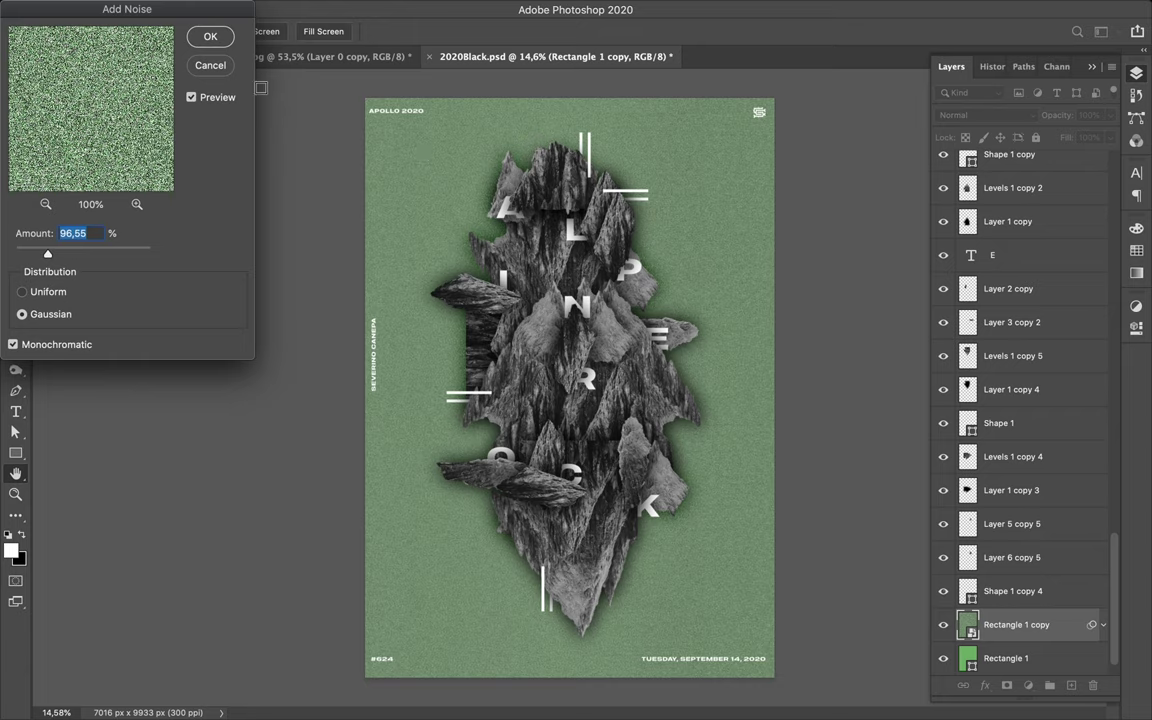
{"action": "left_click", "coordinate": [210, 37]}
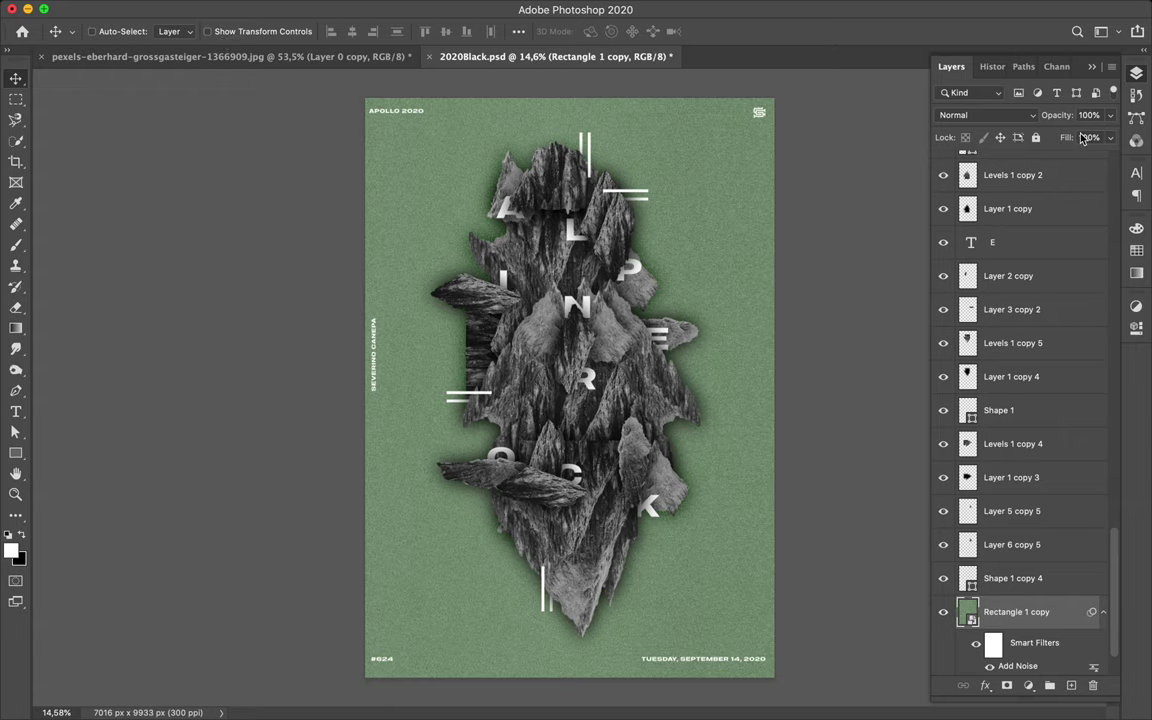
Step: Set Rectangle 1 copy to Overlay blending with Fill at 5%
{"action": "left_click", "coordinate": [1034, 117]}
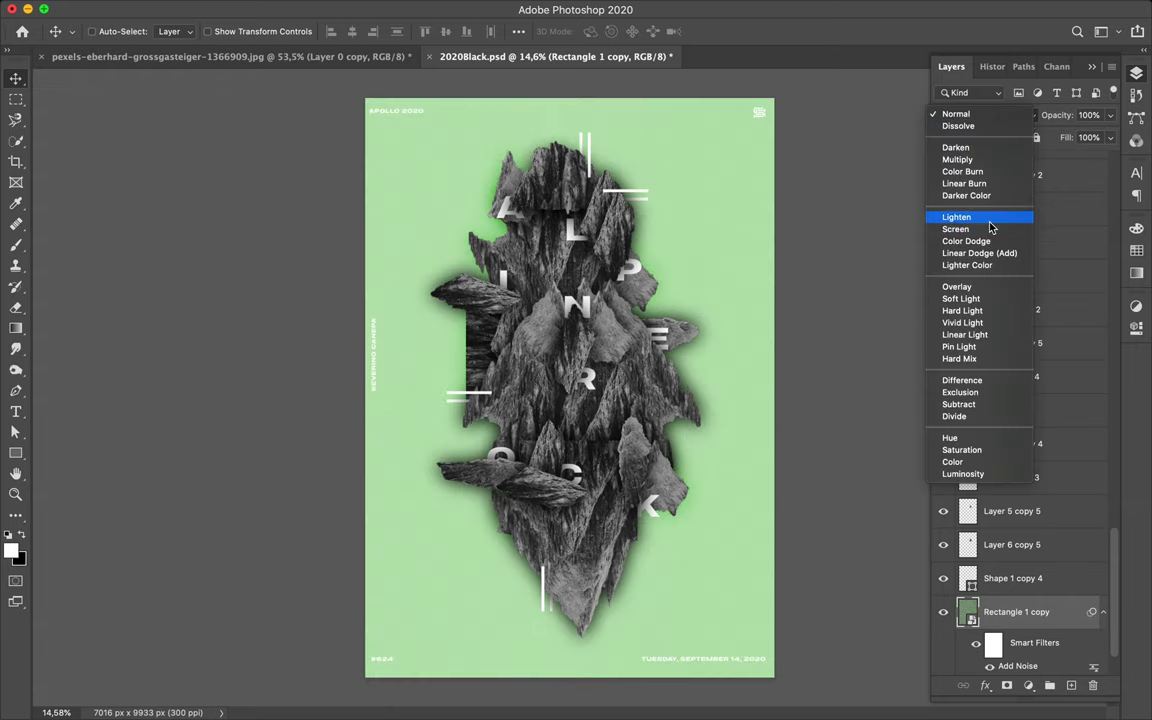
{"action": "left_click", "coordinate": [996, 288]}
{"action": "left_click", "coordinate": [1110, 137]}
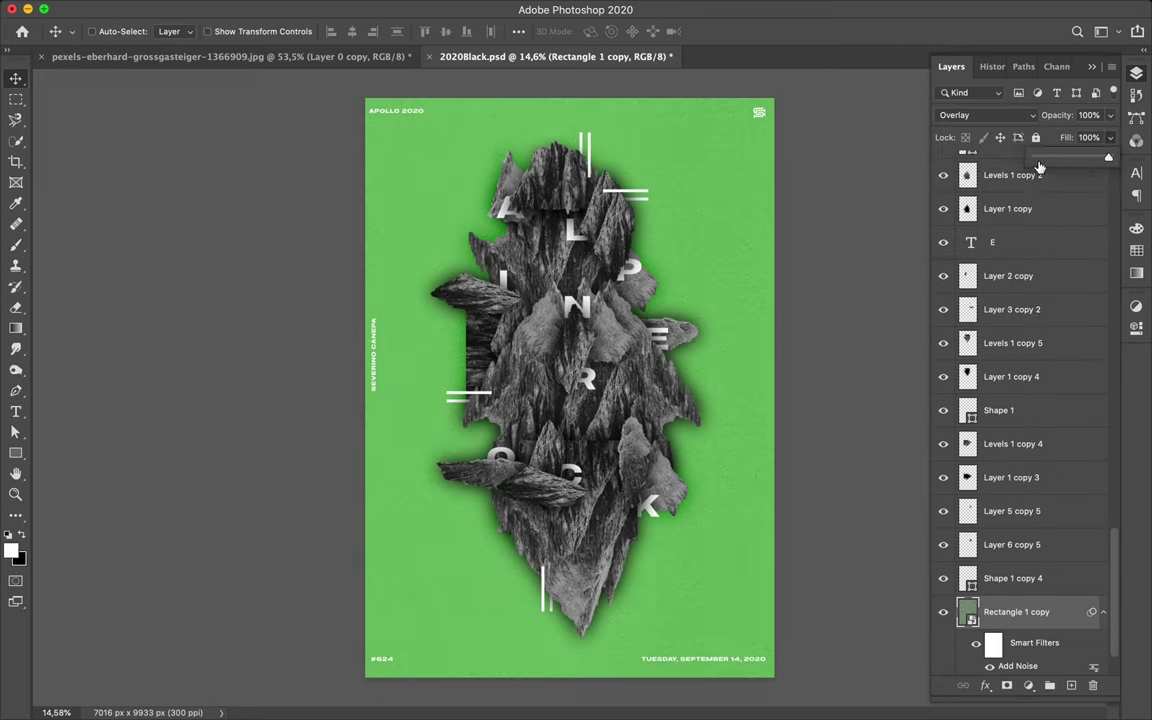
{"action": "left_click_drag", "start_coordinate": [1108, 158], "coordinate": [1039, 162]}
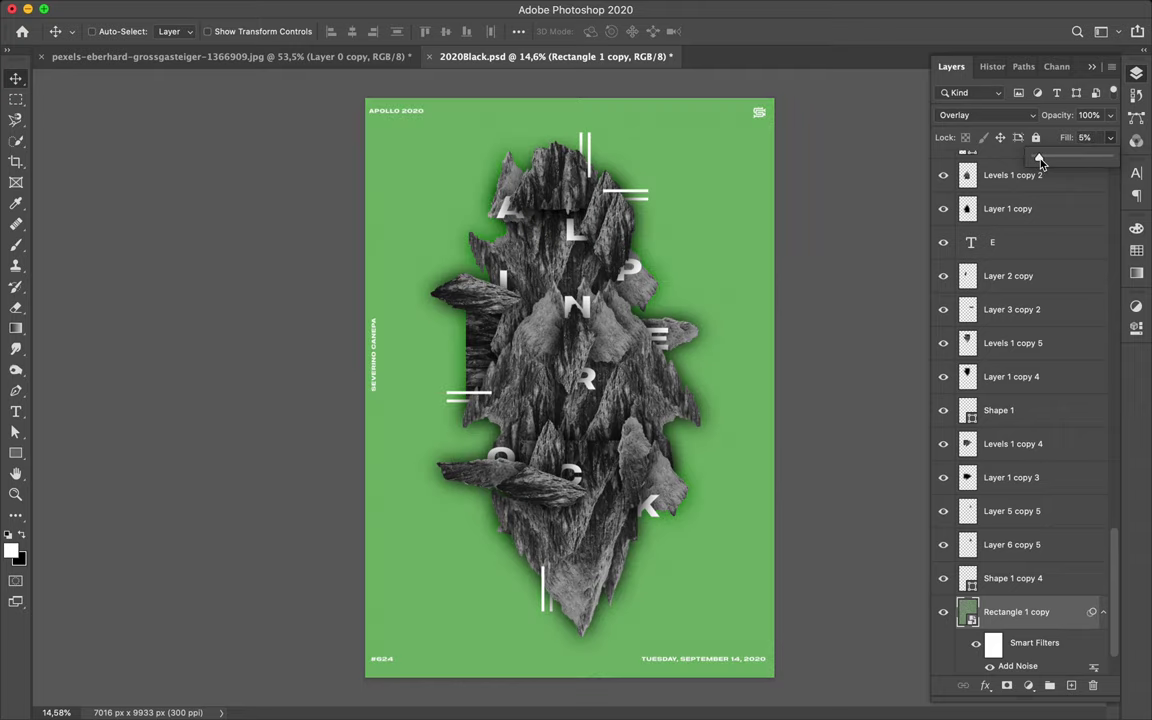
Step: Duplicate the rock fragment beside the letter E to a new spot on the left
{"action": "scroll", "coordinate": [484, 372], "scroll_direction": "up", "scroll_amount": 5}
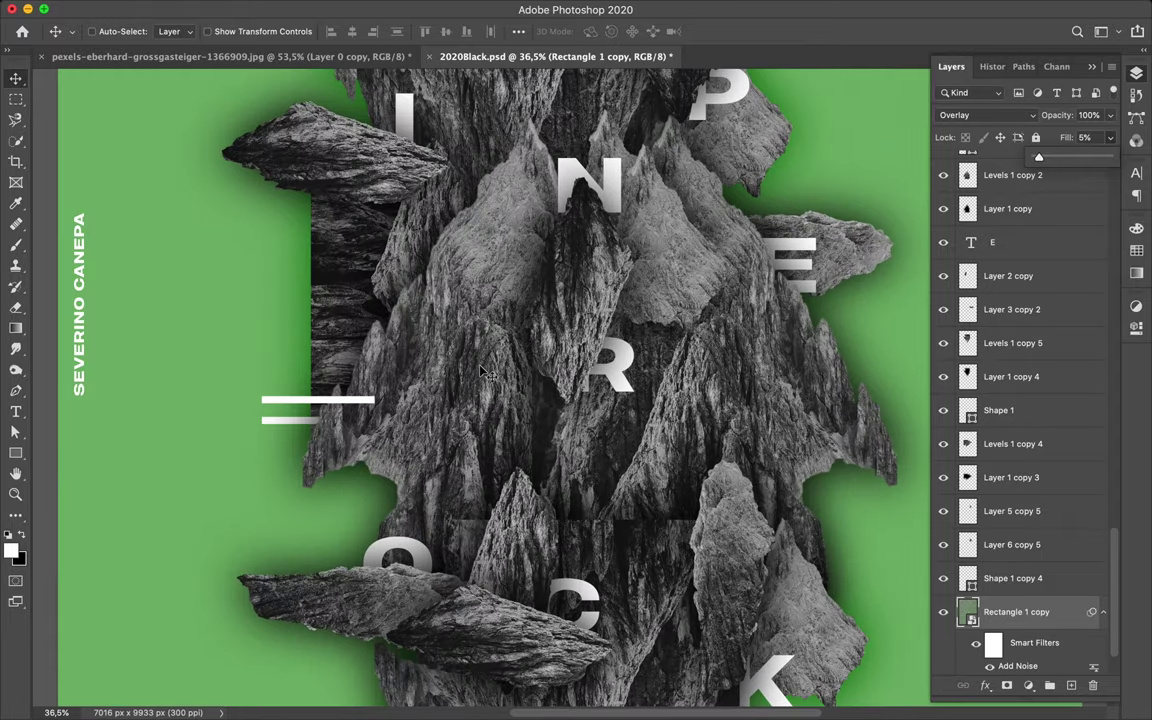
{"action": "scroll", "coordinate": [484, 372], "scroll_direction": "down", "scroll_amount": 3}
{"action": "scroll", "coordinate": [484, 372], "scroll_direction": "down", "scroll_amount": 2}
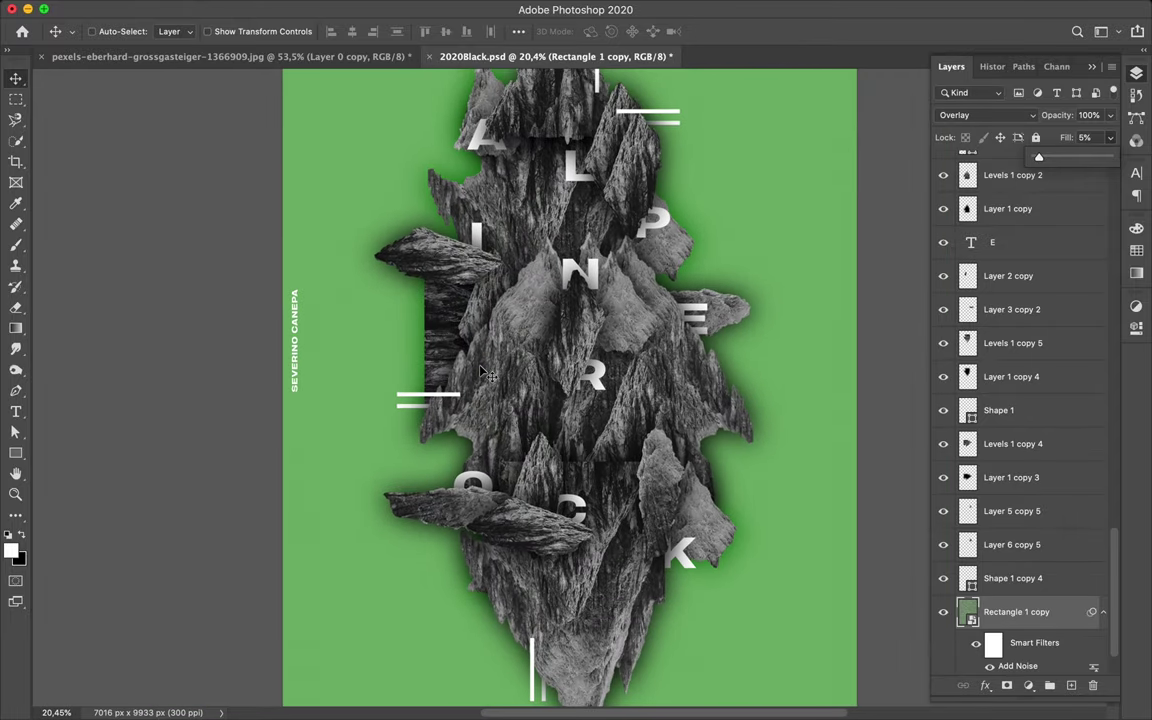
{"action": "scroll", "coordinate": [605, 298], "scroll_direction": "down", "scroll_amount": 1}
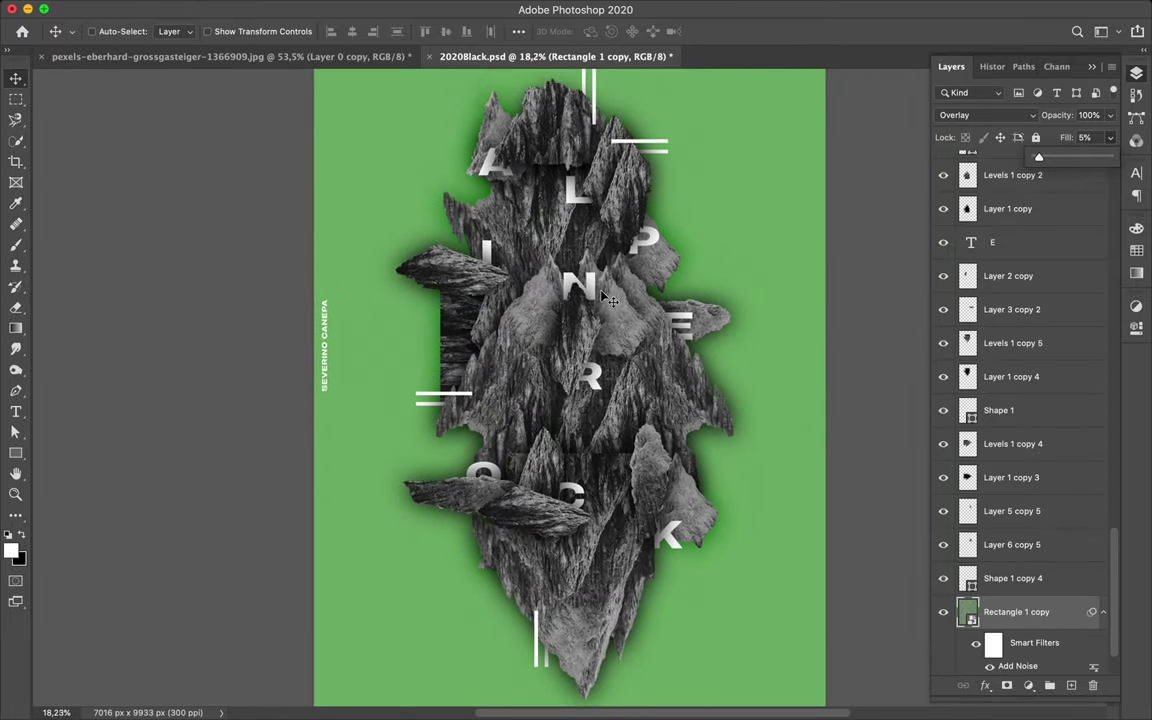
{"action": "left_click", "coordinate": [720, 316], "text": "super"}
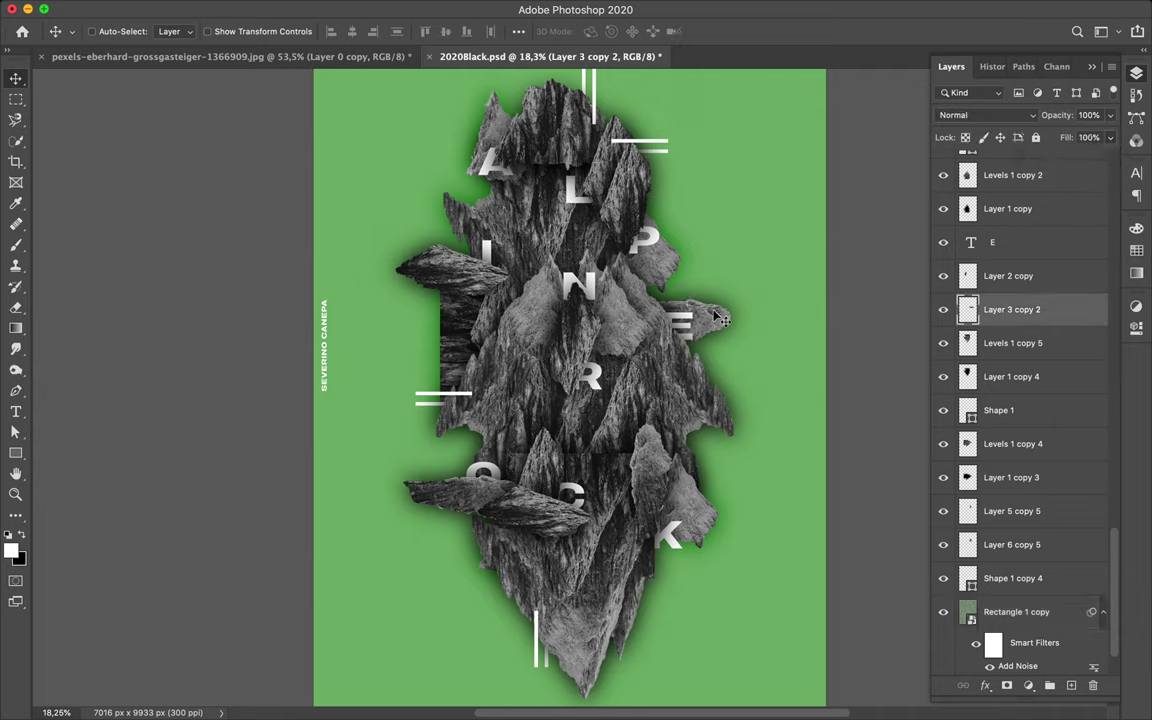
{"action": "left_click_drag", "start_coordinate": [715, 320], "coordinate": [673, 295]}
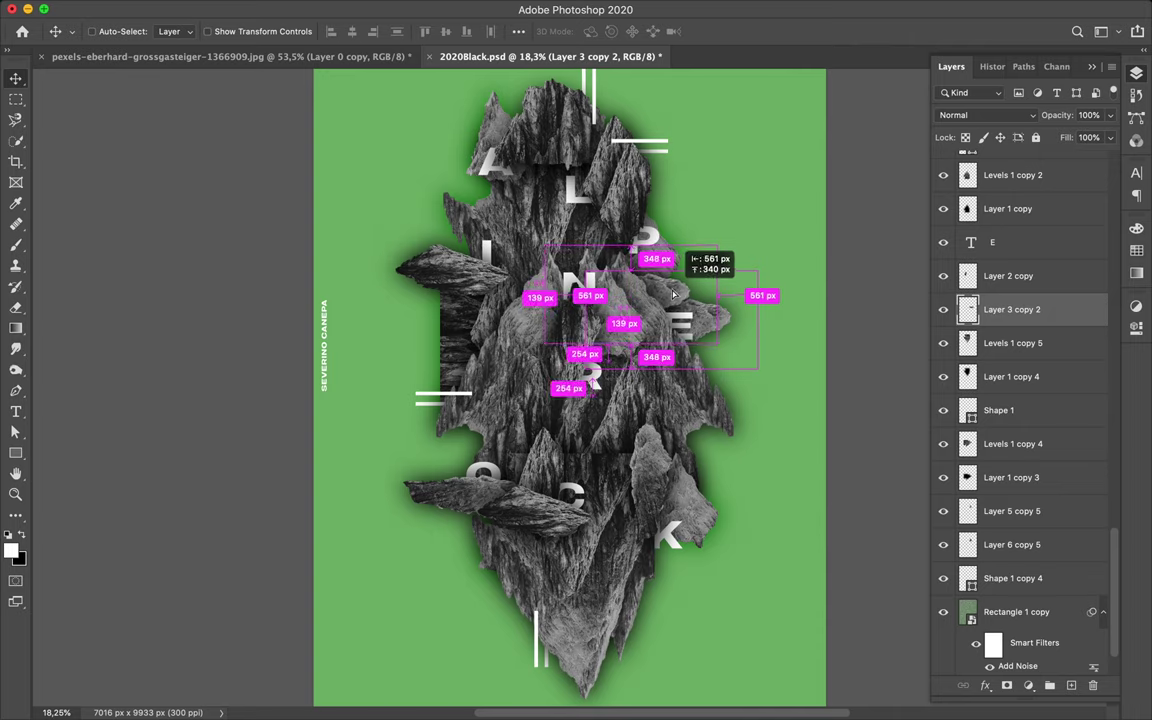
{"action": "left_click_drag", "start_coordinate": [673, 295], "coordinate": [503, 333]}
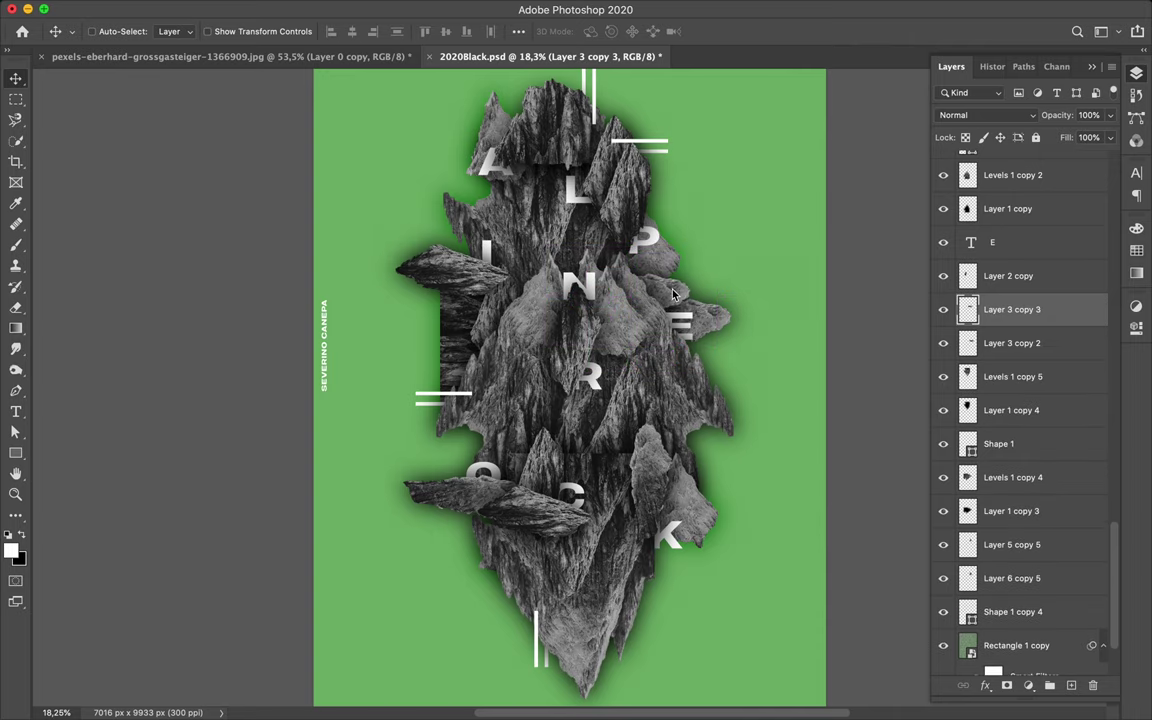
Step: Duplicate the left rock piece, rotate it 180°, and move Layer 2 copy 7 below Layer 4
{"action": "left_click", "coordinate": [457, 281], "text": "ctrl"}
{"action": "left_click_drag", "start_coordinate": [457, 281], "coordinate": [455, 305]}
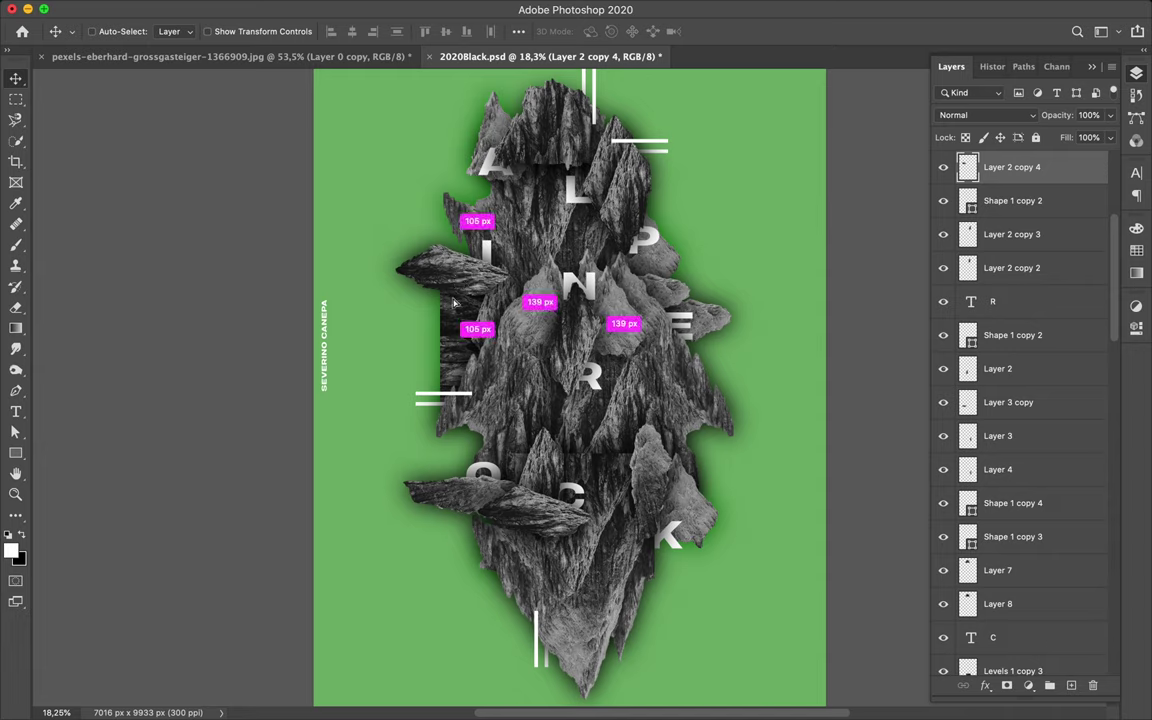
{"action": "key", "text": "ctrl+t"}
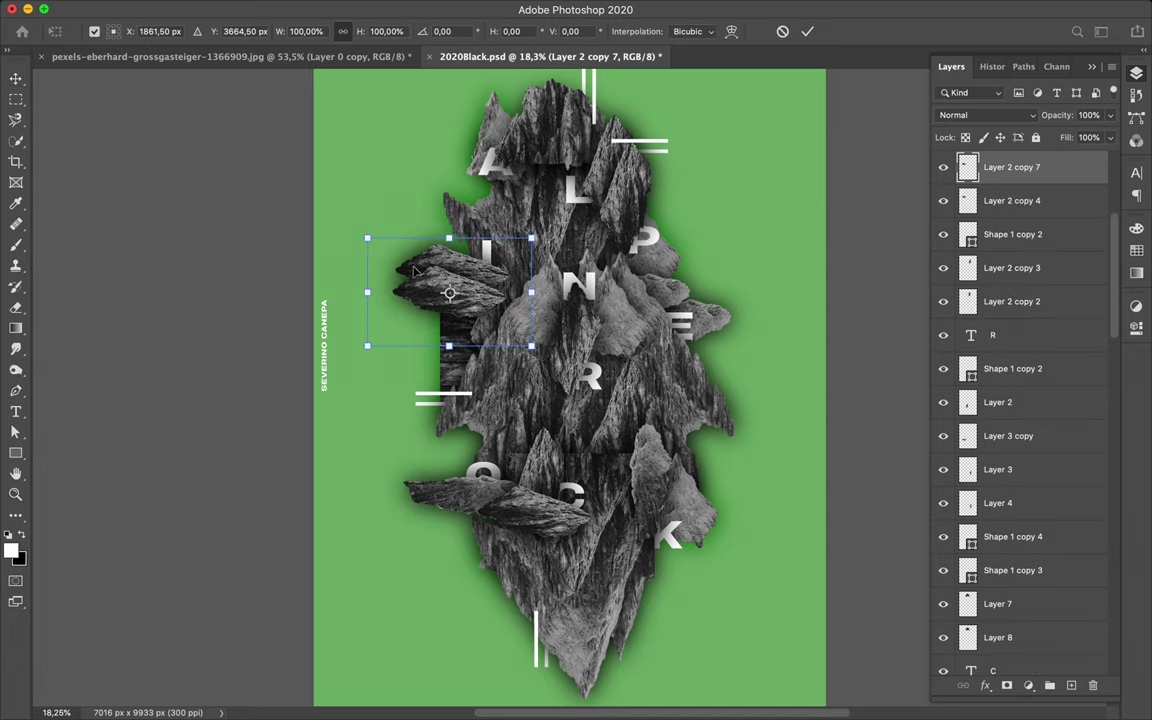
{"action": "mouse_move", "coordinate": [362, 228]}
{"action": "left_mouse_down"}
{"action": "mouse_move", "coordinate": [656, 381]}
{"action": "mouse_move", "coordinate": [663, 437]}
{"action": "left_mouse_up"}
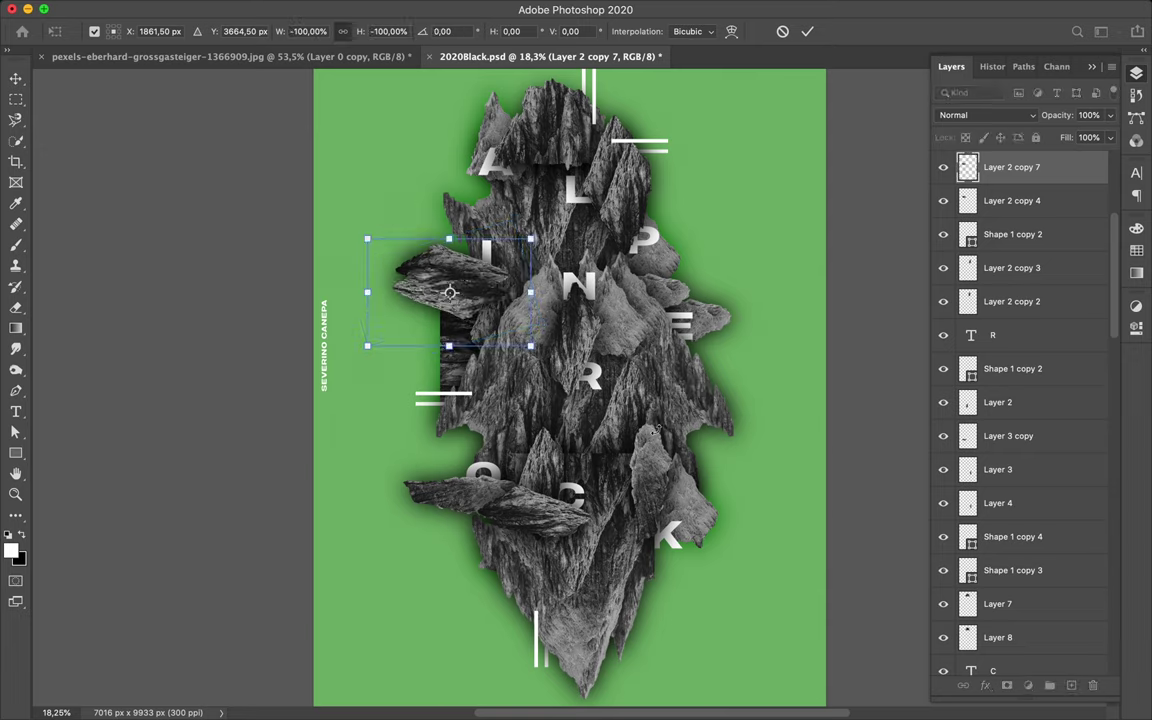
{"action": "key", "text": "Return"}
{"action": "mouse_move", "coordinate": [1000, 168]}
{"action": "left_mouse_down"}
{"action": "mouse_move", "coordinate": [1026, 388]}
{"action": "mouse_move", "coordinate": [1026, 510]}
{"action": "left_mouse_up"}
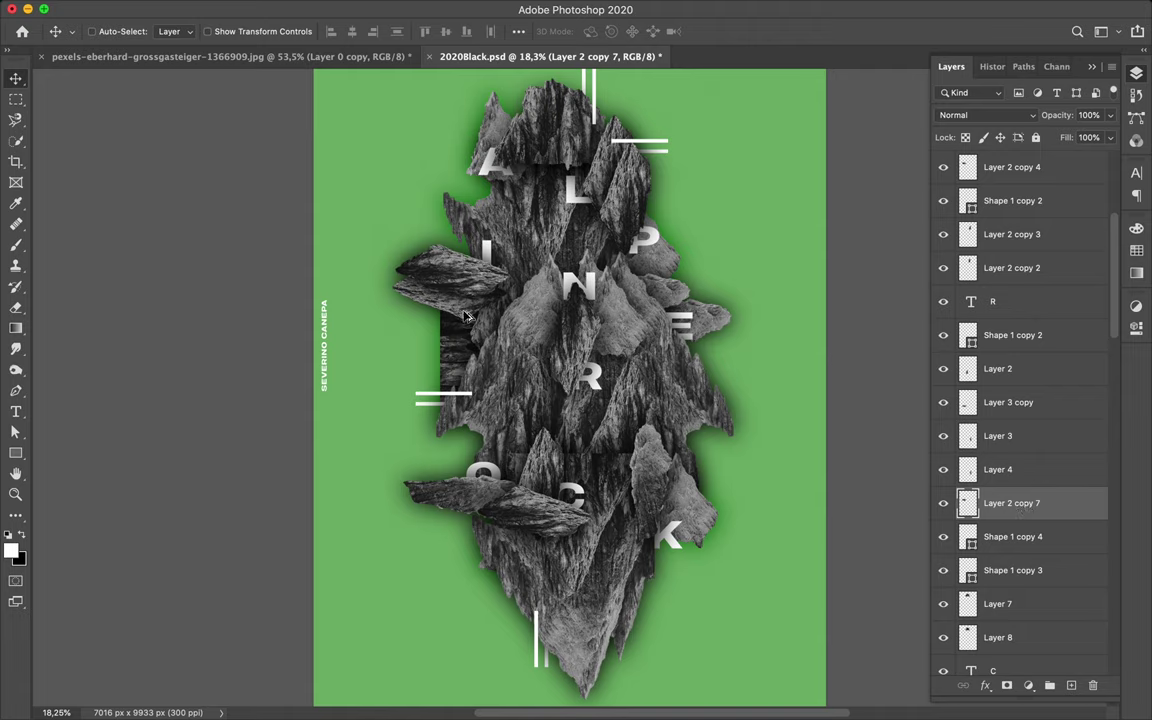
Step: Duplicate a rock piece over the letter O, place Layer 2 copy 8 below the I layer, and save
{"action": "left_click_drag", "start_coordinate": [465, 317], "coordinate": [501, 542]}
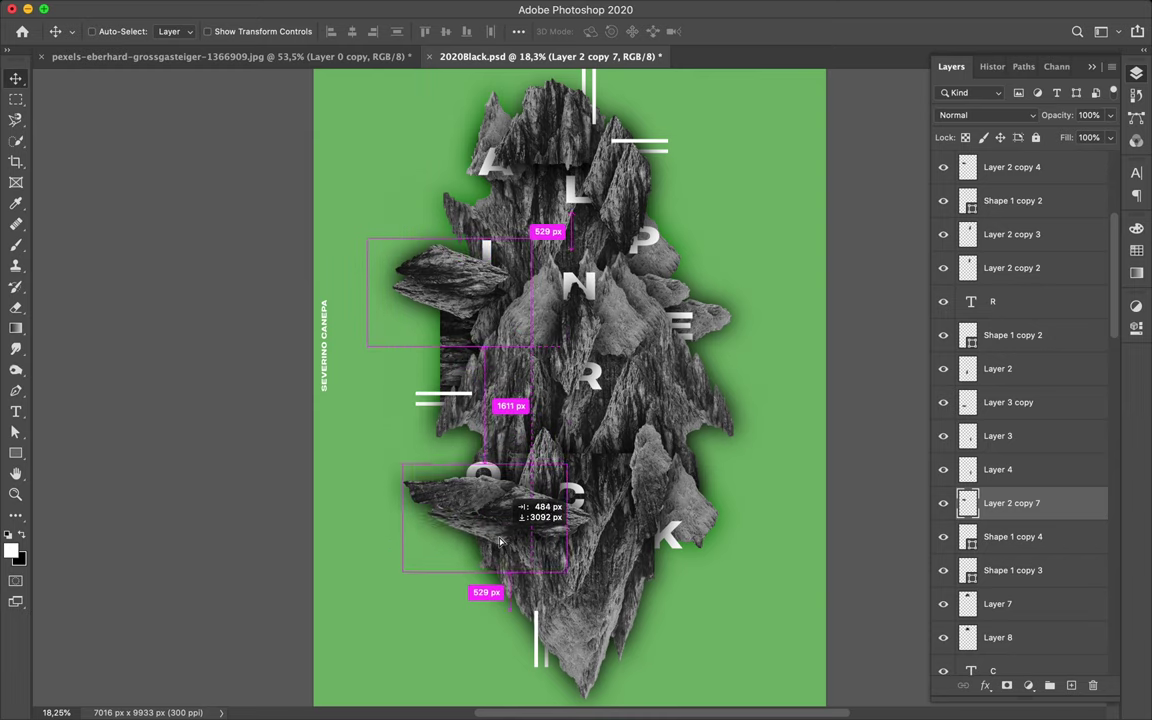
{"action": "left_click_drag", "start_coordinate": [501, 542], "coordinate": [501, 542]}
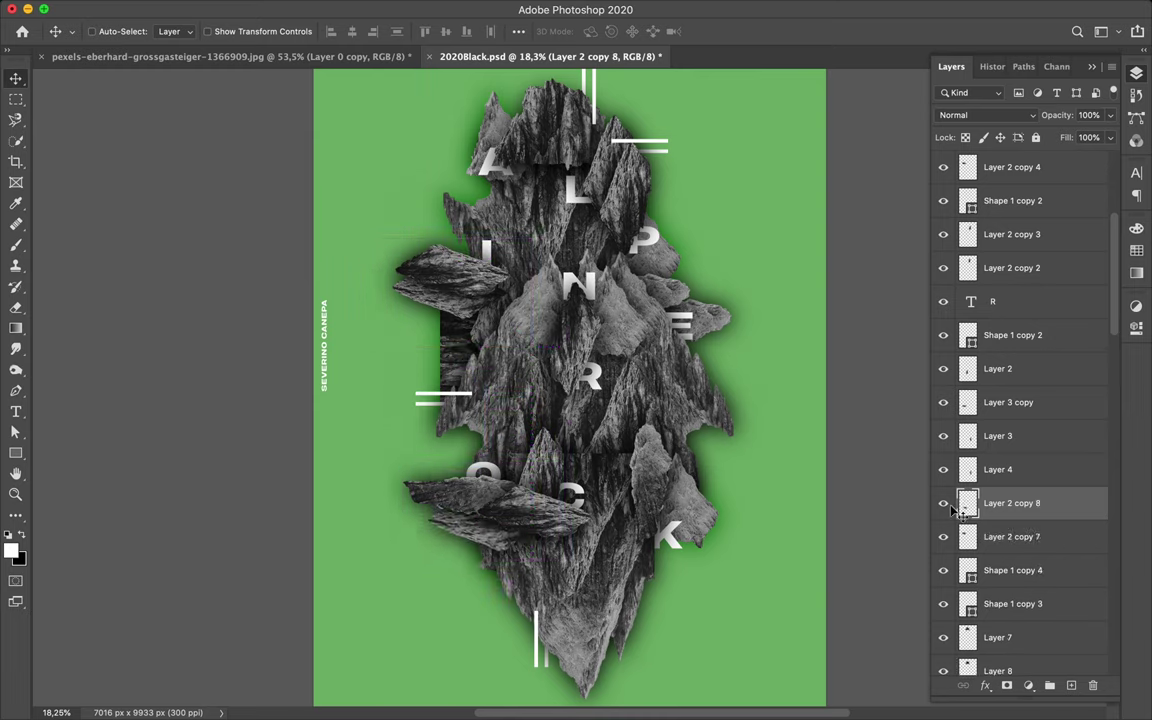
{"action": "scroll", "coordinate": [987, 503], "scroll_direction": "down", "scroll_amount": 5}
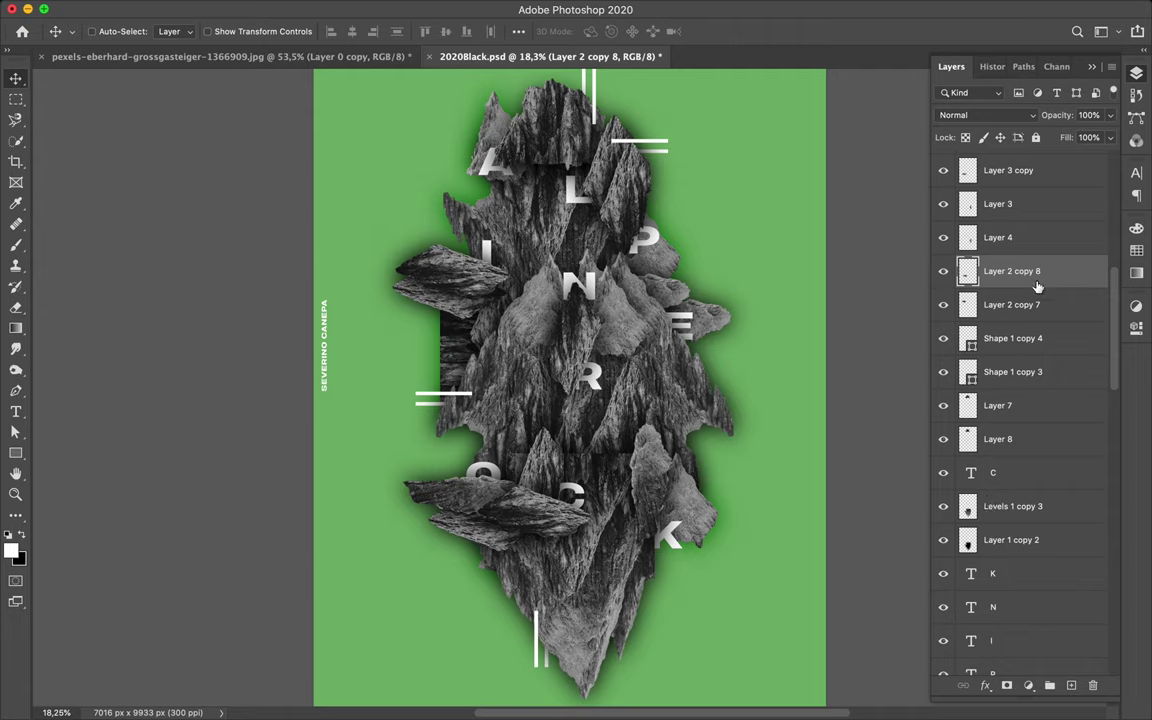
{"action": "left_click_drag", "start_coordinate": [1035, 285], "coordinate": [1000, 655]}
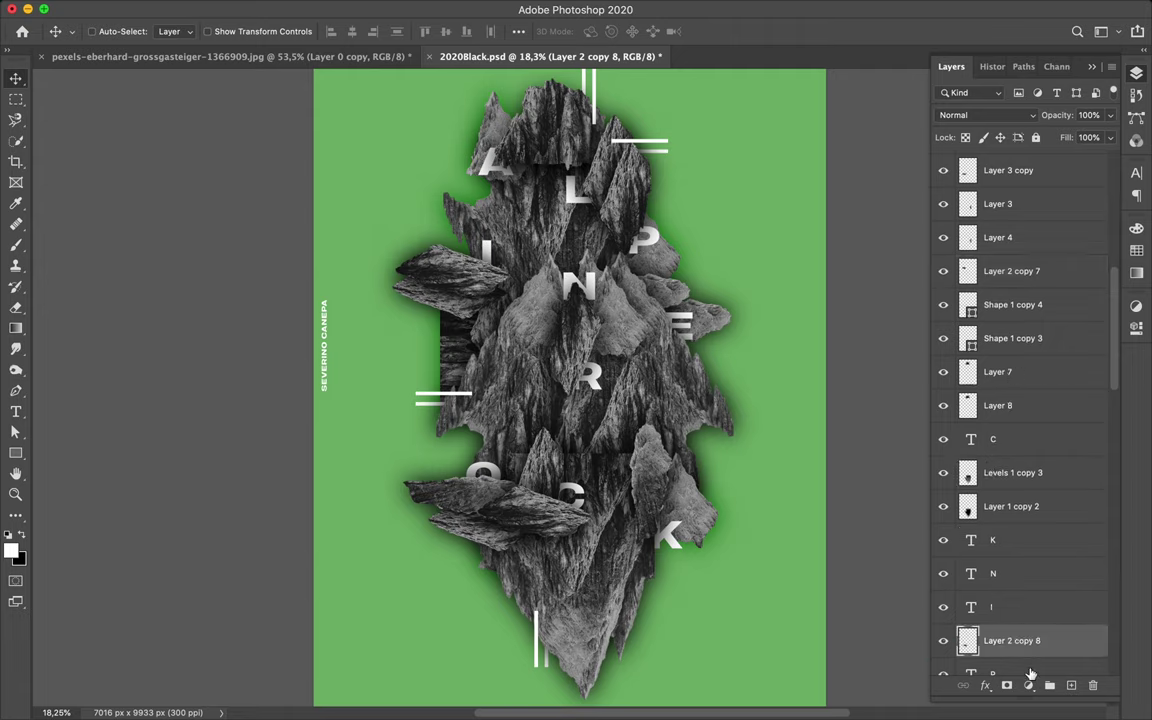
{"action": "scroll", "coordinate": [1015, 408], "scroll_direction": "down", "scroll_amount": 5}
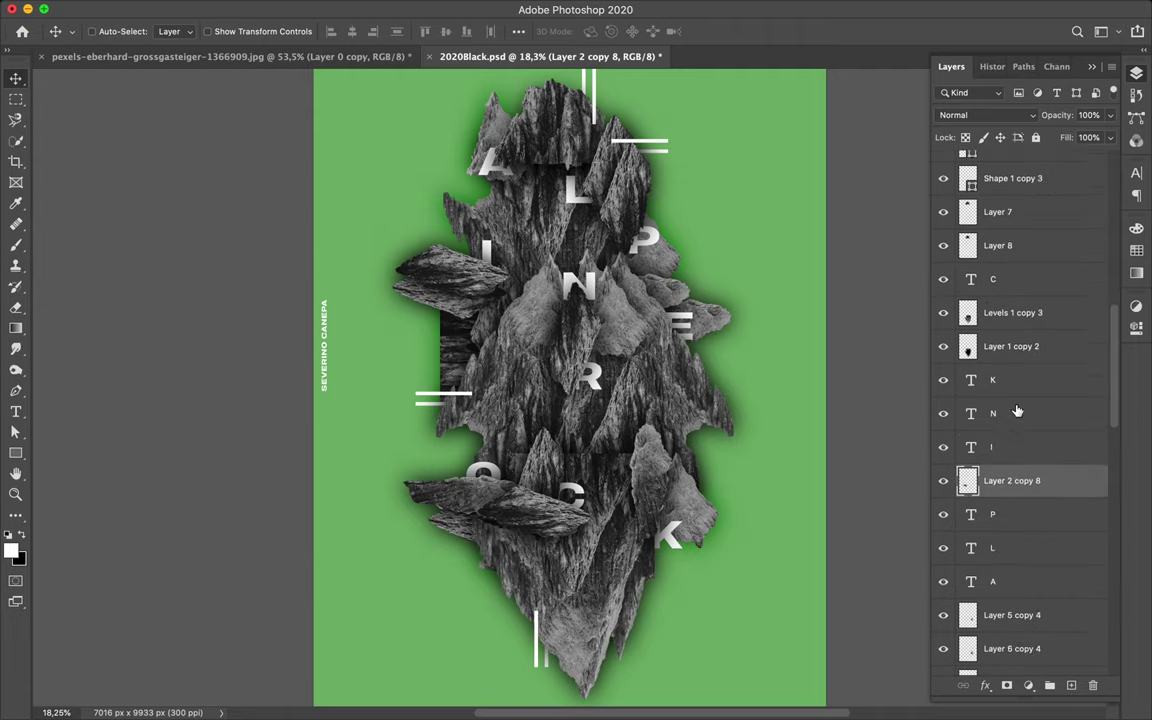
{"action": "key", "text": "ctrl"}
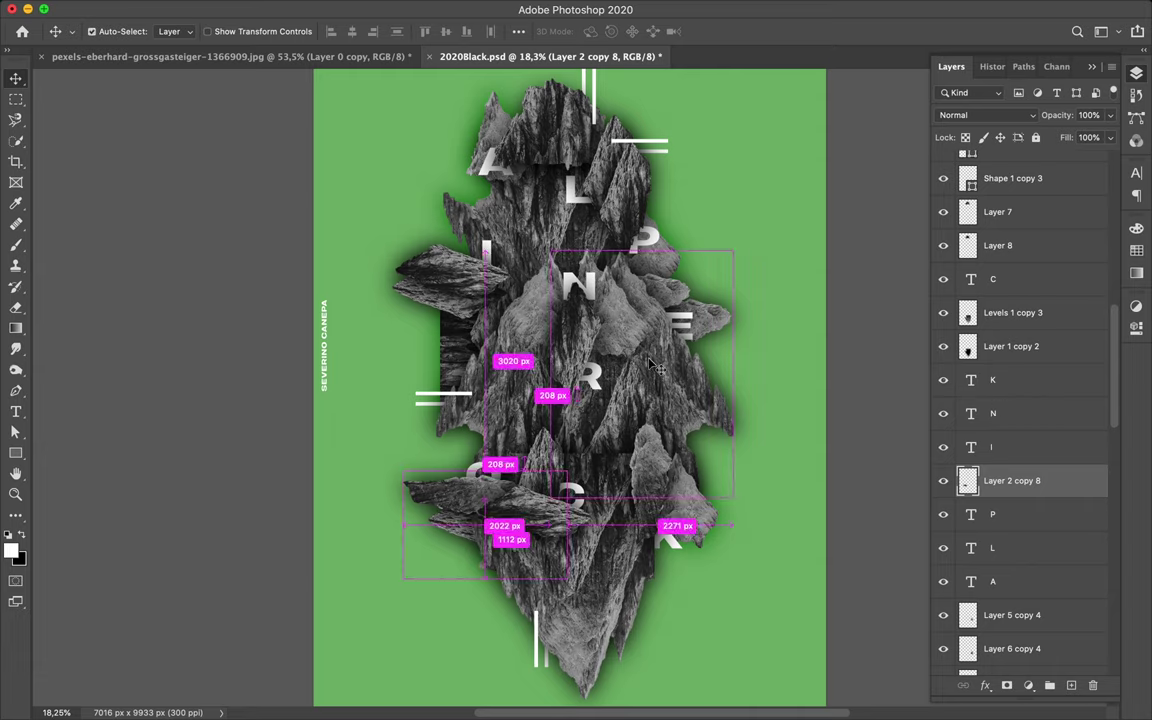
{"action": "key", "text": "ctrl+s"}
{"action": "left_click", "coordinate": [831, 9]}
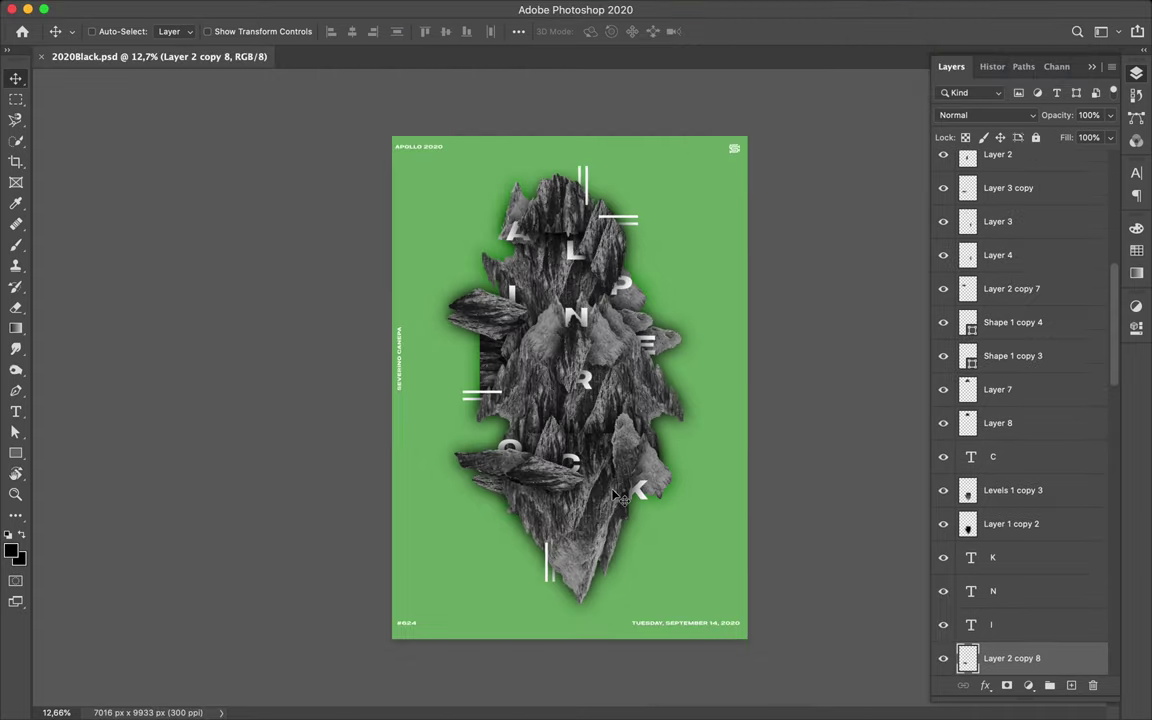
Step: Toggle Layer 2 copy 4 and the white double-line accent off and on to compare the composition
{"action": "scroll", "coordinate": [572, 190], "scroll_direction": "up", "scroll_amount": 3}
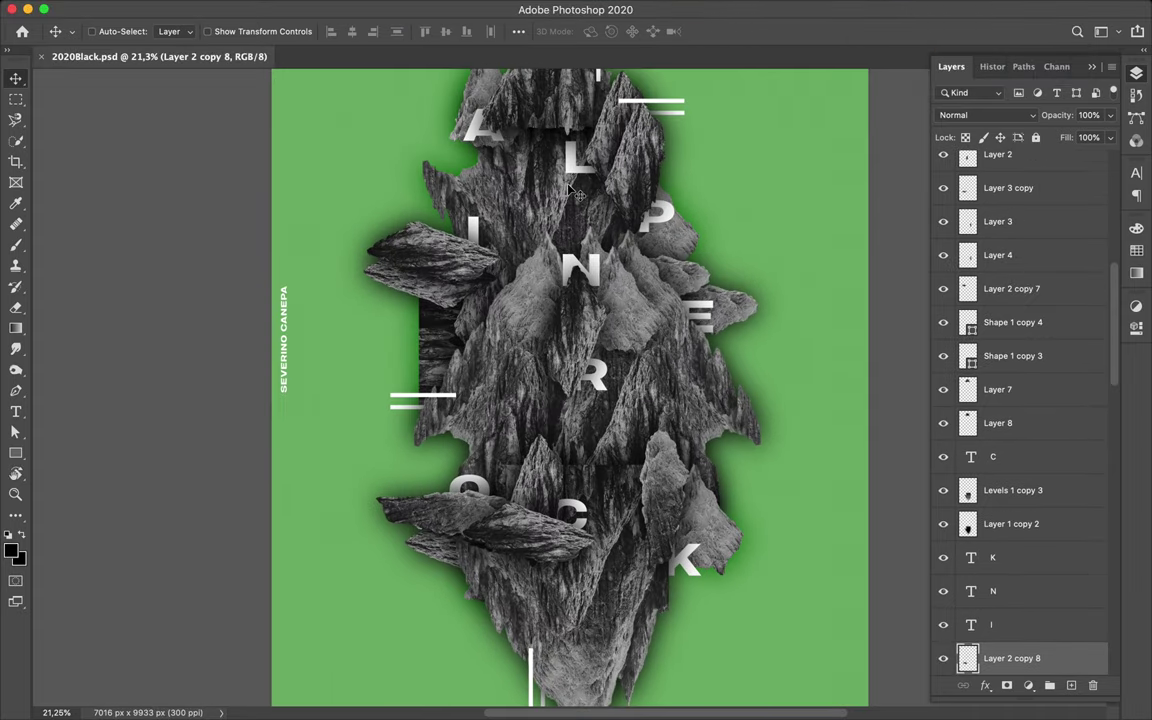
{"action": "scroll", "coordinate": [572, 190], "scroll_direction": "down", "scroll_amount": 3}
{"action": "scroll", "coordinate": [572, 190], "scroll_direction": "up", "scroll_amount": 3}
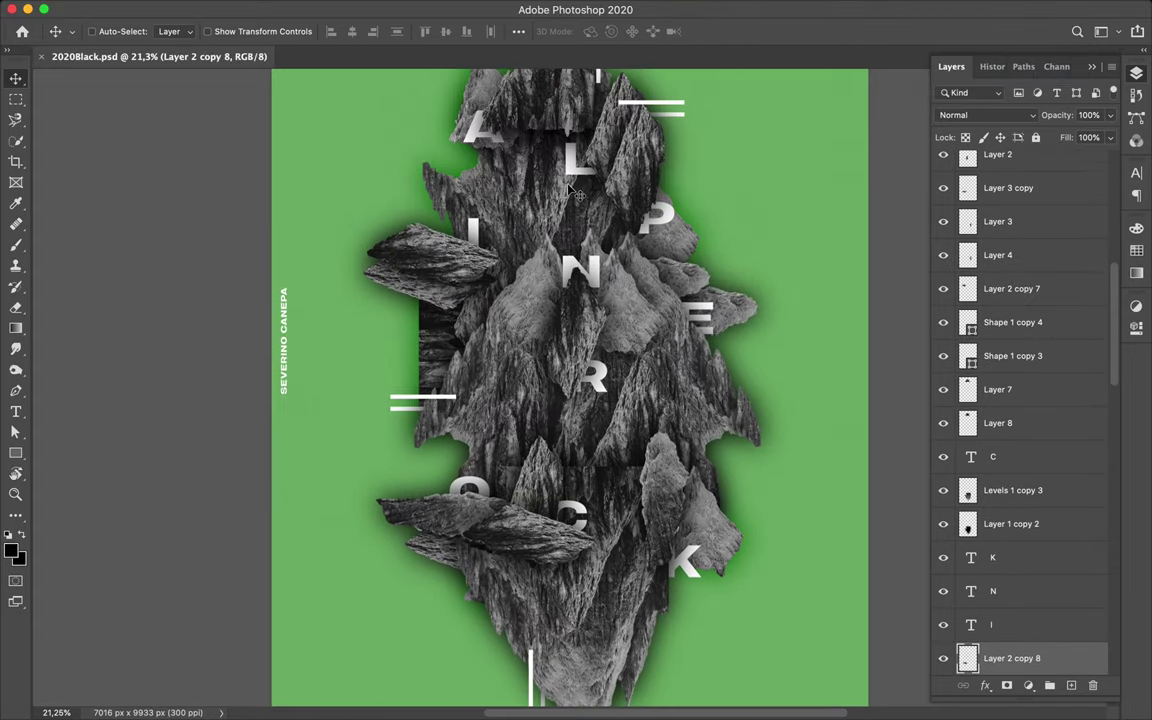
{"action": "scroll", "coordinate": [572, 190], "scroll_direction": "down", "scroll_amount": 2}
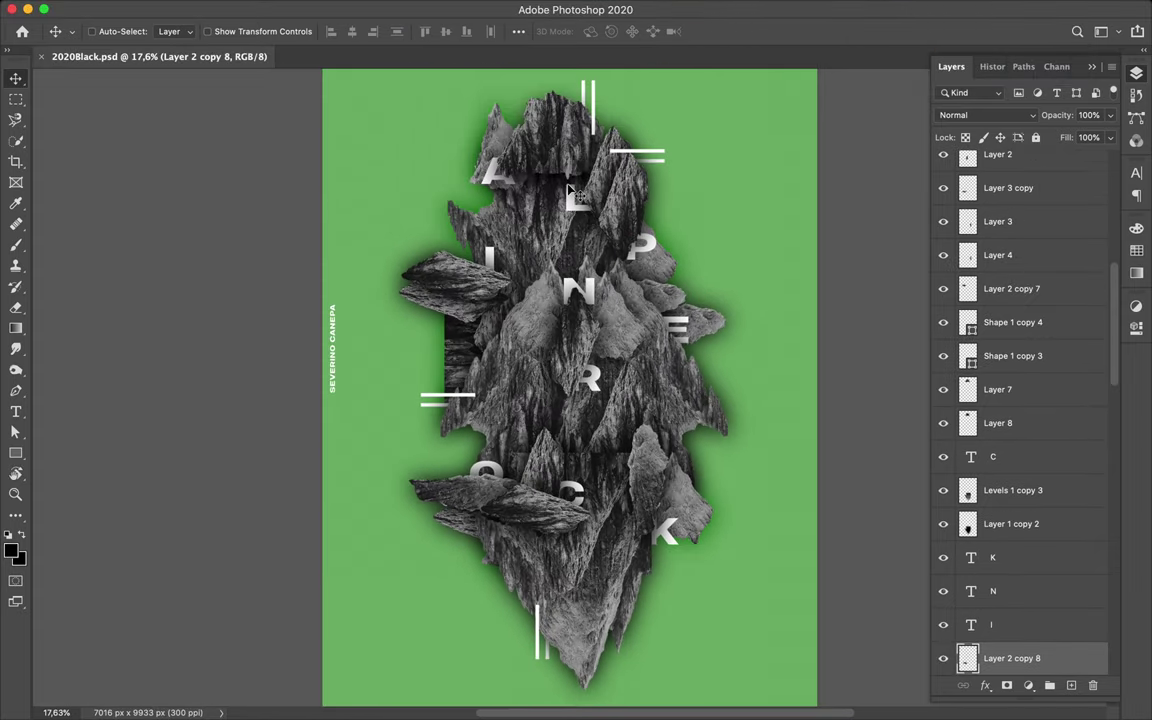
{"action": "left_click", "coordinate": [434, 253], "text": "ctrl"}
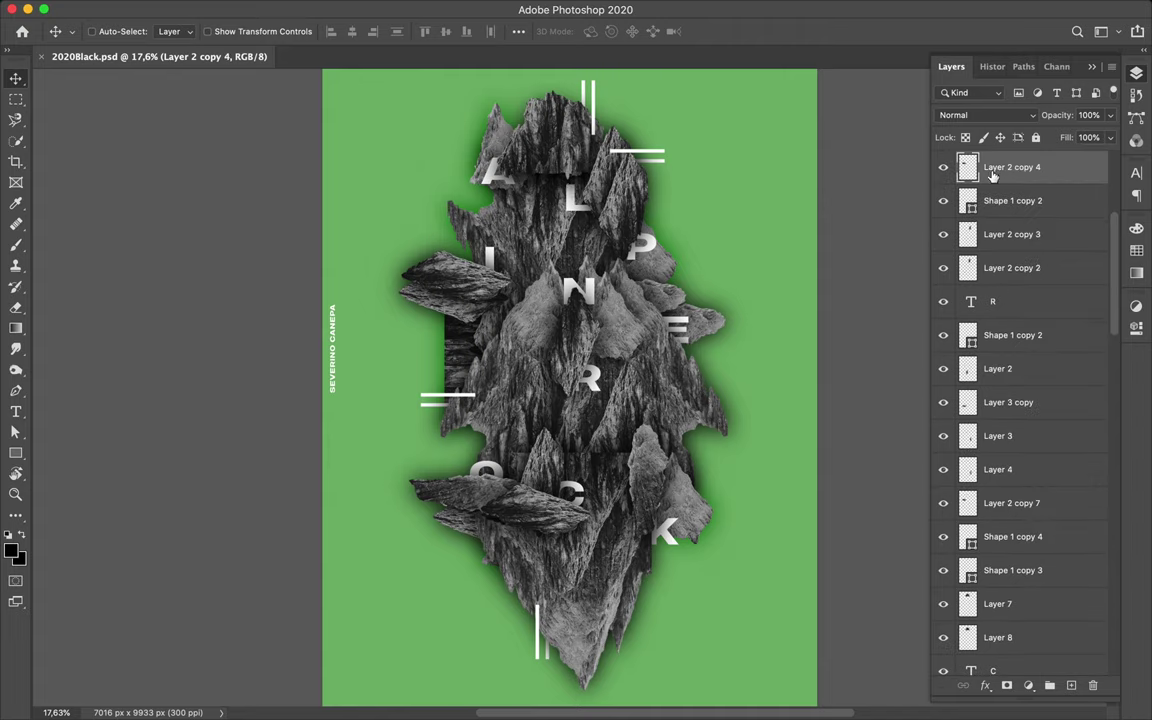
{"action": "left_click", "coordinate": [942, 168]}
{"action": "left_click", "coordinate": [942, 168]}
{"action": "left_click", "coordinate": [945, 203]}
{"action": "left_click", "coordinate": [945, 203]}
{"action": "left_click", "coordinate": [470, 157], "text": "ctrl"}
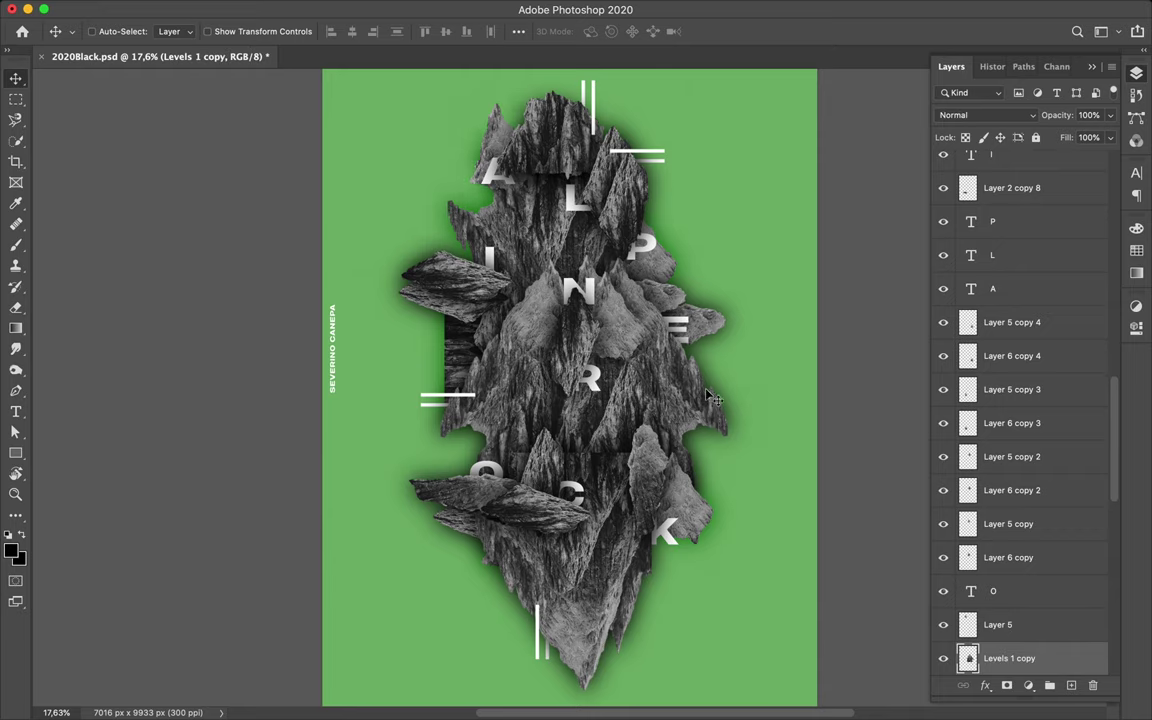
{"action": "left_click", "coordinate": [667, 229]}
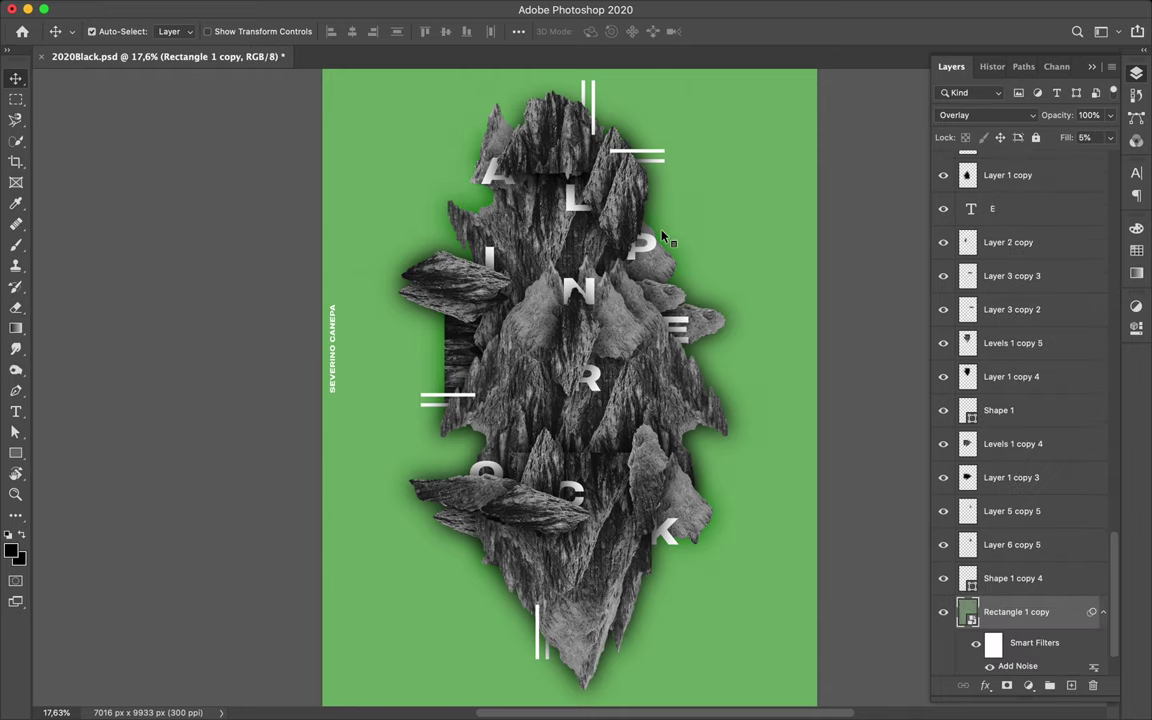
Step: Delete the Layer 6 copy 5 rock piece, then trial-delete and restore Layer 3 copy 2
{"action": "left_click", "coordinate": [667, 248]}
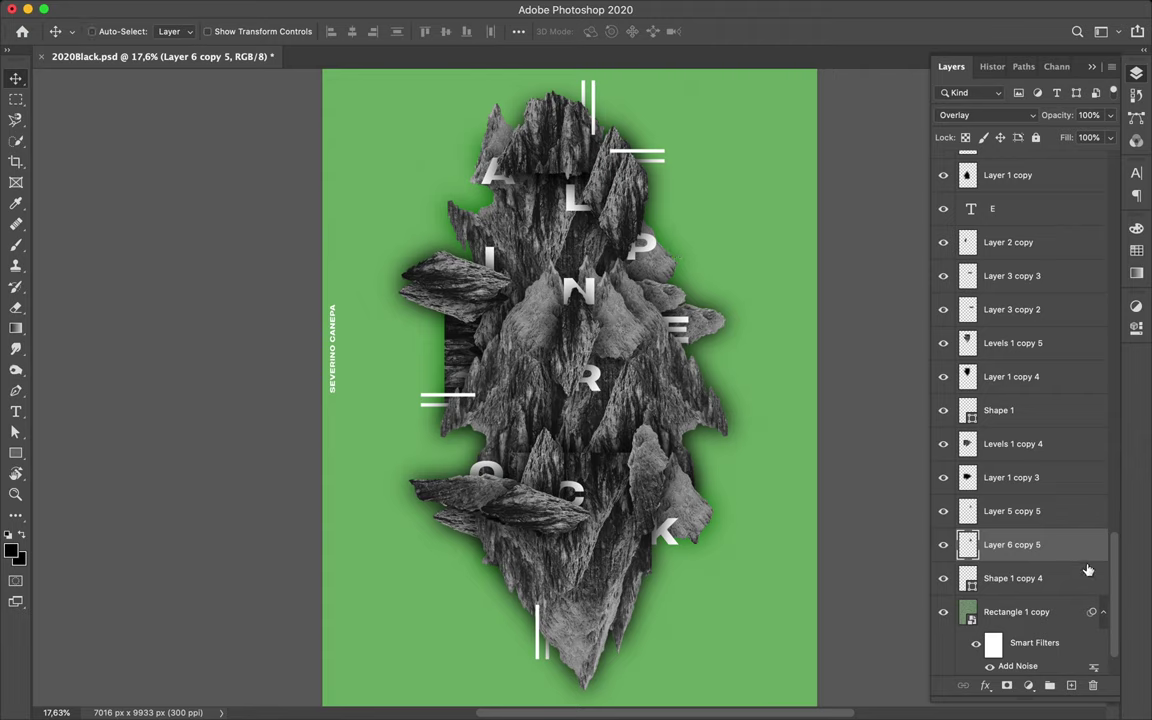
{"action": "key", "text": "Delete"}
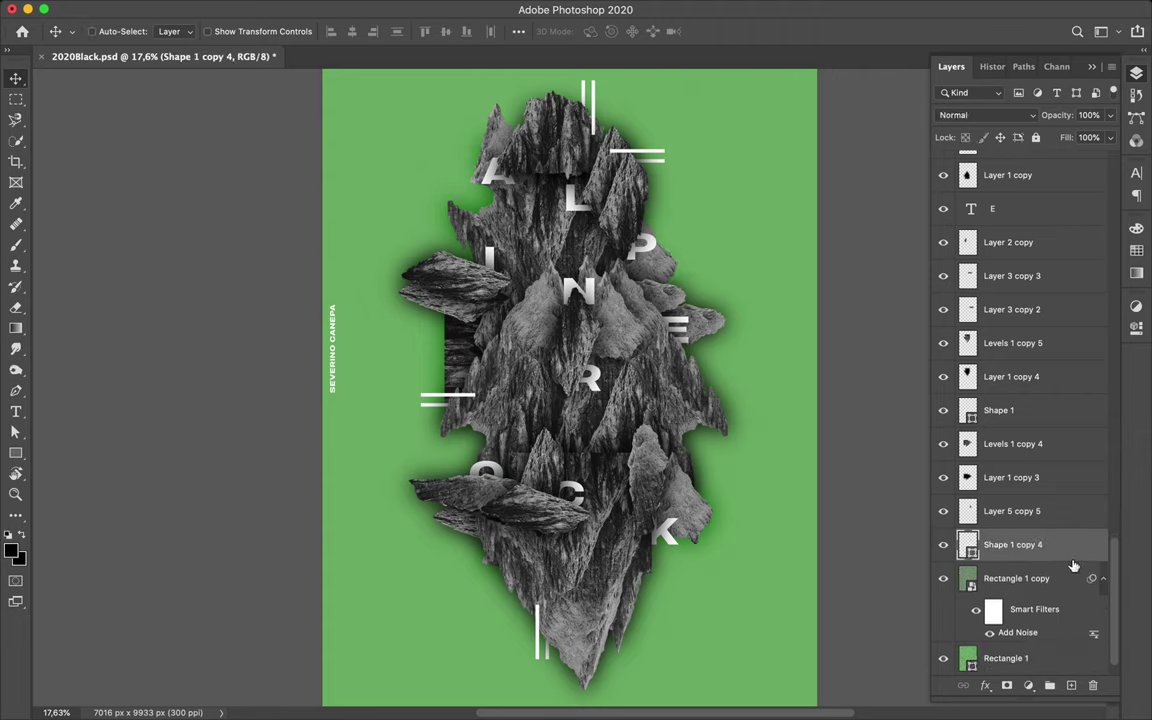
{"action": "left_click", "coordinate": [714, 304]}
{"action": "key", "text": "Delete"}
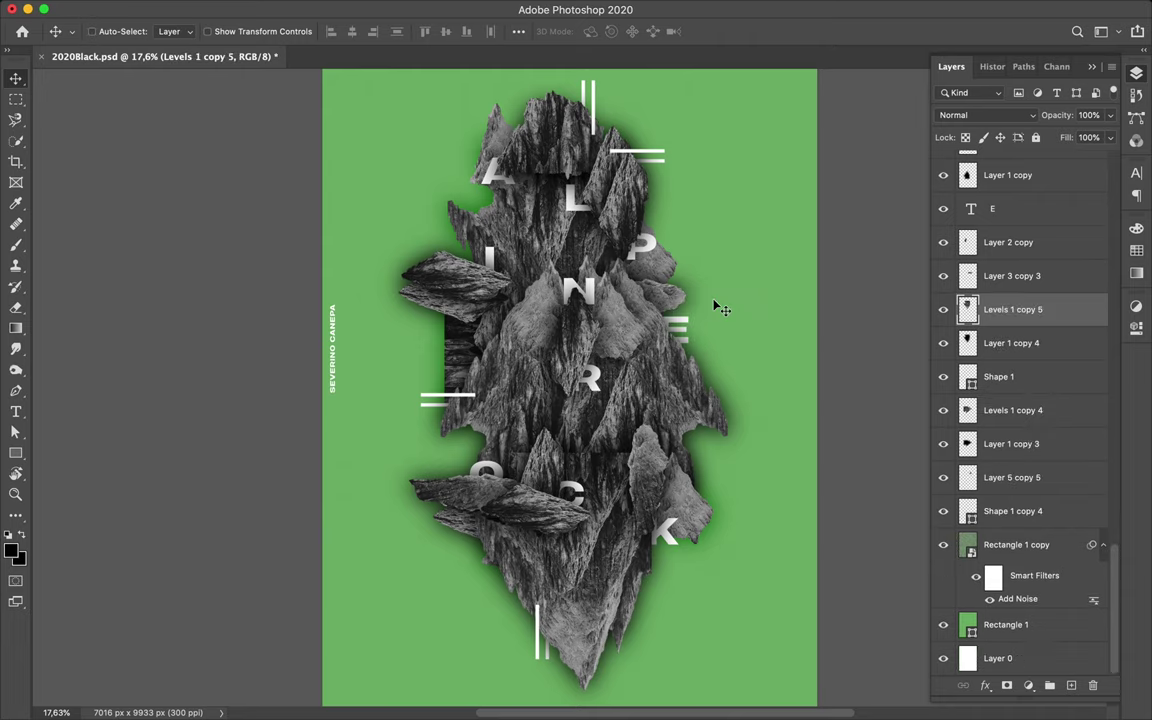
{"action": "key", "text": "ctrl+z"}
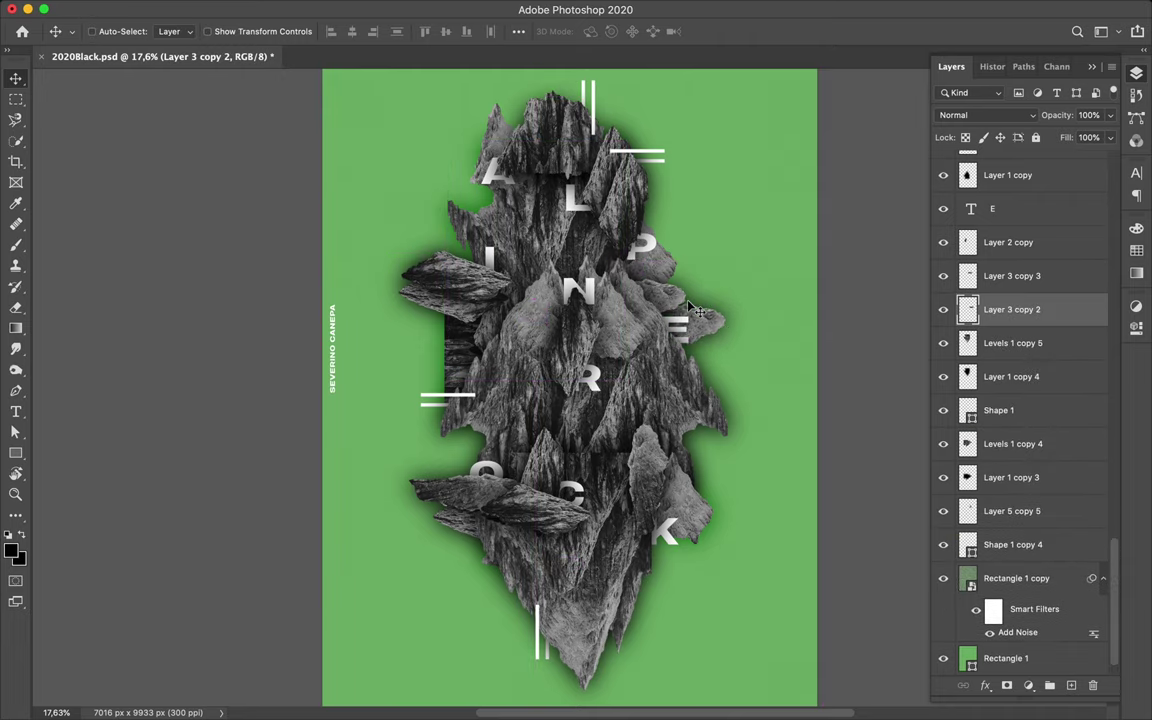
Step: Trial-delete Layer 1 copy 4 and undo the deletion
{"action": "left_click", "coordinate": [1003, 390]}
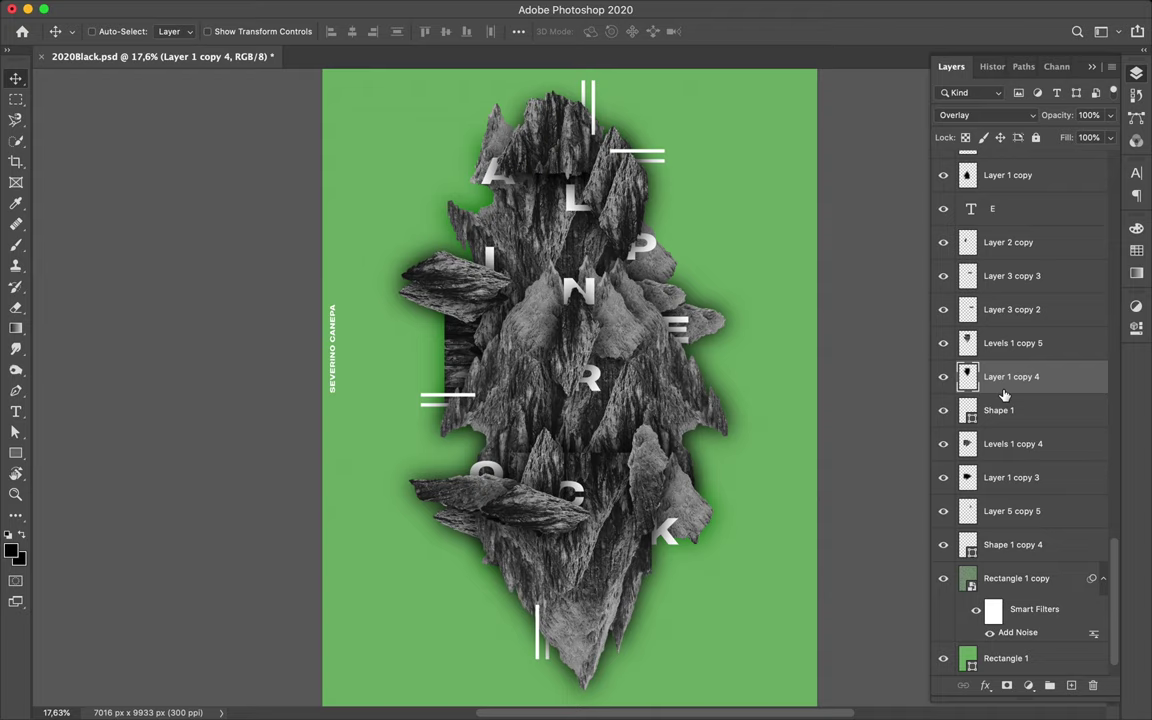
{"action": "key", "text": "Delete"}
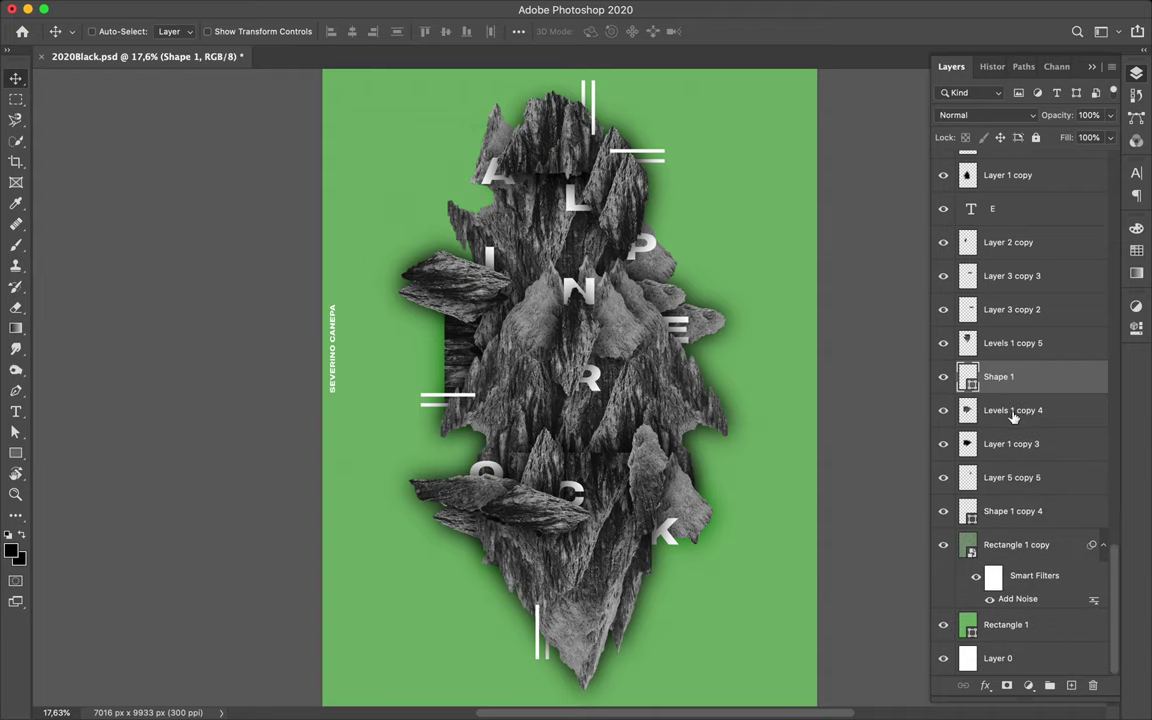
{"action": "key", "text": "ctrl+z"}
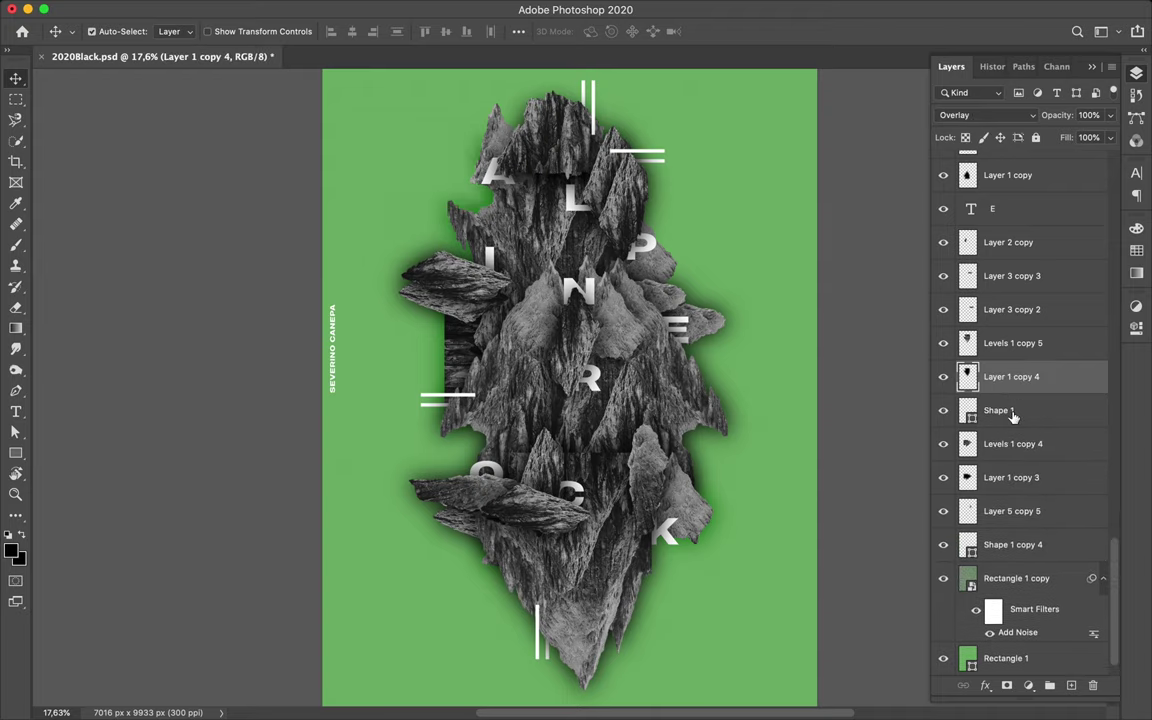
{"action": "key", "text": "ctrl+z"}
{"action": "key", "text": "ctrl+z"}
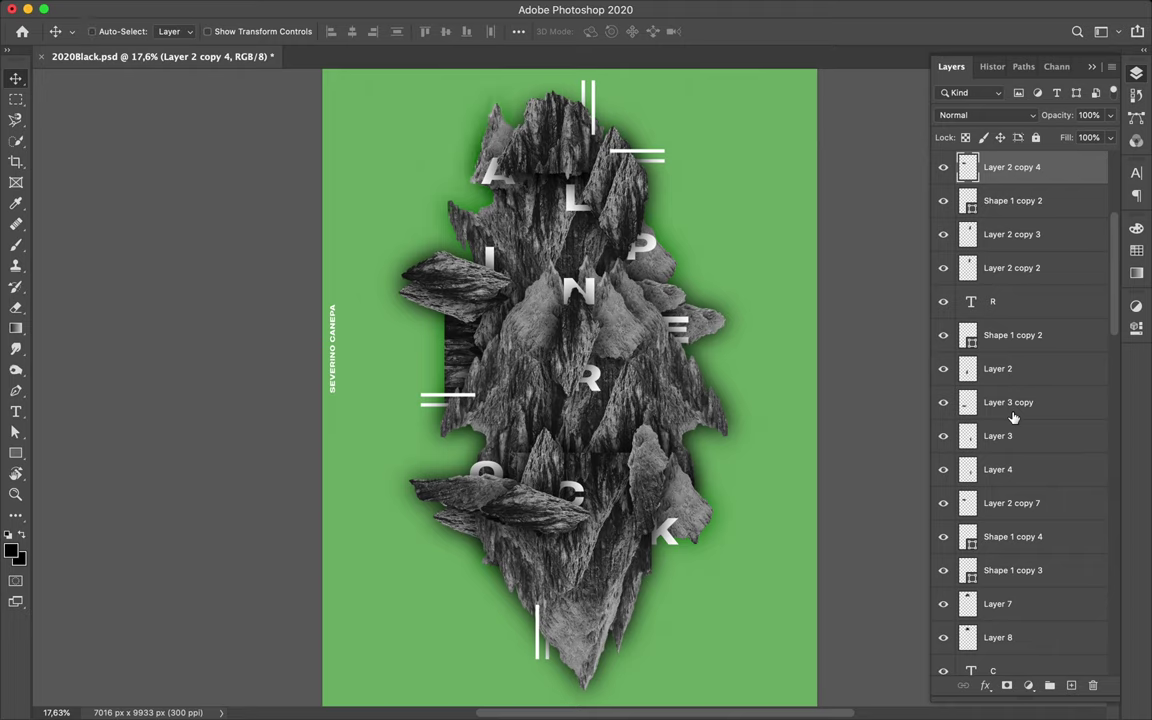
{"action": "left_click", "coordinate": [645, 622]}
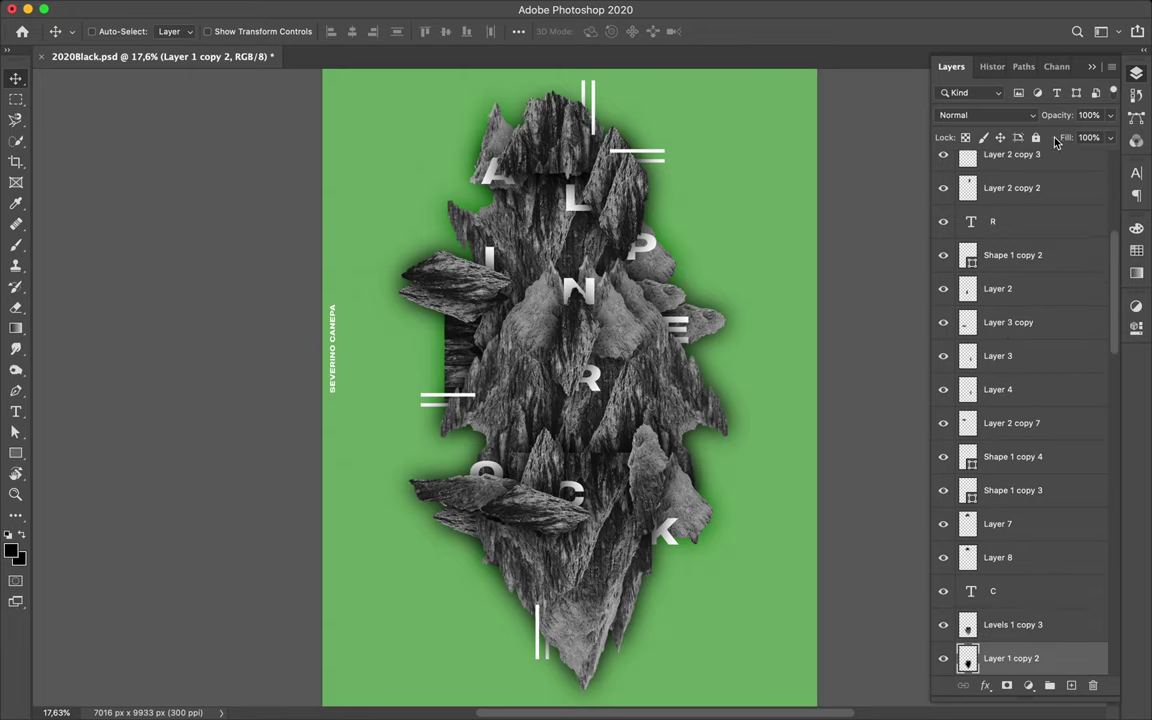
Step: Lower the fill of Layer 1 copy 2 and Layer 1 copy 3 to 34%
{"action": "left_click", "coordinate": [1110, 142]}
{"action": "left_click_drag", "start_coordinate": [1106, 157], "coordinate": [1062, 162]}
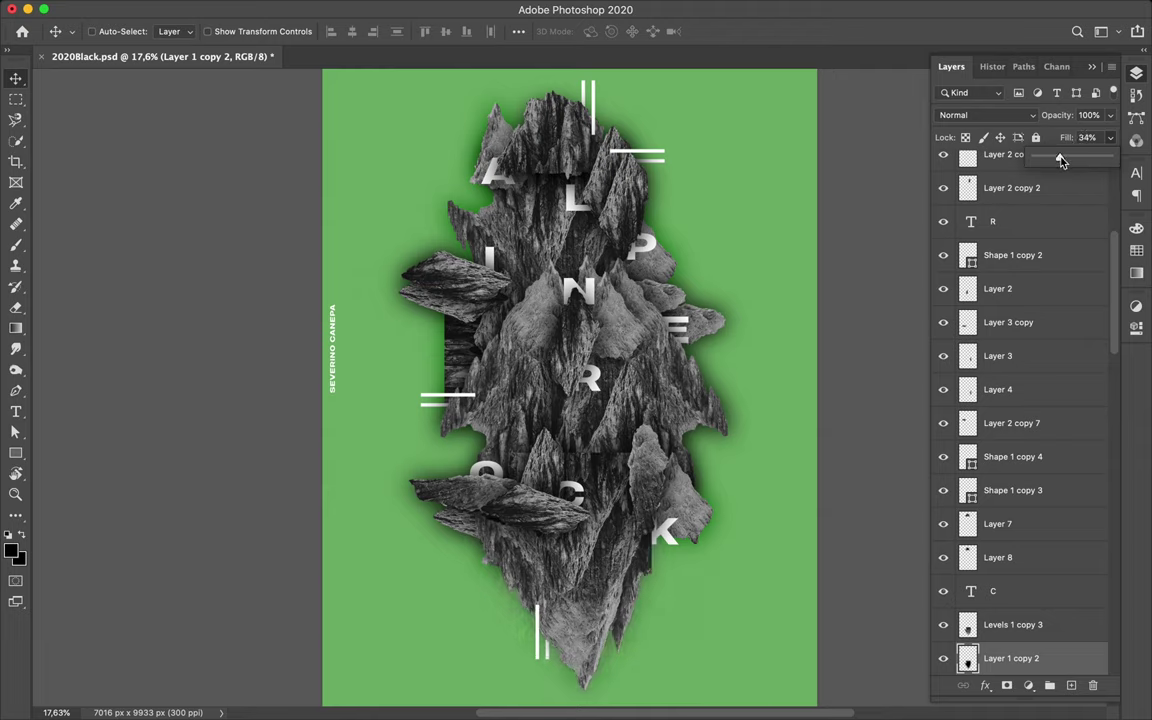
{"action": "left_click", "coordinate": [1097, 138]}
{"action": "scroll", "coordinate": [1059, 611], "scroll_direction": "down", "scroll_amount": 1}
{"action": "scroll", "coordinate": [1046, 608], "scroll_direction": "down", "scroll_amount": 5}
{"action": "scroll", "coordinate": [1046, 609], "scroll_direction": "down", "scroll_amount": 3}
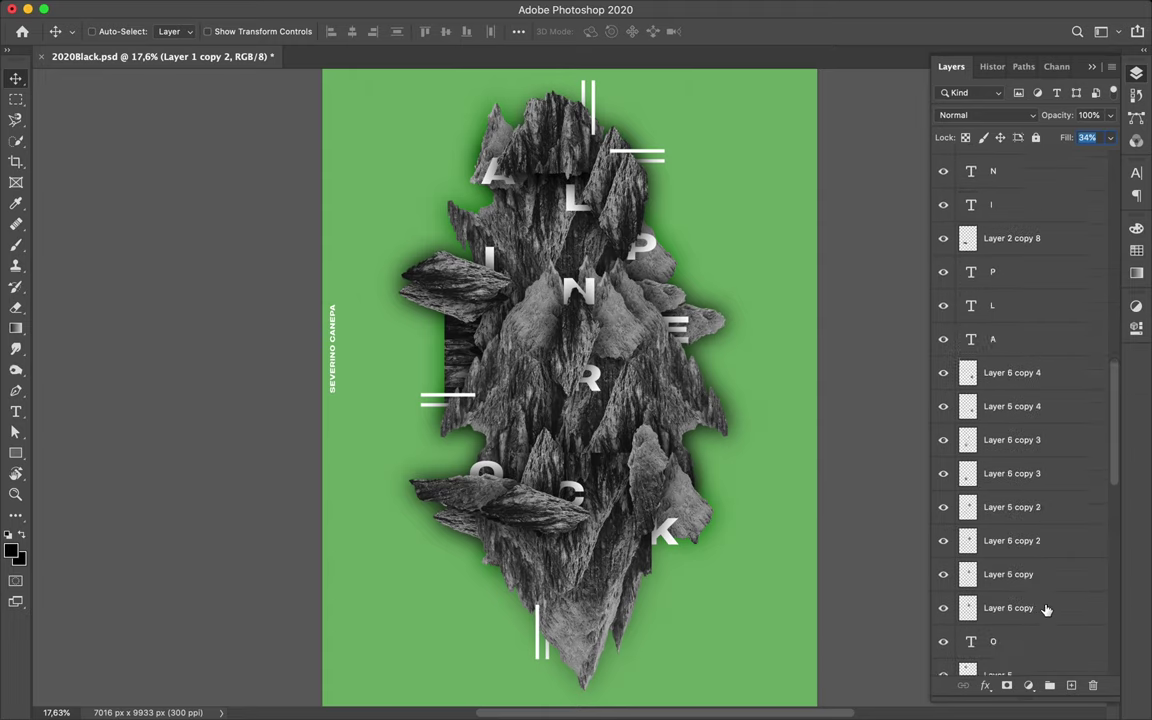
{"action": "scroll", "coordinate": [1046, 609], "scroll_direction": "down", "scroll_amount": 3}
{"action": "scroll", "coordinate": [1046, 609], "scroll_direction": "down", "scroll_amount": 3}
{"action": "scroll", "coordinate": [1046, 609], "scroll_direction": "down", "scroll_amount": 3}
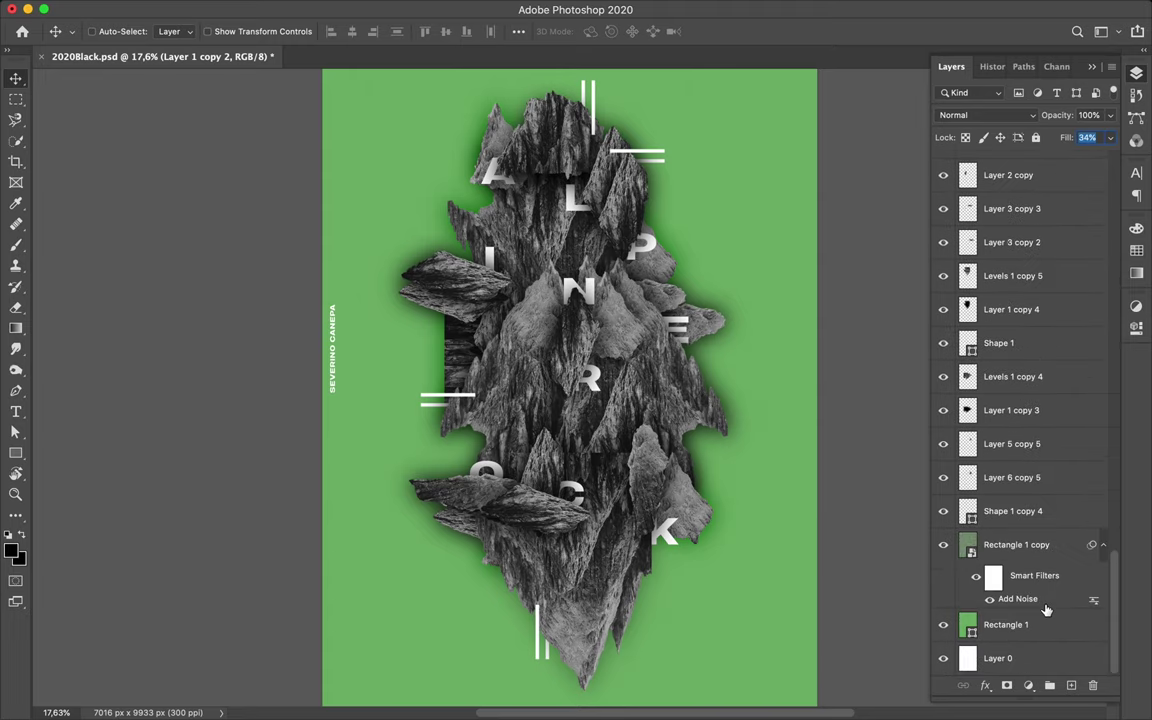
{"action": "left_click", "coordinate": [1013, 411]}
{"action": "type", "text": "34"}
{"action": "key", "text": "Return"}
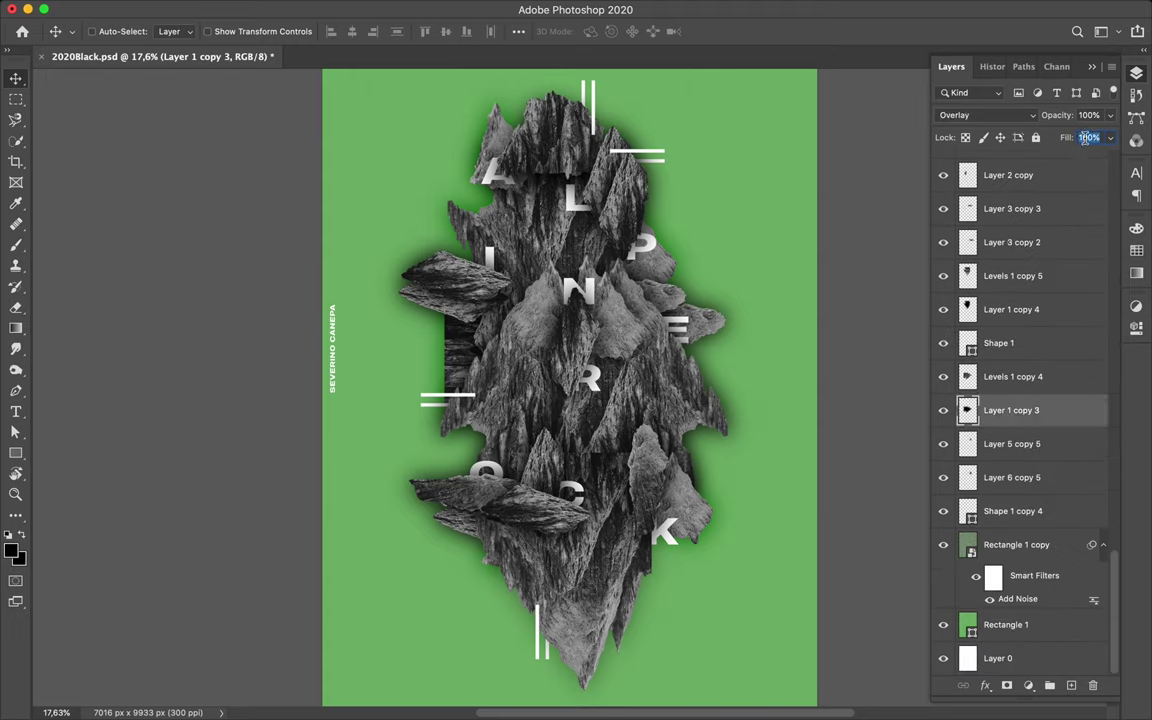
Step: Set Layer 1 copy 4's fill to 34%
{"action": "scroll", "coordinate": [1032, 395], "scroll_direction": "up", "scroll_amount": 1}
{"action": "left_click", "coordinate": [1000, 370]}
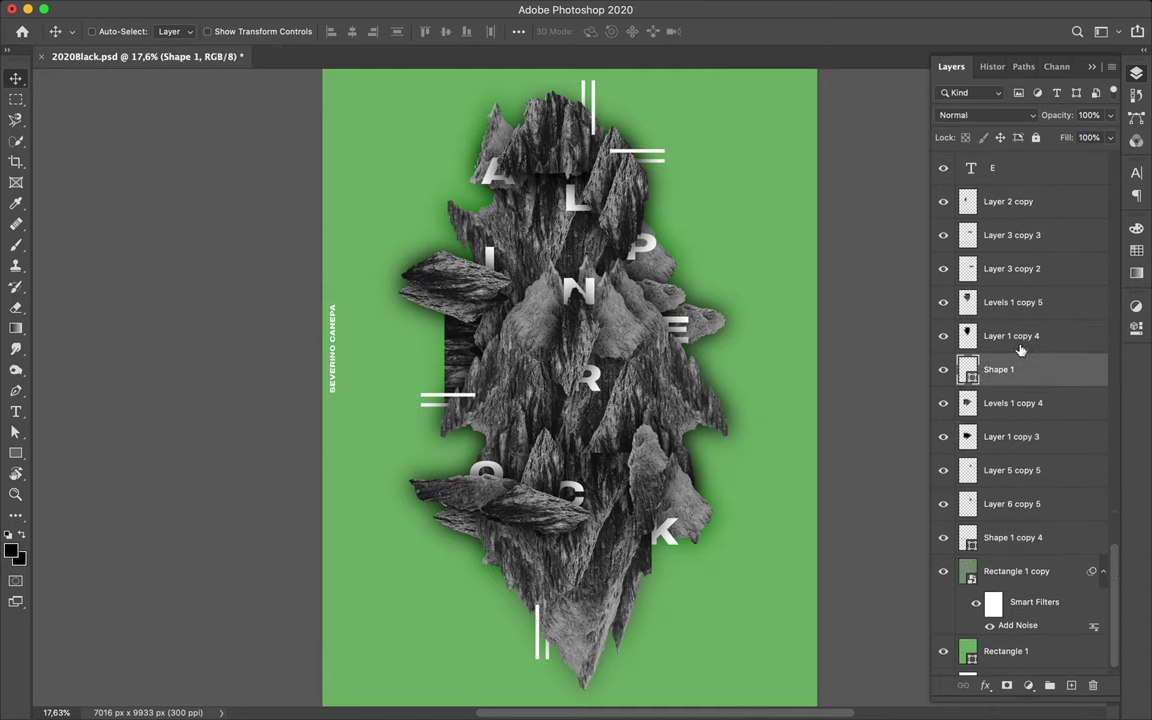
{"action": "left_click", "coordinate": [1088, 337]}
{"action": "left_click", "coordinate": [1088, 138]}
{"action": "type", "text": "34"}
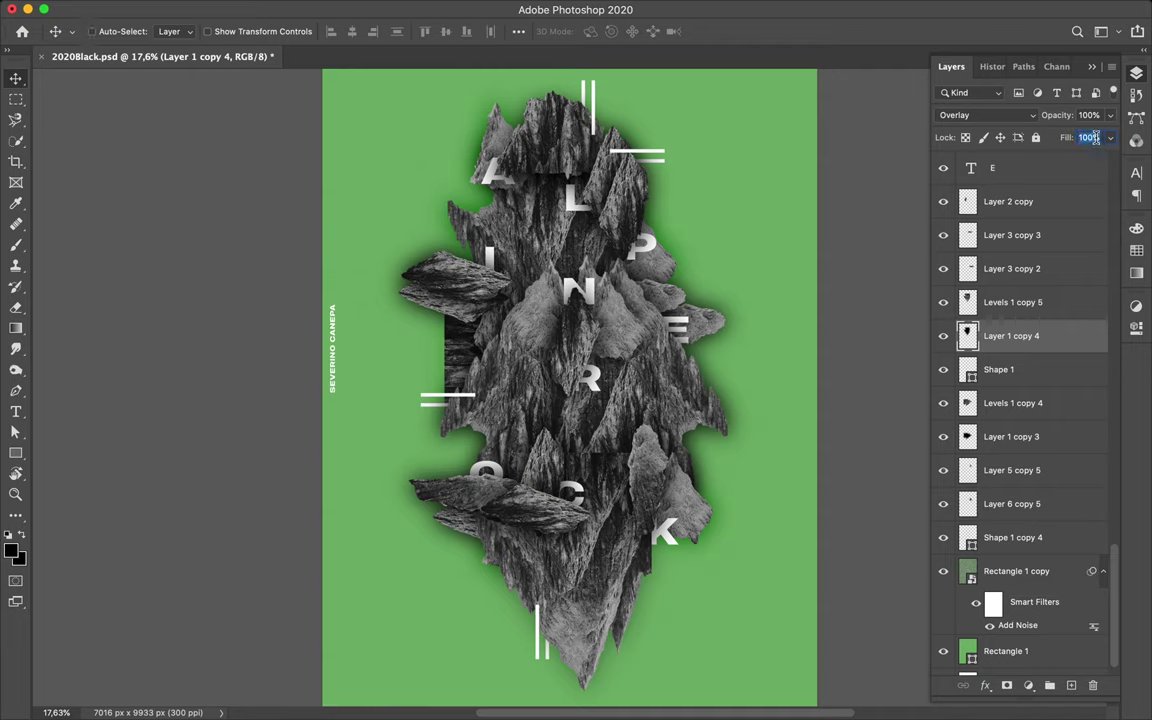
{"action": "key", "text": "Return"}
Step: Toggle visibility of Layer 3 copy 2, Layer 3 copy 3 and Layer 2 copy to check their rocks
{"action": "scroll", "coordinate": [1036, 313], "scroll_direction": "up", "scroll_amount": 2}
{"action": "left_click", "coordinate": [975, 328]}
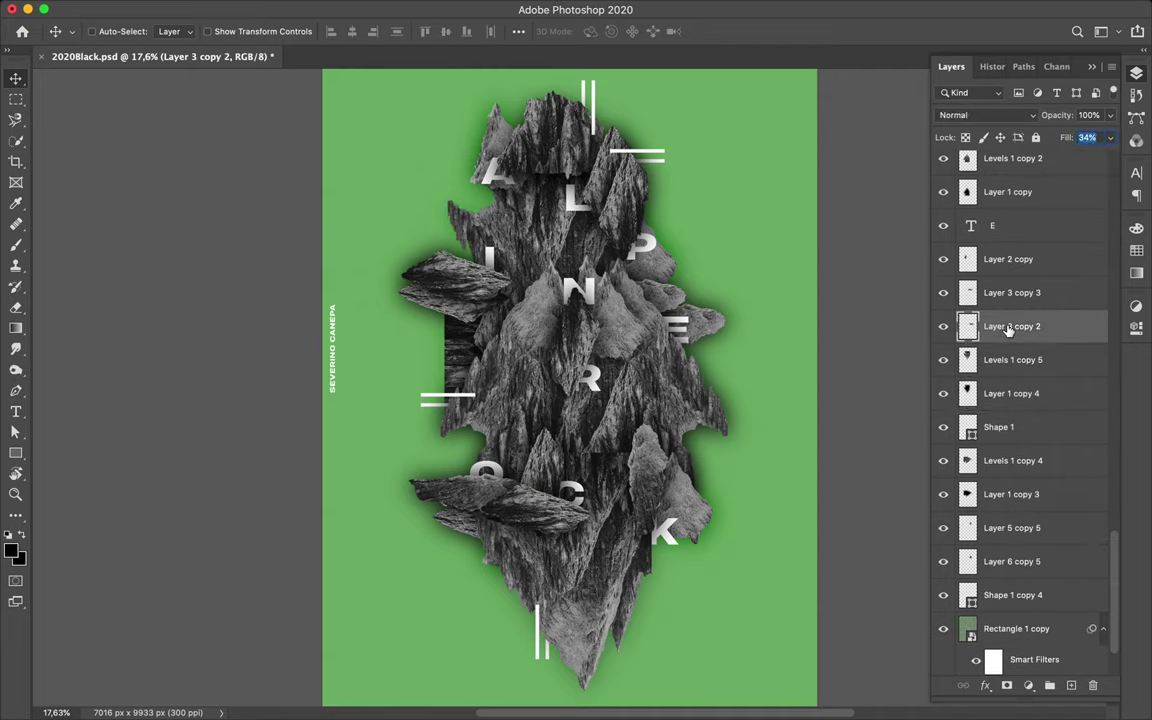
{"action": "left_click", "coordinate": [943, 327]}
{"action": "left_click", "coordinate": [943, 327]}
{"action": "left_click", "coordinate": [943, 292]}
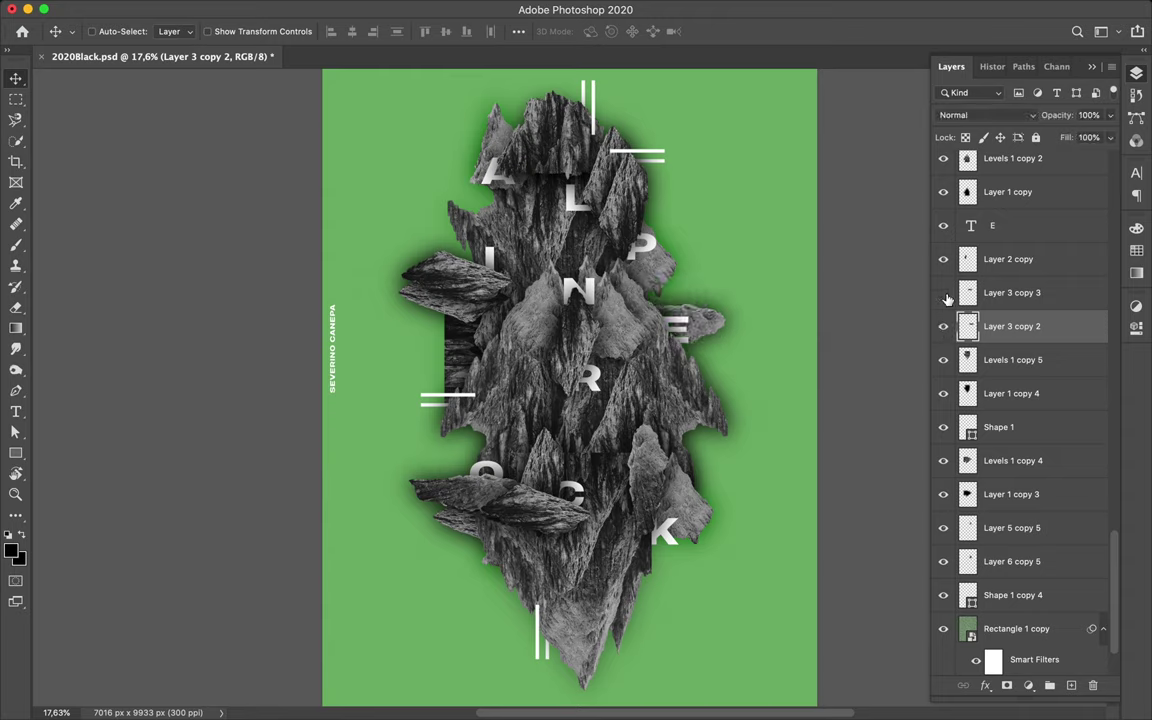
{"action": "left_click", "coordinate": [1020, 262]}
{"action": "left_click", "coordinate": [945, 260]}
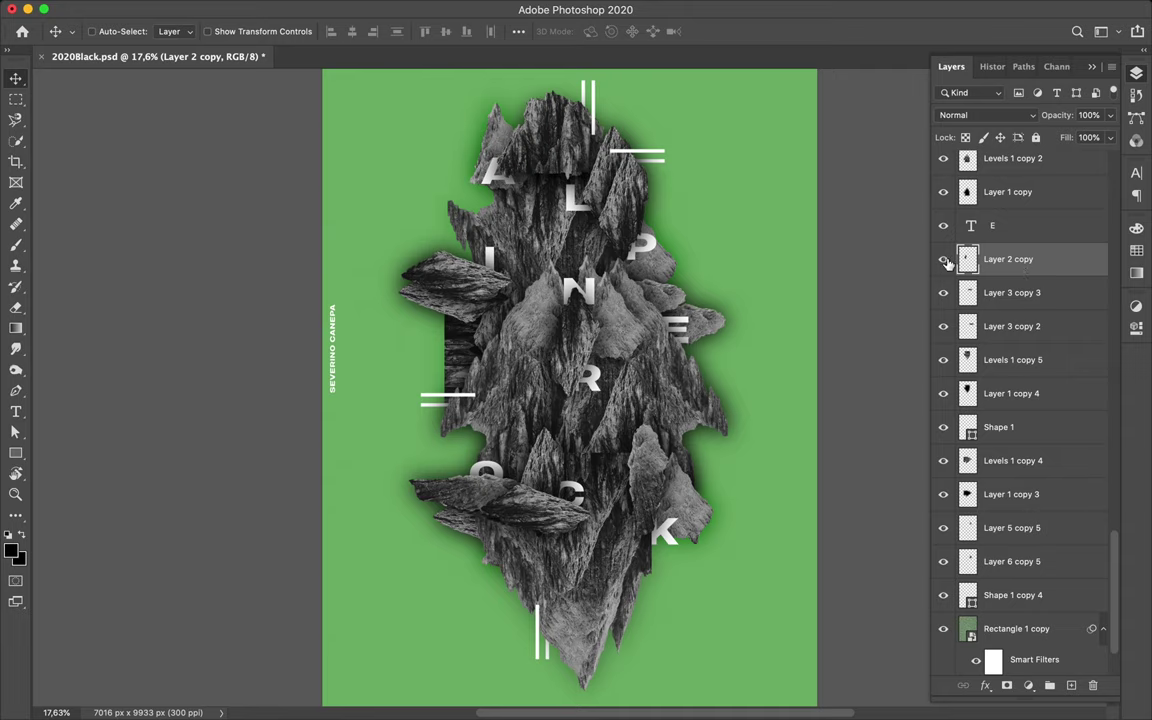
{"action": "scroll", "coordinate": [960, 262], "scroll_direction": "up", "scroll_amount": 2}
{"action": "scroll", "coordinate": [985, 259], "scroll_direction": "up", "scroll_amount": 1}
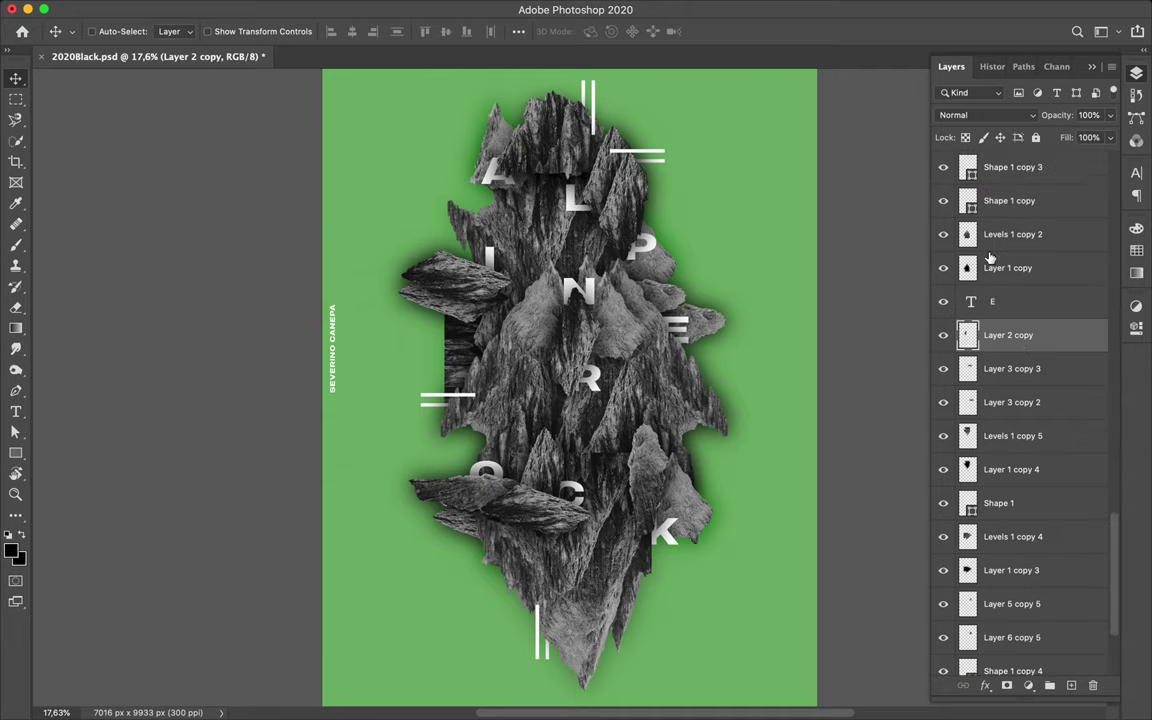
Step: Set the fill of Layer 1 copy to 34%
{"action": "left_click", "coordinate": [989, 269]}
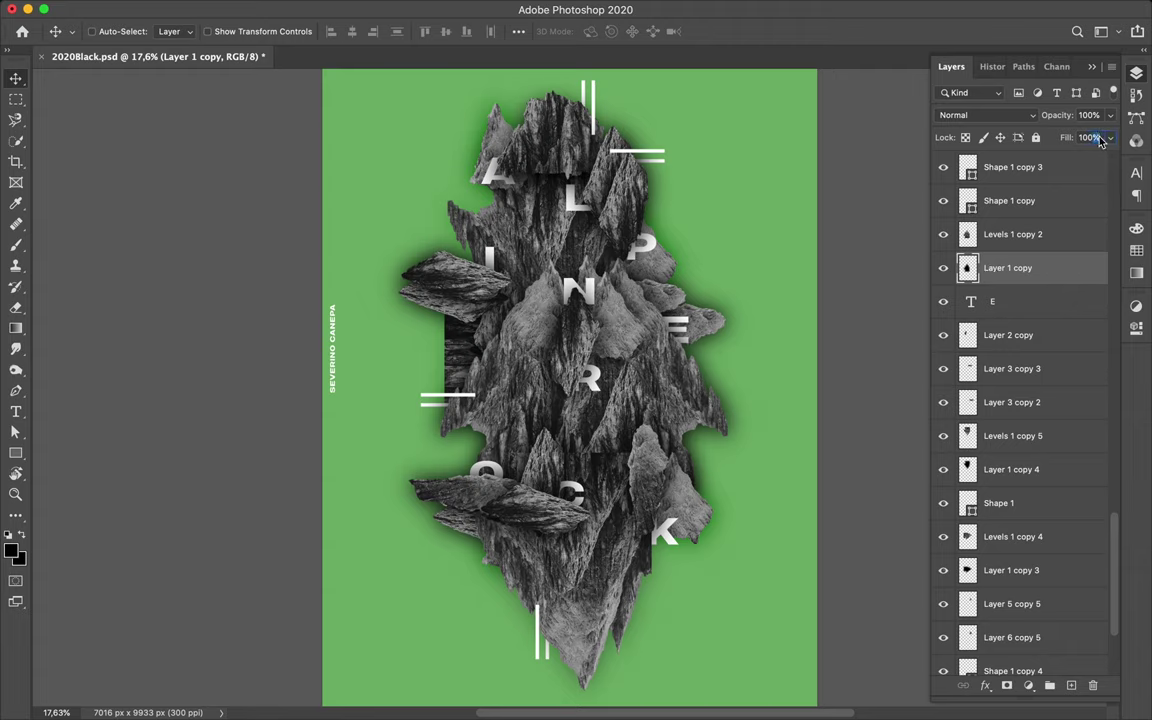
{"action": "type", "text": "34"}
{"action": "key", "text": "Return"}
{"action": "scroll", "coordinate": [1044, 262], "scroll_direction": "up", "scroll_amount": 2}
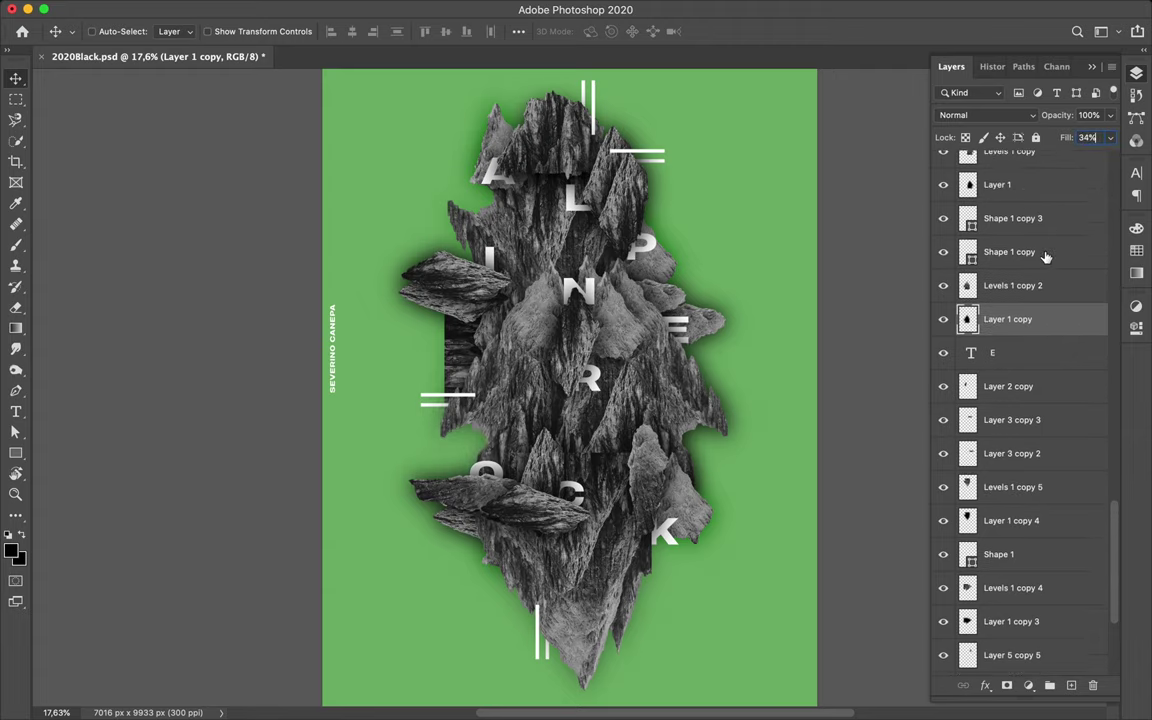
{"action": "scroll", "coordinate": [1045, 257], "scroll_direction": "up", "scroll_amount": 1}
{"action": "scroll", "coordinate": [1044, 257], "scroll_direction": "up", "scroll_amount": 1}
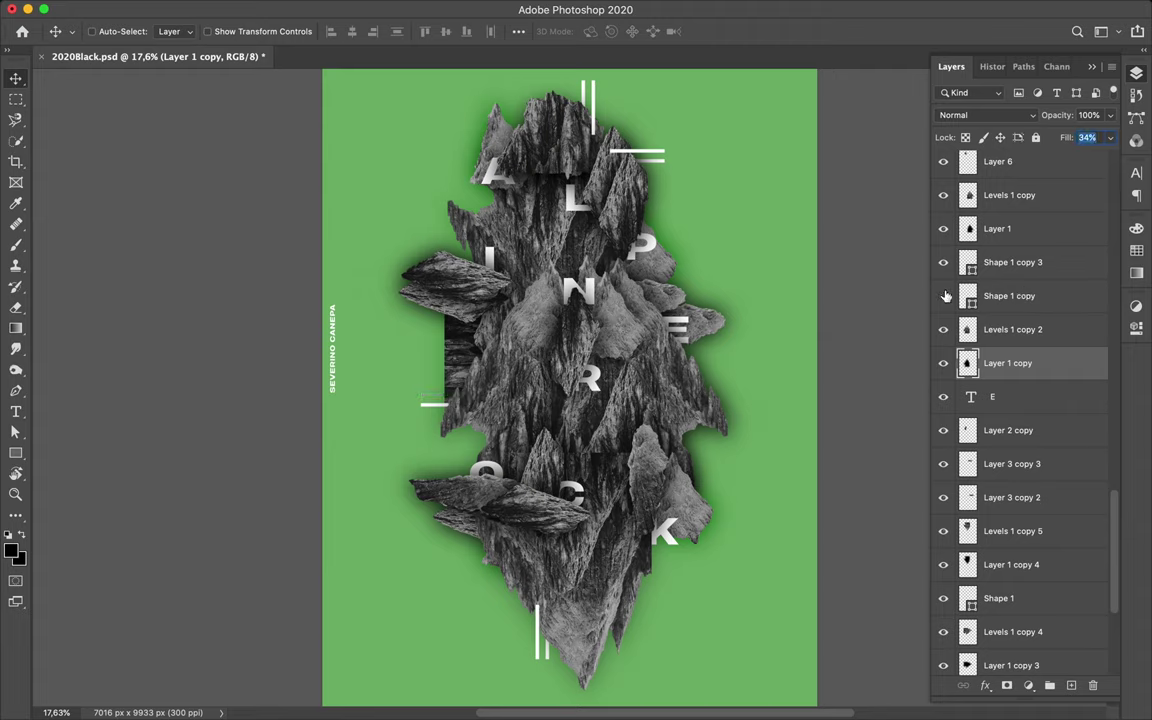
Step: Set the fill of Layer 1 to 34%
{"action": "left_click", "coordinate": [988, 232]}
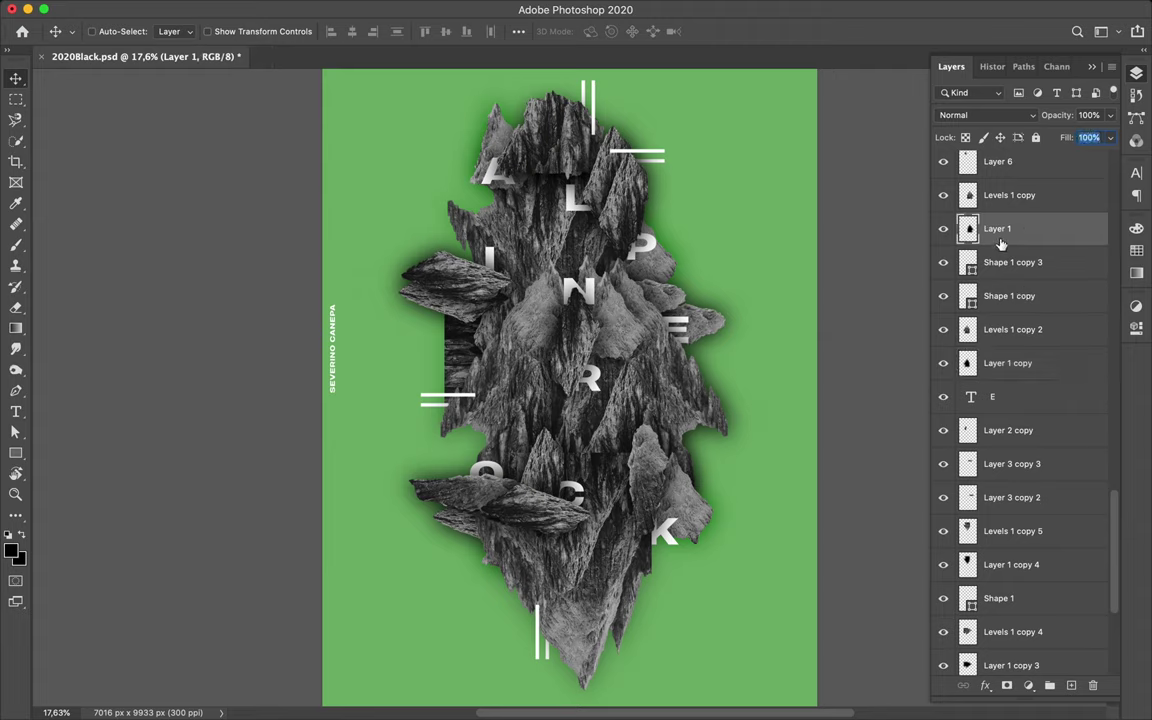
{"action": "type", "text": "34"}
{"action": "key", "text": "Return"}
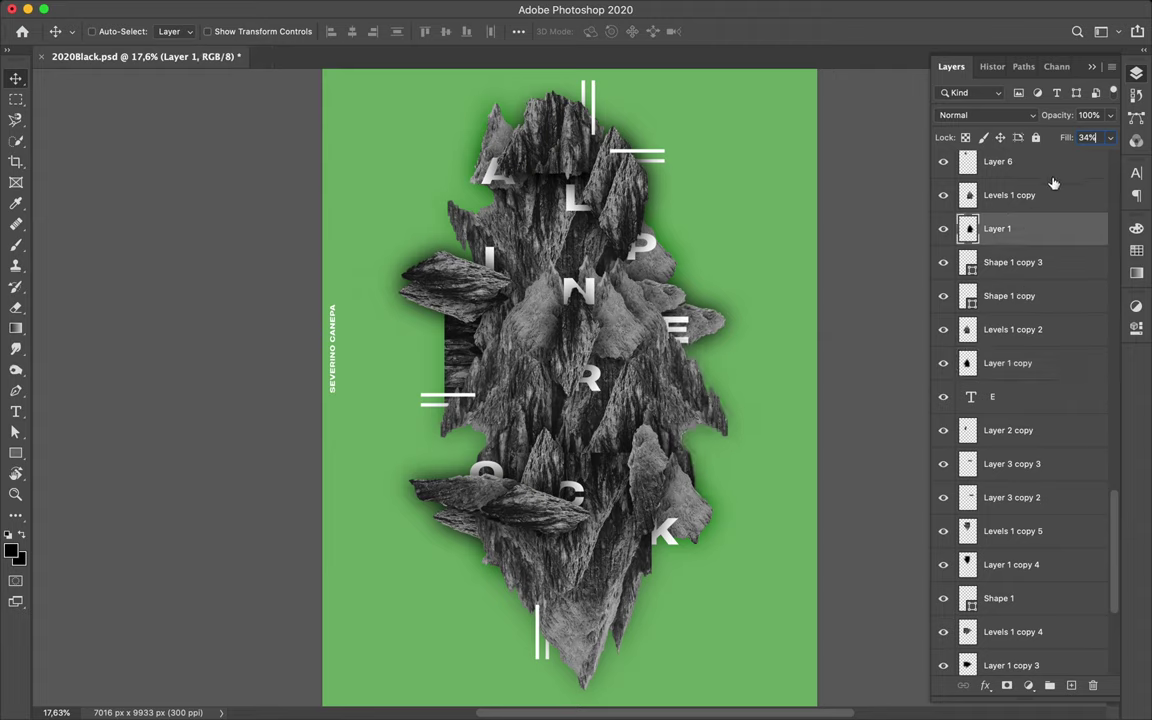
{"action": "left_click", "coordinate": [1049, 200]}
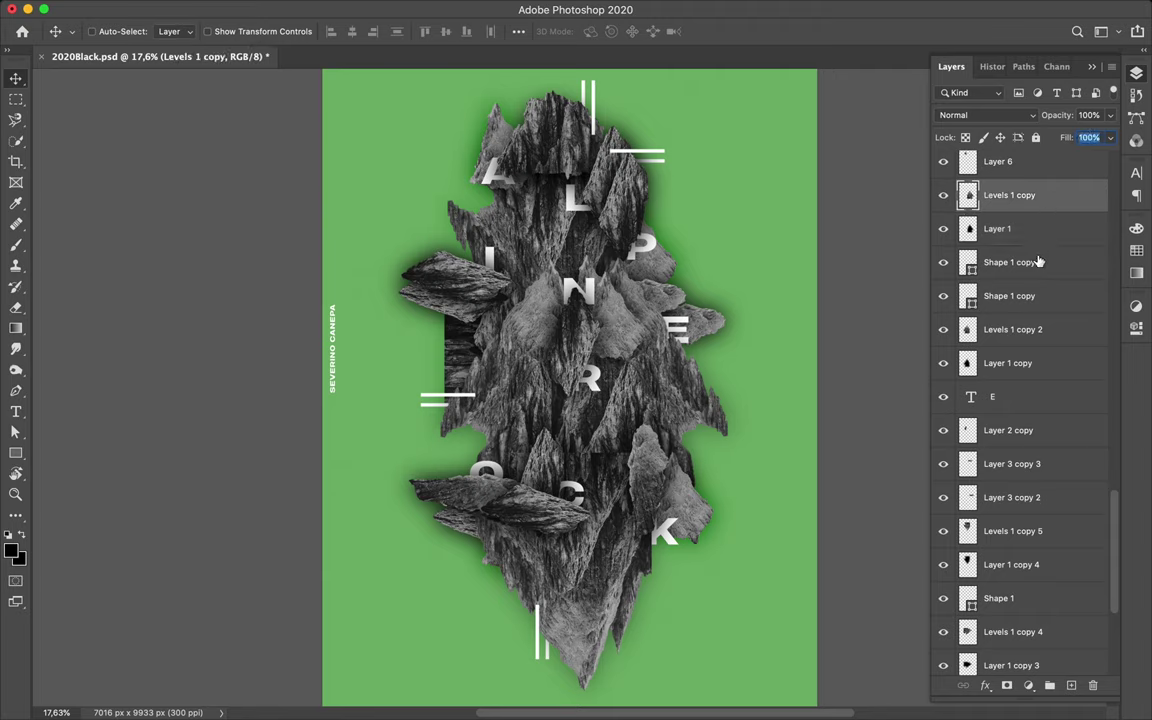
{"action": "scroll", "coordinate": [1039, 262], "scroll_direction": "up", "scroll_amount": 2}
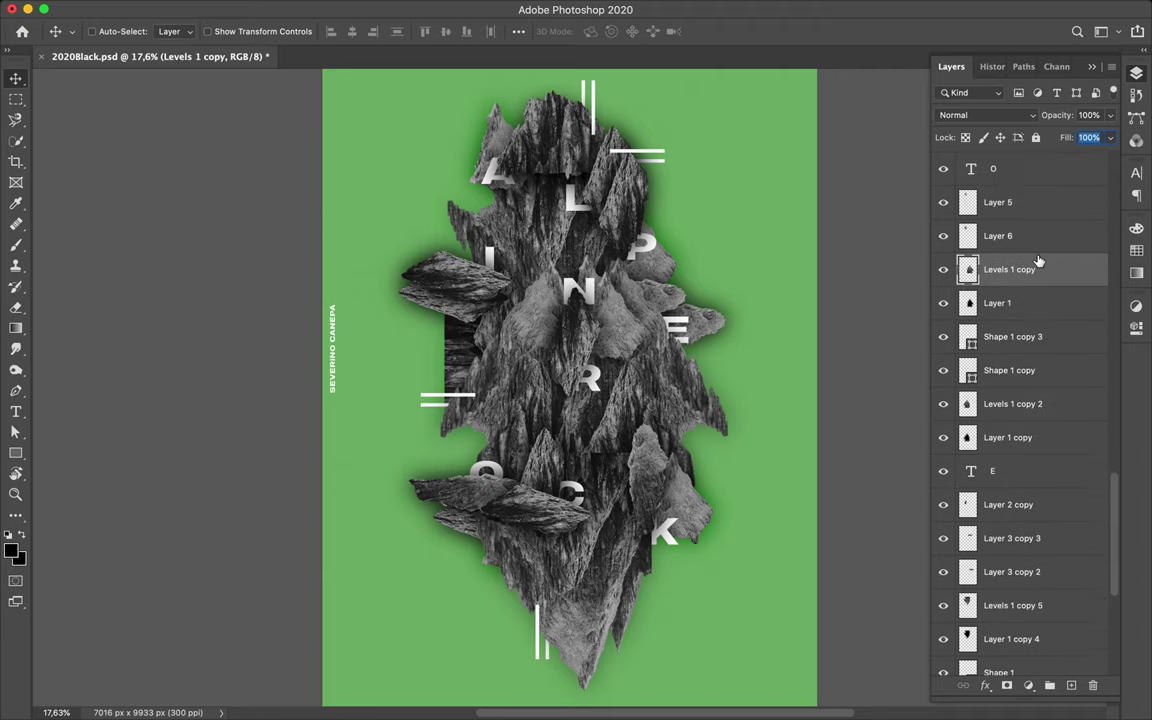
{"action": "left_click", "coordinate": [1024, 314]}
{"action": "scroll", "coordinate": [1024, 314], "scroll_direction": "up", "scroll_amount": 2}
Step: Lower the Layer 6 overlay's fill to 34% and dismiss the invalid-entry alert
{"action": "left_click", "coordinate": [1019, 318]}
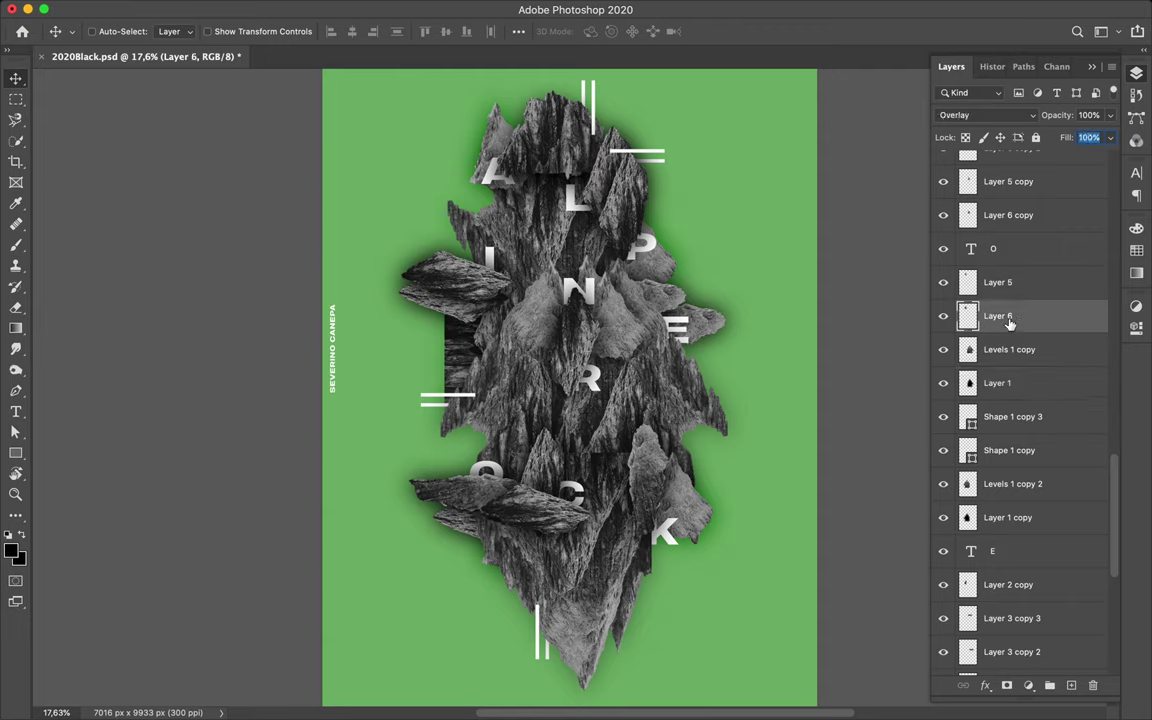
{"action": "left_click", "coordinate": [943, 316]}
{"action": "left_click", "coordinate": [1081, 140]}
{"action": "left_click", "coordinate": [1022, 292]}
{"action": "left_click", "coordinate": [697, 249]}
{"action": "left_click", "coordinate": [1000, 283]}
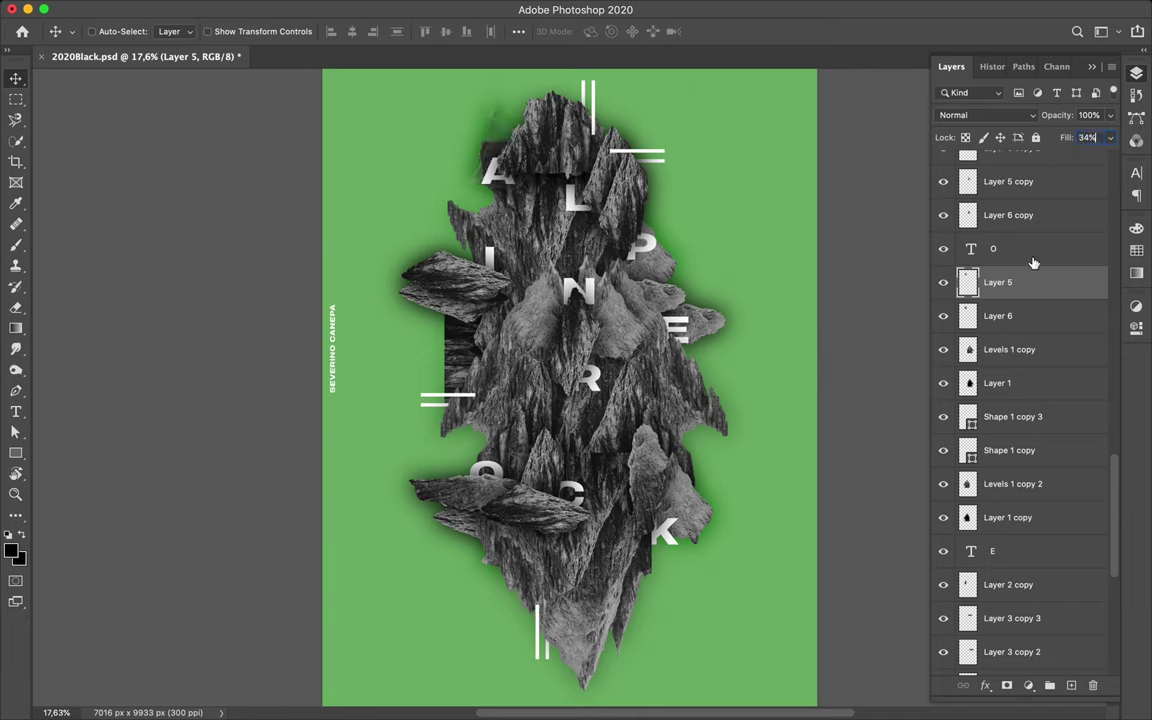
{"action": "left_click", "coordinate": [1044, 316]}
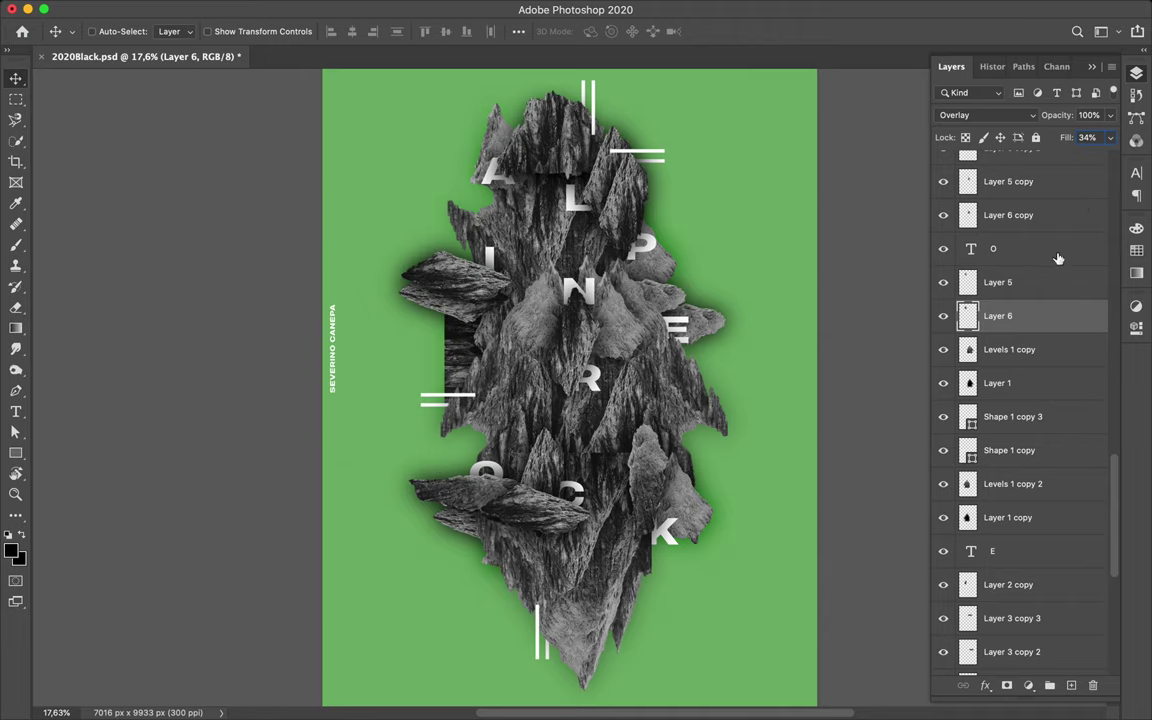
{"action": "left_click", "coordinate": [1051, 281]}
{"action": "scroll", "coordinate": [1000, 250], "scroll_direction": "up", "scroll_amount": 2}
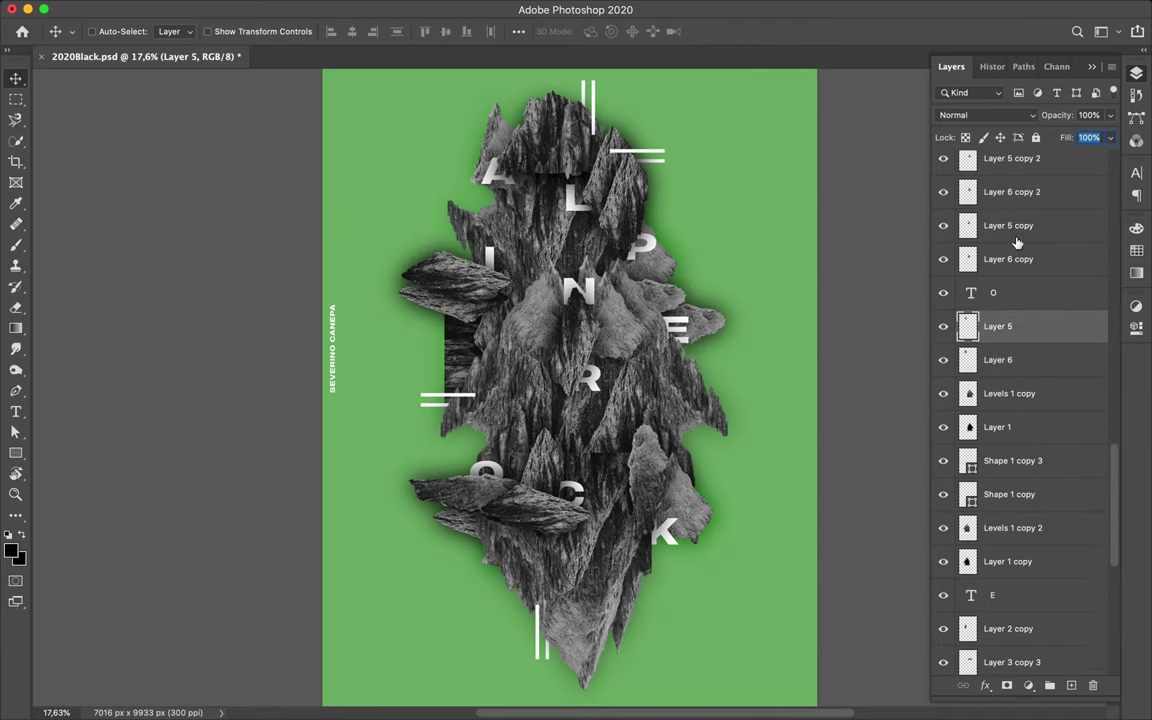
Step: Toggle visibility of Layer 6 copy, Layer 6 copy 2 and Layer 5 copy 2 to identify their rocks
{"action": "scroll", "coordinate": [990, 250], "scroll_direction": "up", "scroll_amount": 2}
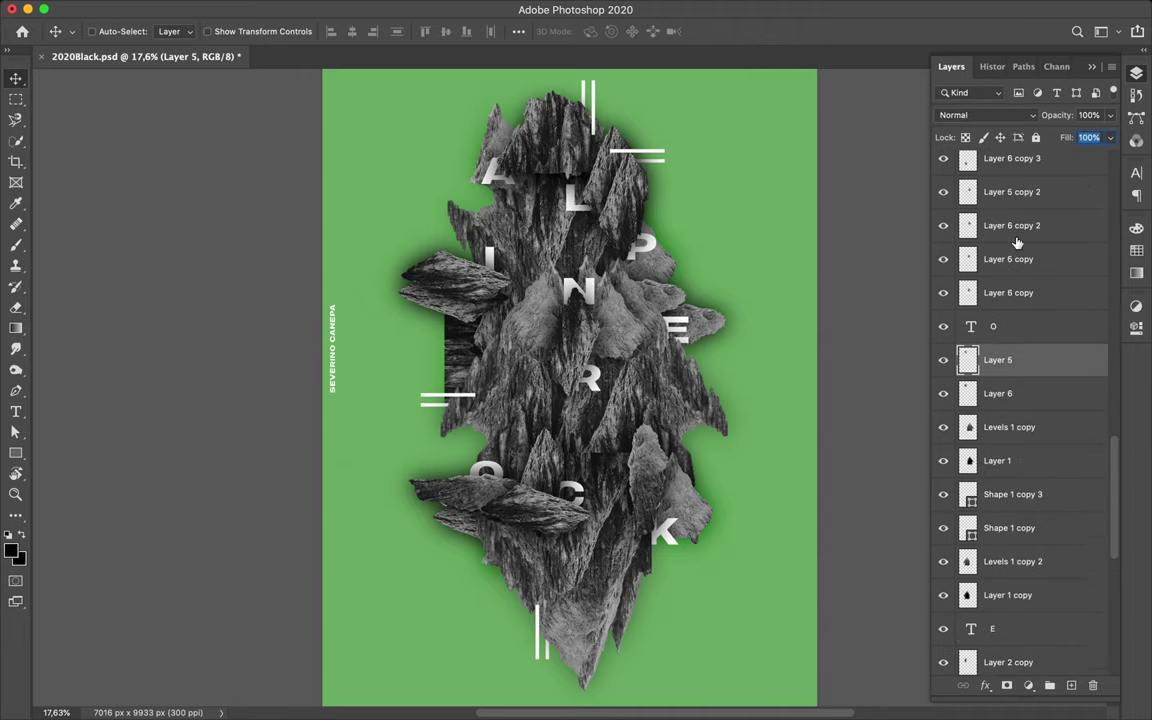
{"action": "left_click", "coordinate": [945, 293]}
{"action": "left_click", "coordinate": [945, 228]}
{"action": "left_click", "coordinate": [945, 193]}
Step: Check the rock layers near the N, leaving Layer 5 copy 2 and Layer 6 copy 3 visible
{"action": "scroll", "coordinate": [943, 263], "scroll_direction": "up", "scroll_amount": 2}
{"action": "left_click", "coordinate": [943, 300]}
{"action": "left_click", "coordinate": [944, 268]}
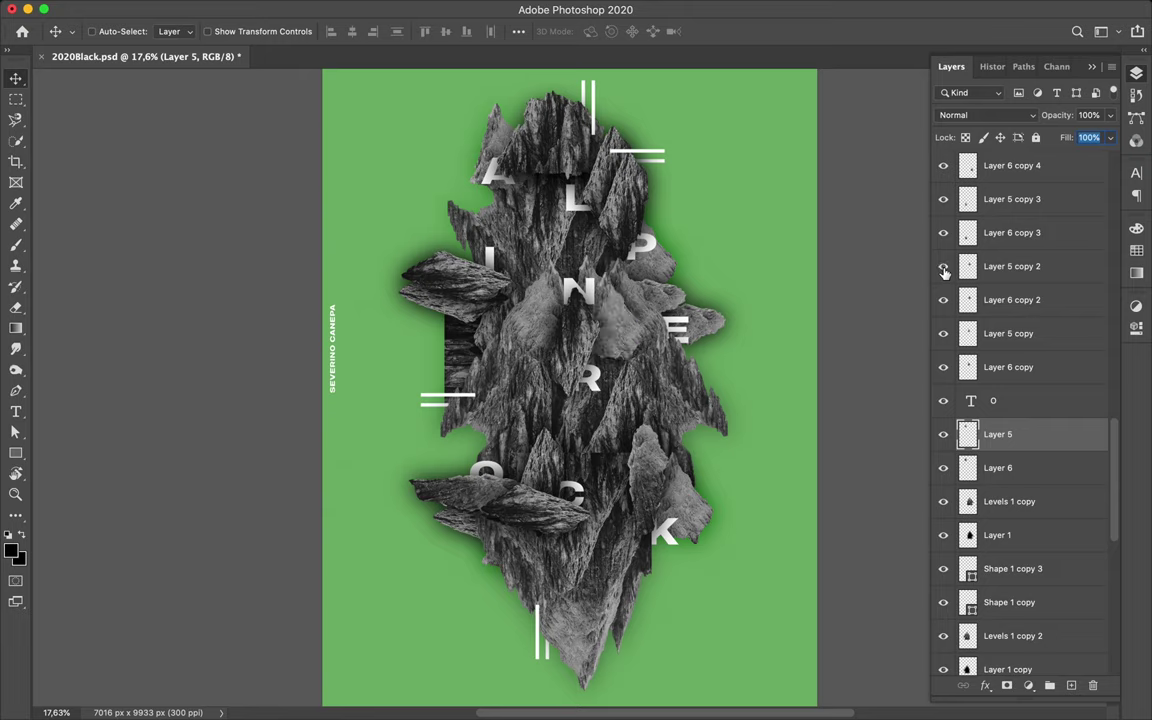
{"action": "scroll", "coordinate": [945, 300], "scroll_direction": "up", "scroll_amount": 2}
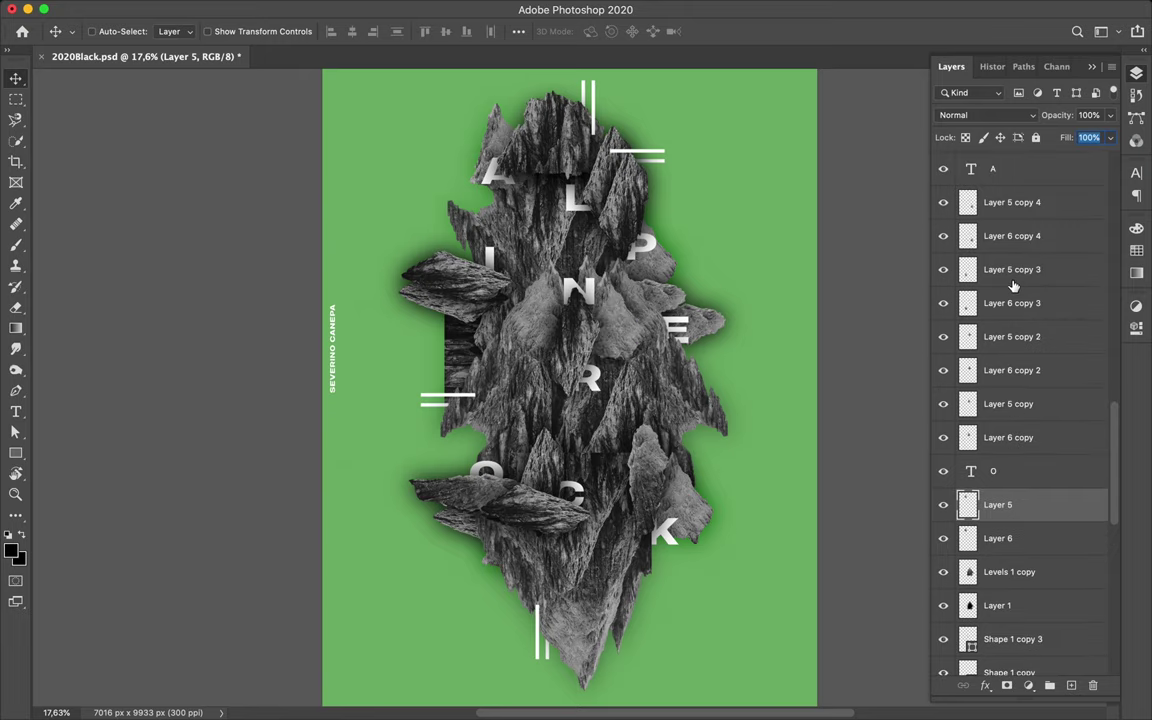
{"action": "left_click", "coordinate": [944, 340]}
{"action": "left_click", "coordinate": [944, 340]}
{"action": "left_click", "coordinate": [944, 308]}
{"action": "left_click", "coordinate": [944, 306]}
Step: Set Layer 6 copy 3's fill to 34%
{"action": "left_click", "coordinate": [1018, 303]}
{"action": "key", "text": "shift+alt+o"}
{"action": "type", "text": "34"}
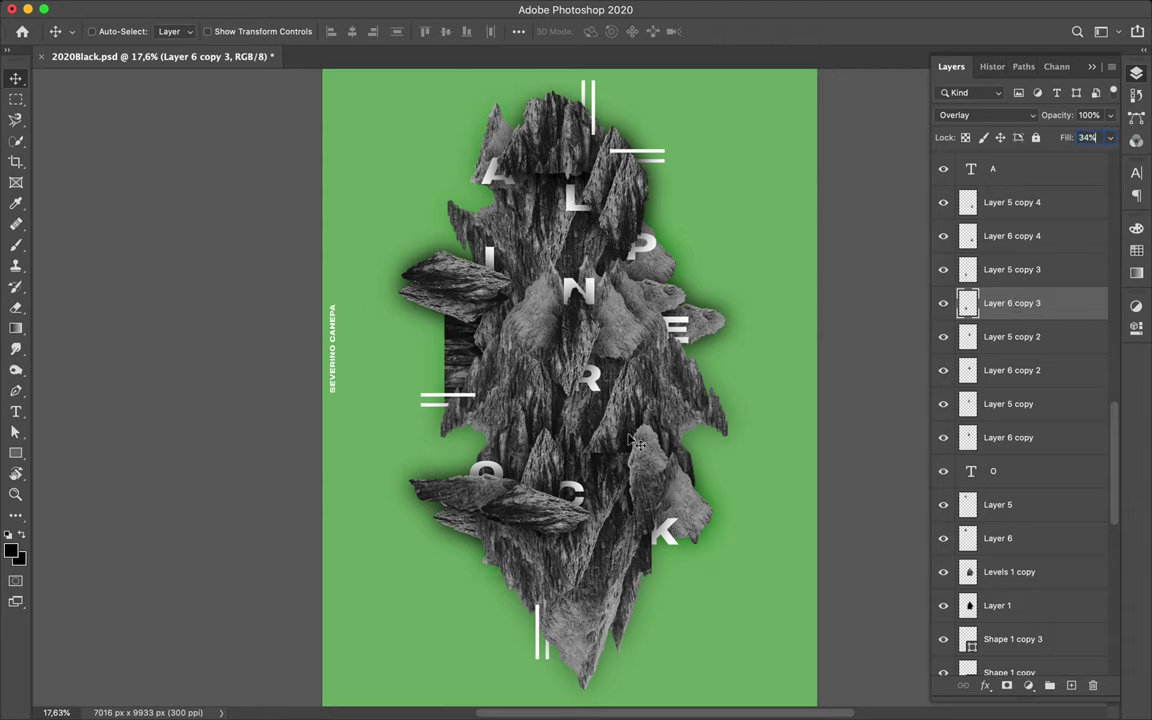
Step: Select Layer 5 copy 3 and toggle it and Layer 6 copy 4 to locate their rocks
{"action": "left_click", "coordinate": [990, 270]}
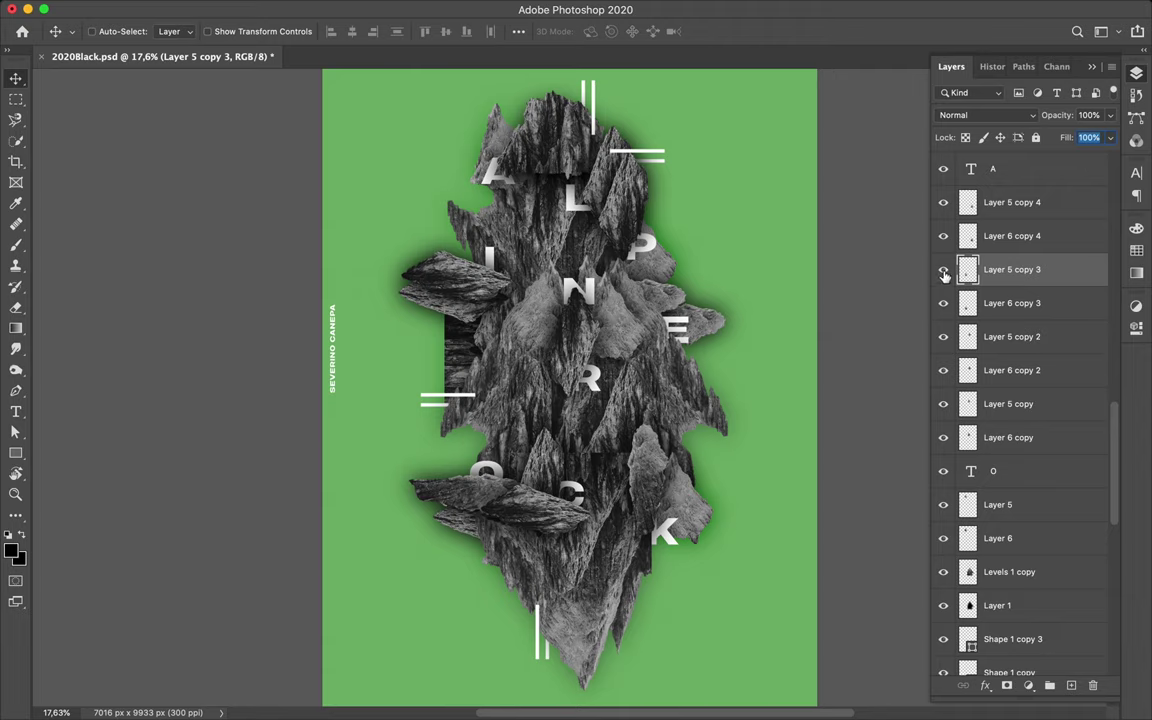
{"action": "left_click", "coordinate": [944, 271]}
{"action": "left_click", "coordinate": [944, 271]}
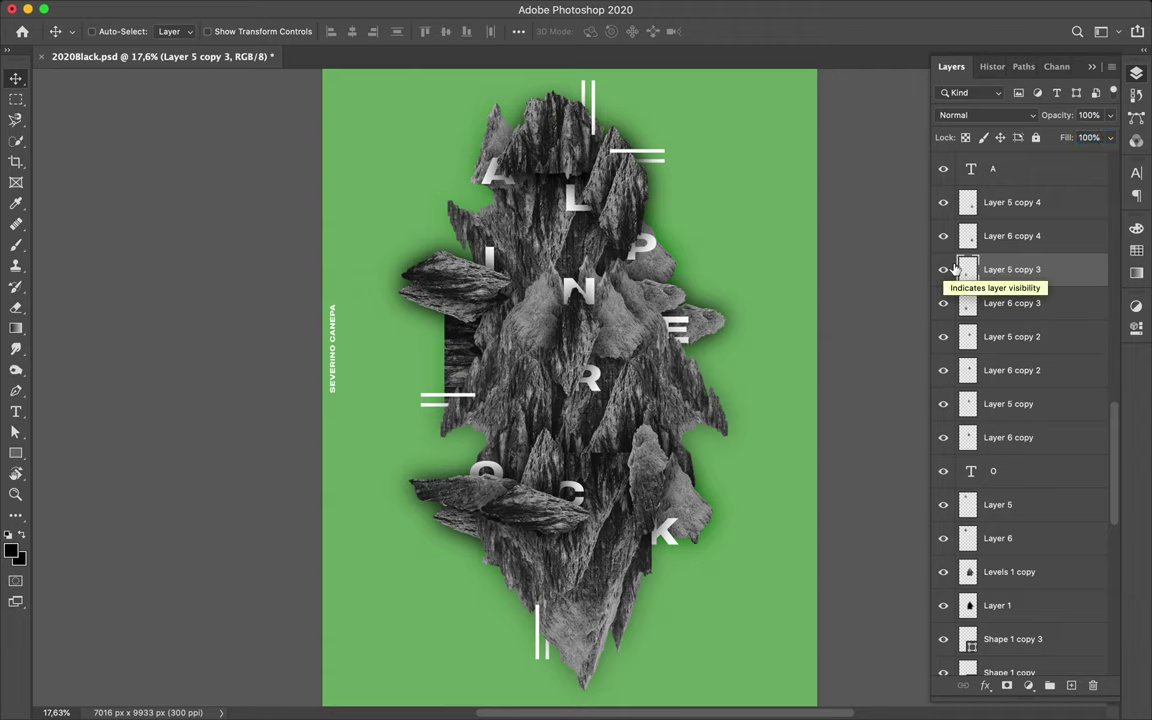
{"action": "left_click", "coordinate": [946, 240]}
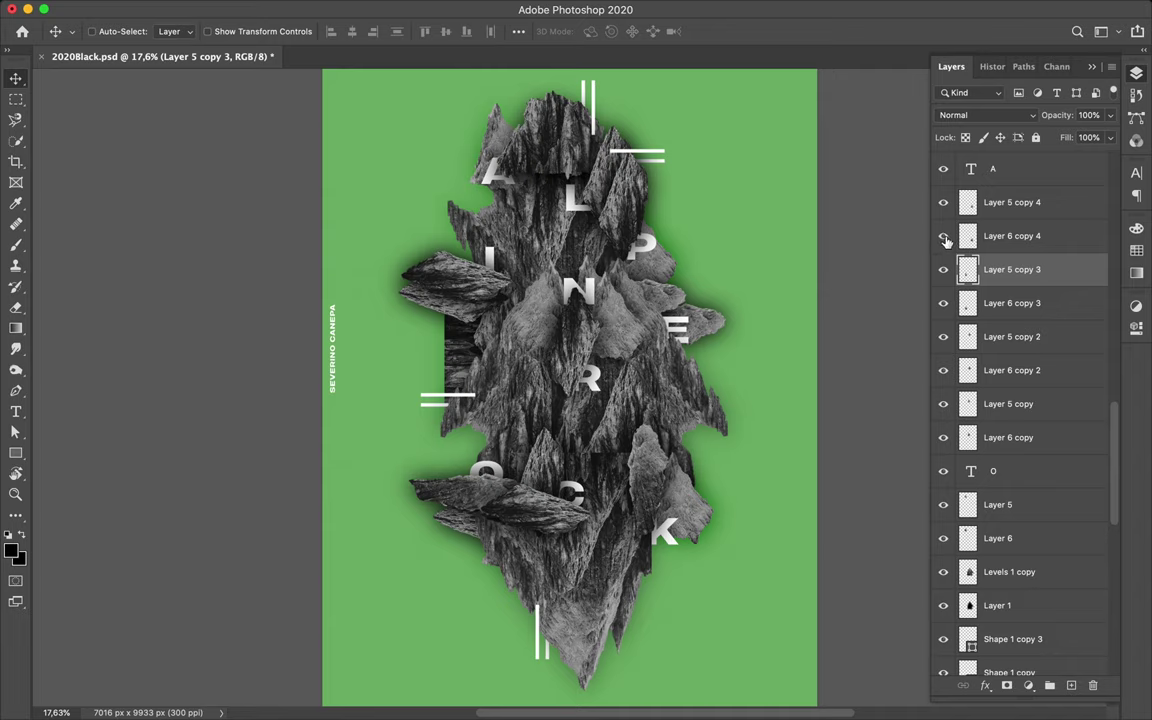
{"action": "left_click", "coordinate": [944, 240]}
Step: Show Layer 6 copy 4 again, then move Layer 5 copy 3's rock down-left beneath the O
{"action": "left_click", "coordinate": [943, 241]}
{"action": "key", "text": "ctrl+t"}
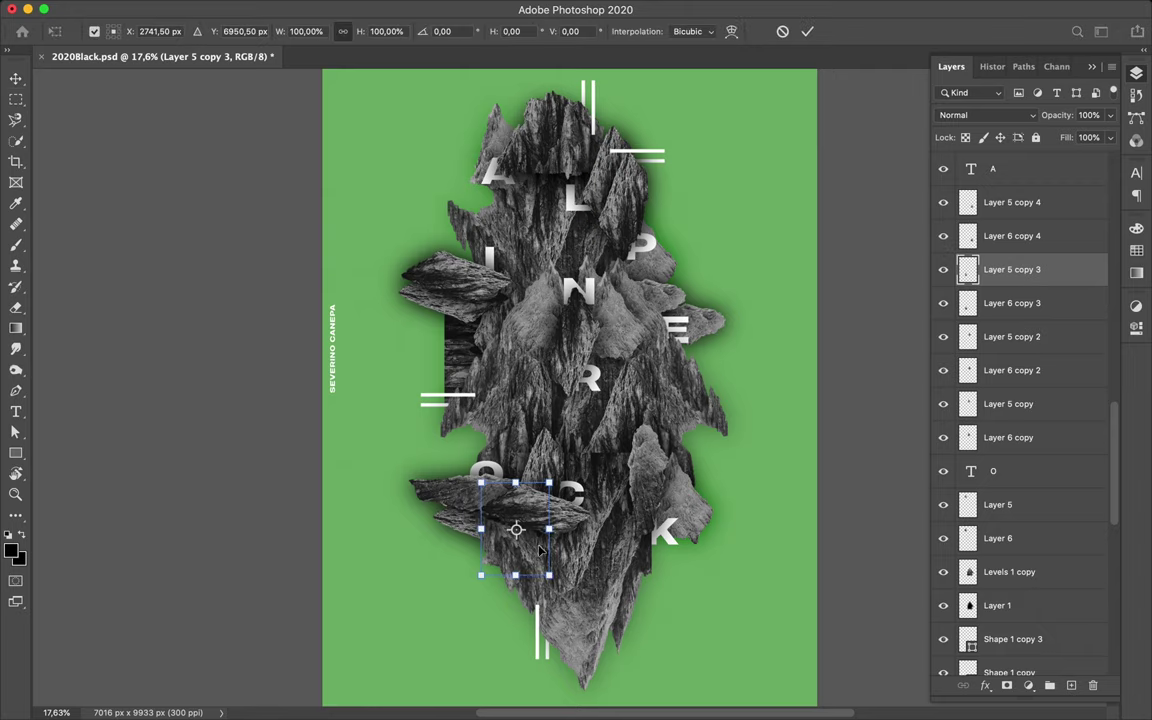
{"action": "left_click_drag", "start_coordinate": [546, 543], "coordinate": [512, 578]}
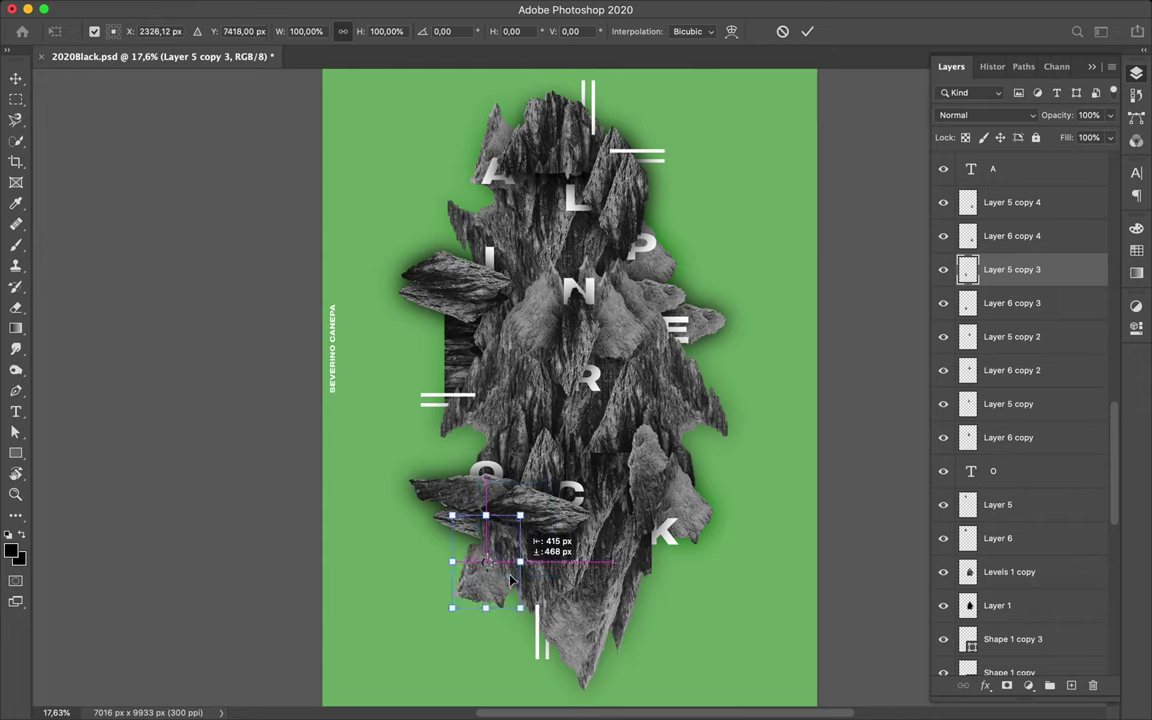
{"action": "left_click_drag", "start_coordinate": [512, 578], "coordinate": [511, 578]}
{"action": "key", "text": "Return"}
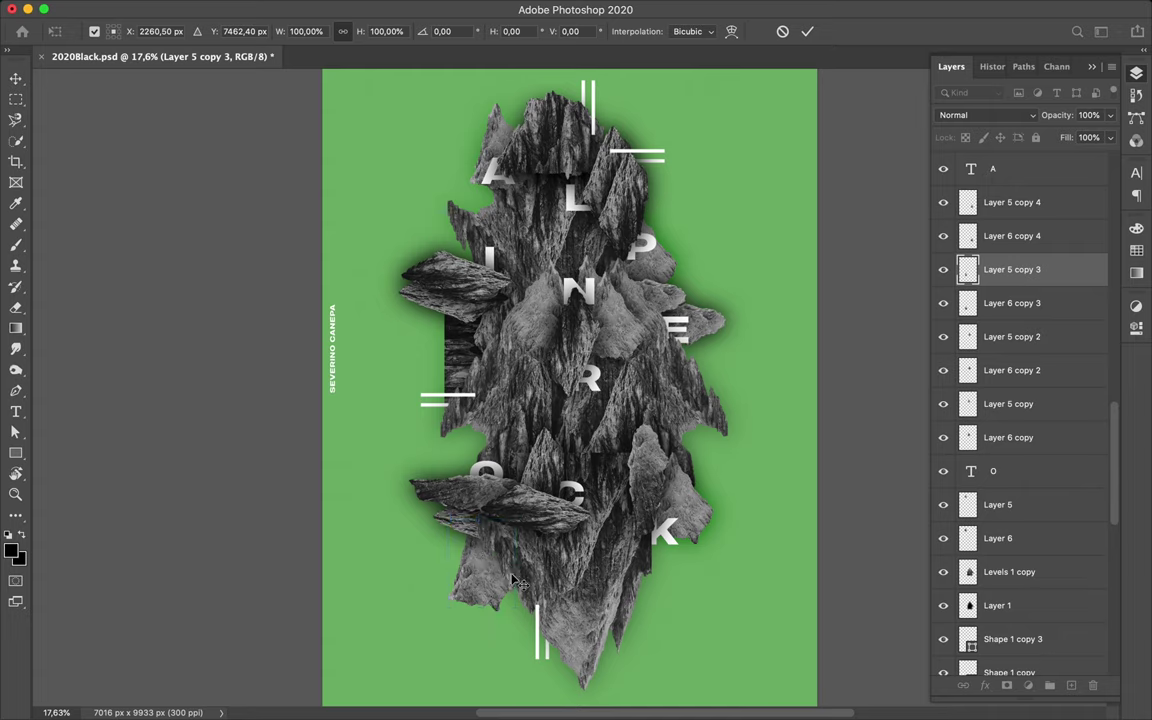
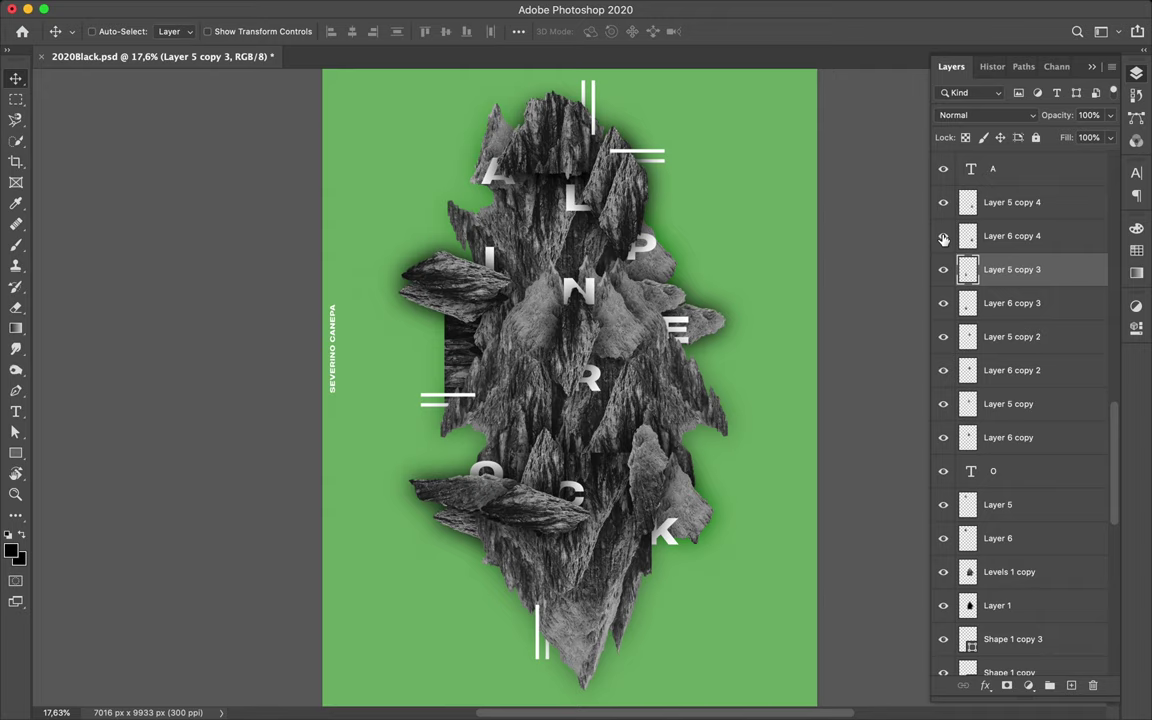
Step: Check Layer 6 copy 4's visibility, then give it a Fill of 34%
{"action": "left_click", "coordinate": [943, 240]}
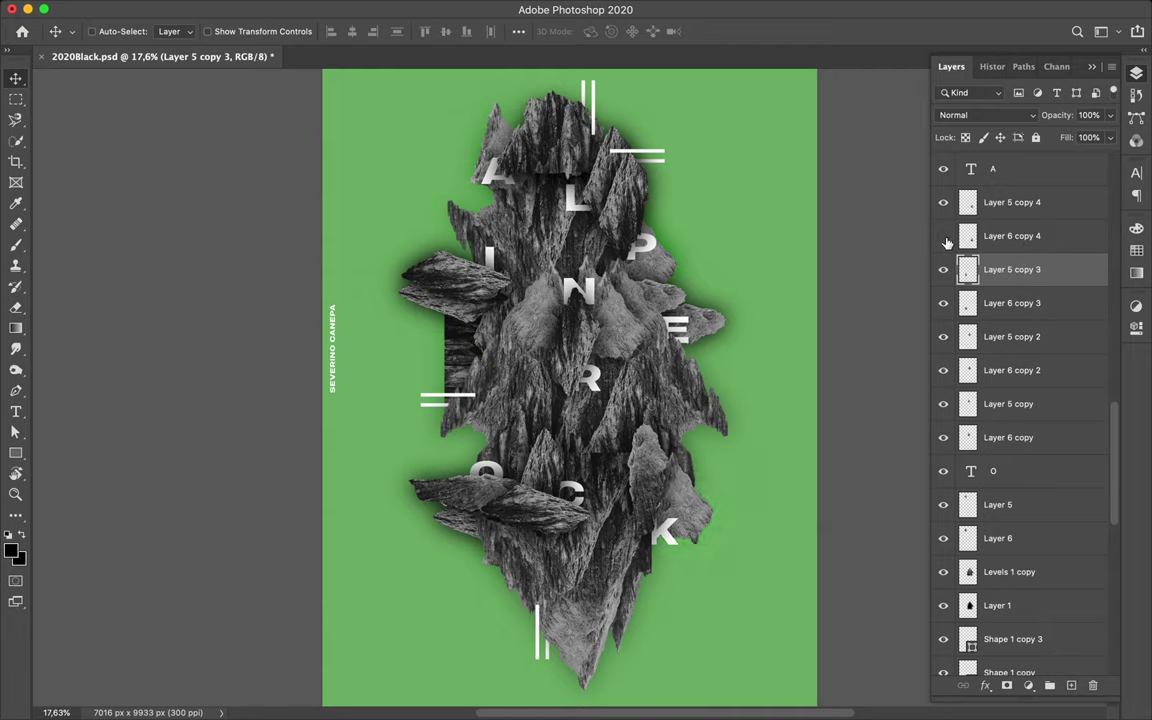
{"action": "left_click", "coordinate": [1012, 238]}
{"action": "left_click", "coordinate": [944, 237]}
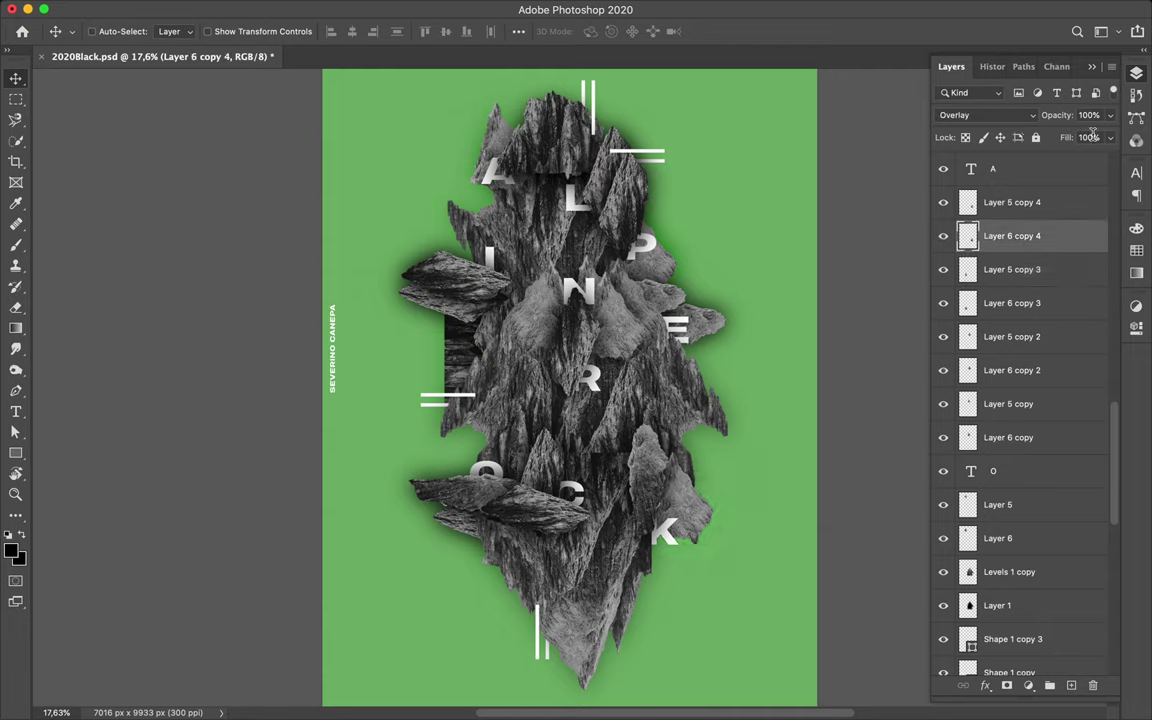
{"action": "left_click", "coordinate": [1090, 137]}
{"action": "type", "text": "34"}
{"action": "scroll", "coordinate": [1016, 255], "scroll_direction": "up", "scroll_amount": 3}
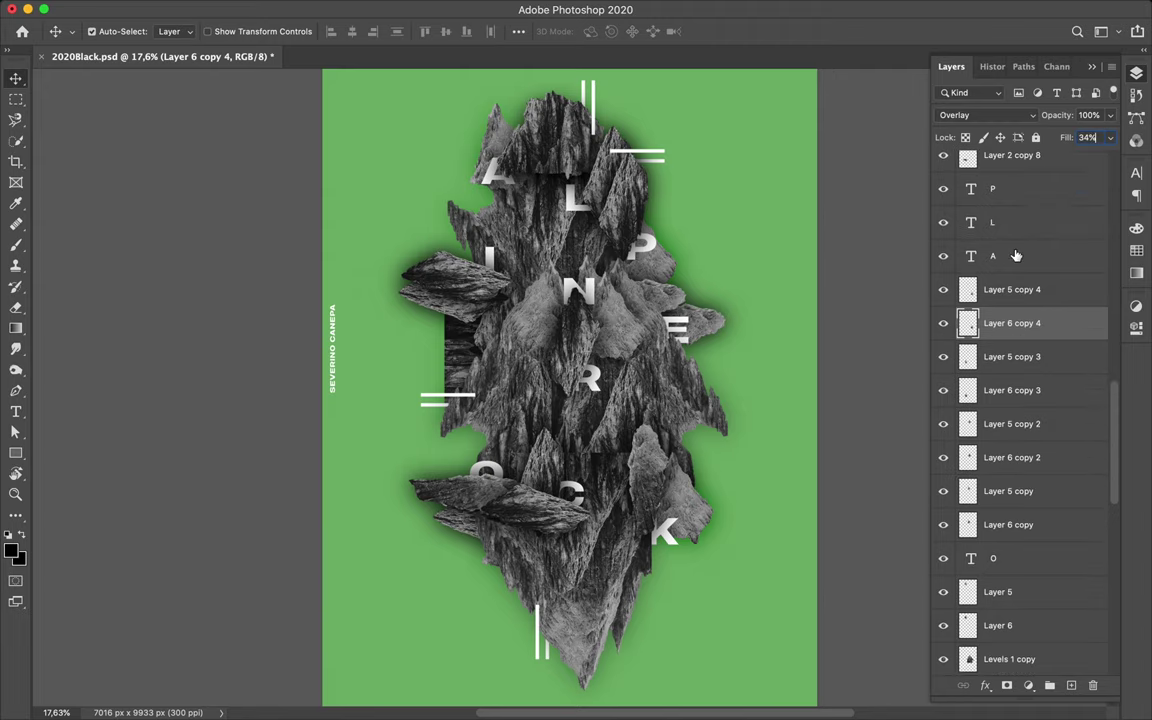
{"action": "key", "text": "Return"}
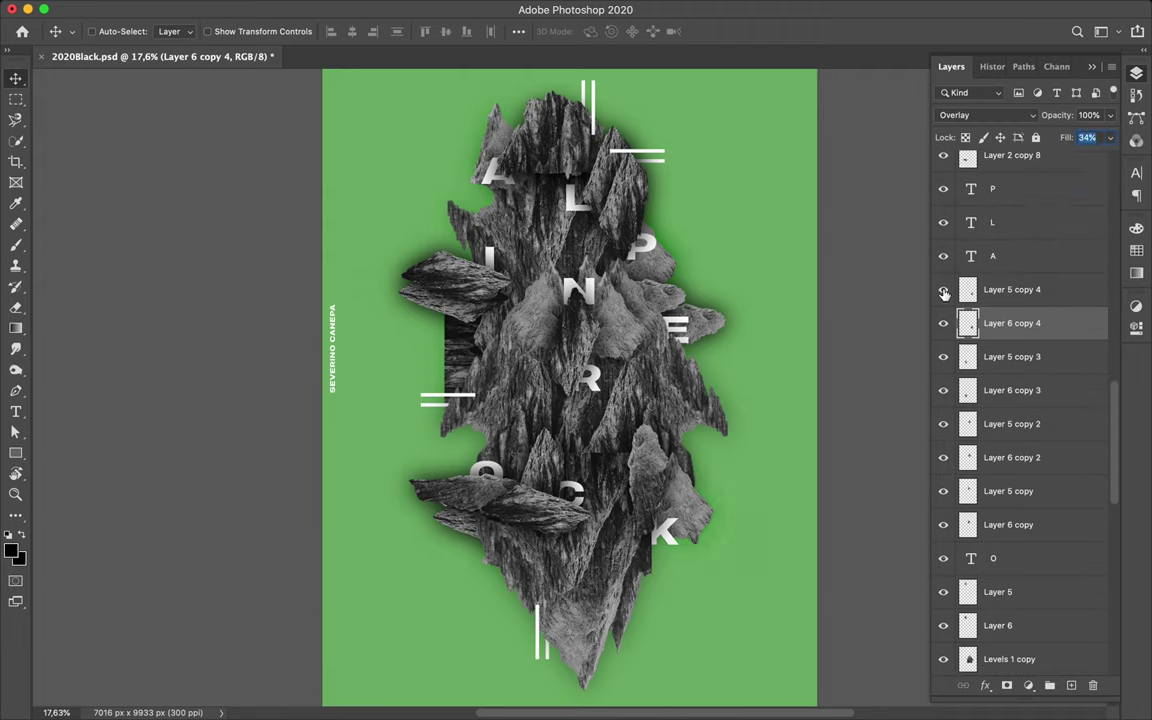
Step: Select Layer 2 copy 3 and toggle its visibility to compare the look, then zoom in
{"action": "left_click", "coordinate": [1018, 291]}
{"action": "scroll", "coordinate": [1024, 296], "scroll_direction": "up", "scroll_amount": 1}
{"action": "scroll", "coordinate": [1024, 298], "scroll_direction": "up", "scroll_amount": 2}
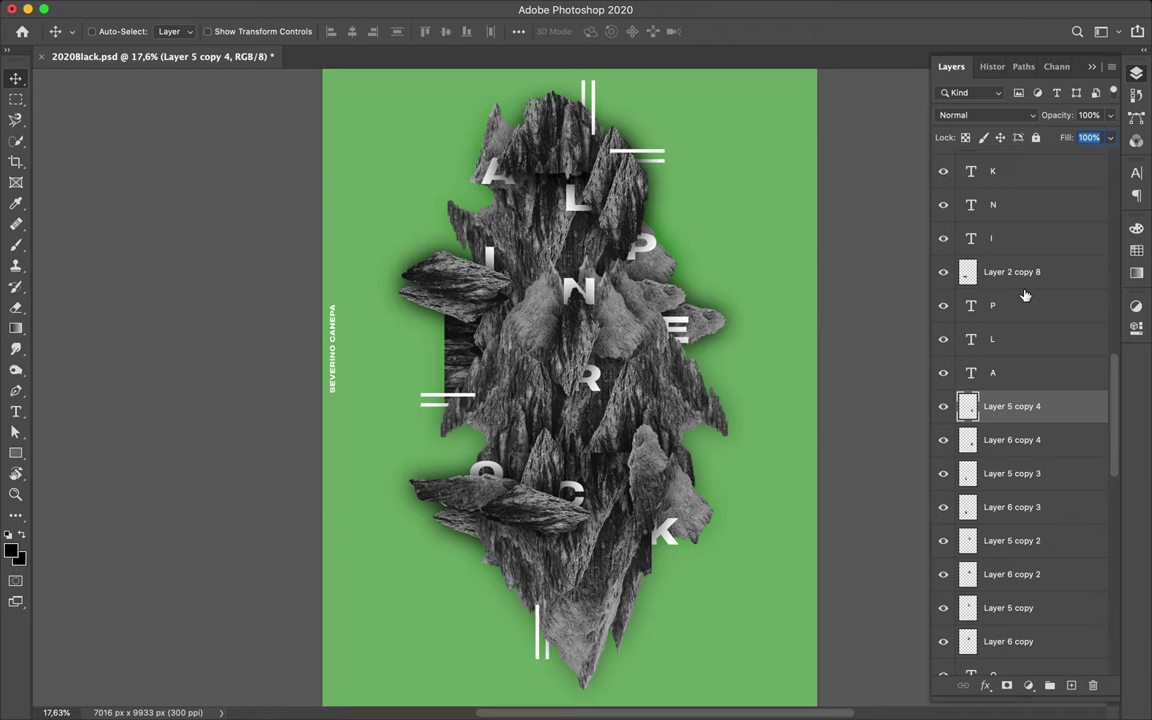
{"action": "left_click", "coordinate": [652, 219]}
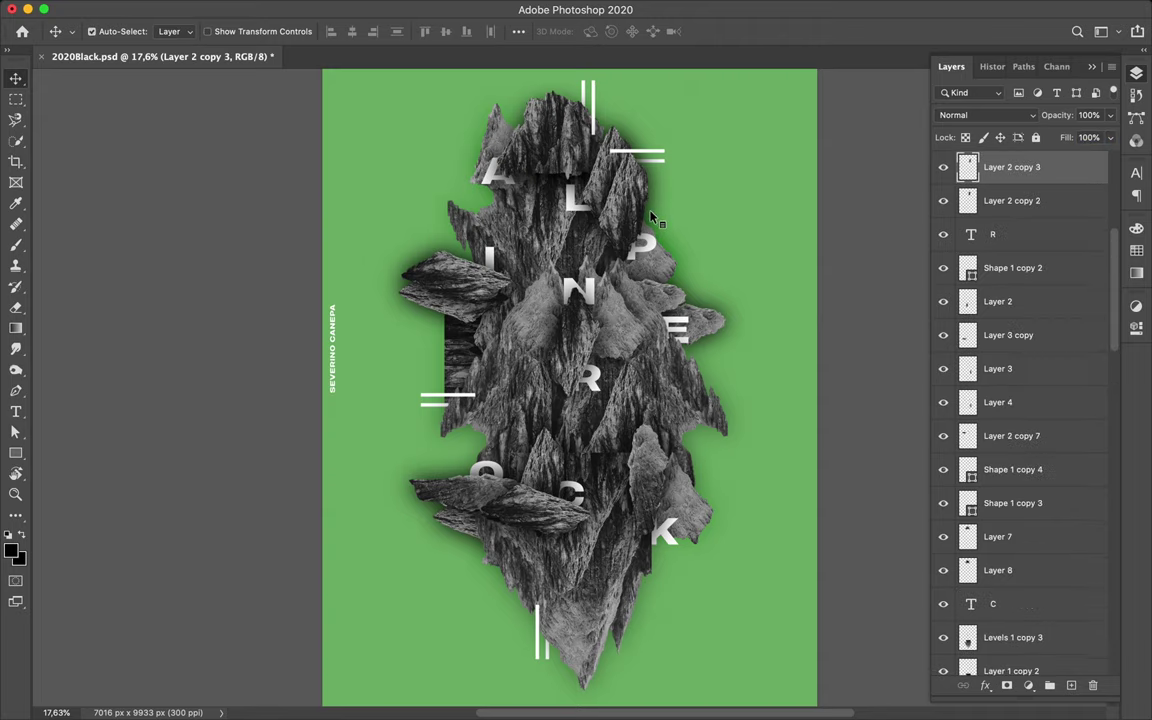
{"action": "left_click", "coordinate": [944, 169]}
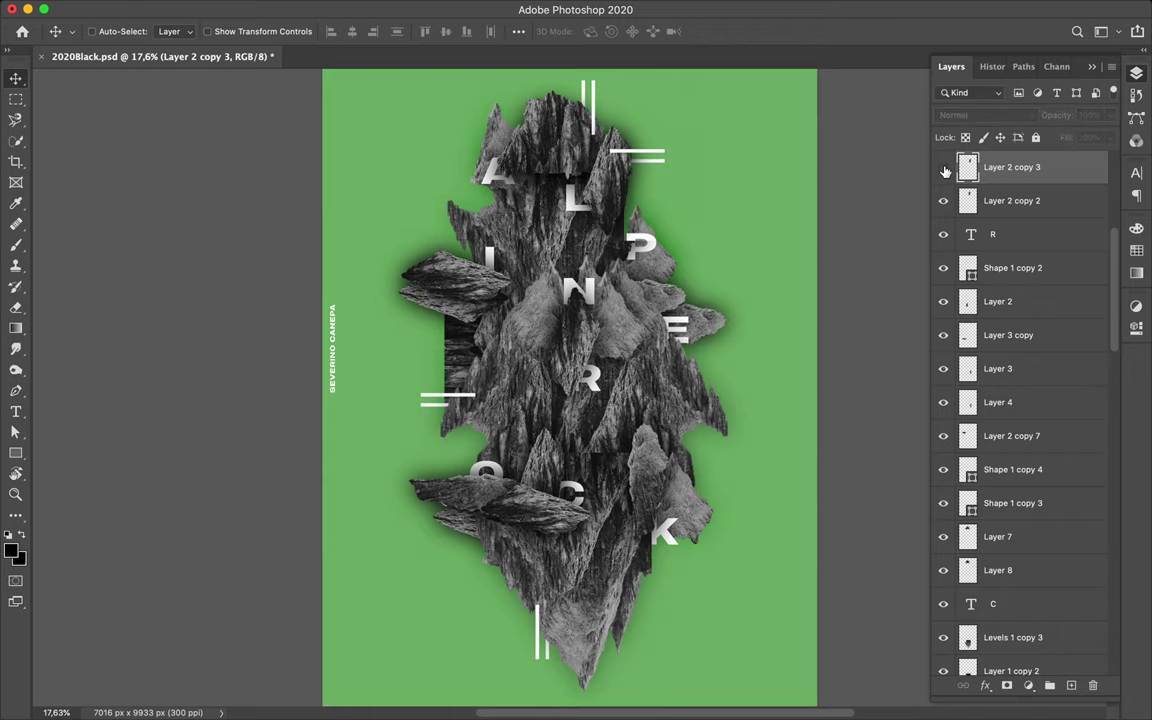
{"action": "left_click", "coordinate": [944, 169]}
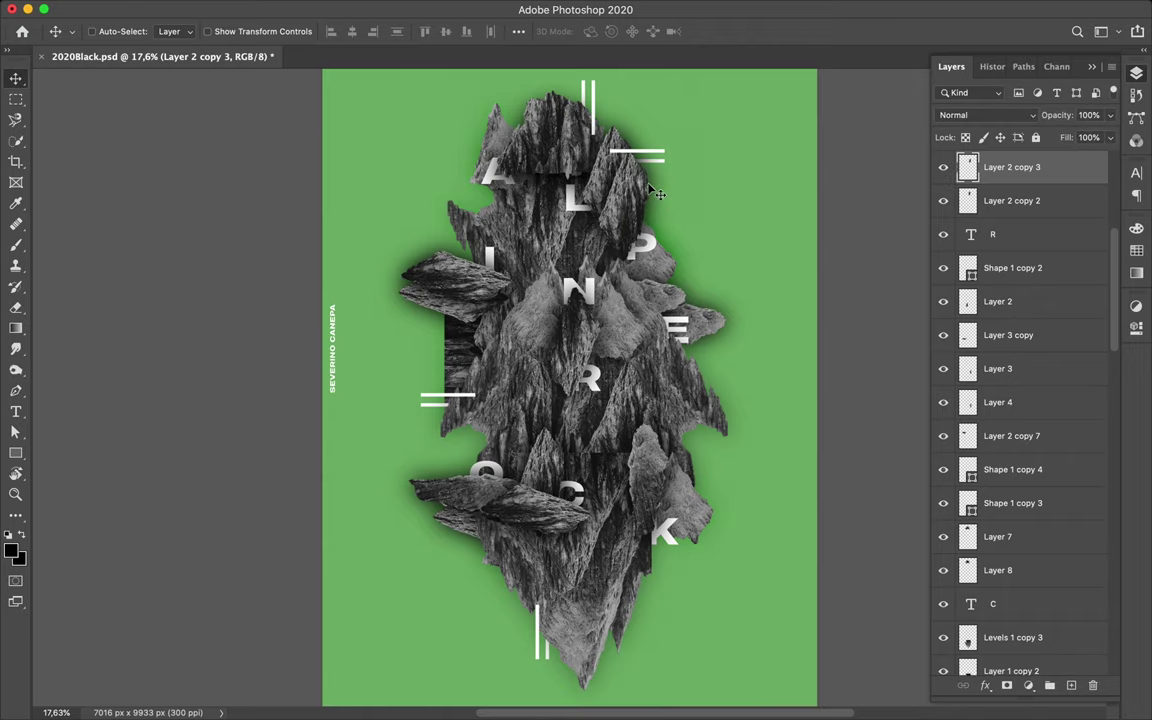
{"action": "scroll", "coordinate": [655, 192], "scroll_direction": "up", "scroll_amount": 3}
{"action": "scroll", "coordinate": [655, 192], "scroll_direction": "up", "scroll_amount": 1}
{"action": "scroll", "coordinate": [655, 192], "scroll_direction": "up", "scroll_amount": 1}
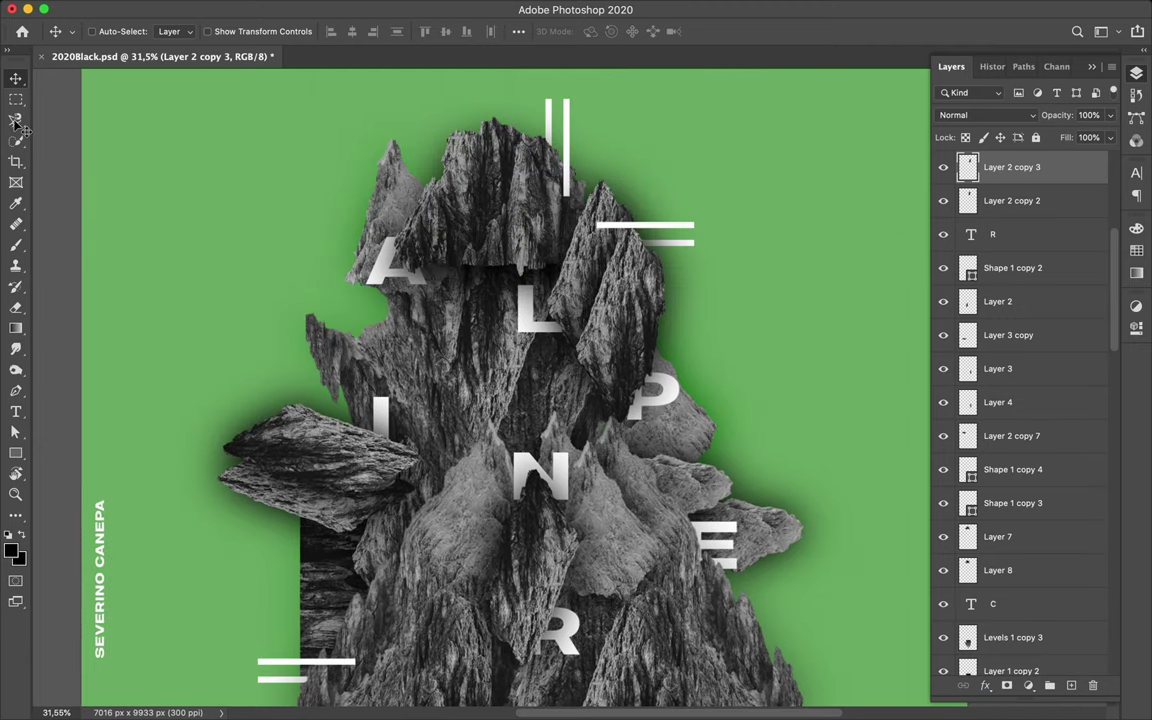
{"action": "left_click_drag", "start_coordinate": [16, 121], "coordinate": [73, 152]}
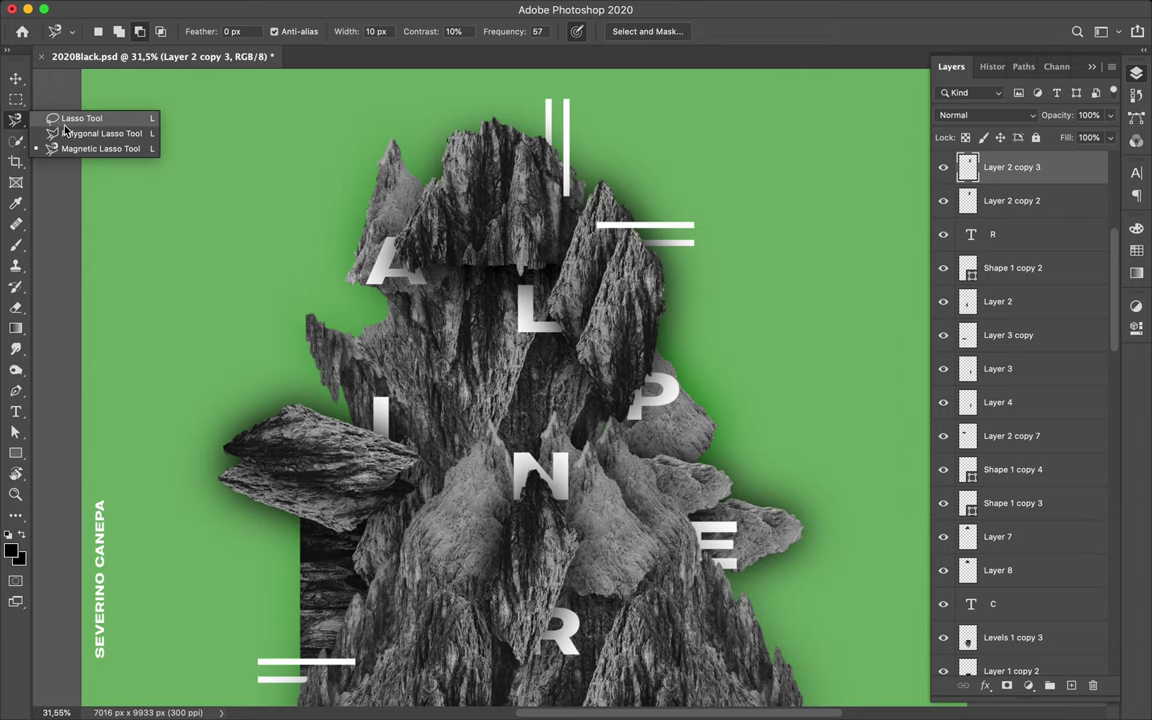
{"action": "left_click", "coordinate": [73, 150]}
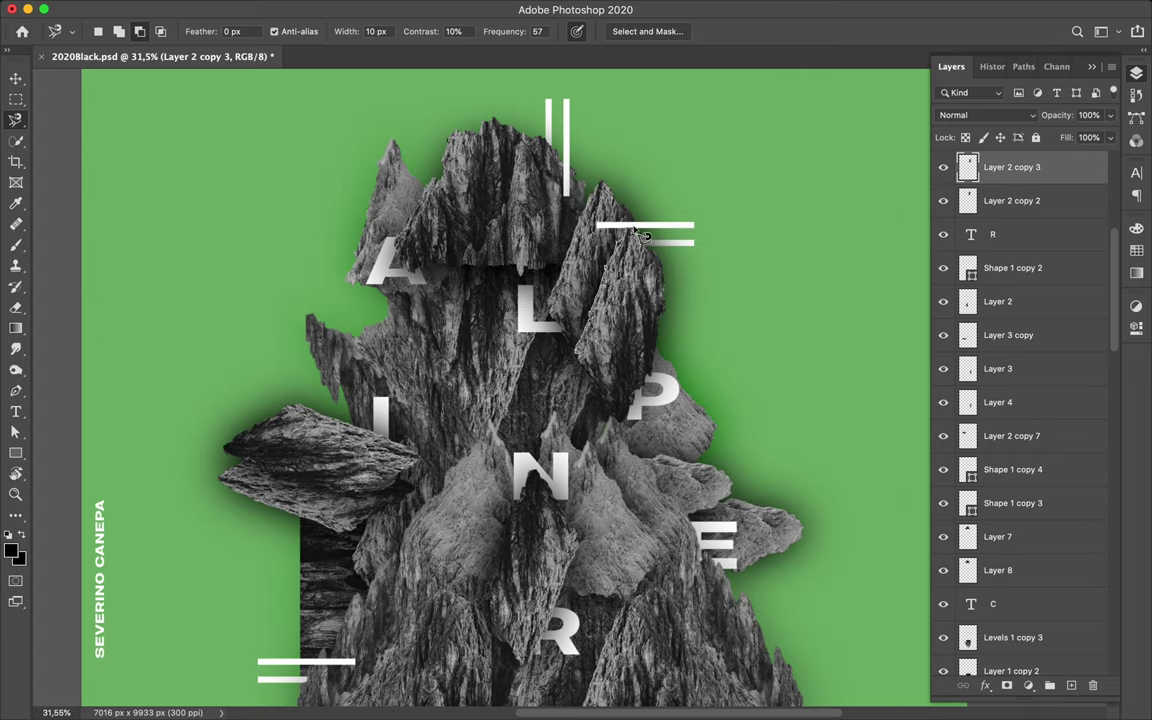
{"action": "left_click", "coordinate": [641, 234]}
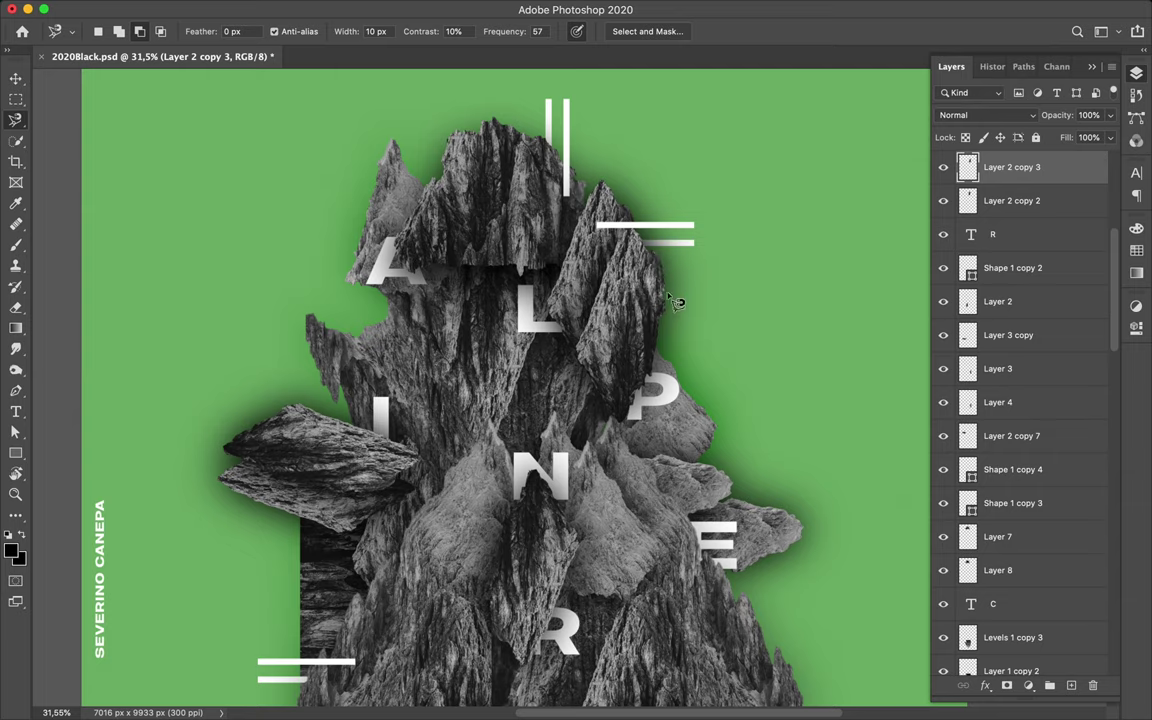
{"action": "key", "text": "v"}
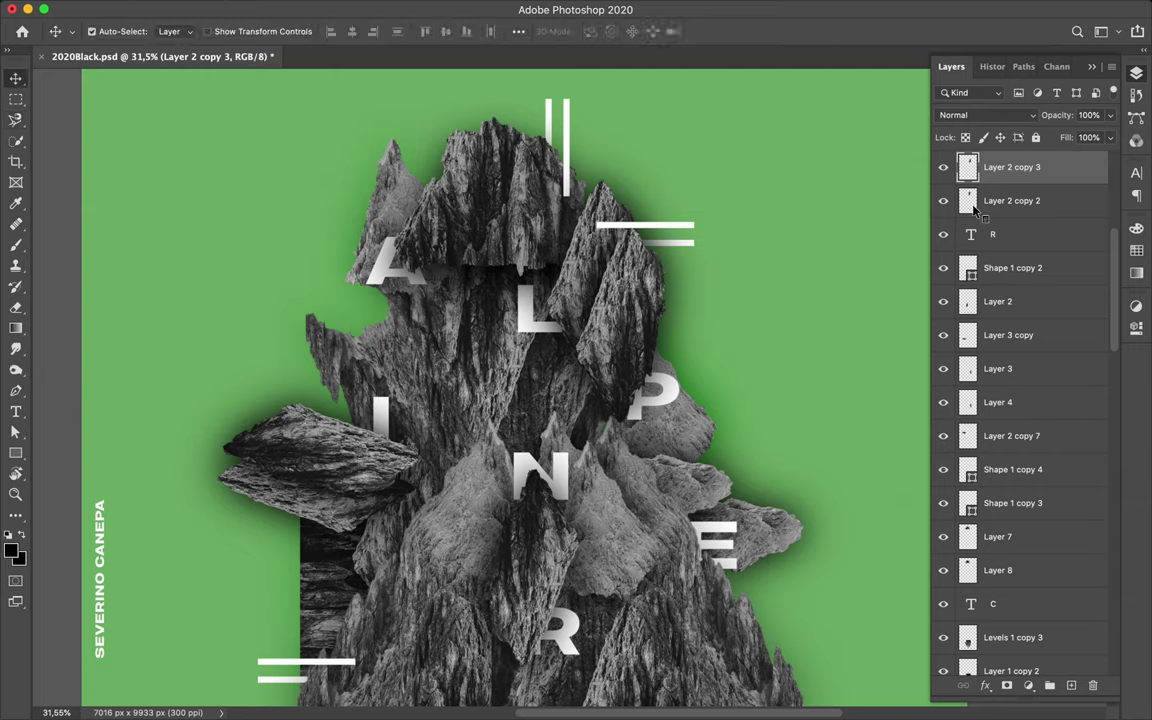
{"action": "scroll", "coordinate": [720, 375], "scroll_direction": "up", "scroll_amount": 2}
{"action": "scroll", "coordinate": [707, 398], "scroll_direction": "up", "scroll_amount": 2}
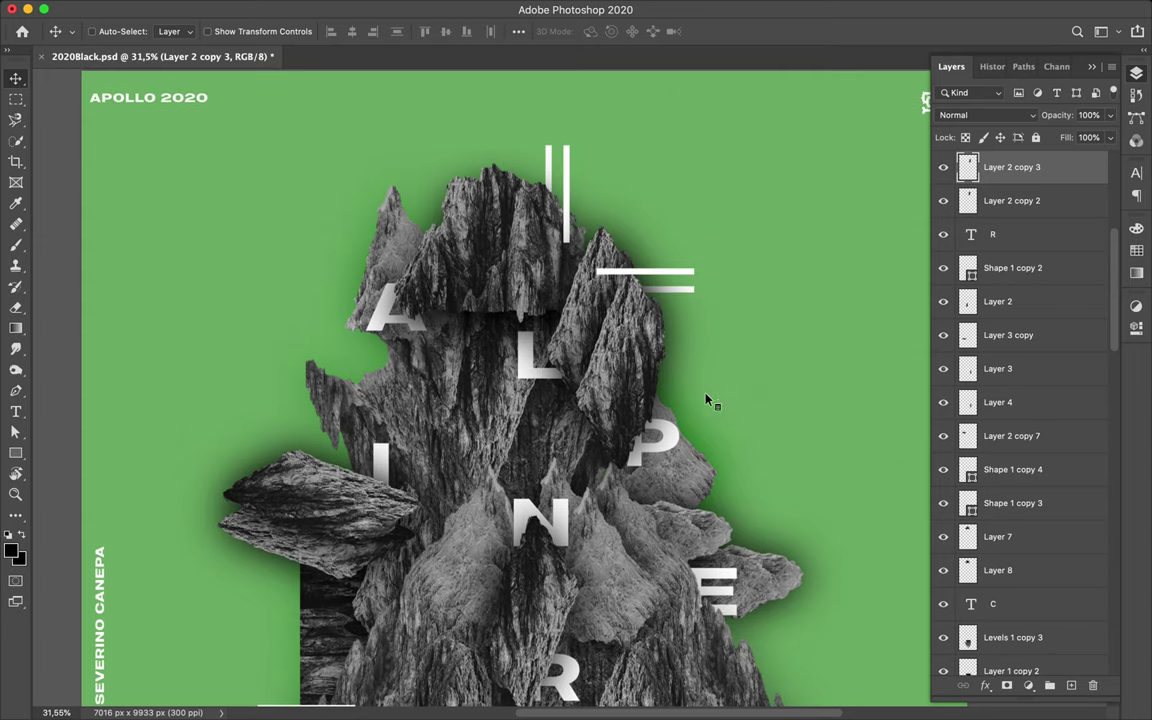
{"action": "key", "text": "ctrl"}
{"action": "key", "text": "ctrl+j"}
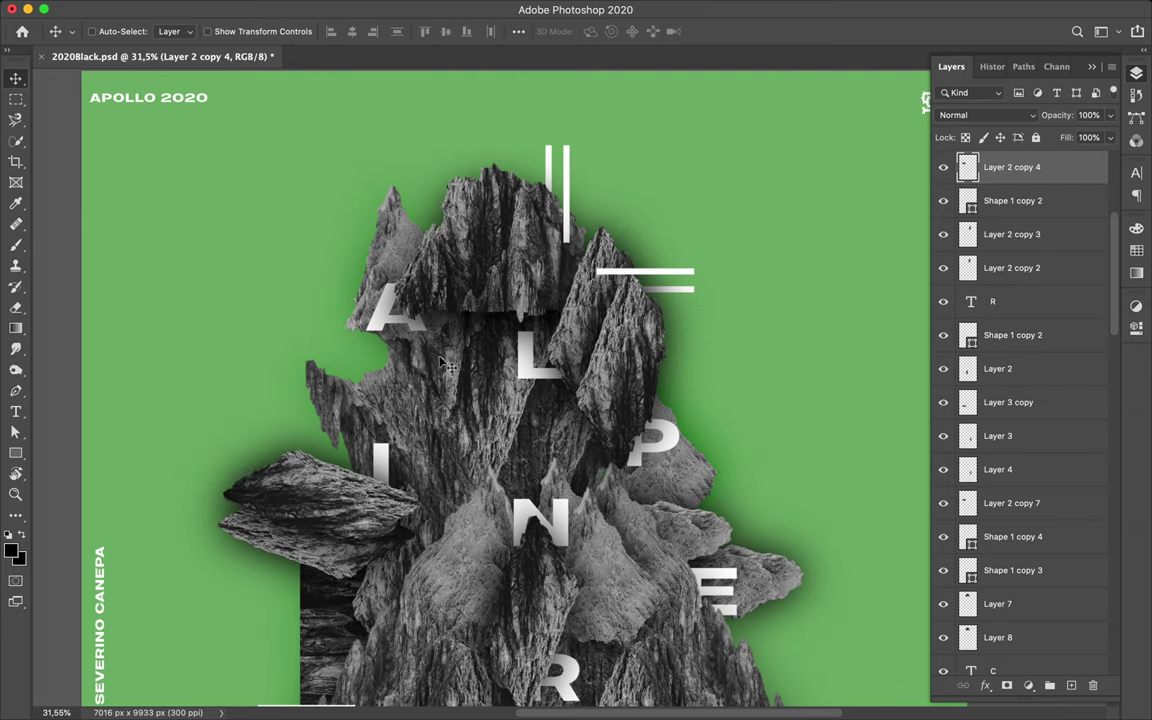
{"action": "left_click", "coordinate": [943, 168]}
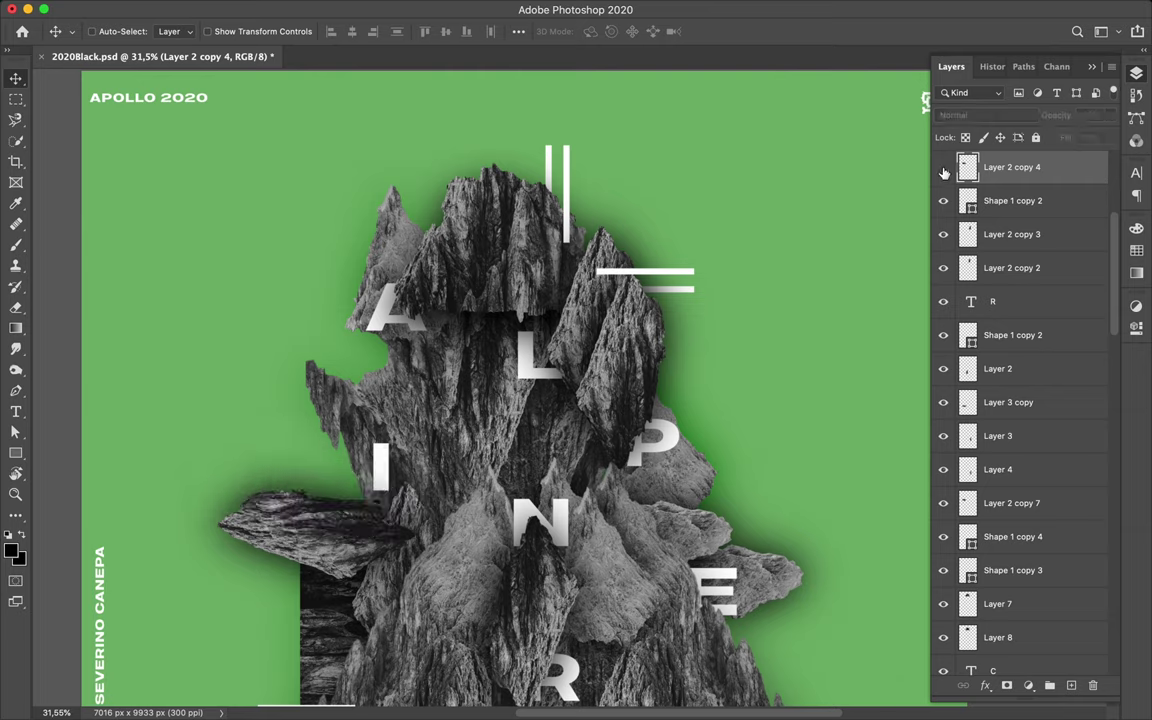
{"action": "left_click", "coordinate": [943, 168]}
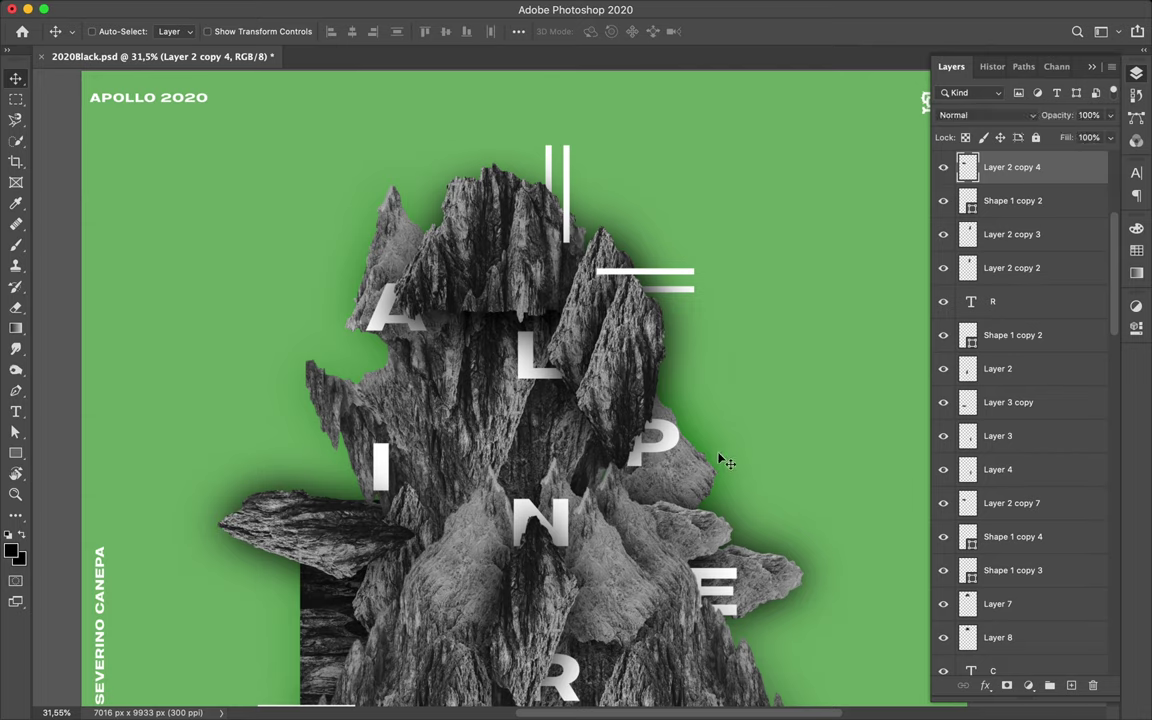
{"action": "key", "text": "ctrl+z"}
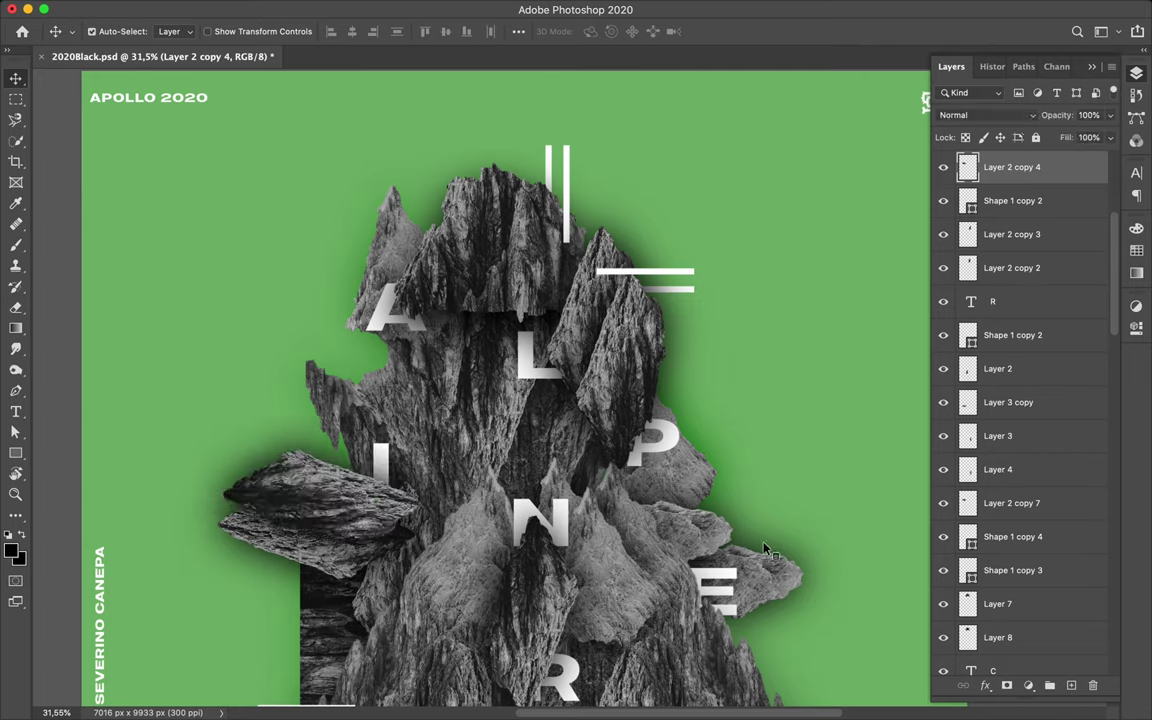
{"action": "left_click", "coordinate": [747, 549]}
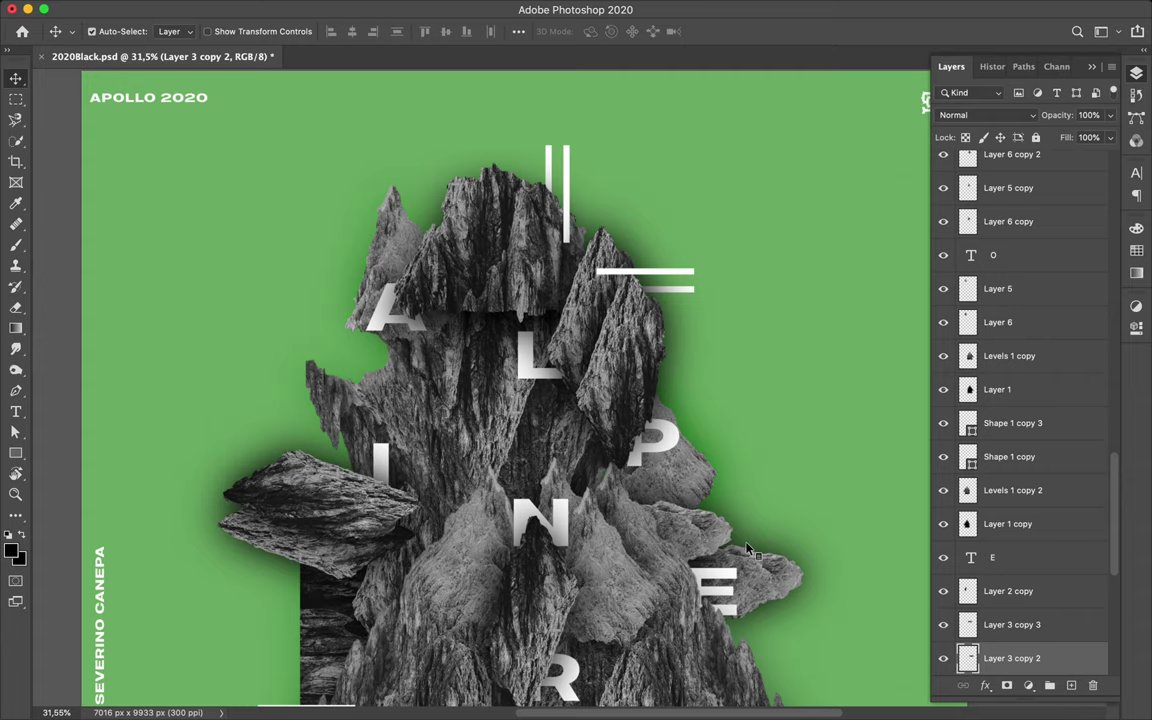
{"action": "left_click", "coordinate": [942, 662]}
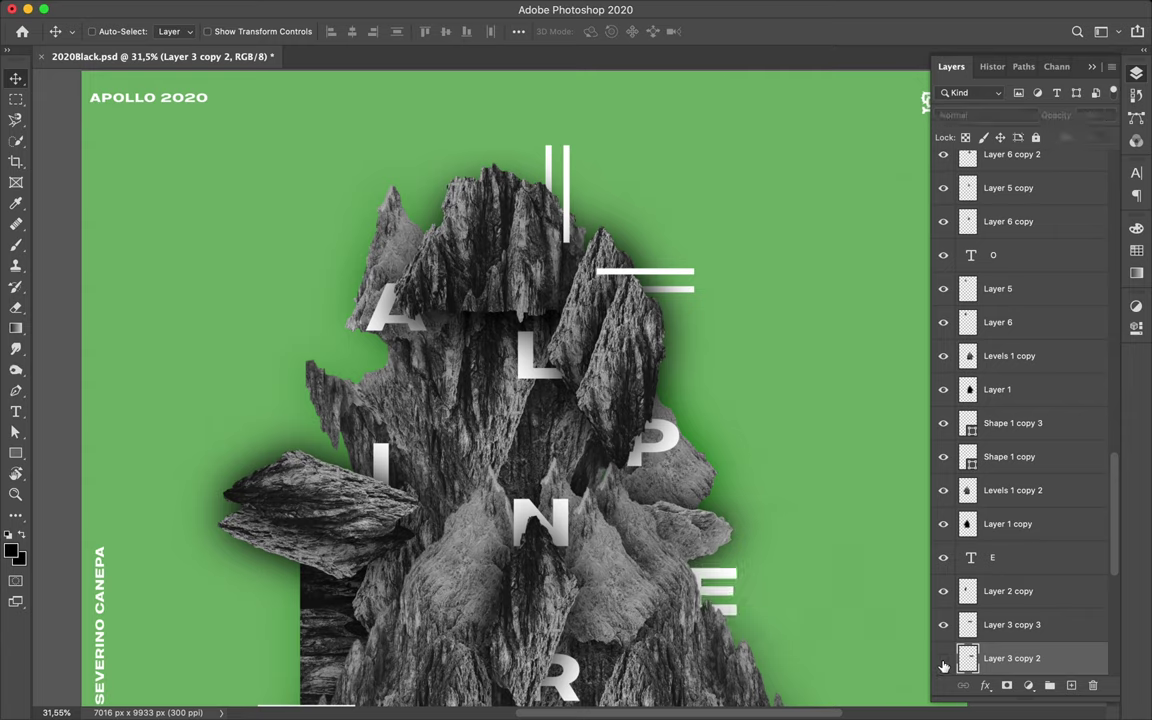
{"action": "left_click", "coordinate": [943, 662]}
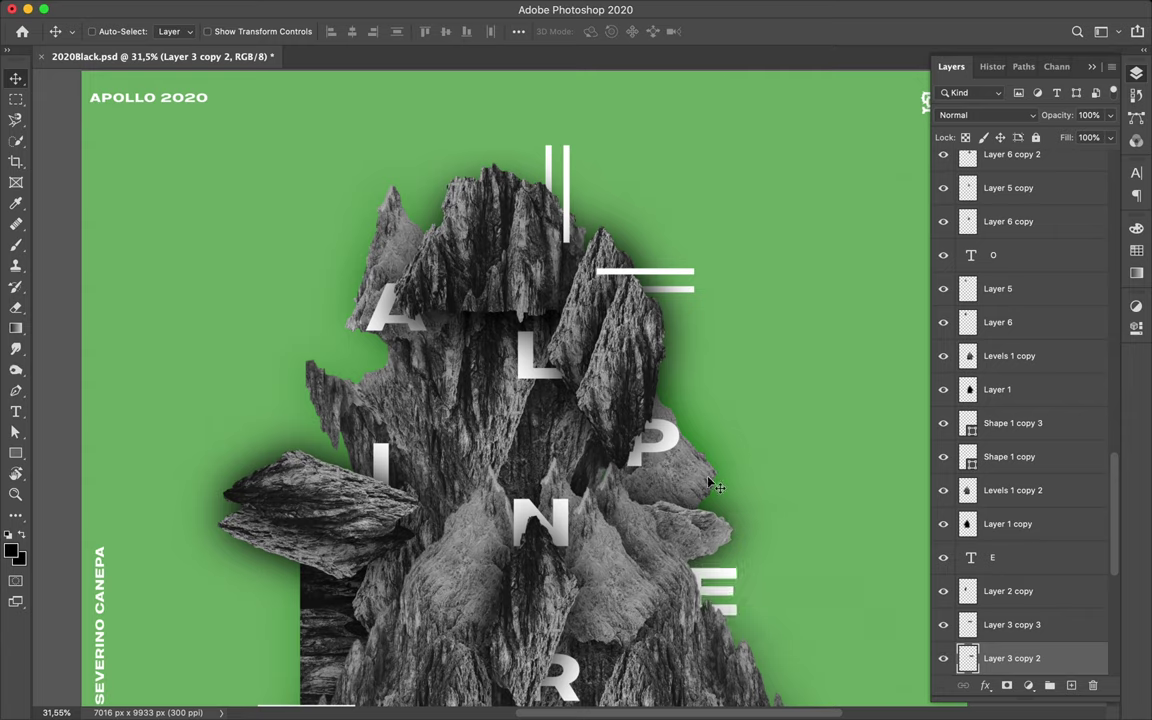
{"action": "scroll", "coordinate": [717, 487], "scroll_direction": "down", "scroll_amount": 5}
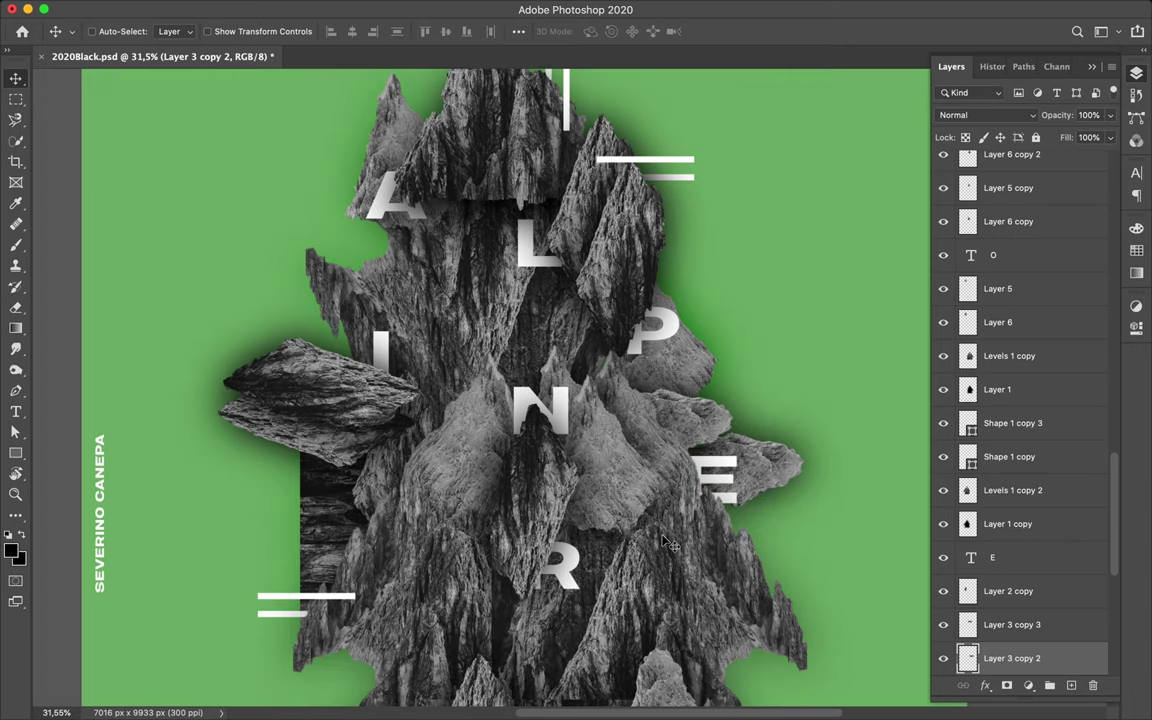
{"action": "scroll", "coordinate": [668, 541], "scroll_direction": "down", "scroll_amount": 3}
{"action": "scroll", "coordinate": [668, 541], "scroll_direction": "down", "scroll_amount": 2}
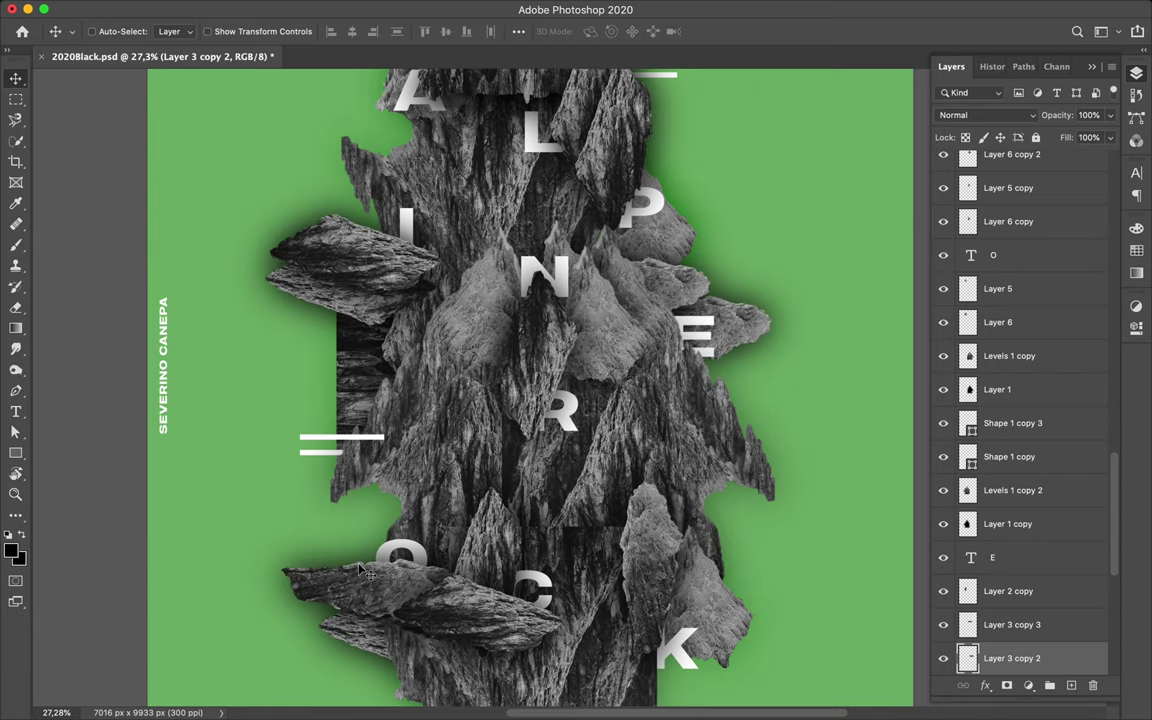
{"action": "key", "text": "ctrl"}
Step: Turn off Auto-Select and zoom out until the poster down to the September 14, 2020 line shows
{"action": "key", "text": "super"}
{"action": "scroll", "coordinate": [663, 455], "scroll_direction": "down", "scroll_amount": 2}
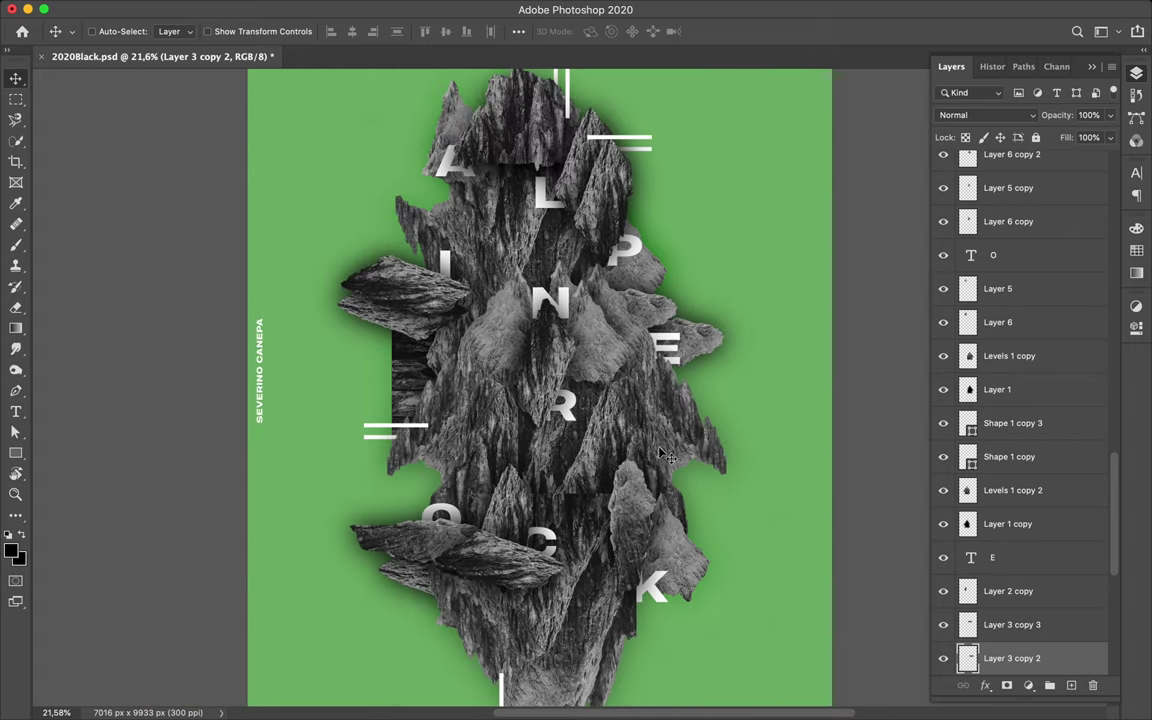
{"action": "scroll", "coordinate": [663, 455], "scroll_direction": "down", "scroll_amount": 1}
{"action": "scroll", "coordinate": [663, 455], "scroll_direction": "down", "scroll_amount": 1}
{"action": "scroll", "coordinate": [663, 455], "scroll_direction": "down", "scroll_amount": 1}
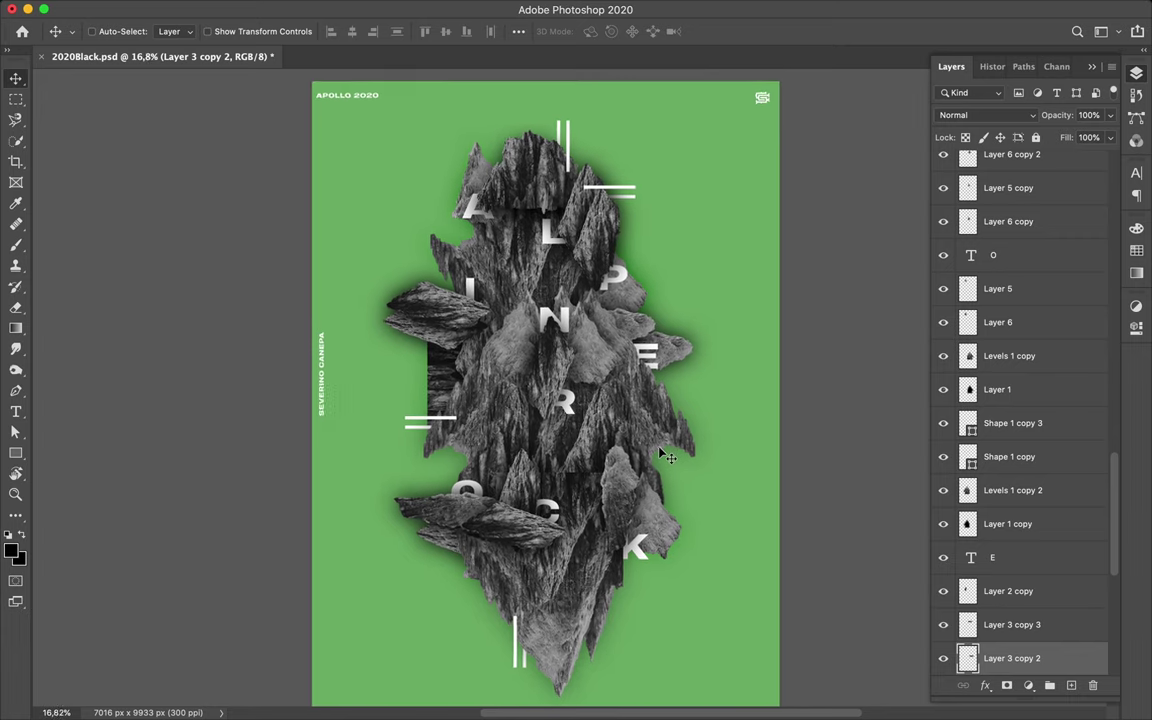
{"action": "scroll", "coordinate": [663, 455], "scroll_direction": "down", "scroll_amount": 2}
{"action": "scroll", "coordinate": [663, 455], "scroll_direction": "up", "scroll_amount": 2}
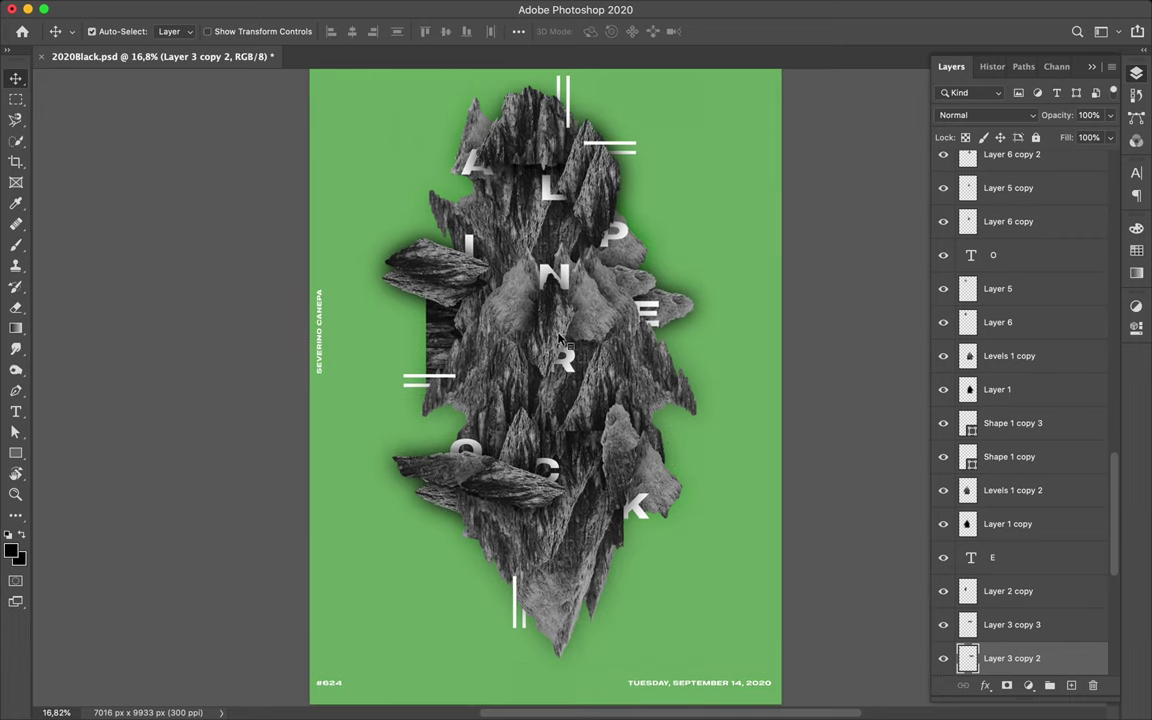
Step: Duplicate the green Rectangle 1 with an Alt-drag and move the copy up the layer stack
{"action": "left_click", "coordinate": [502, 300], "text": "super"}
{"action": "scroll", "coordinate": [1035, 342], "scroll_direction": "down", "scroll_amount": 10}
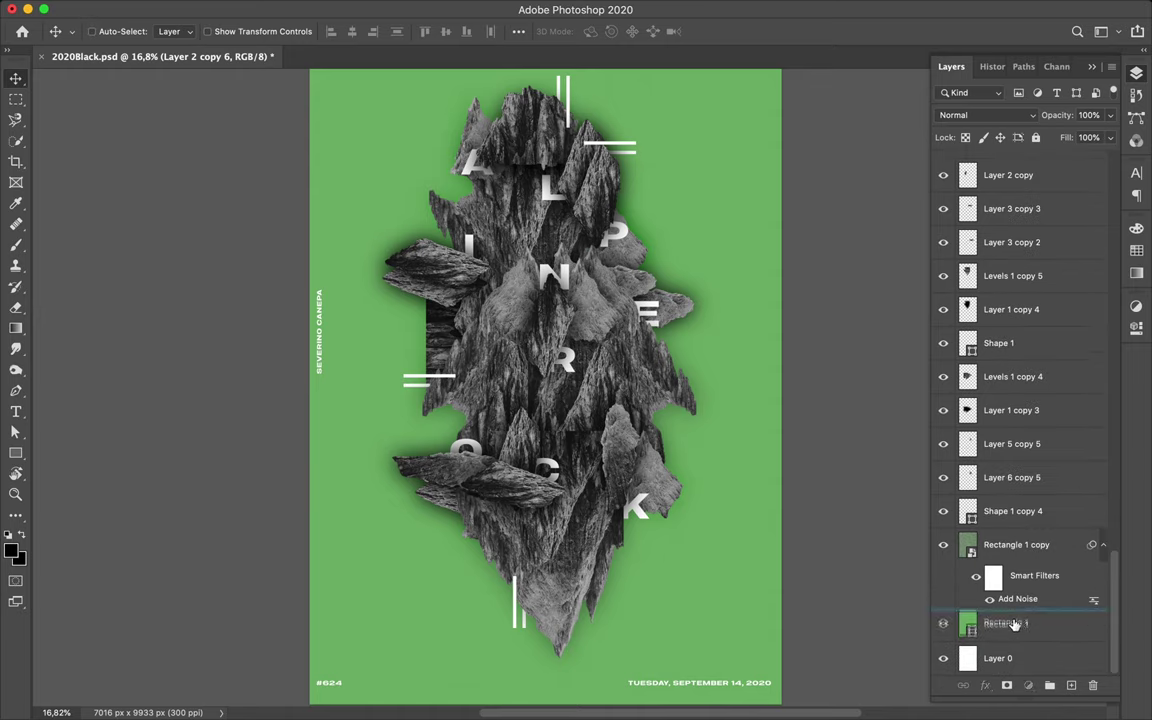
{"action": "left_click_drag", "start_coordinate": [1017, 623], "coordinate": [1016, 625]}
{"action": "left_click_drag", "start_coordinate": [1008, 242], "coordinate": [993, 158]}
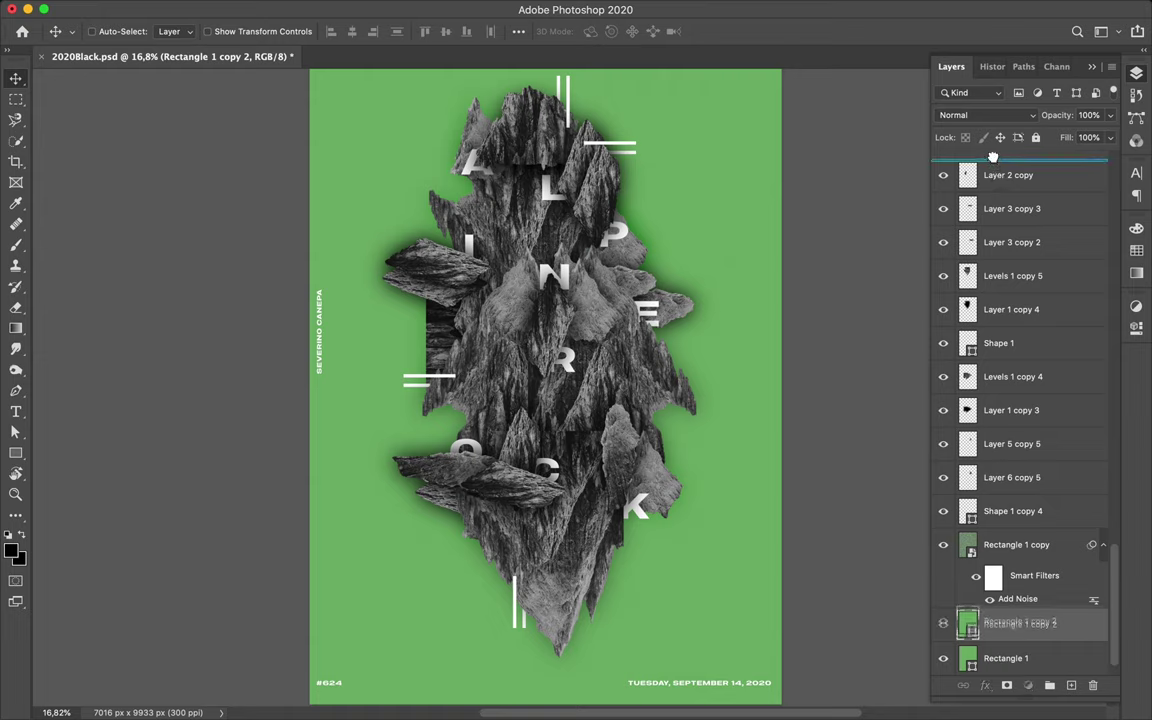
{"action": "left_click_drag", "start_coordinate": [993, 158], "coordinate": [991, 143]}
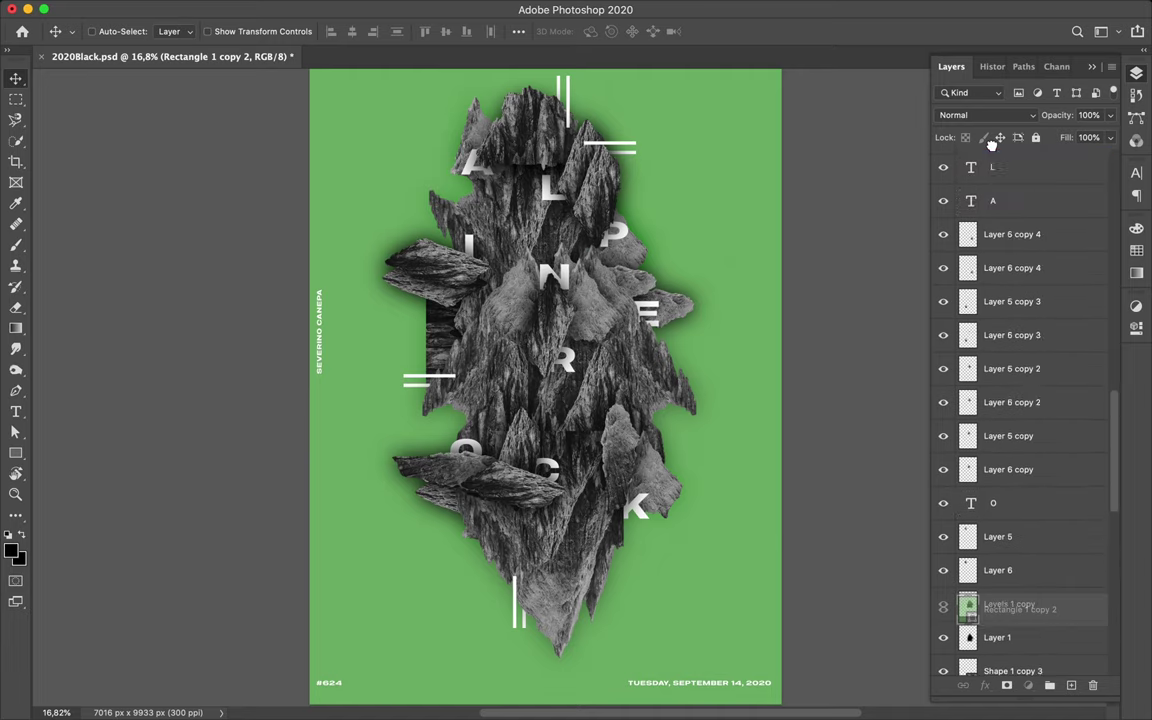
{"action": "left_click_drag", "start_coordinate": [991, 143], "coordinate": [993, 182]}
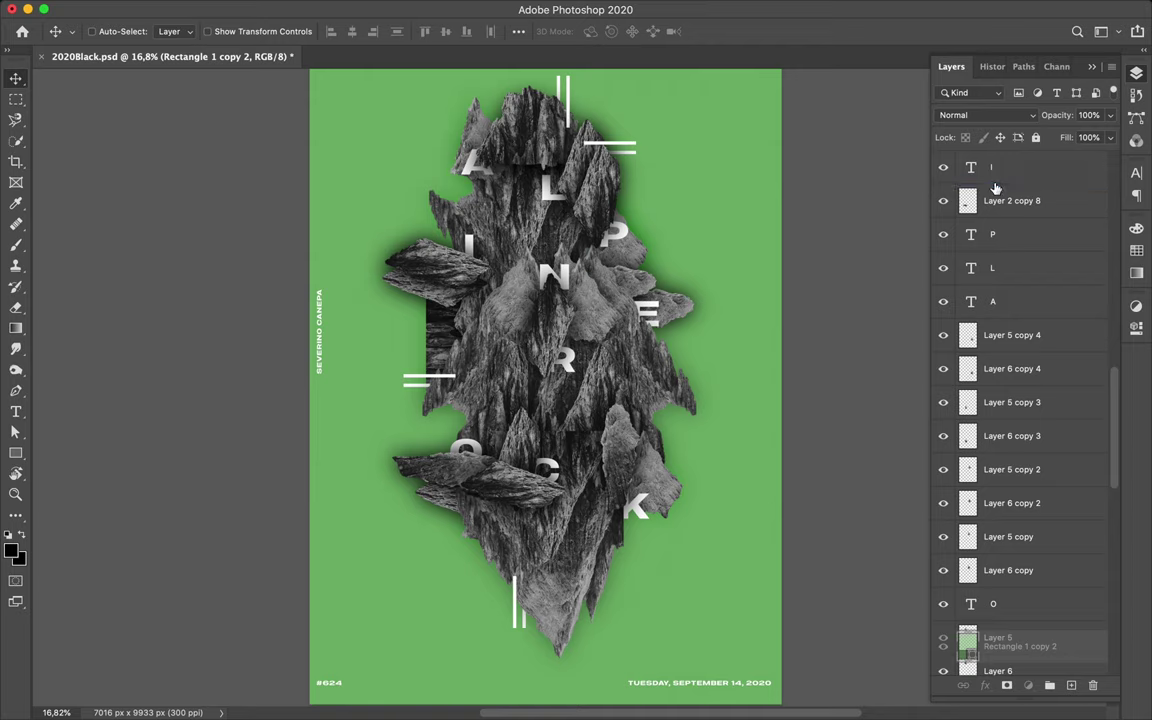
{"action": "left_click_drag", "start_coordinate": [993, 182], "coordinate": [995, 188]}
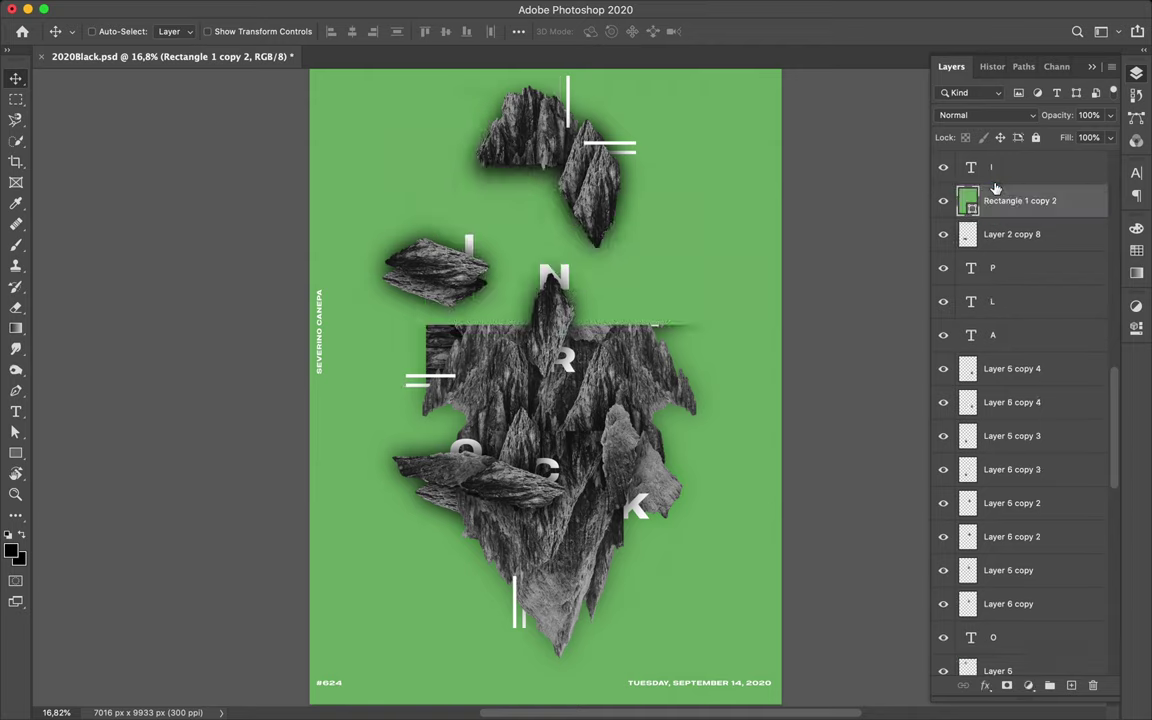
Step: Place Rectangle 1 copy 2 directly above Layer 2 copy 6 and clip it to that shard
{"action": "scroll", "coordinate": [992, 200], "scroll_direction": "up", "scroll_amount": 5}
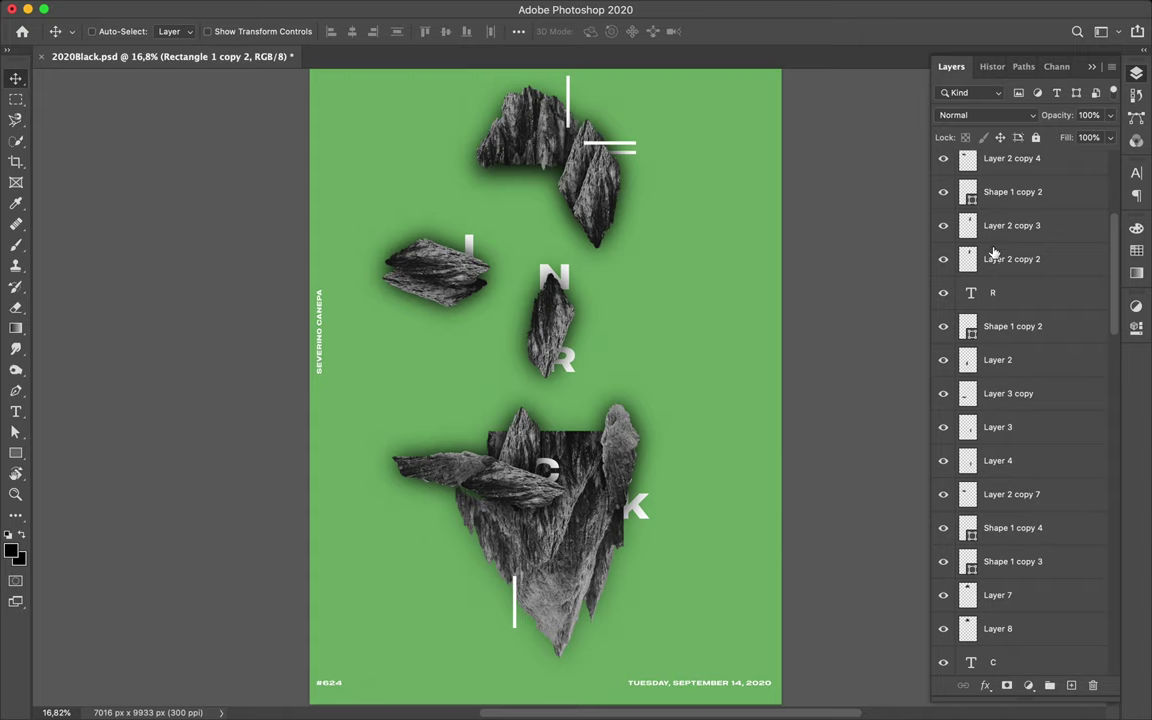
{"action": "scroll", "coordinate": [994, 254], "scroll_direction": "down", "scroll_amount": 5}
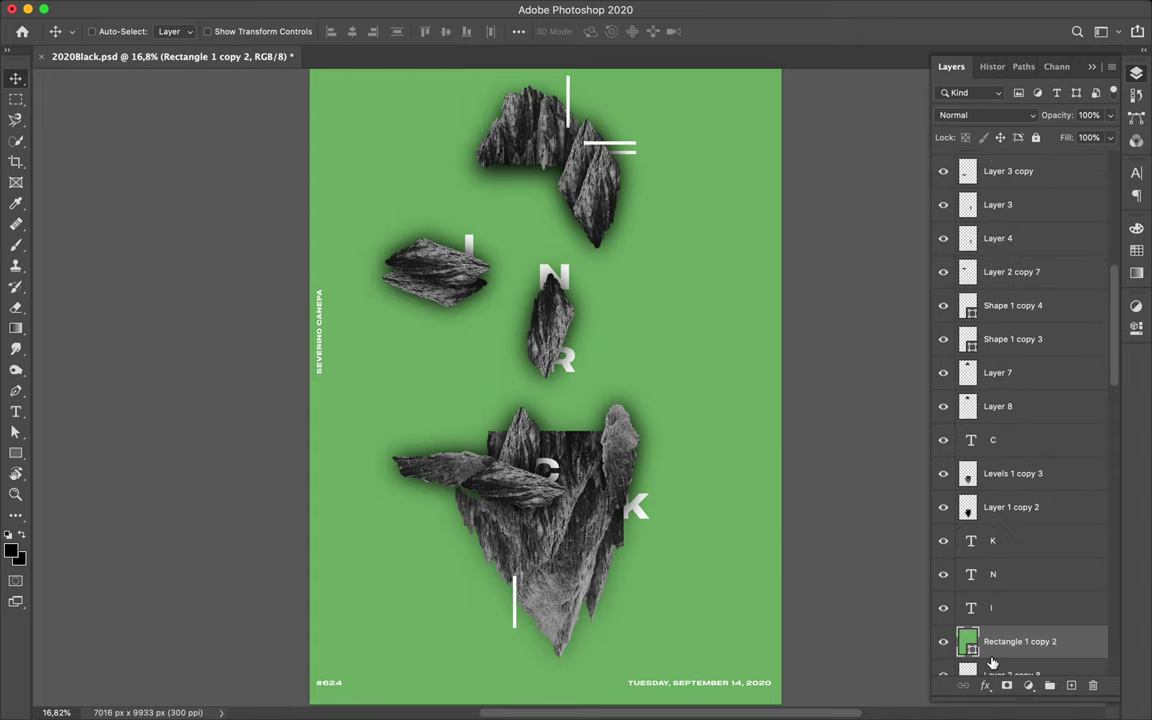
{"action": "left_click_drag", "start_coordinate": [994, 654], "coordinate": [988, 147]}
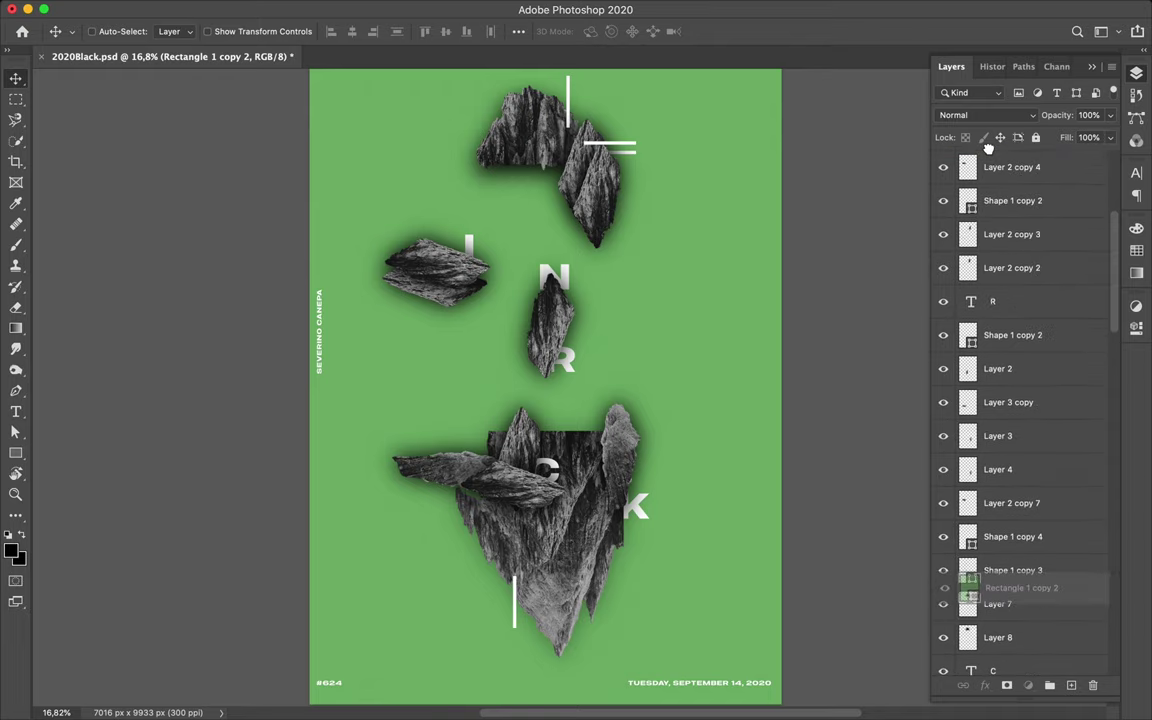
{"action": "mouse_move", "coordinate": [988, 147]}
{"action": "left_mouse_down"}
{"action": "mouse_move", "coordinate": [984, 477]}
{"action": "mouse_move", "coordinate": [984, 456]}
{"action": "left_mouse_up"}
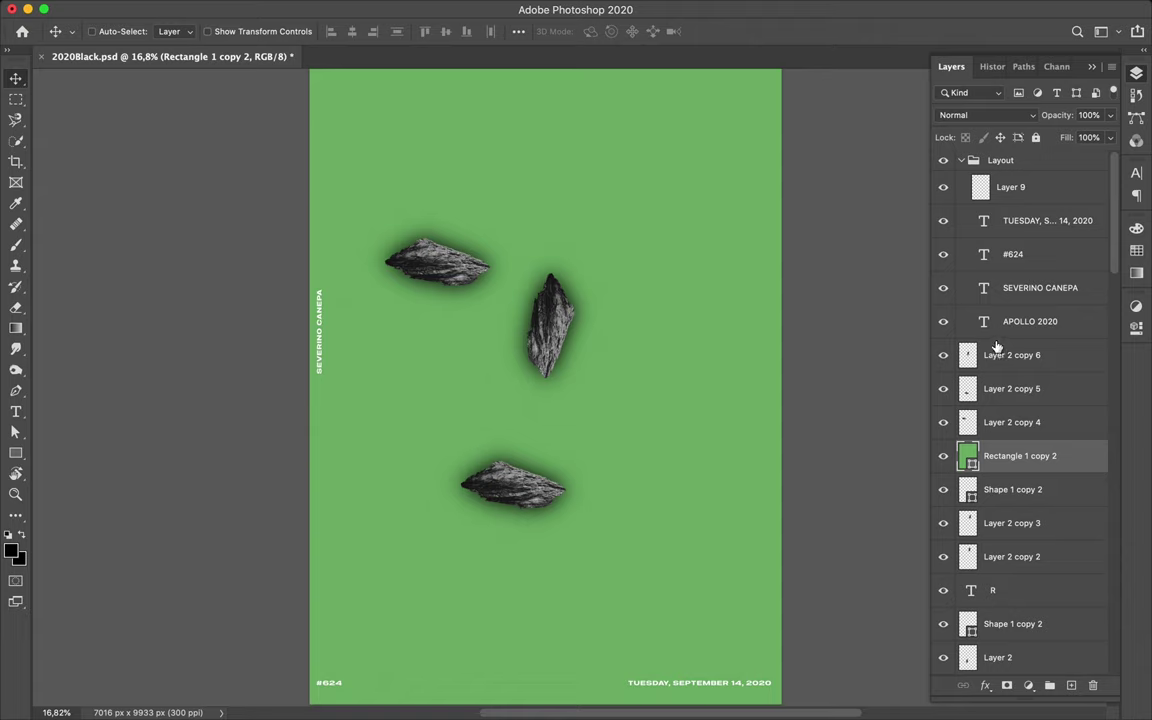
{"action": "left_click_drag", "start_coordinate": [996, 345], "coordinate": [993, 342]}
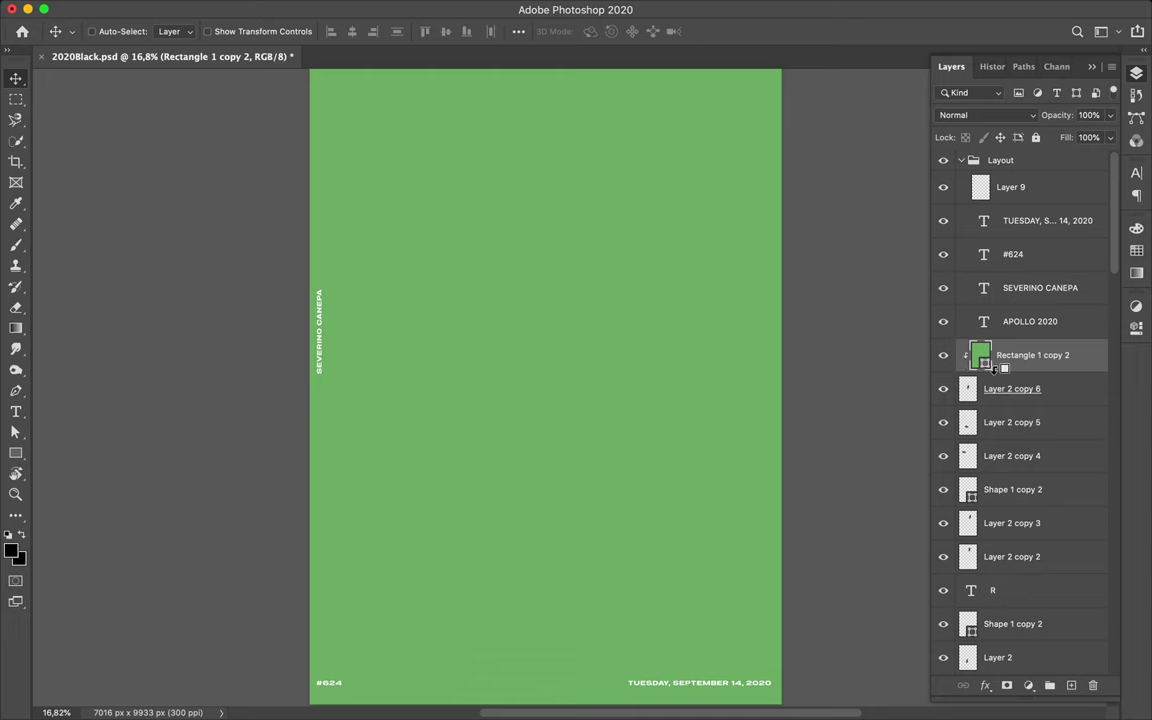
{"action": "left_click", "coordinate": [997, 371], "text": "alt"}
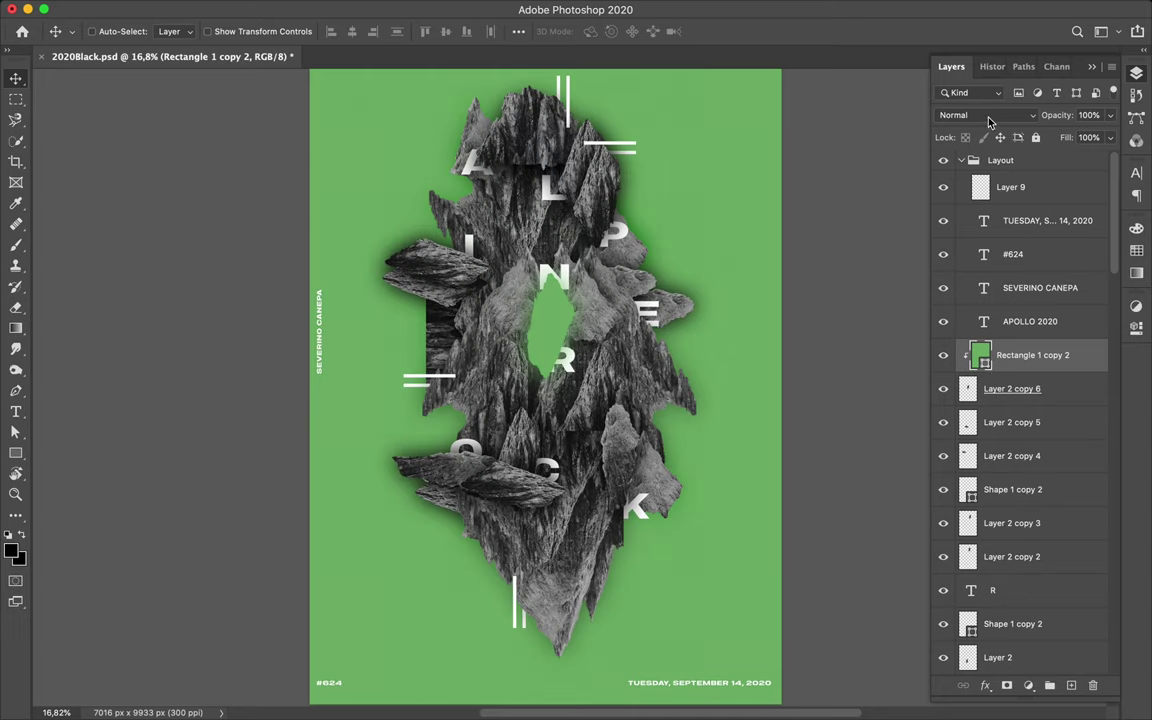
{"action": "left_click", "coordinate": [989, 117]}
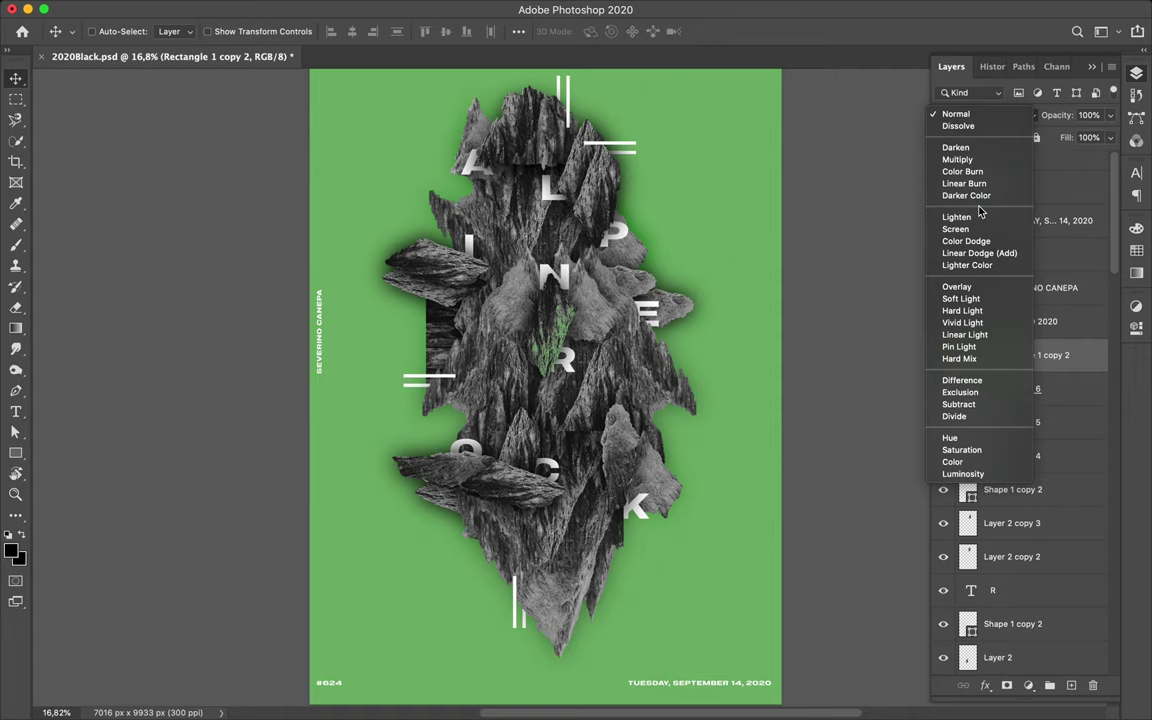
Step: Set the clipped green rectangle to Overlay and Alt-drag a copy above the Layout group
{"action": "left_click", "coordinate": [978, 289]}
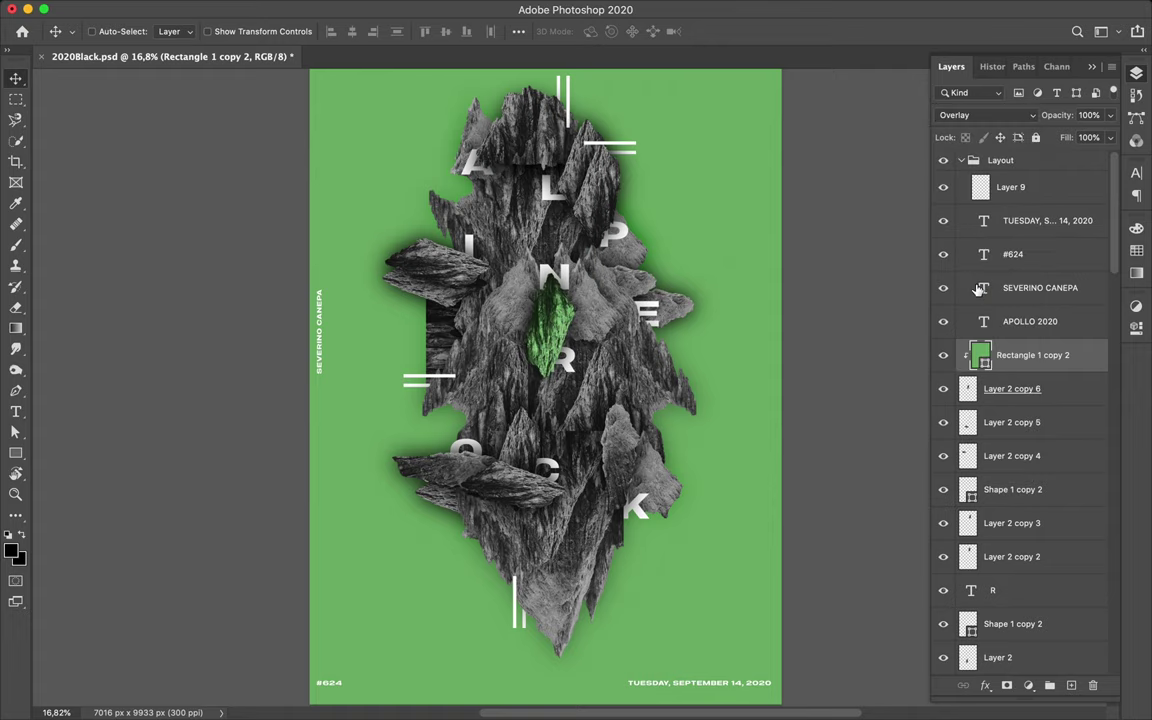
{"action": "left_click_drag", "start_coordinate": [1020, 362], "coordinate": [1010, 170]}
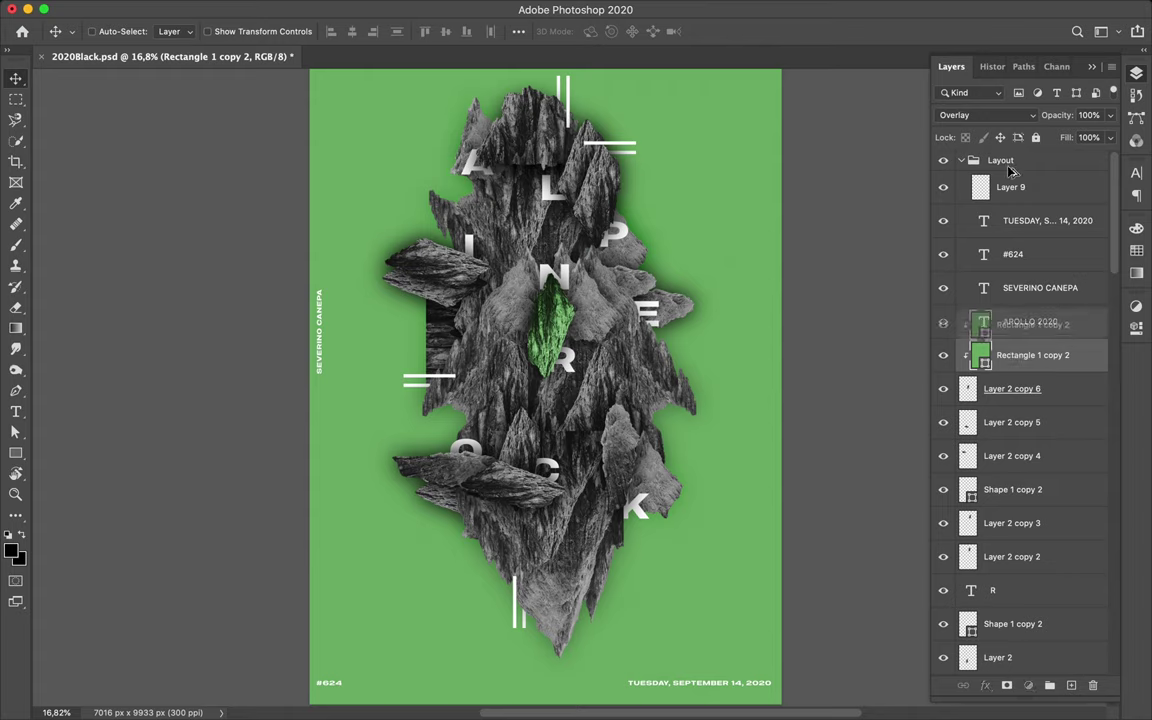
{"action": "left_click_drag", "start_coordinate": [1010, 170], "coordinate": [1004, 157]}
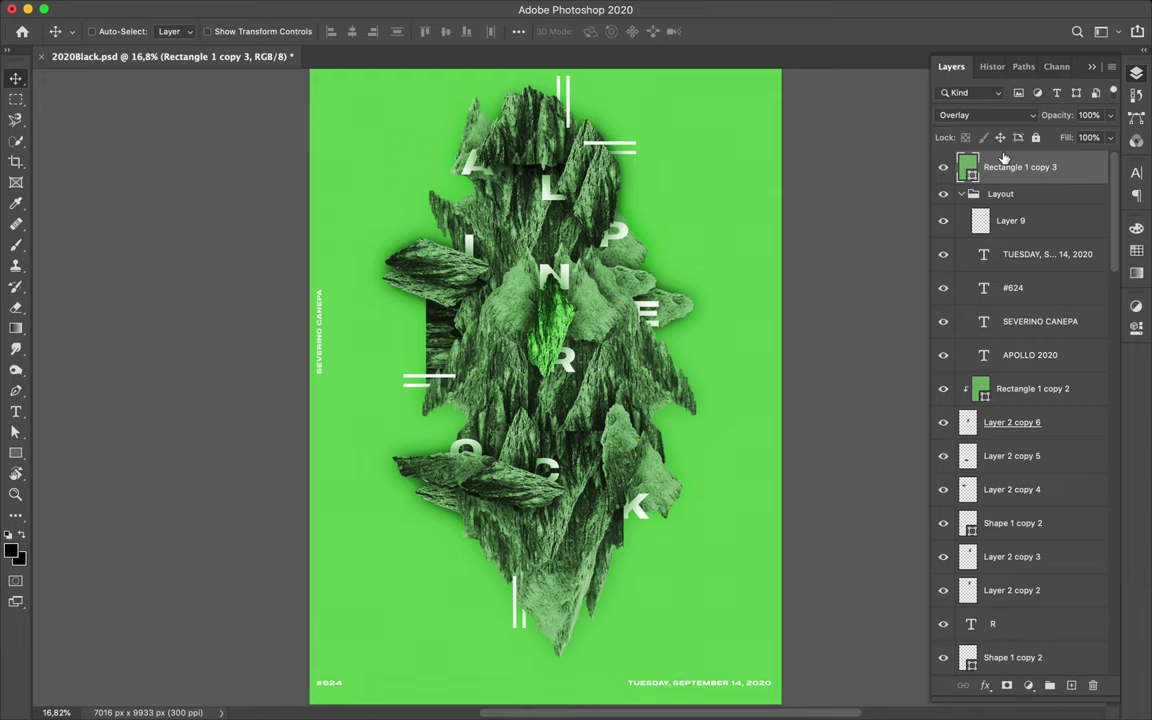
{"action": "left_click", "coordinate": [1005, 115]}
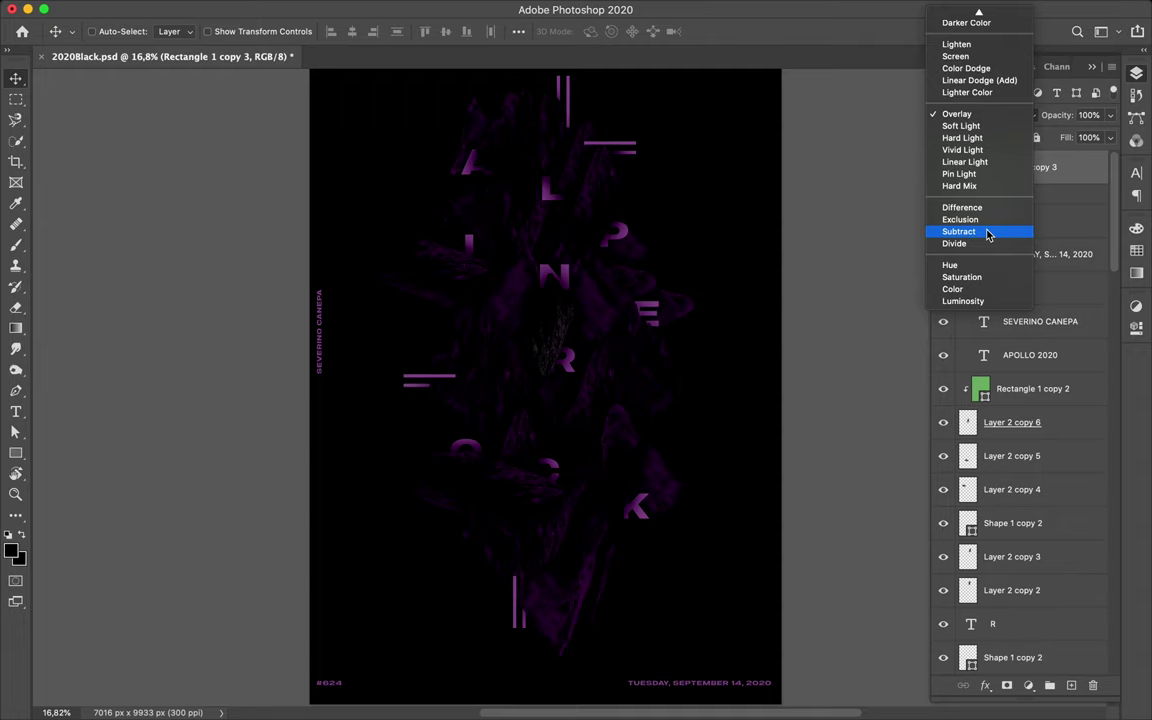
Step: Change Rectangle 1 copy 3's blend mode from Overlay to Subtract
{"action": "left_click", "coordinate": [987, 233]}
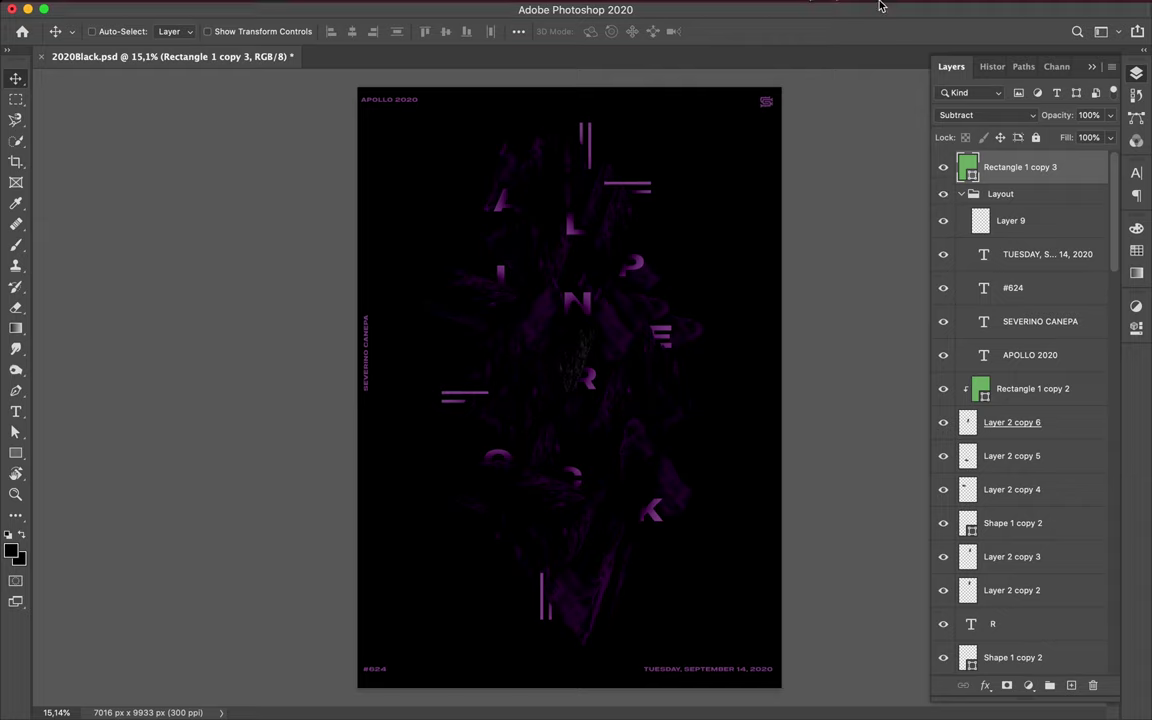
{"action": "mouse_move", "coordinate": [833, 9]}
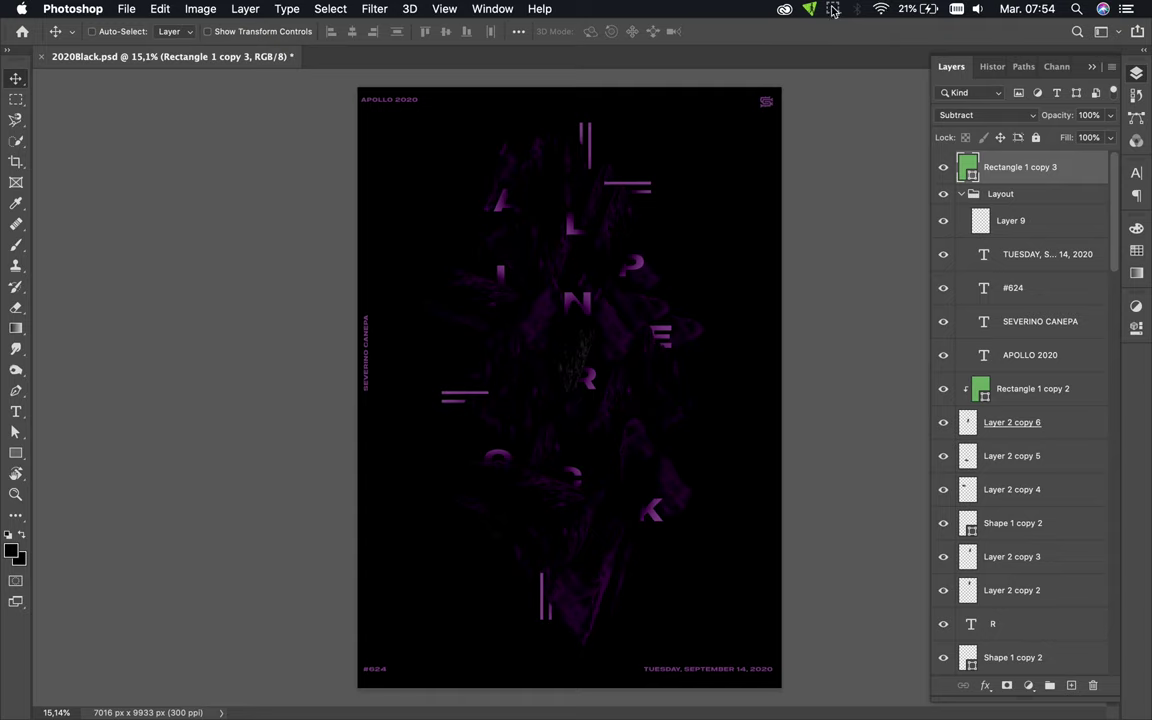
{"action": "left_click", "coordinate": [832, 10]}
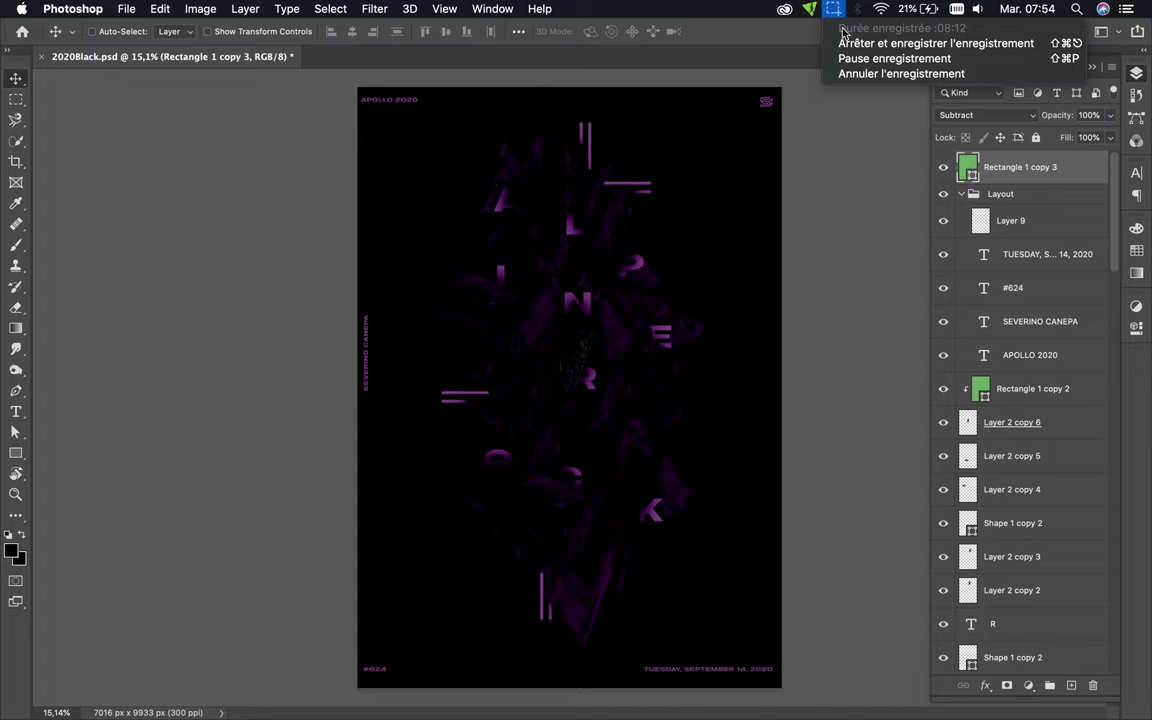
{"action": "left_click", "coordinate": [853, 44]}
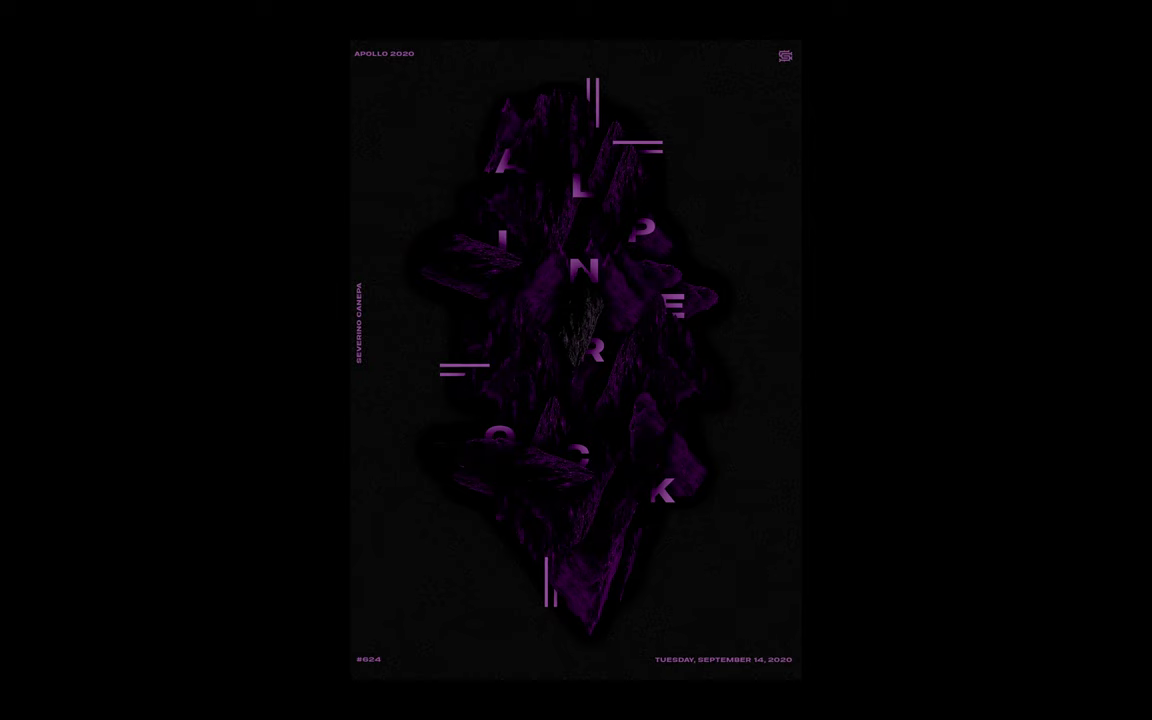